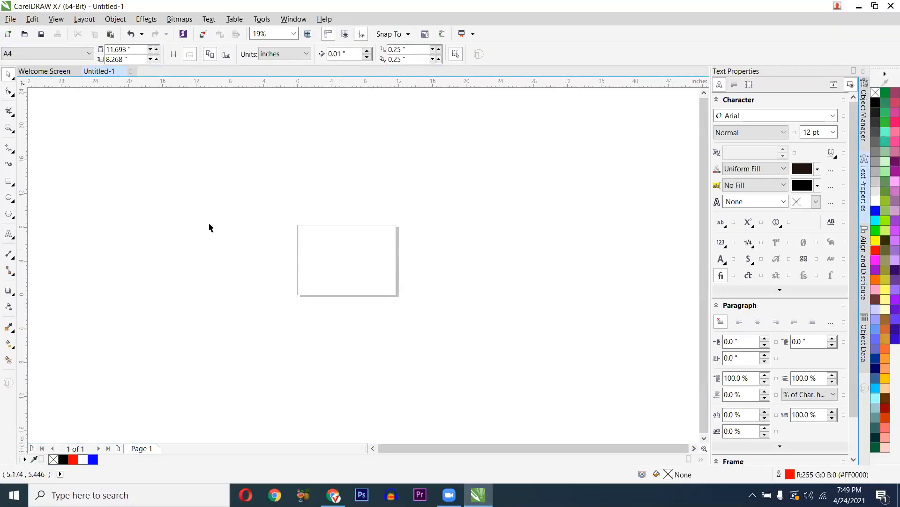
- Add a rectangle matching the A4 landscape page, then fit the whole page in view
double_click(9, 180)
key(space)
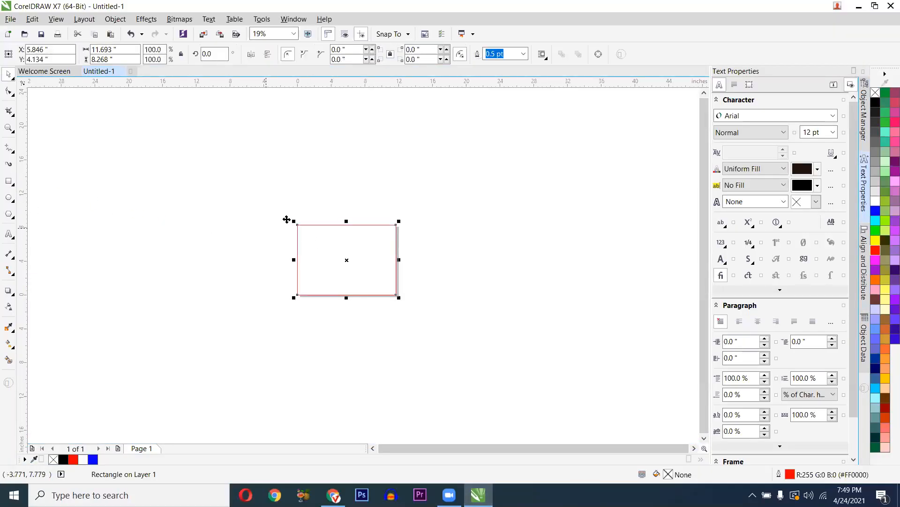
key(F4)
click(85, 232)
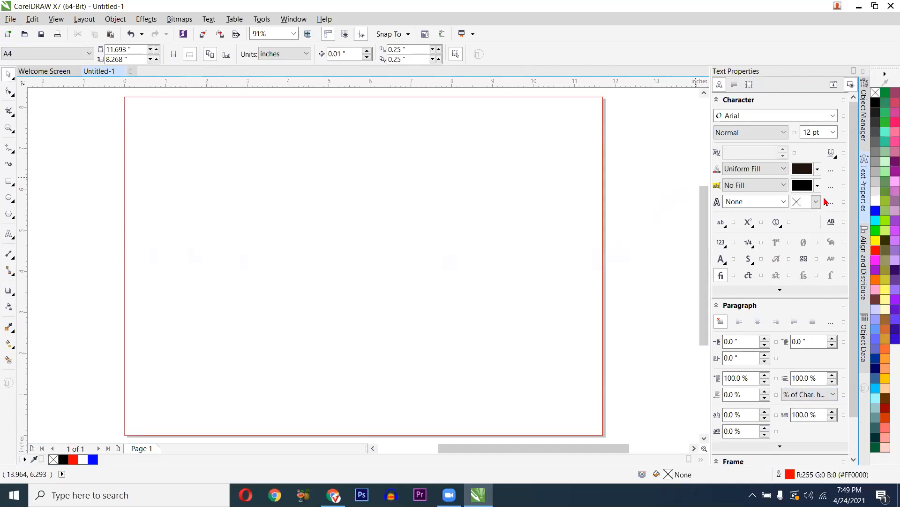
click(854, 70)
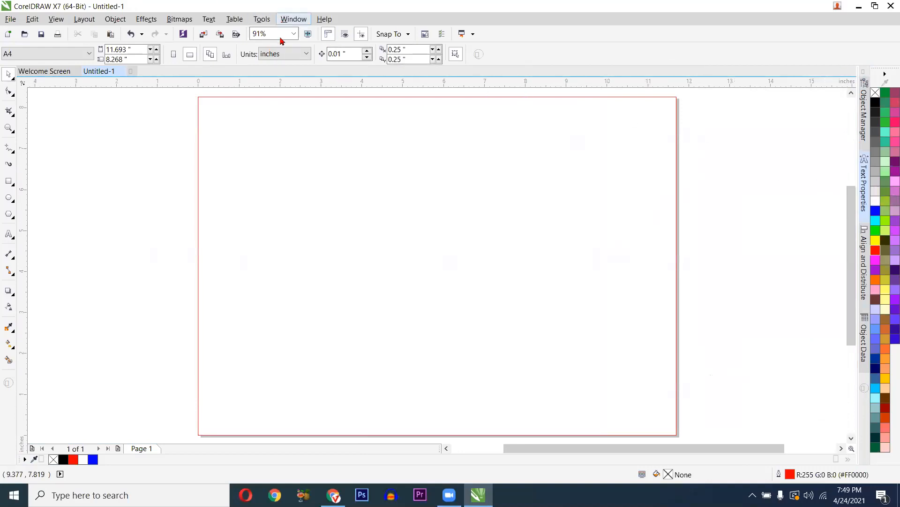
click(294, 19)
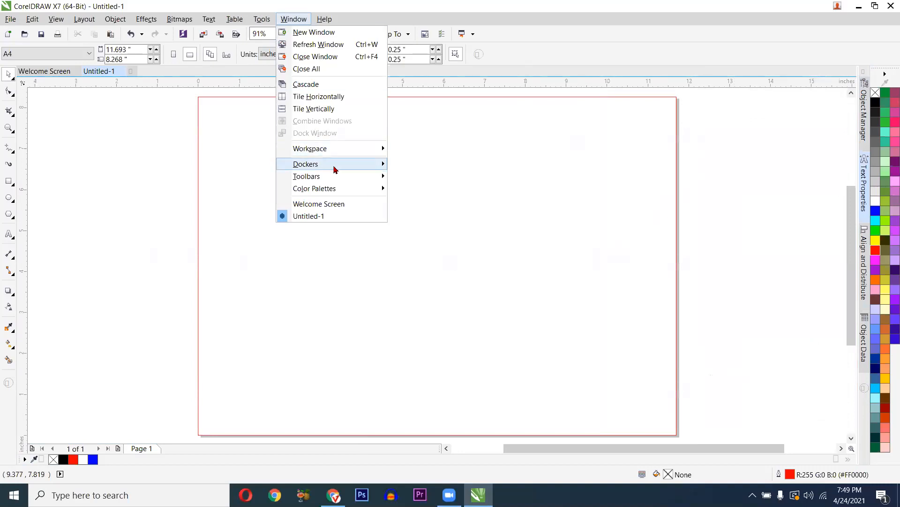
mouse_move(335, 170)
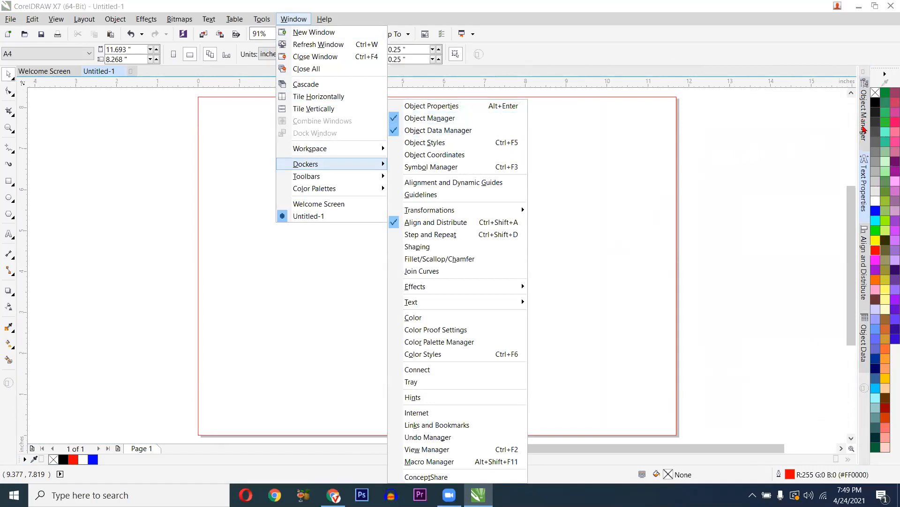
click(395, 120)
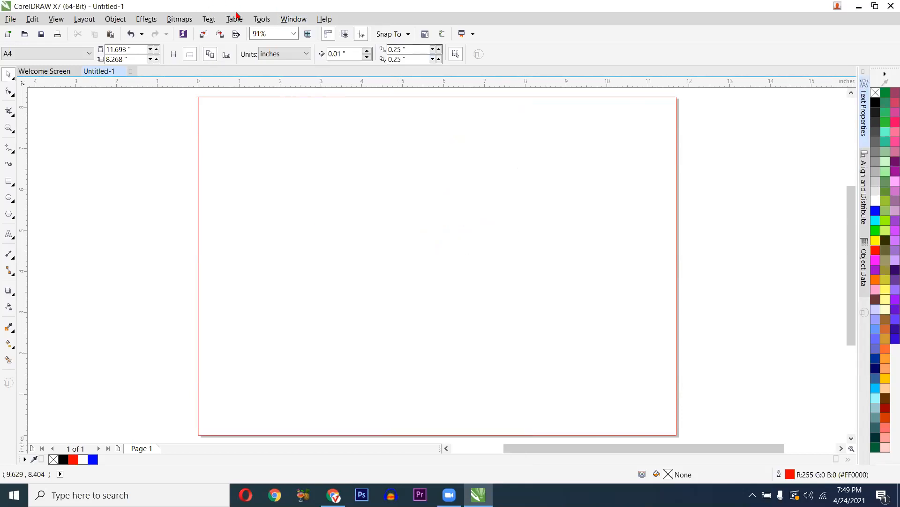
click(261, 20)
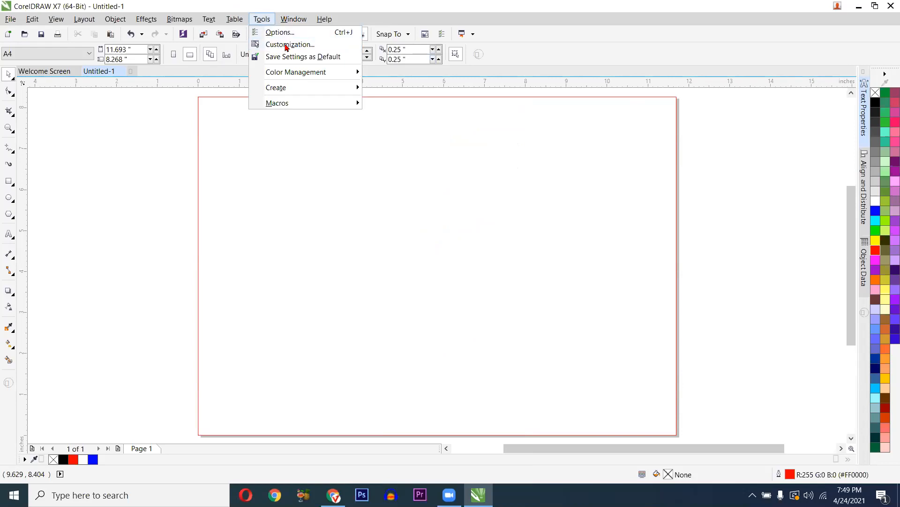
mouse_move(294, 19)
mouse_move(385, 163)
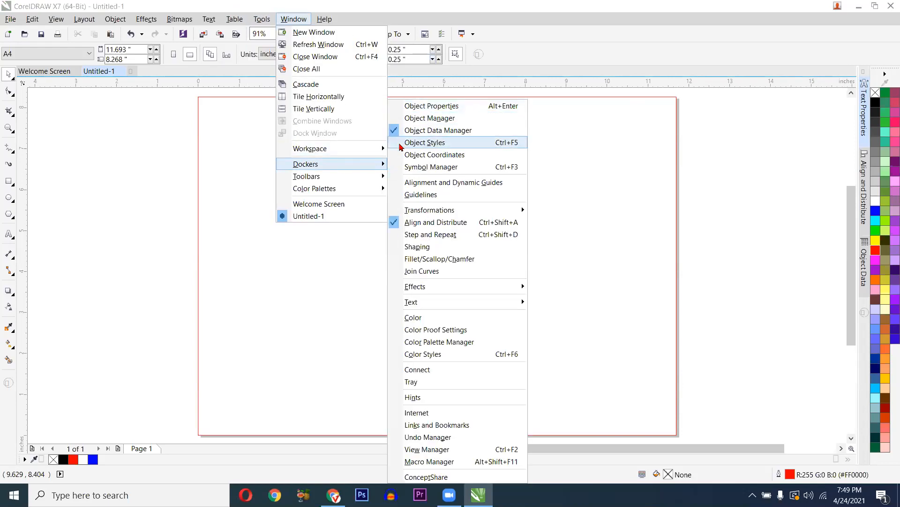
click(402, 118)
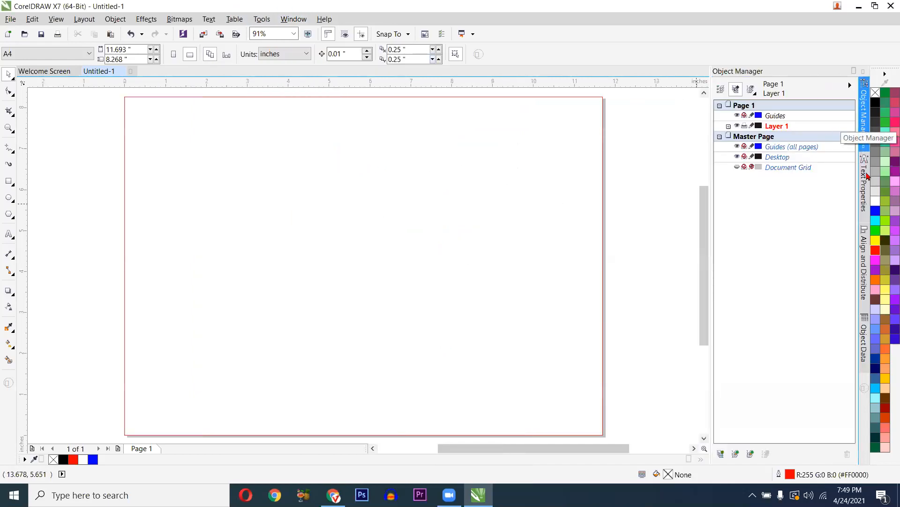
click(865, 187)
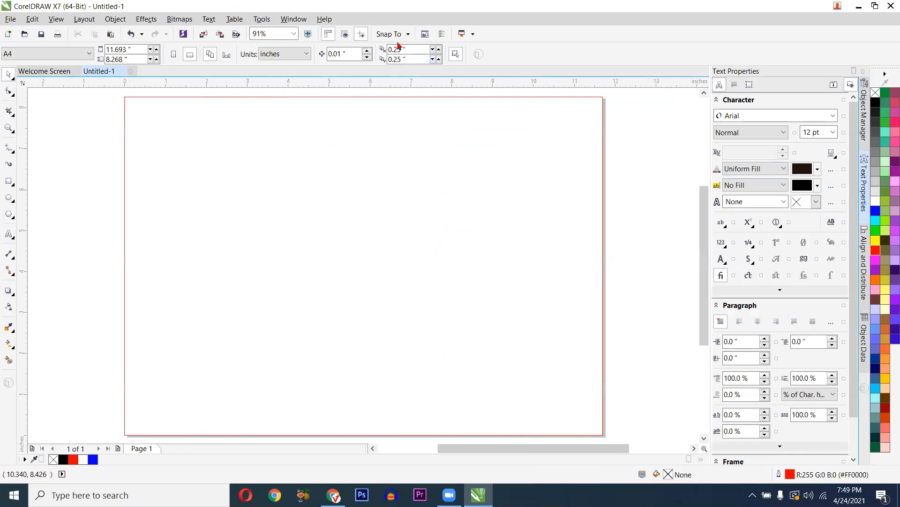
click(209, 19)
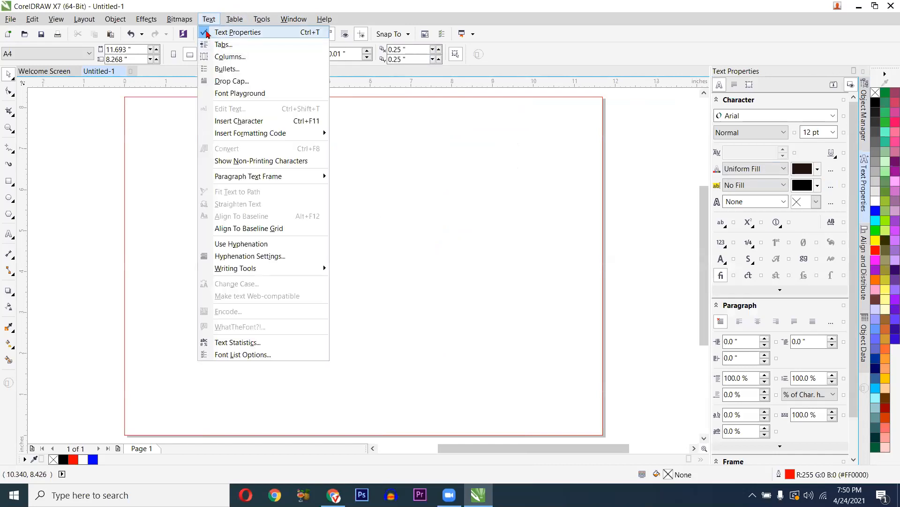
click(206, 33)
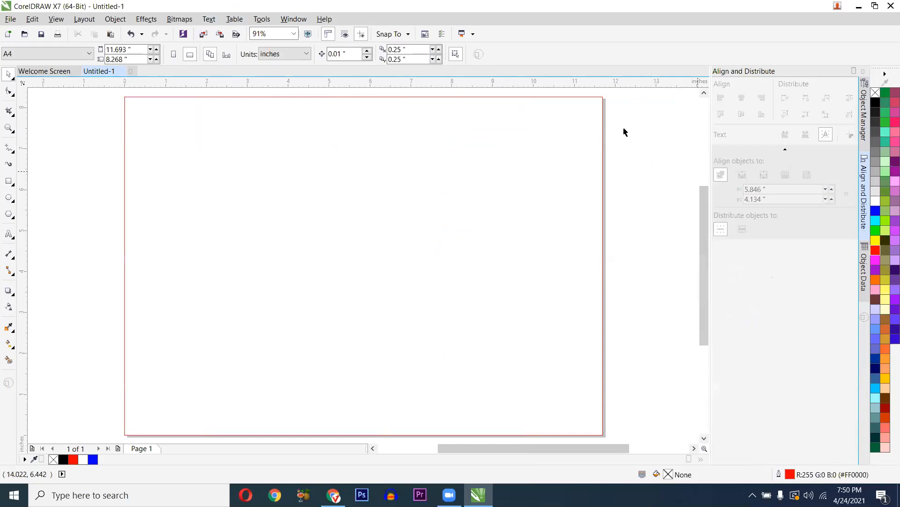
click(208, 20)
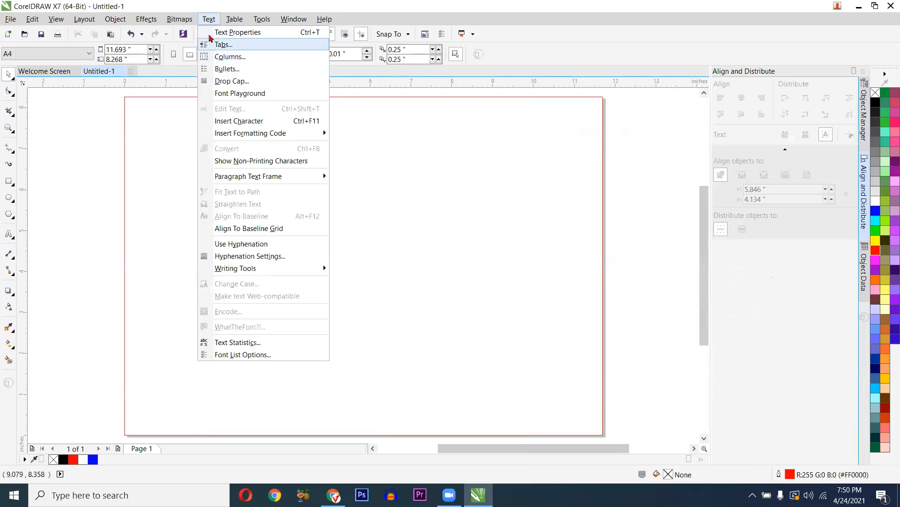
click(212, 31)
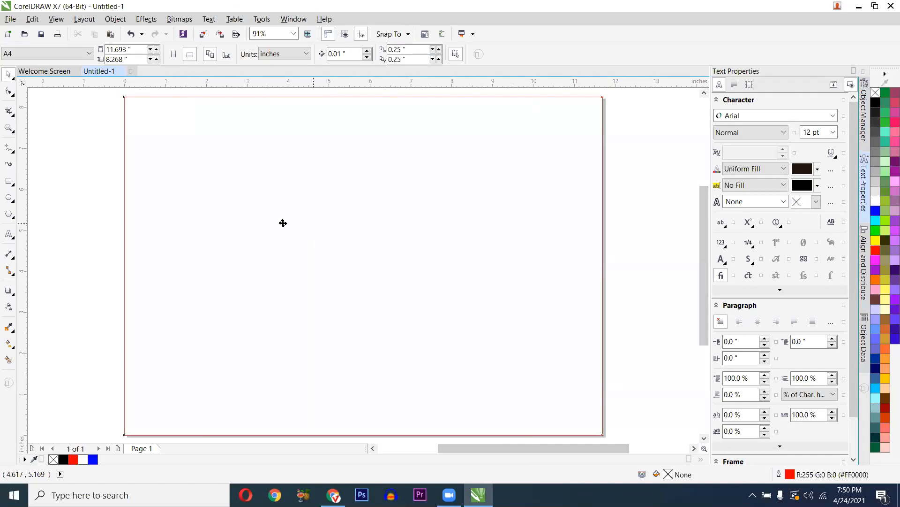
- Select the red-outlined page-frame rectangle and delete it
click(319, 233)
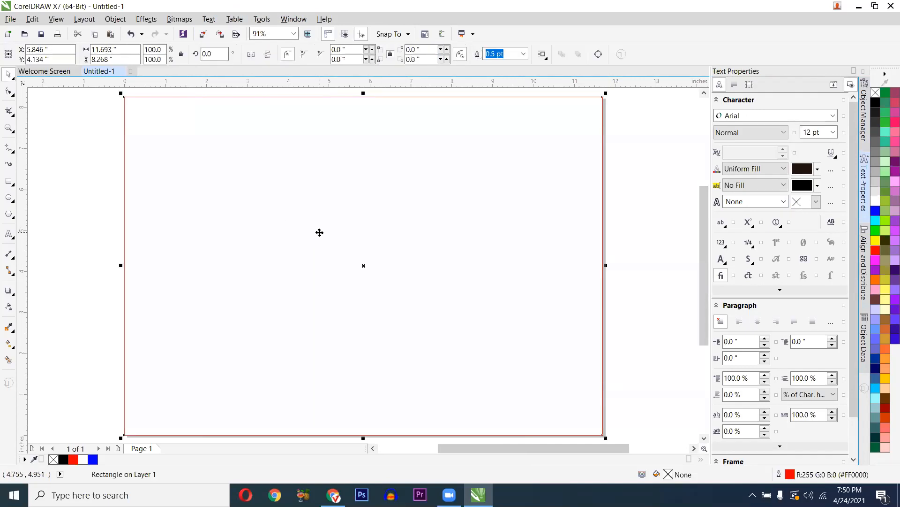
click(57, 245)
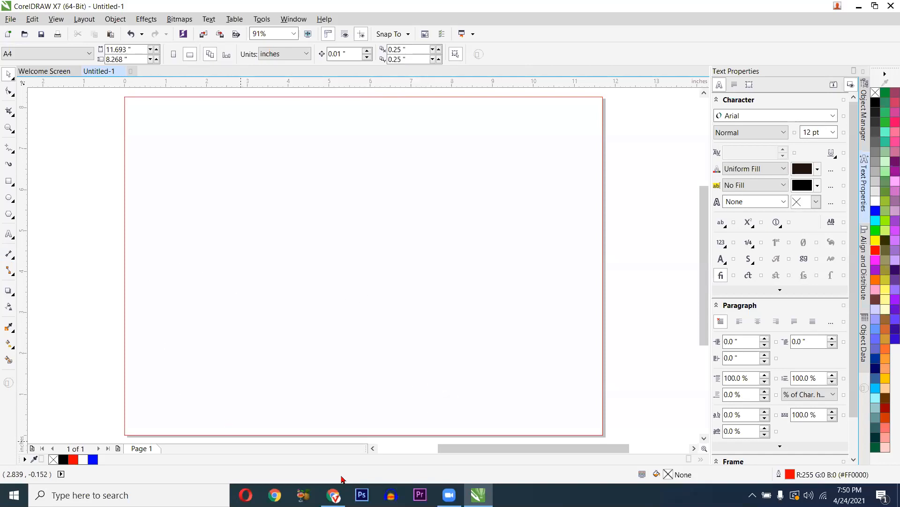
click(439, 435)
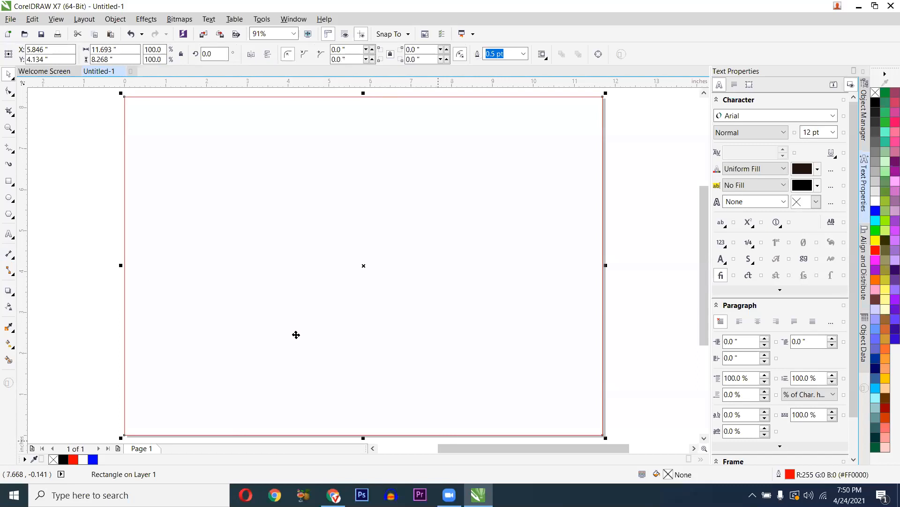
click(113, 265)
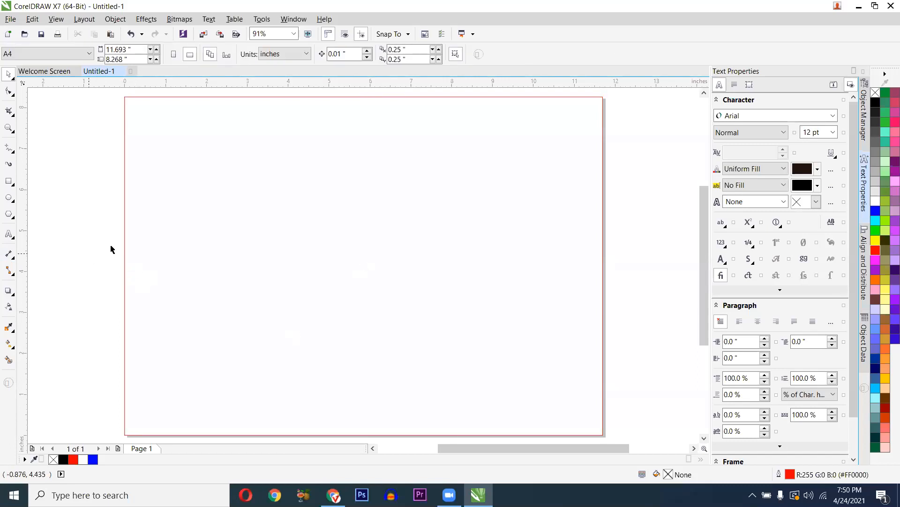
click(177, 236)
key(Delete)
click(9, 181)
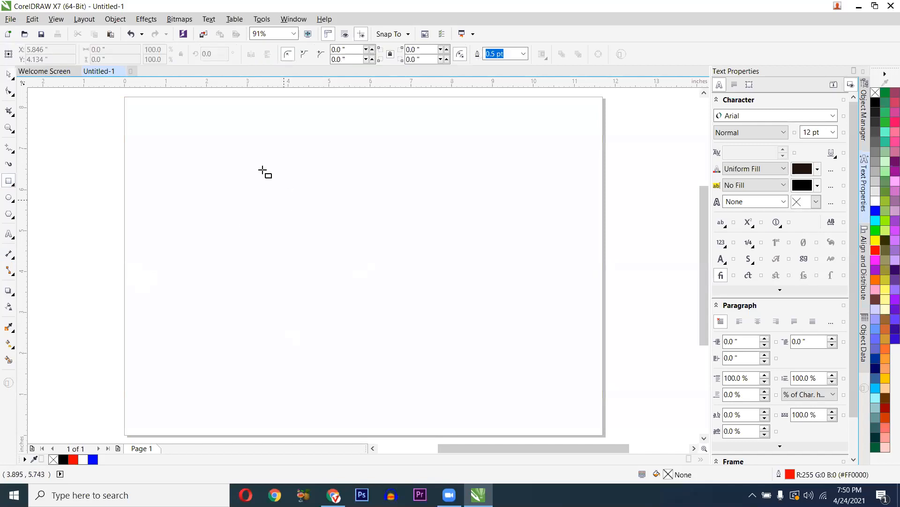
- Draw two test rectangles on the page, then undo and delete them
mouse_move(243, 161)
mouse_down()
mouse_move(337, 270)
mouse_move(364, 276)
mouse_up()
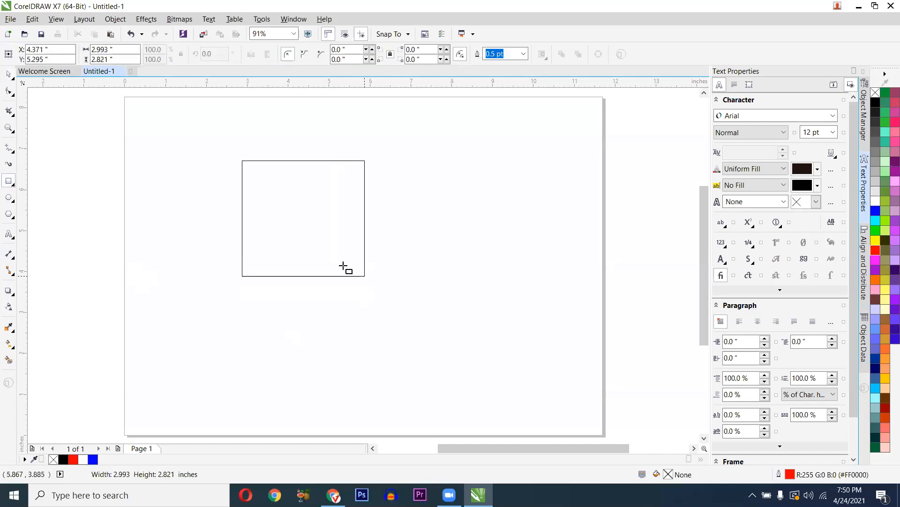
drag(438, 211, 350, 302)
key(ctrl+z)
key(space)
click(328, 222)
key(Delete)
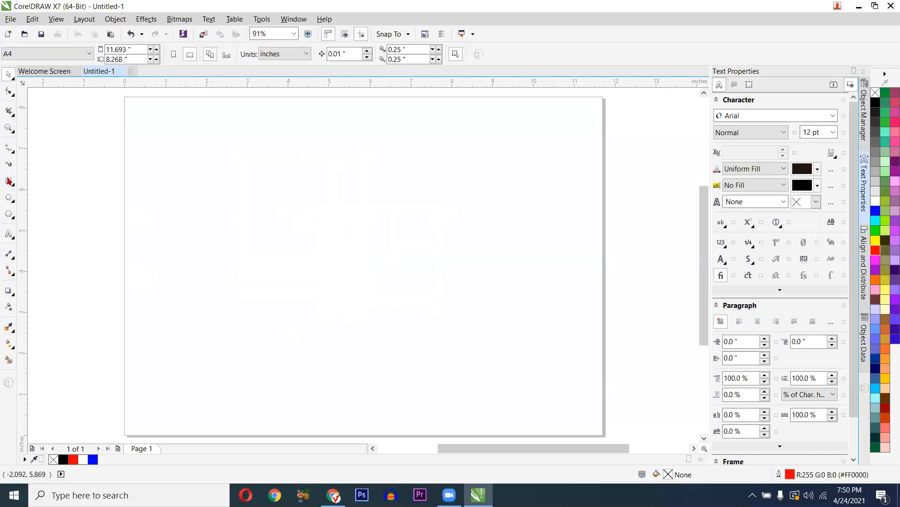
- Draw five overlapping ellipses and stretch the flat fourth one taller to 2.913 × 1.95 inches
click(9, 197)
drag(257, 178, 368, 290)
drag(406, 219, 322, 305)
drag(257, 343, 363, 242)
mouse_move(224, 364)
mouse_down()
mouse_move(271, 358)
mouse_move(344, 311)
mouse_up()
mouse_move(319, 402)
mouse_down()
mouse_move(403, 275)
mouse_move(418, 278)
mouse_up()
key(space)
click(280, 367)
drag(280, 370, 303, 274)
- Fill the flat ellipse red and the tall right-hand ellipse green
scroll(326, 279, up, 3)
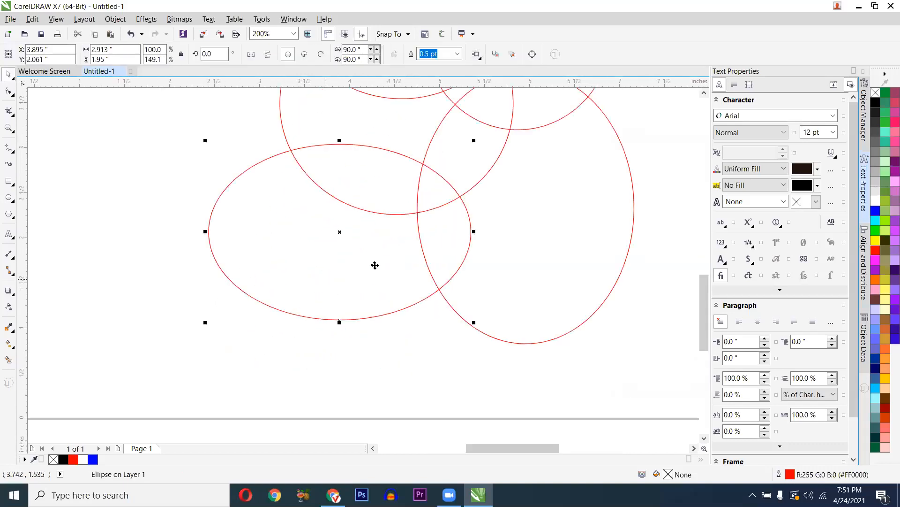
click(477, 228)
click(874, 231)
click(332, 289)
scroll(332, 289, down, 2)
- Fill the remaining circles light grey, light green and teal
key(Tab)
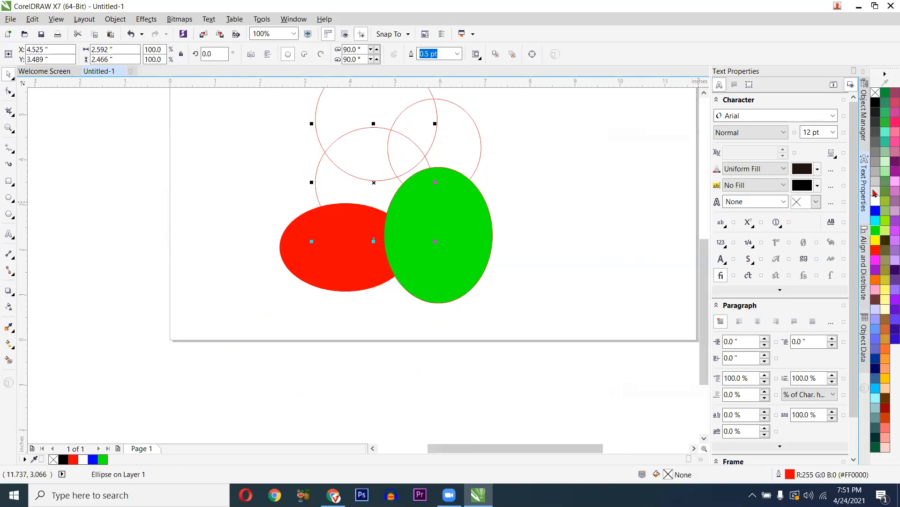
click(875, 181)
click(443, 137)
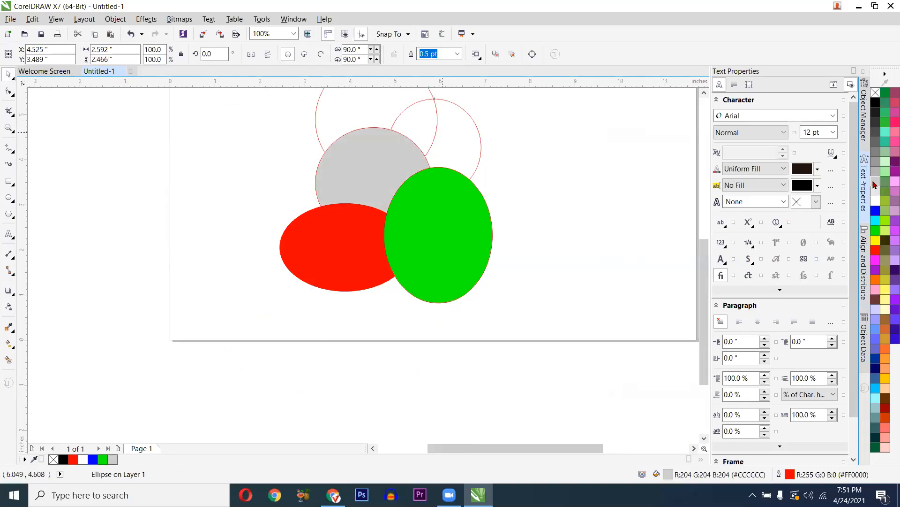
click(885, 161)
key(Tab)
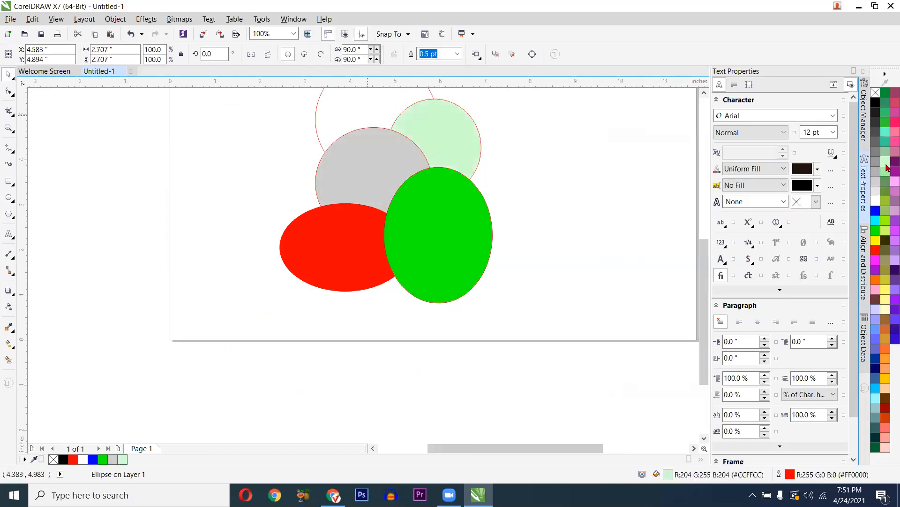
click(885, 142)
scroll(232, 255, down, 2)
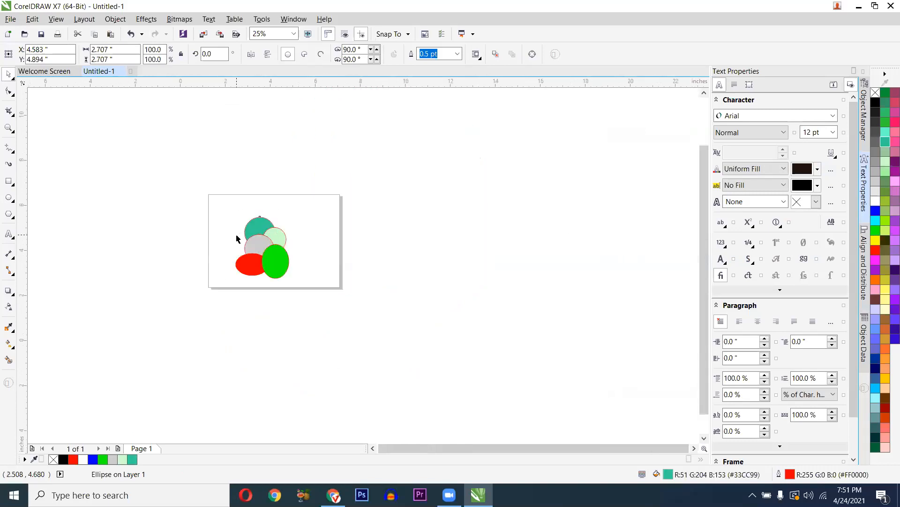
scroll(238, 237, up, 2)
- Group all five ellipses with Ctrl+G and move the group right and up on the page
drag(175, 119, 488, 420)
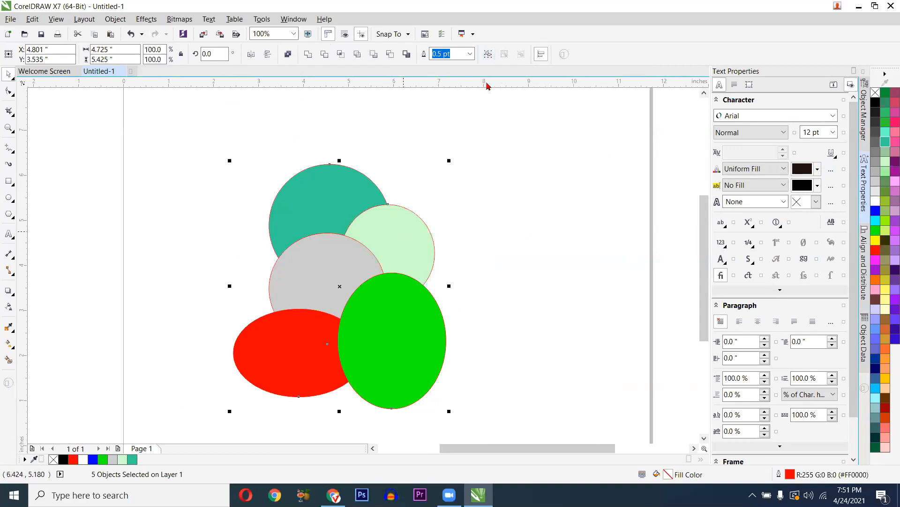
key(ctrl+g)
scroll(338, 266, down, 1)
drag(338, 284, 323, 218)
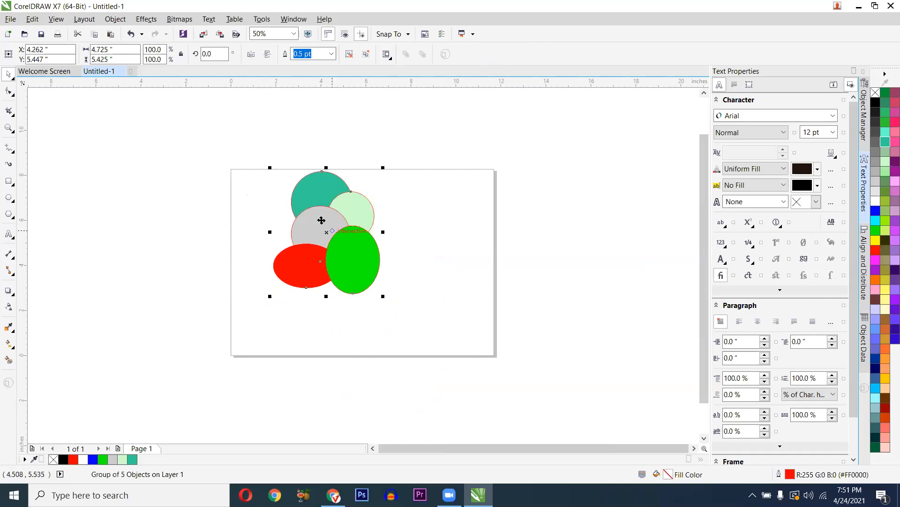
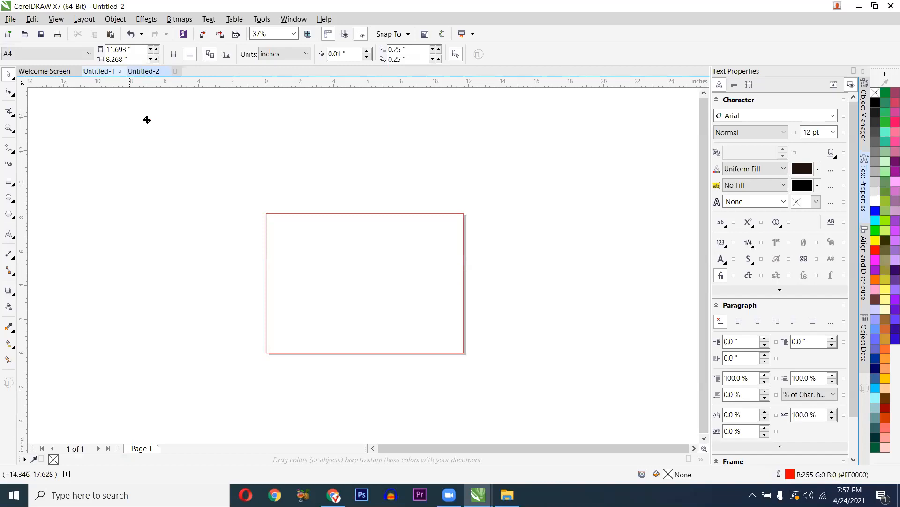
- Move the certificate image from Untitled-1 into Untitled-2, placing it right of the page frame
drag(166, 133, 212, 236)
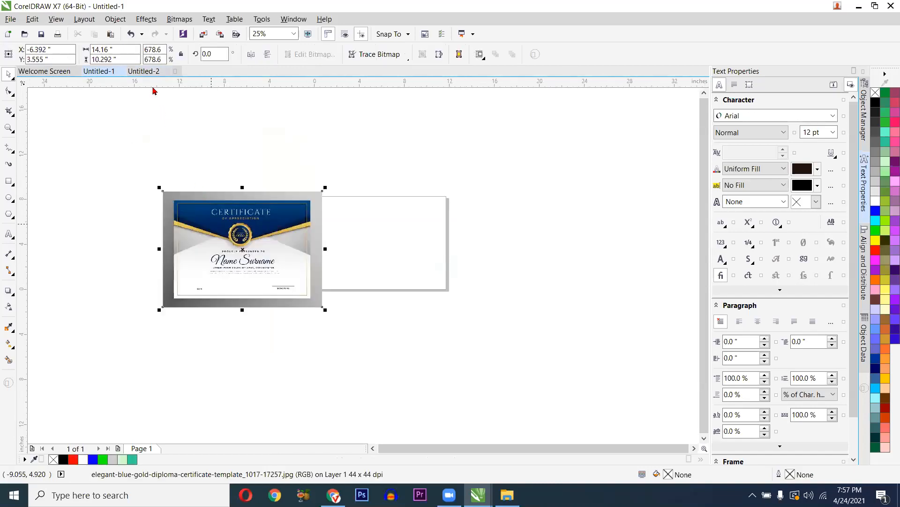
key(ctrl+x)
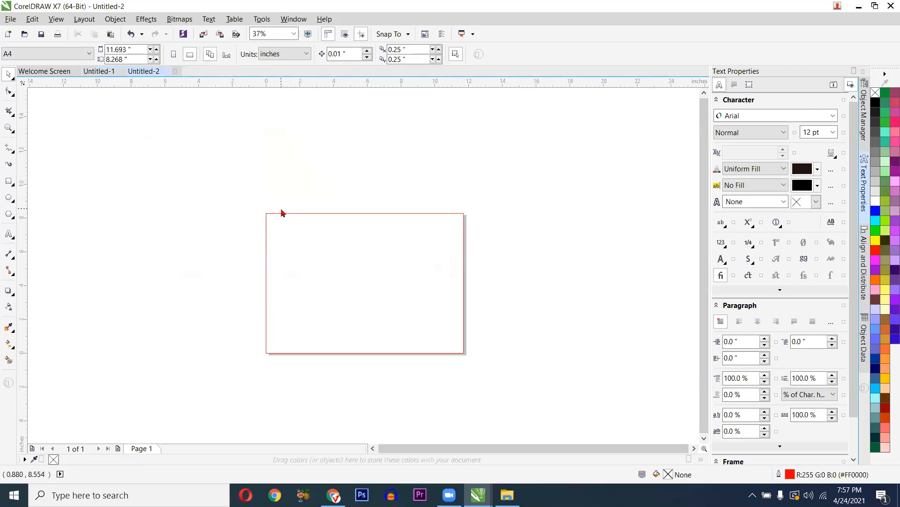
drag(256, 239, 592, 274)
scroll(436, 247, up, 2)
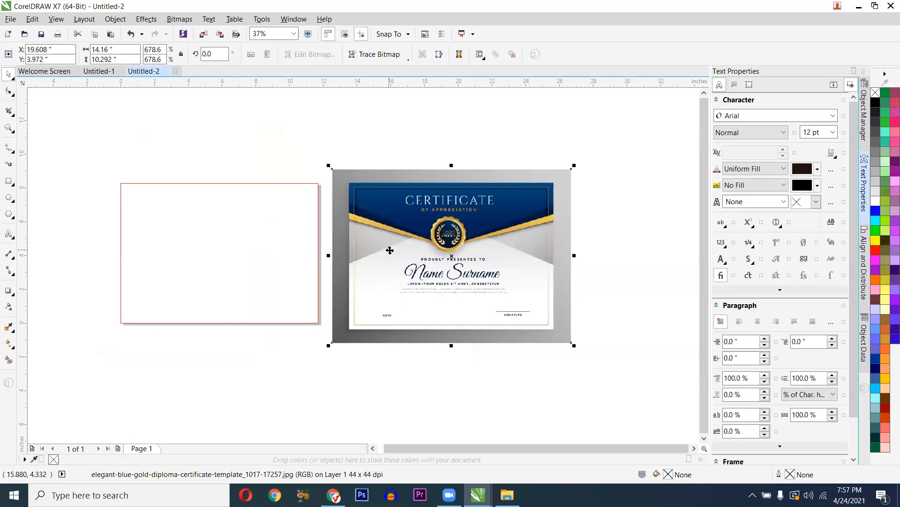
scroll(390, 250, down, 2)
click(170, 174)
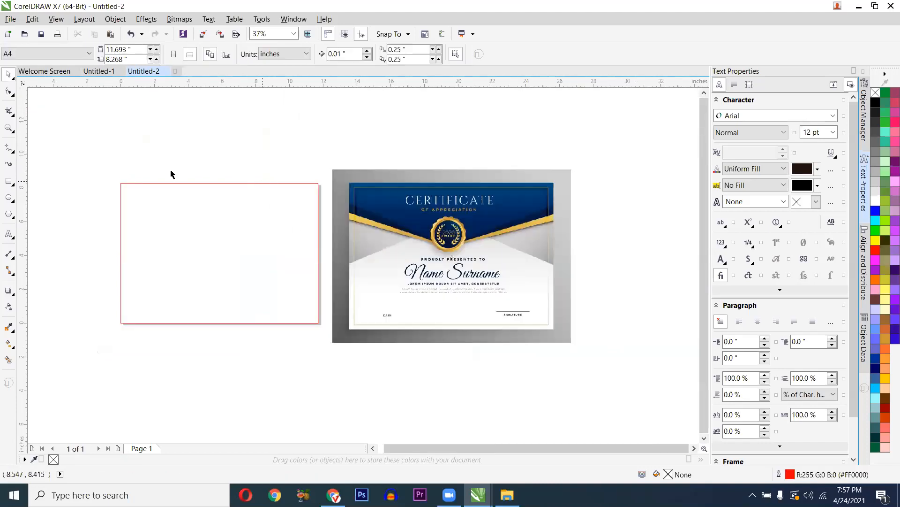
- Draw a 12.361 × 2.444-inch rectangle across the top of the page frame
click(8, 181)
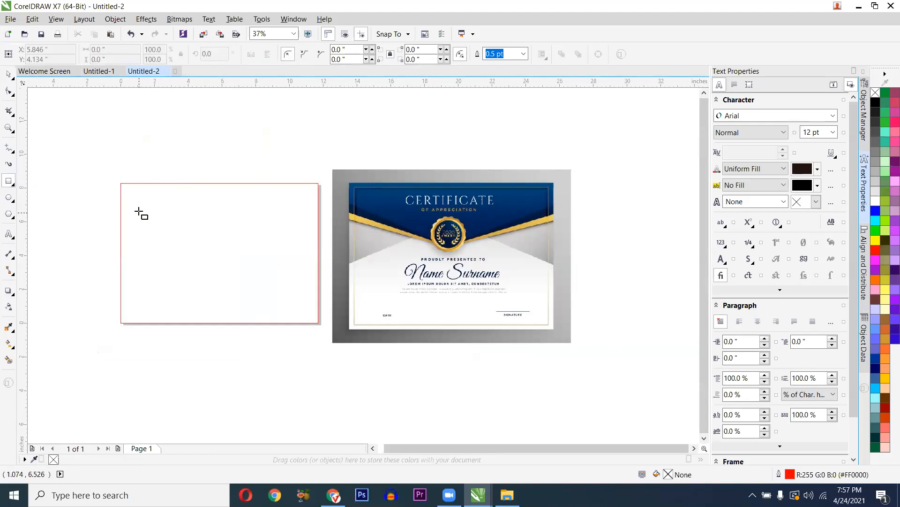
scroll(141, 214, up, 2)
scroll(138, 208, down, 2)
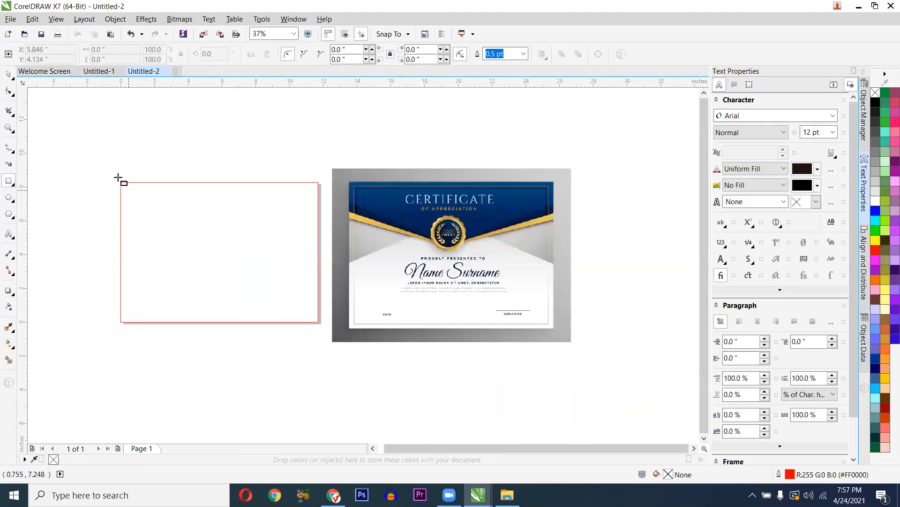
mouse_move(117, 175)
mouse_down()
mouse_move(157, 203)
mouse_move(294, 231)
mouse_move(339, 213)
mouse_move(327, 218)
mouse_up()
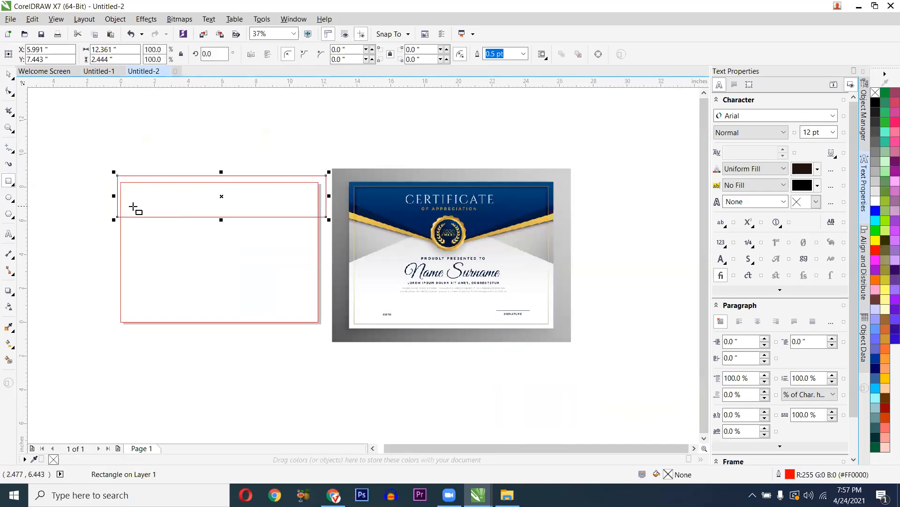
scroll(133, 207, up, 2)
scroll(333, 219, down, 2)
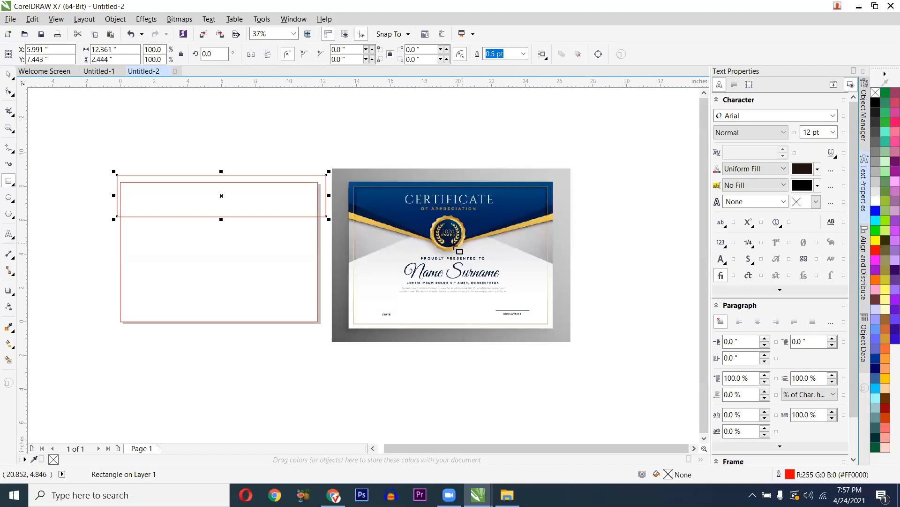
scroll(188, 224, up, 2)
key(F10)
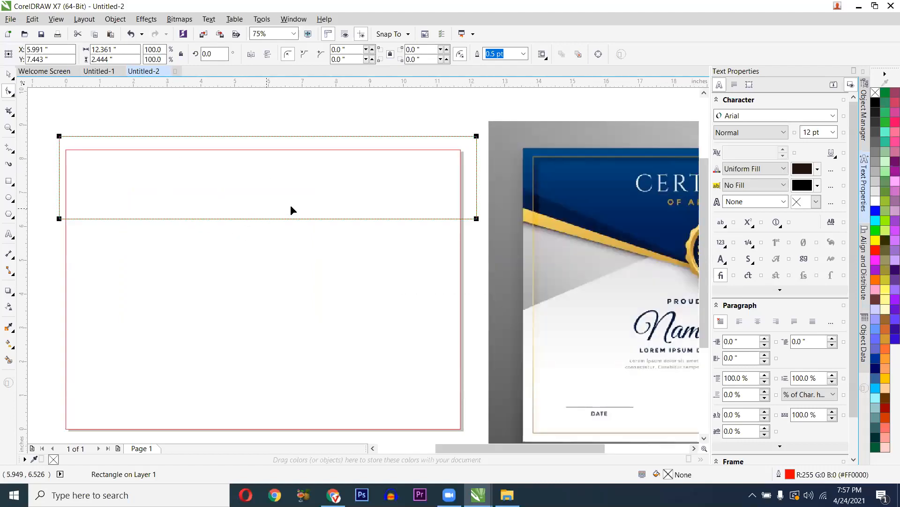
- Convert the top rectangle to an editable curve with Ctrl+Q
click(592, 55)
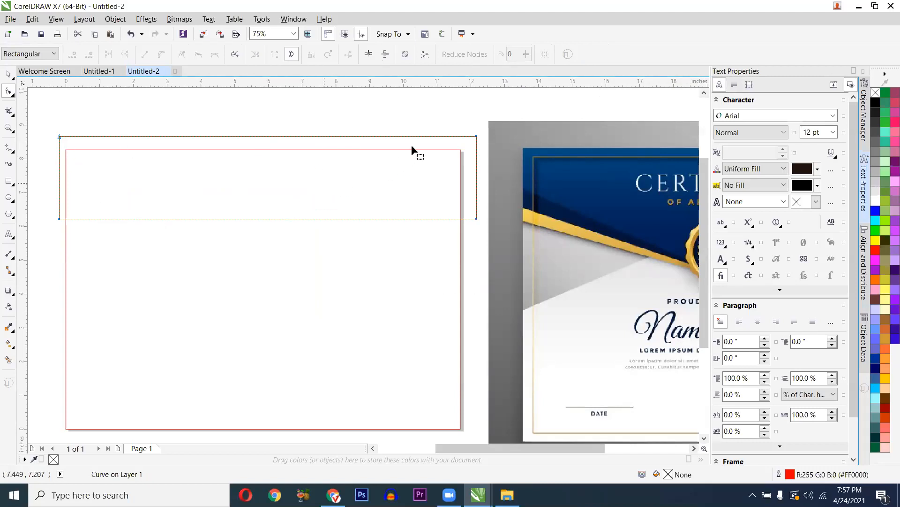
key(ctrl+z)
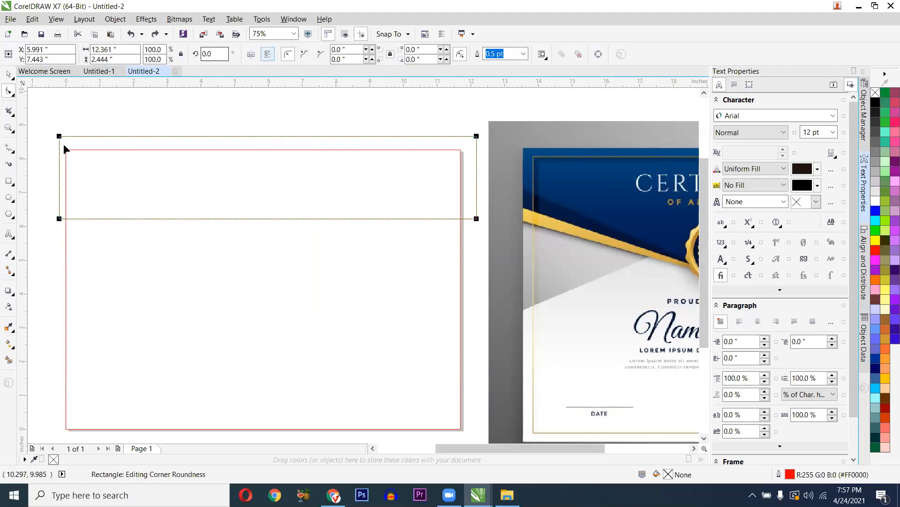
drag(60, 135, 94, 139)
key(ctrl+z)
key(ctrl+q)
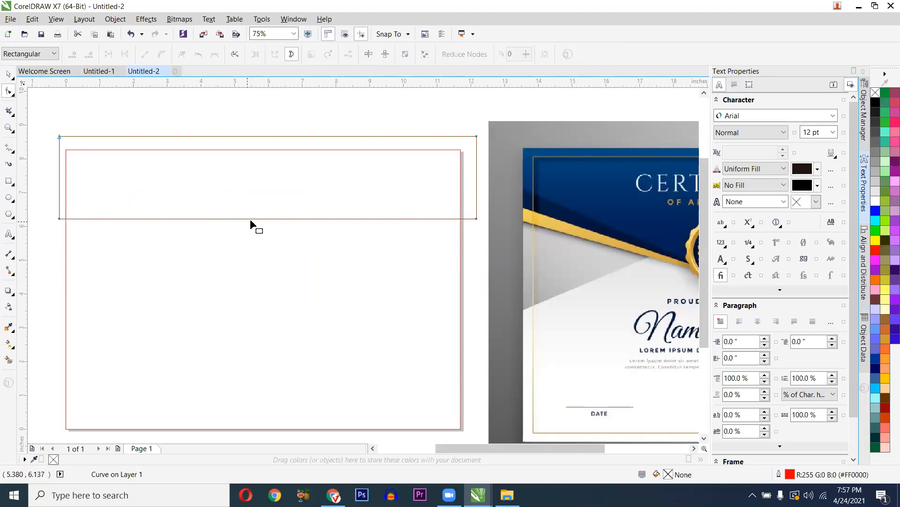
- Add a node at the midpoint of the band's bottom edge
drag(48, 213, 483, 233)
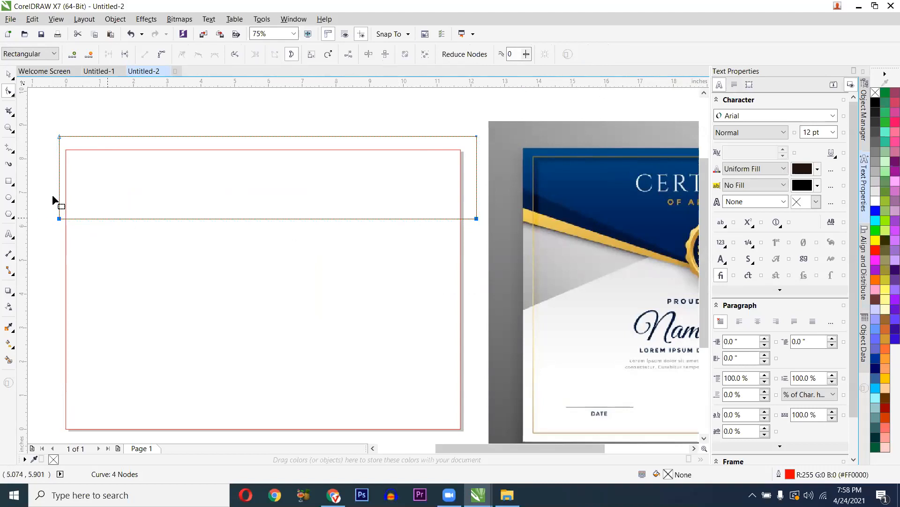
drag(49, 205, 478, 237)
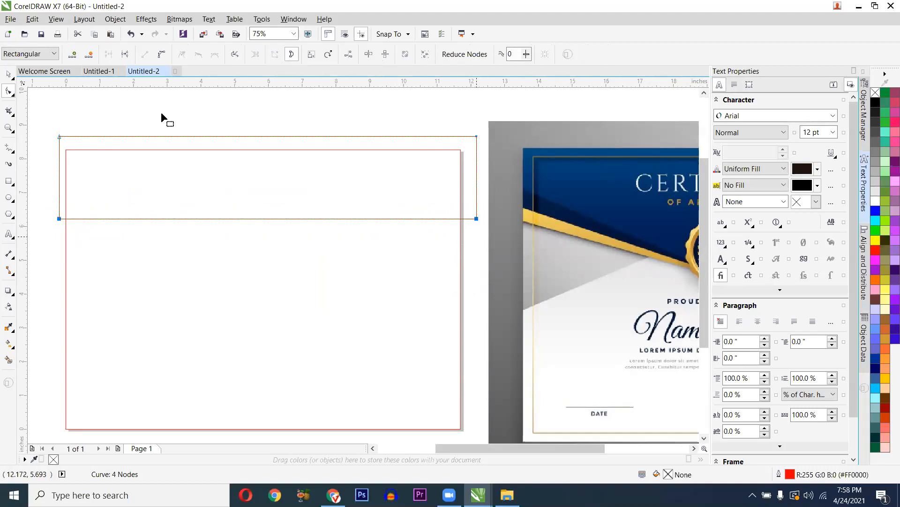
click(72, 57)
key(ctrl+z)
drag(37, 202, 488, 230)
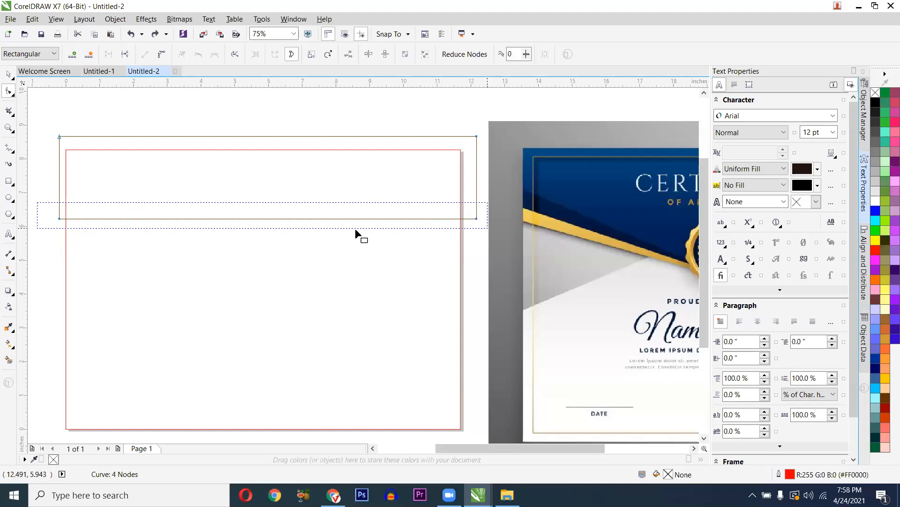
click(72, 60)
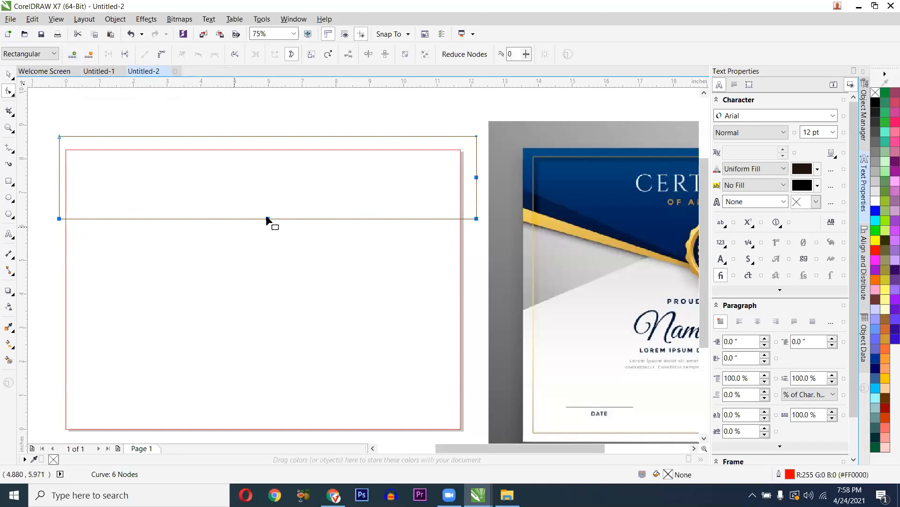
- Drag the bottom-middle node downward to form a V point
scroll(266, 221, down, 2)
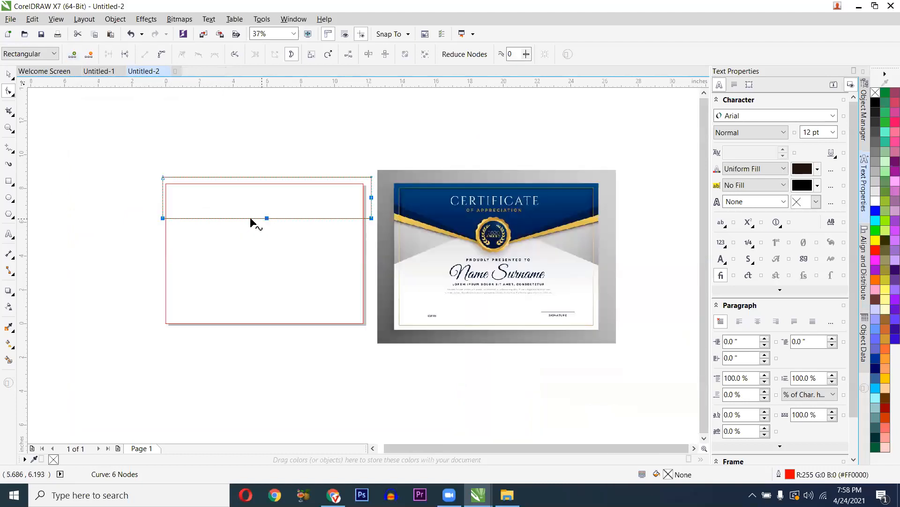
scroll(252, 220, up, 2)
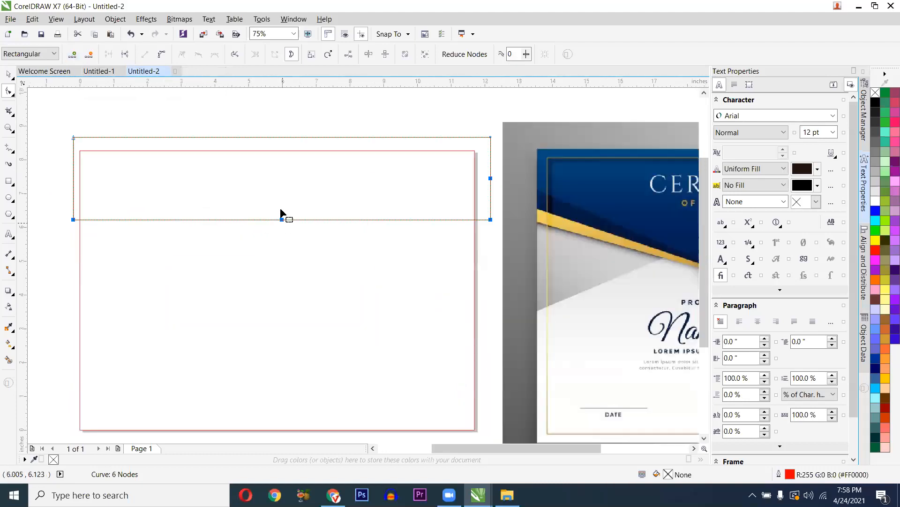
click(290, 227)
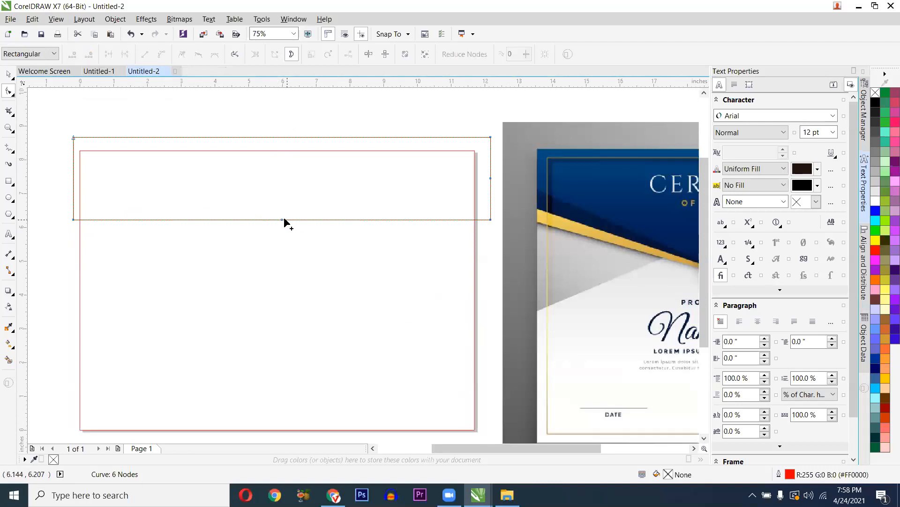
drag(283, 220, 281, 260)
scroll(281, 260, down, 2)
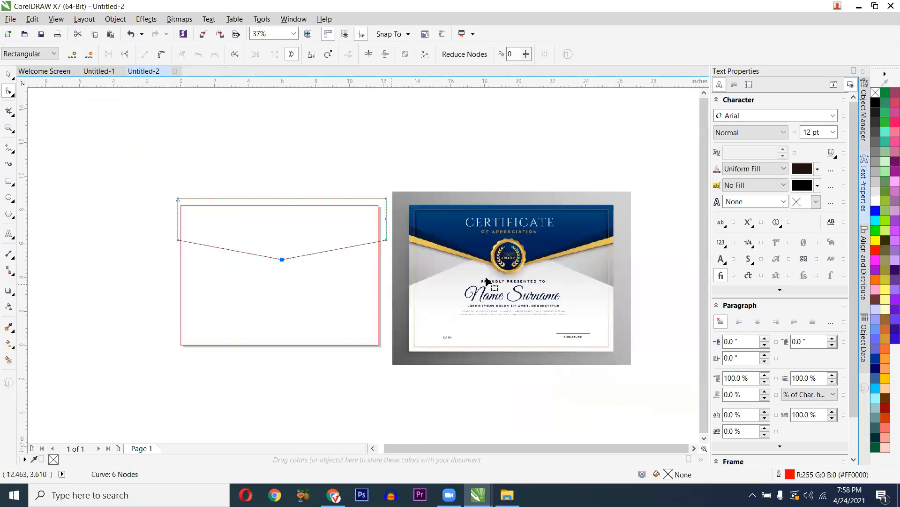
click(14, 97)
- Reposition the V node up and down to adjust the depth of the dip
key(space)
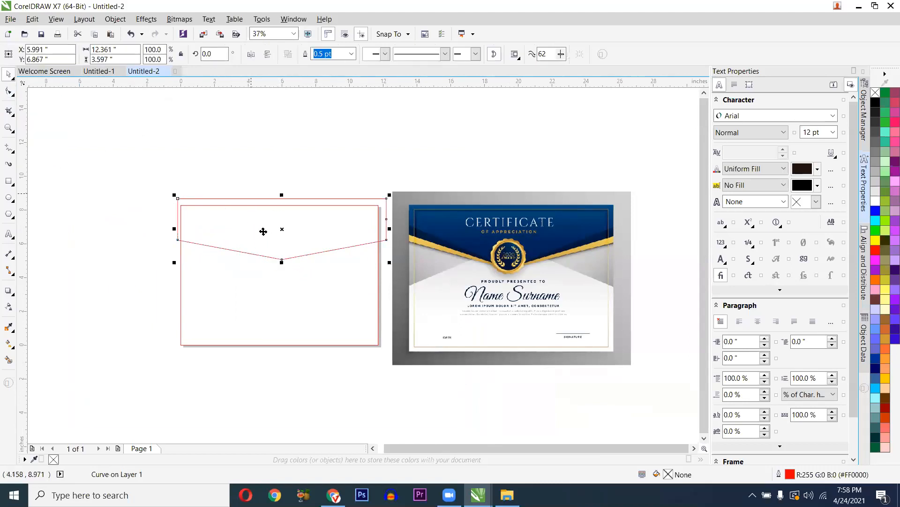
scroll(263, 231, up, 1)
key(space)
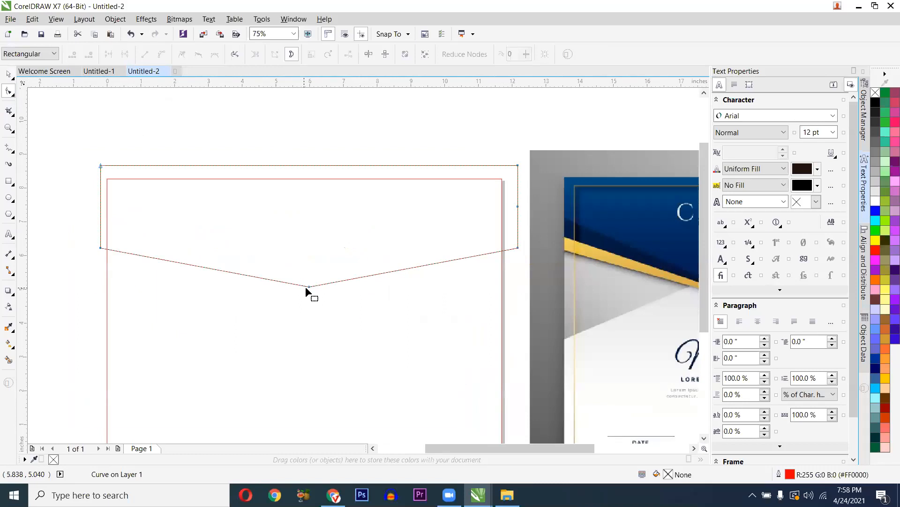
scroll(294, 286, down, 1)
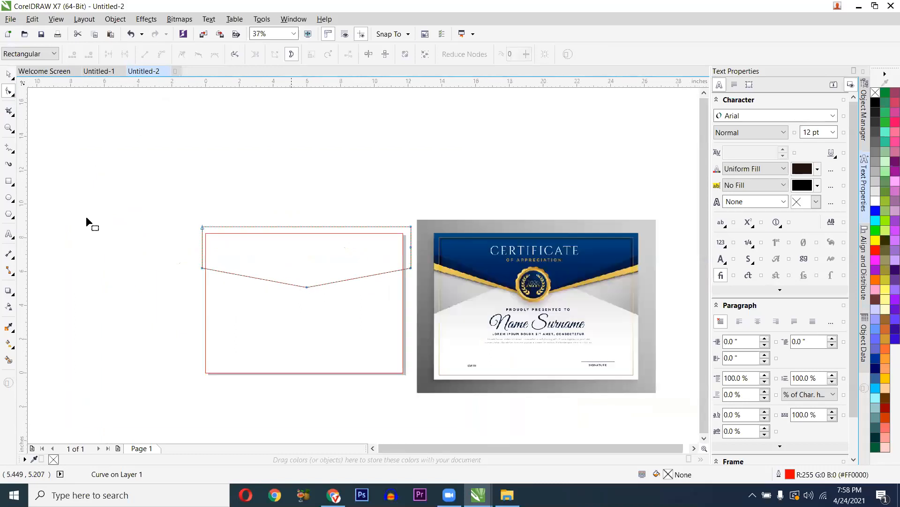
click(12, 96)
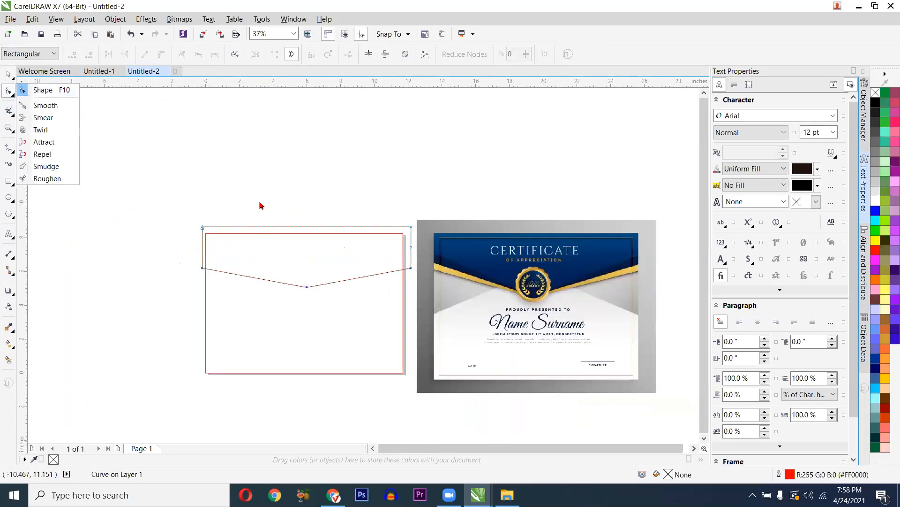
scroll(311, 291, up, 1)
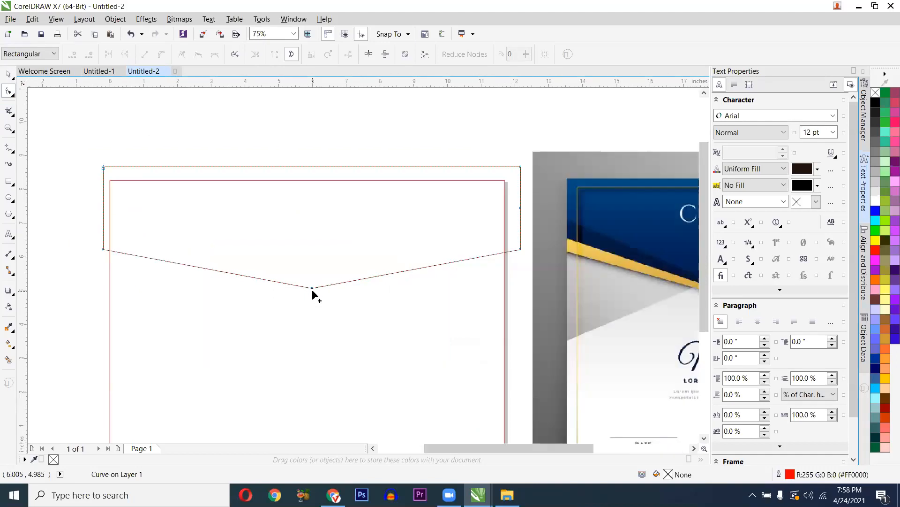
drag(312, 288, 314, 276)
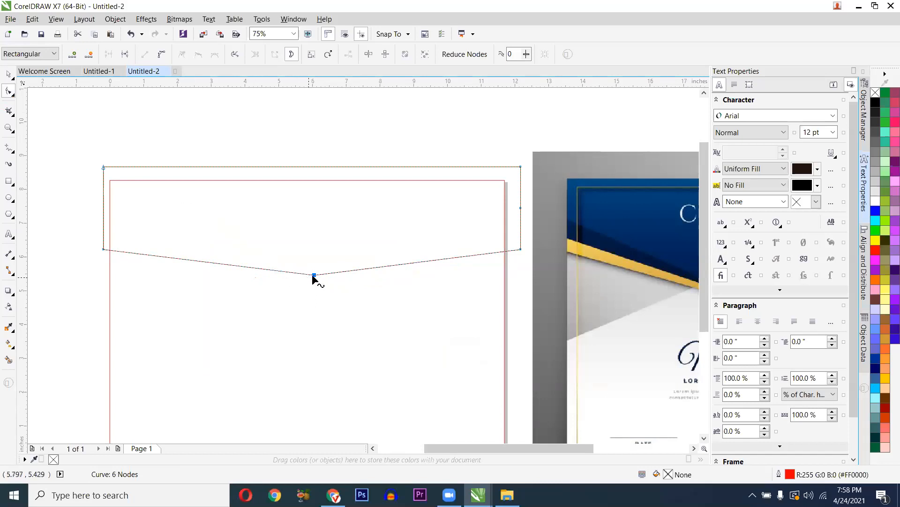
drag(314, 283, 312, 298)
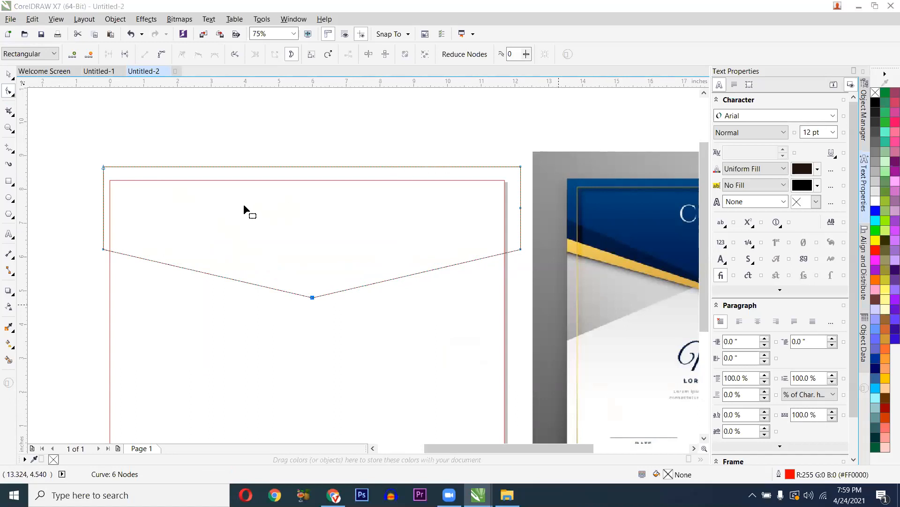
scroll(244, 207, down, 2)
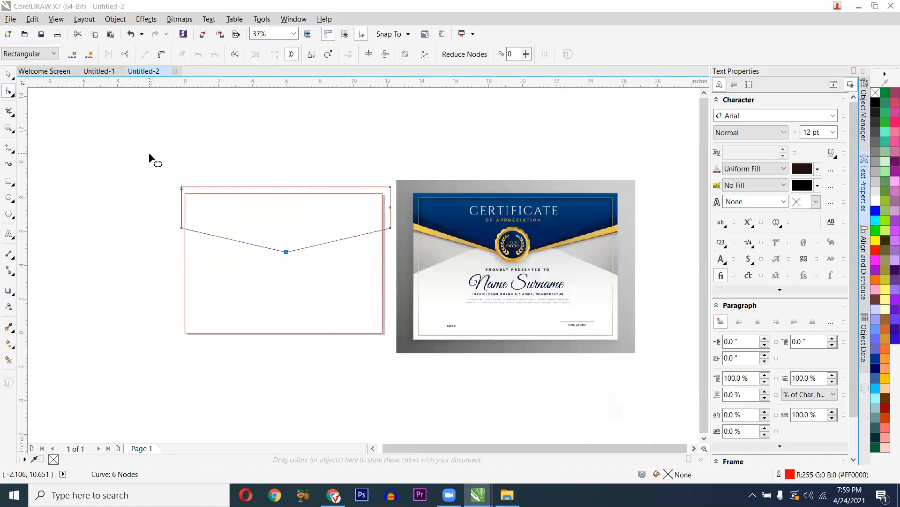
click(211, 185)
- Undo back to the plain rectangle, convert it to curves, and select its top-left node
key(Delete)
key(ctrl+z)
key(ctrl+z)
key(ctrl+z)
key(ctrl+z)
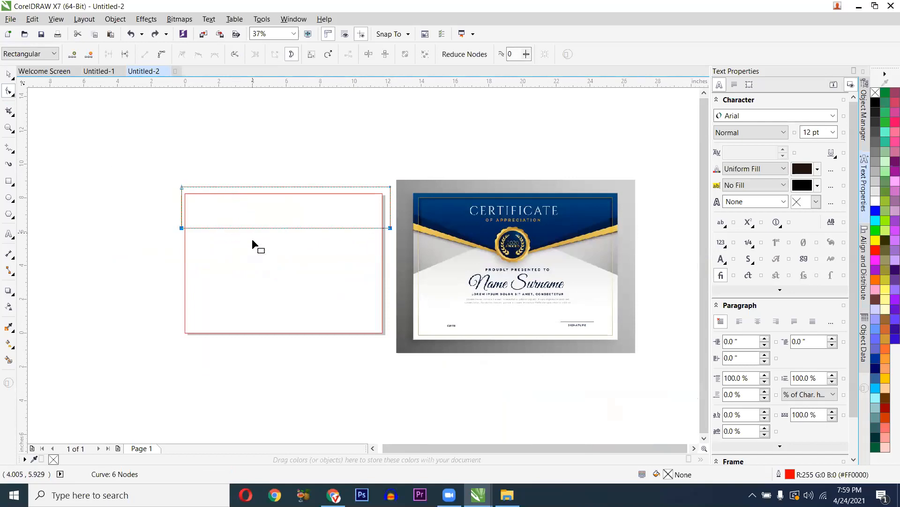
key(ctrl+z)
scroll(232, 242, up, 2)
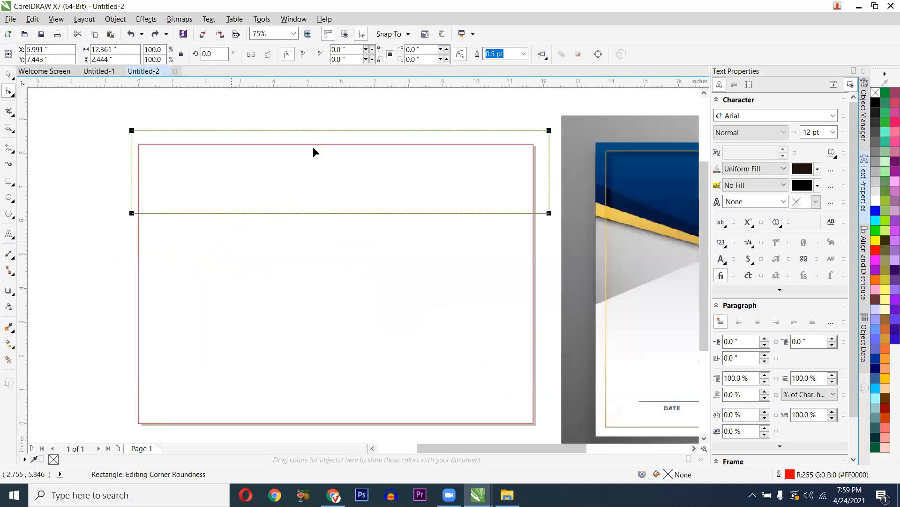
key(ctrl+q)
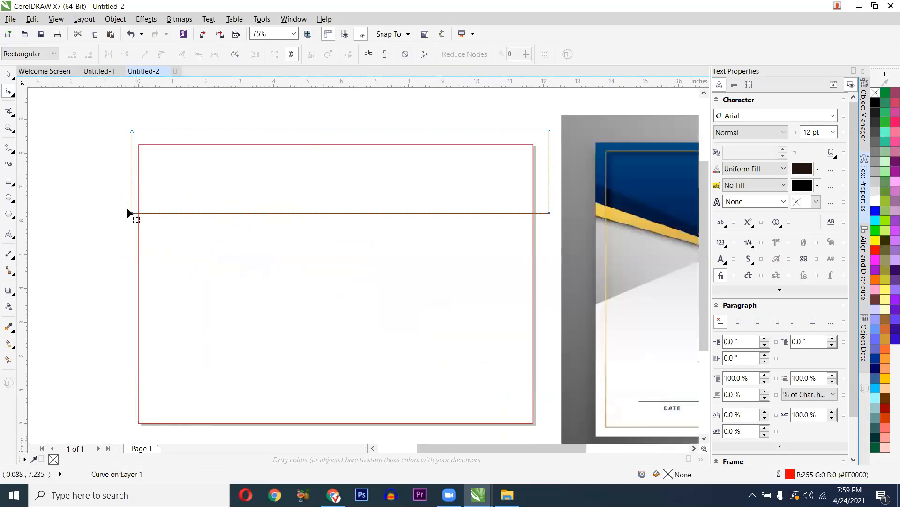
scroll(105, 188, up, 4)
click(112, 176)
scroll(120, 187, down, 4)
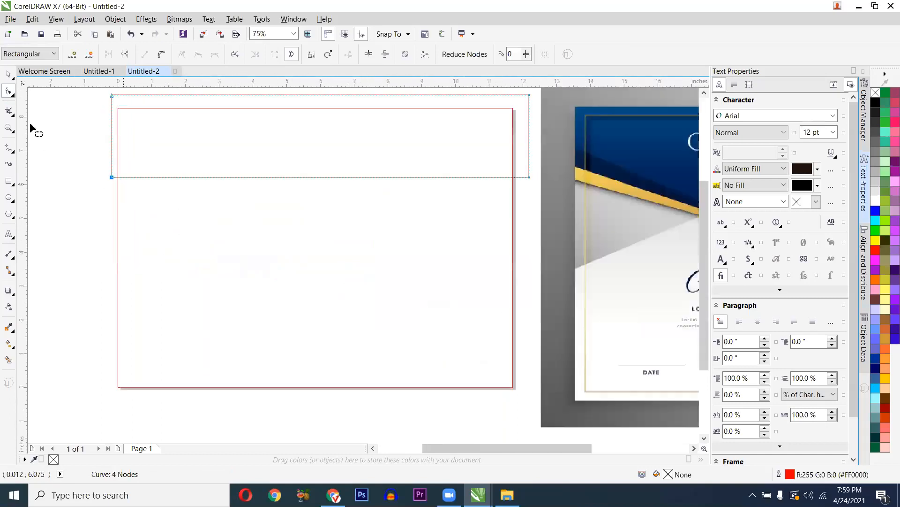
click(13, 95)
click(82, 155)
drag(102, 163, 535, 199)
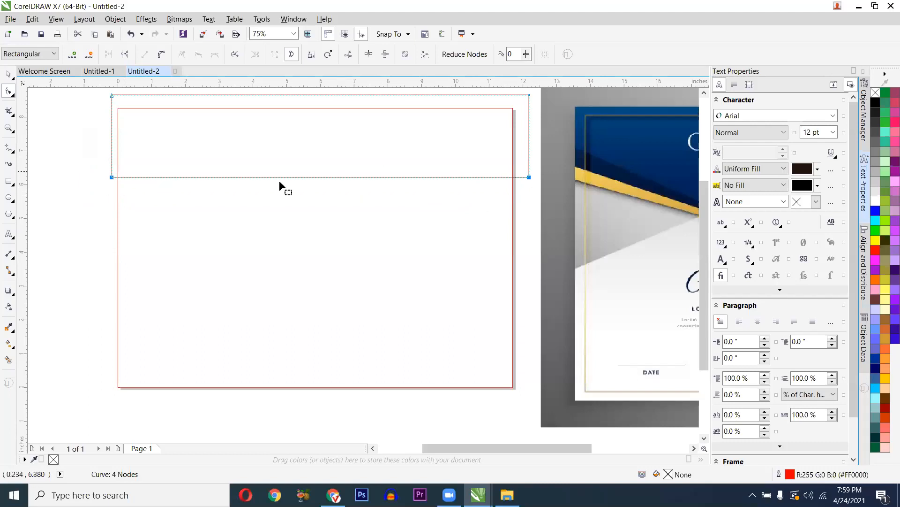
click(73, 59)
drag(304, 208, 319, 233)
scroll(320, 233, down, 1)
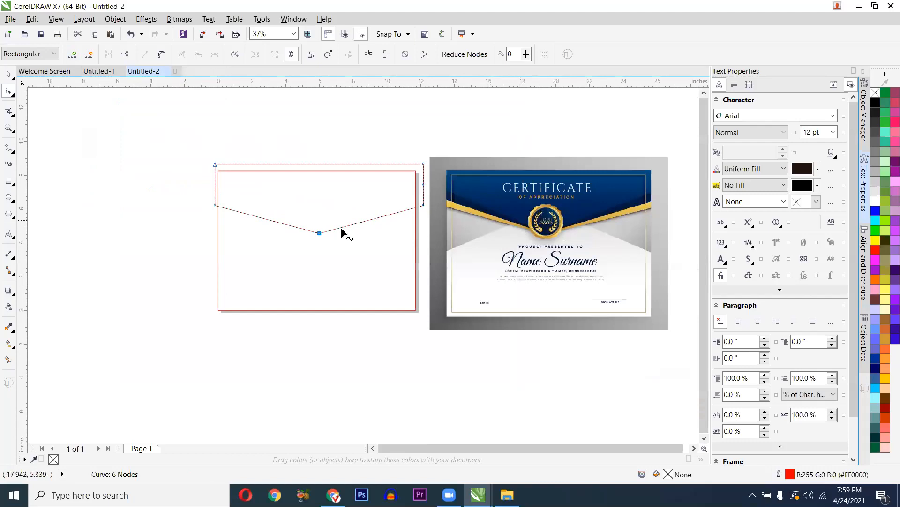
scroll(328, 234, up, 1)
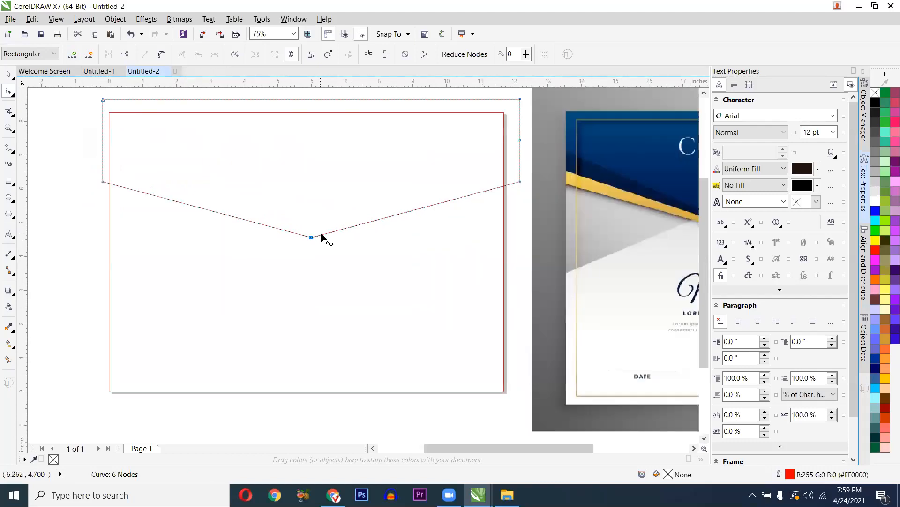
scroll(321, 238, down, 1)
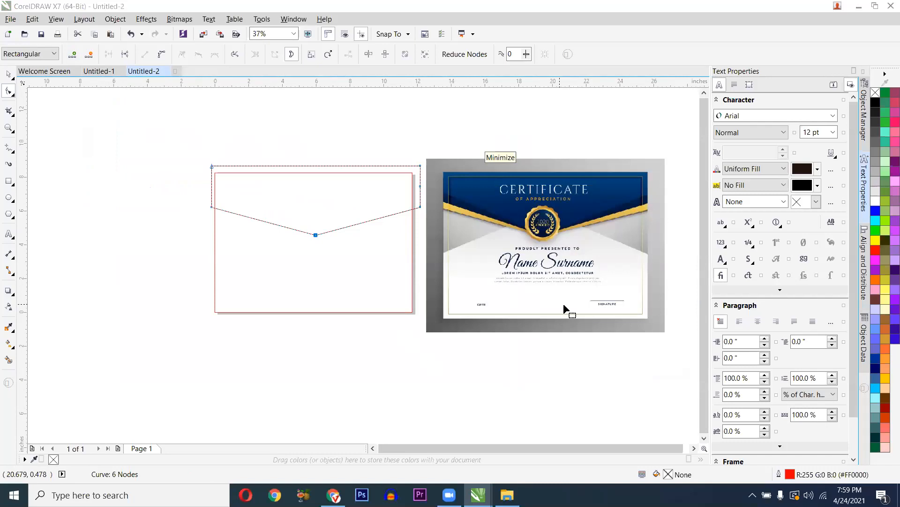
scroll(239, 233, up, 2)
scroll(239, 228, down, 2)
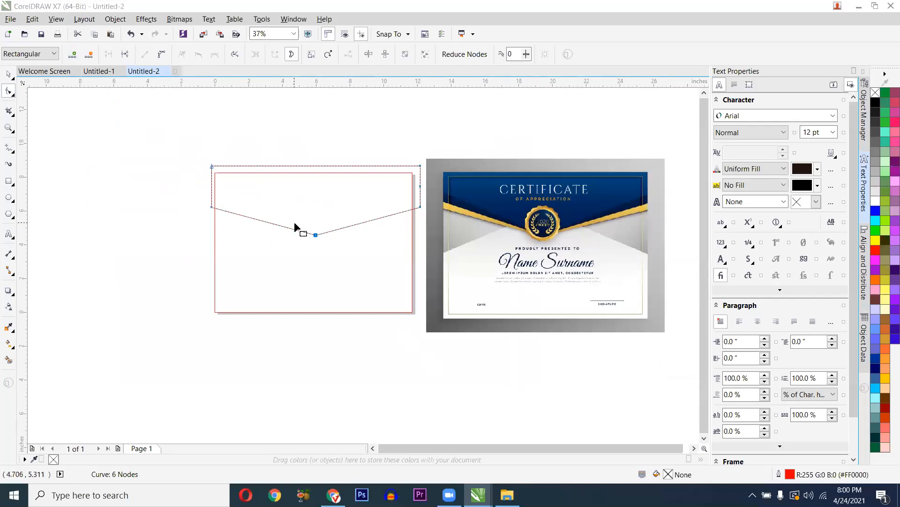
key(space)
key(ctrl+z)
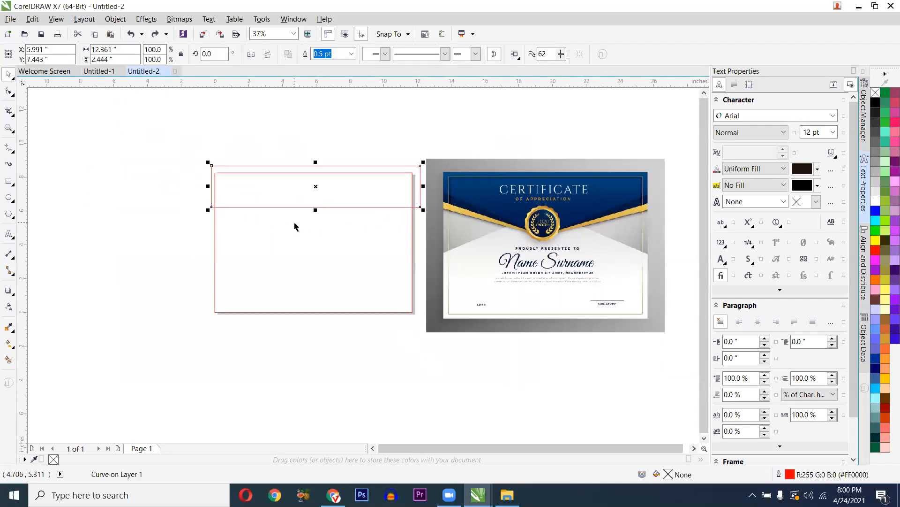
- Add a node at the middle of the band's lower edge
scroll(295, 227, up, 2)
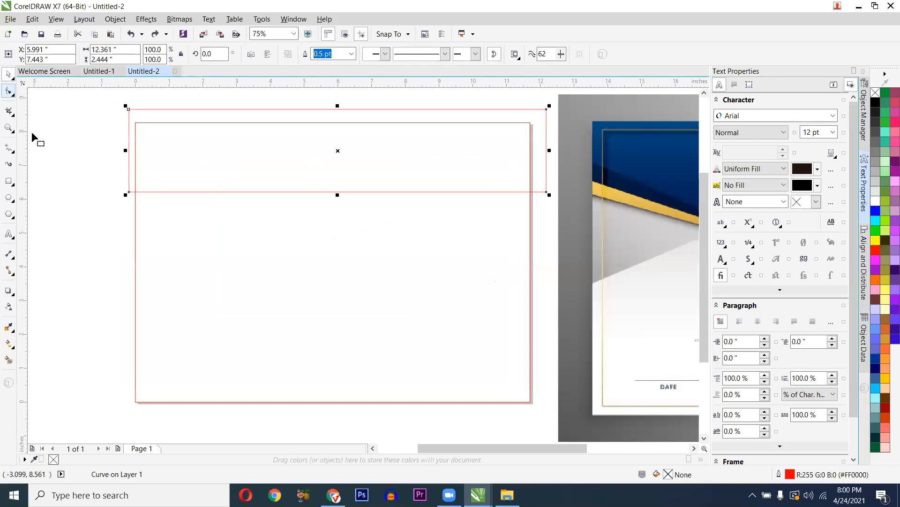
drag(91, 173, 565, 219)
drag(82, 166, 560, 206)
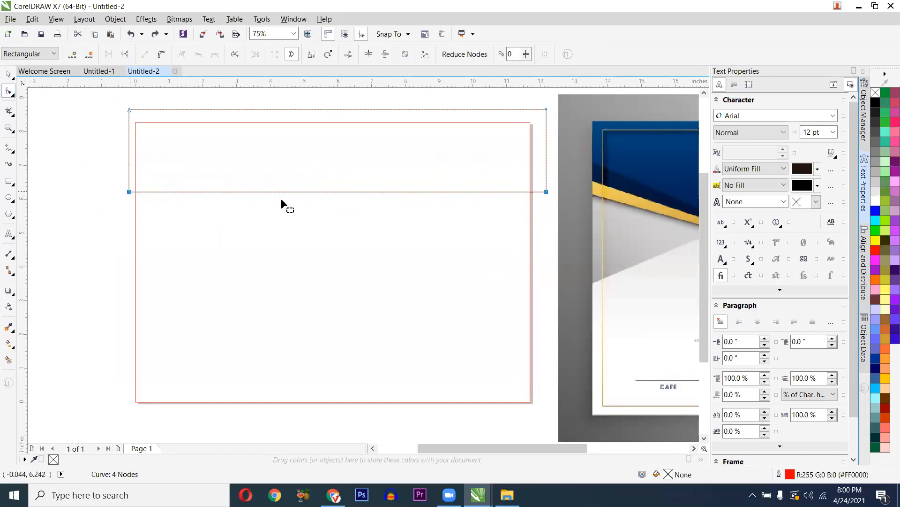
click(72, 57)
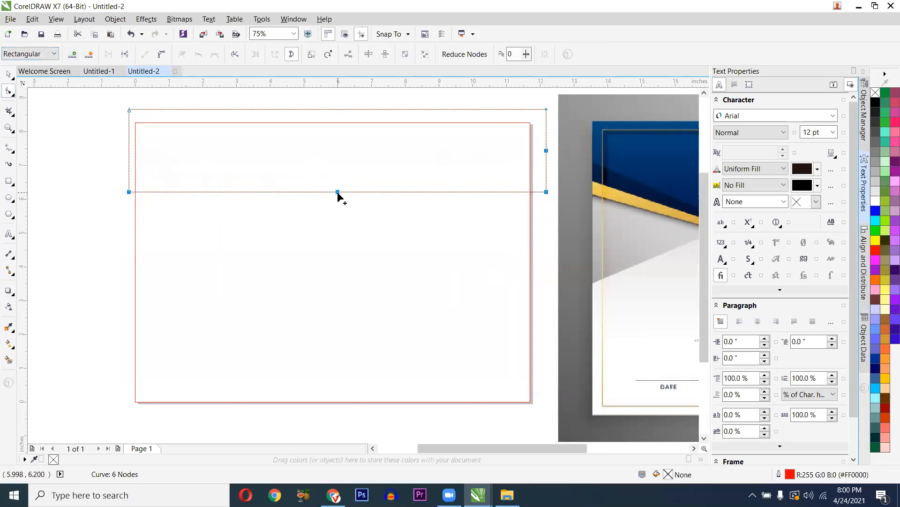
drag(338, 192, 339, 200)
key(ctrl+z)
- Pull the middle node into a shallow V, making the curve 12.361 × 3.635 inches
drag(328, 209, 332, 266)
scroll(328, 265, down, 2)
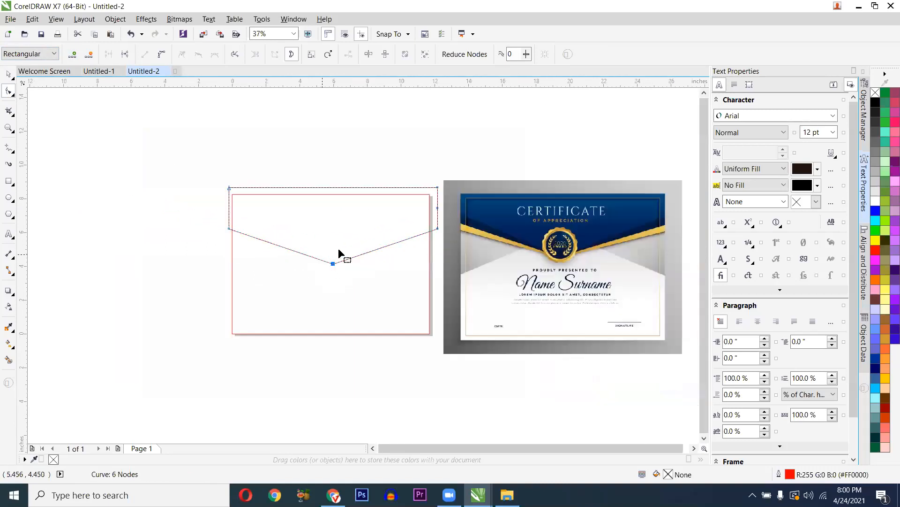
scroll(336, 264, up, 4)
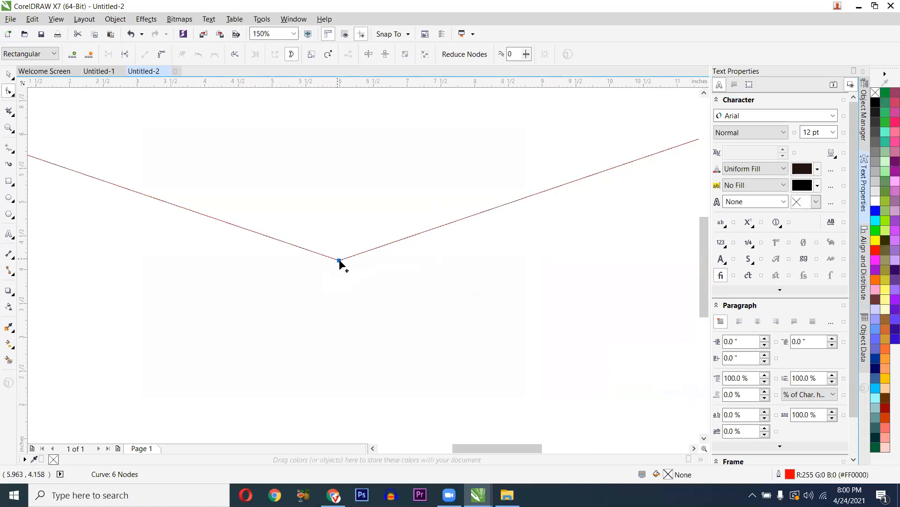
mouse_move(336, 227)
mouse_down()
mouse_move(333, 205)
mouse_move(331, 217)
mouse_up()
scroll(331, 216, down, 2)
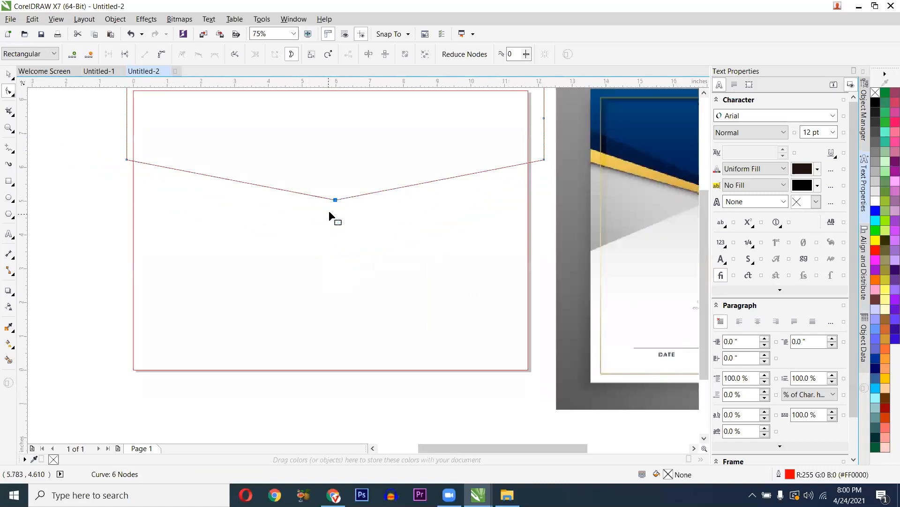
key(space)
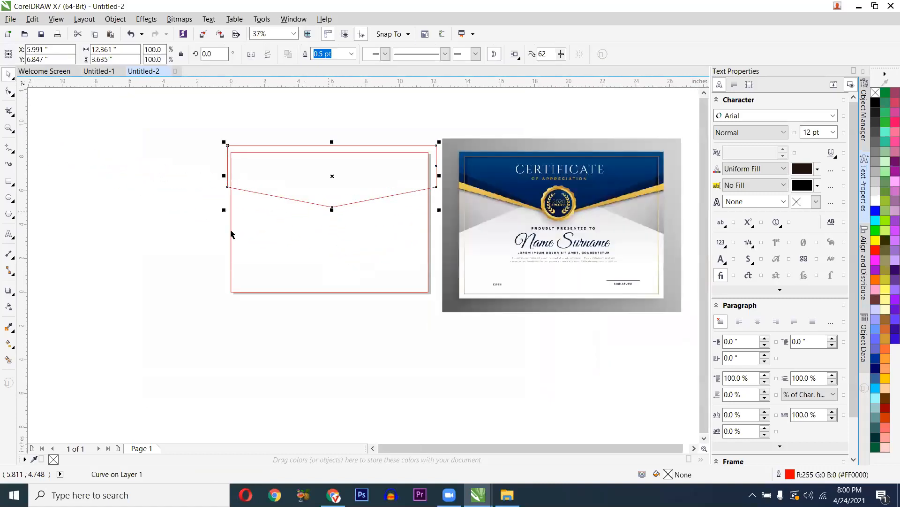
click(15, 332)
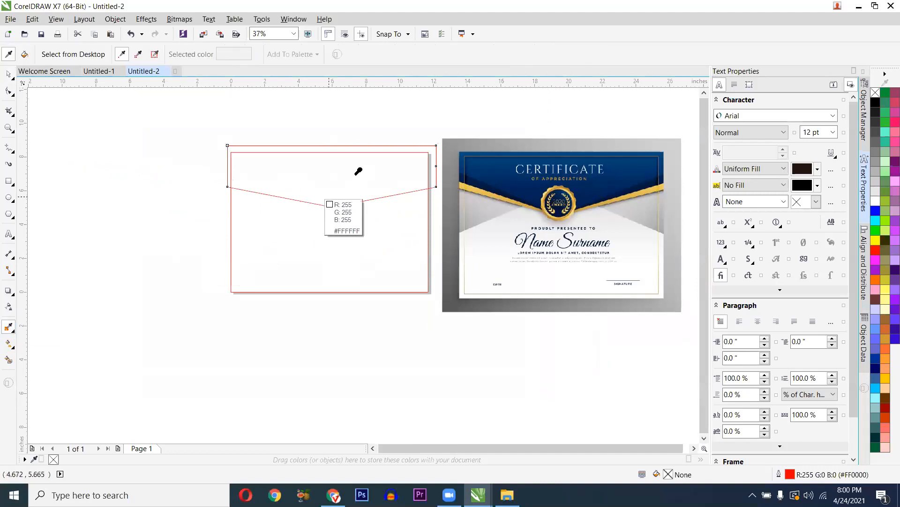
scroll(357, 178, up, 2)
click(604, 159)
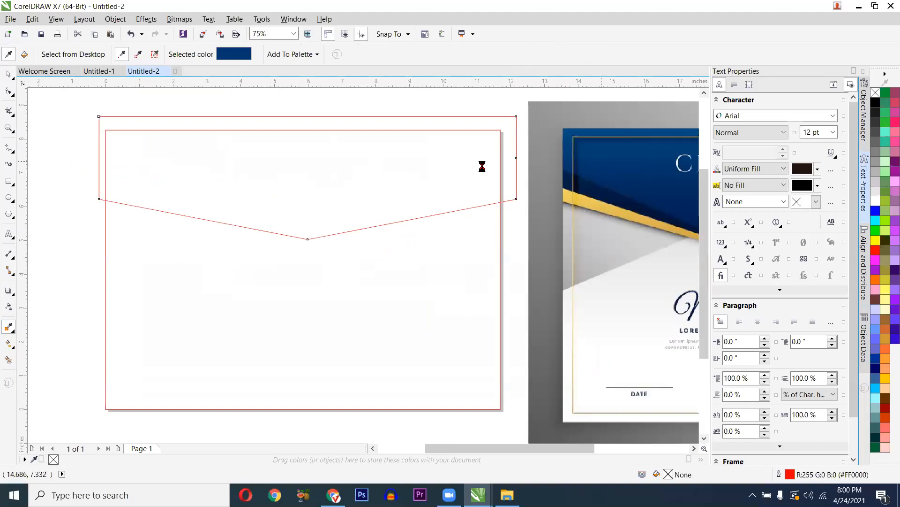
click(422, 186)
scroll(422, 186, down, 2)
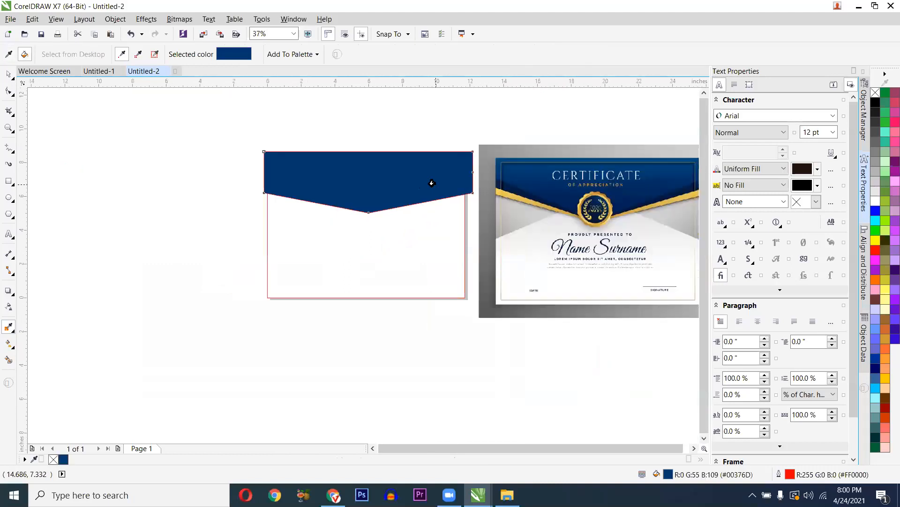
key(space)
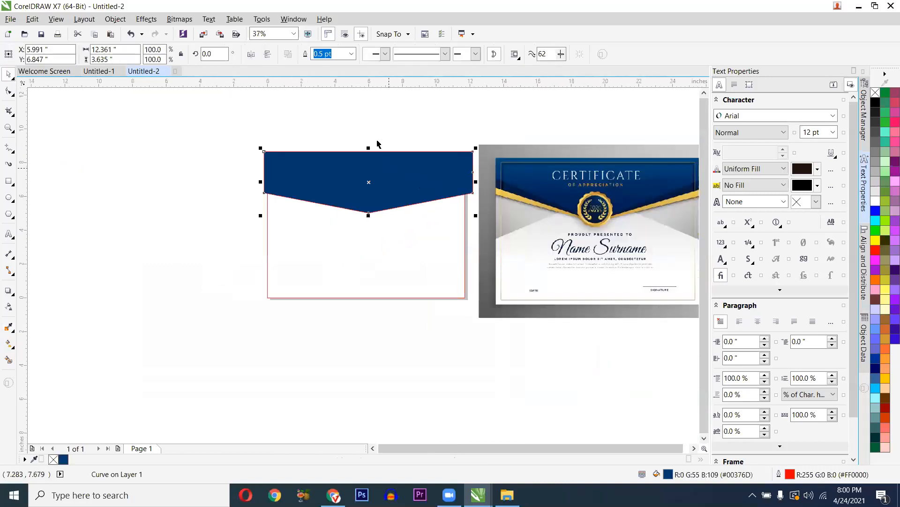
scroll(484, 199, up, 1)
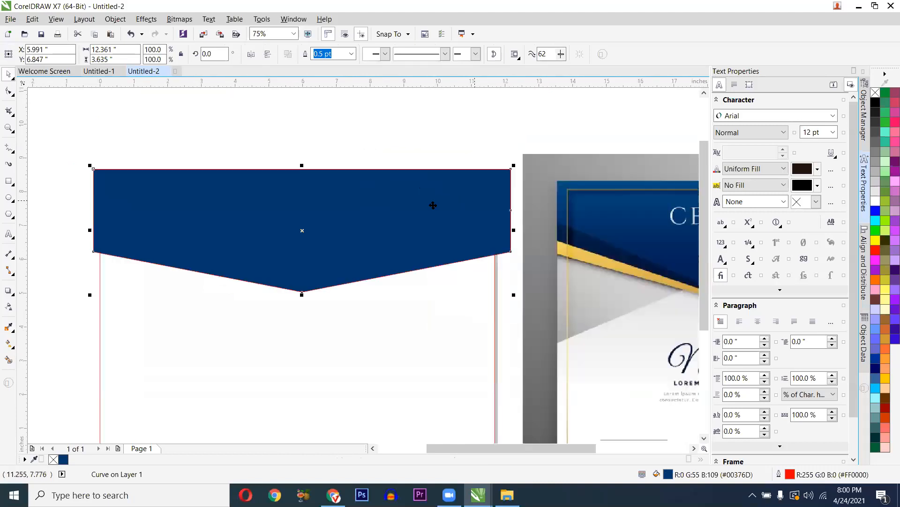
scroll(387, 212, down, 1)
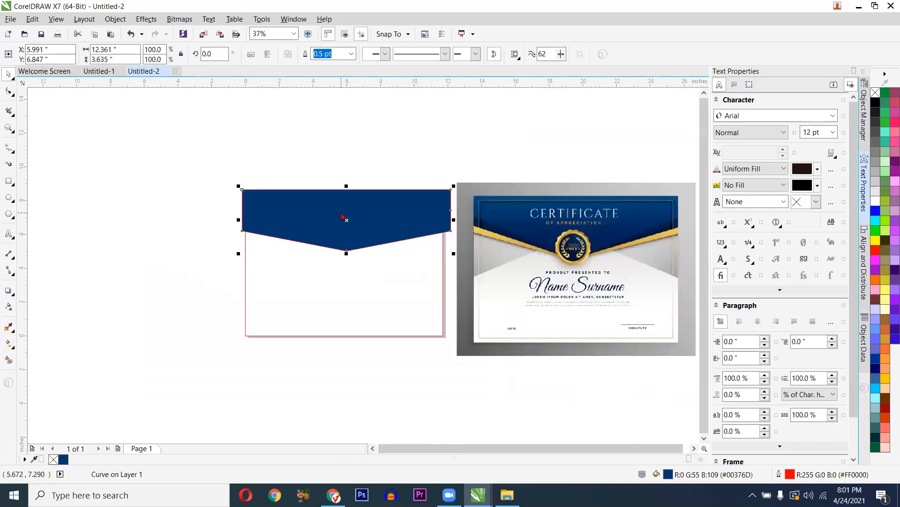
right_click(342, 210)
click(420, 284)
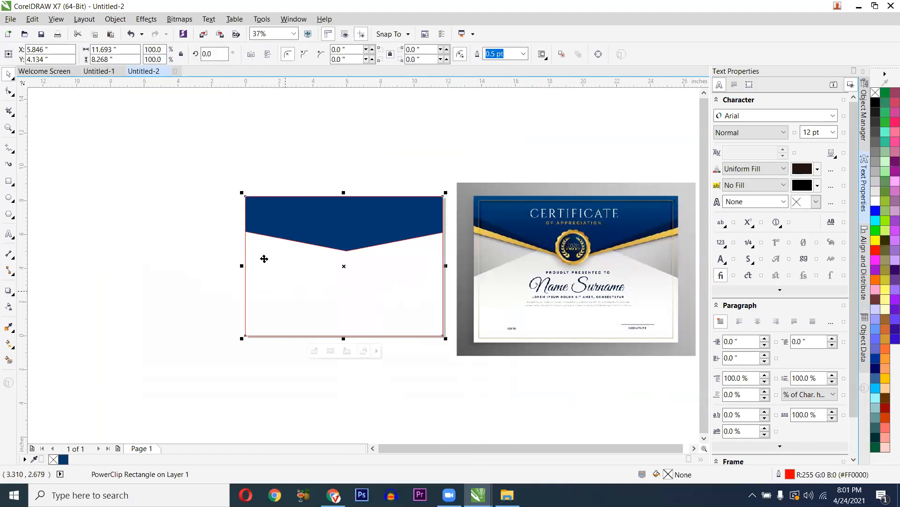
scroll(320, 299, up, 1)
click(202, 141)
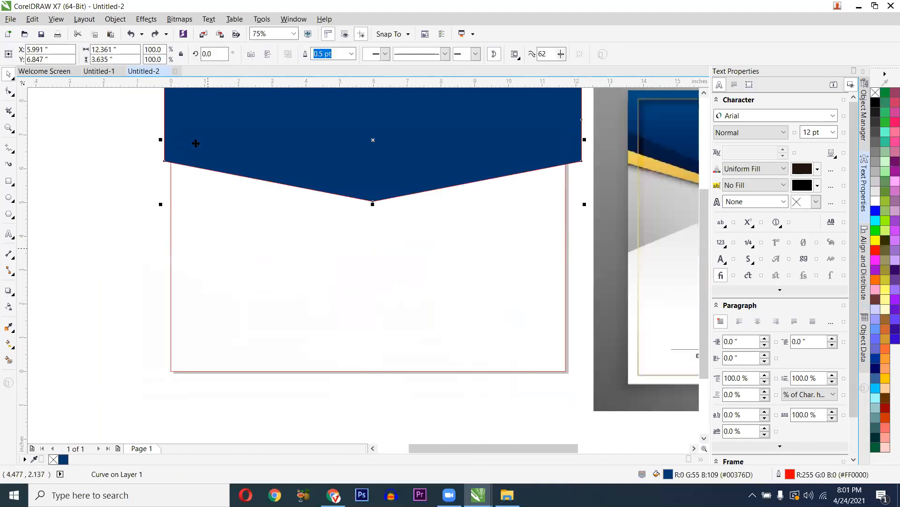
click(137, 144)
scroll(173, 173, up, 1)
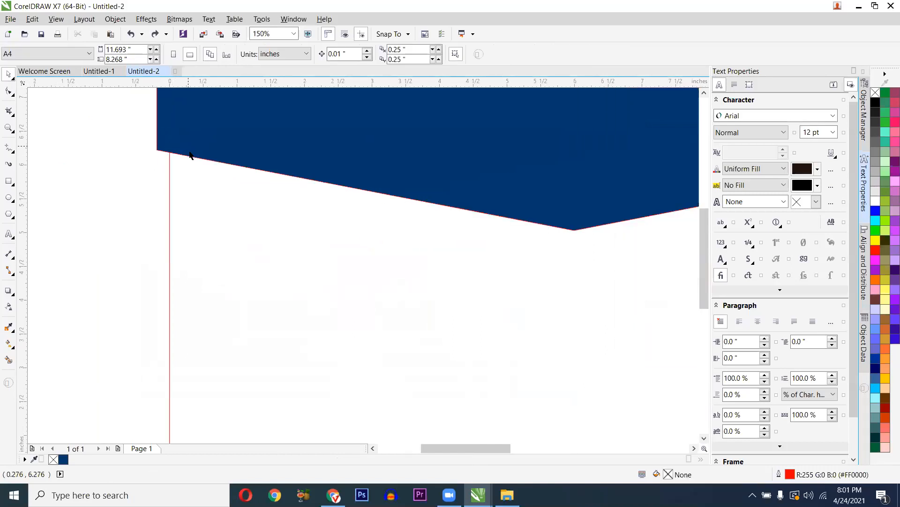
scroll(202, 231, down, 1)
click(228, 168)
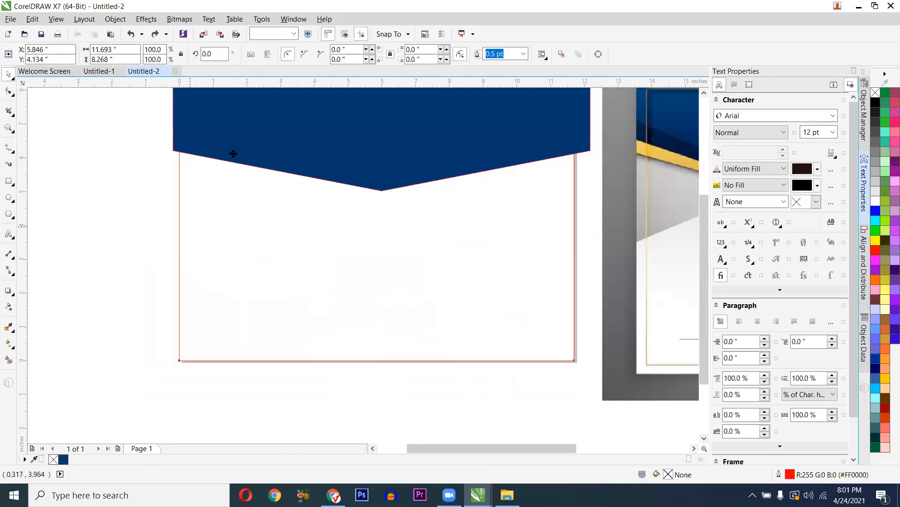
click(237, 159)
key(i)
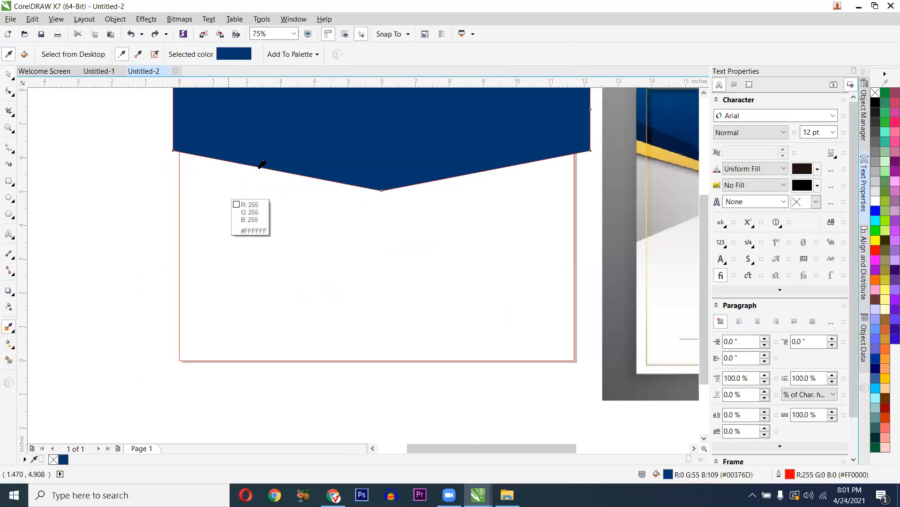
key(space)
right_click(260, 162)
click(281, 169)
click(248, 218)
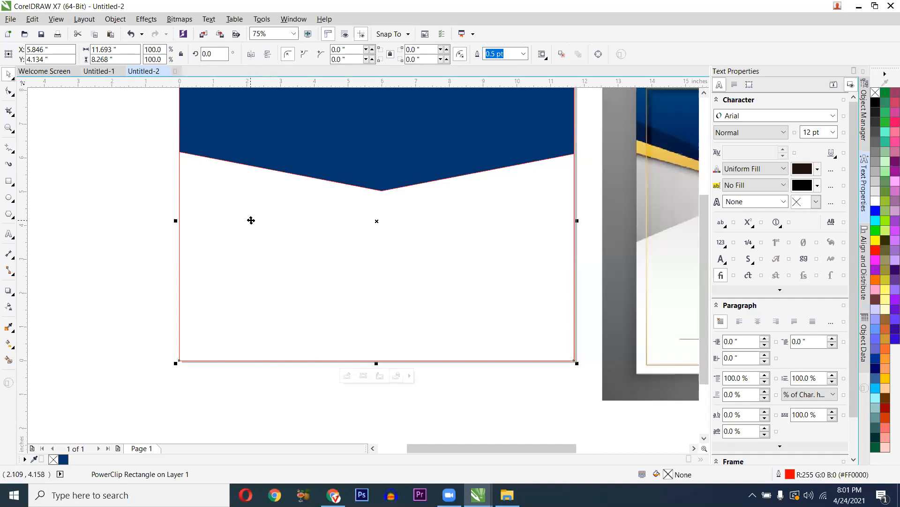
scroll(251, 220, down, 2)
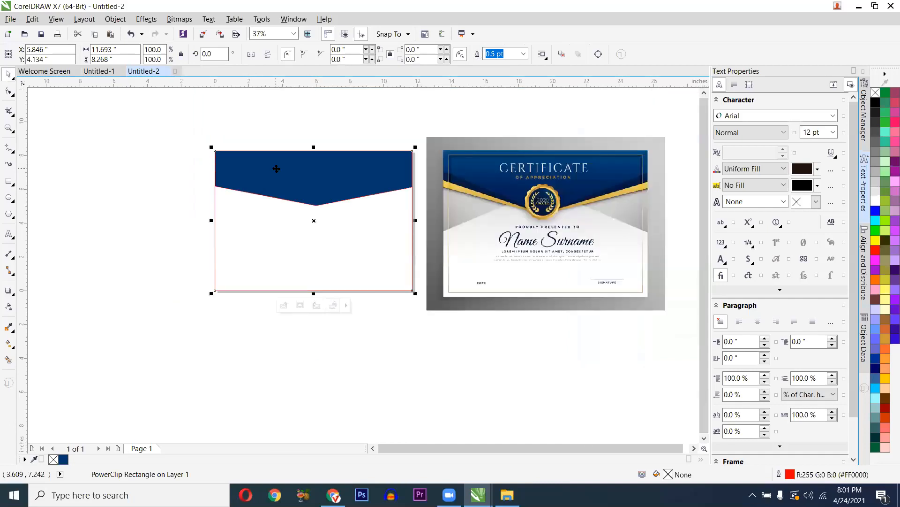
scroll(277, 169, up, 2)
ctrl+click(276, 169)
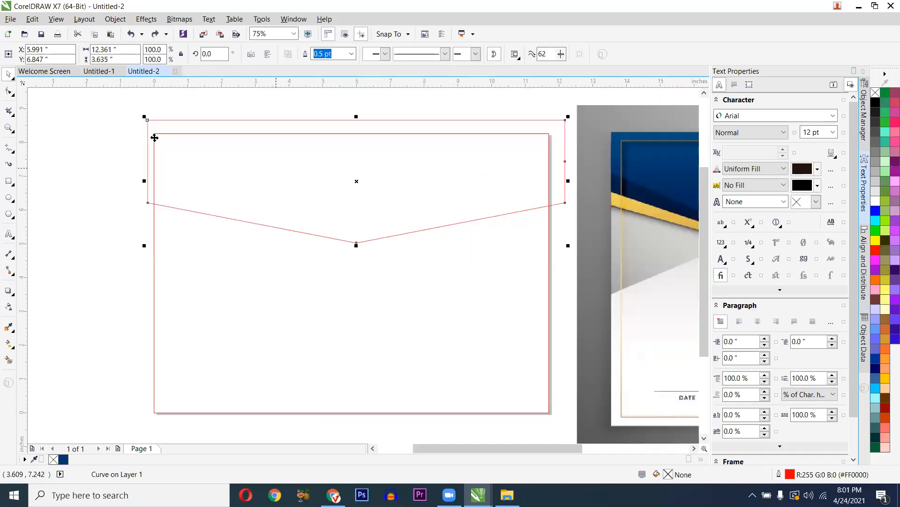
scroll(225, 140, down, 2)
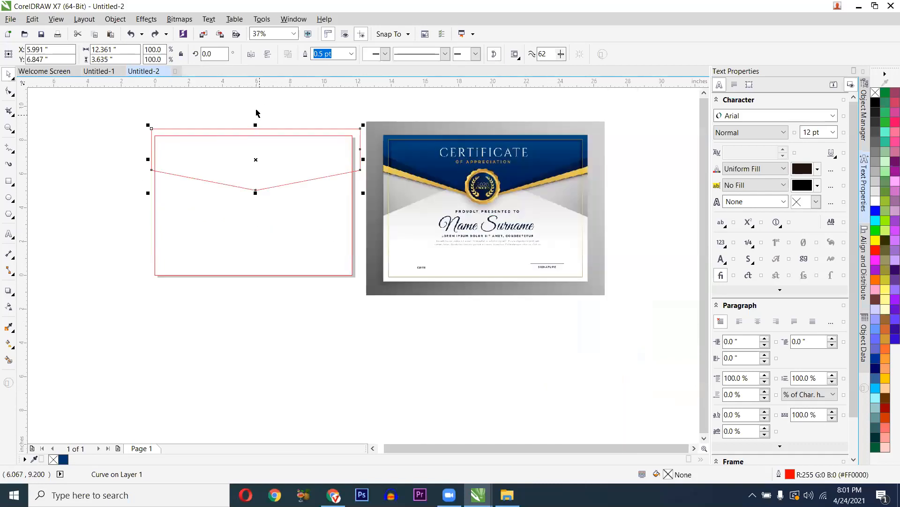
- Smart-fill the header region with navy sampled from the certificate image
click(7, 361)
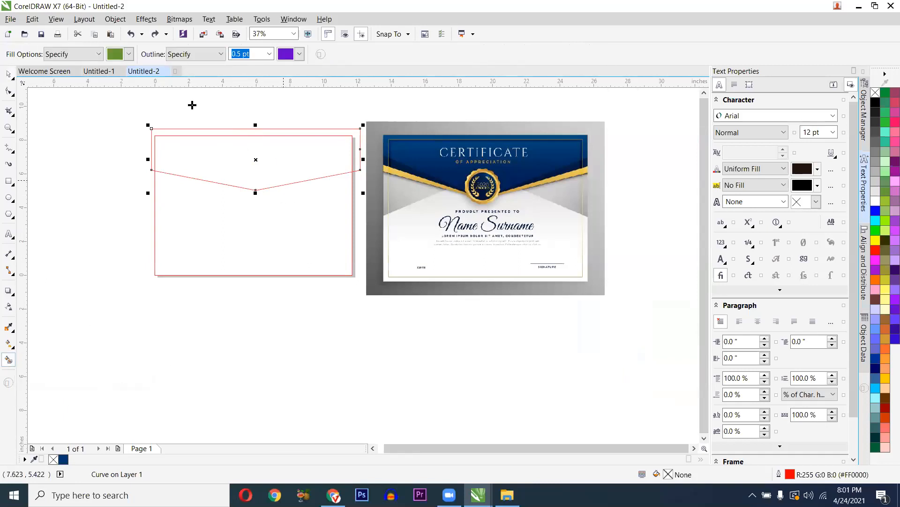
click(128, 54)
click(113, 149)
click(485, 165)
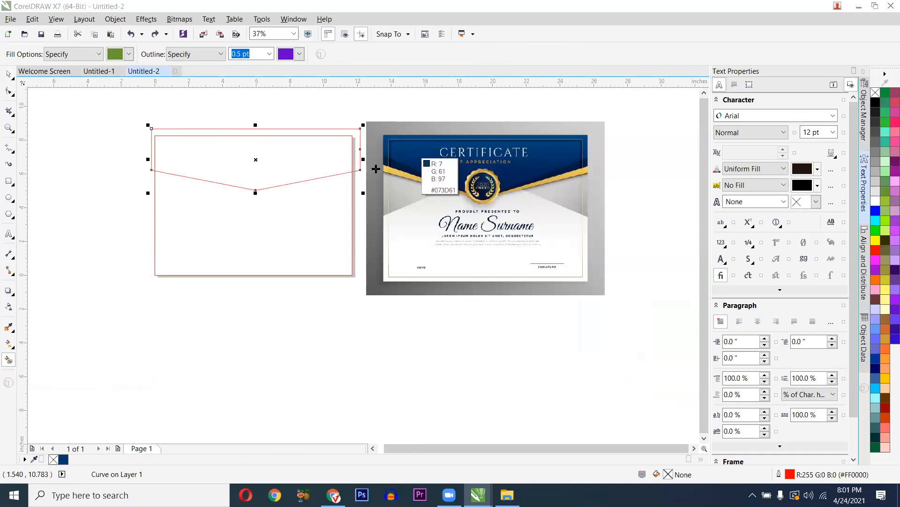
click(303, 164)
- Delete the red outline curve and select the navy header shape
scroll(303, 164, up, 1)
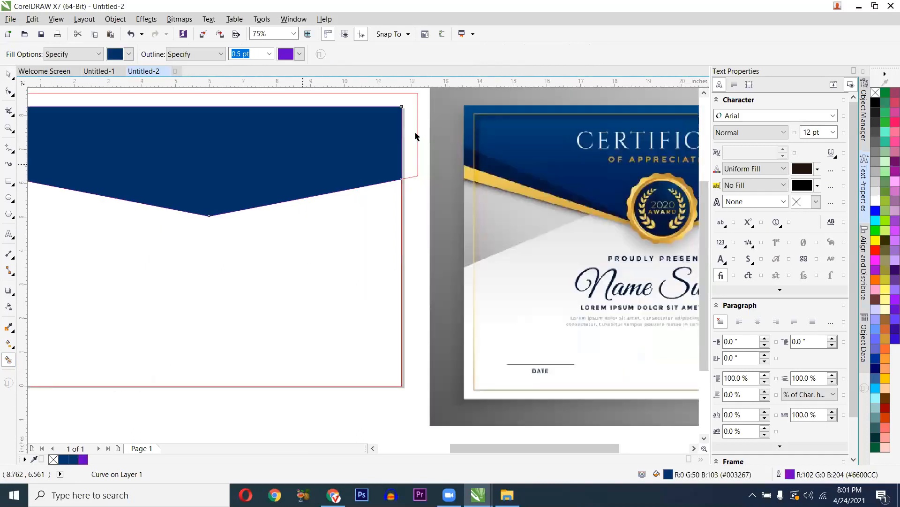
key(space)
click(418, 130)
key(Delete)
click(352, 151)
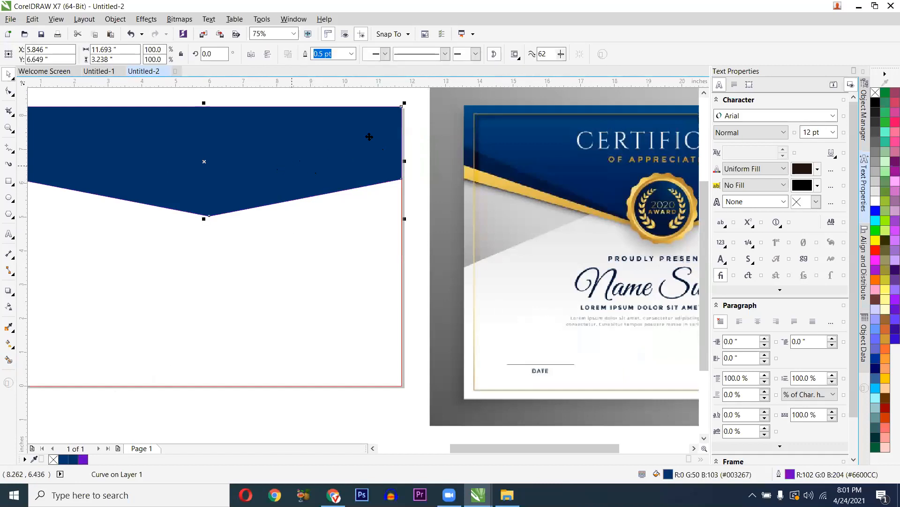
- Undo the outline deletion and navy fill to restore the red V outline
scroll(364, 148, down, 2)
scroll(229, 124, up, 2)
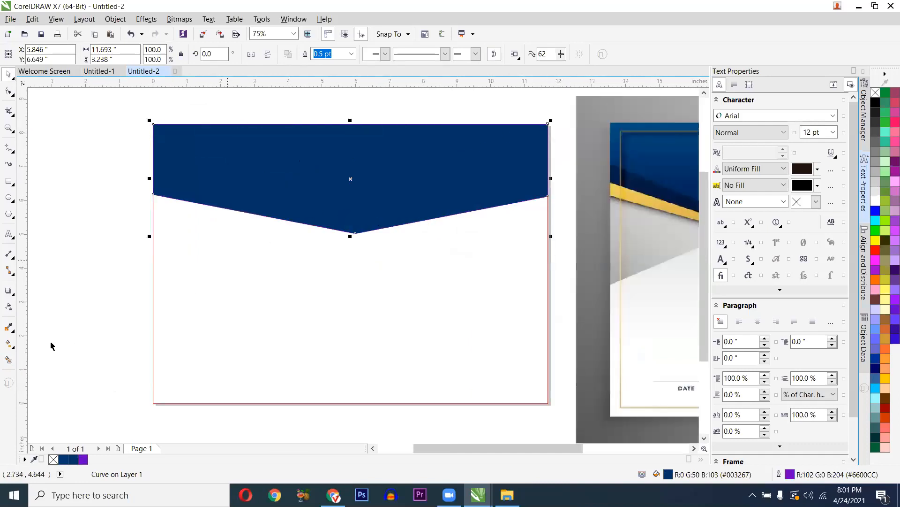
key(ctrl+z)
click(124, 246)
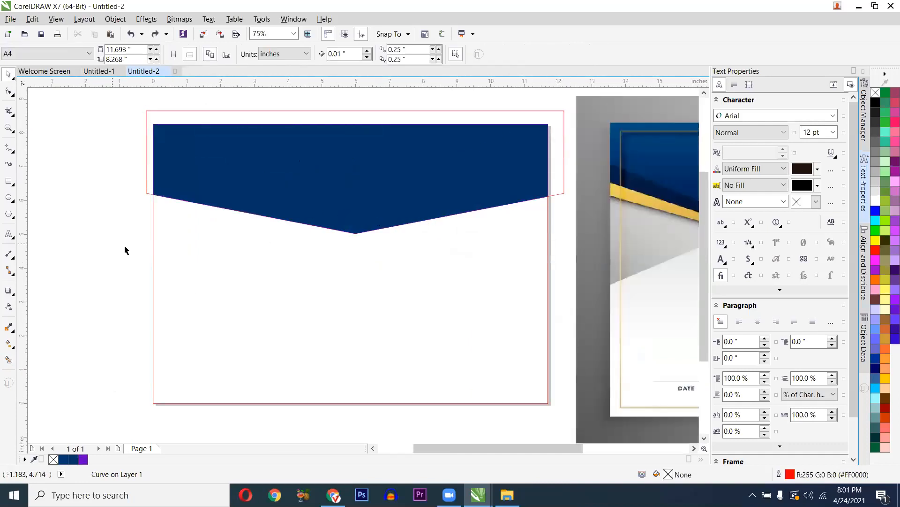
key(ctrl+z)
click(105, 239)
click(186, 112)
click(330, 111)
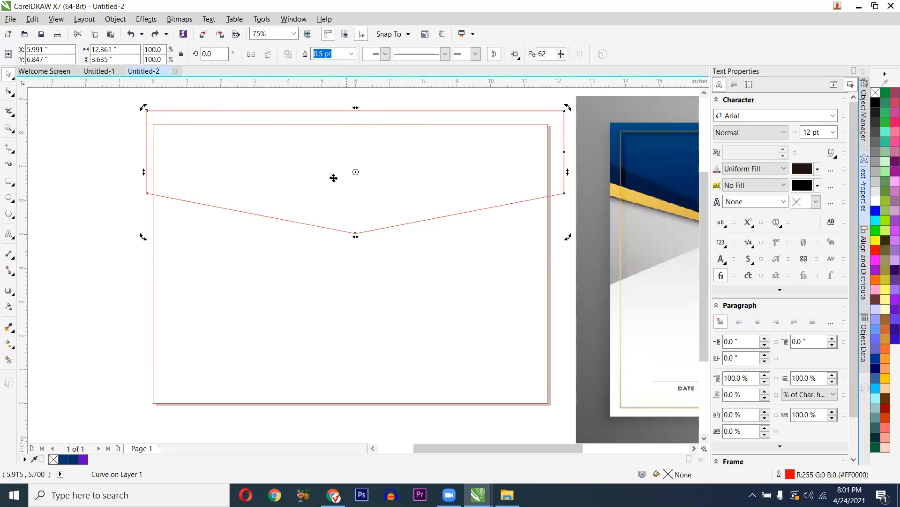
click(35, 339)
- Smart-fill the V-shaped header region again with navy sampled from the certificate
click(13, 359)
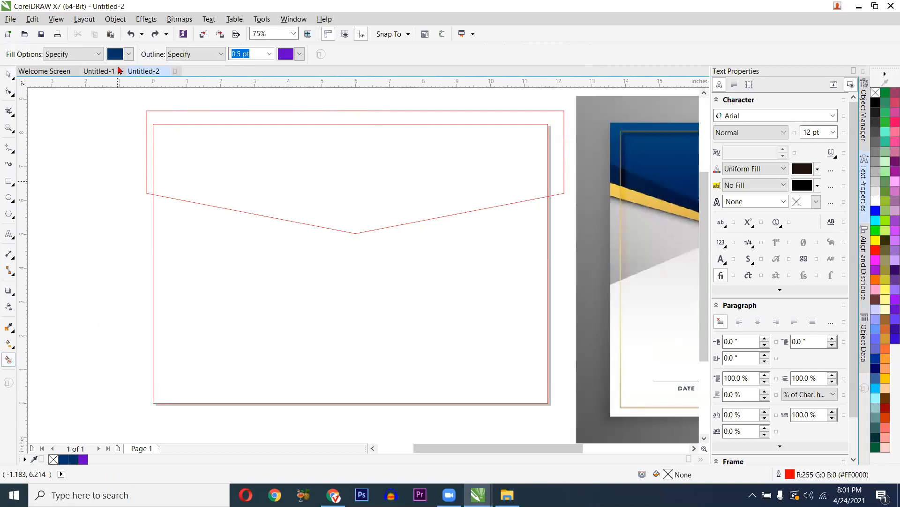
click(128, 54)
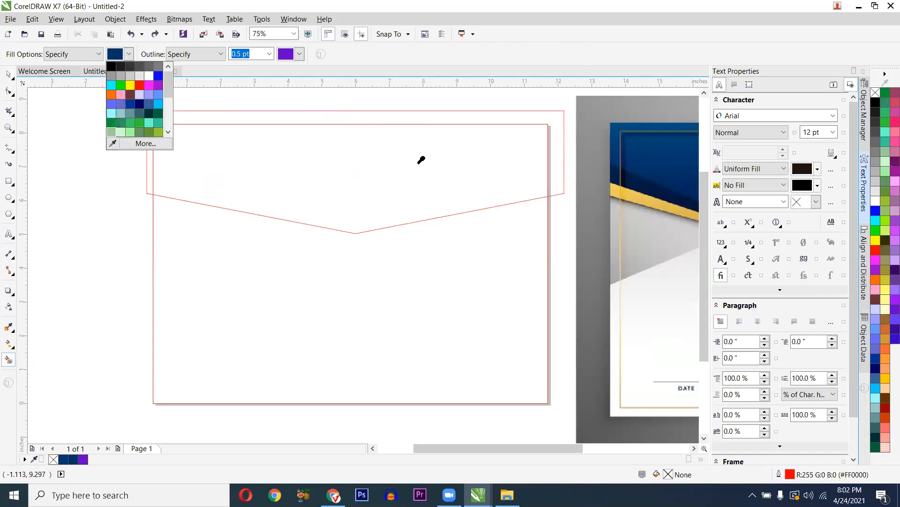
click(113, 144)
click(657, 155)
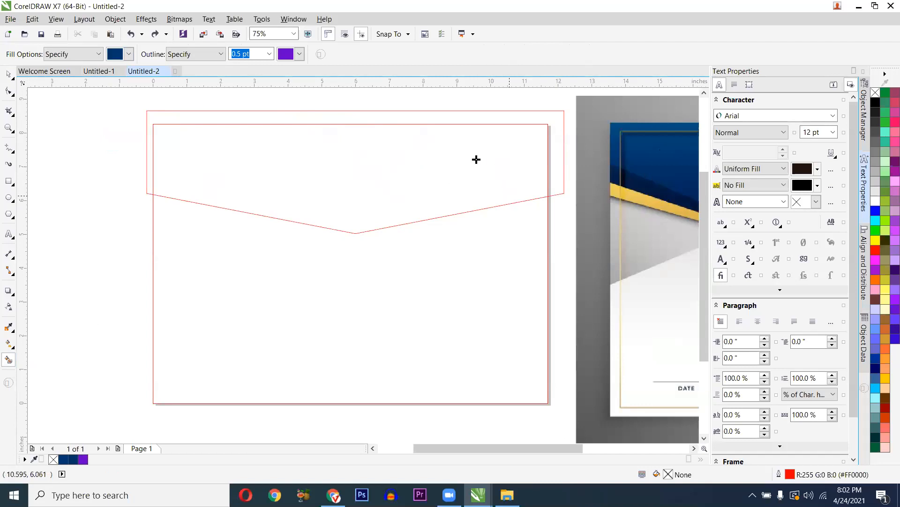
click(414, 154)
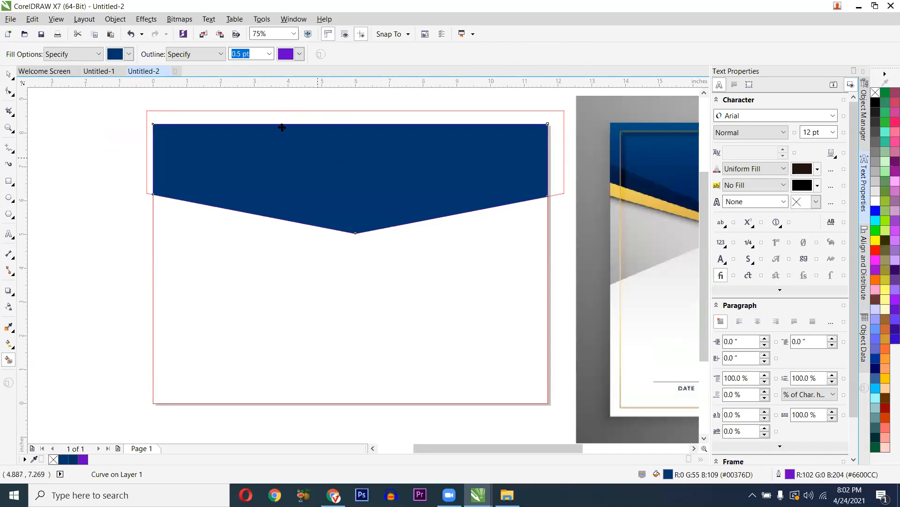
- Delete the red outline, leaving the 11.693 × 3.238-inch navy header selected
key(space)
click(280, 113)
key(Delete)
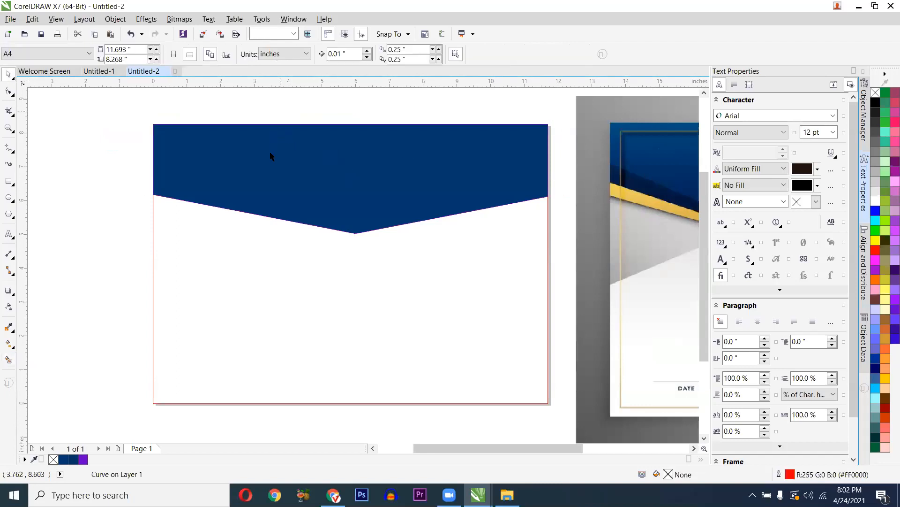
click(237, 167)
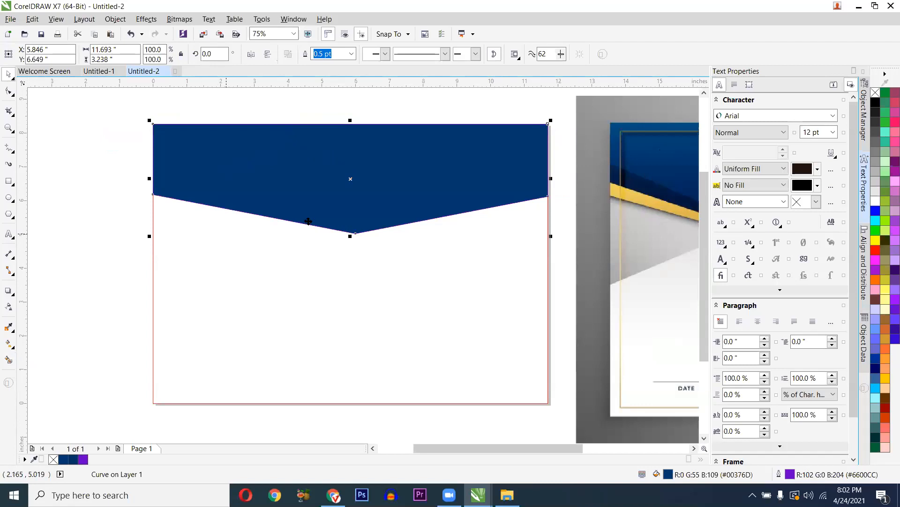
- Zoom in and out to compare the navy V header against the reference certificate
scroll(226, 235, down, 2)
scroll(395, 228, up, 5)
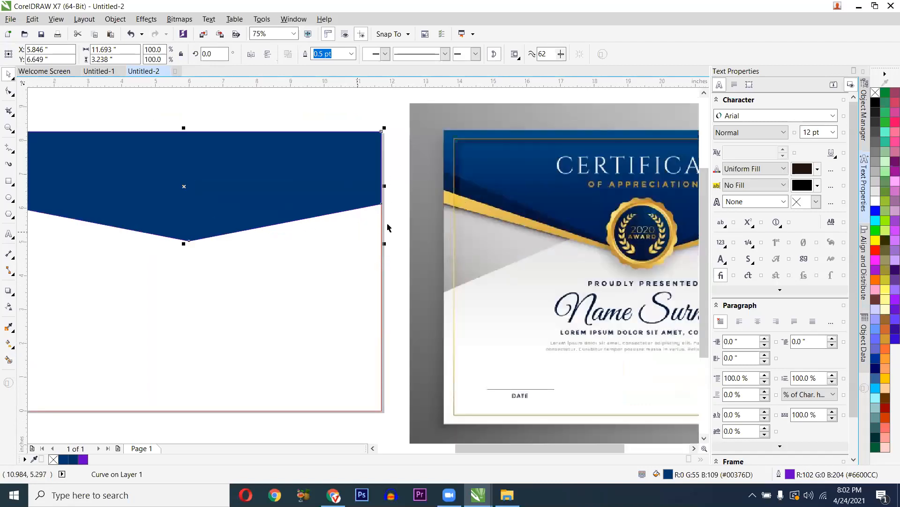
scroll(699, 418, down, 3)
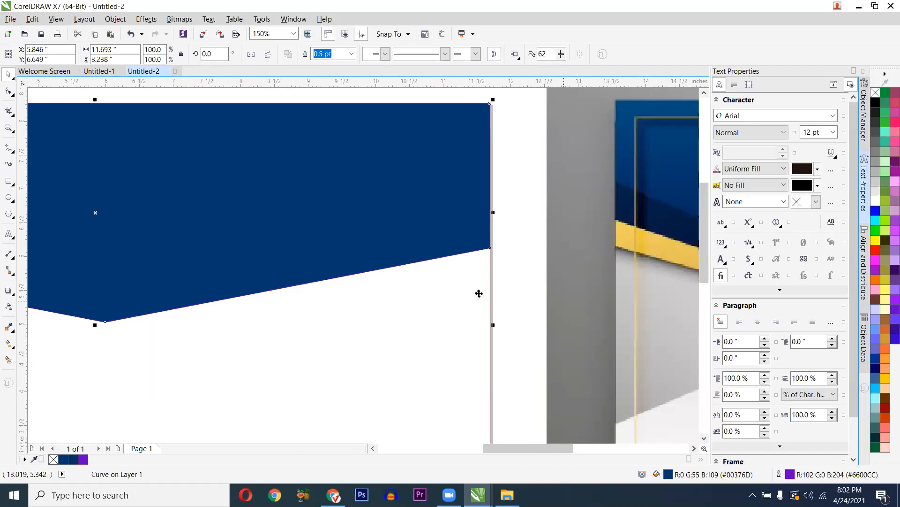
scroll(197, 362, down, 2)
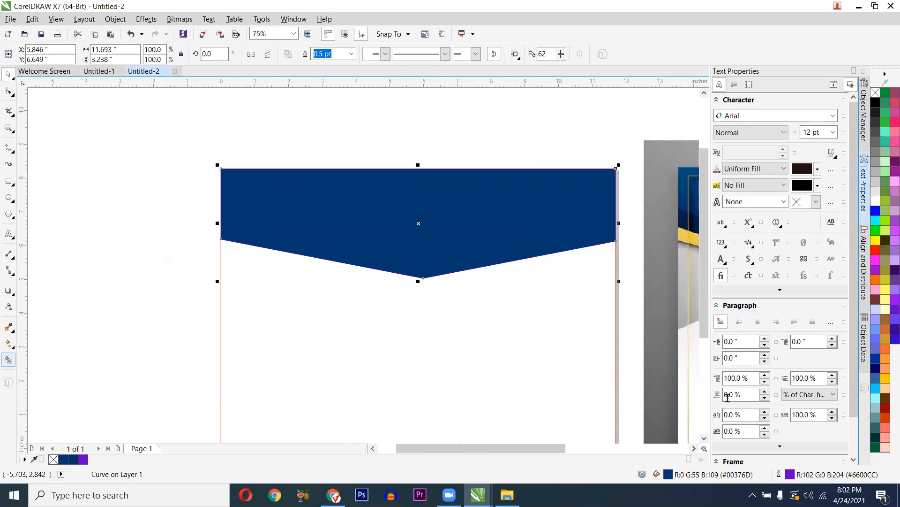
click(9, 359)
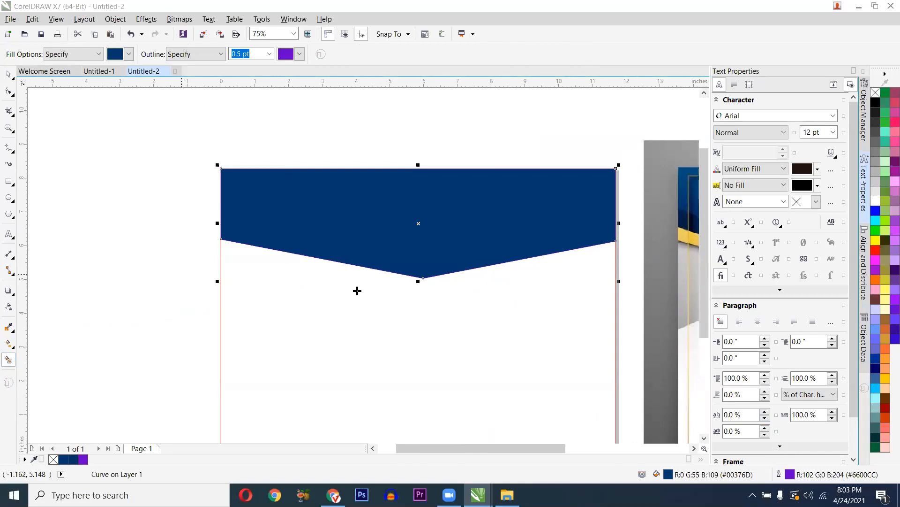
scroll(329, 291, up, 1)
scroll(468, 298, down, 3)
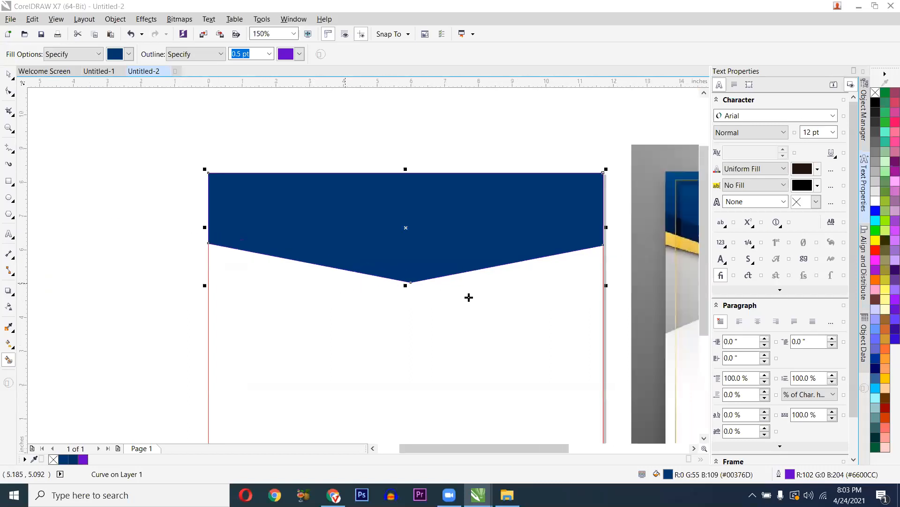
scroll(576, 282, up, 3)
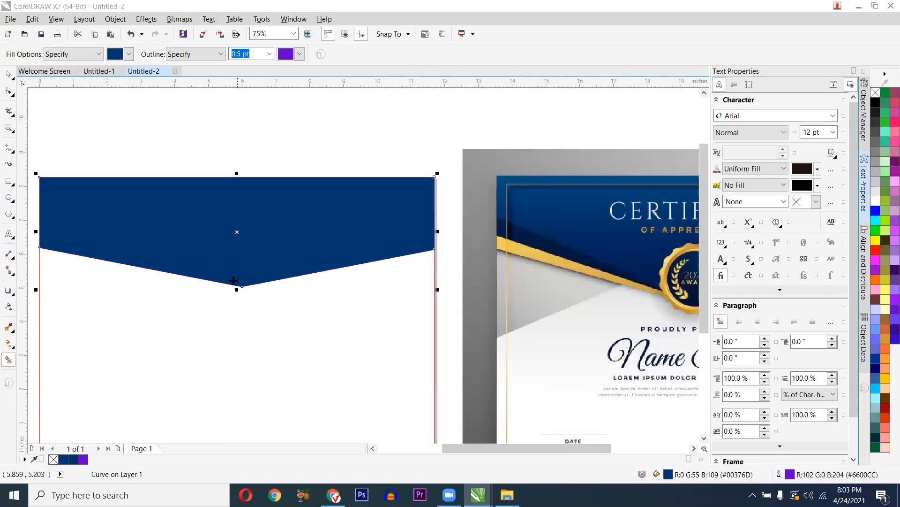
scroll(225, 280, down, 3)
scroll(406, 279, up, 5)
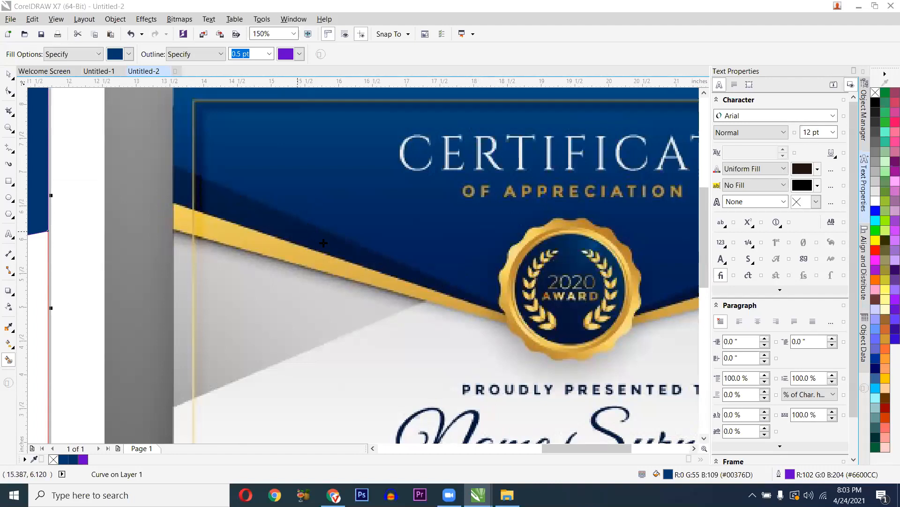
scroll(331, 253, down, 2)
scroll(354, 272, down, 2)
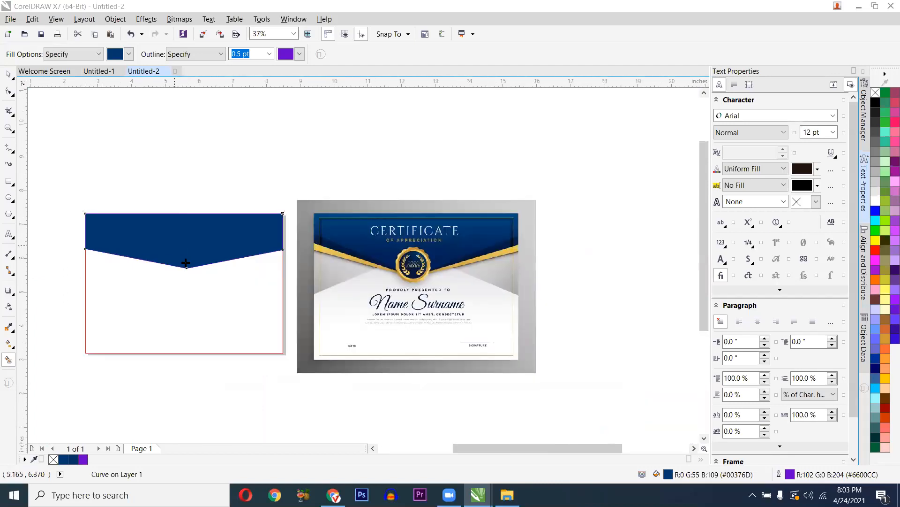
scroll(112, 269, up, 2)
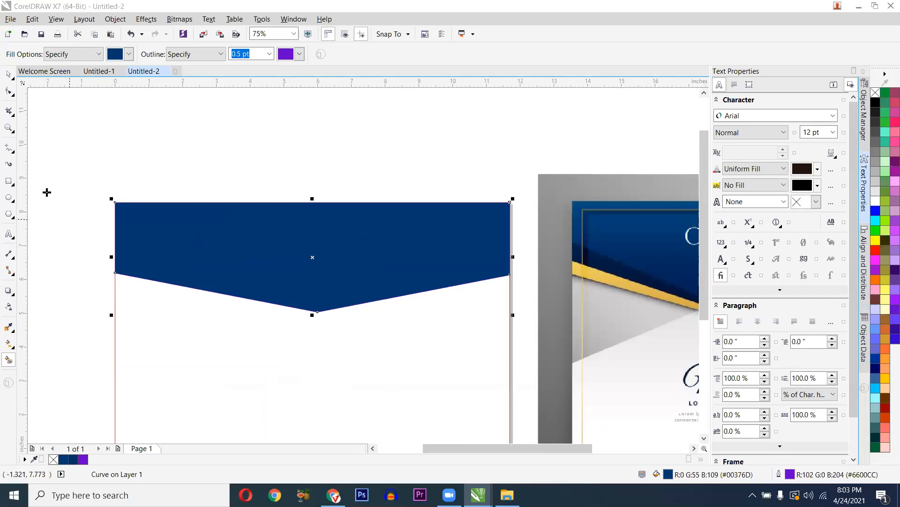
click(10, 149)
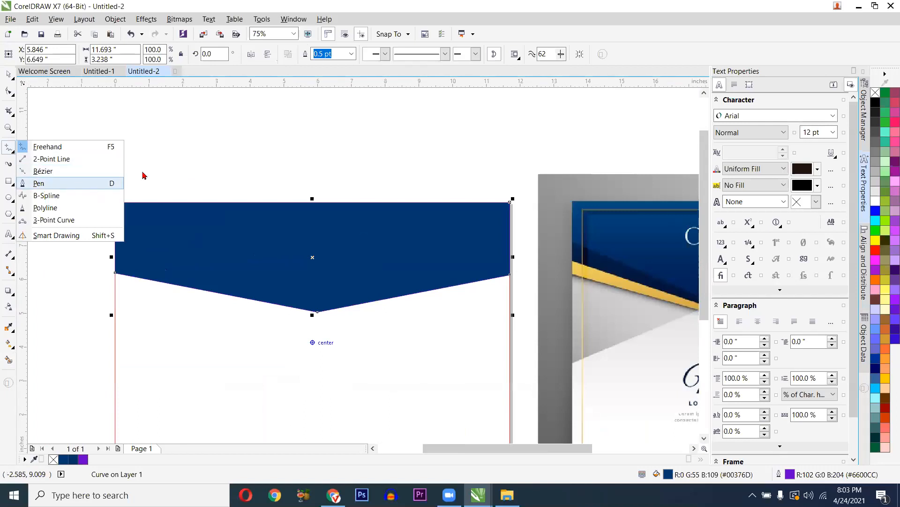
- Trace a closed Pen path along the header's left slope to the V point, 6.663 × 2.036 inches
click(121, 183)
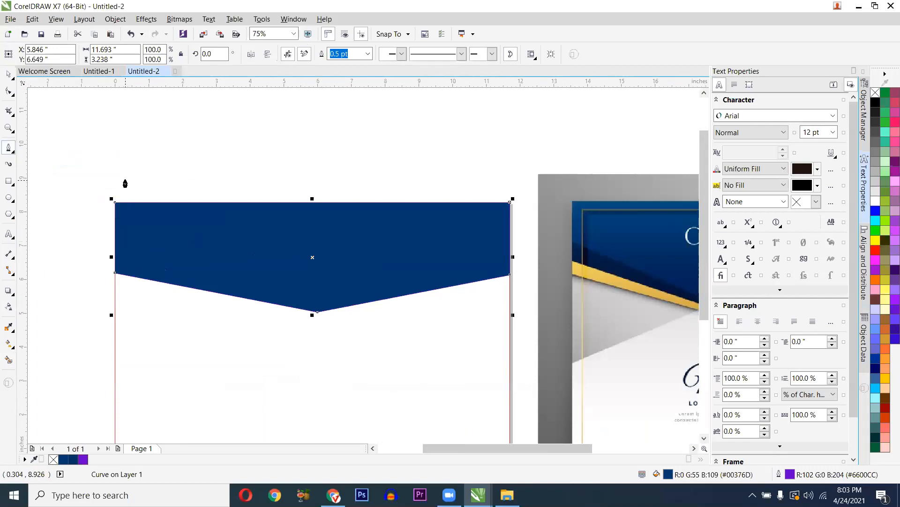
scroll(126, 291, up, 1)
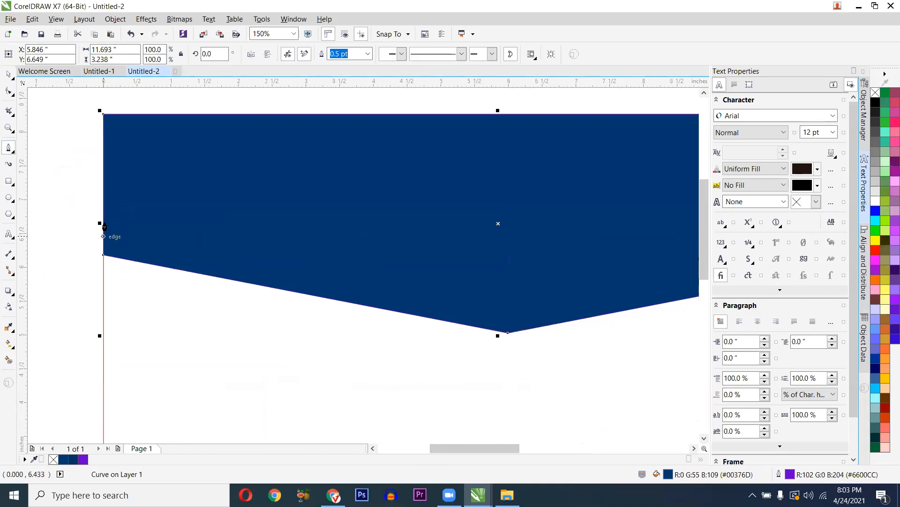
click(98, 211)
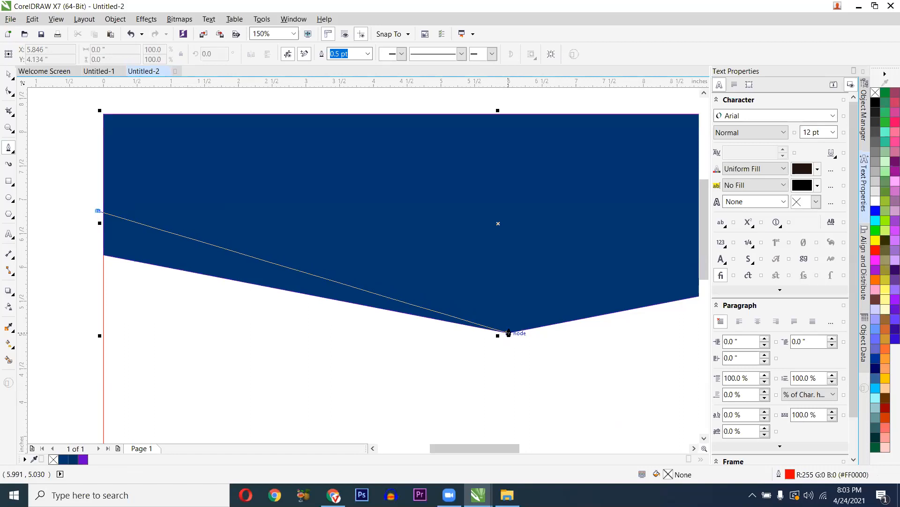
scroll(509, 333, up, 4)
drag(505, 325, 495, 355)
click(356, 384)
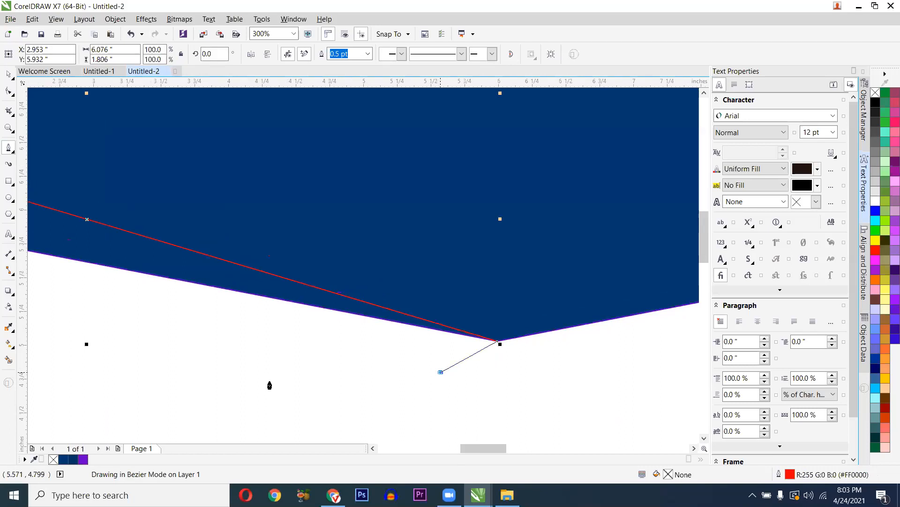
scroll(187, 365, down, 4)
scroll(181, 357, up, 1)
click(181, 355)
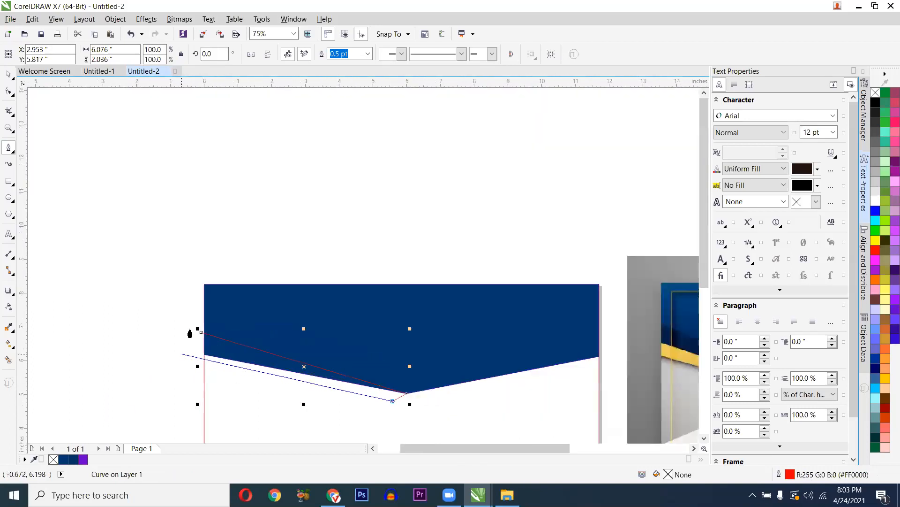
click(201, 332)
scroll(262, 368, up, 1)
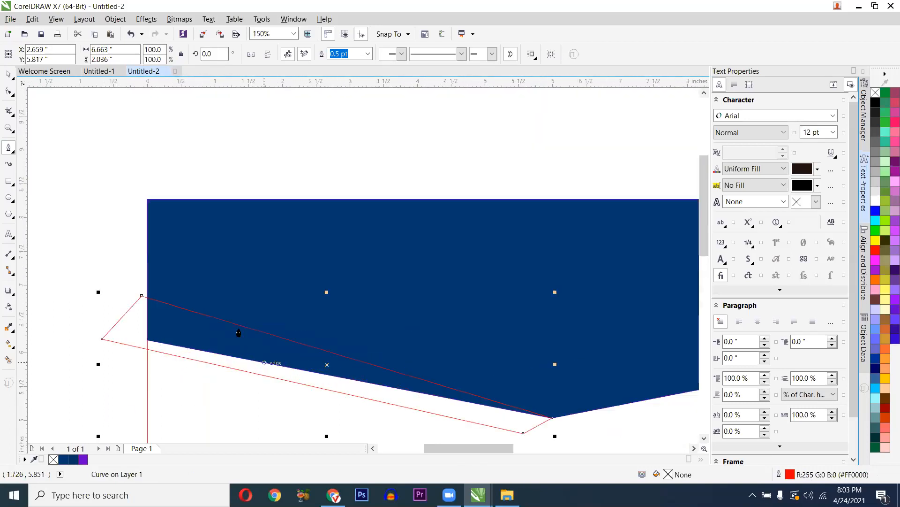
scroll(239, 346, down, 1)
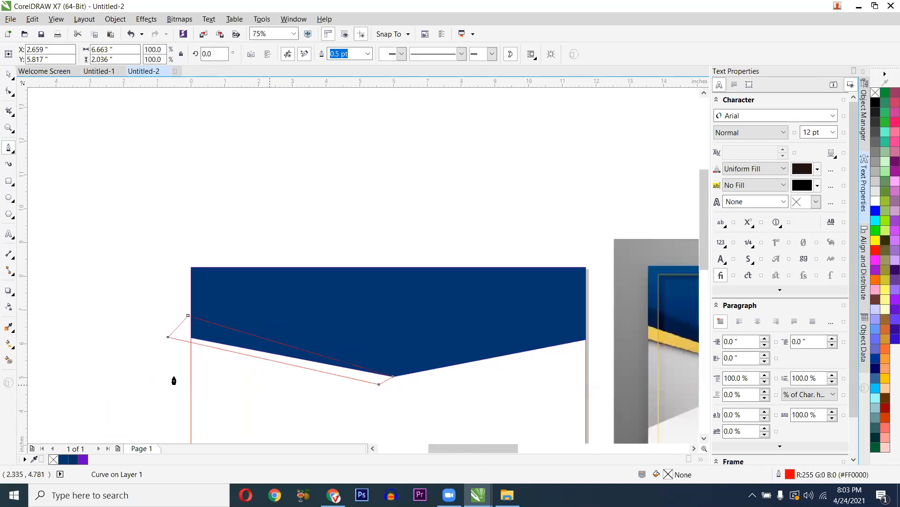
scroll(173, 378, up, 1)
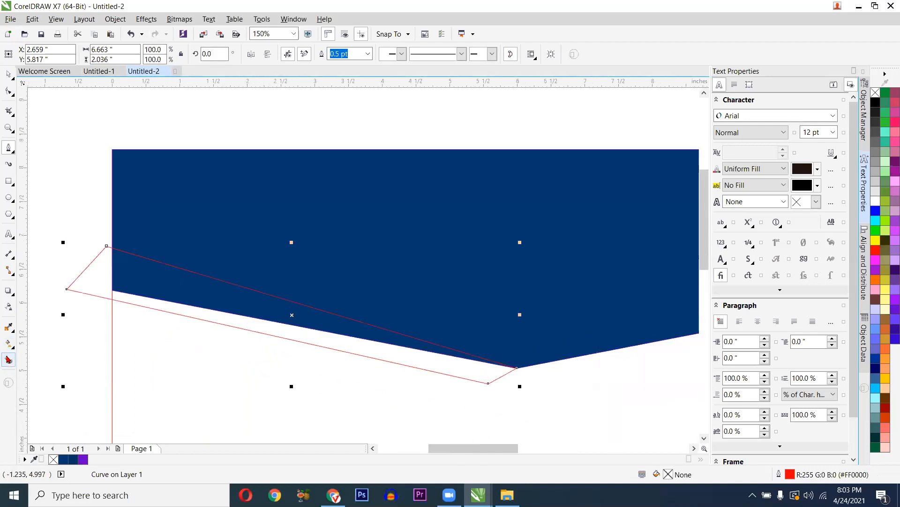
click(10, 359)
scroll(286, 330, down, 2)
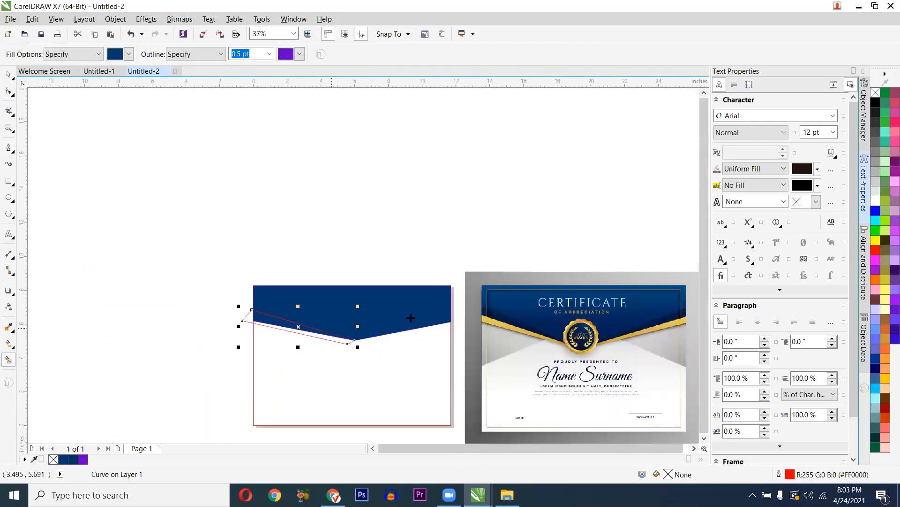
scroll(364, 327, up, 1)
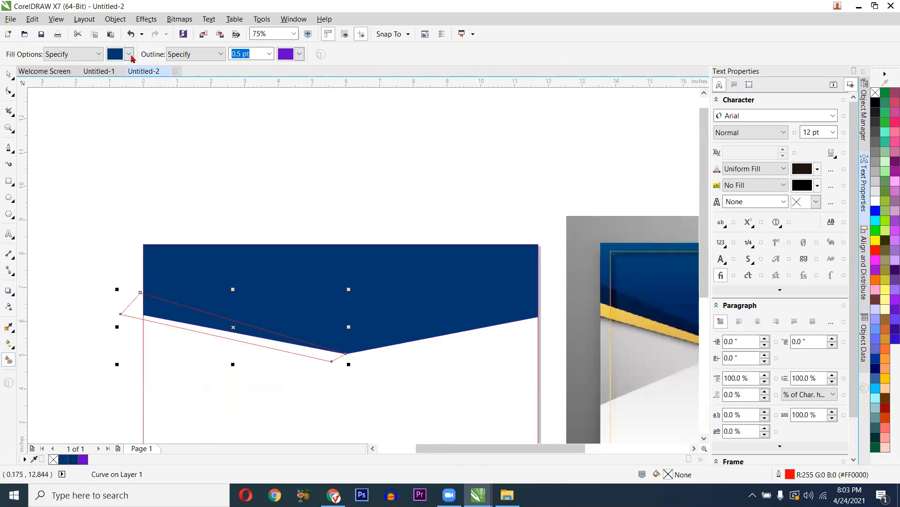
- Fill the wedge between the traced curve and the header's left slope with dark navy #001C3E
click(129, 54)
click(115, 75)
click(129, 54)
click(113, 143)
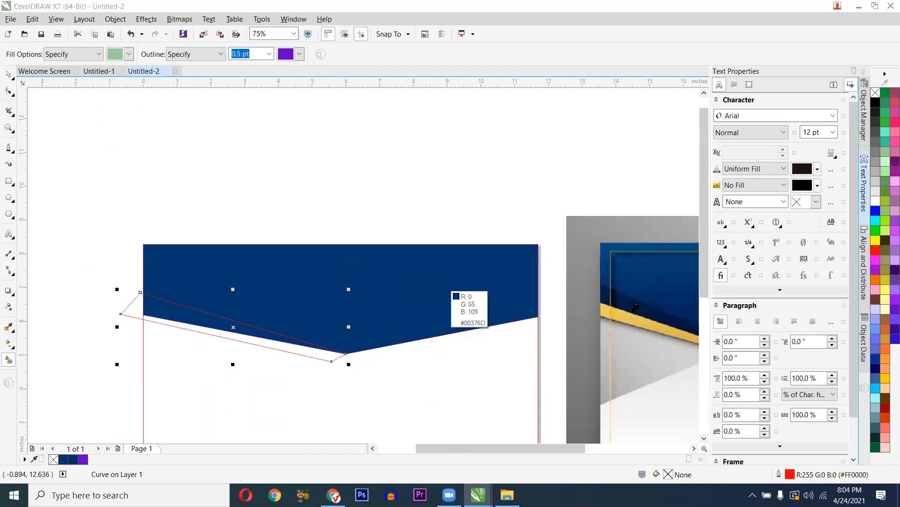
click(337, 337)
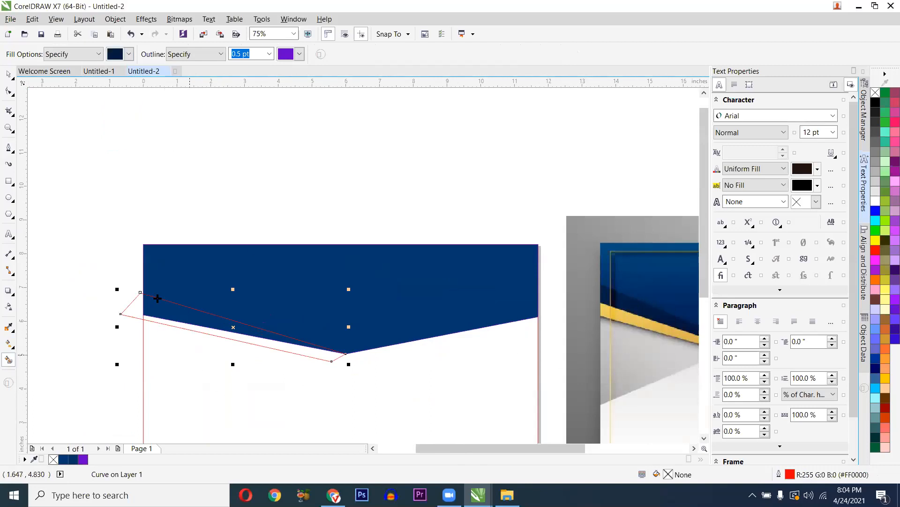
scroll(157, 298, up, 2)
click(158, 272)
scroll(158, 272, down, 1)
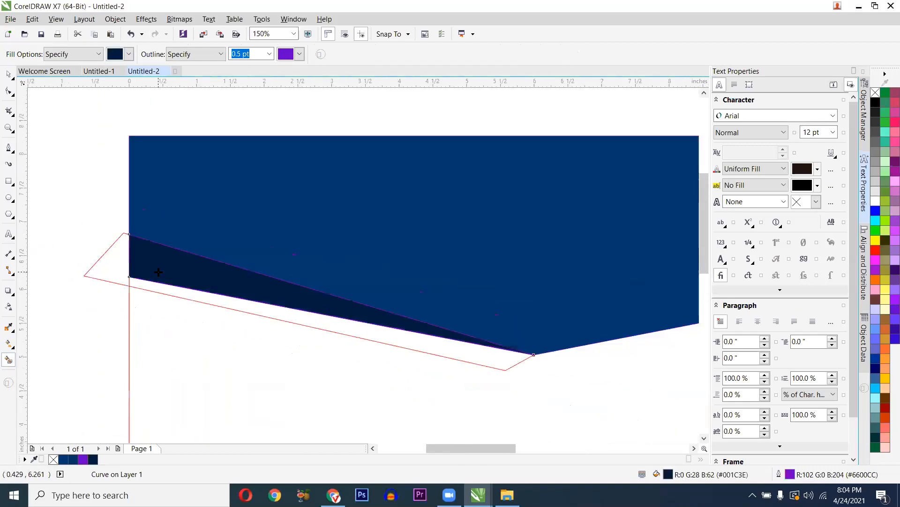
- Delete the red guide outline
key(space)
click(92, 271)
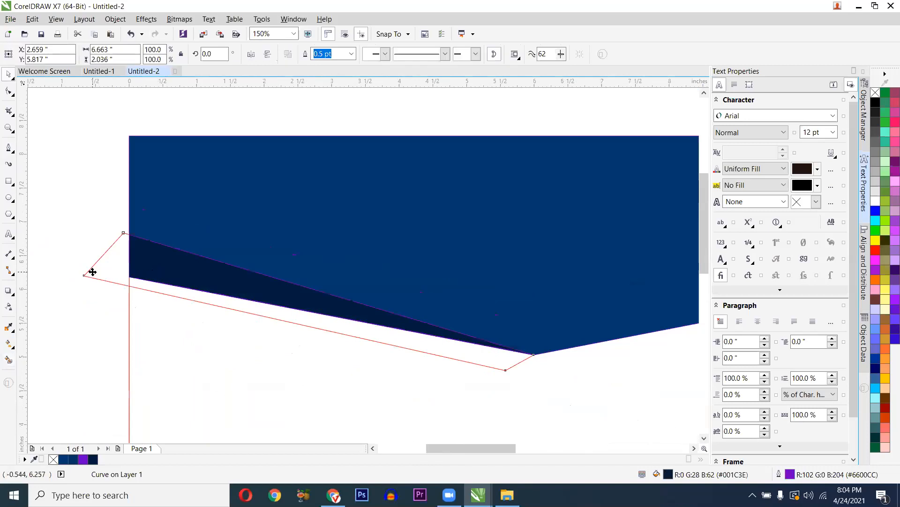
key(Delete)
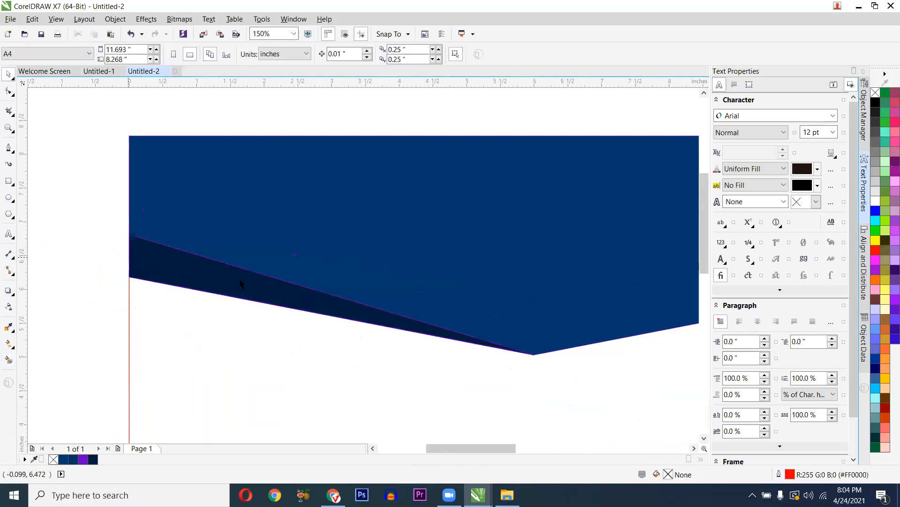
scroll(218, 276, up, 1)
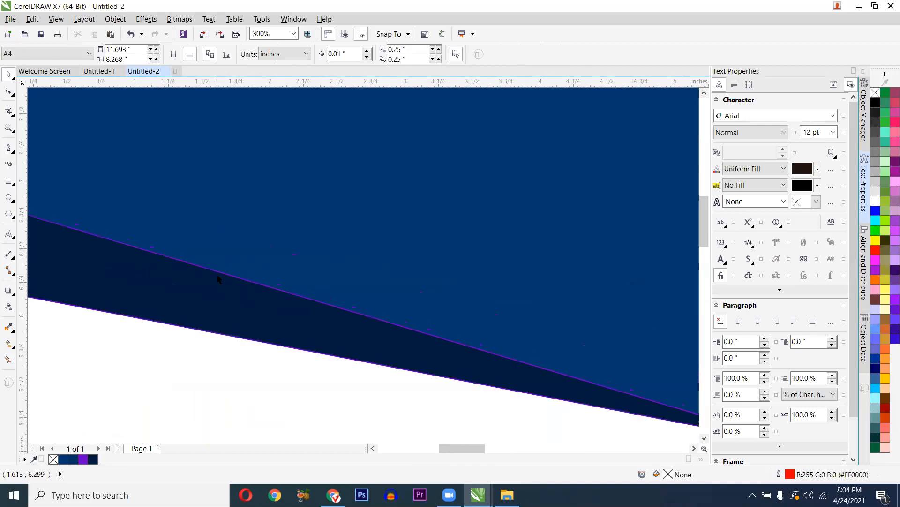
scroll(199, 290, down, 1)
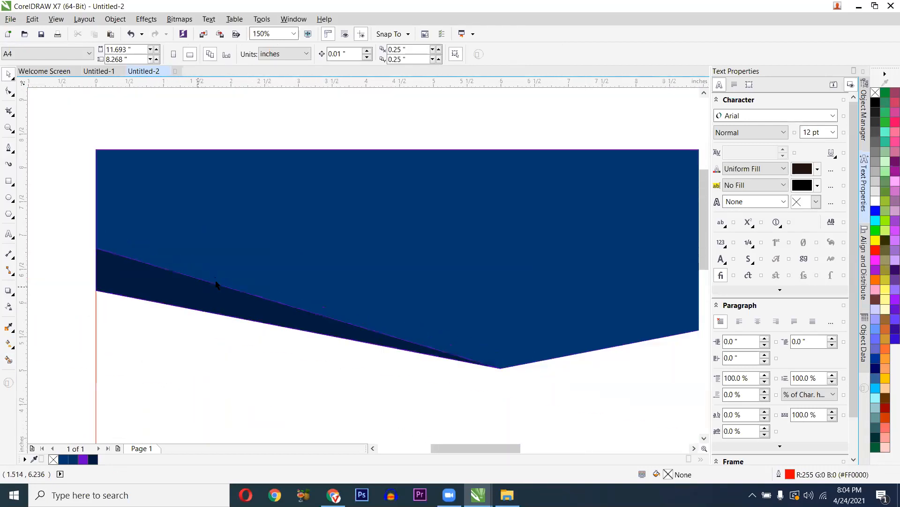
- Remove the purple outline from the 5.991 × 1.78-inch dark navy wedge
click(217, 286)
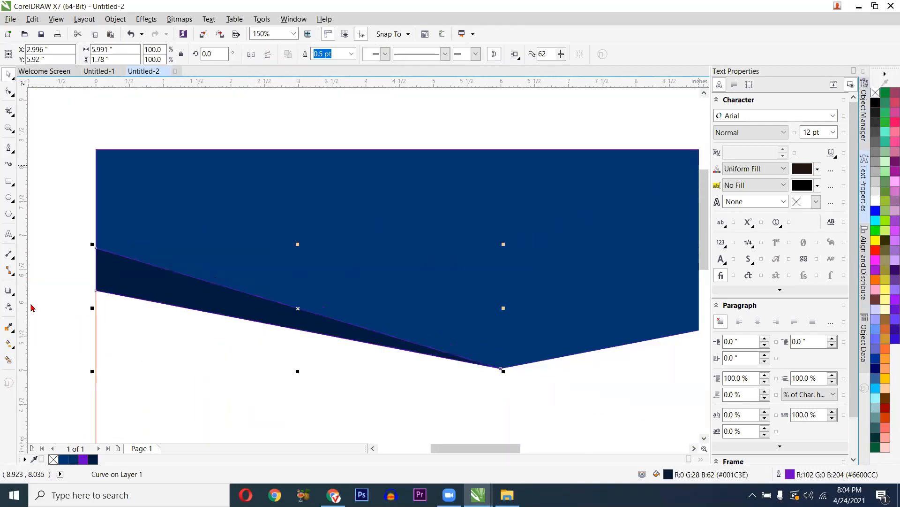
scroll(305, 255, up, 2)
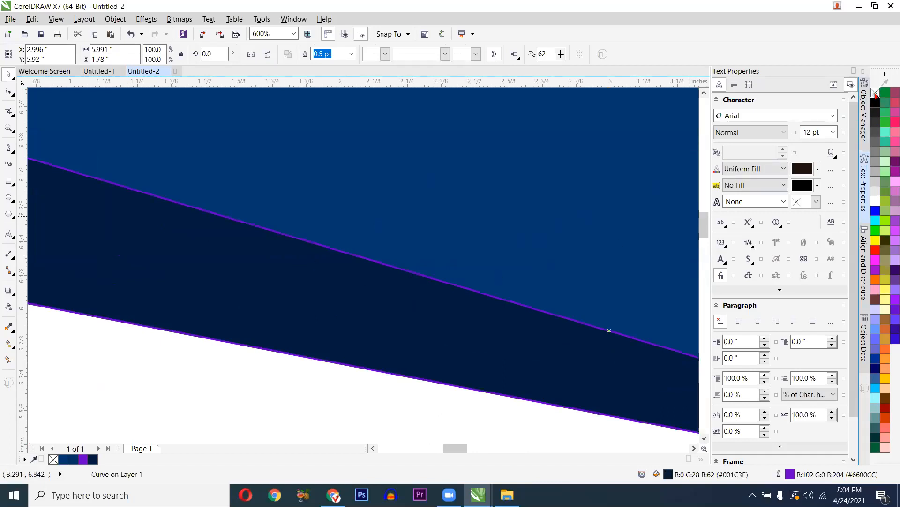
right_click(875, 92)
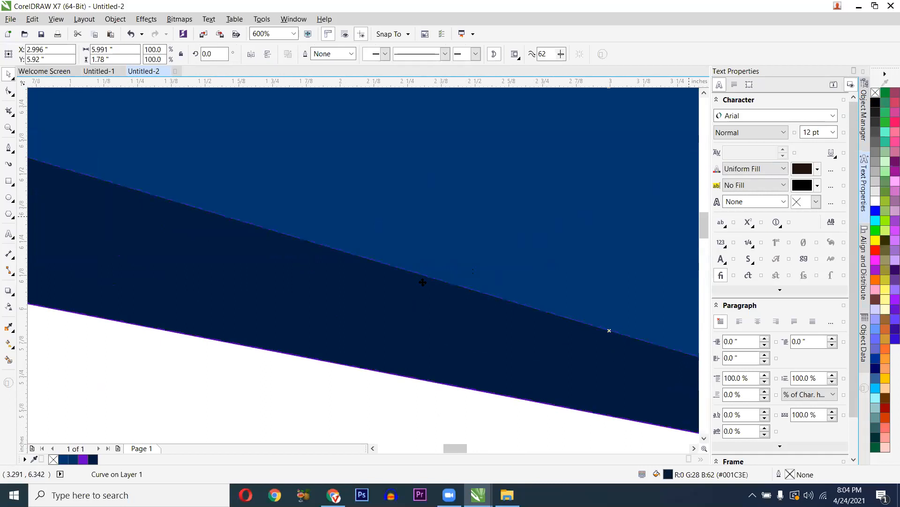
scroll(373, 288, down, 1)
scroll(374, 287, down, 1)
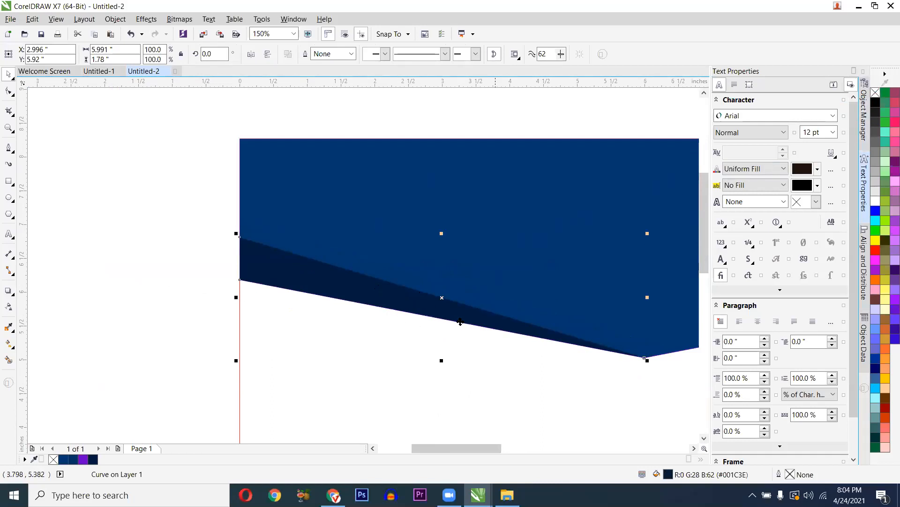
scroll(463, 322, up, 2)
scroll(342, 287, down, 2)
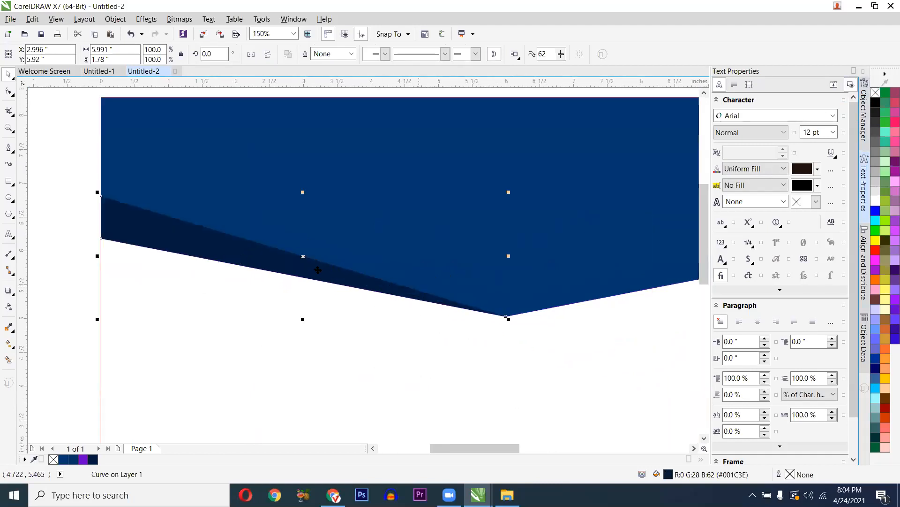
scroll(301, 255, up, 2)
scroll(299, 253, down, 2)
scroll(301, 254, down, 1)
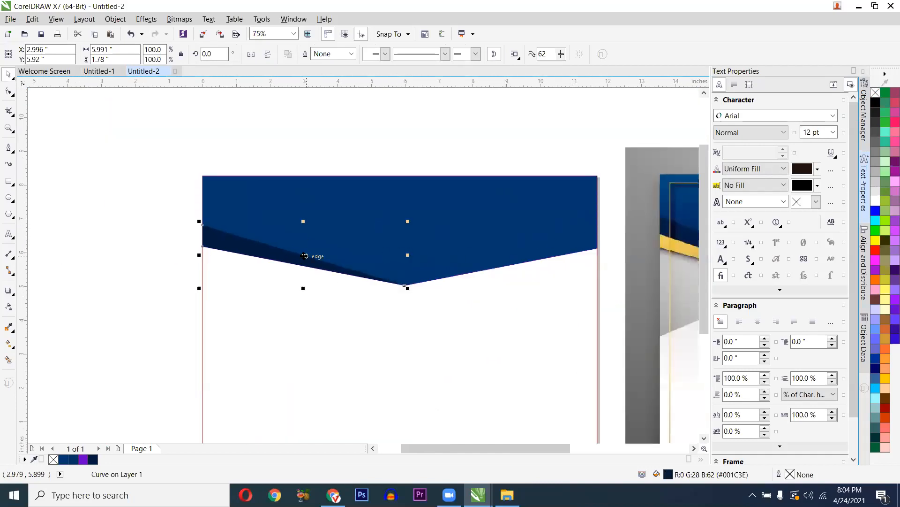
click(304, 256)
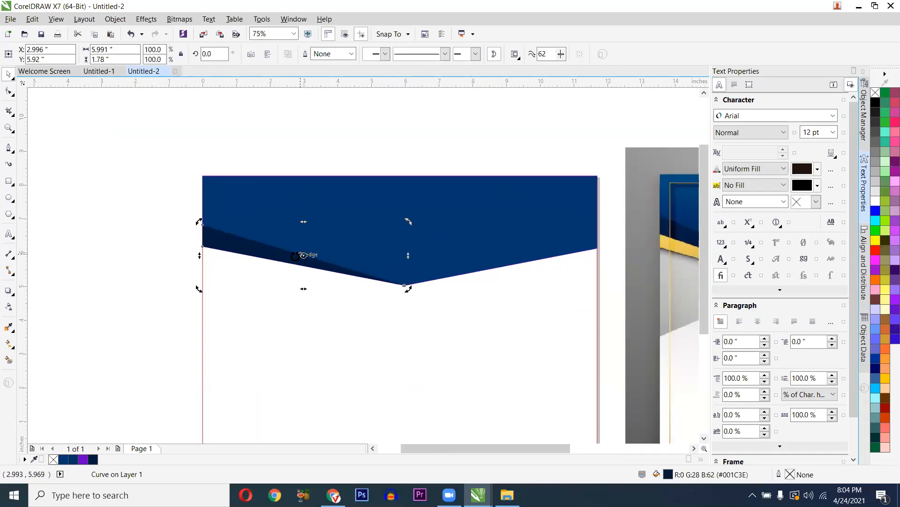
scroll(292, 256, up, 2)
click(304, 258)
click(313, 258)
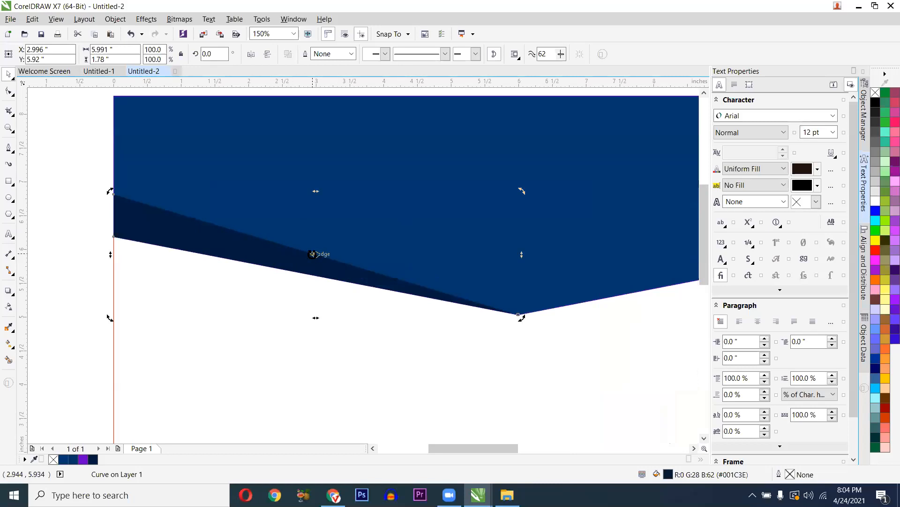
click(253, 311)
click(286, 252)
scroll(300, 258, up, 1)
scroll(295, 258, down, 1)
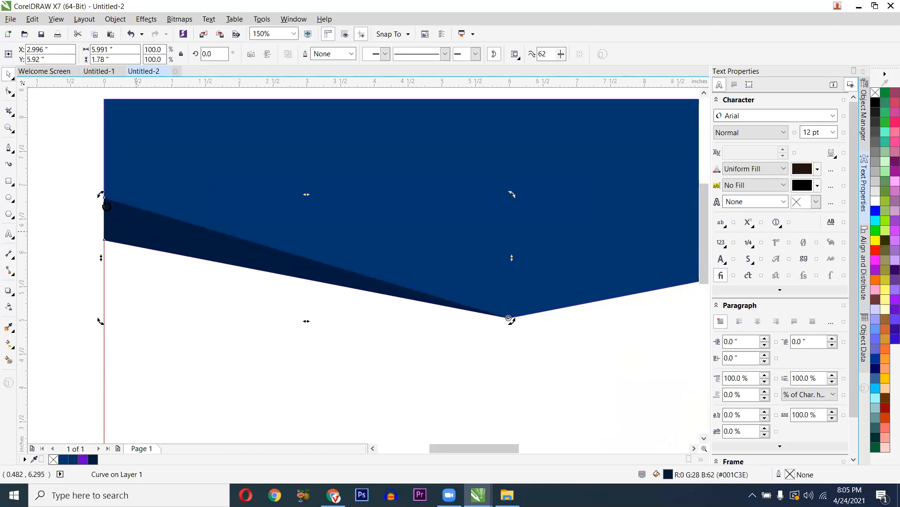
scroll(102, 196, down, 1)
- Rotate a copy of the dark wedge to 210 degrees toward the header's right side and mirror it vertically
drag(102, 194, 517, 221)
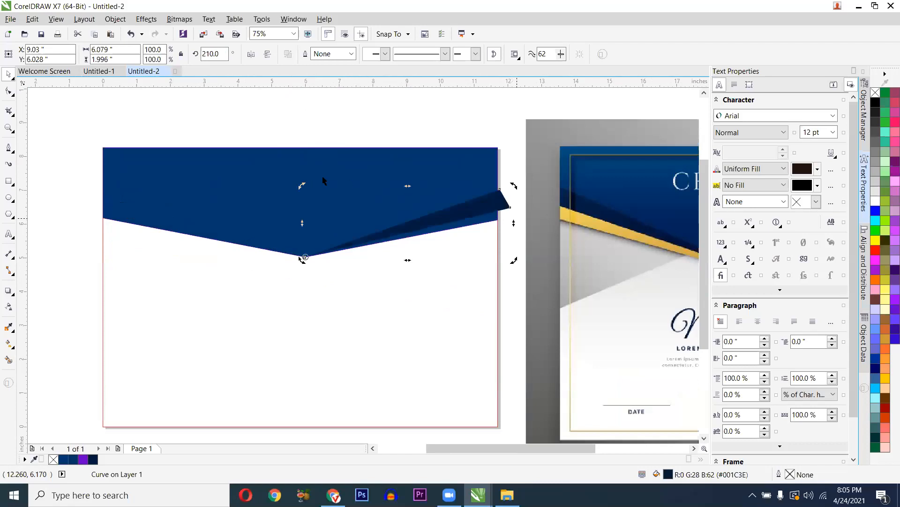
drag(324, 180, 97, 191)
click(99, 195)
click(132, 217)
click(132, 217)
drag(102, 193, 479, 205)
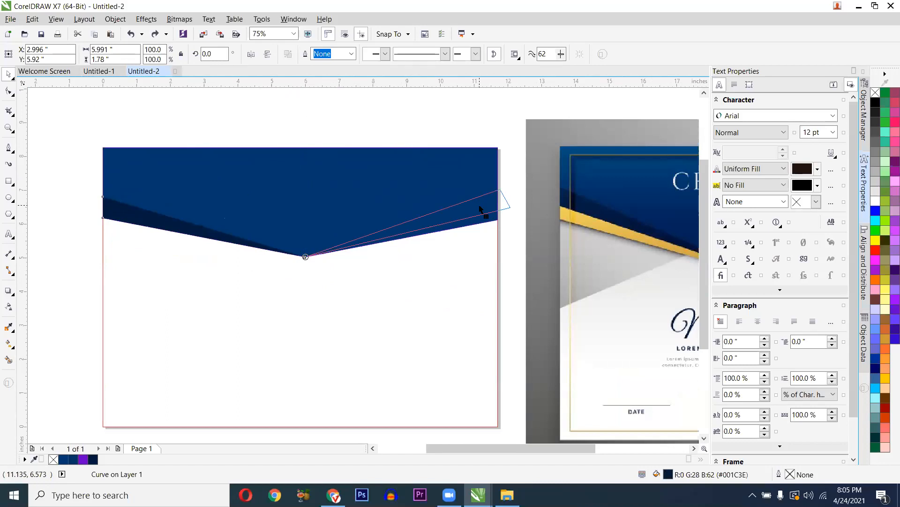
drag(479, 207, 479, 205)
scroll(459, 212, up, 2)
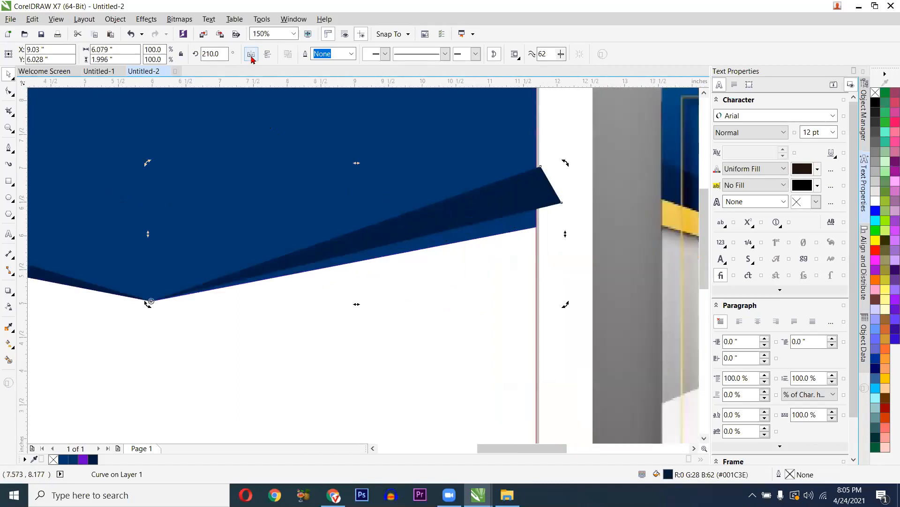
click(266, 55)
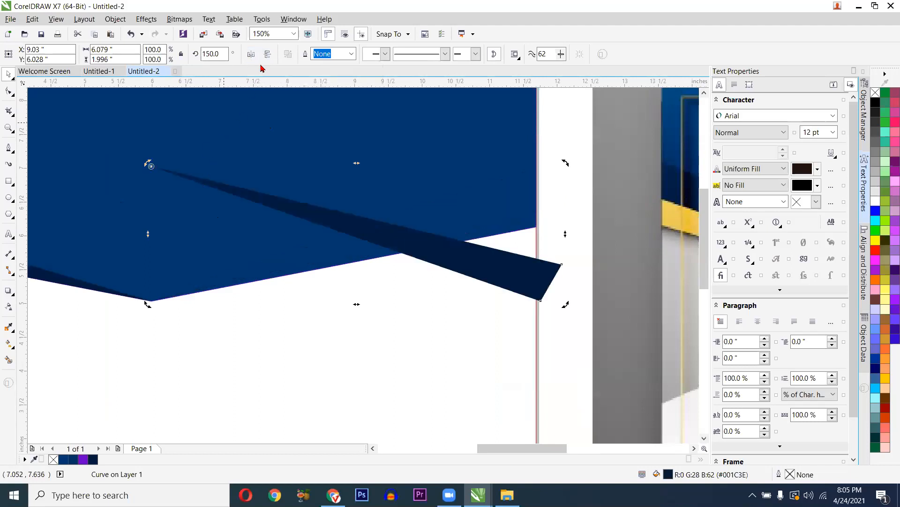
- Snap the mirrored wedge's tip onto the V's bottom point and rotate it up the header's right edge
click(157, 167)
click(152, 166)
drag(148, 163, 179, 177)
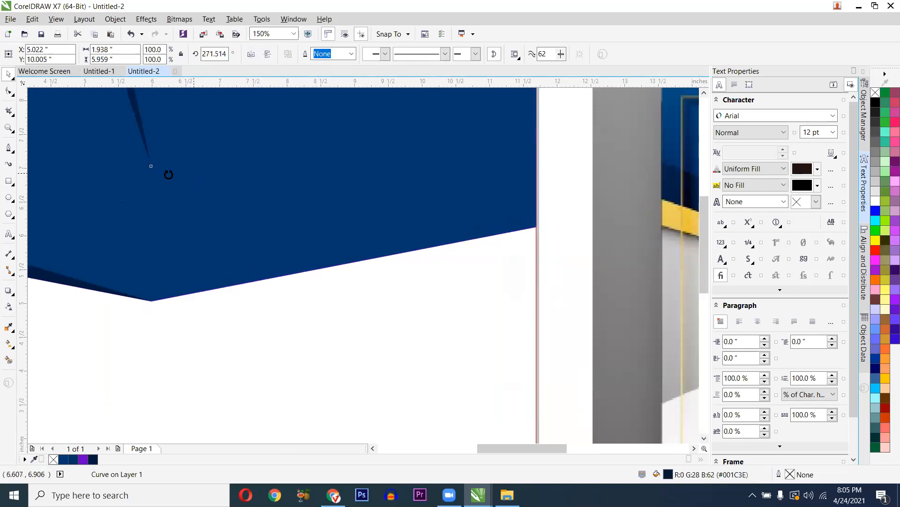
key(ctrl+z)
click(199, 184)
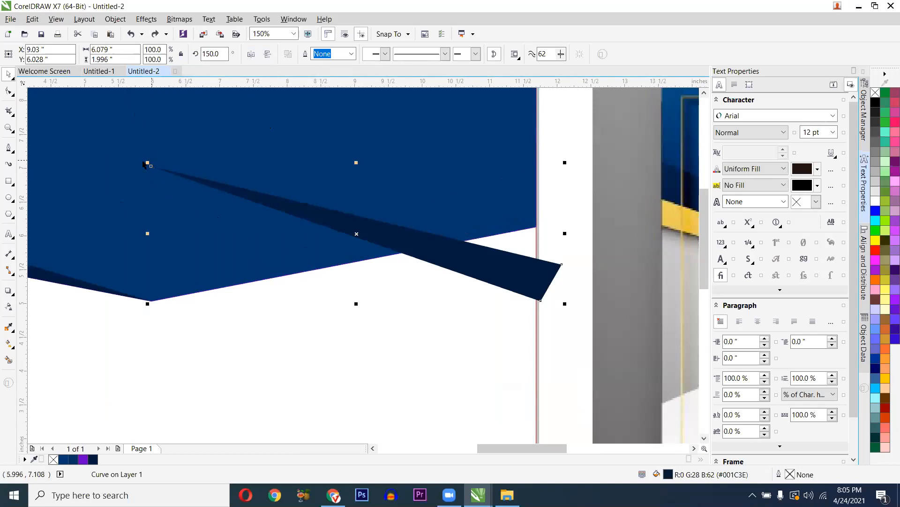
drag(172, 172, 158, 304)
scroll(217, 308, up, 7)
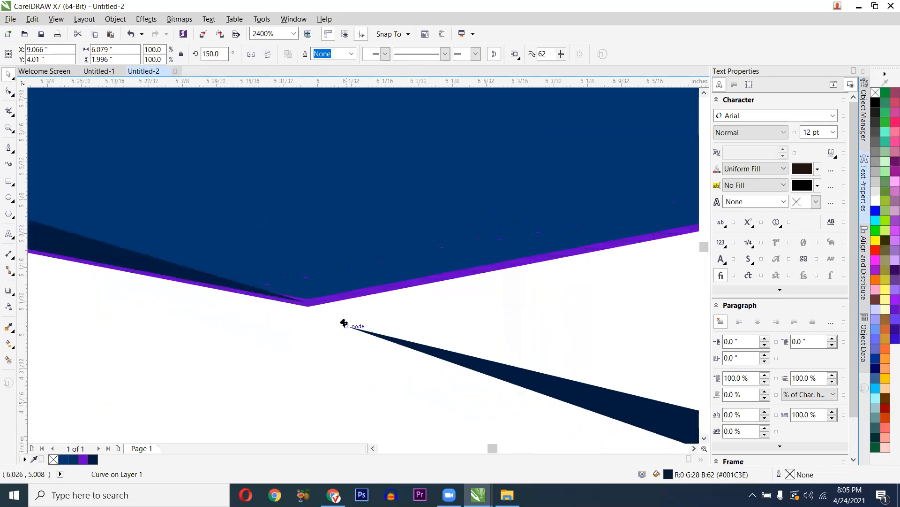
drag(345, 324, 306, 303)
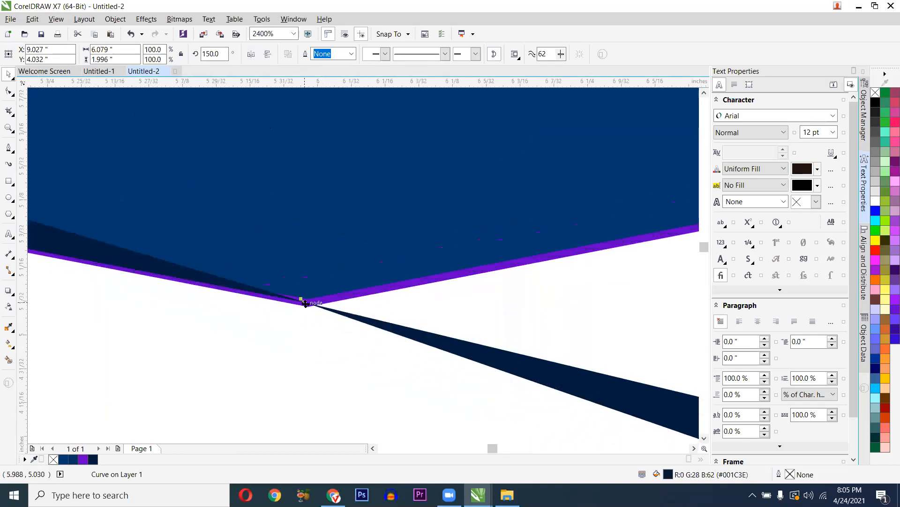
scroll(263, 295, down, 7)
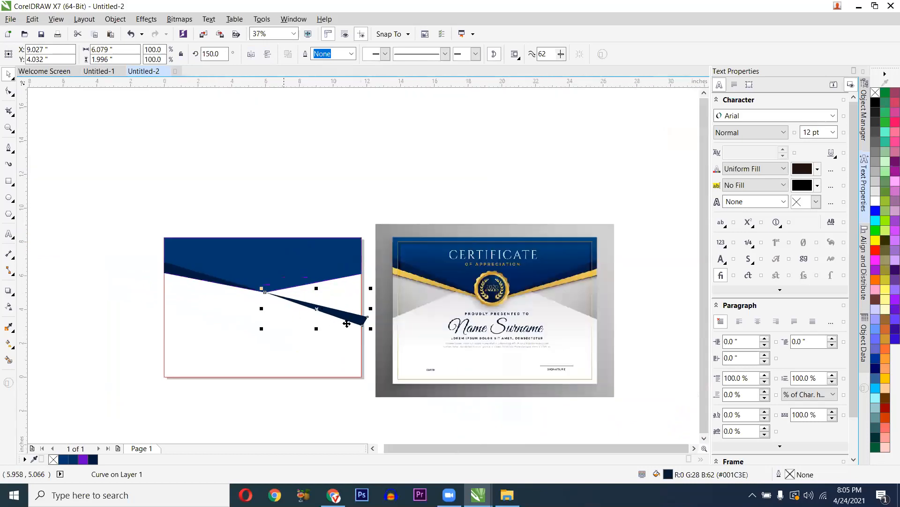
scroll(347, 324, up, 1)
click(354, 328)
drag(421, 288, 401, 182)
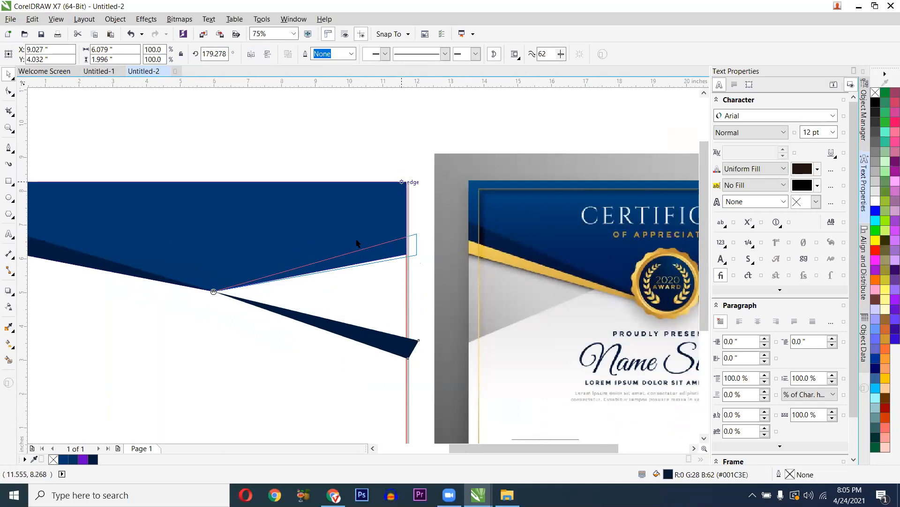
scroll(264, 291, up, 1)
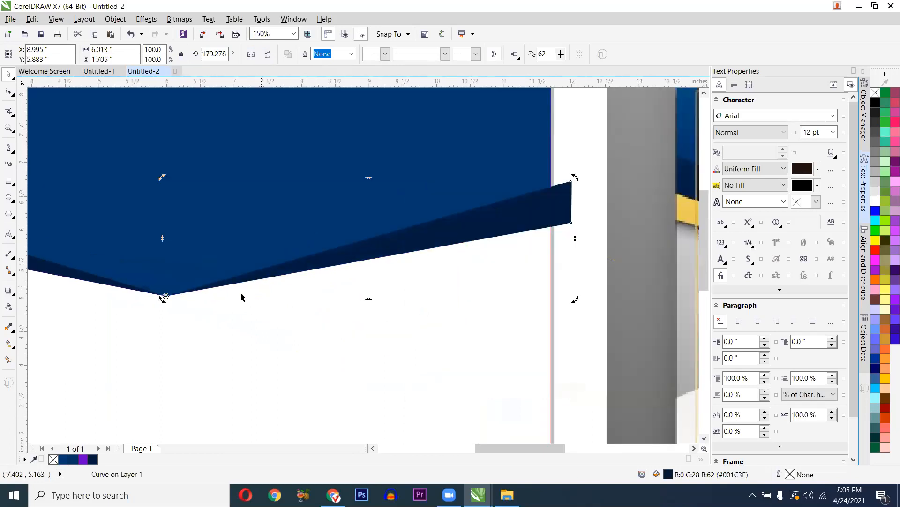
scroll(241, 297, down, 1)
scroll(583, 306, down, 1)
scroll(560, 303, up, 1)
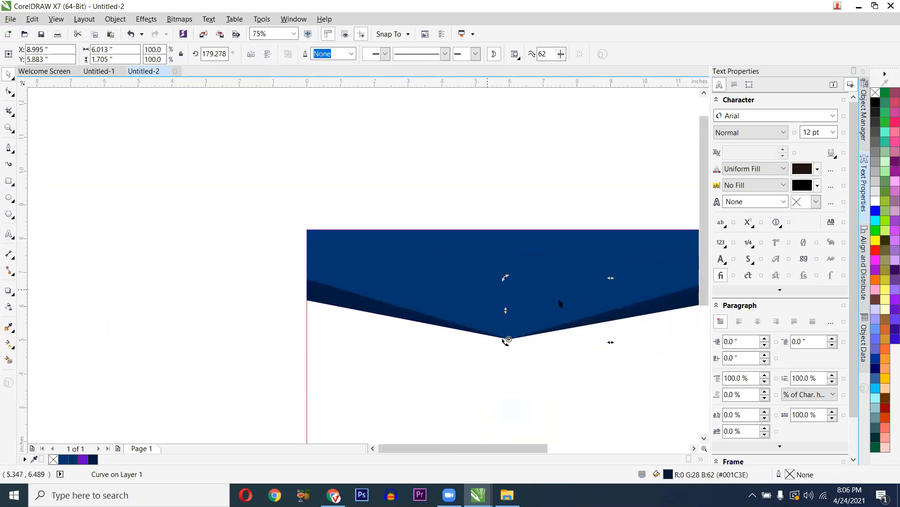
scroll(652, 300, down, 1)
scroll(685, 302, up, 2)
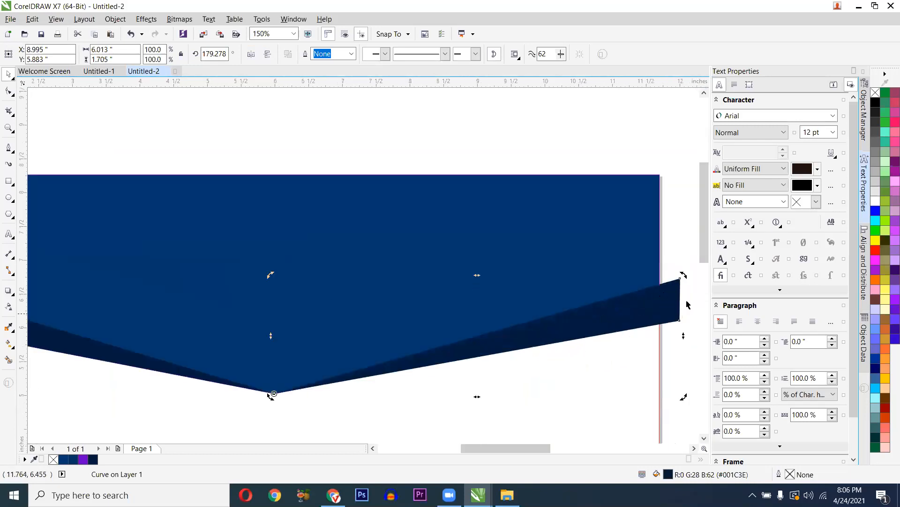
scroll(688, 305, up, 1)
scroll(547, 235, down, 1)
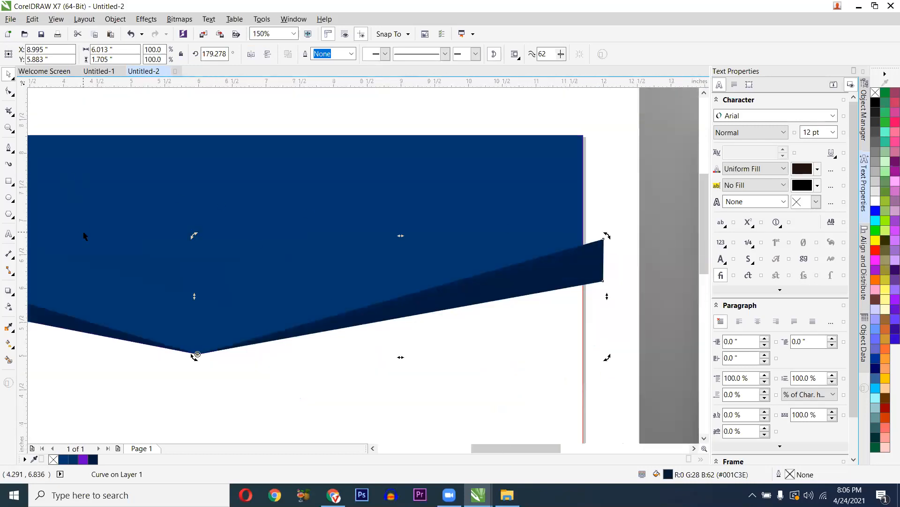
click(13, 96)
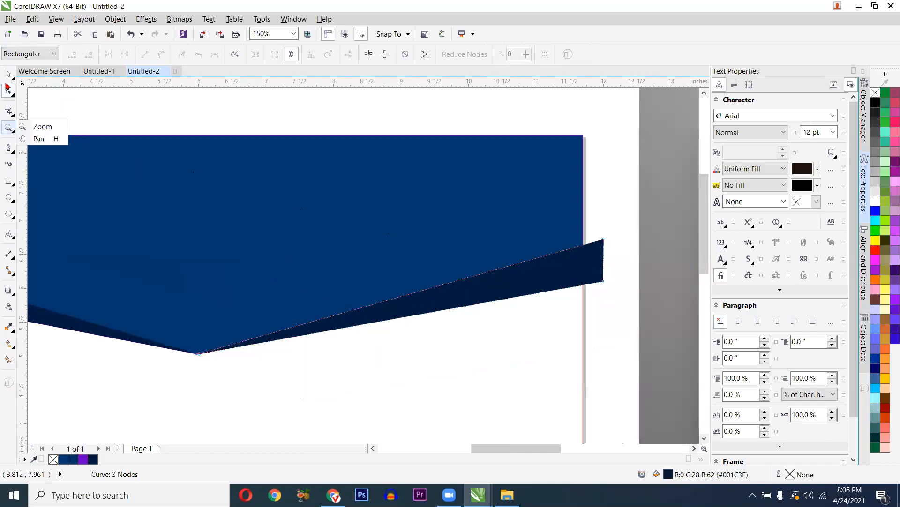
click(568, 270)
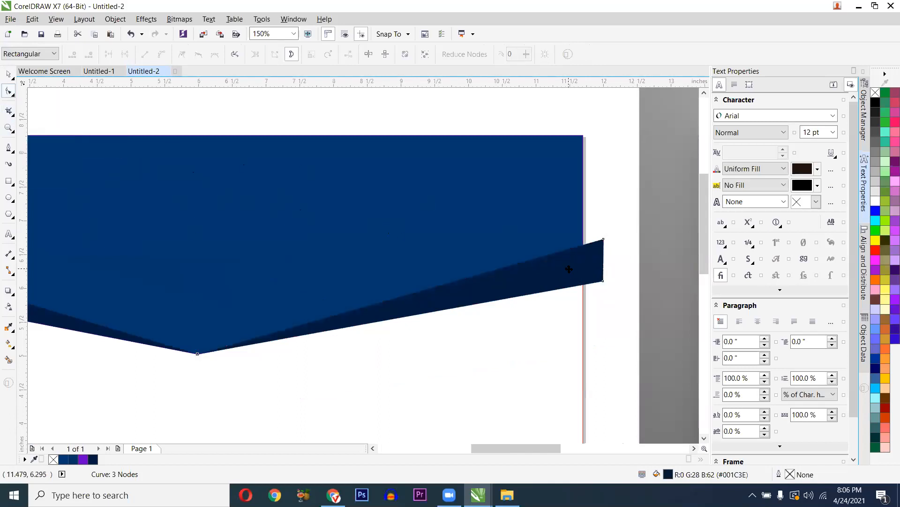
key(space)
right_click(569, 269)
click(566, 203)
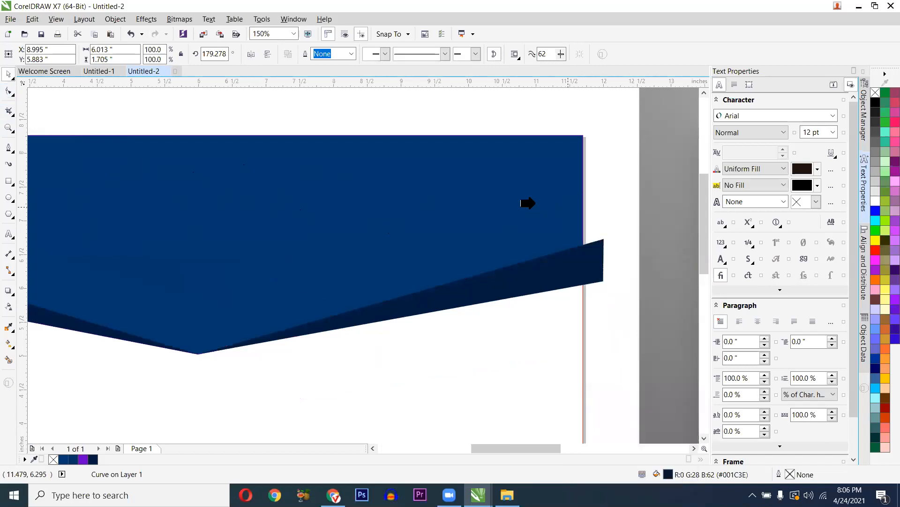
click(528, 204)
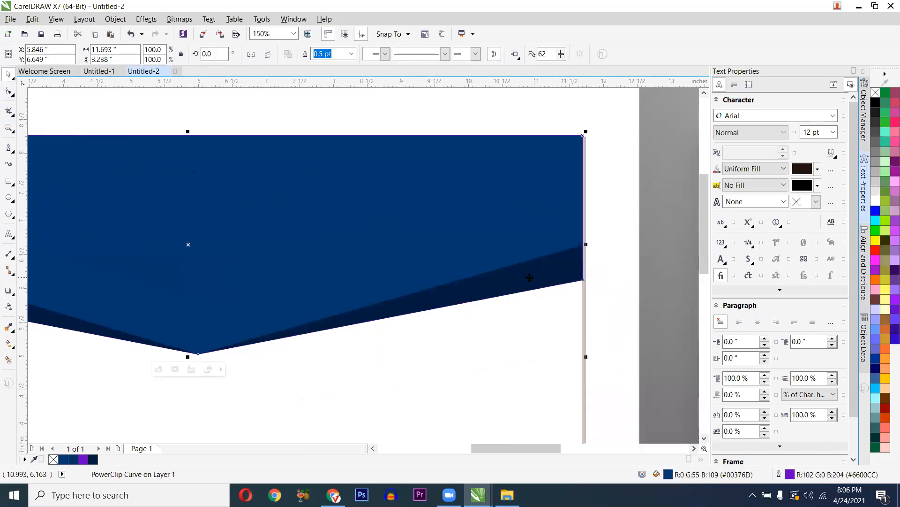
scroll(398, 271, down, 4)
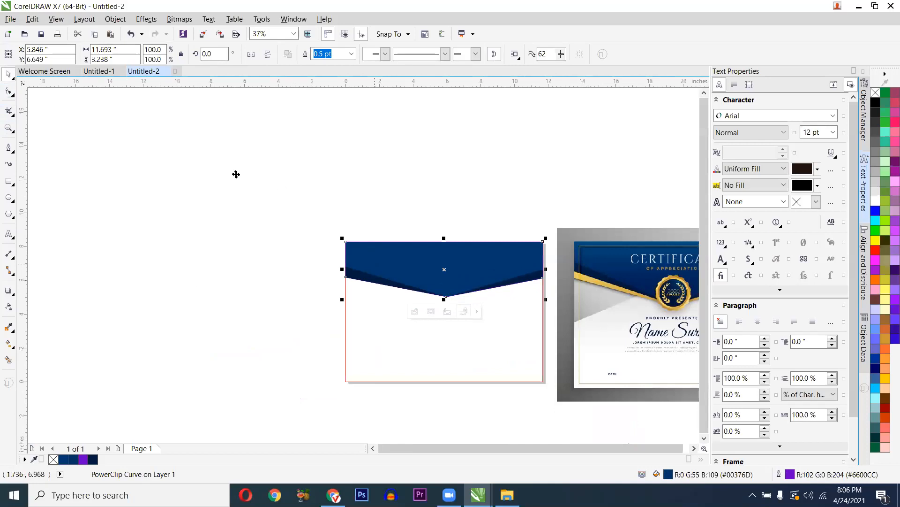
scroll(235, 173, up, 3)
scroll(315, 207, up, 2)
key(ctrl+z)
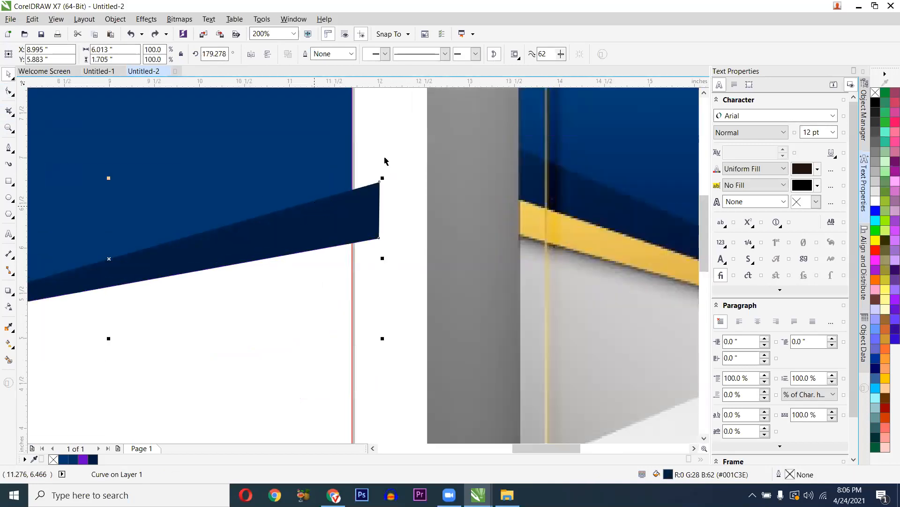
key(Escape)
- With the Shape tool, drag the dark band's two right-end nodes flush onto the page's right edge
click(9, 90)
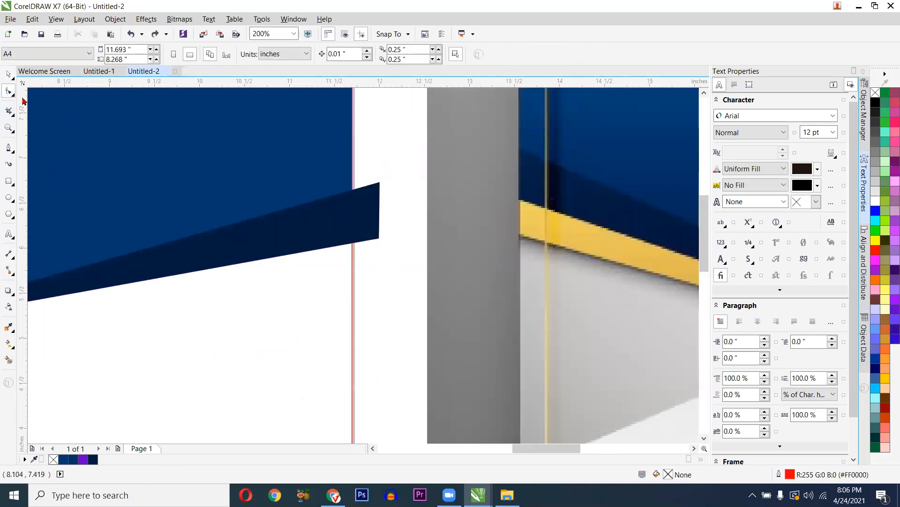
click(378, 206)
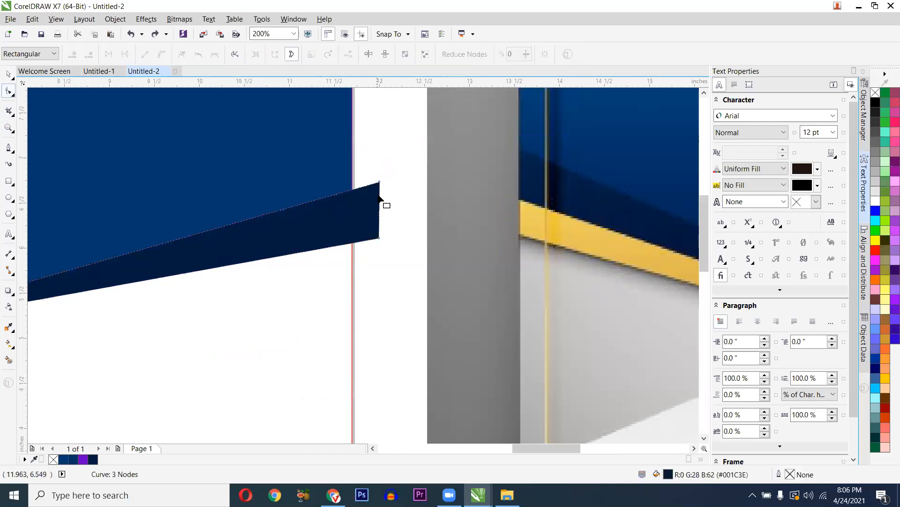
scroll(385, 192, up, 2)
drag(395, 154, 377, 288)
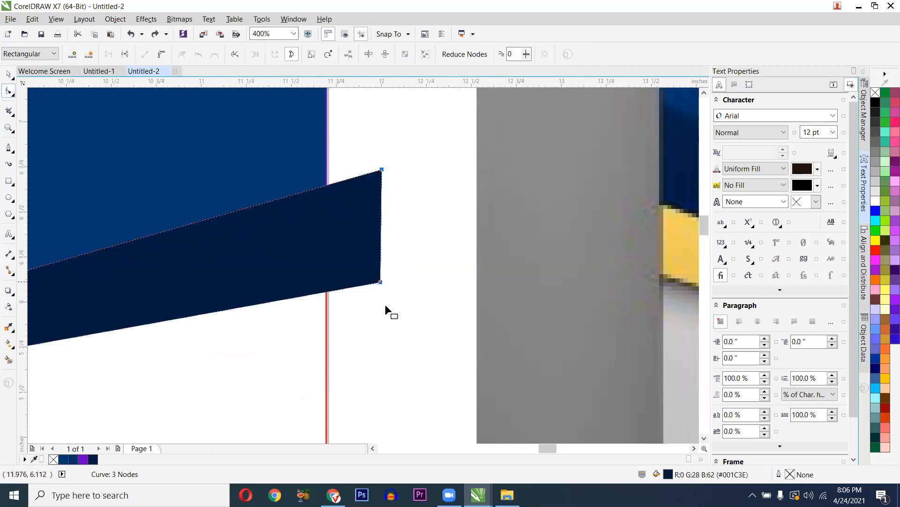
scroll(386, 312, up, 2)
scroll(386, 191, down, 2)
drag(387, 186, 331, 191)
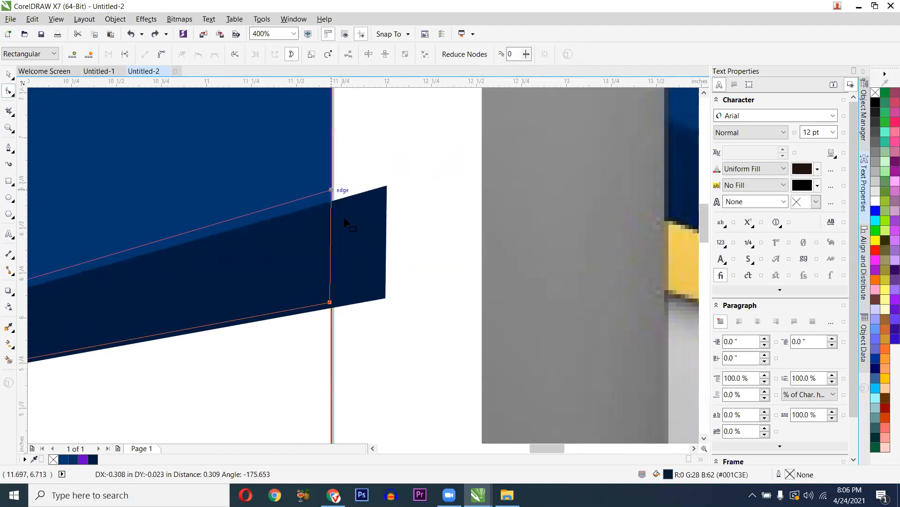
drag(346, 221, 332, 272)
scroll(331, 303, up, 2)
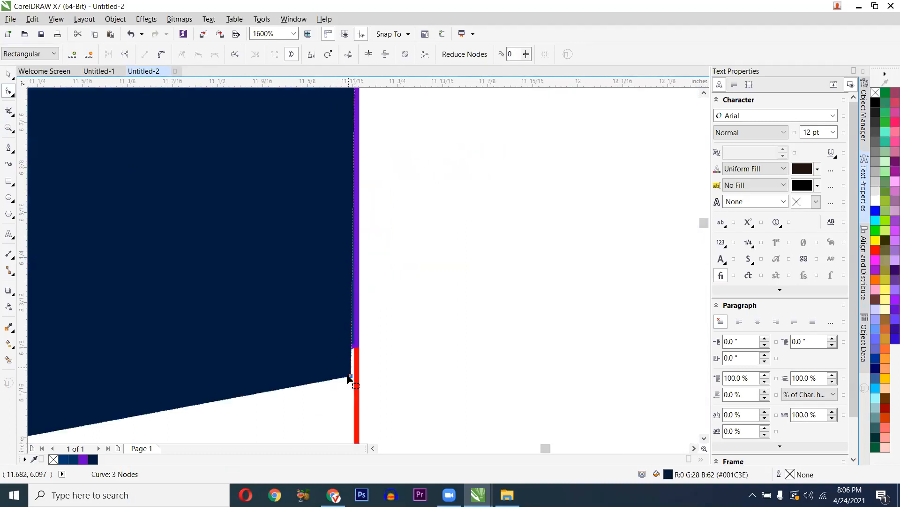
drag(357, 379, 359, 381)
scroll(422, 324, down, 3)
key(space)
click(326, 240)
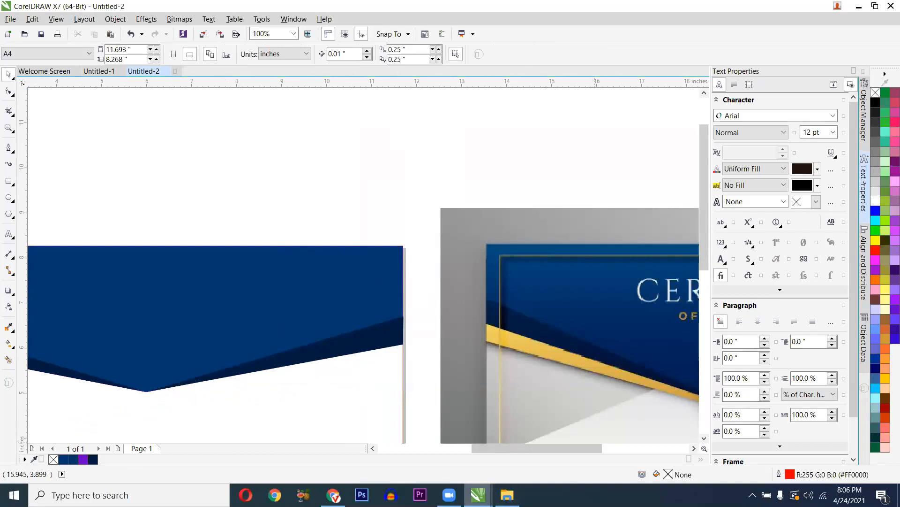
- Marquee-select the four header shapes on the page and delete them
mouse_move(479, 494)
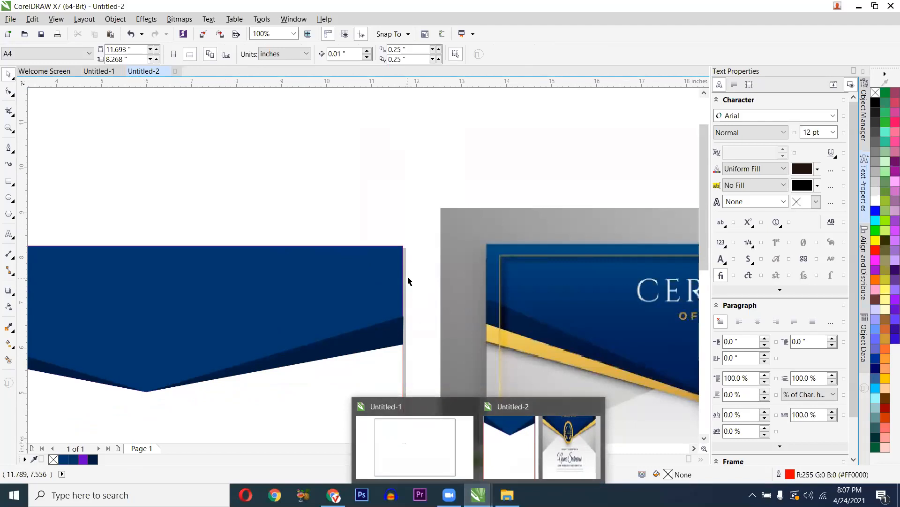
scroll(416, 279, down, 1)
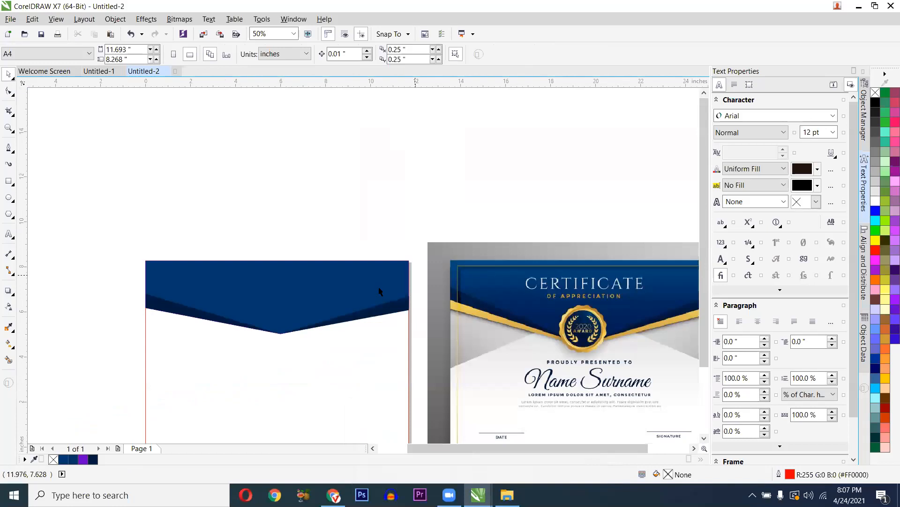
scroll(346, 279, down, 2)
scroll(319, 282, up, 2)
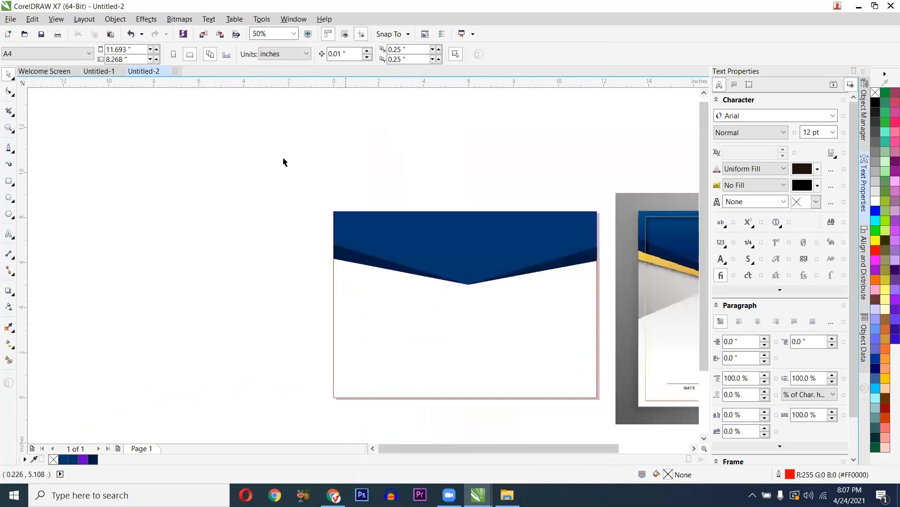
drag(283, 160, 605, 414)
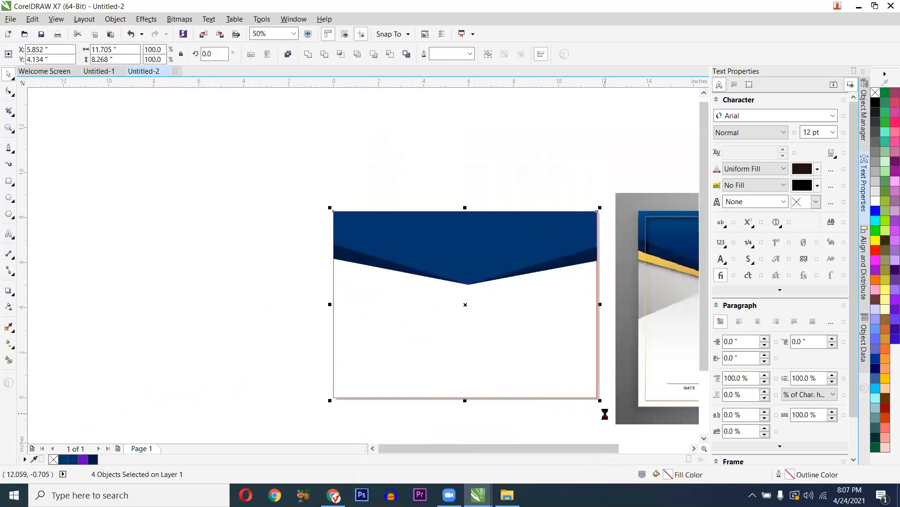
key(Delete)
- Zoom out and pan so the blank page and certificate sit side by side
scroll(528, 265, down, 1)
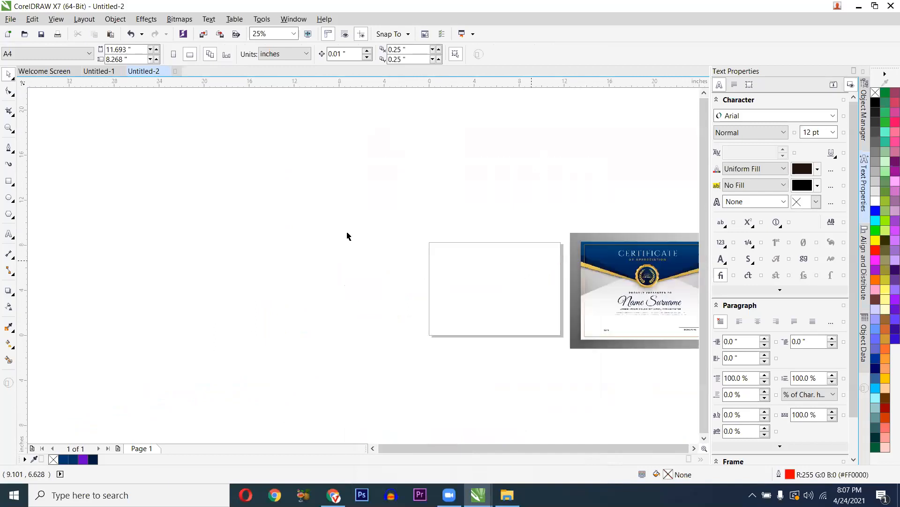
key(F4)
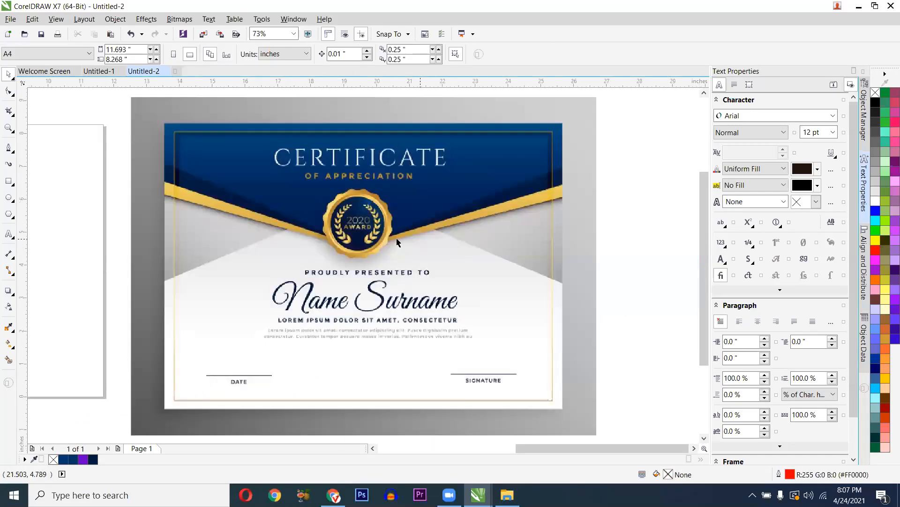
scroll(397, 240, down, 1)
drag(197, 236, 340, 241)
scroll(277, 235, up, 1)
scroll(229, 230, down, 1)
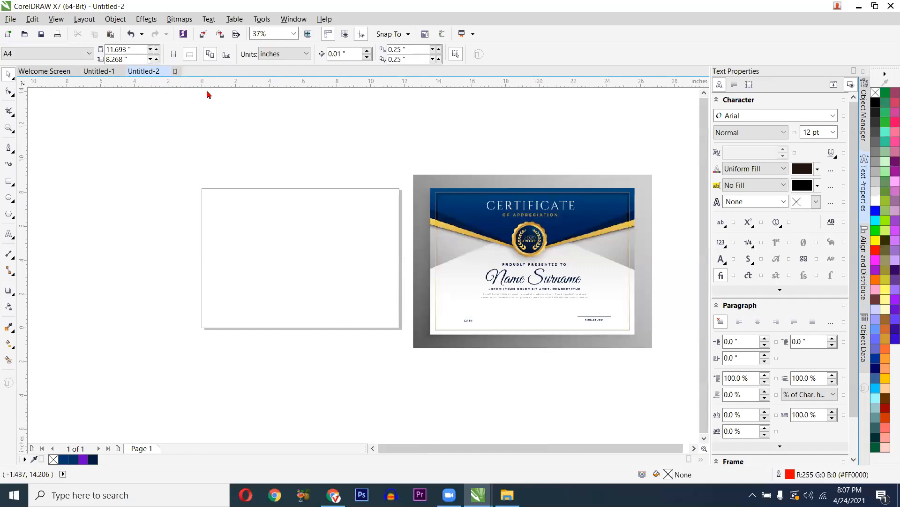
- Start a new document and keep its primary color mode at RGB after trying CMYK
key(ctrl+n)
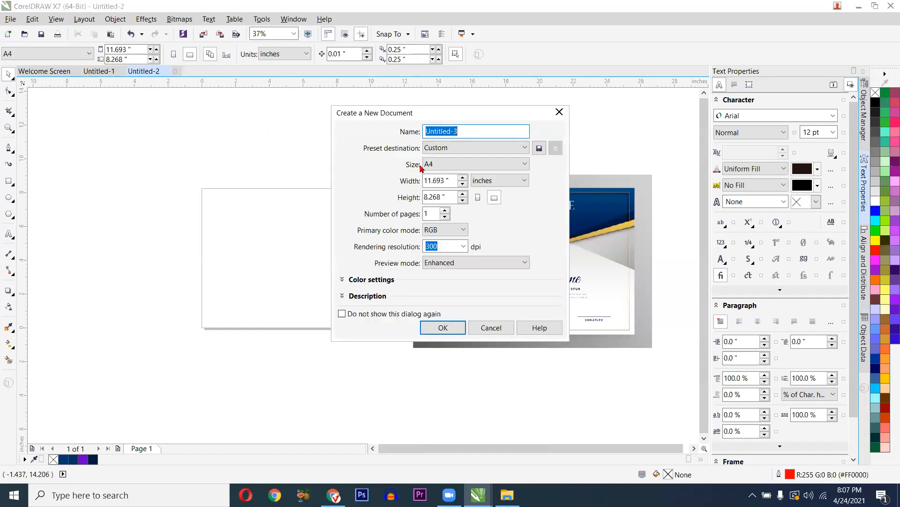
click(465, 230)
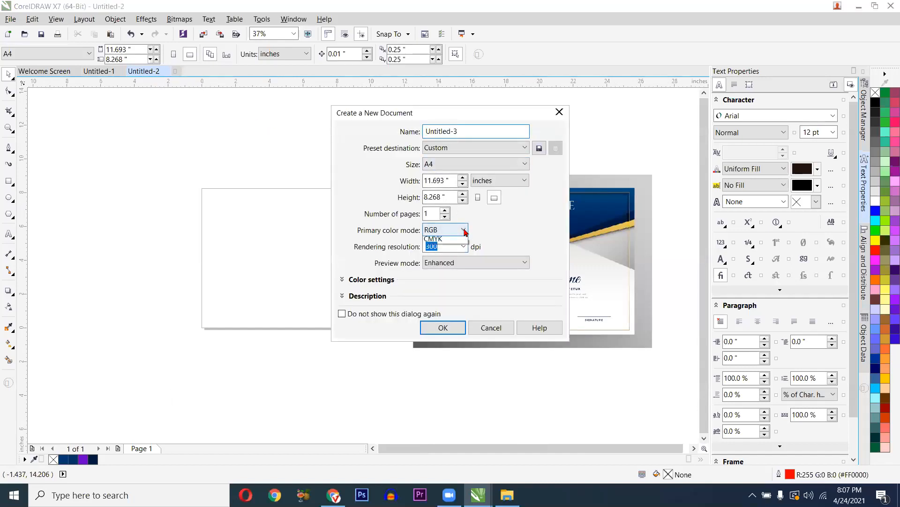
click(443, 251)
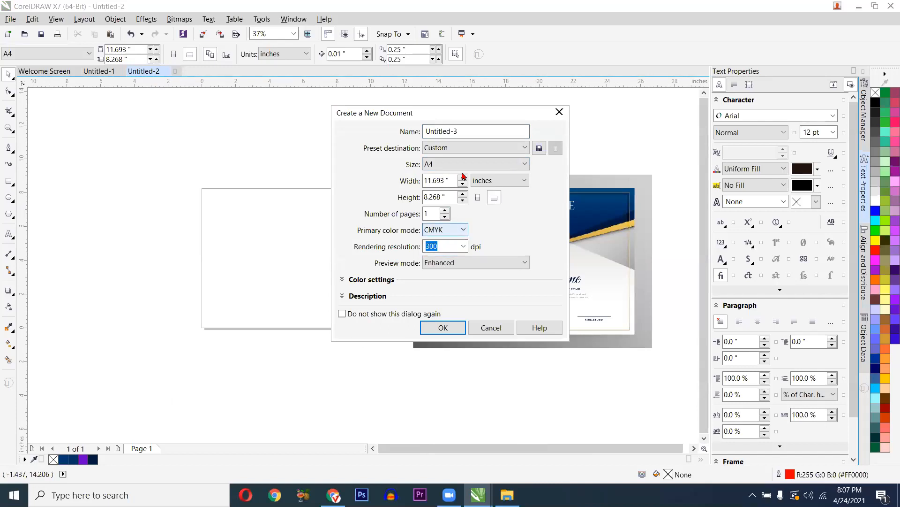
click(452, 229)
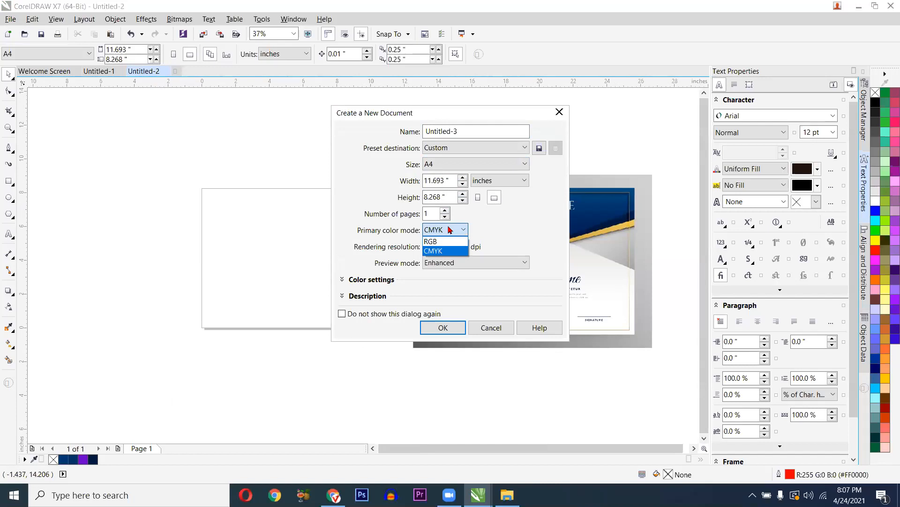
click(450, 230)
click(449, 230)
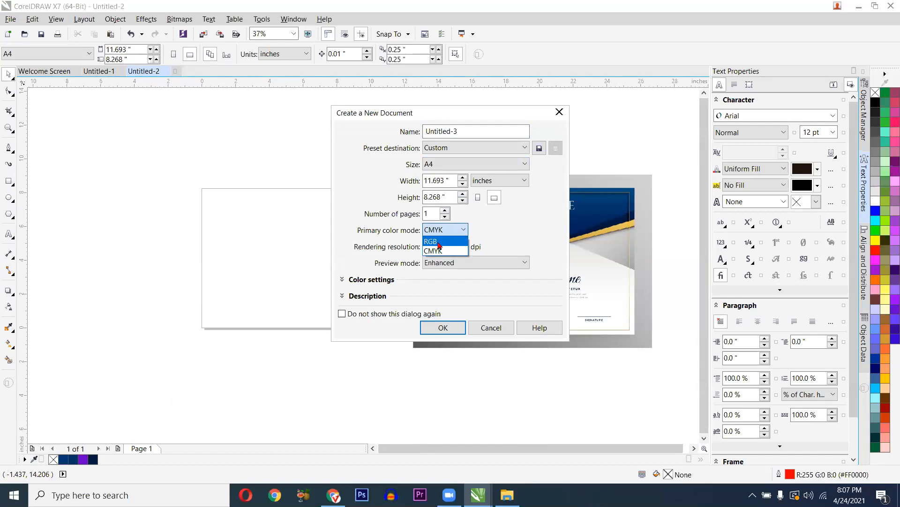
click(439, 243)
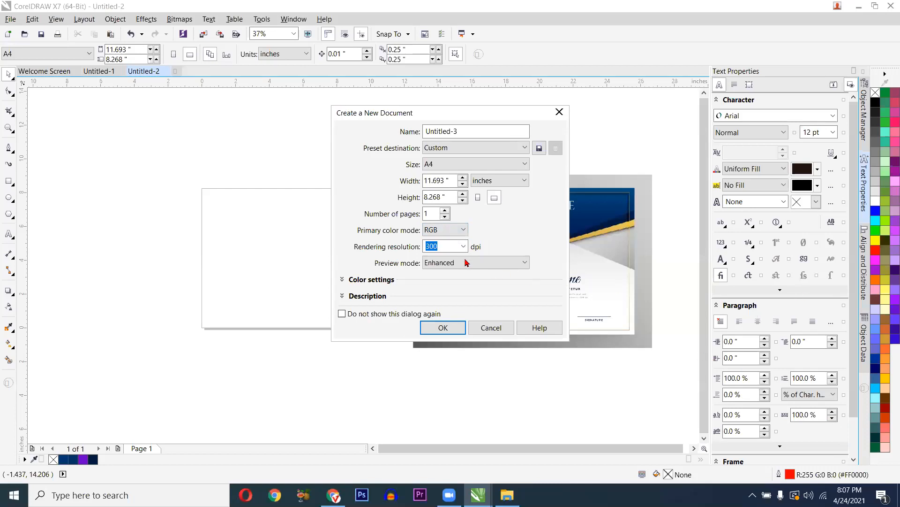
click(453, 232)
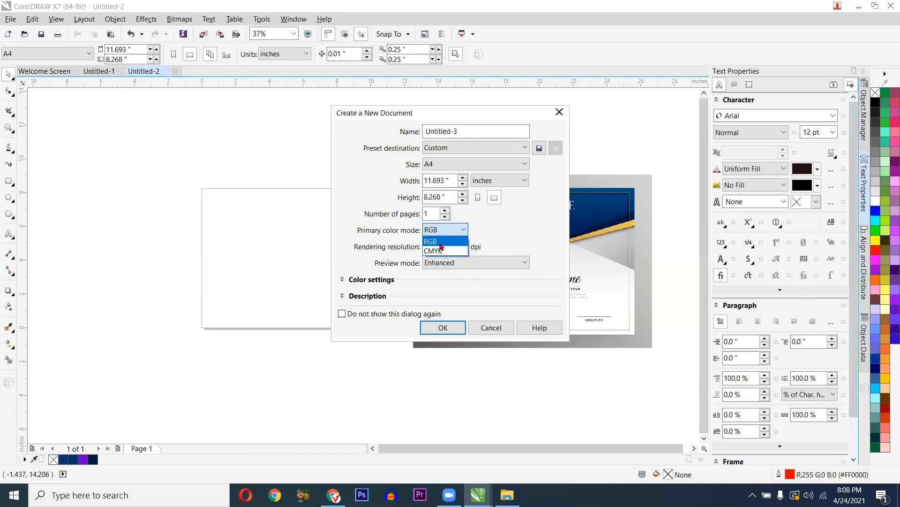
click(440, 242)
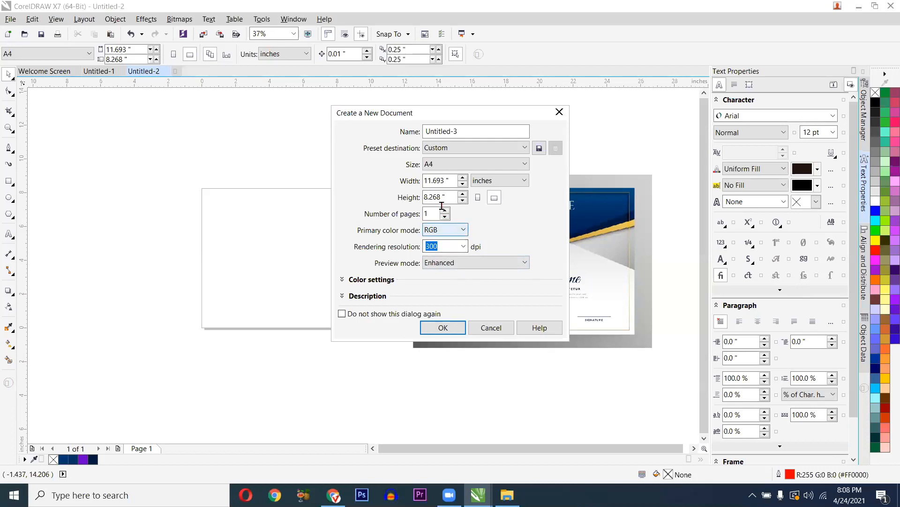
- Keep the A4 page size, set the units to inches, and create Untitled-3
click(455, 165)
click(454, 165)
click(443, 165)
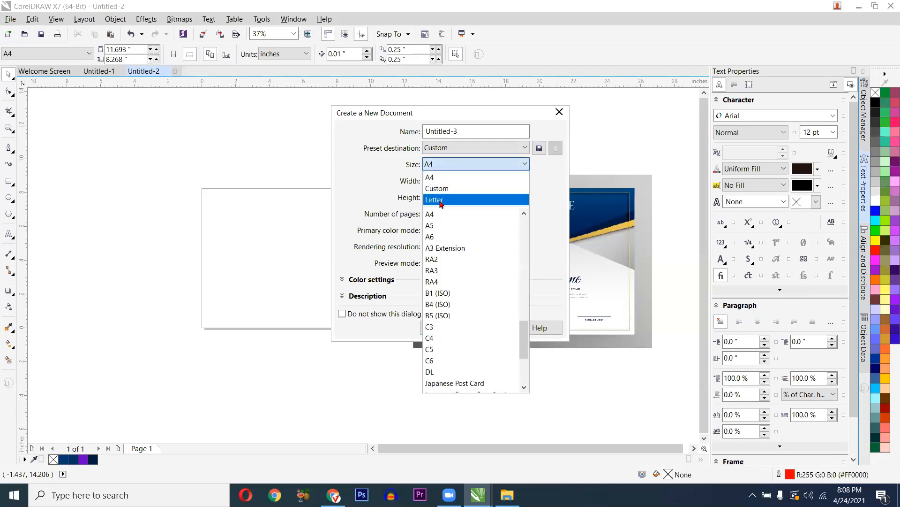
click(415, 178)
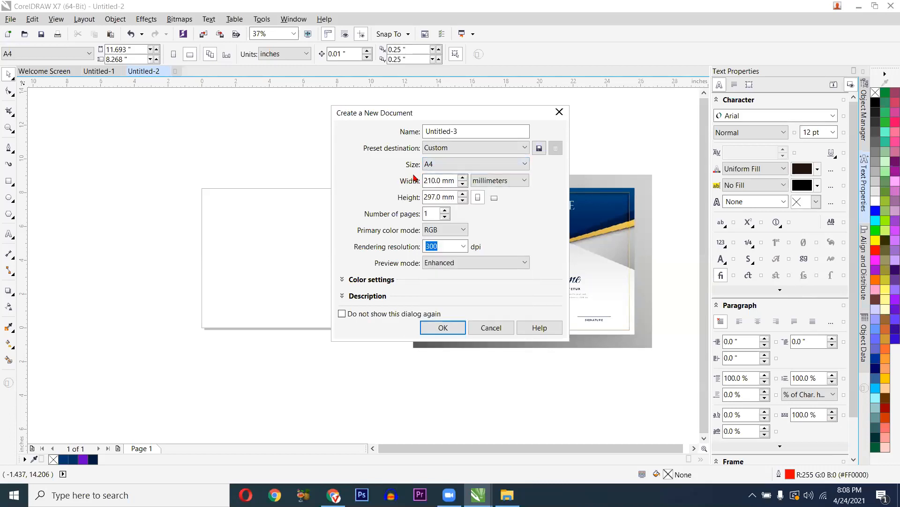
click(475, 182)
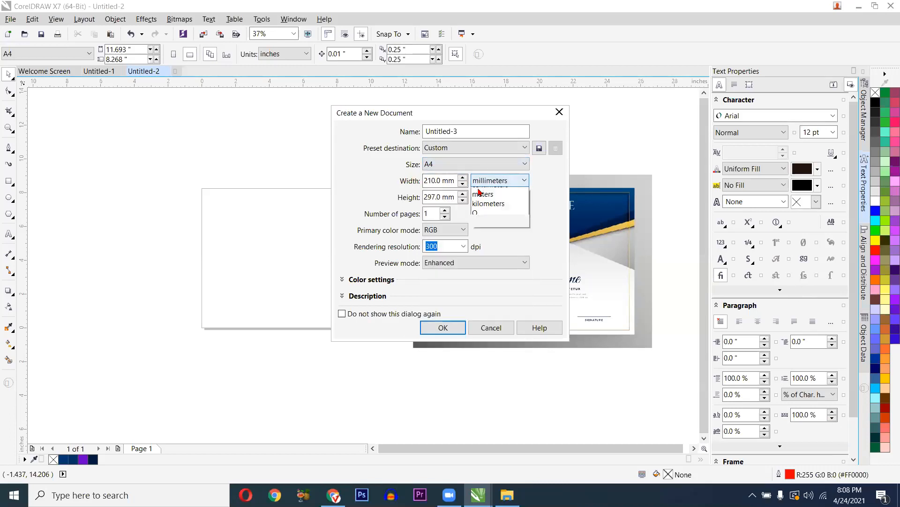
click(441, 183)
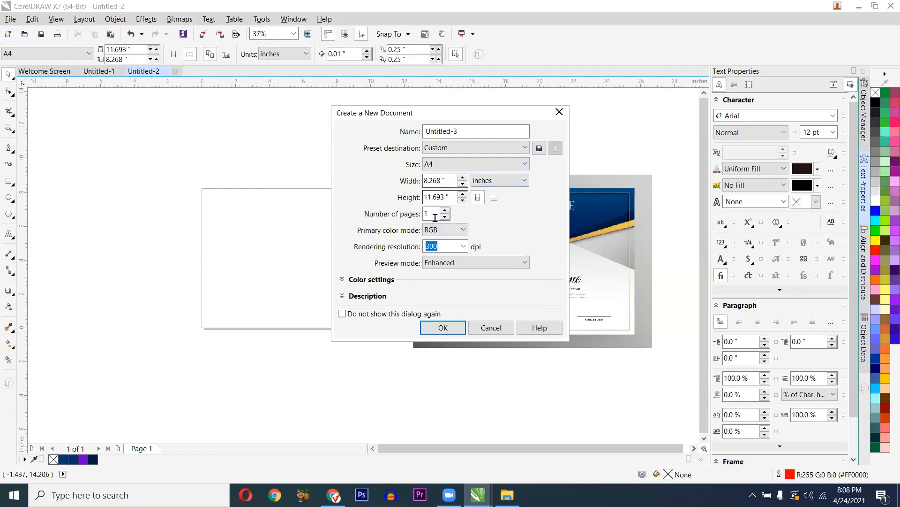
click(440, 325)
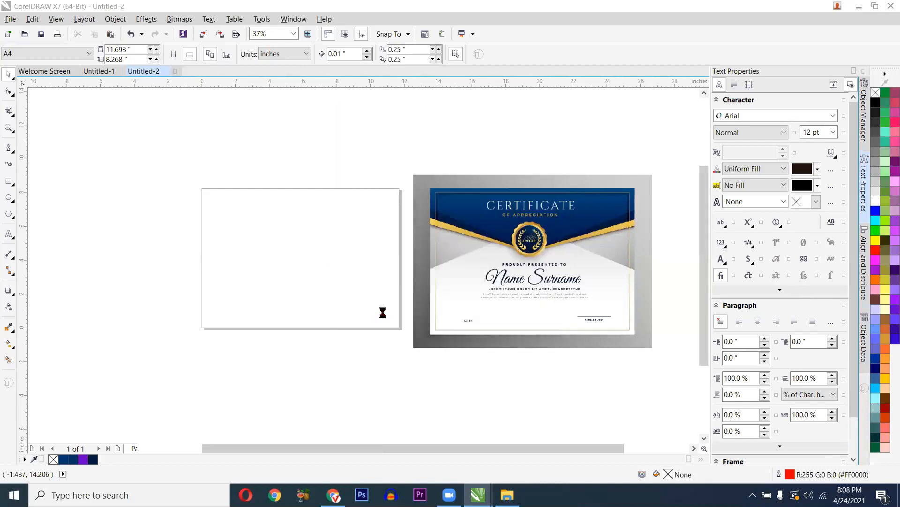
- Check the Untitled-1 and Untitled-2 tabs, then return to Untitled-3 and make its page landscape
click(143, 71)
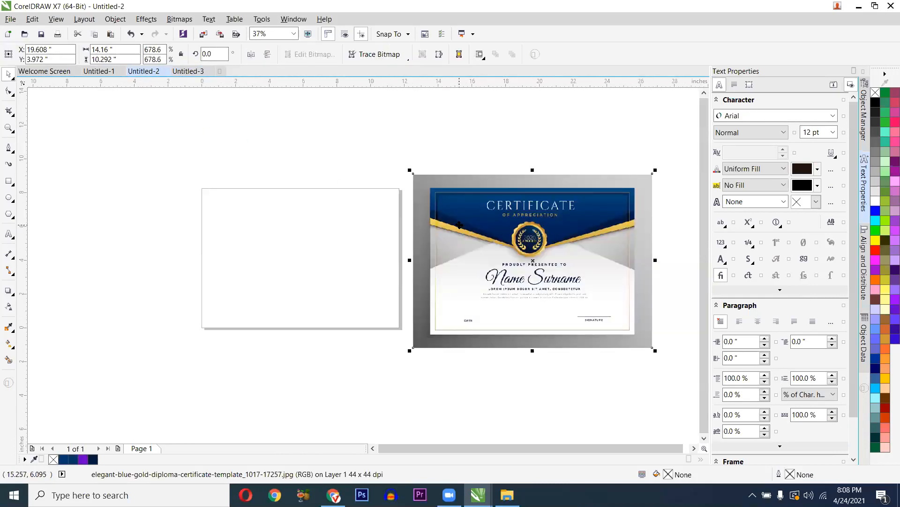
click(174, 73)
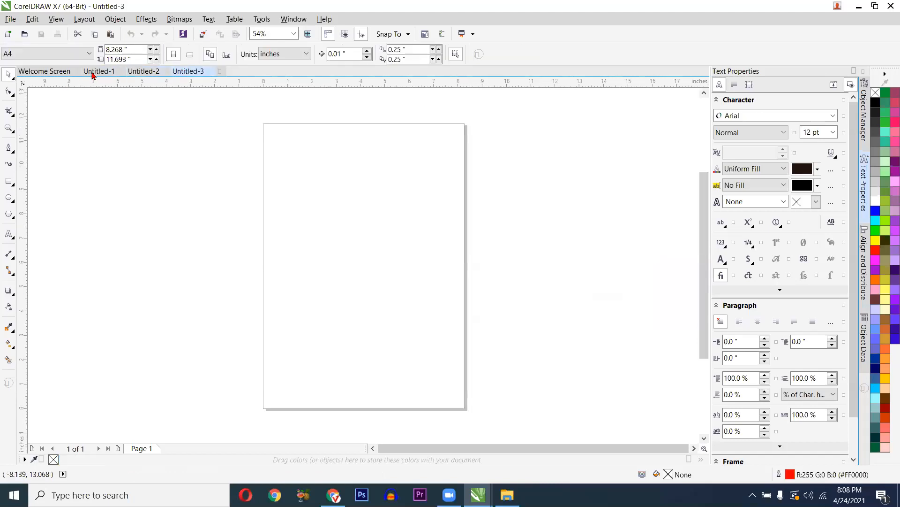
click(113, 73)
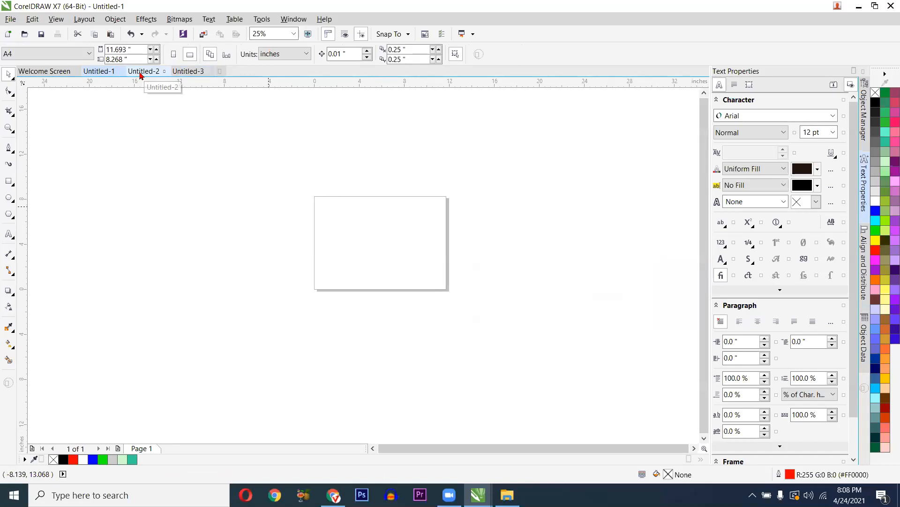
click(141, 73)
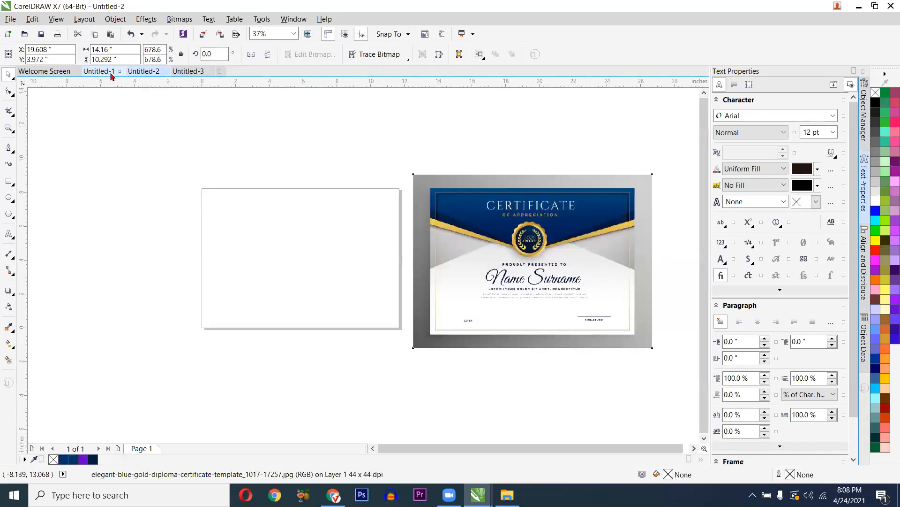
click(119, 73)
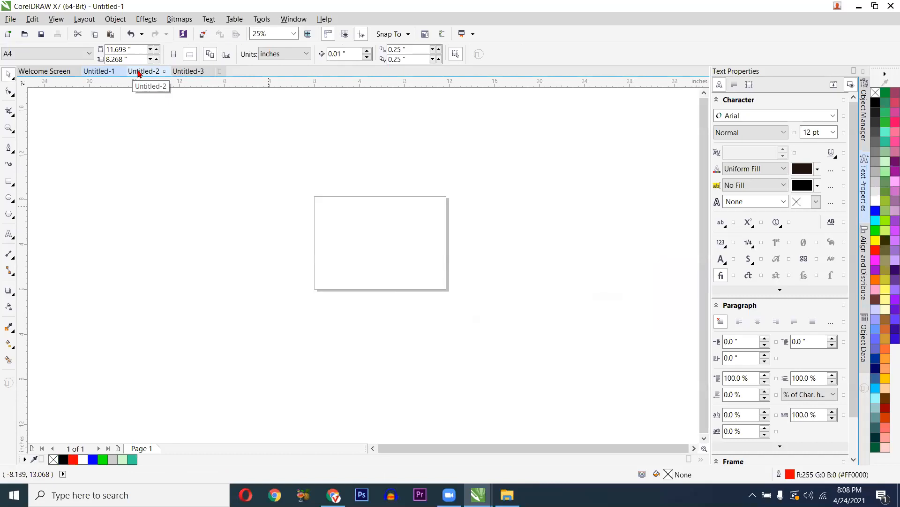
click(138, 74)
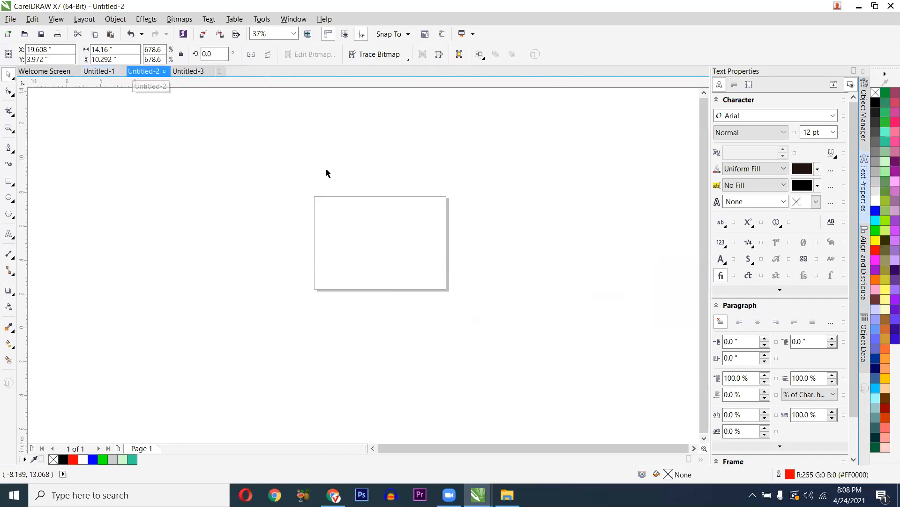
click(187, 71)
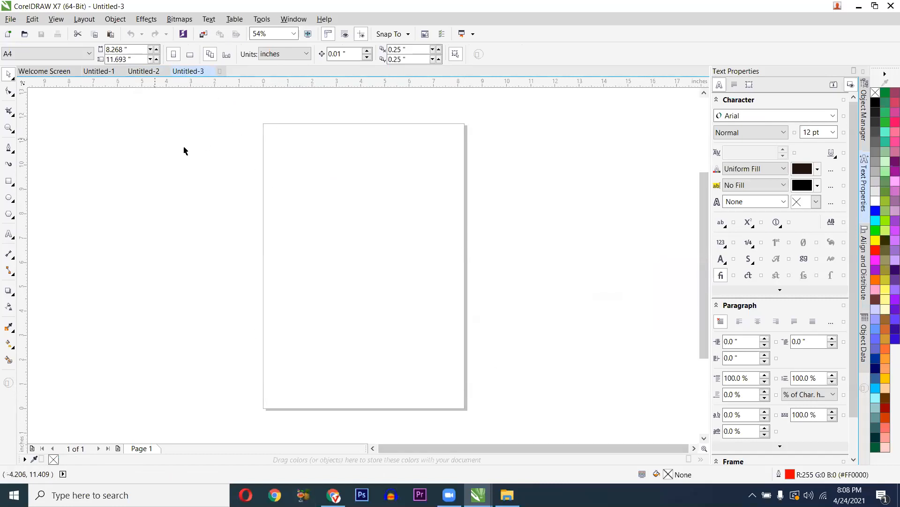
drag(141, 143, 479, 236)
drag(578, 376, 609, 395)
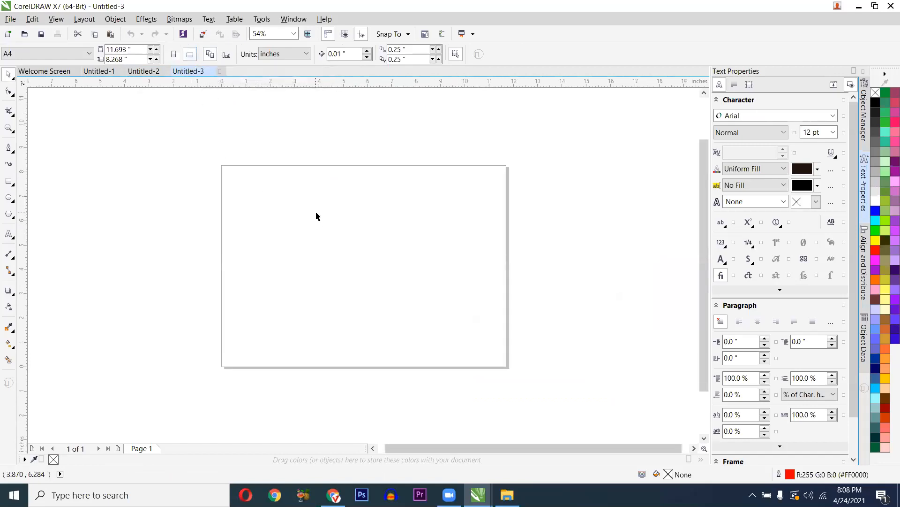
- Paste the certificate image from Untitled-2 into Untitled-3
scroll(315, 215, up, 2)
scroll(315, 215, down, 2)
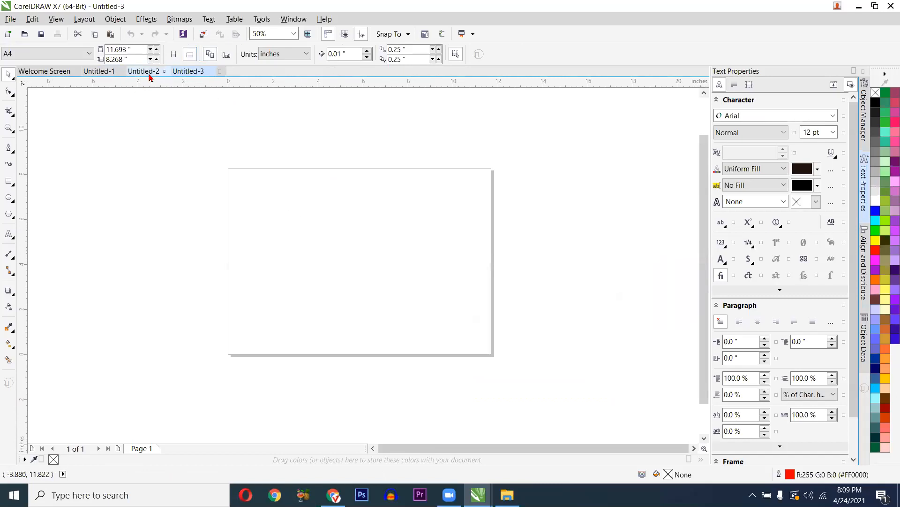
click(123, 74)
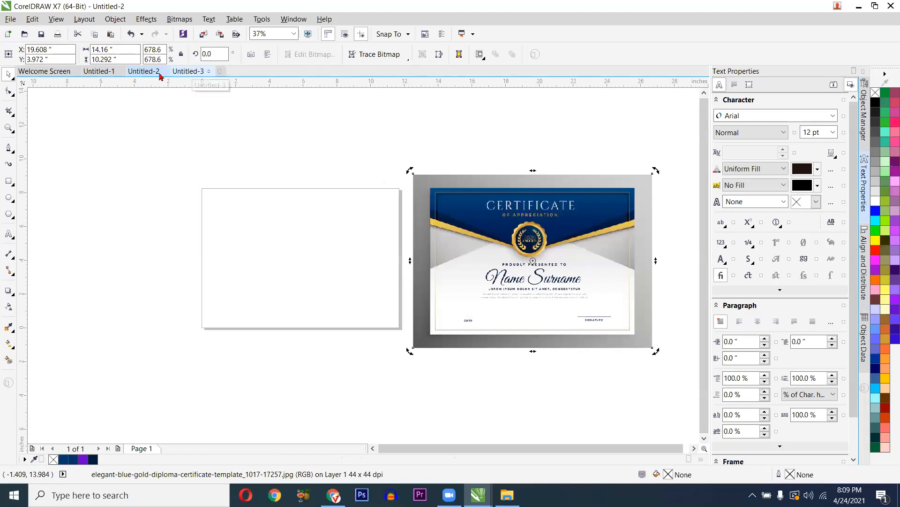
click(180, 72)
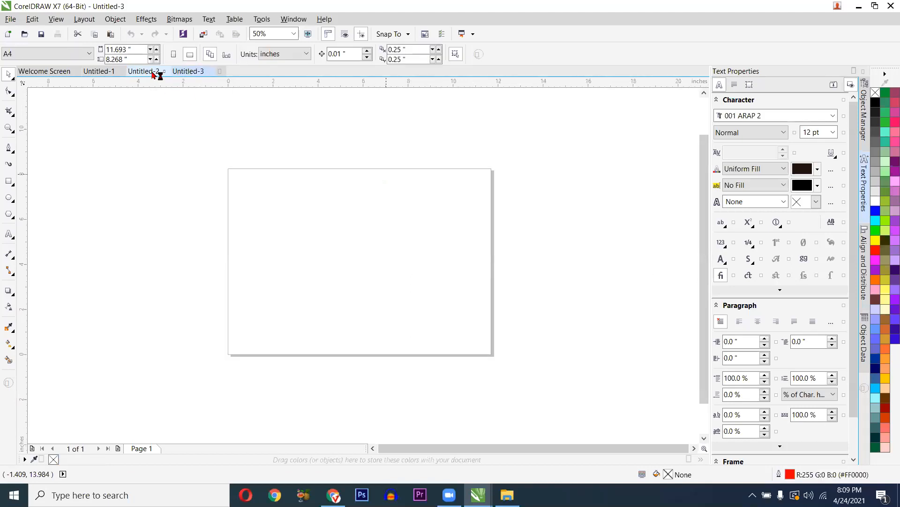
click(155, 73)
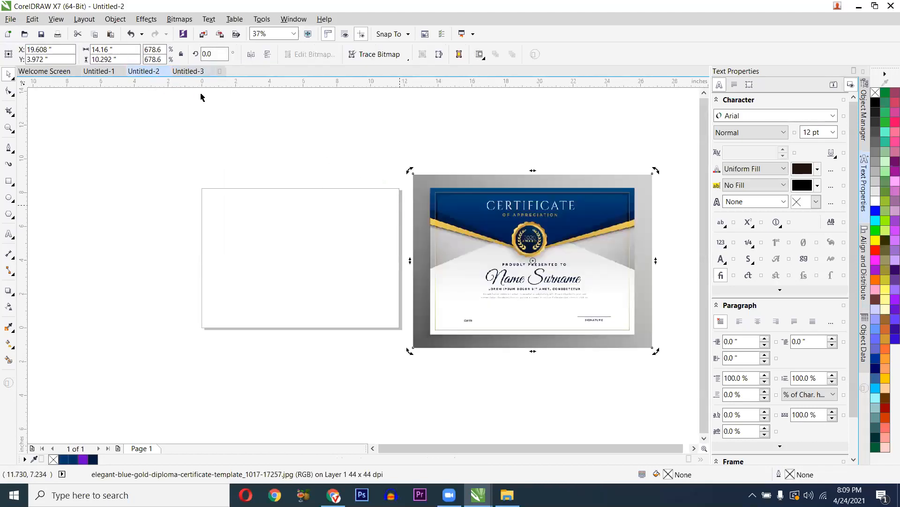
click(178, 73)
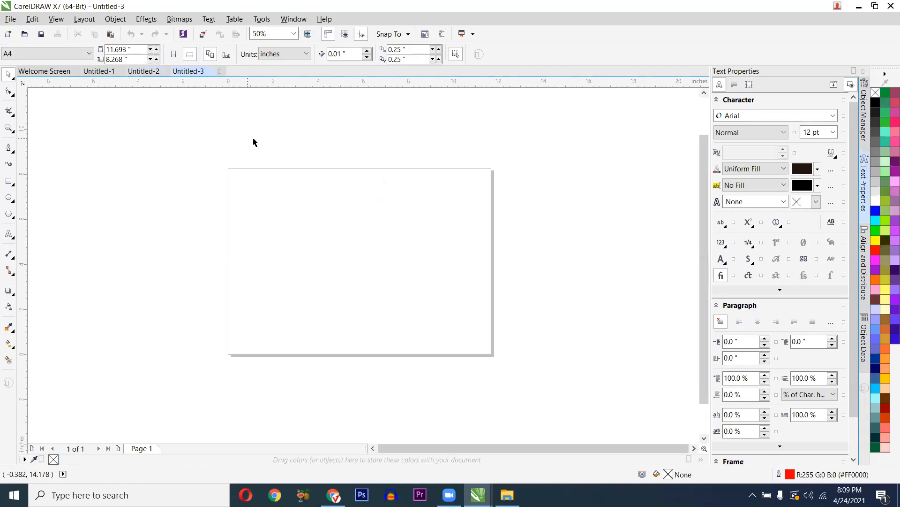
key(ctrl+v)
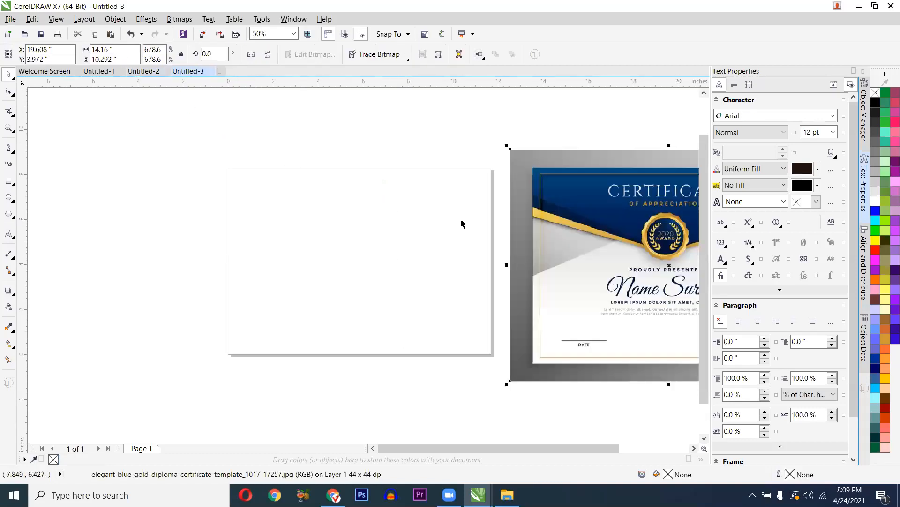
- Close Untitled-2 without saving its changes, then move to Untitled-1
scroll(462, 224, down, 1)
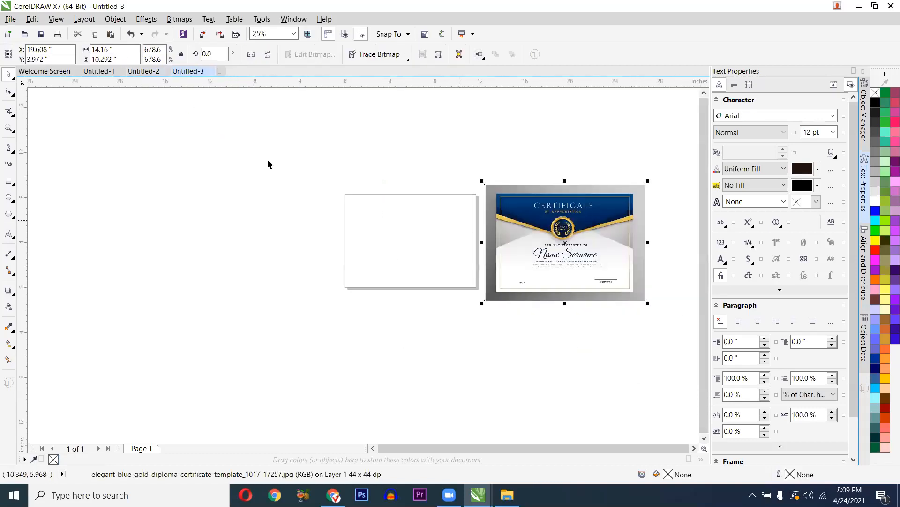
click(157, 74)
click(164, 71)
click(430, 263)
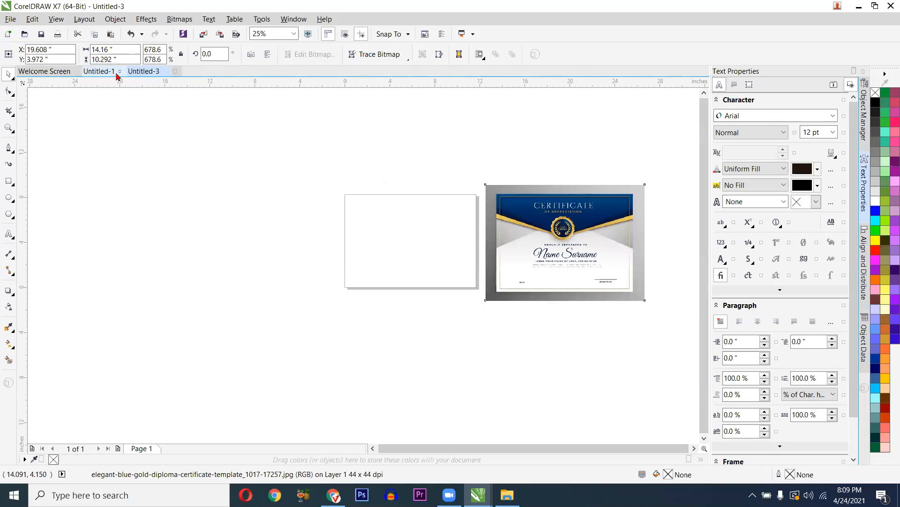
click(100, 72)
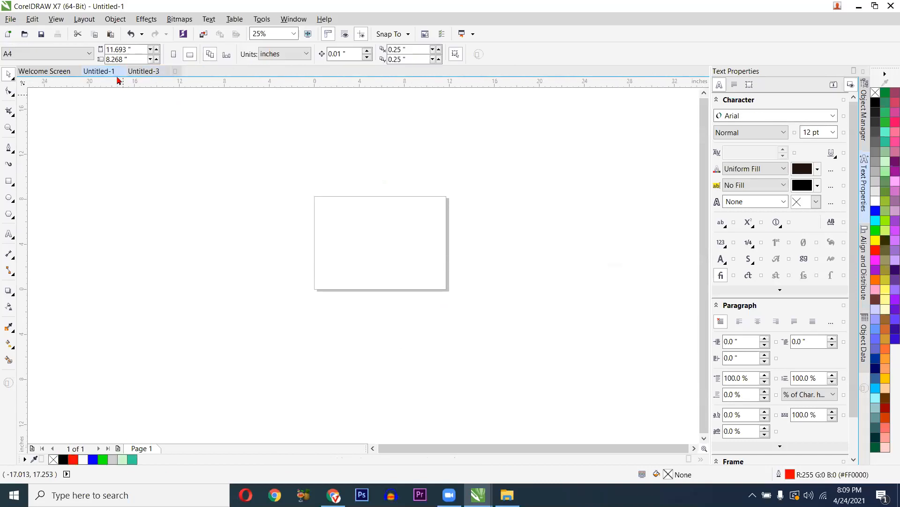
- Discard Untitled-1's changes, then pan and zoom around Untitled-3's page and certificate
click(439, 262)
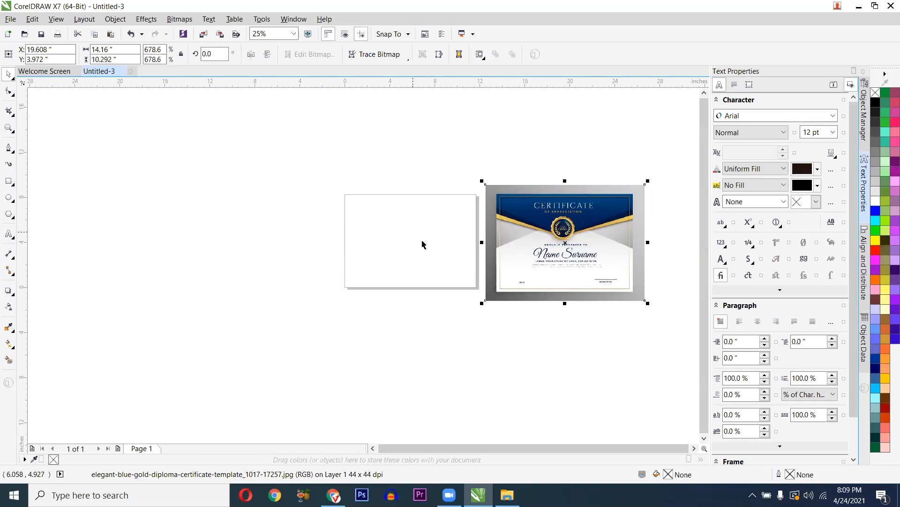
scroll(423, 244, up, 1)
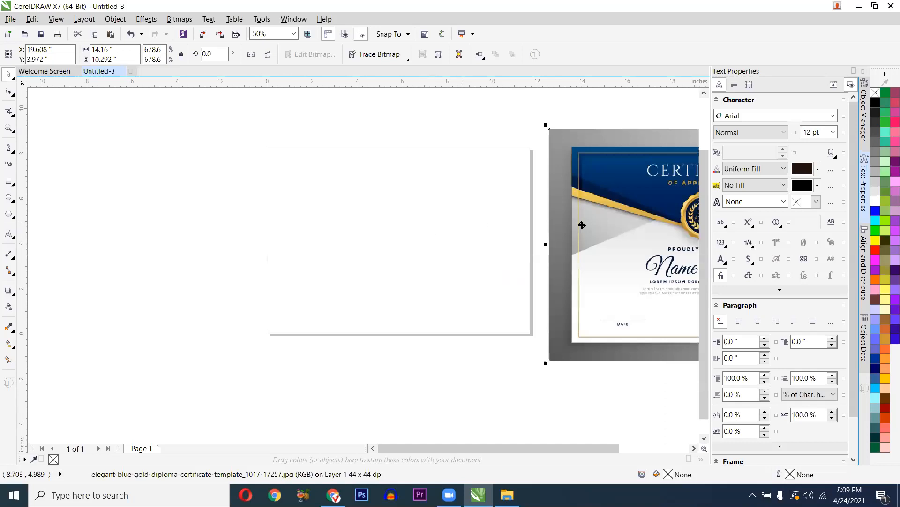
scroll(583, 225, down, 1)
drag(552, 232, 505, 242)
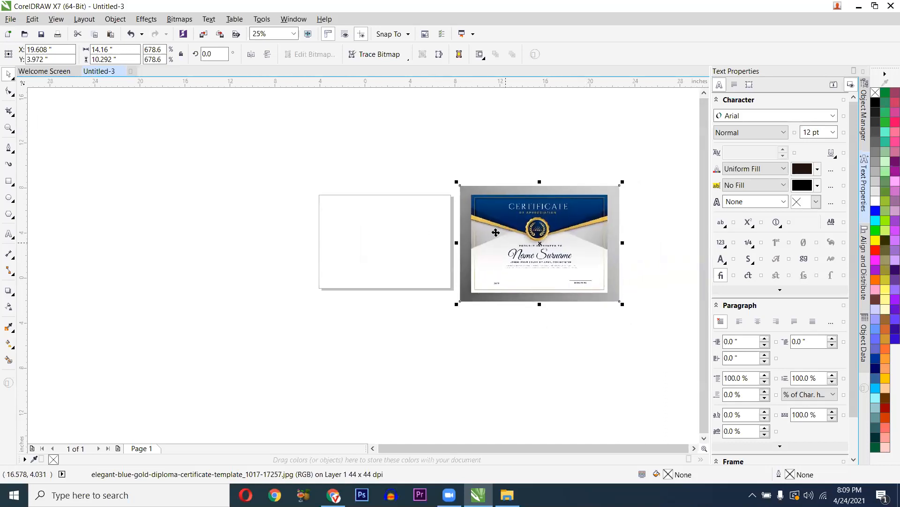
drag(295, 184, 455, 307)
drag(304, 178, 467, 313)
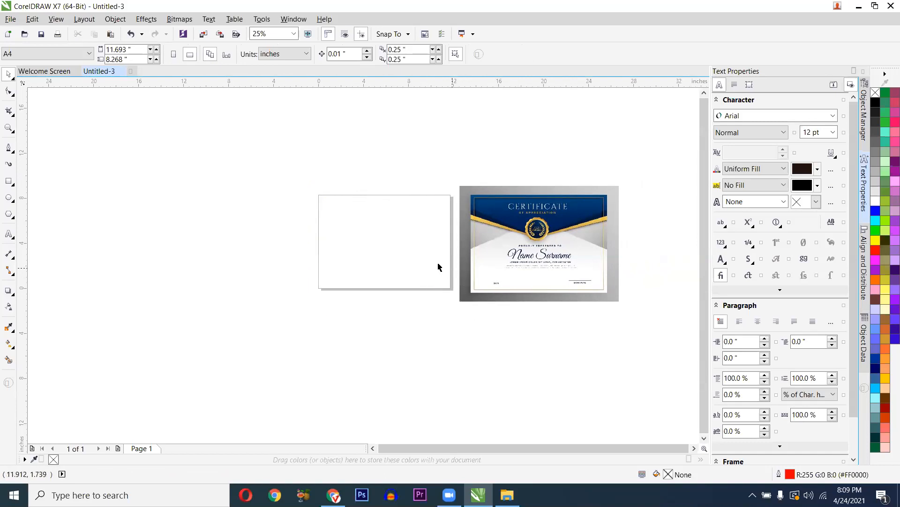
scroll(453, 256, up, 1)
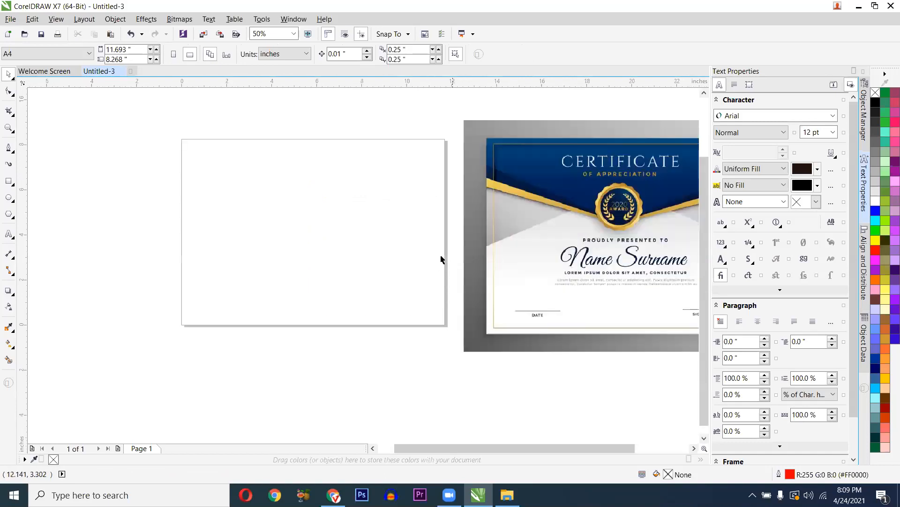
scroll(444, 252, down, 1)
scroll(515, 225, up, 1)
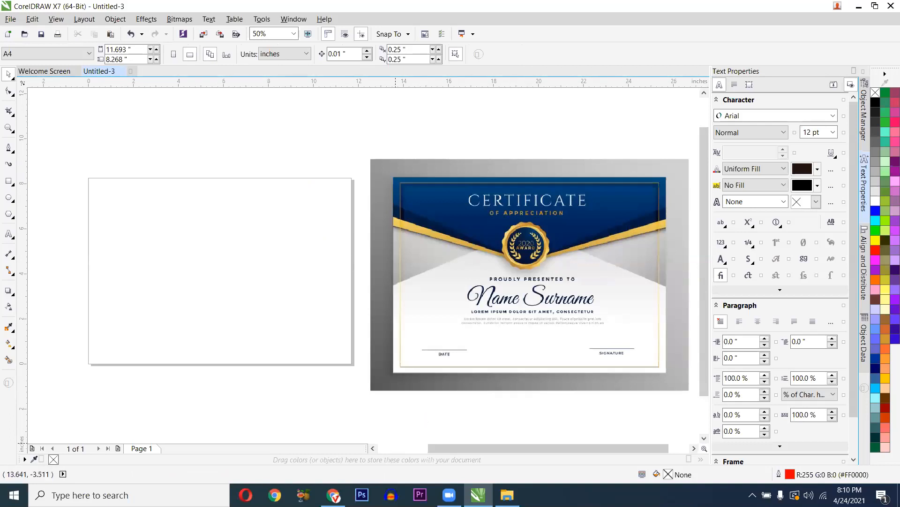
- In Chrome, search Google Images for 'certificate design png' and scroll the results
mouse_move(334, 495)
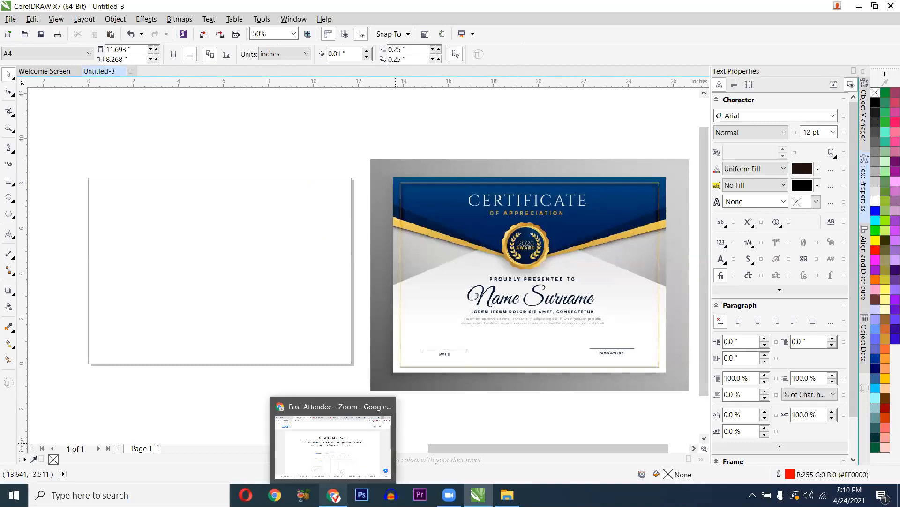
click(345, 466)
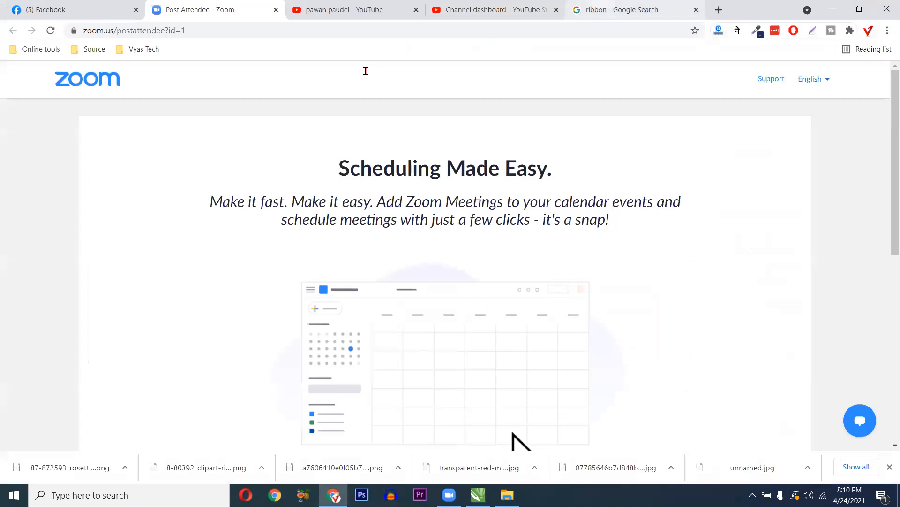
click(623, 9)
click(365, 74)
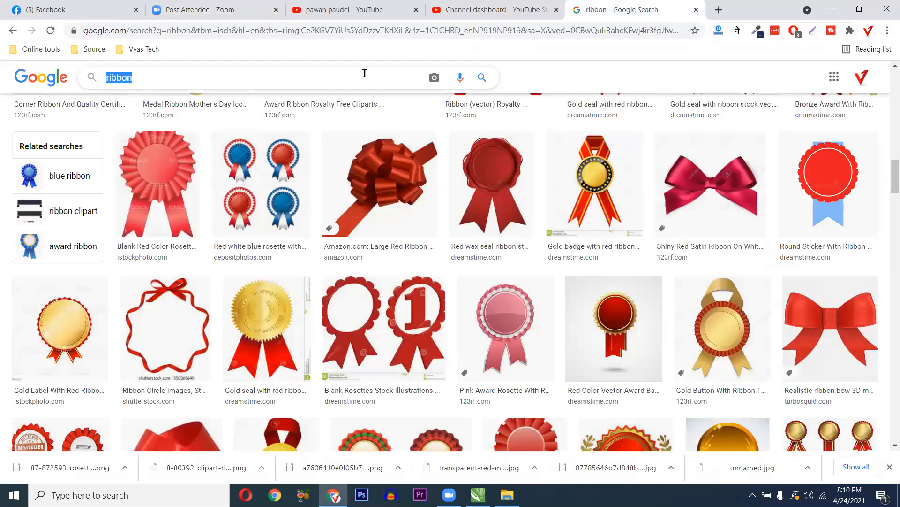
text(cer)
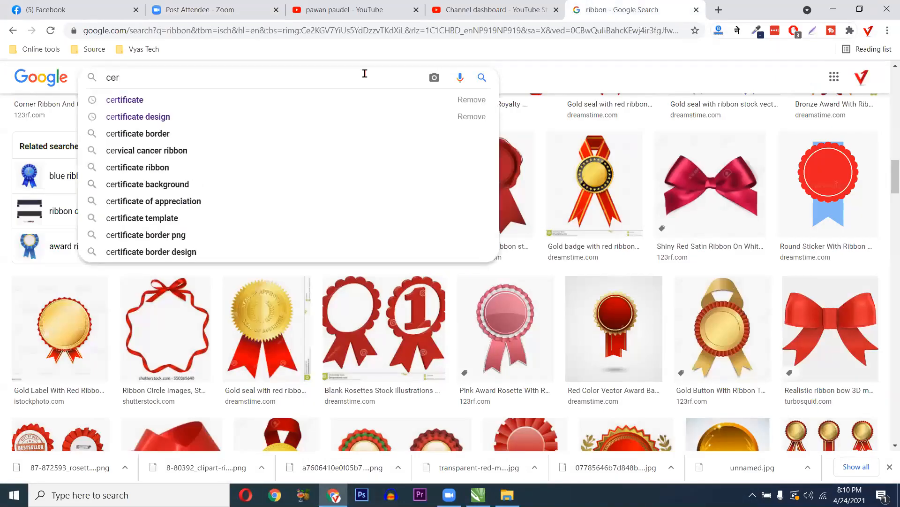
text(tificate de)
key(Down)
key(Down)
key(Return)
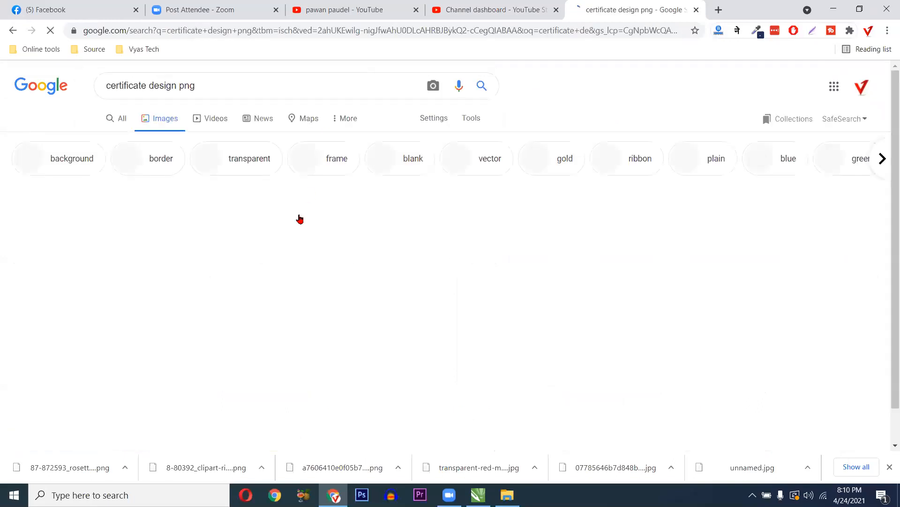
scroll(300, 218, down, 3)
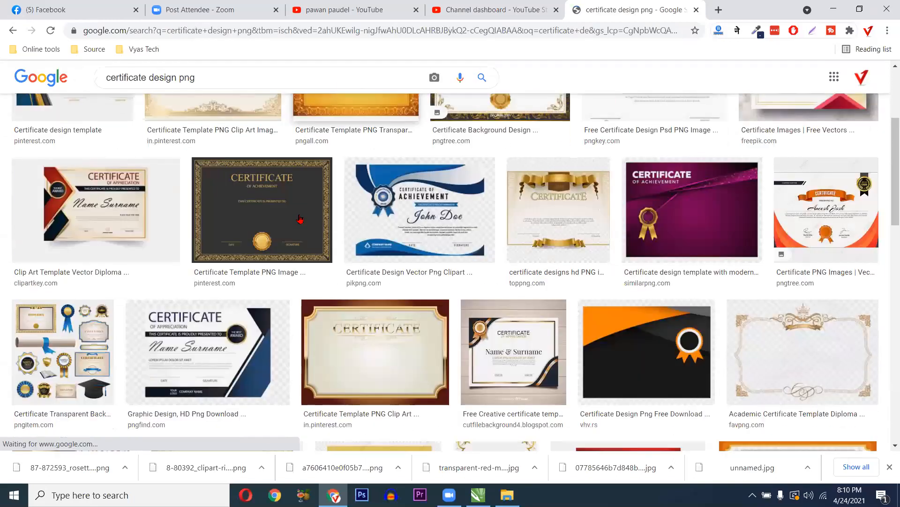
scroll(300, 219, down, 8)
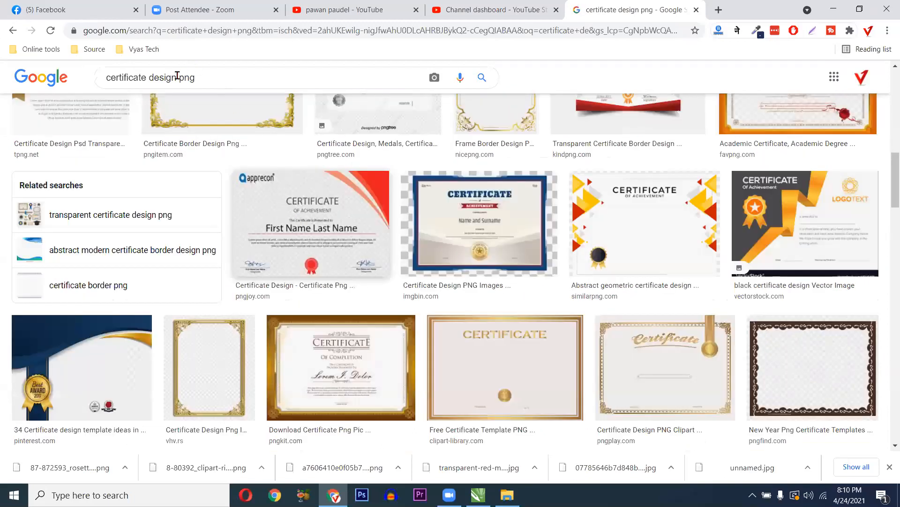
- Search images for 'certificate design', scroll the results, and return to CorelDRAW
click(209, 78)
key(BackSpace)
key(BackSpace)
key(BackSpace)
key(BackSpace)
key(Return)
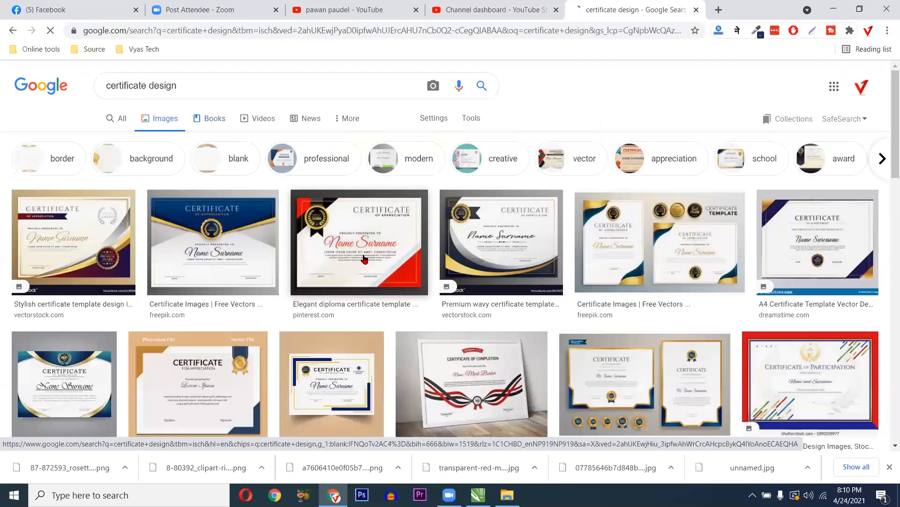
scroll(365, 259, down, 3)
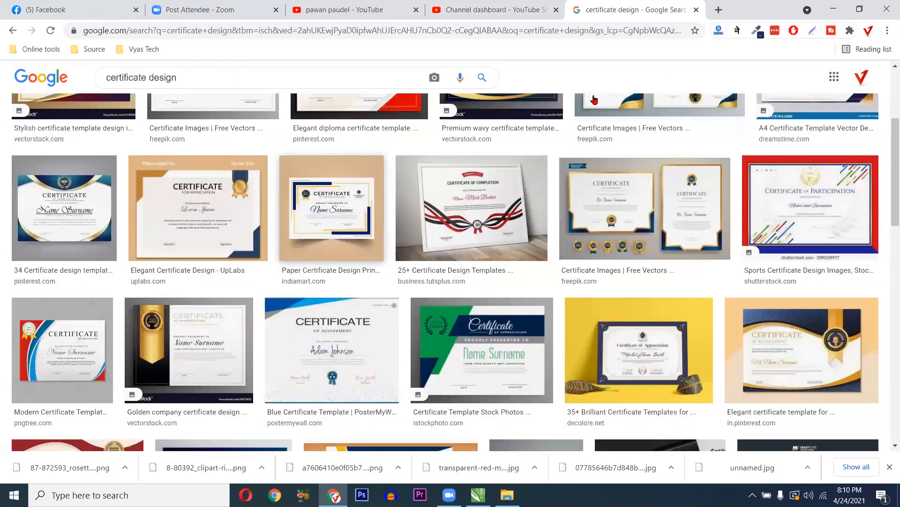
scroll(594, 99, down, 5)
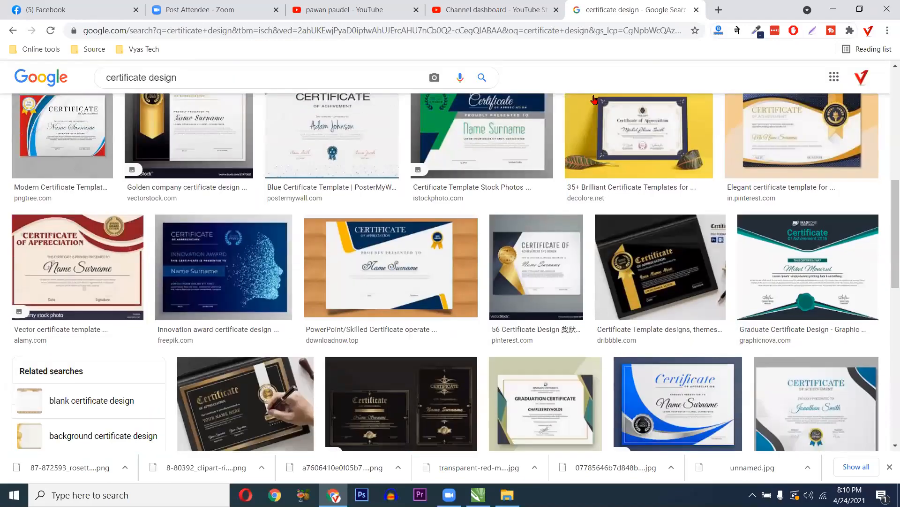
scroll(408, 221, down, 1)
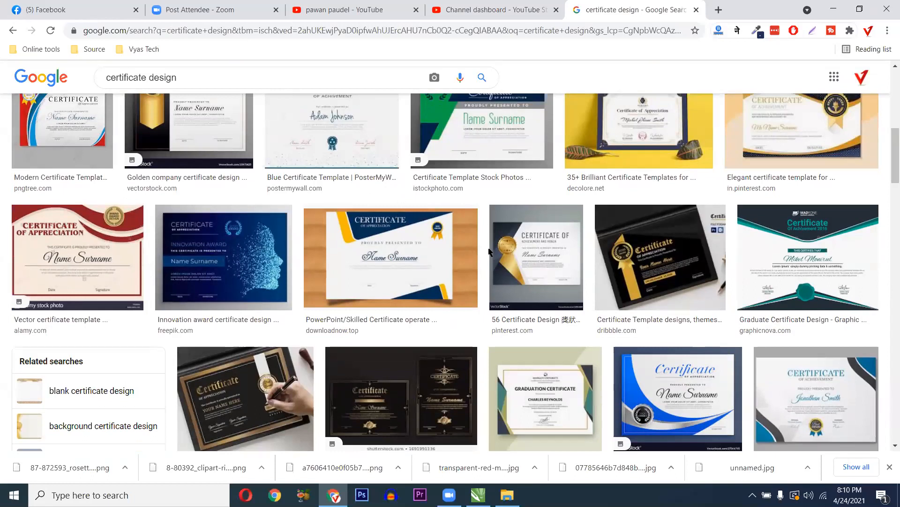
key(alt+Tab)
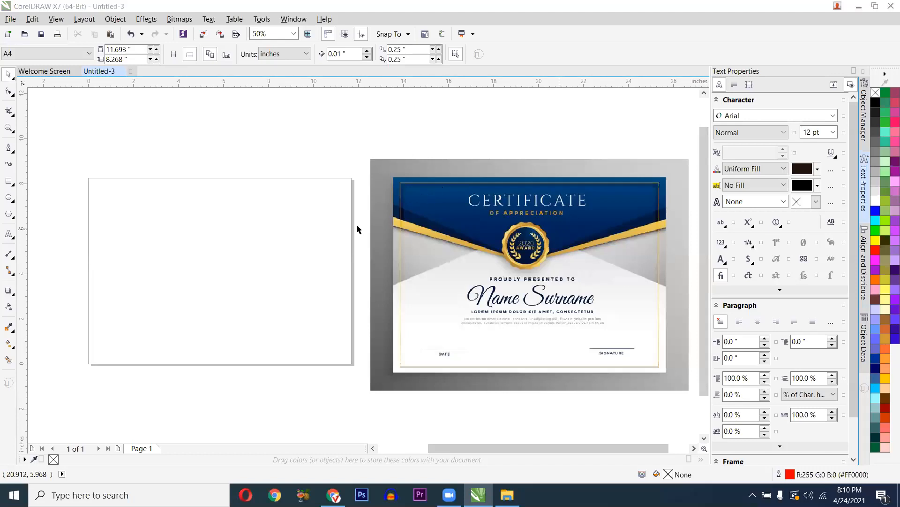
- Pick the Rectangle tool (F6) from the toolbox
click(10, 182)
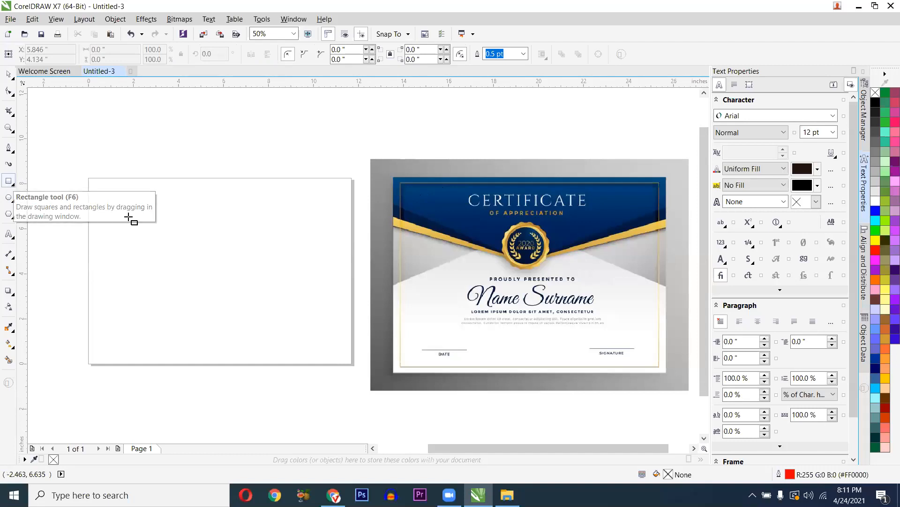
- Create an 11.693 × 8.268 inch page-sized rectangle, undoing the first attempt and recreating it
double_click(9, 182)
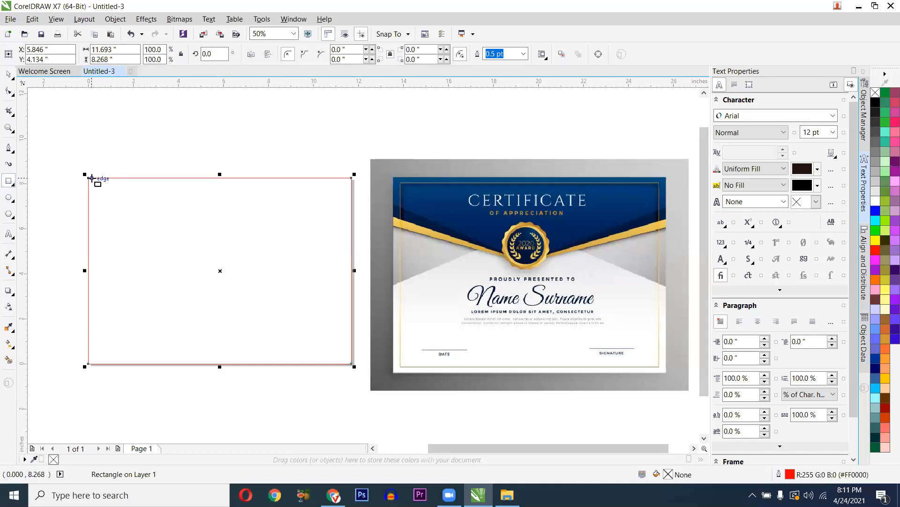
key(ctrl+z)
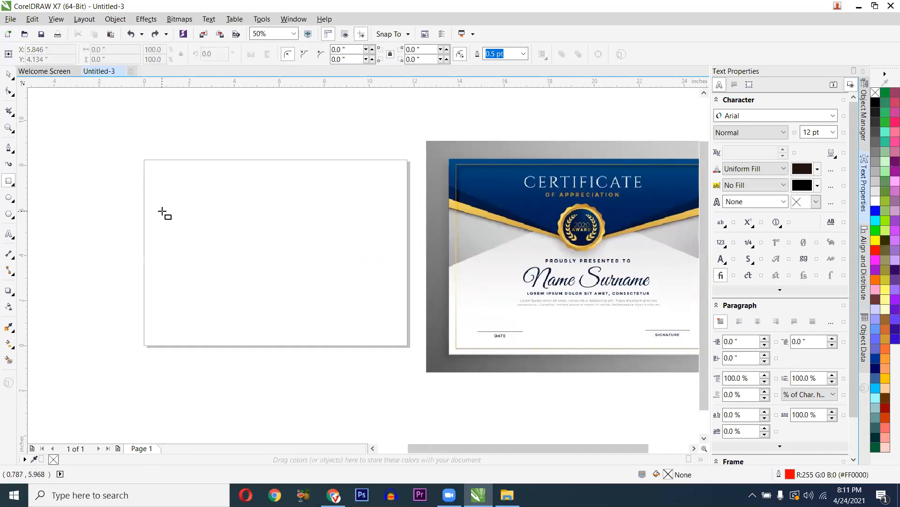
scroll(166, 213, up, 2)
scroll(172, 210, down, 2)
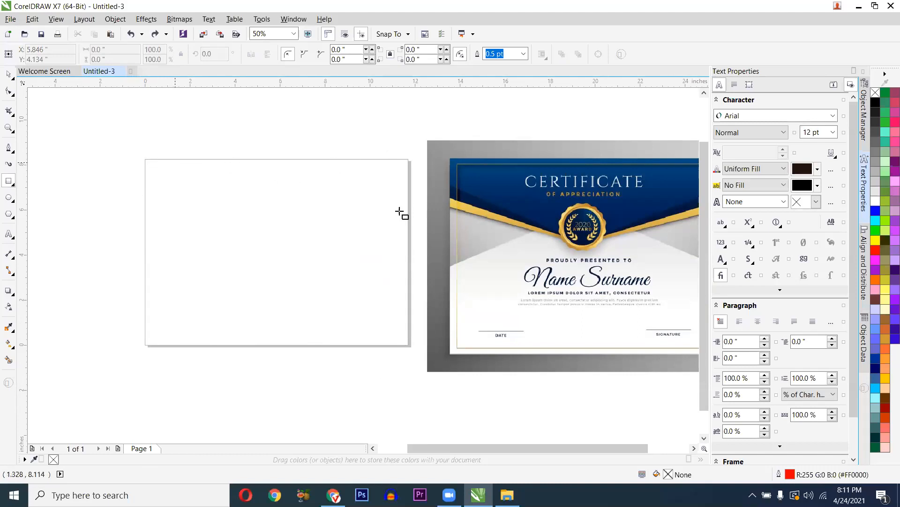
double_click(8, 181)
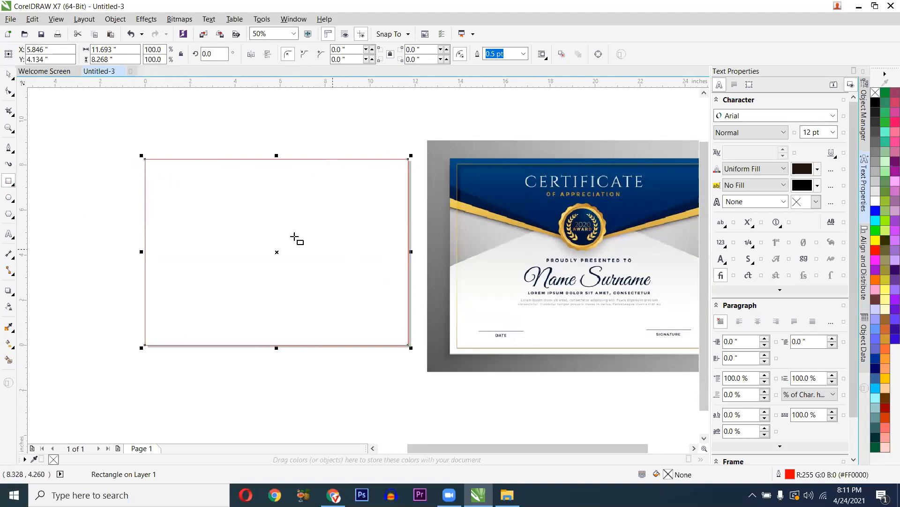
scroll(155, 205, right, 1)
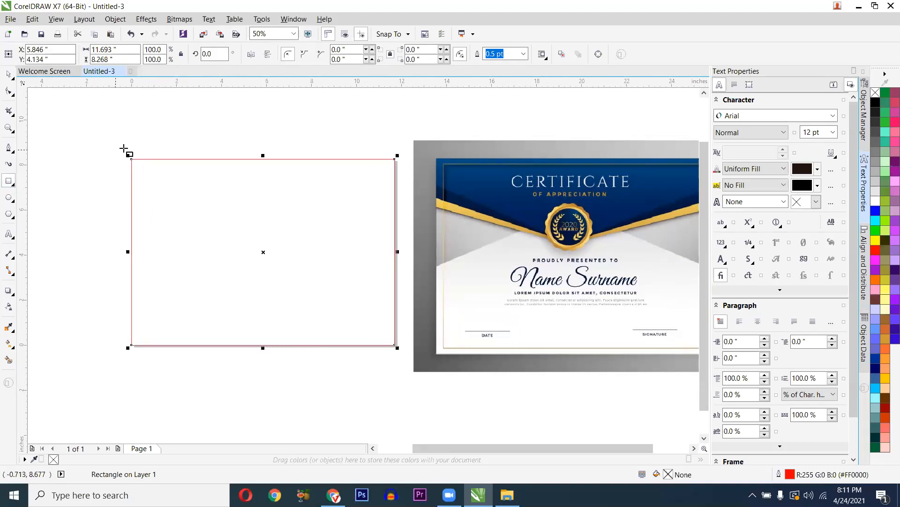
- Draw a 12.333 × 2.438-inch band rectangle across the page top, keeping its corners square
mouse_move(124, 149)
mouse_down()
mouse_move(197, 182)
mouse_move(402, 205)
mouse_up()
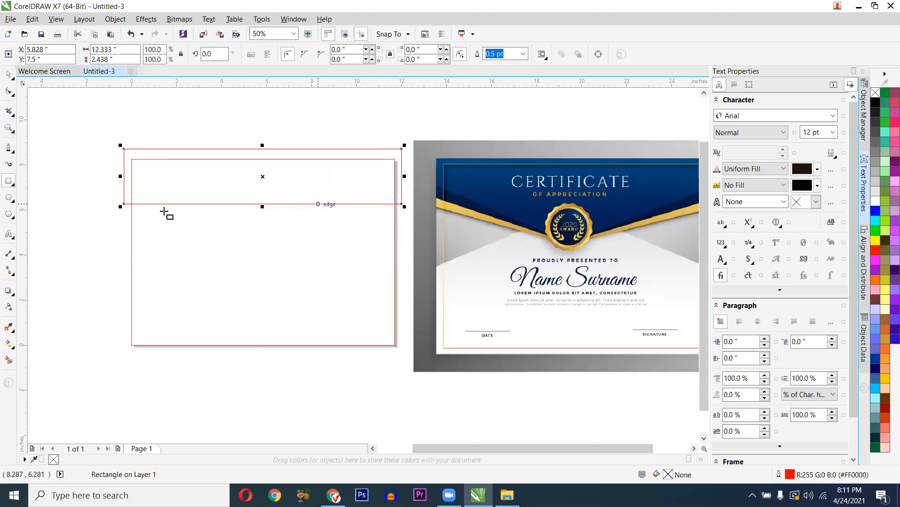
key(F10)
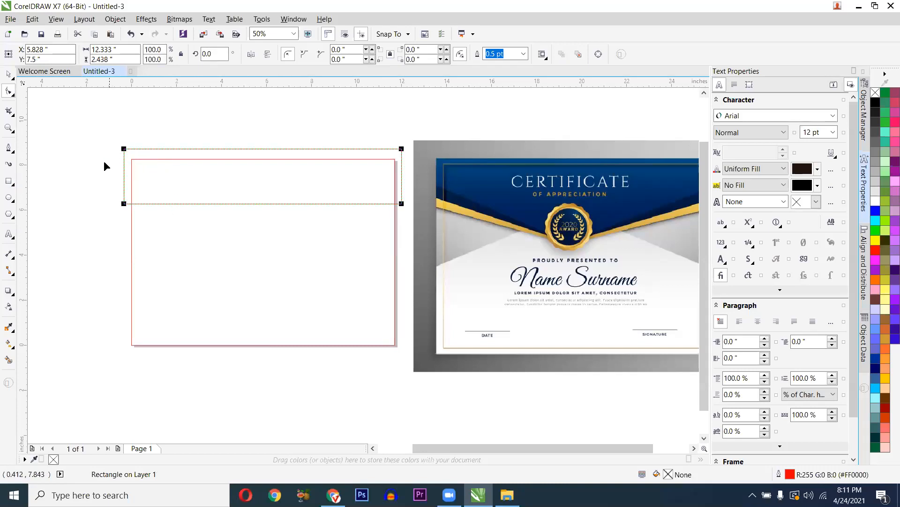
scroll(103, 160, up, 1)
scroll(171, 177, down, 1)
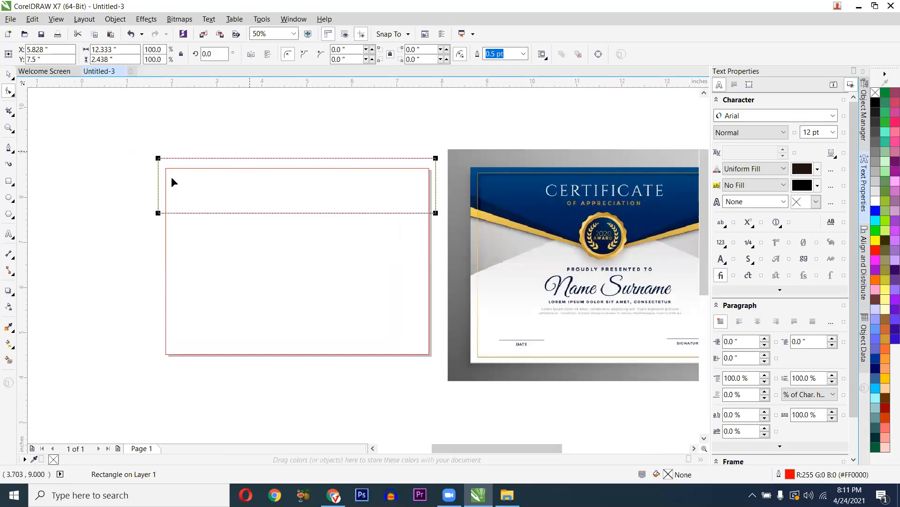
scroll(83, 174, up, 1)
drag(67, 165, 97, 165)
key(ctrl+z)
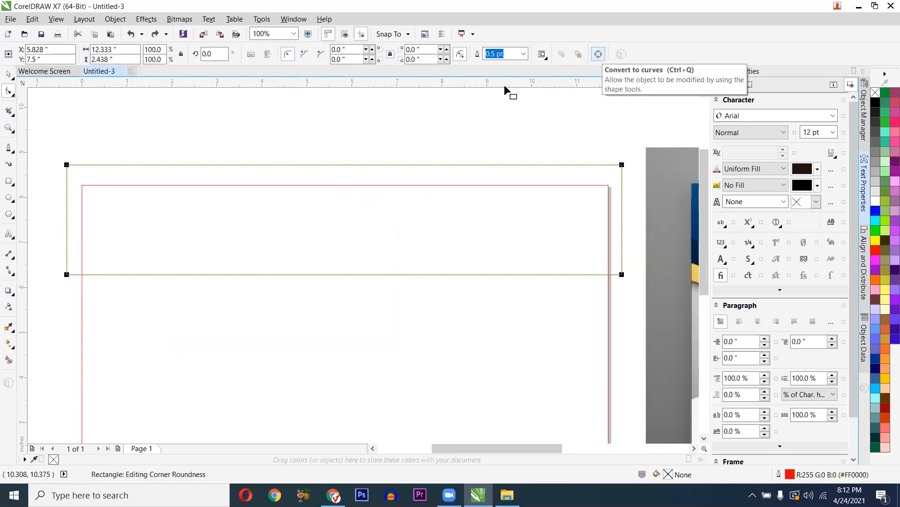
- Convert the header rectangle to an editable four-node curve with Ctrl+Q
key(ctrl+q)
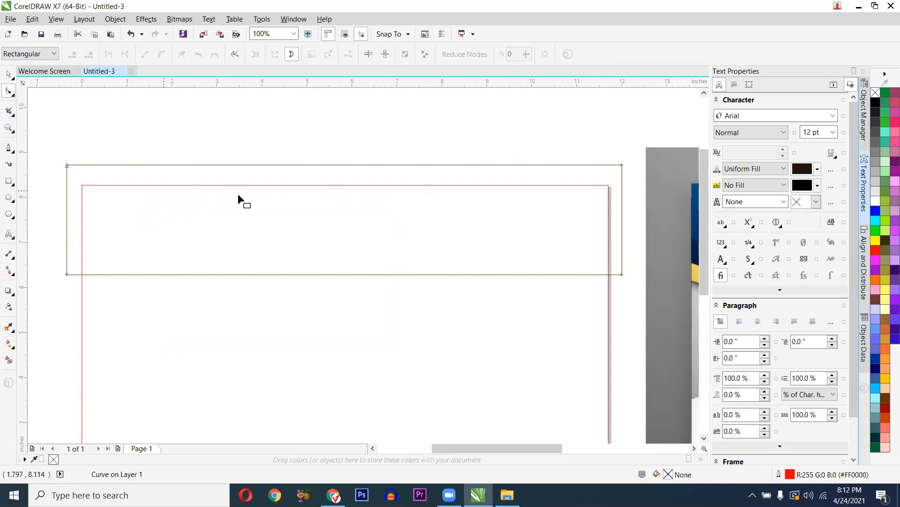
drag(51, 269, 79, 294)
drag(630, 267, 615, 293)
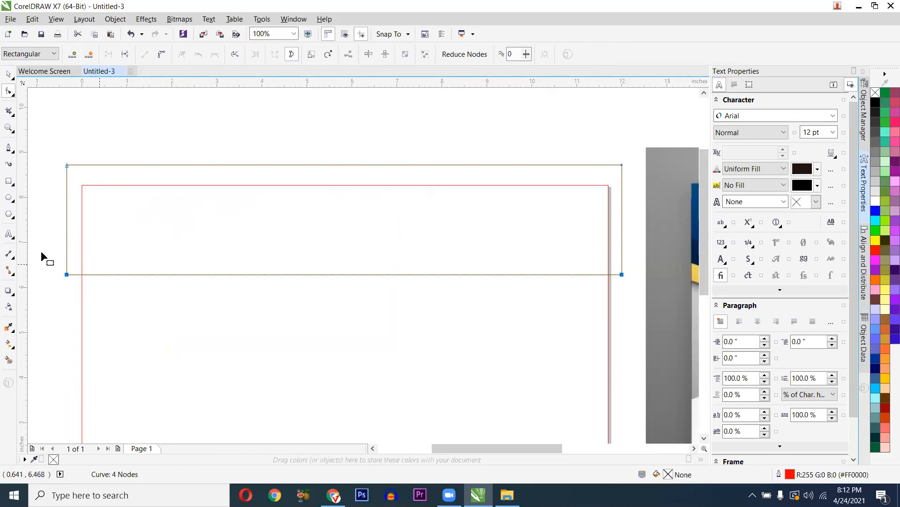
- Switch back to the Shape tool for editing the header curve's nodes
click(13, 96)
click(9, 93)
click(9, 181)
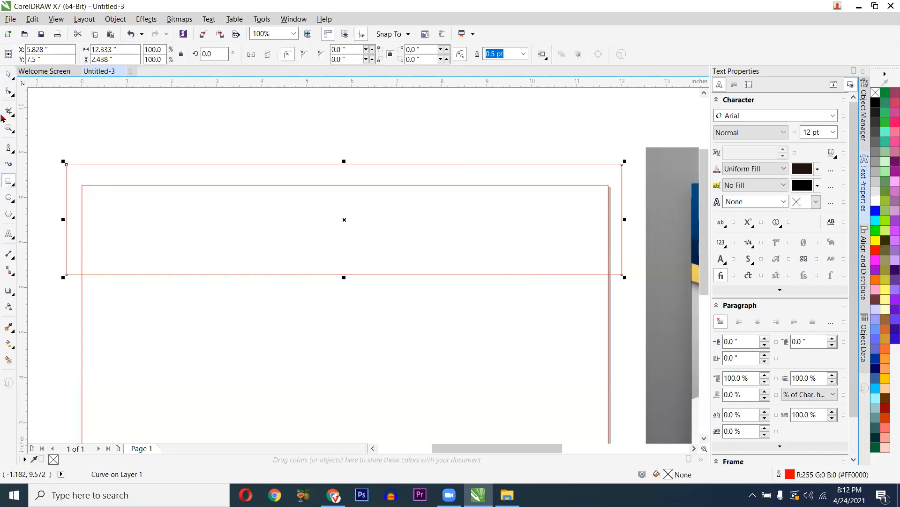
key(F10)
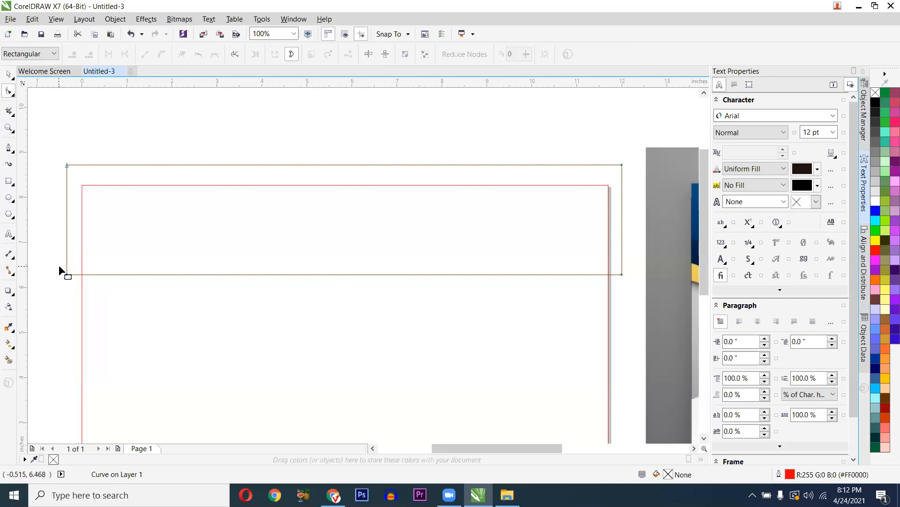
click(13, 96)
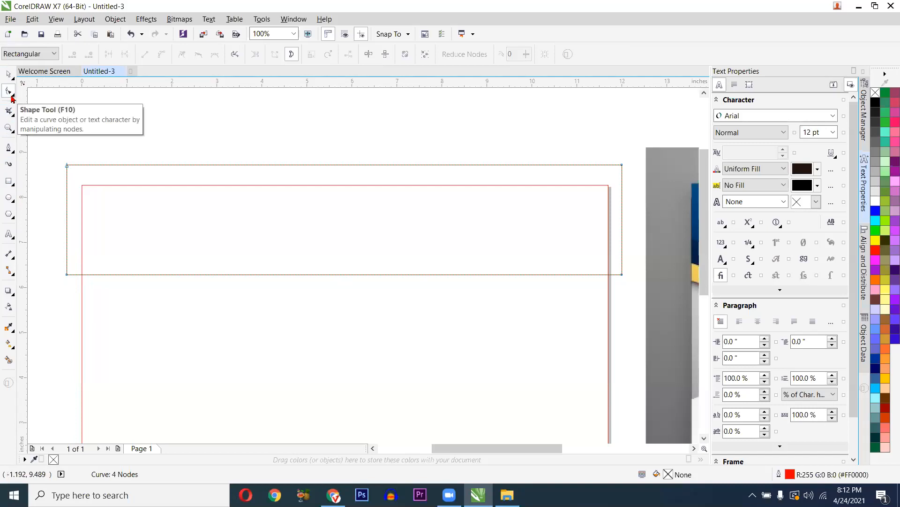
click(13, 97)
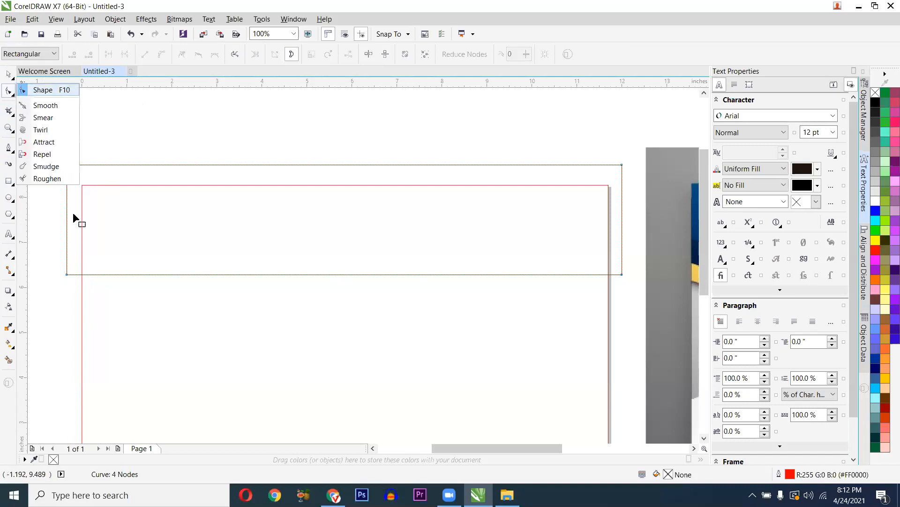
click(55, 266)
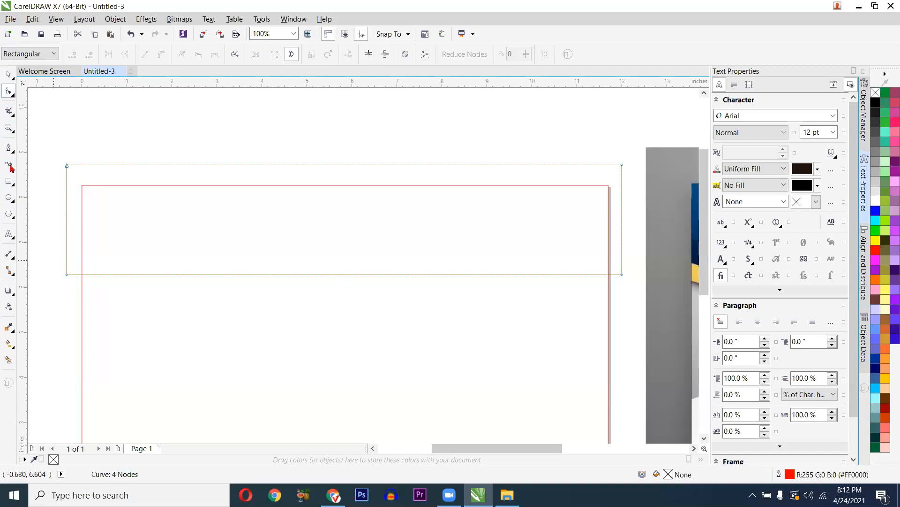
- Marquee-select the header curve's bottom-left and bottom-right nodes together
drag(50, 257, 629, 280)
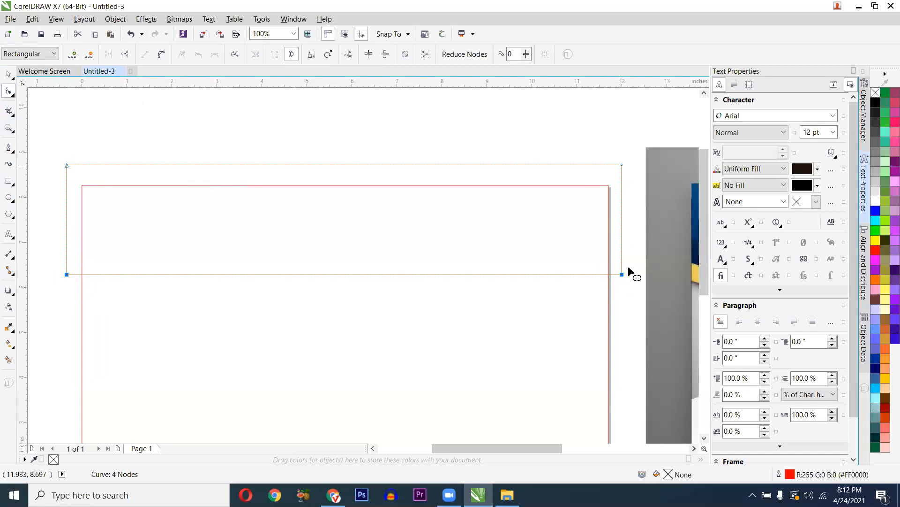
drag(52, 268, 631, 282)
scroll(285, 322, down, 1)
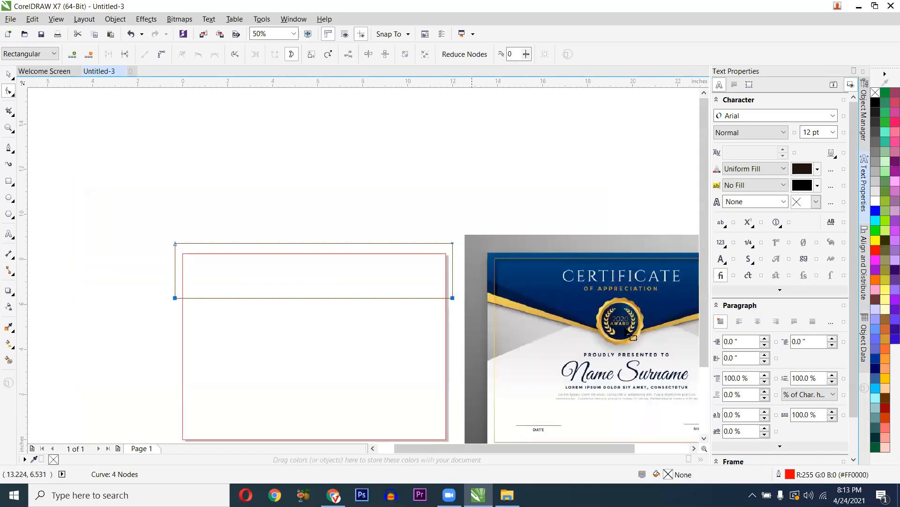
scroll(610, 312, down, 1)
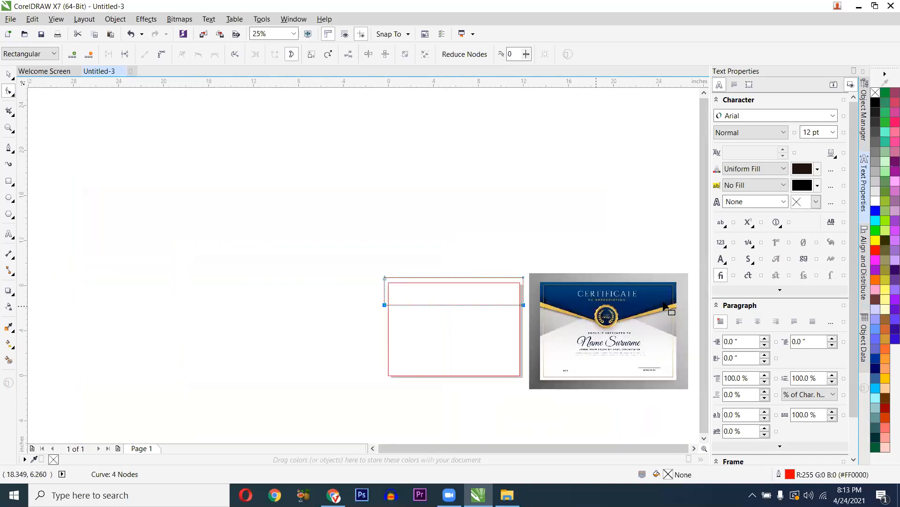
scroll(678, 311, up, 1)
scroll(402, 338, up, 2)
scroll(281, 324, down, 1)
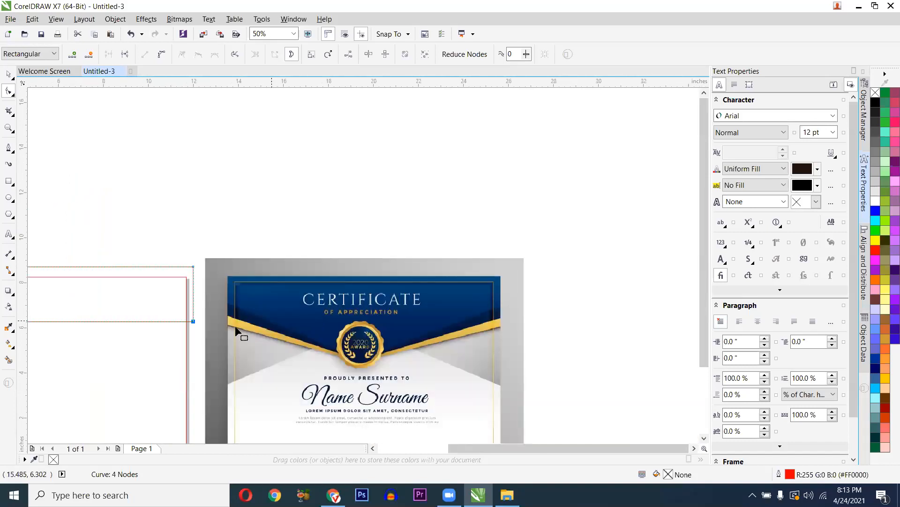
scroll(240, 330, up, 1)
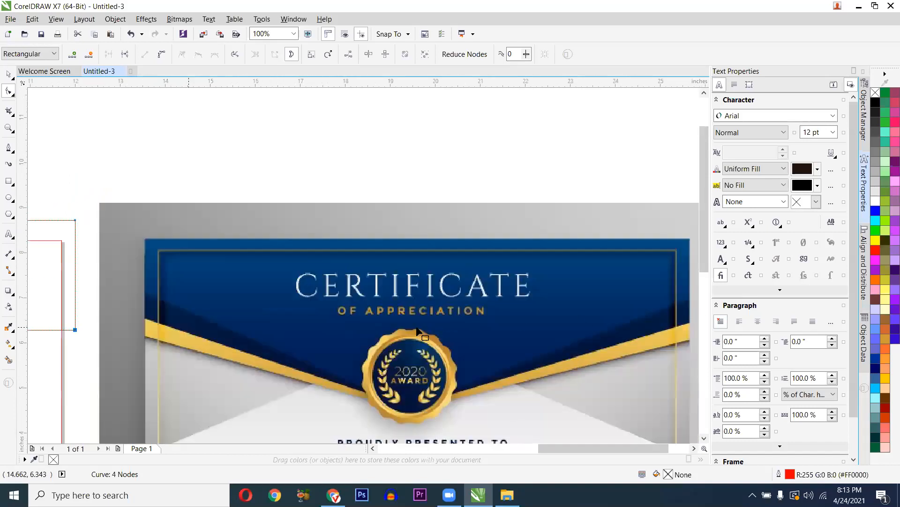
scroll(416, 332, down, 1)
scroll(253, 310, up, 1)
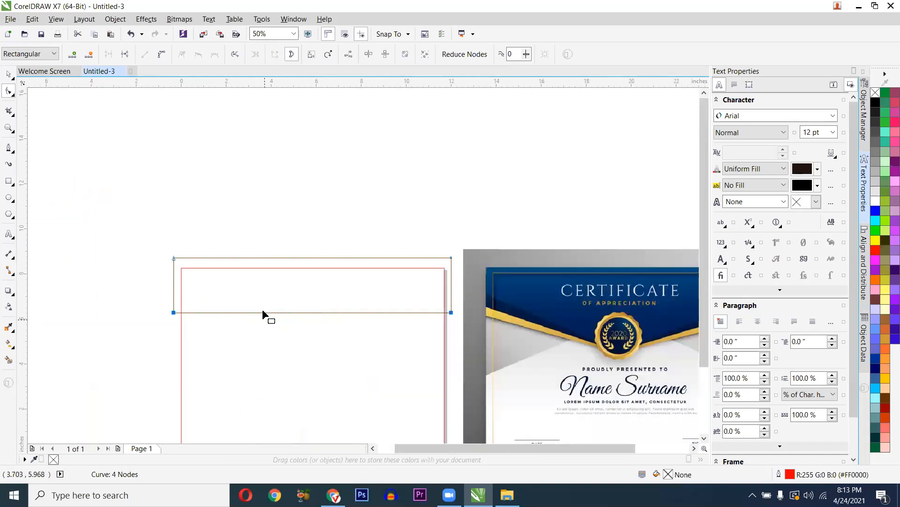
scroll(281, 313, up, 1)
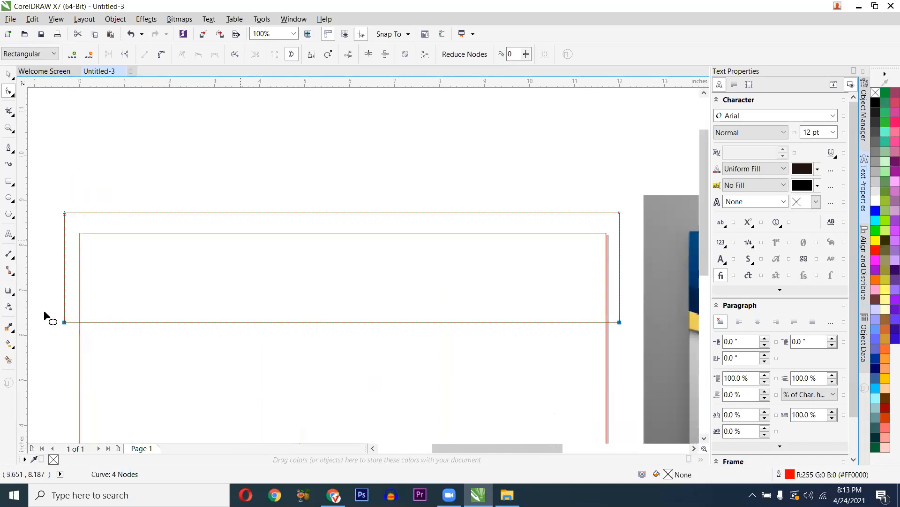
drag(42, 306, 388, 336)
drag(590, 331, 627, 328)
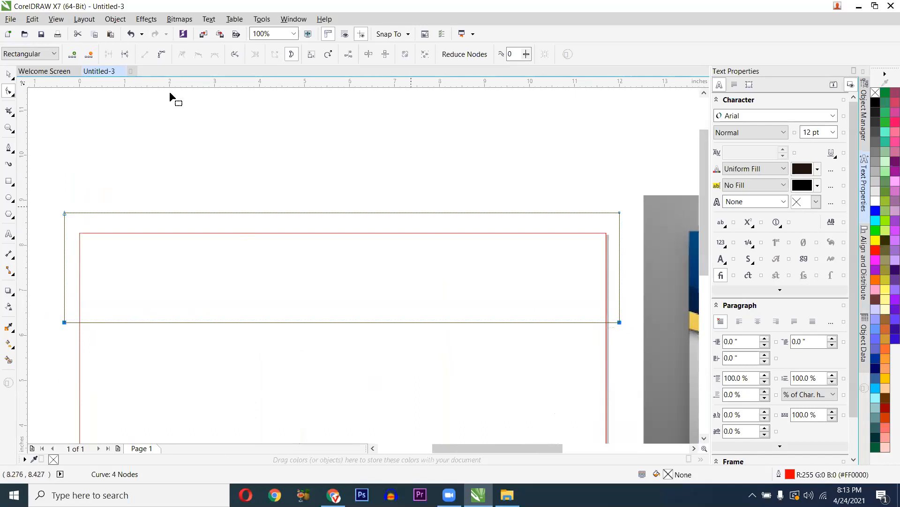
- Add midpoint nodes to the selected segments, turning the header into a six-node curve
click(72, 58)
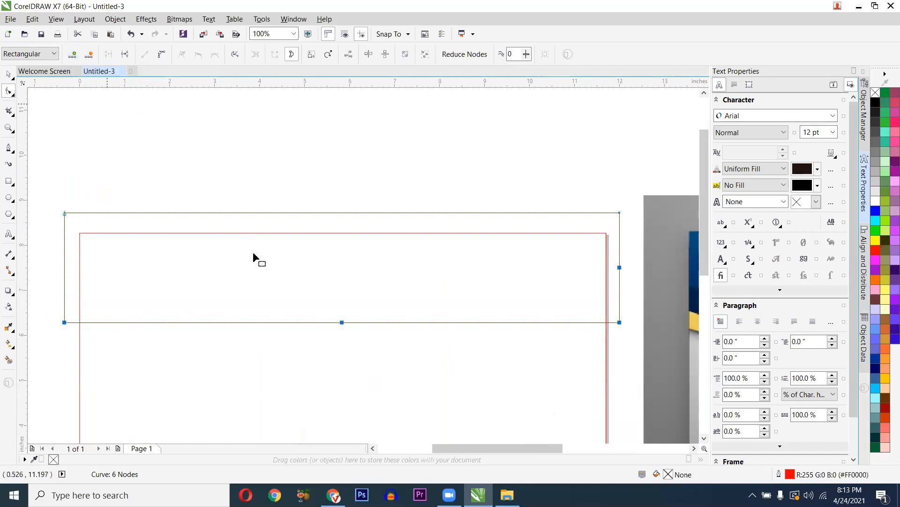
click(334, 335)
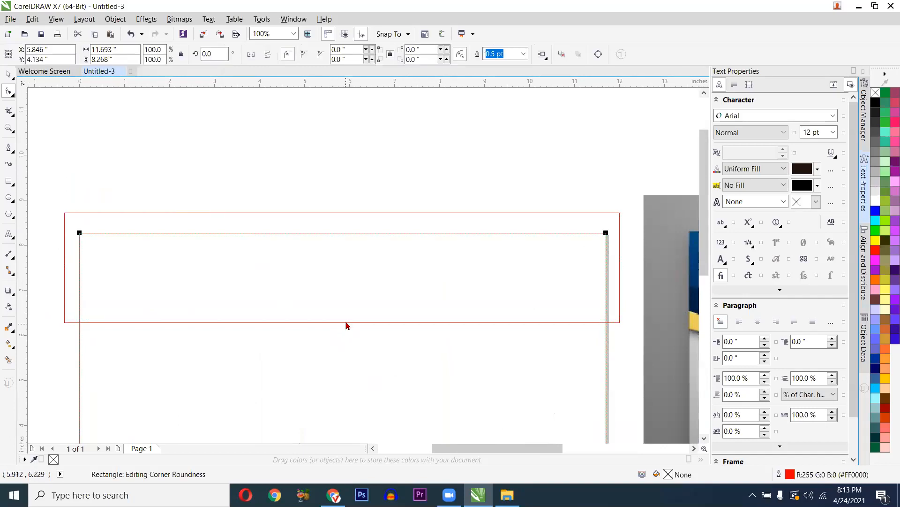
click(346, 324)
scroll(345, 326, up, 2)
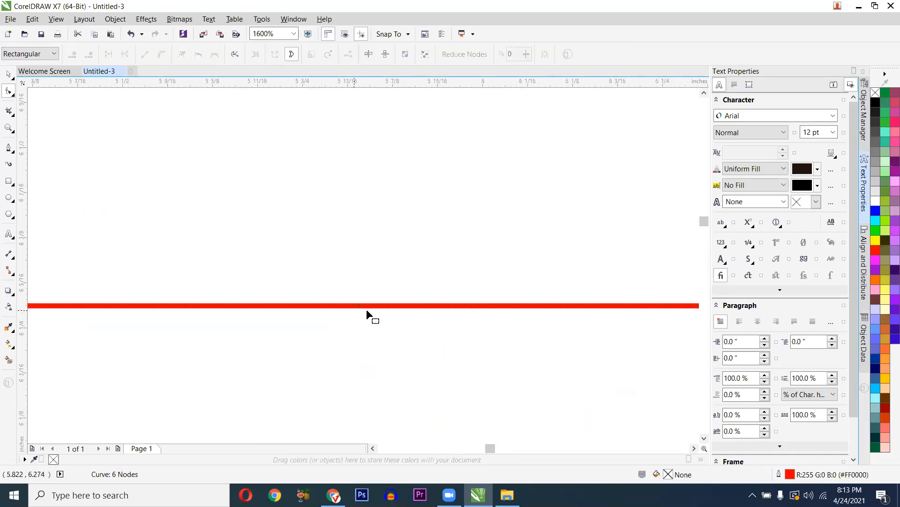
scroll(358, 313, down, 1)
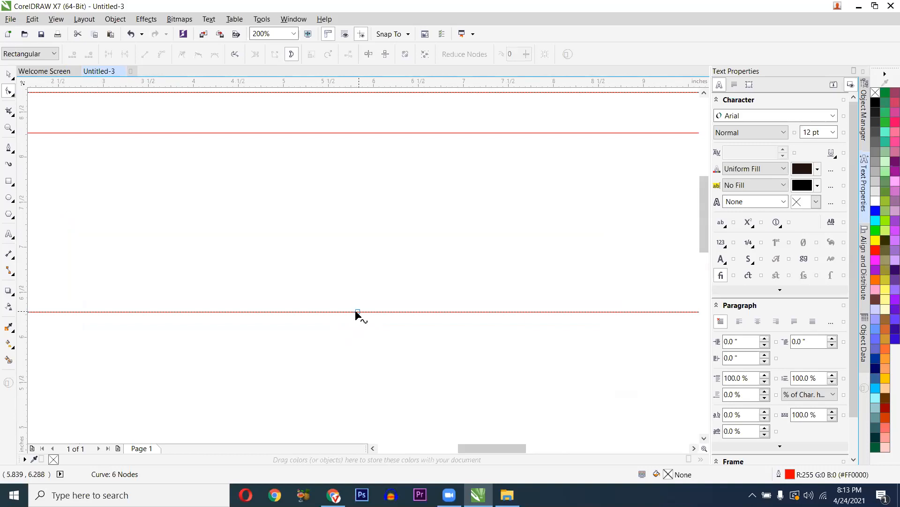
scroll(357, 314, down, 1)
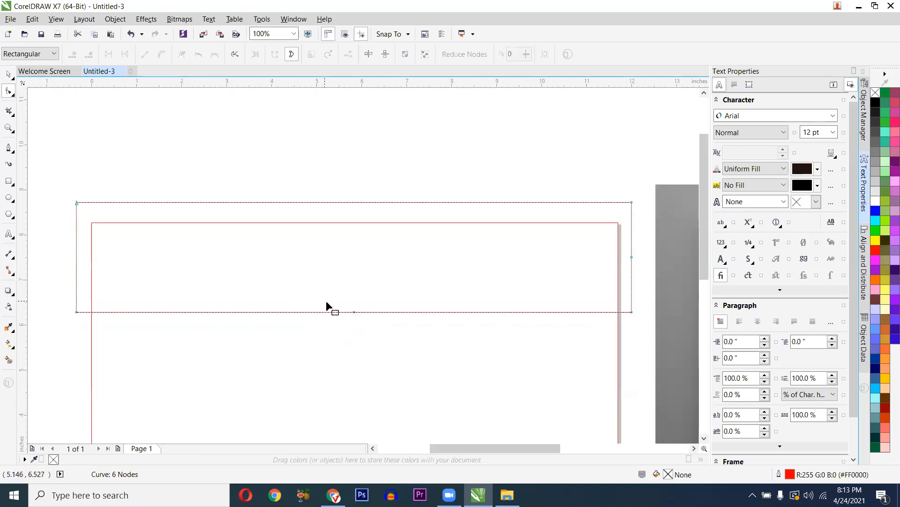
scroll(360, 333, down, 2)
scroll(356, 322, up, 1)
- Pull the new middle bottom node downward to form a central V point
click(309, 282)
drag(304, 296, 302, 321)
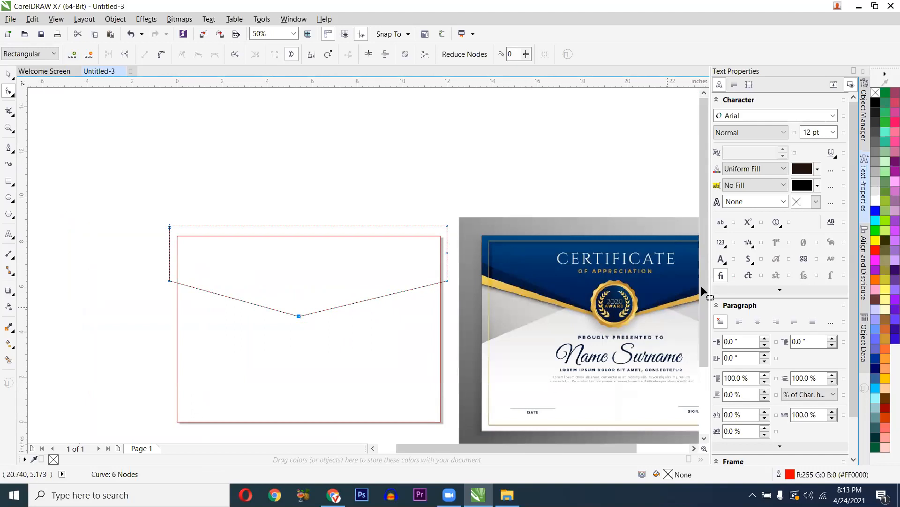
drag(514, 300, 419, 282)
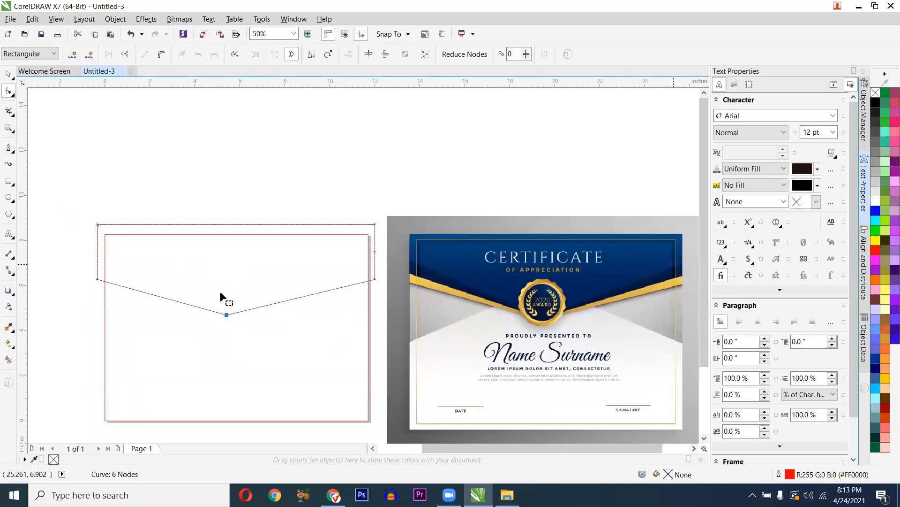
scroll(227, 315, up, 2)
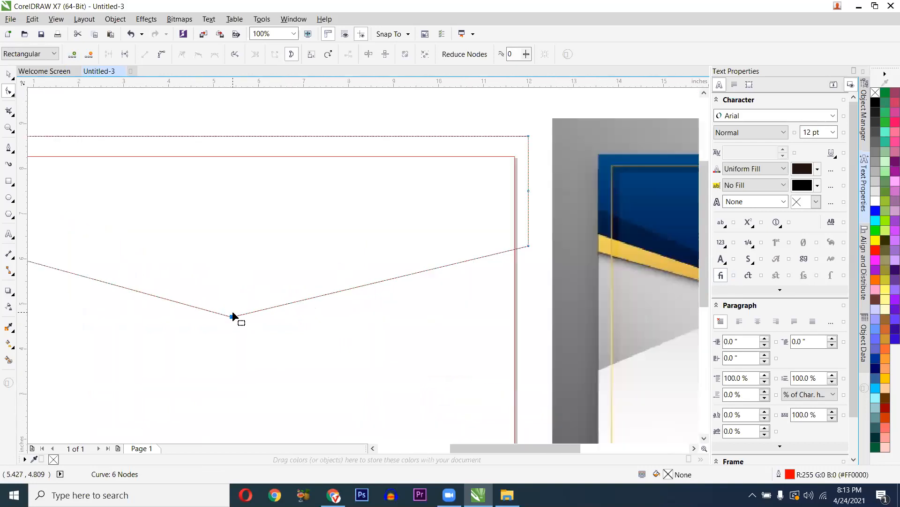
scroll(235, 316, down, 2)
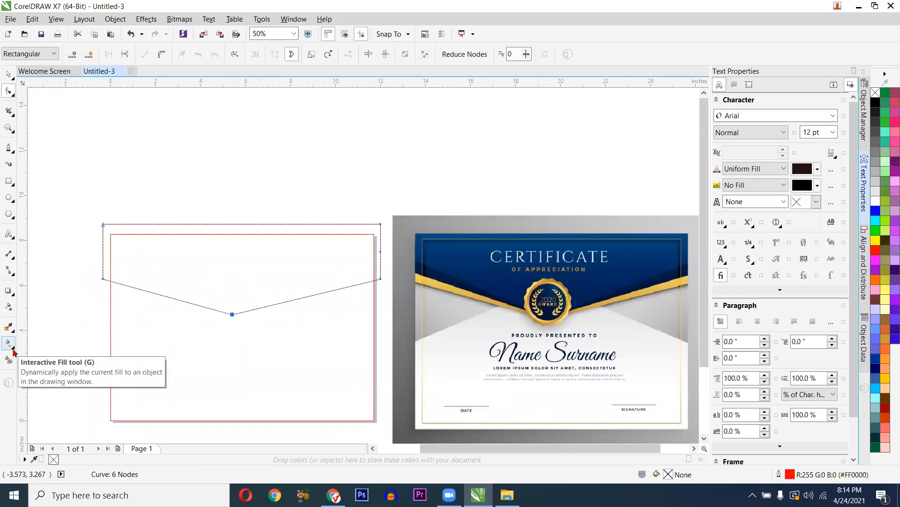
click(14, 350)
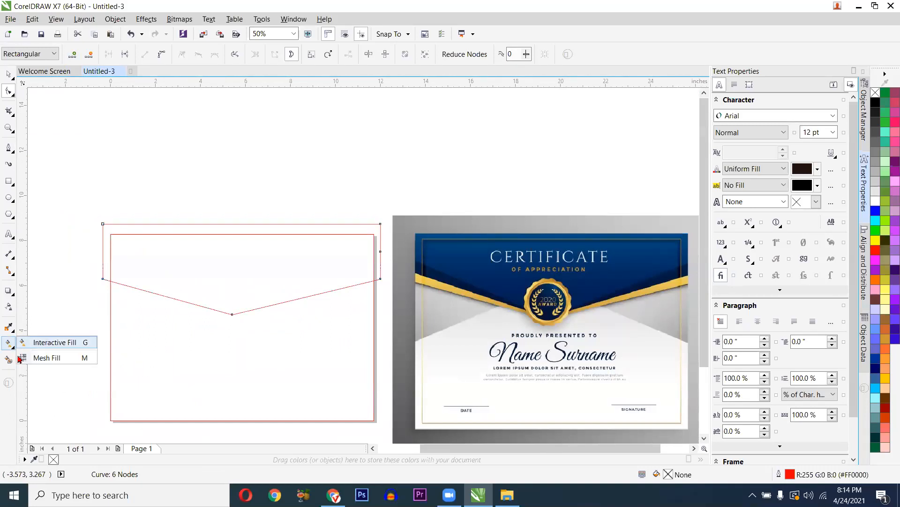
click(29, 345)
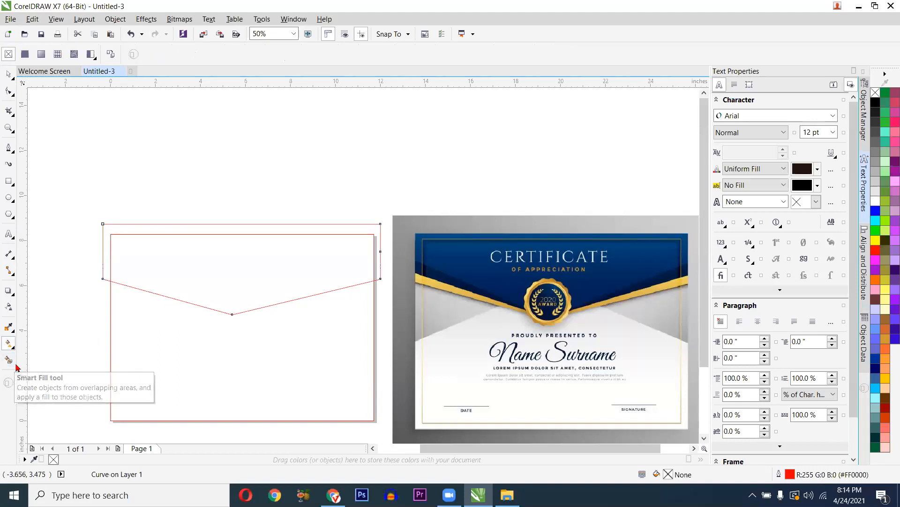
click(9, 363)
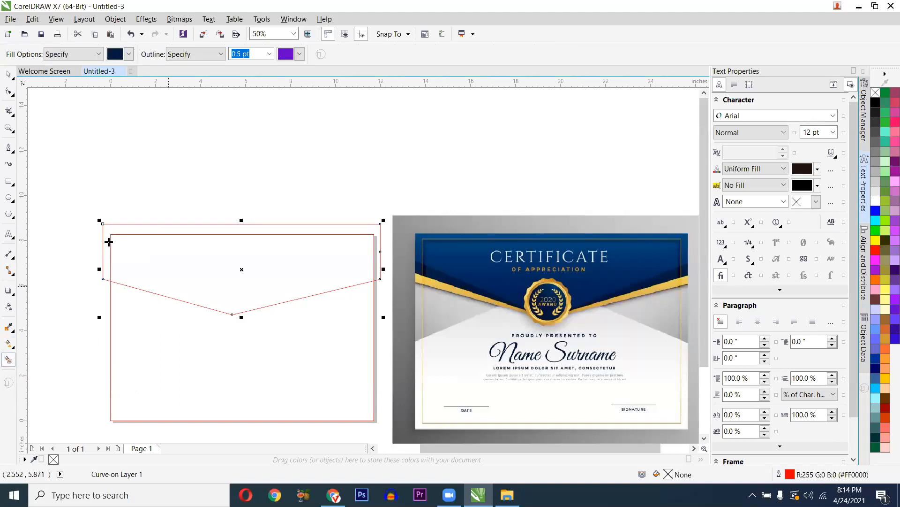
scroll(175, 243, up, 1)
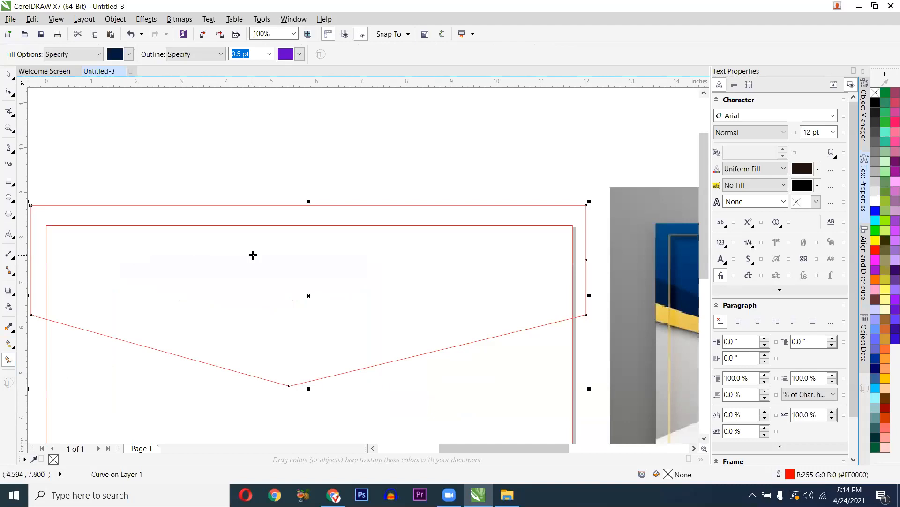
scroll(254, 255, down, 1)
click(8, 181)
drag(190, 116, 270, 186)
click(309, 187)
drag(233, 125, 328, 172)
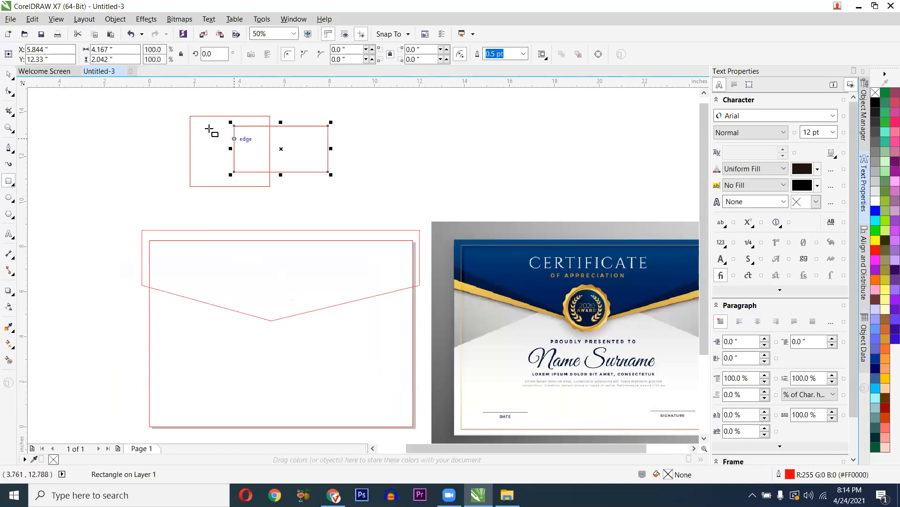
scroll(247, 121, up, 1)
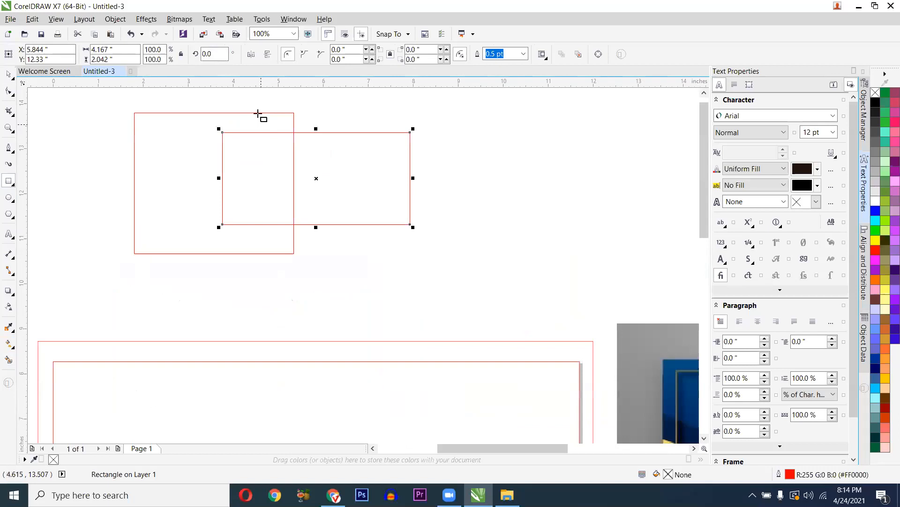
key(space)
click(233, 114)
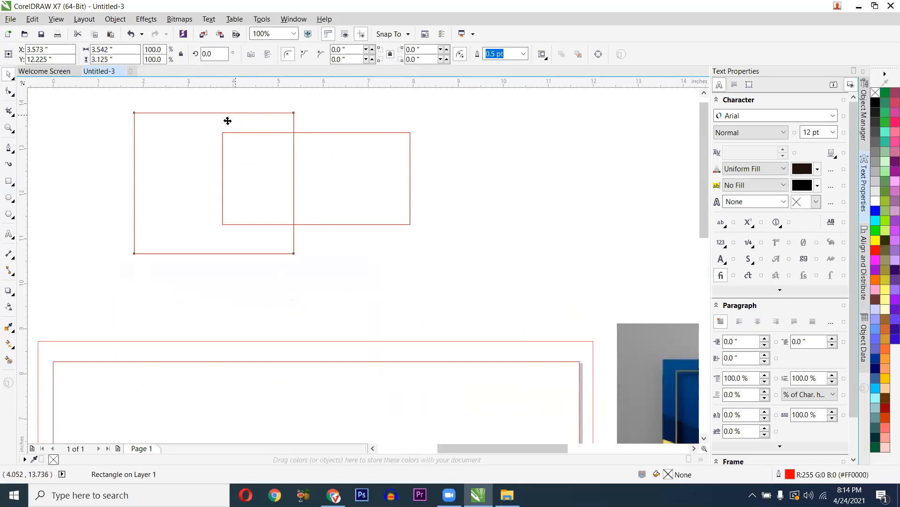
click(318, 135)
click(320, 133)
click(264, 116)
click(334, 170)
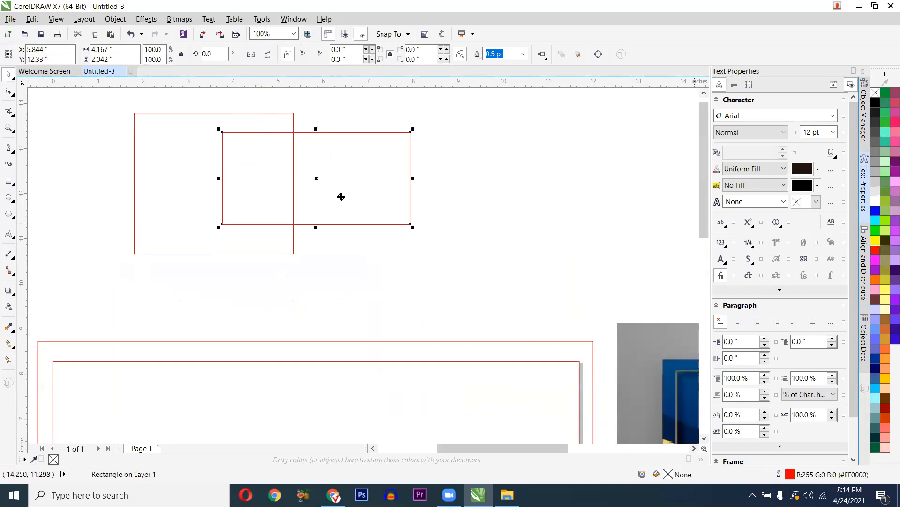
click(875, 252)
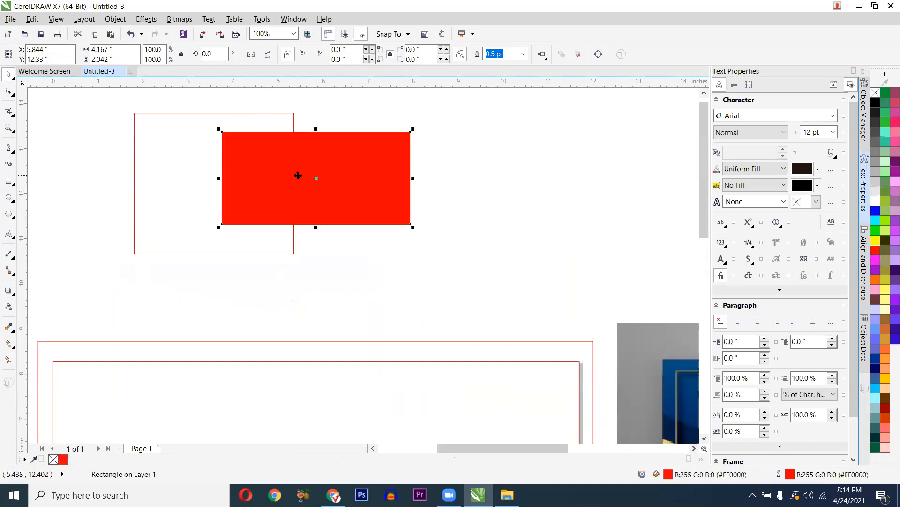
key(ctrl+z)
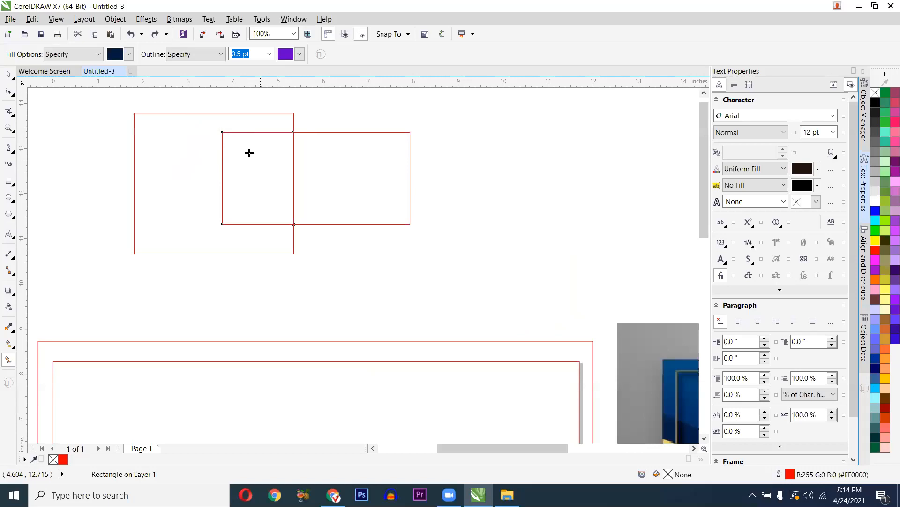
click(249, 153)
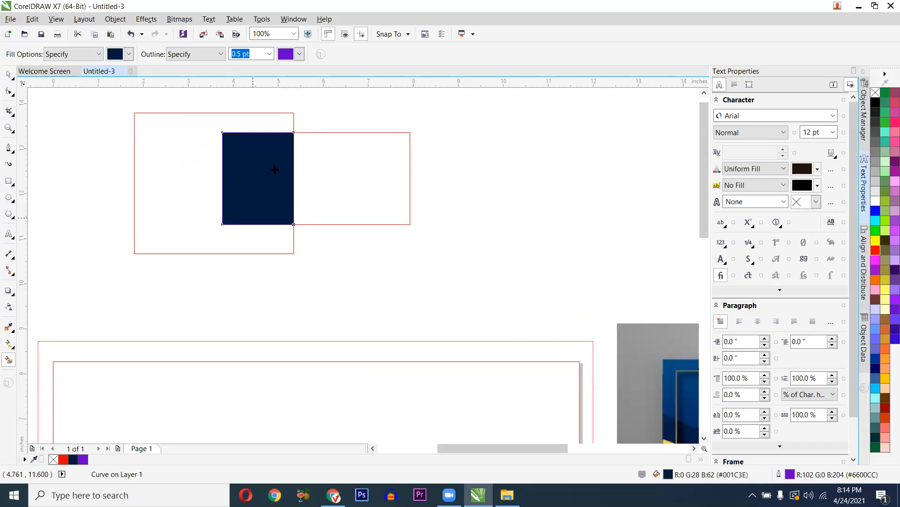
scroll(275, 169, down, 2)
key(ctrl+z)
key(Delete)
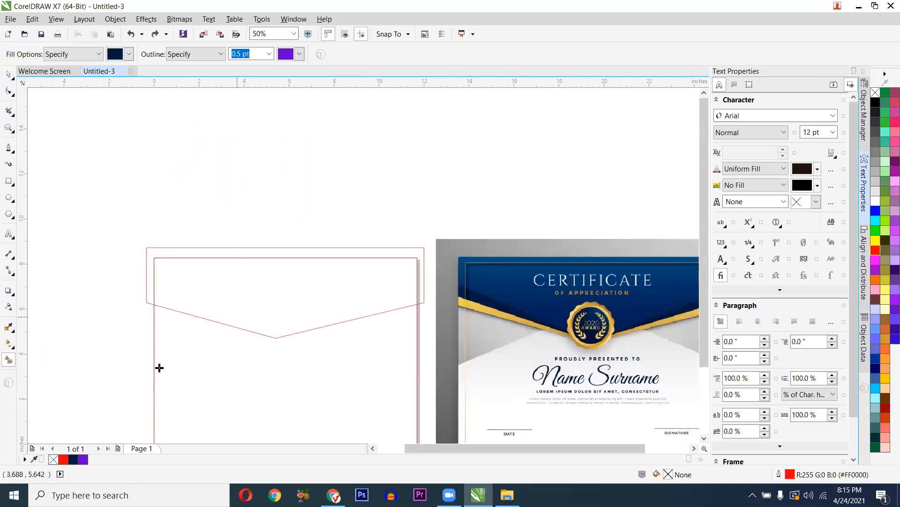
scroll(152, 279, up, 2)
scroll(149, 251, down, 2)
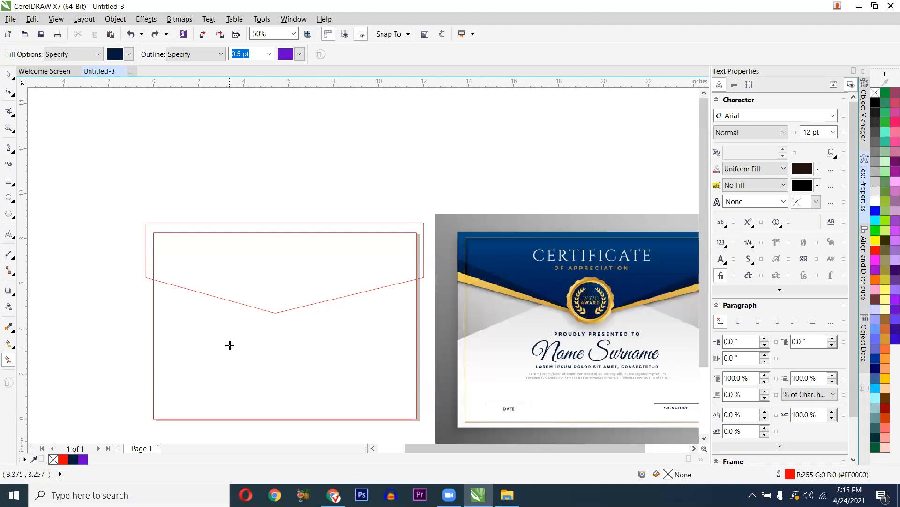
- Undo the V point on the header outline, restoring a straight four-node bottom edge
key(F10)
click(261, 311)
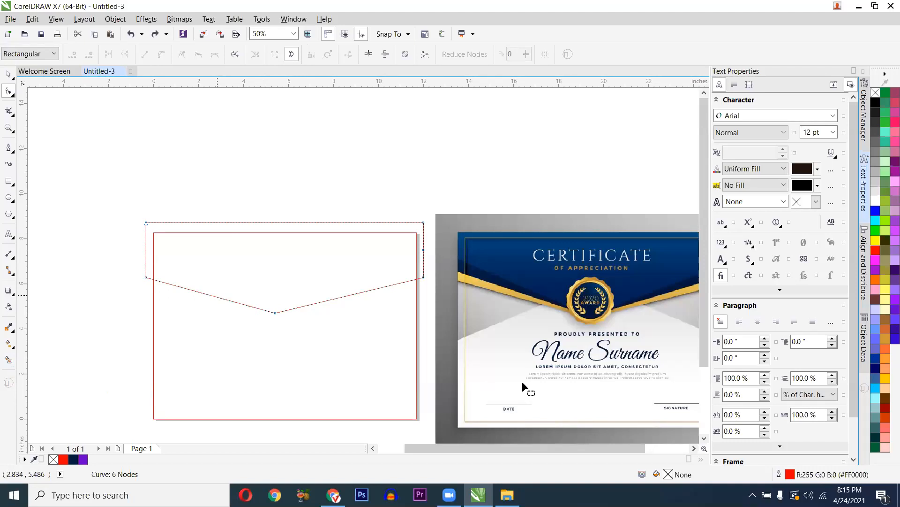
scroll(223, 305, up, 1)
drag(63, 237, 638, 327)
key(ctrl+z)
key(ctrl+z)
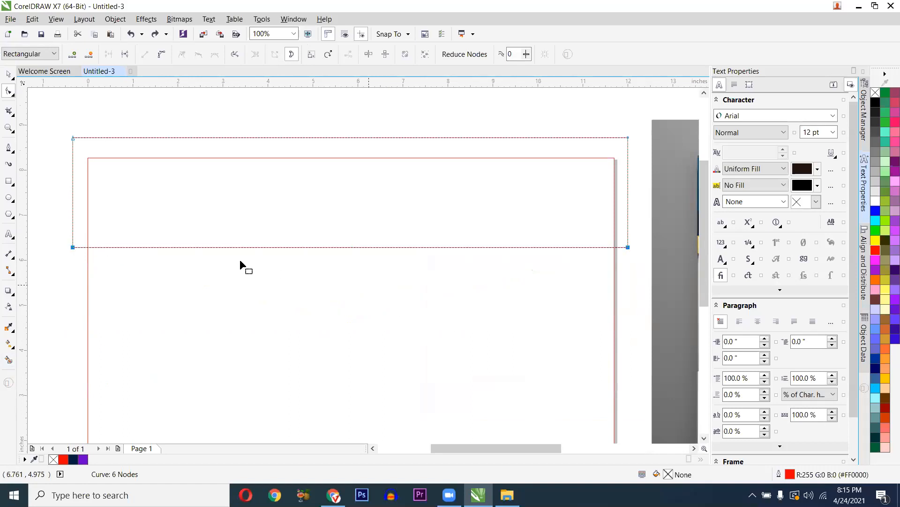
- Marquee-select the header outline's two bottom corner nodes
drag(55, 241, 629, 267)
drag(60, 238, 75, 253)
drag(640, 240, 617, 252)
drag(352, 288, 66, 254)
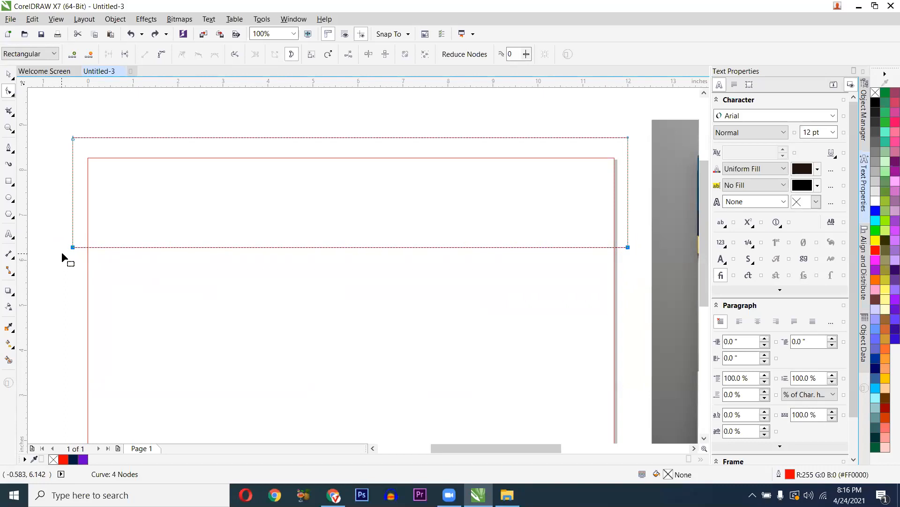
click(13, 96)
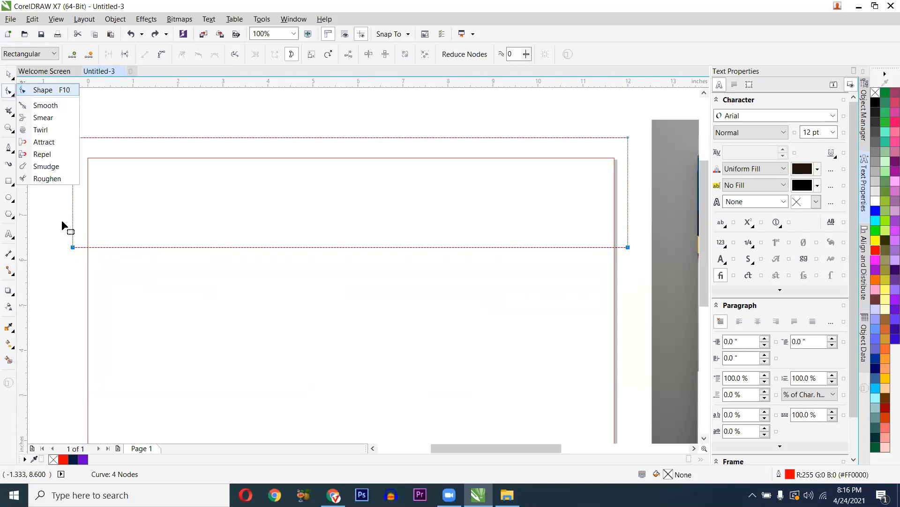
click(68, 235)
drag(62, 229, 634, 253)
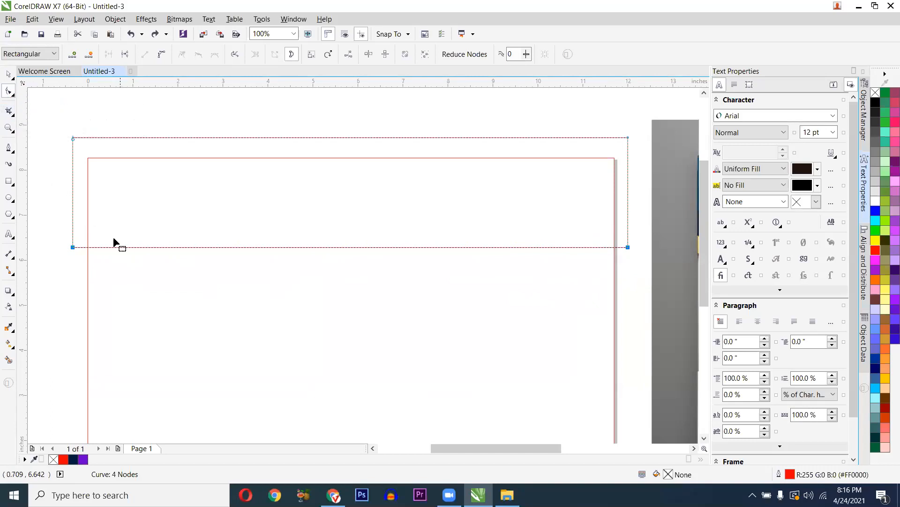
drag(58, 240, 569, 284)
- Add midpoint nodes to the header outline's selected bottom segments
click(75, 58)
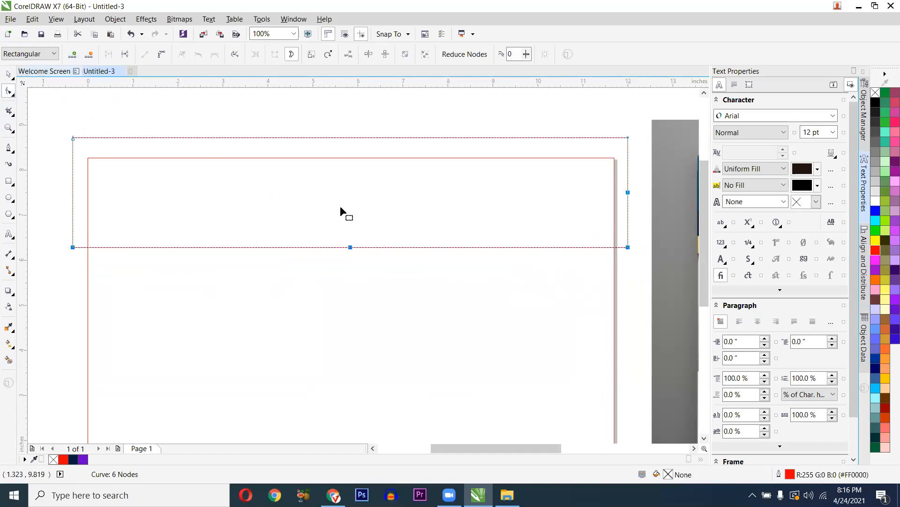
click(634, 190)
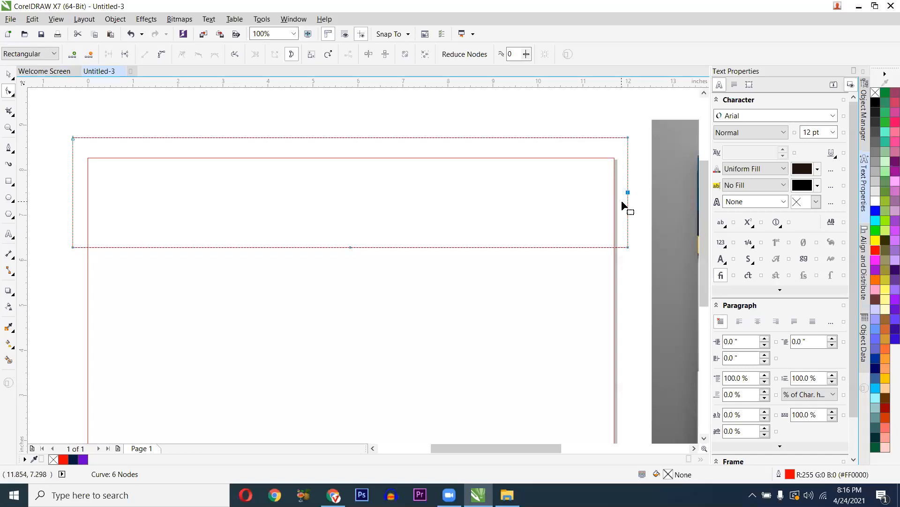
key(Delete)
key(ctrl+z)
key(ctrl+z)
drag(58, 241, 639, 275)
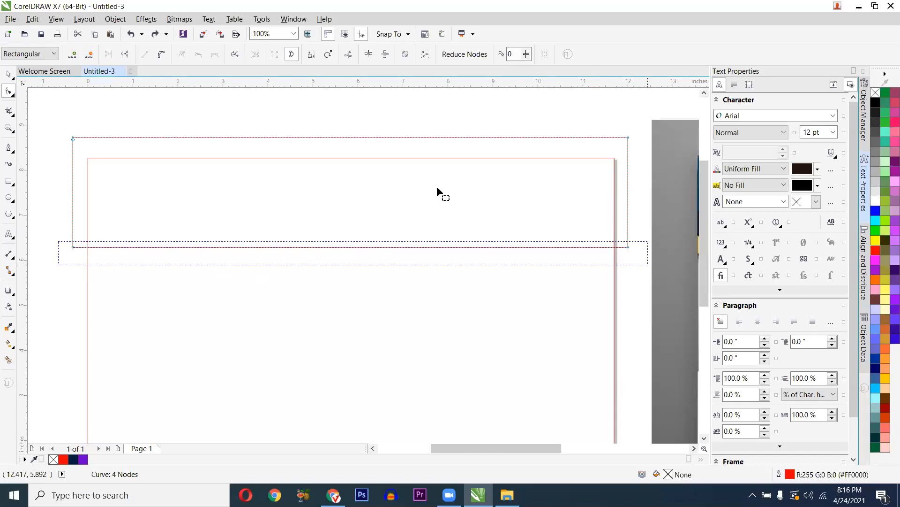
click(72, 55)
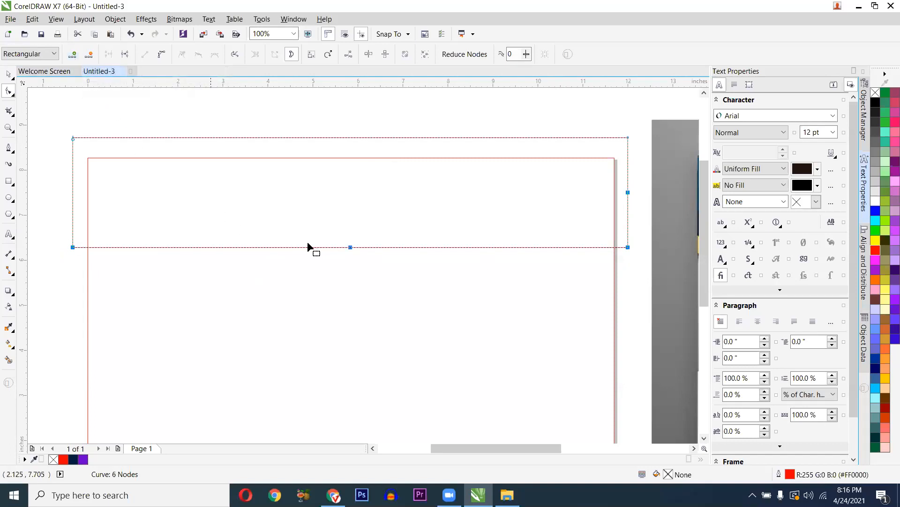
- Drag the bottom midpoint node straight down to form the central V point
click(348, 249)
click(354, 250)
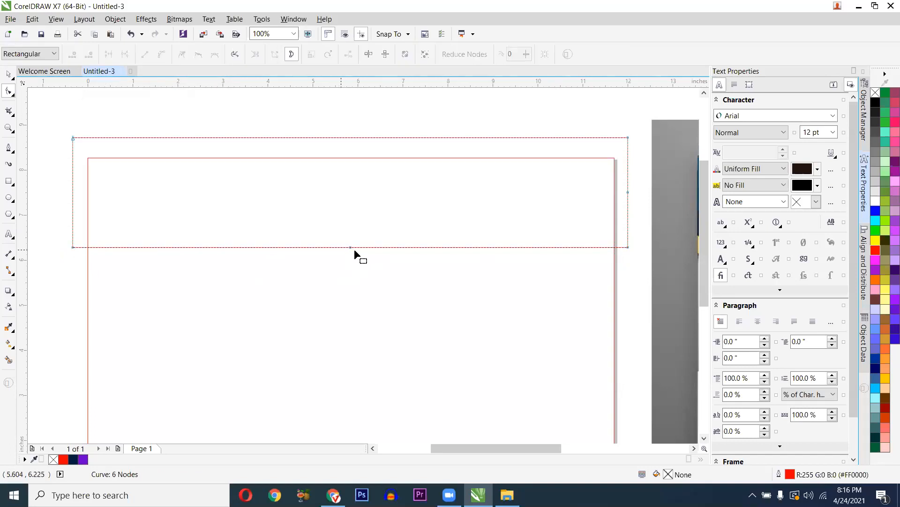
drag(349, 249, 340, 327)
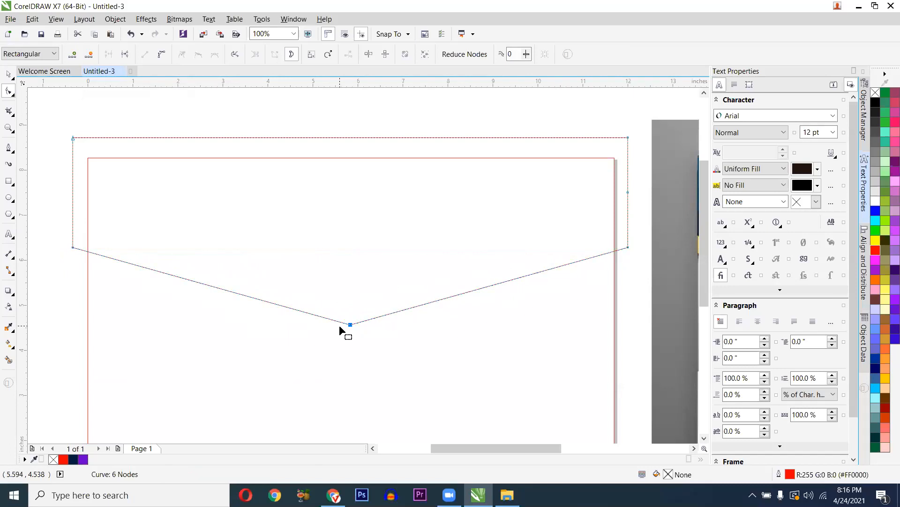
scroll(337, 329, down, 2)
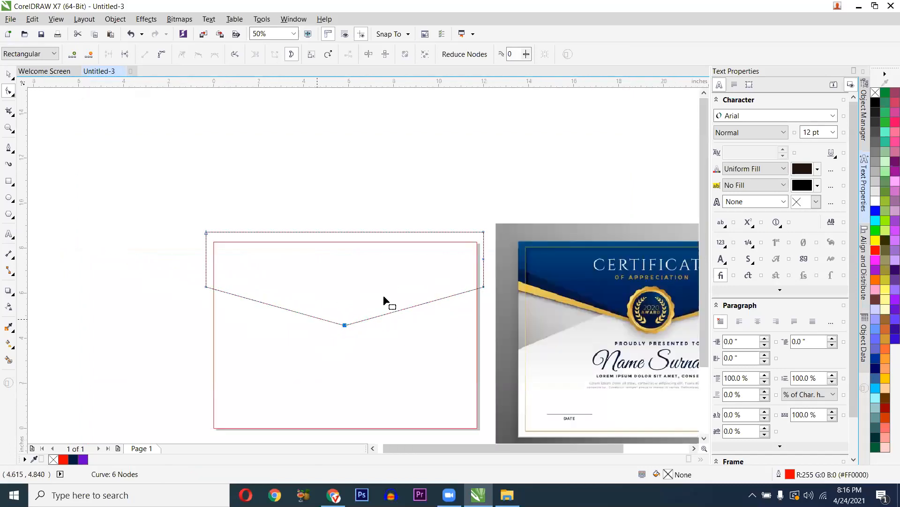
drag(356, 294, 330, 295)
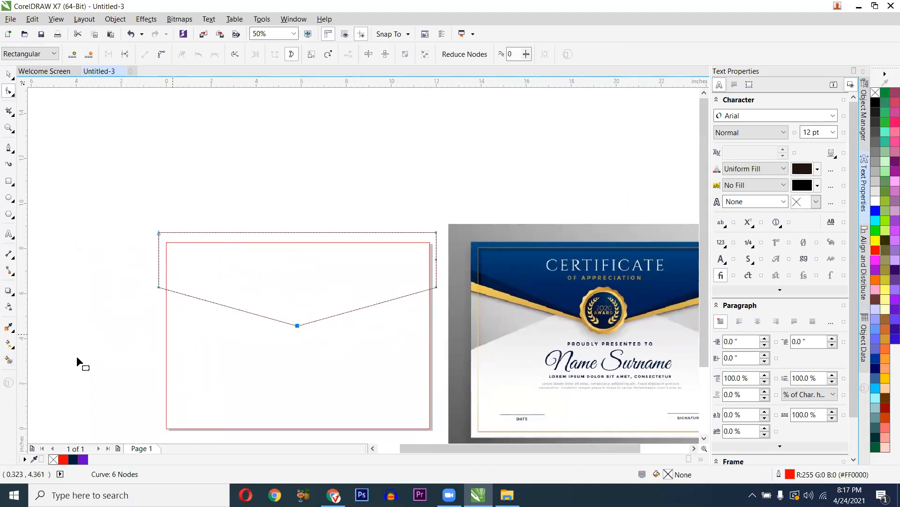
click(9, 360)
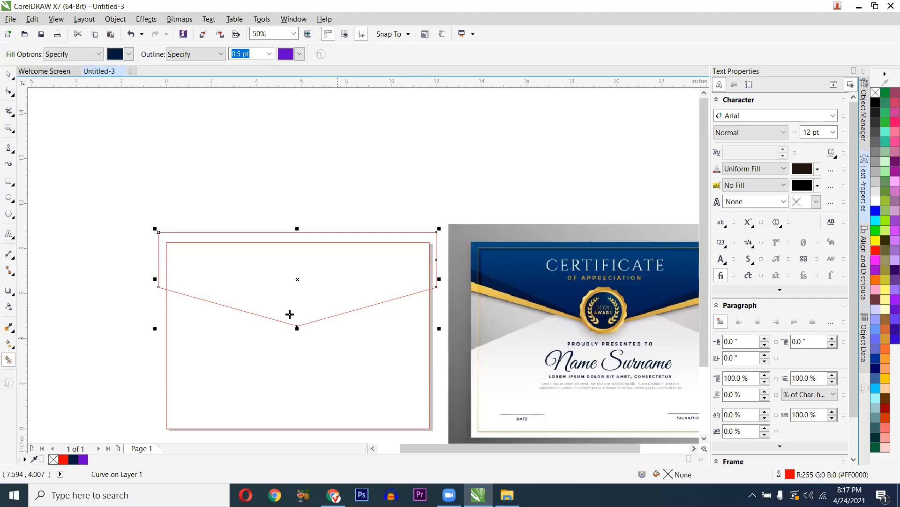
scroll(288, 301, up, 1)
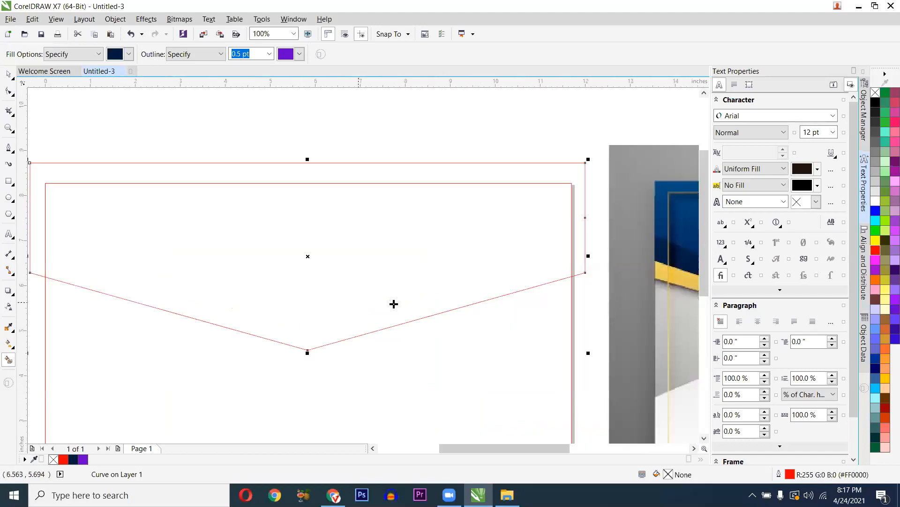
scroll(394, 303, down, 1)
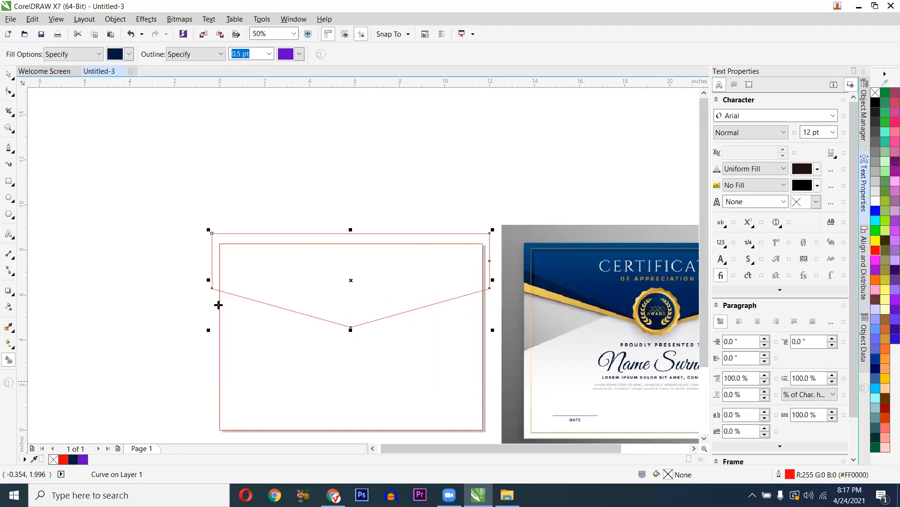
drag(235, 302, 154, 289)
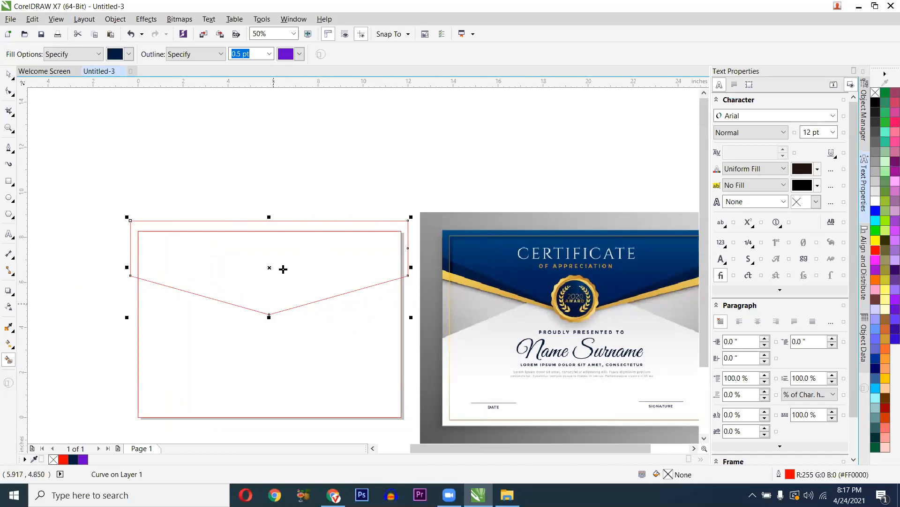
key(space)
click(352, 273)
click(359, 344)
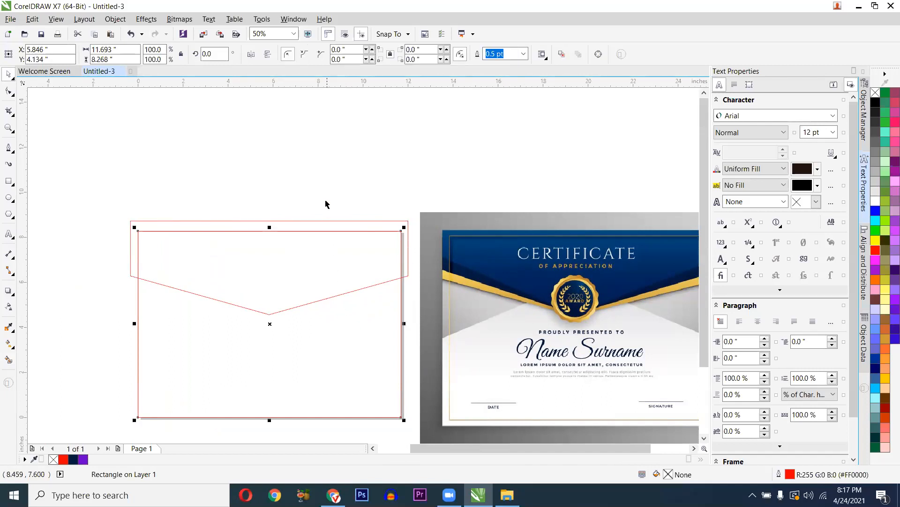
click(317, 239)
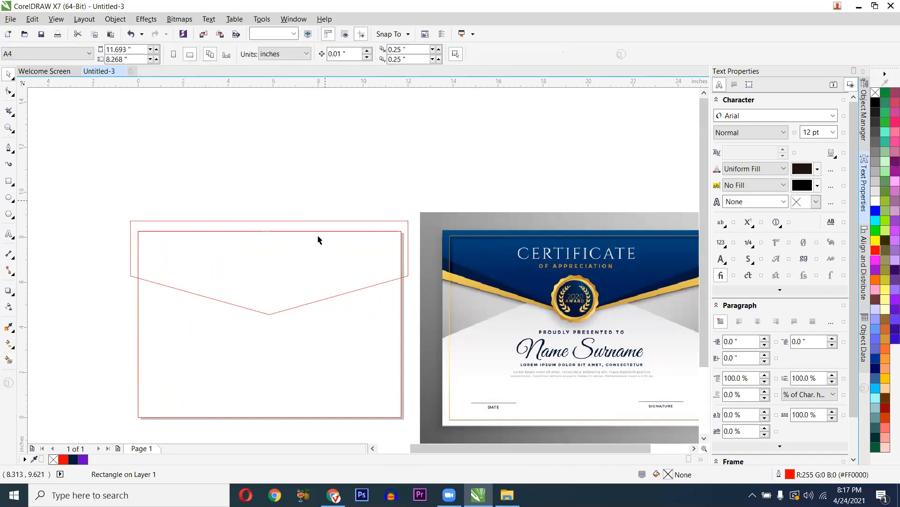
shift+click(328, 332)
click(228, 252)
scroll(226, 251, up, 1)
scroll(226, 251, down, 1)
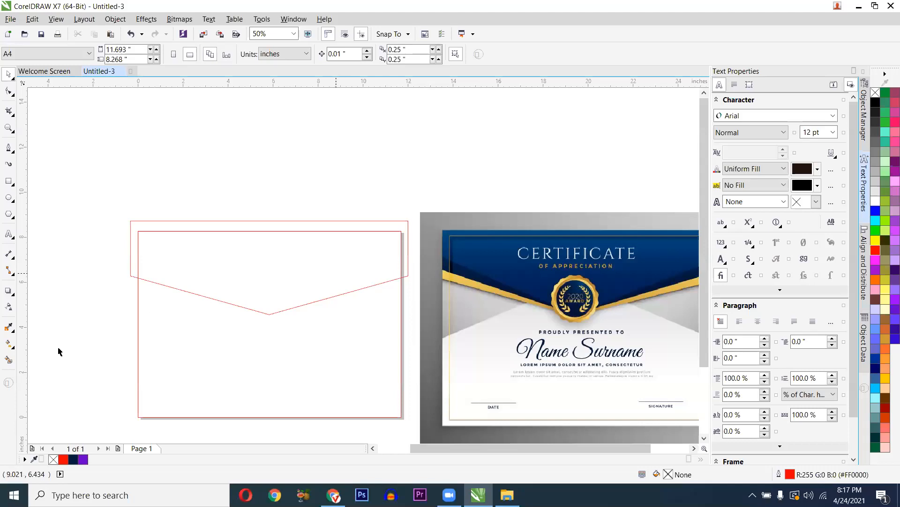
- Smart Fill the region above the V outline with navy #001C3E
click(8, 361)
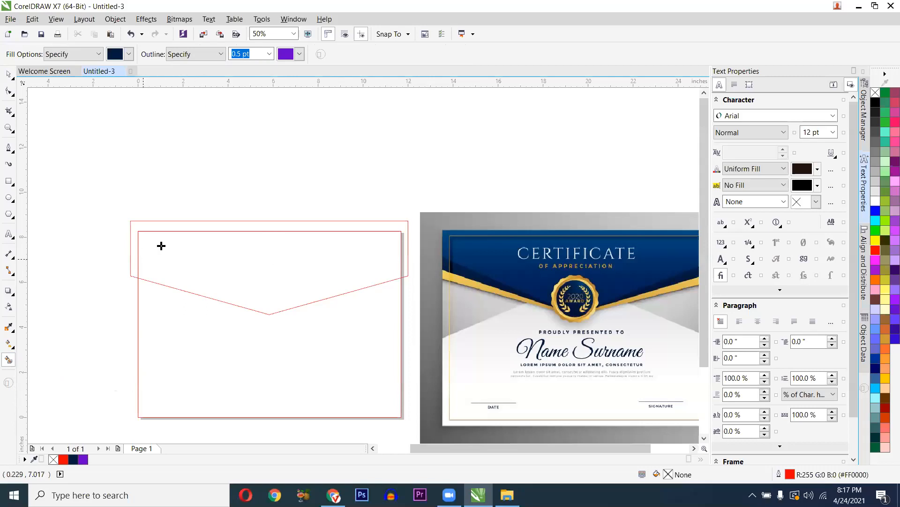
scroll(188, 268, up, 2)
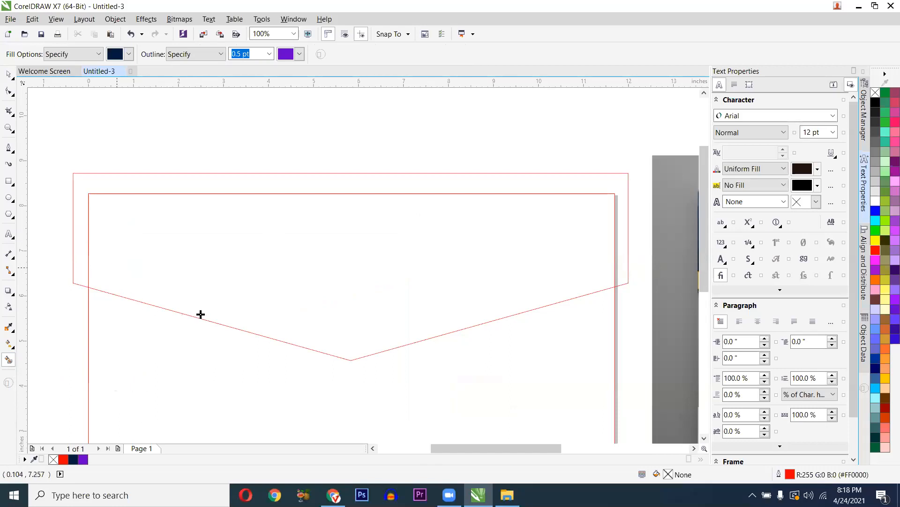
click(229, 267)
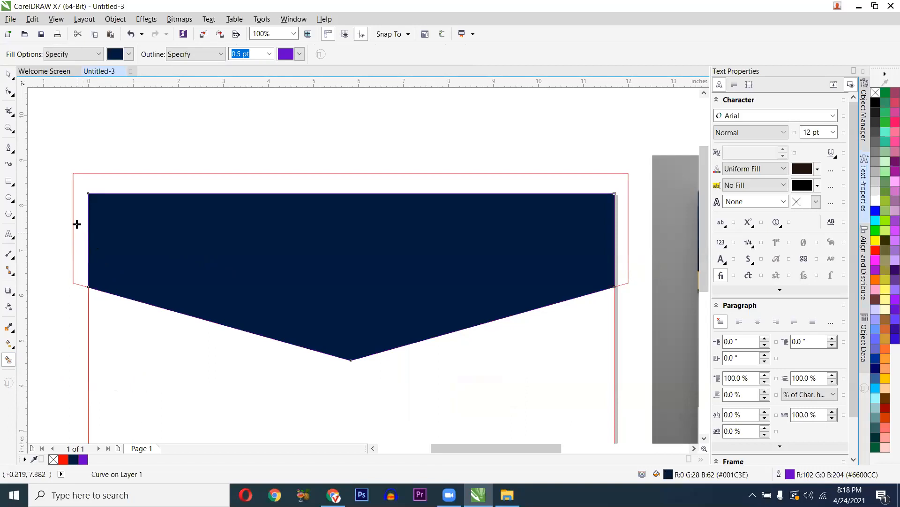
key(space)
click(73, 211)
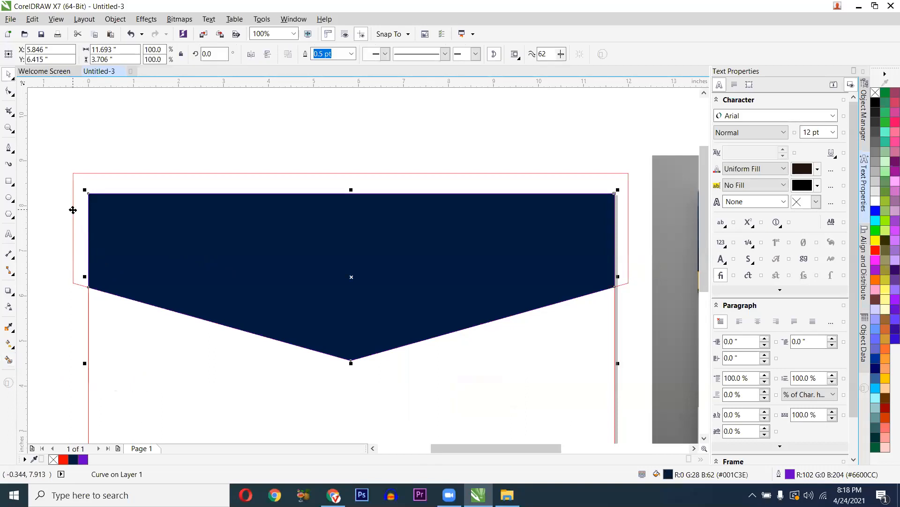
click(74, 213)
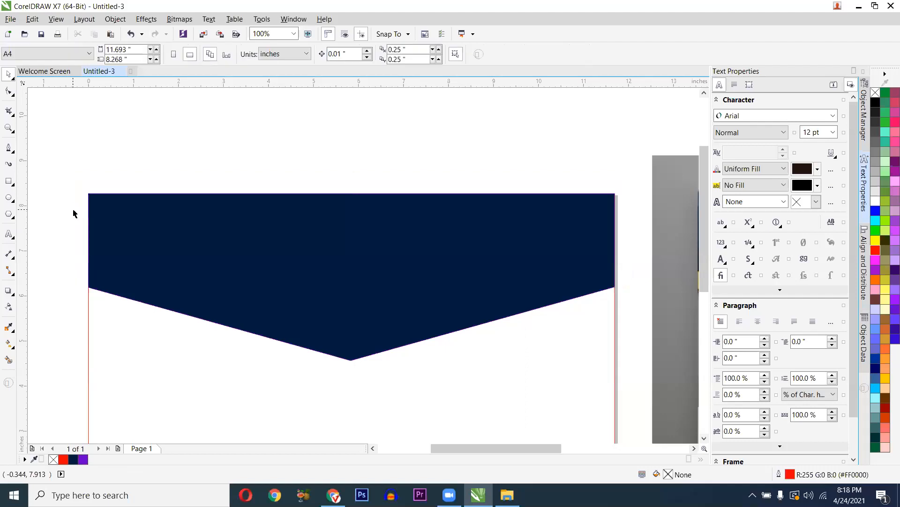
- Pull the red V outline off the navy header and delete it
click(89, 227)
scroll(89, 227, down, 3)
drag(164, 246, 166, 189)
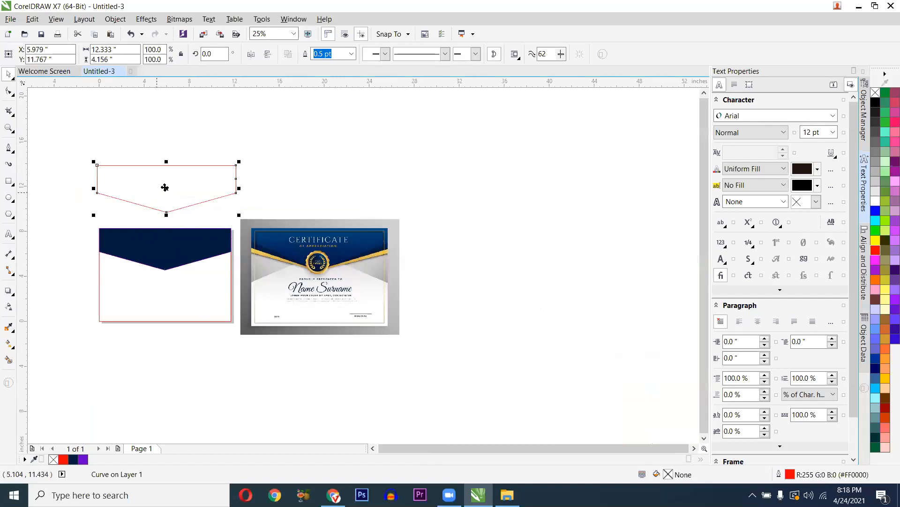
click(139, 299)
drag(120, 296, 41, 253)
key(ctrl+z)
click(154, 196)
key(Delete)
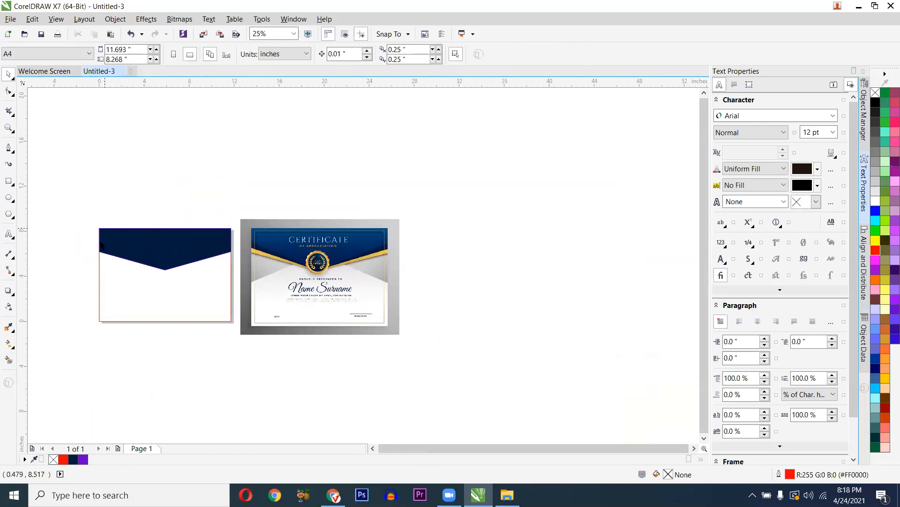
scroll(99, 245, up, 1)
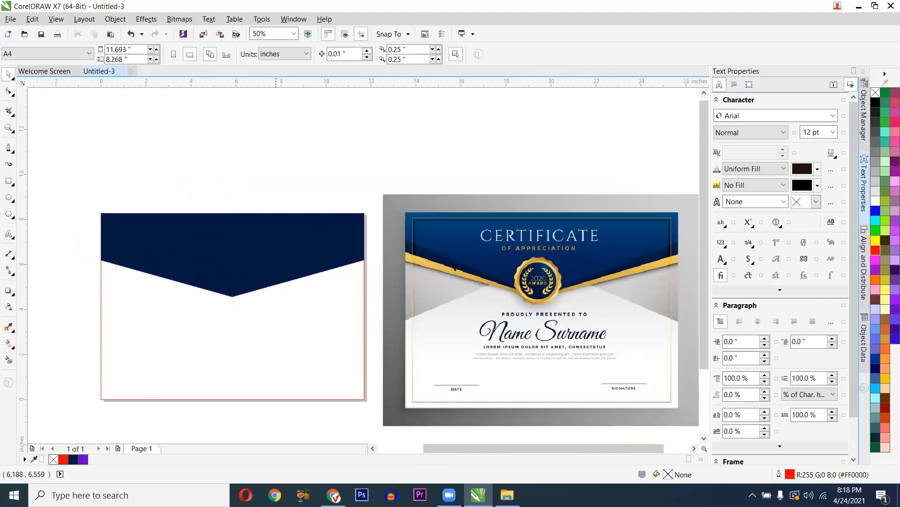
- Eyedrop the blue from the reference certificate and apply it to the V header
click(9, 328)
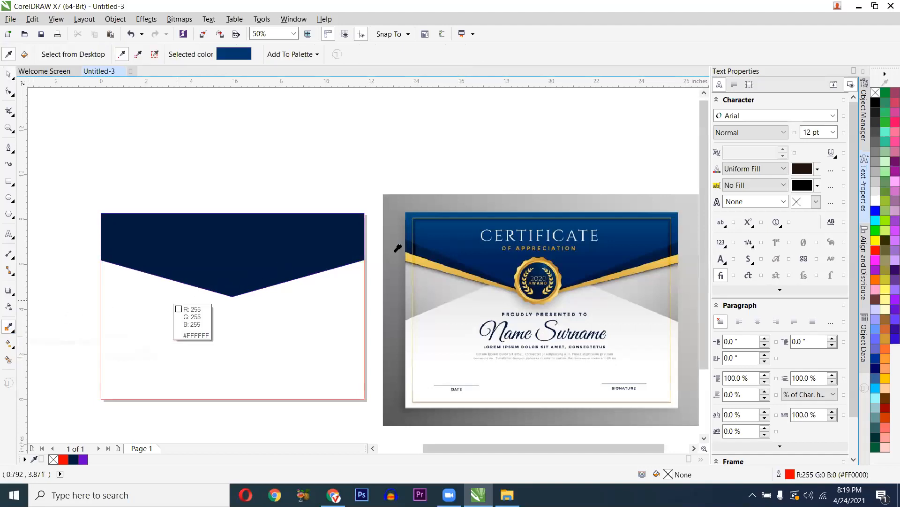
click(450, 232)
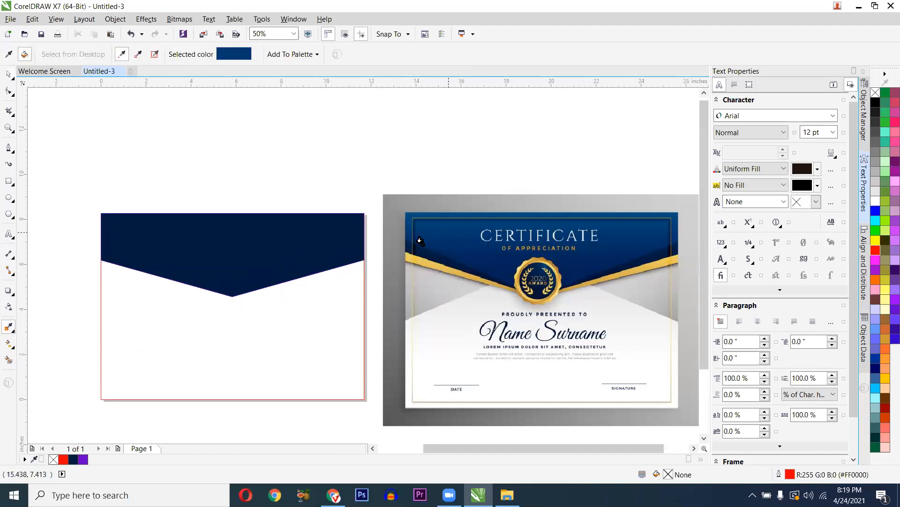
click(306, 246)
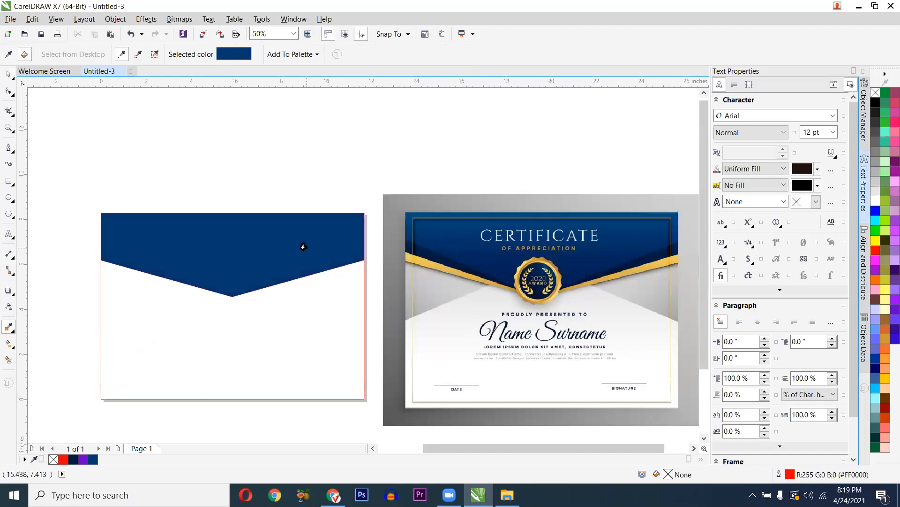
key(space)
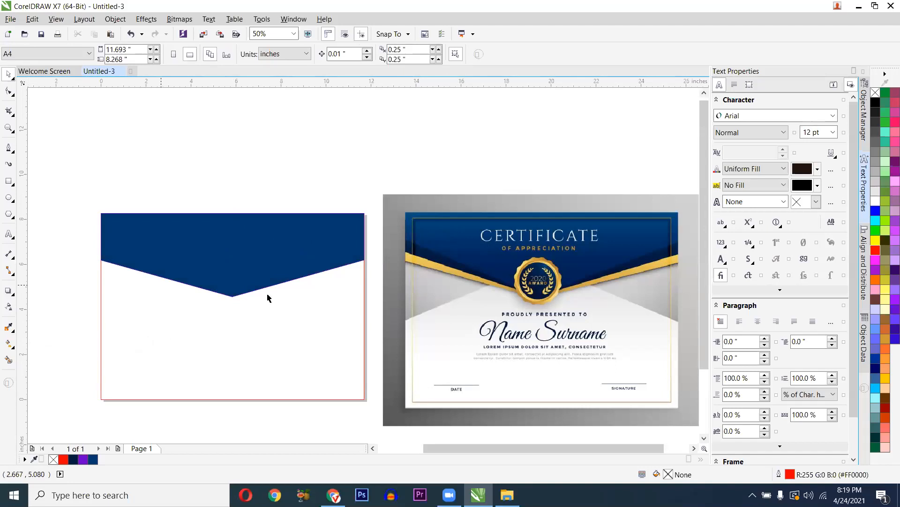
scroll(389, 227, up, 1)
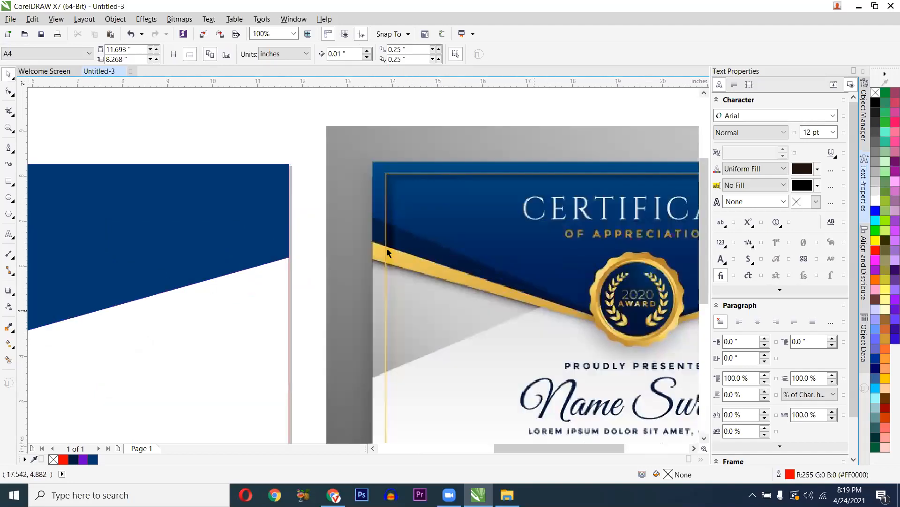
scroll(475, 275, down, 1)
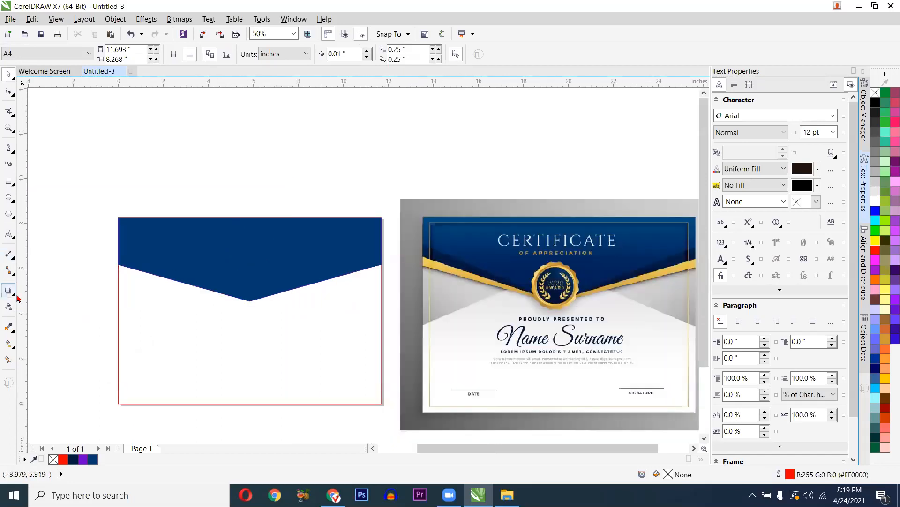
click(9, 149)
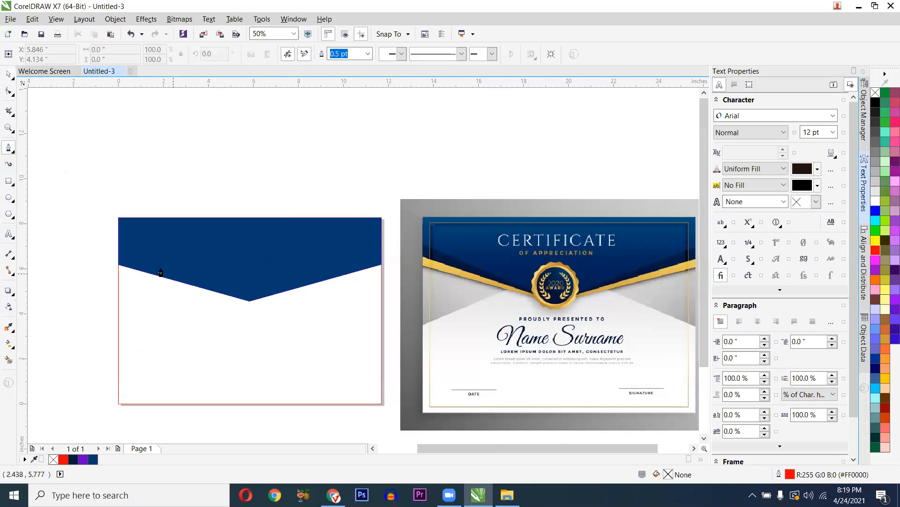
- Switch to the Pen tool and bring the header's left slope into view
click(8, 164)
click(9, 74)
key(space)
click(13, 151)
click(44, 182)
scroll(138, 268, up, 2)
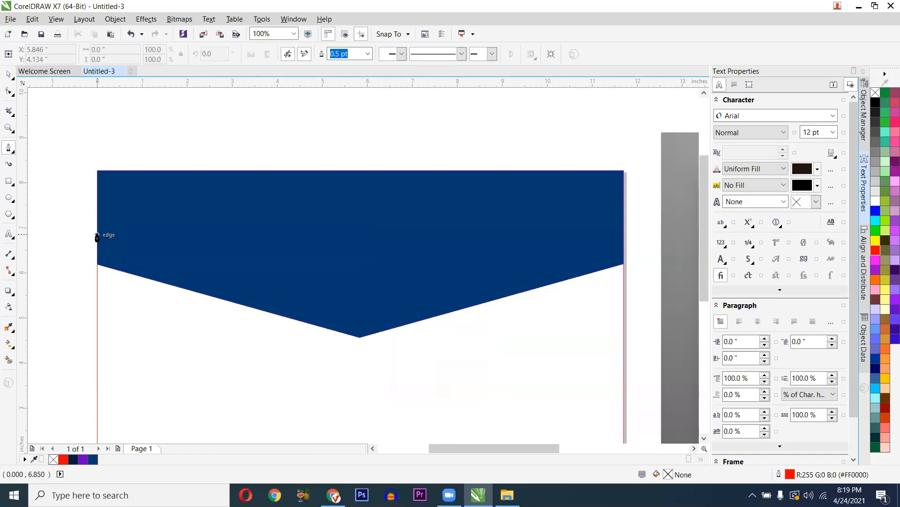
scroll(107, 261, down, 2)
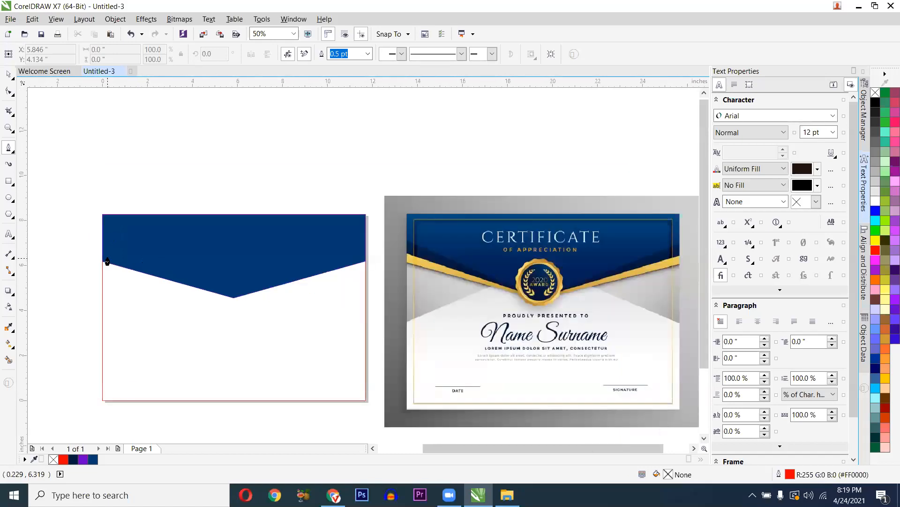
scroll(107, 261, up, 2)
scroll(107, 261, down, 2)
scroll(446, 271, up, 2)
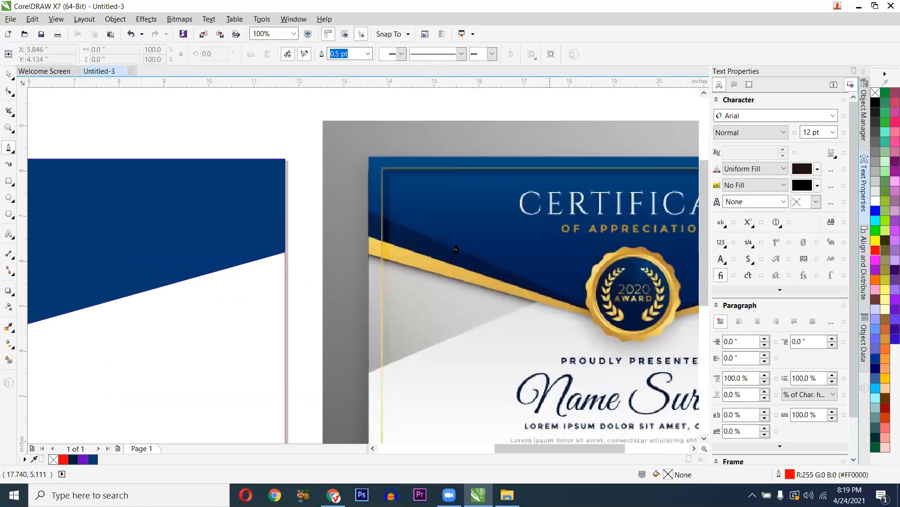
scroll(440, 278, down, 2)
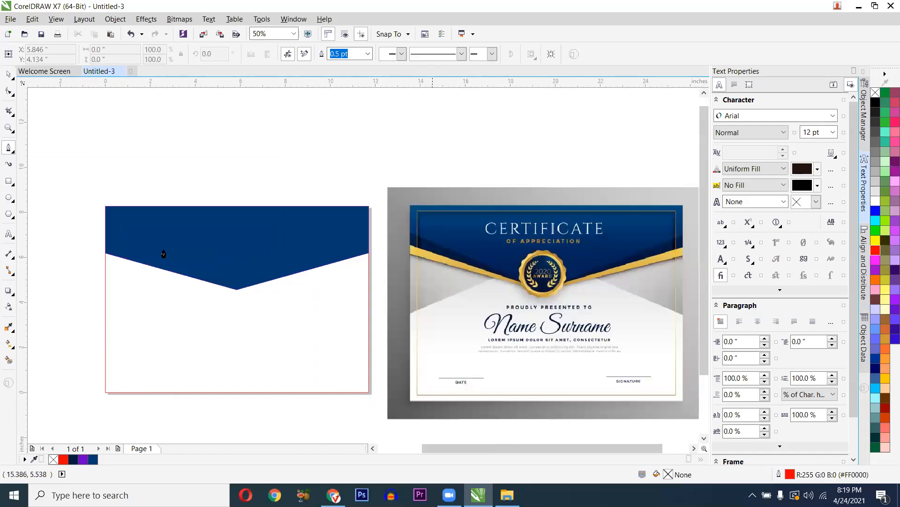
scroll(89, 233, up, 2)
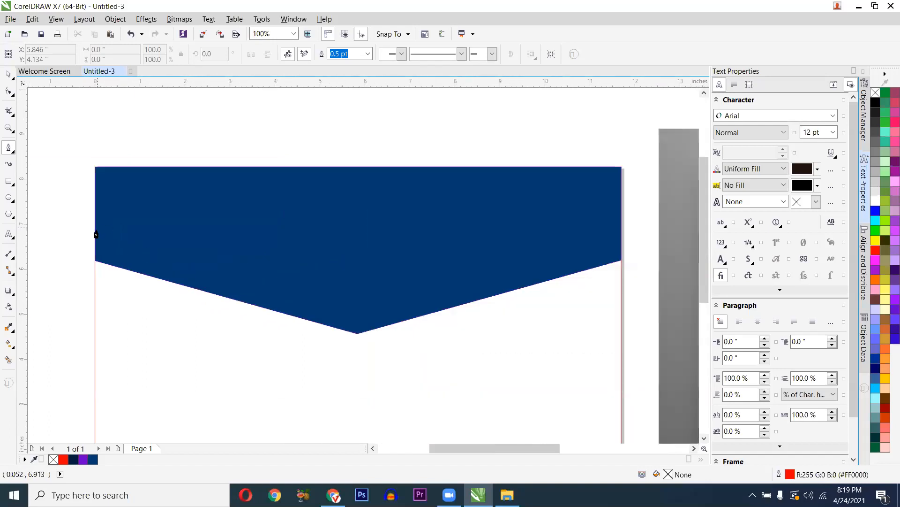
click(95, 233)
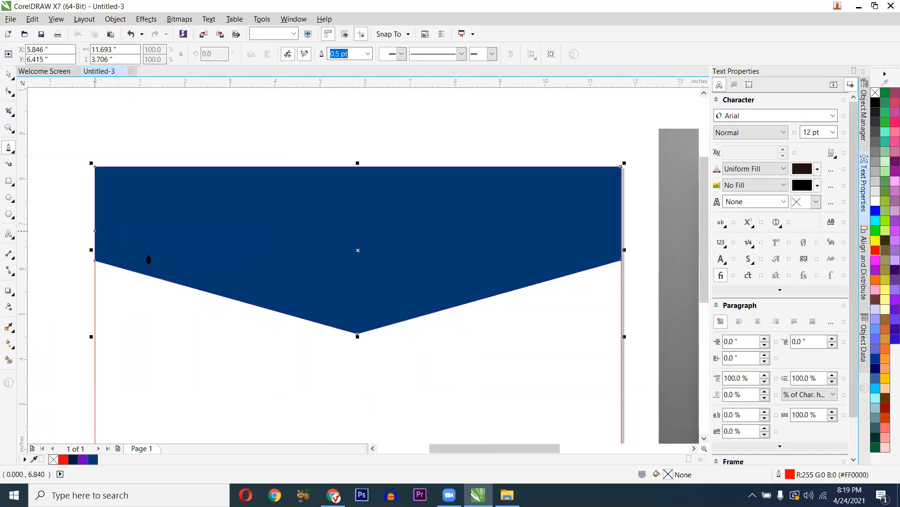
- Draw a closed thin triangle from the header's left edge down to its V point
click(90, 230)
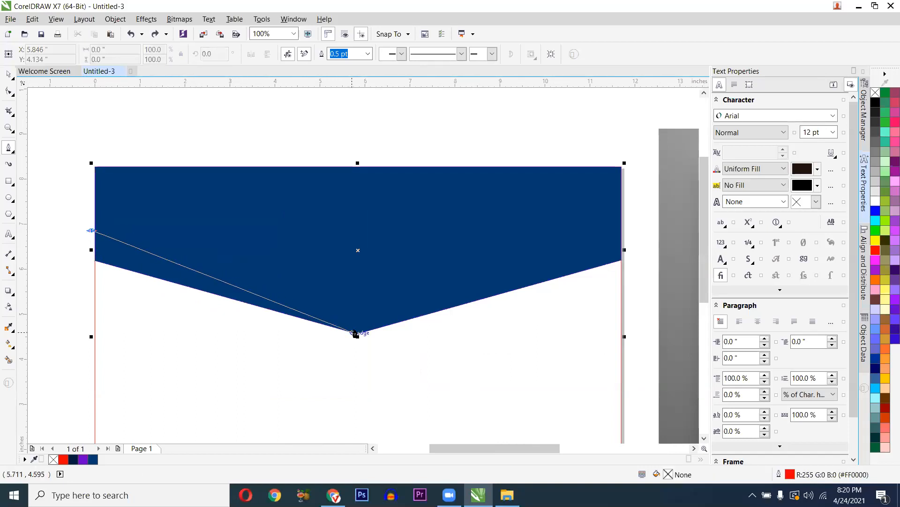
scroll(358, 336, up, 2)
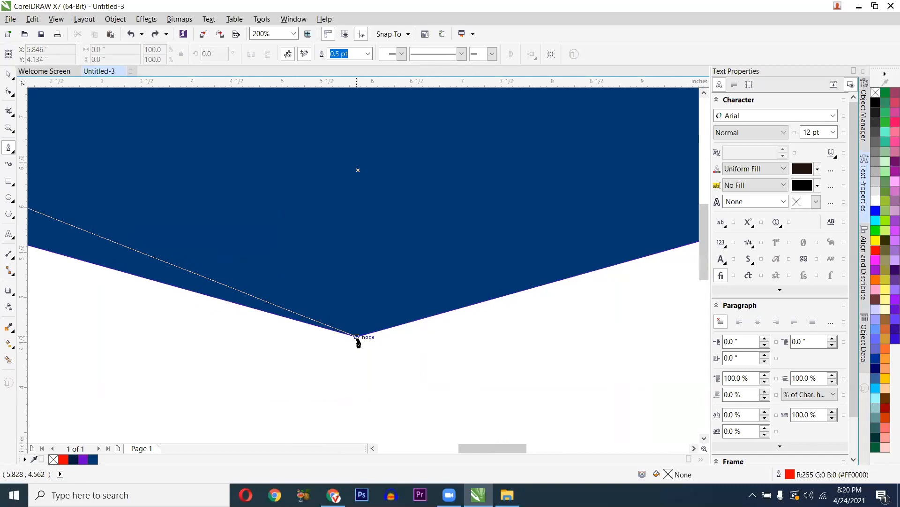
click(358, 336)
scroll(316, 342, down, 2)
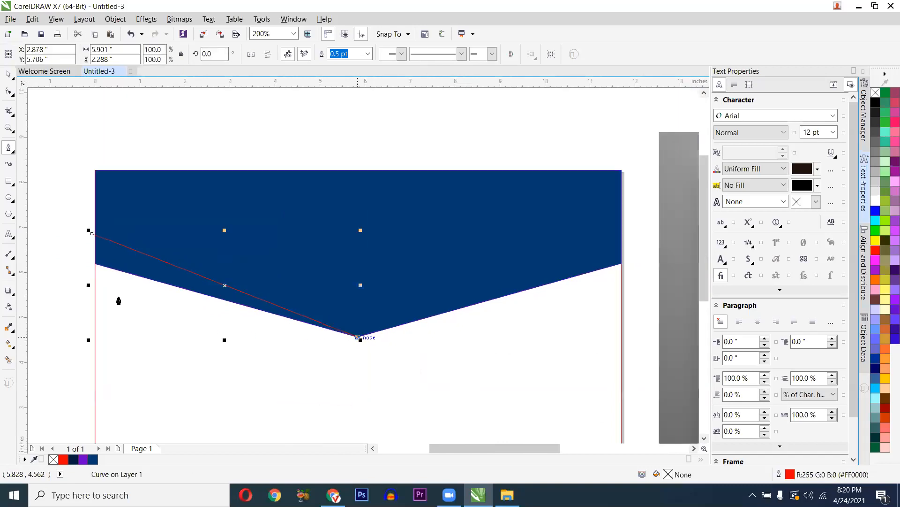
key(ctrl+z)
click(91, 230)
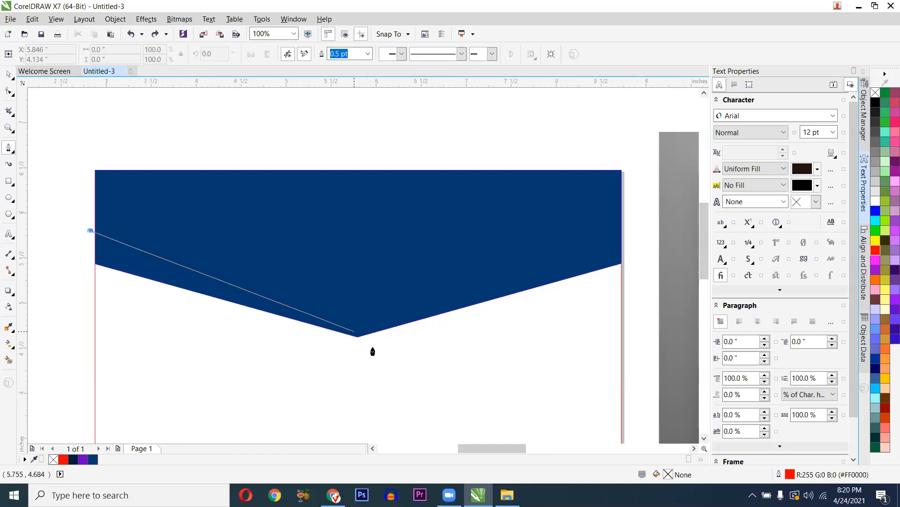
scroll(361, 343, up, 2)
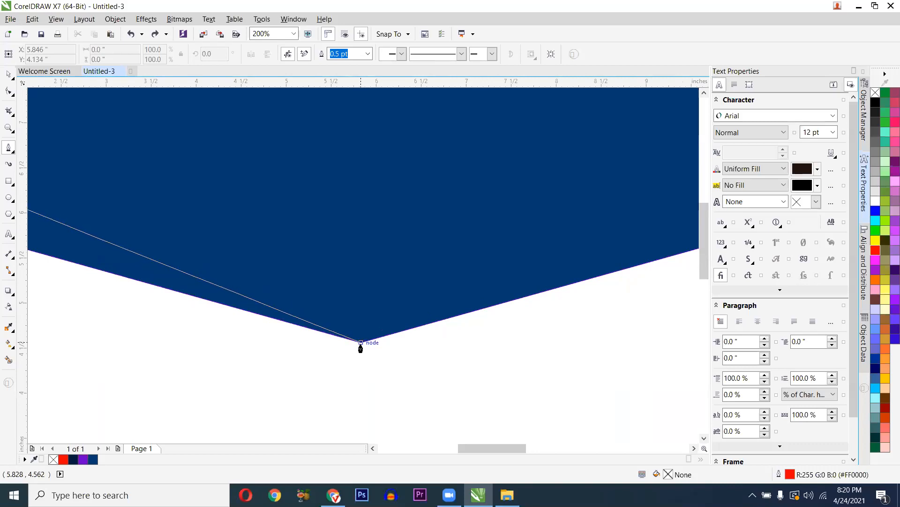
double_click(361, 344)
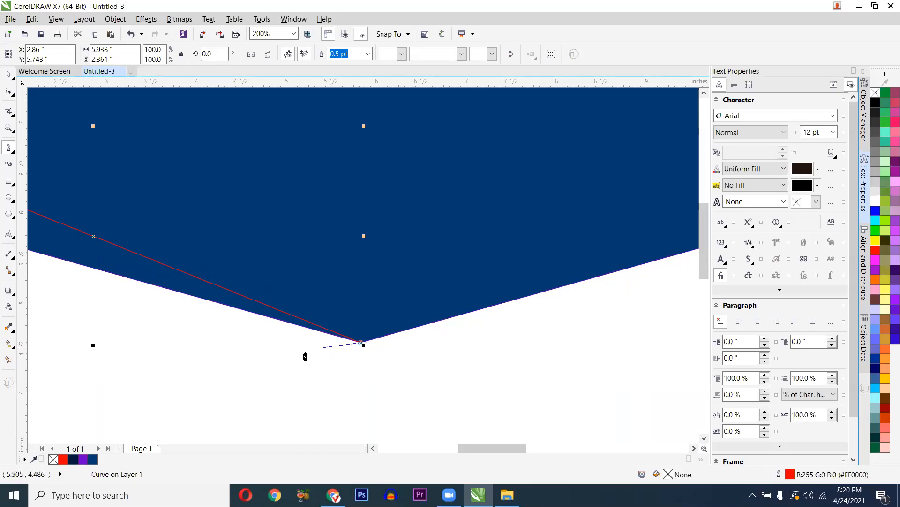
scroll(304, 353, down, 1)
scroll(120, 307, down, 1)
scroll(90, 297, up, 1)
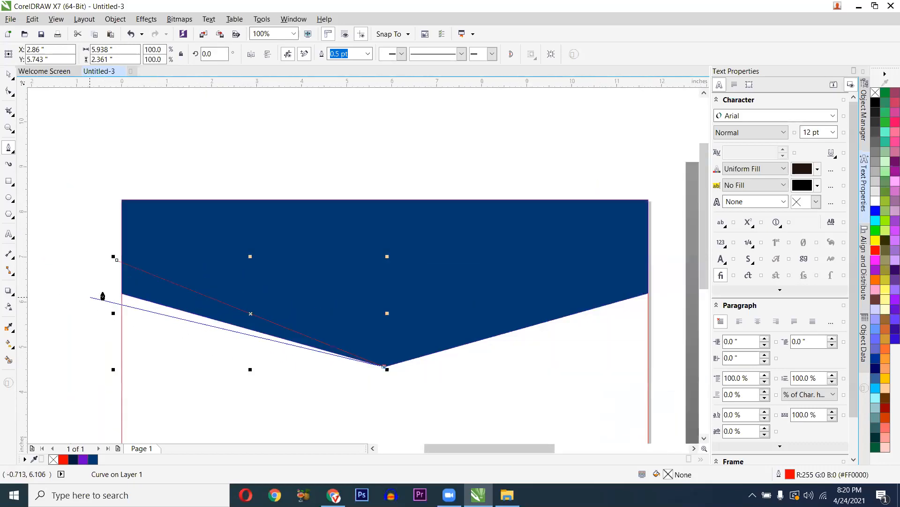
scroll(108, 294, up, 1)
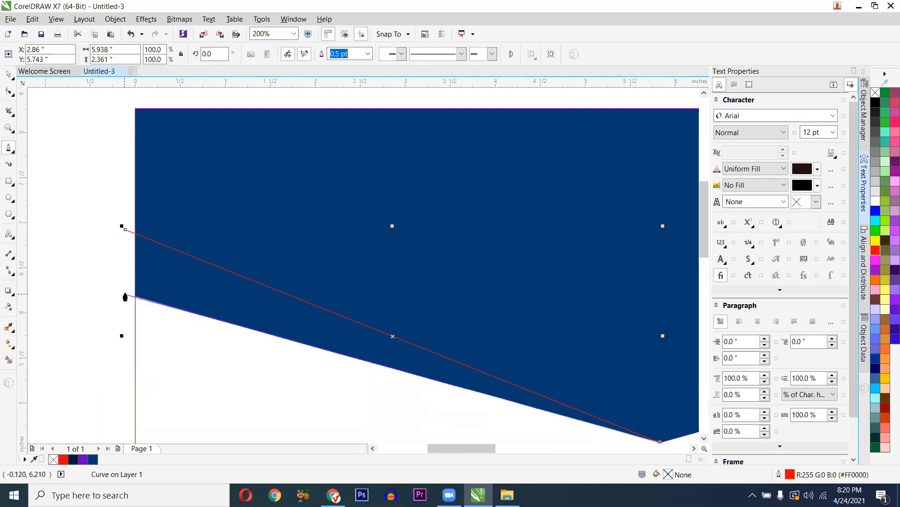
click(125, 295)
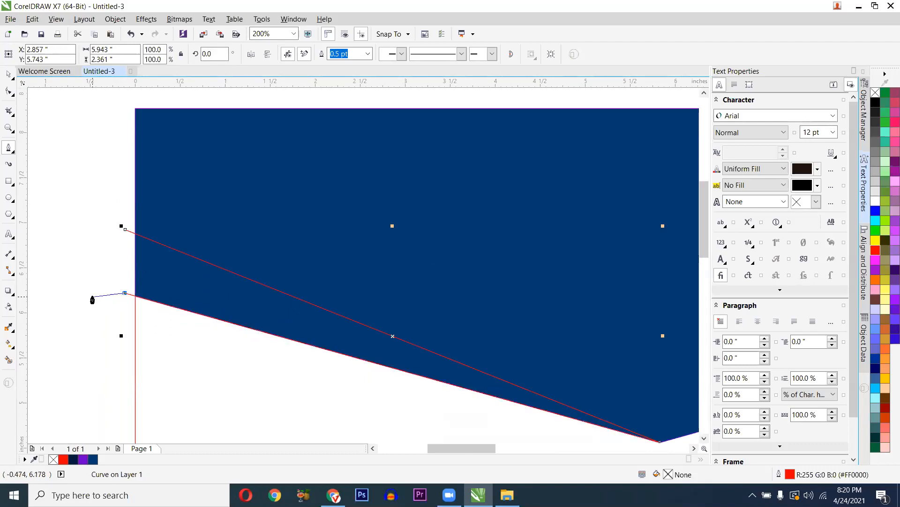
click(126, 230)
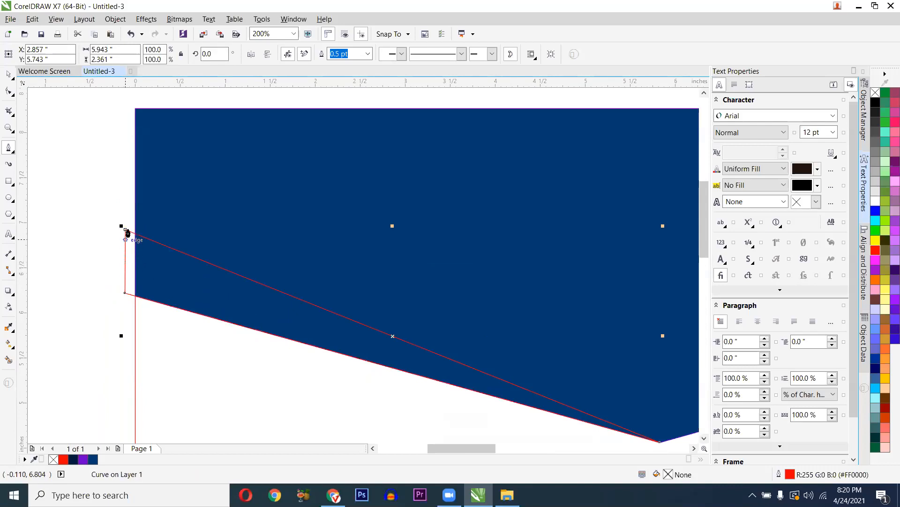
- Move the triangle off the header and back into place along the left slope
scroll(138, 246, down, 1)
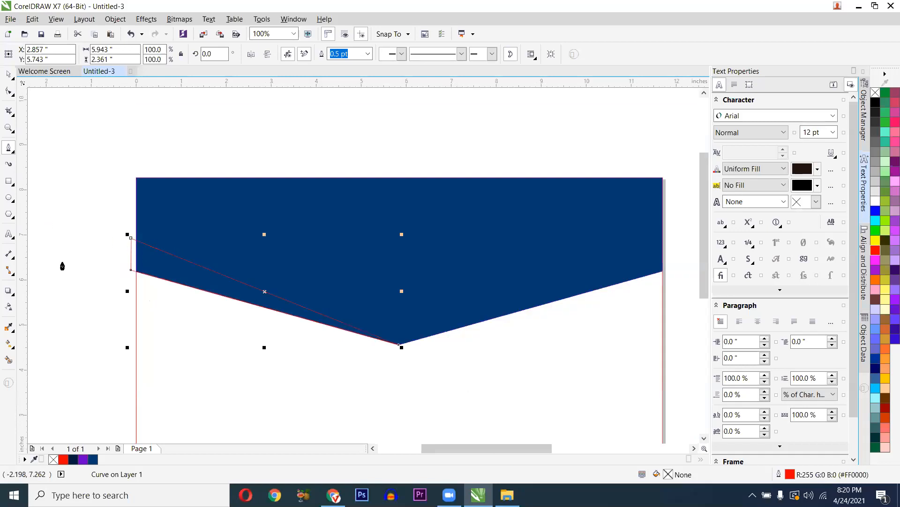
key(space)
drag(171, 241, 205, 117)
scroll(197, 166, down, 1)
scroll(204, 118, up, 1)
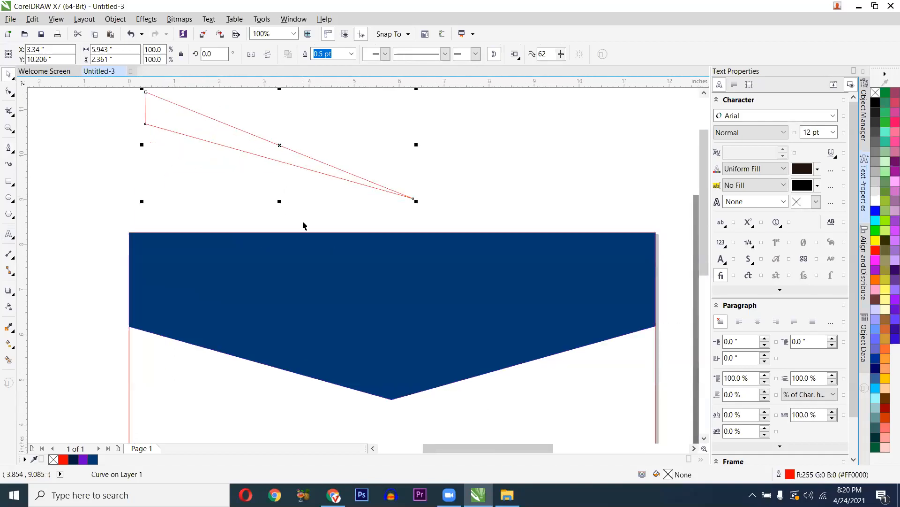
scroll(303, 206, down, 1)
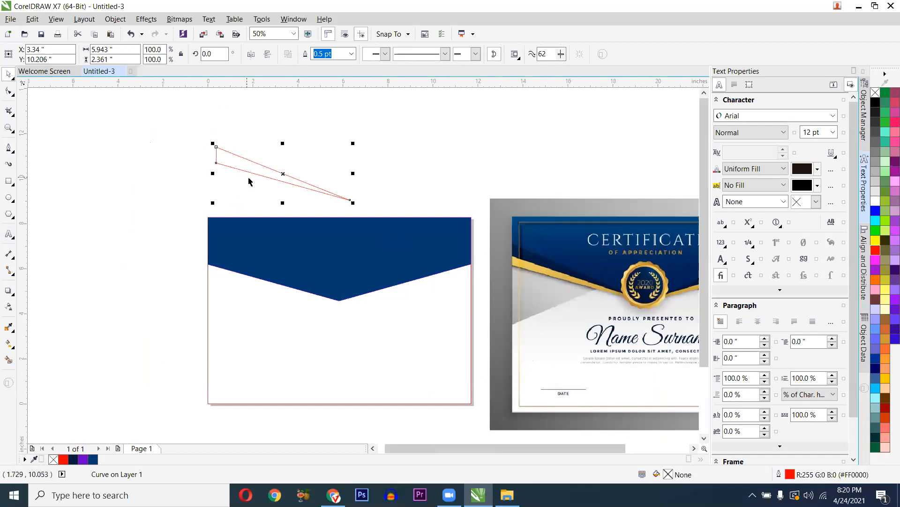
drag(246, 172, 234, 271)
scroll(234, 271, up, 1)
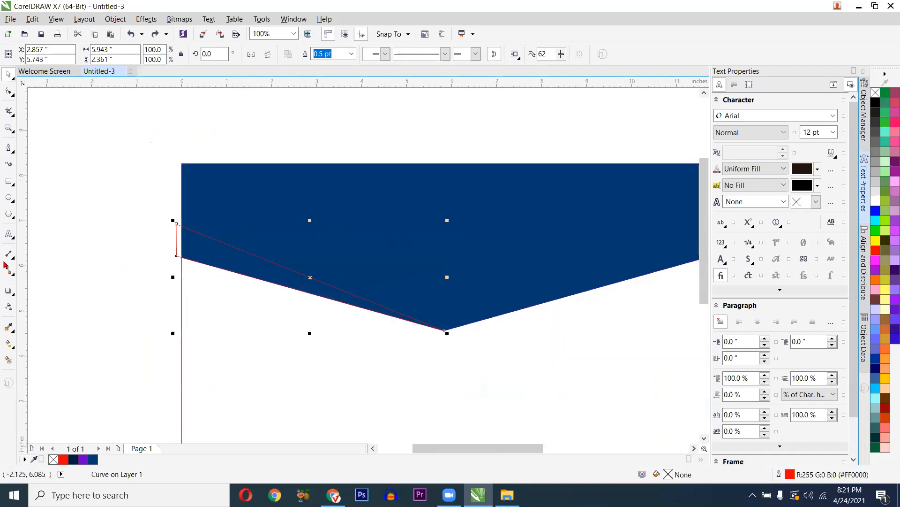
scroll(197, 302, down, 1)
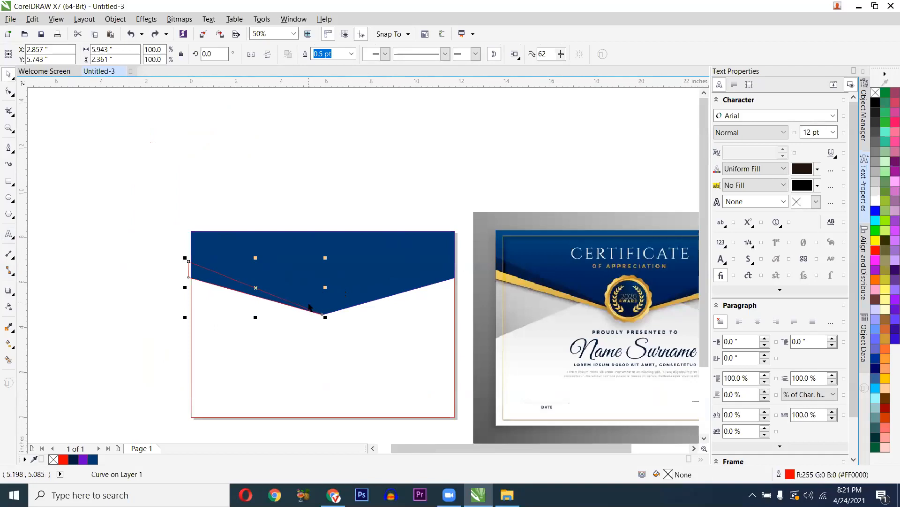
- Eyedrop dark navy onto the triangle, then undo that fill
click(10, 328)
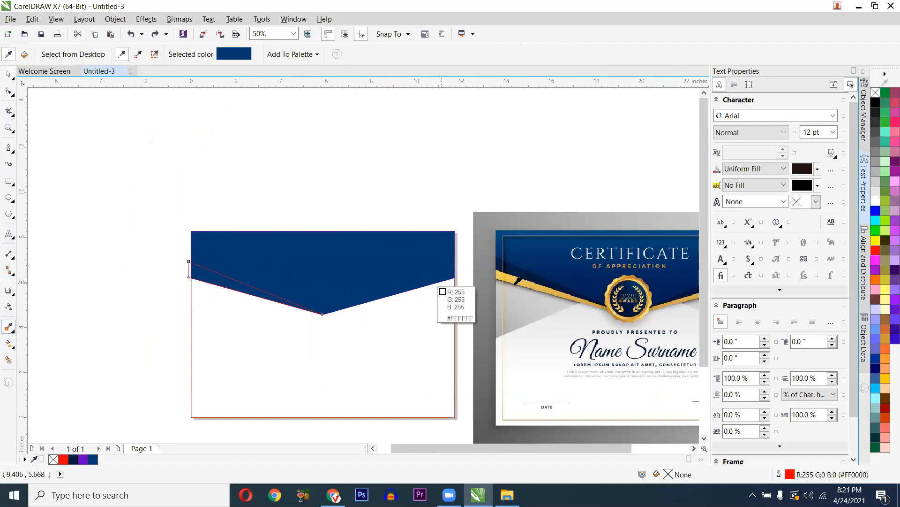
click(477, 276)
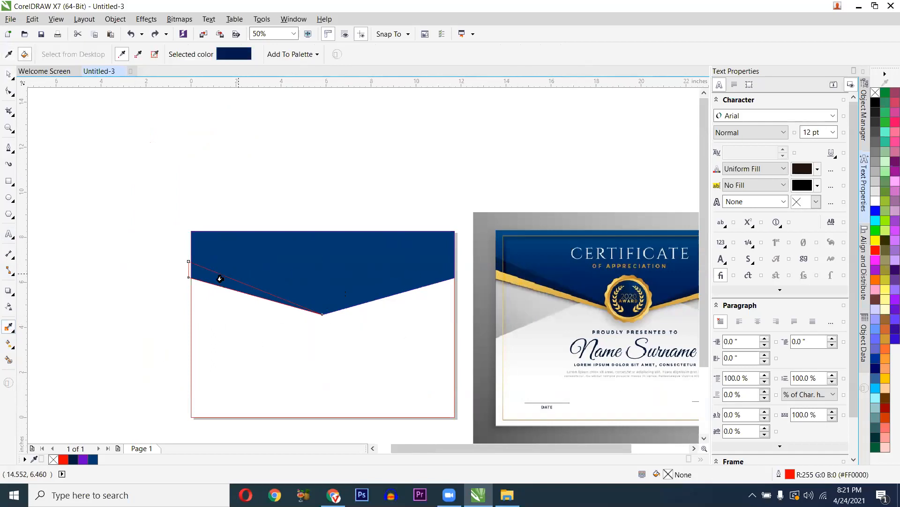
click(229, 287)
scroll(233, 290, up, 2)
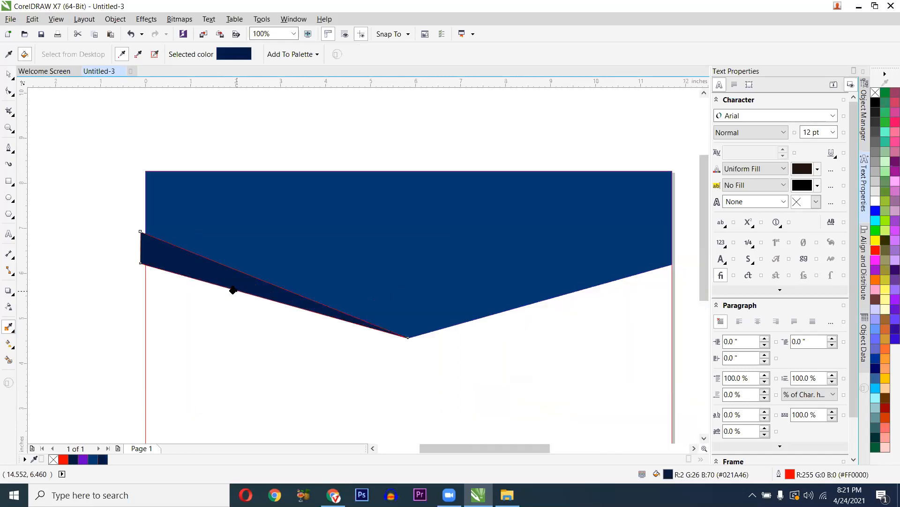
key(ctrl+z)
scroll(221, 296, down, 2)
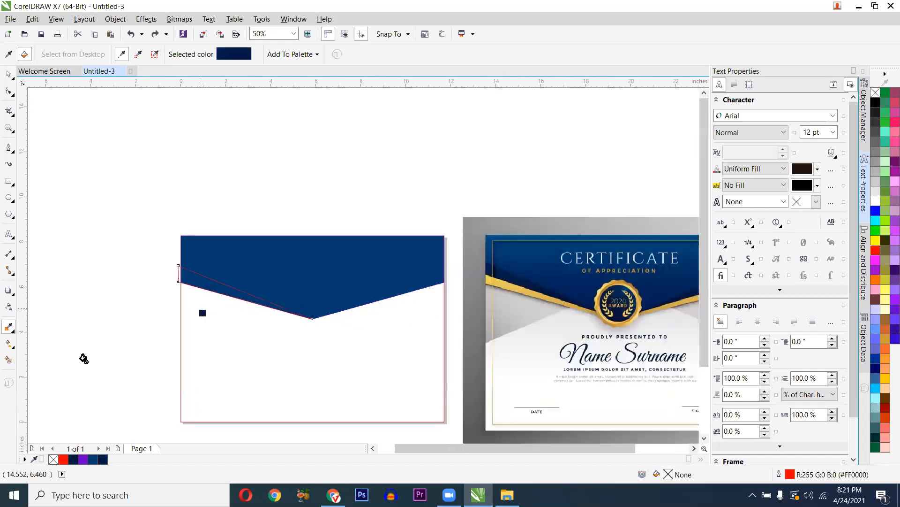
- Smart Fill the left slope band with dark navy #011A42 sampled from the reference
click(9, 361)
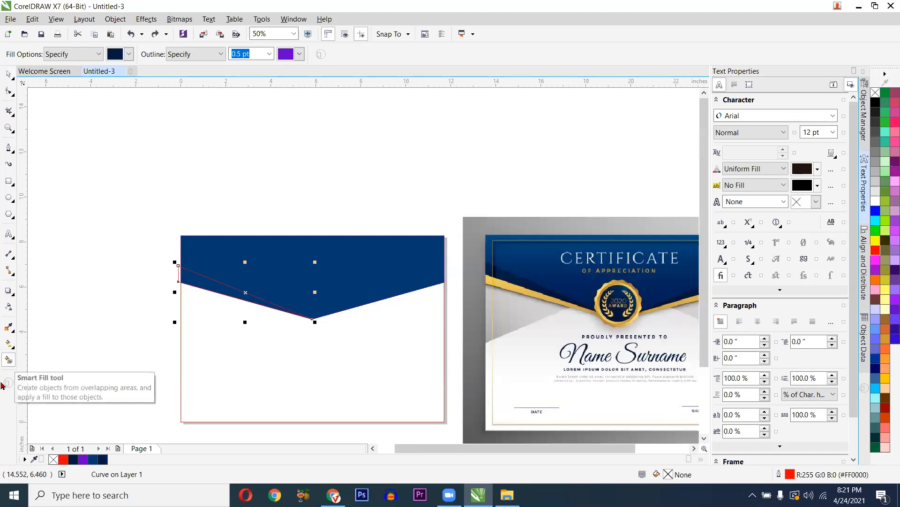
scroll(235, 303, up, 2)
scroll(243, 299, down, 2)
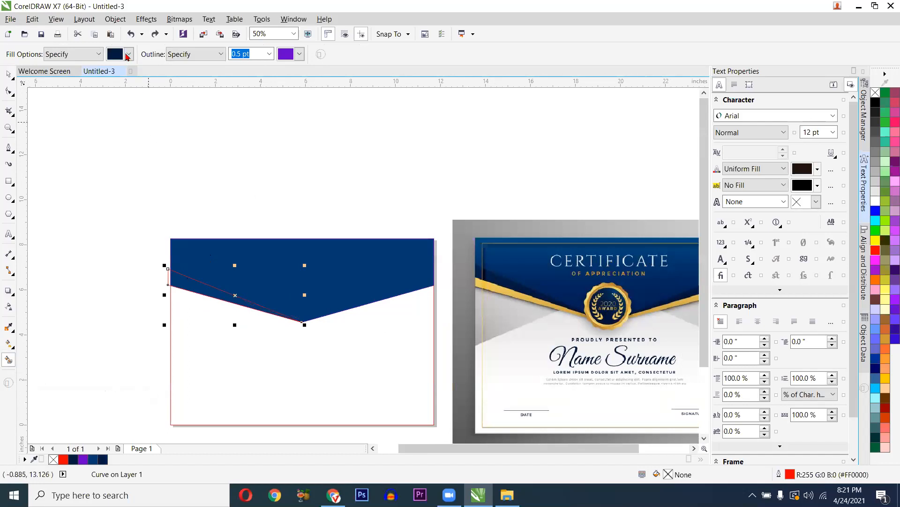
click(129, 54)
click(113, 143)
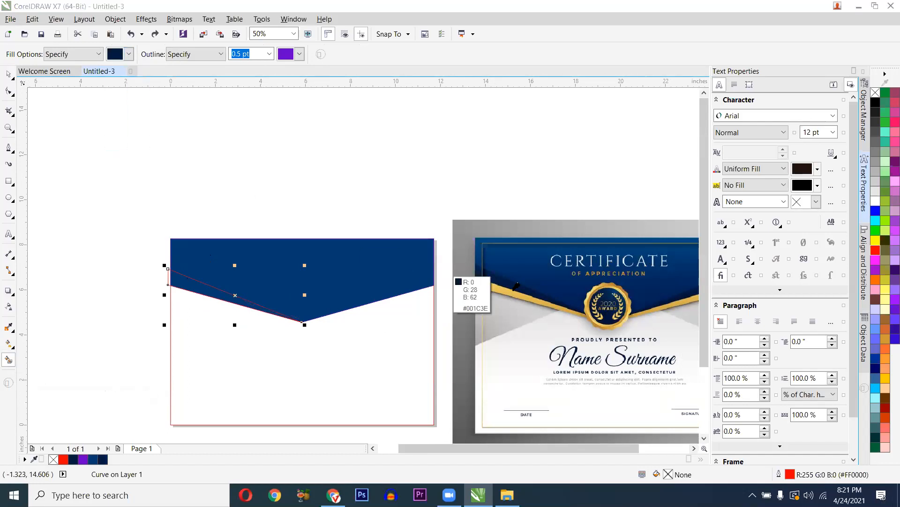
click(490, 288)
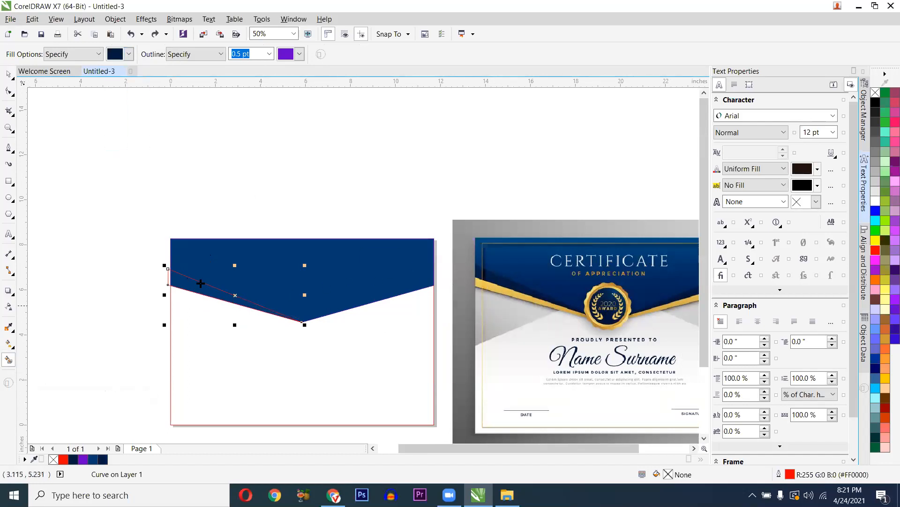
scroll(200, 283, up, 1)
scroll(164, 276, up, 1)
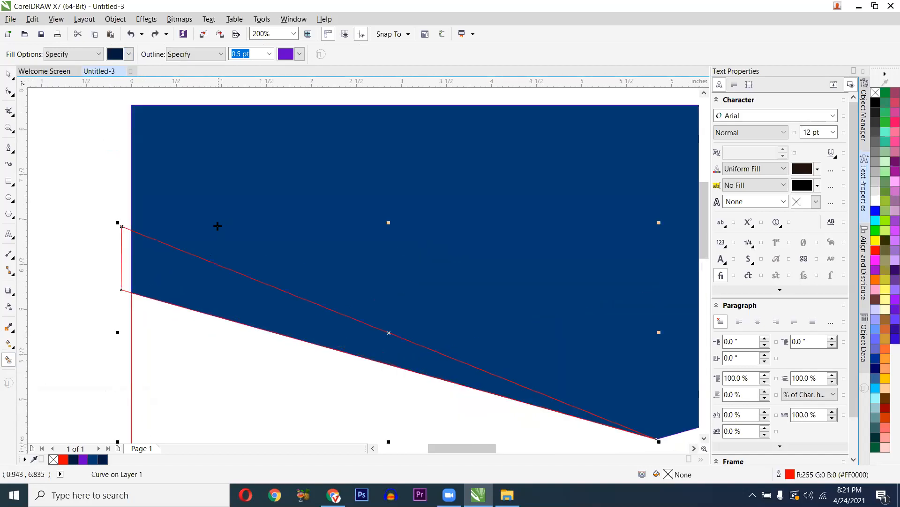
scroll(217, 226, down, 1)
scroll(277, 190, down, 1)
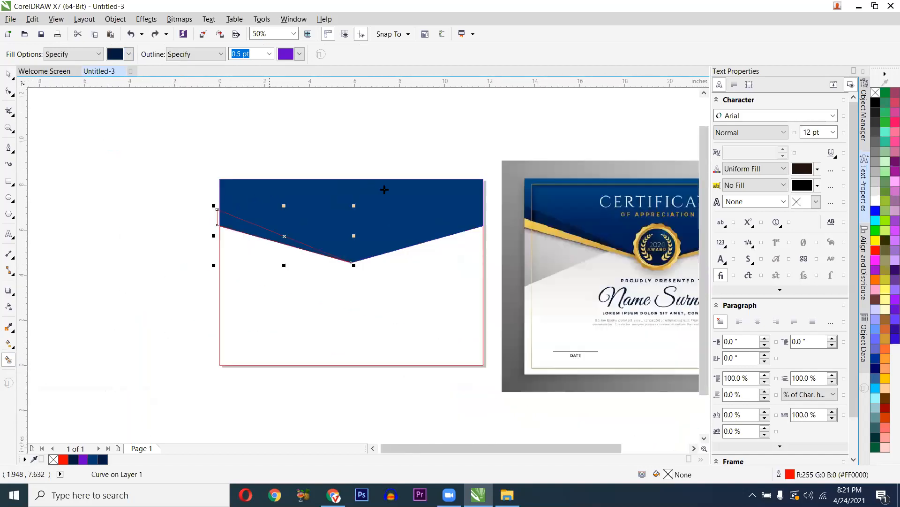
scroll(351, 215, up, 1)
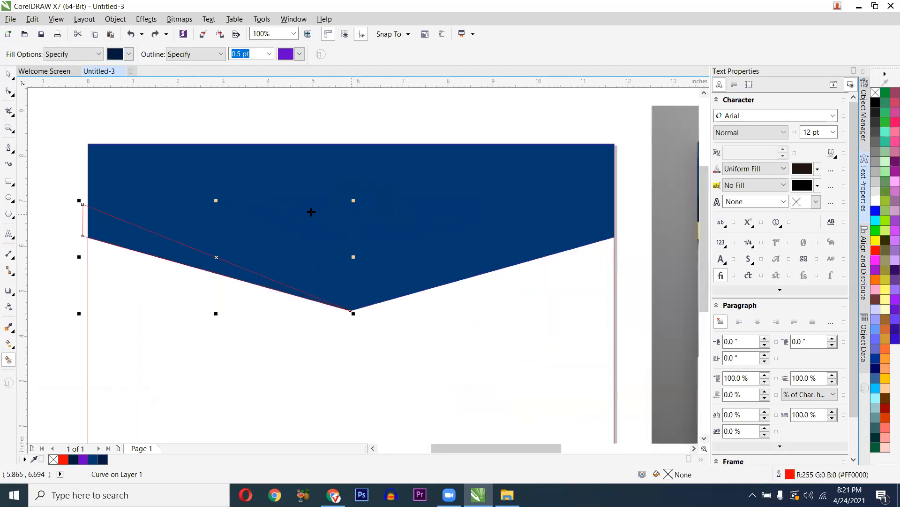
scroll(83, 222, up, 1)
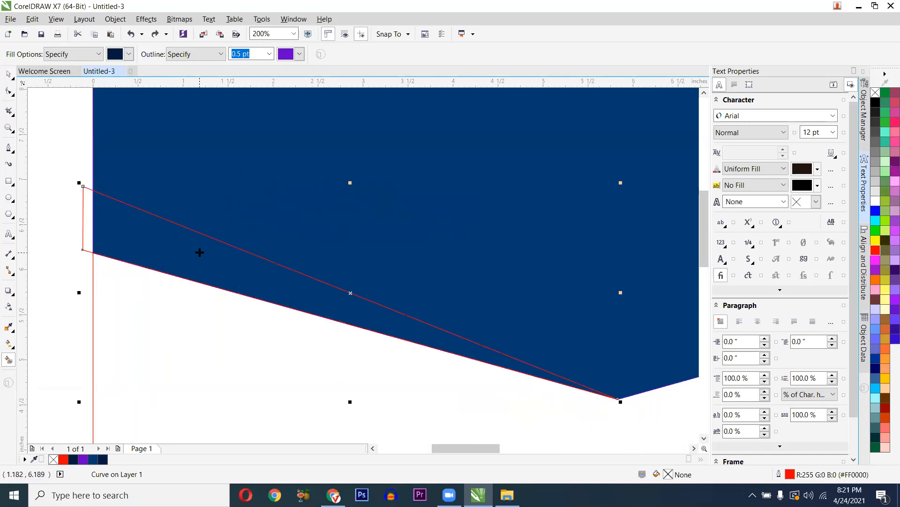
scroll(204, 252, down, 2)
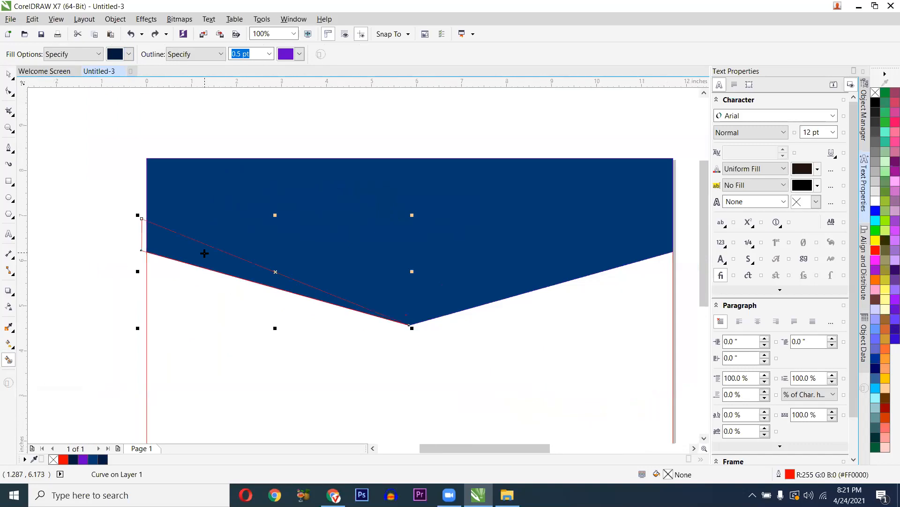
scroll(204, 254, up, 2)
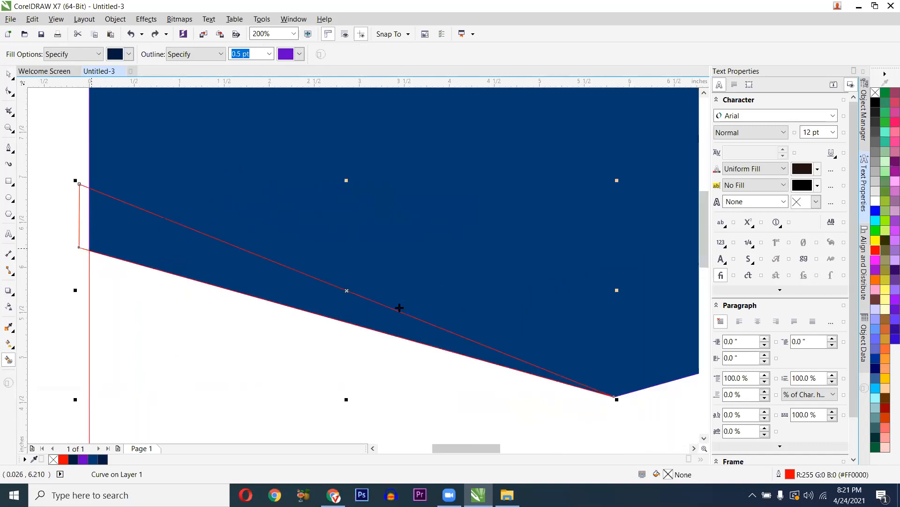
click(330, 298)
scroll(321, 240, down, 2)
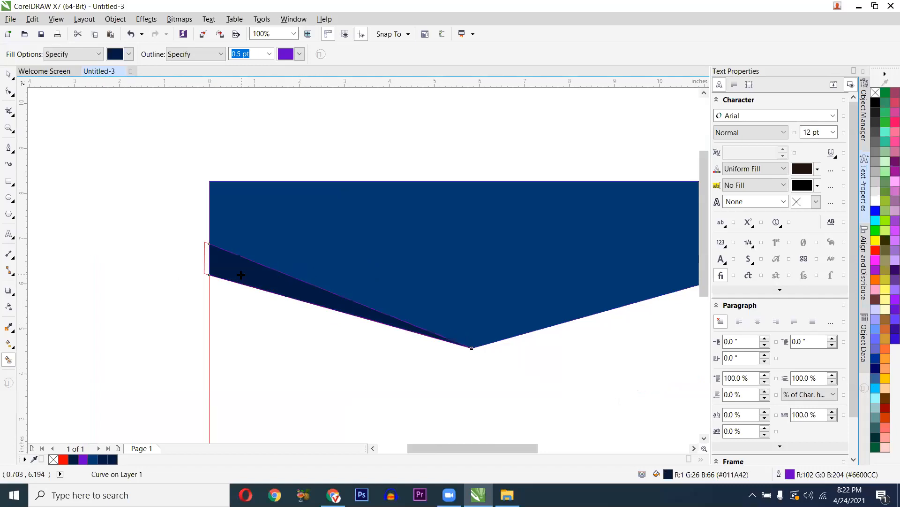
key(space)
scroll(204, 254, up, 2)
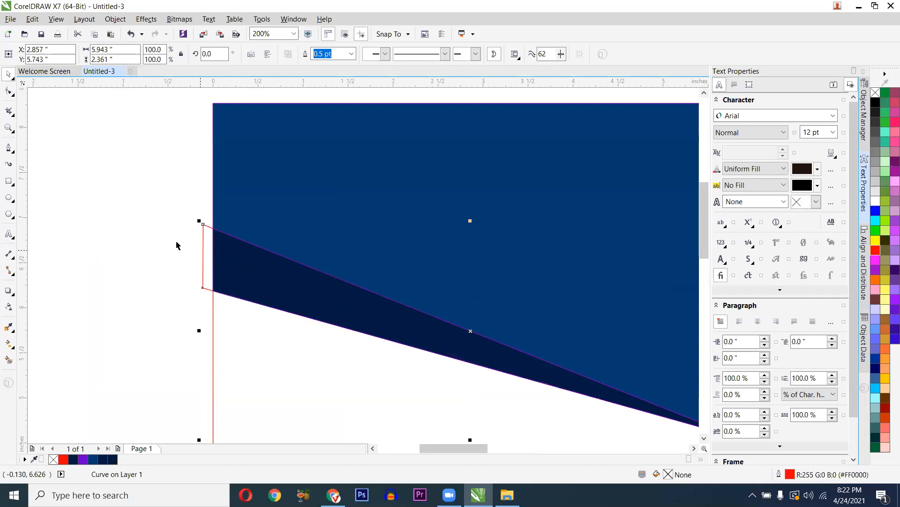
- Delete the red guide curve along the left slope
click(197, 238)
click(203, 231)
key(Delete)
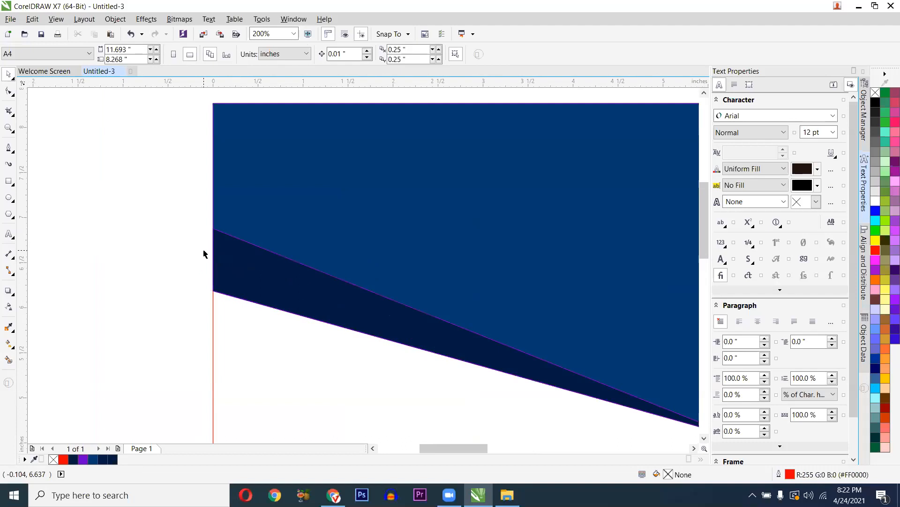
scroll(203, 254, down, 2)
scroll(249, 258, up, 8)
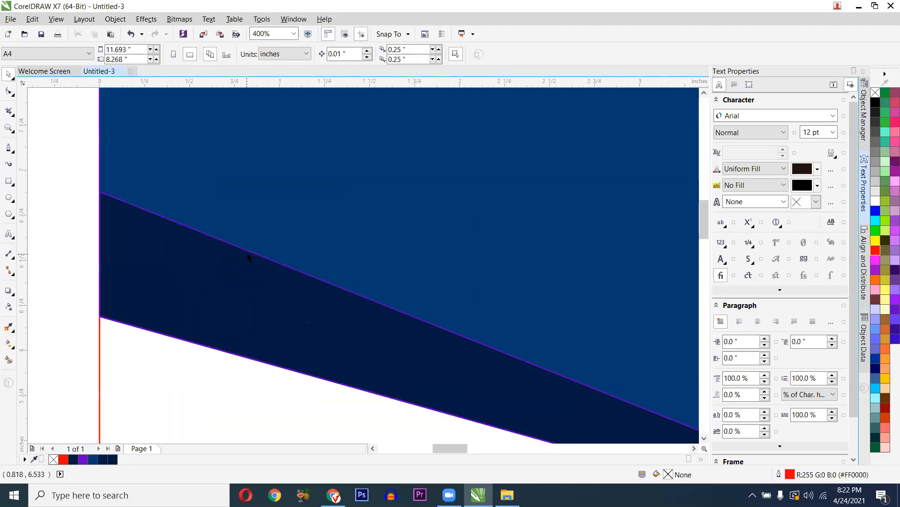
- Set the Smart Fill tool to create fills with no outline
click(247, 254)
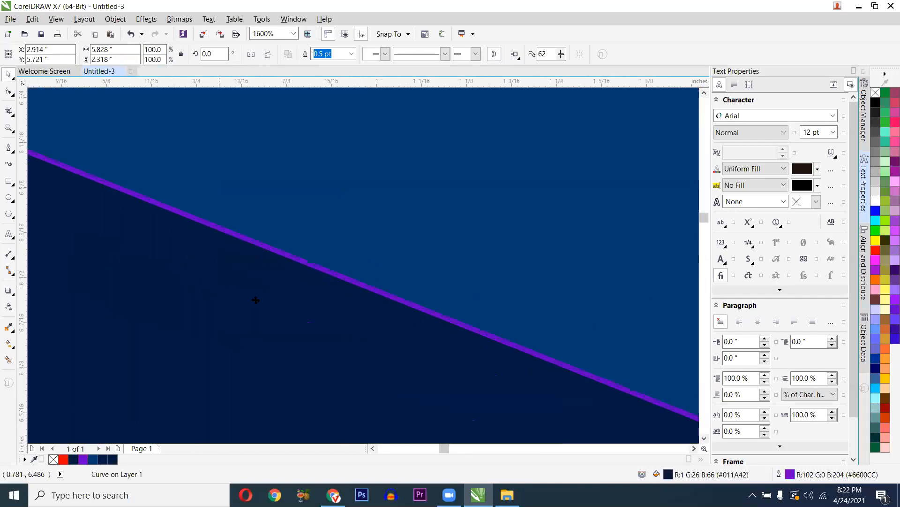
click(8, 360)
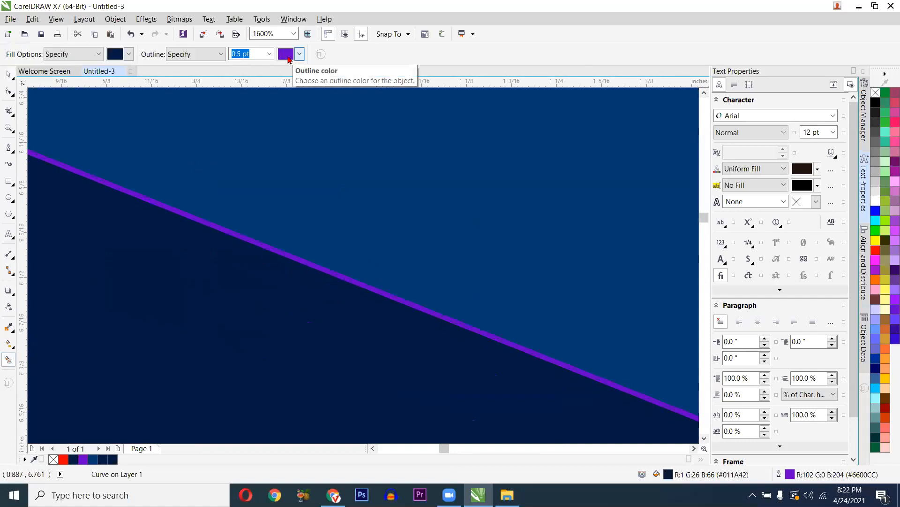
click(299, 56)
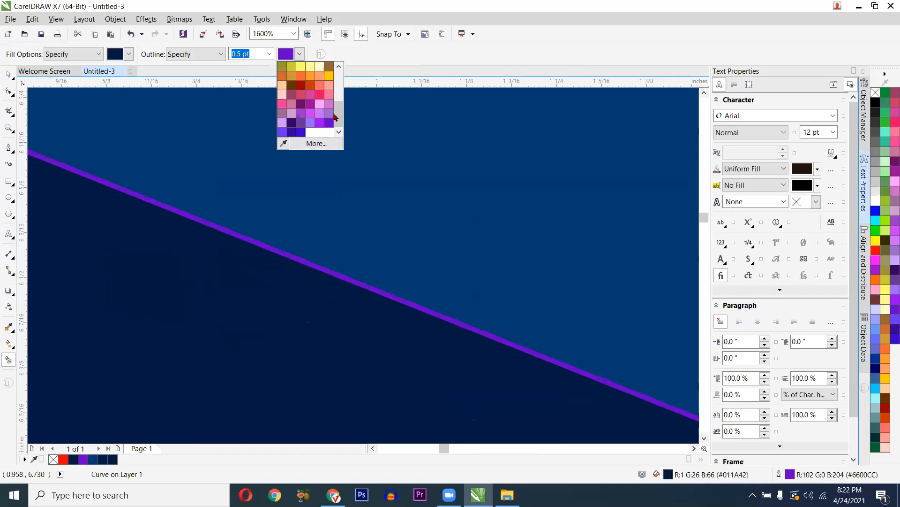
drag(338, 112, 212, 60)
click(210, 55)
click(210, 56)
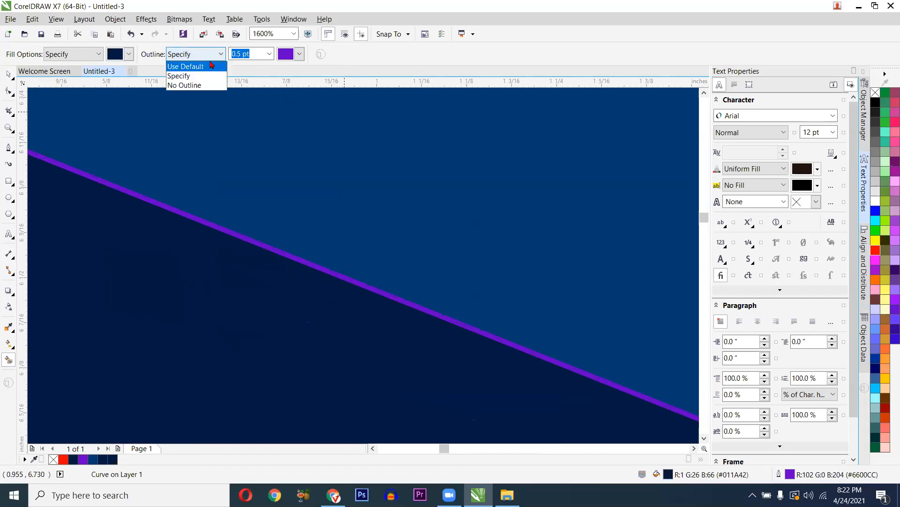
click(200, 88)
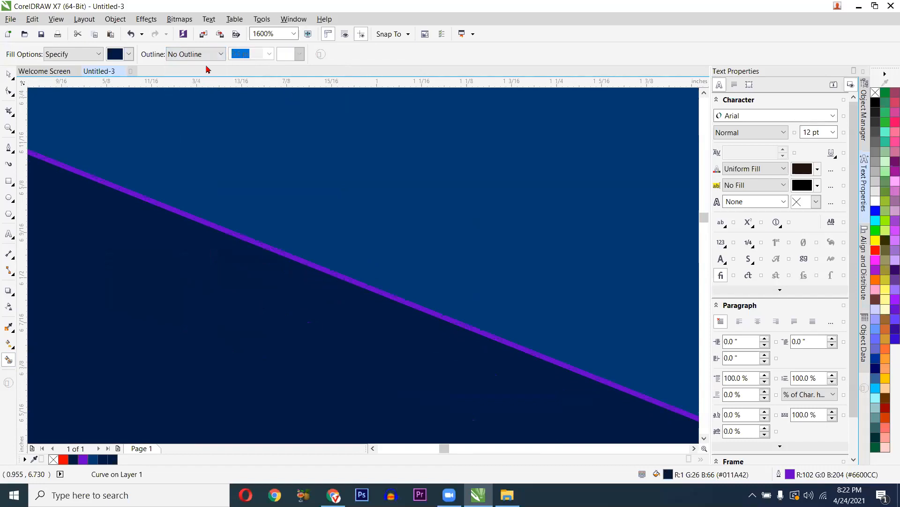
scroll(214, 231, down, 2)
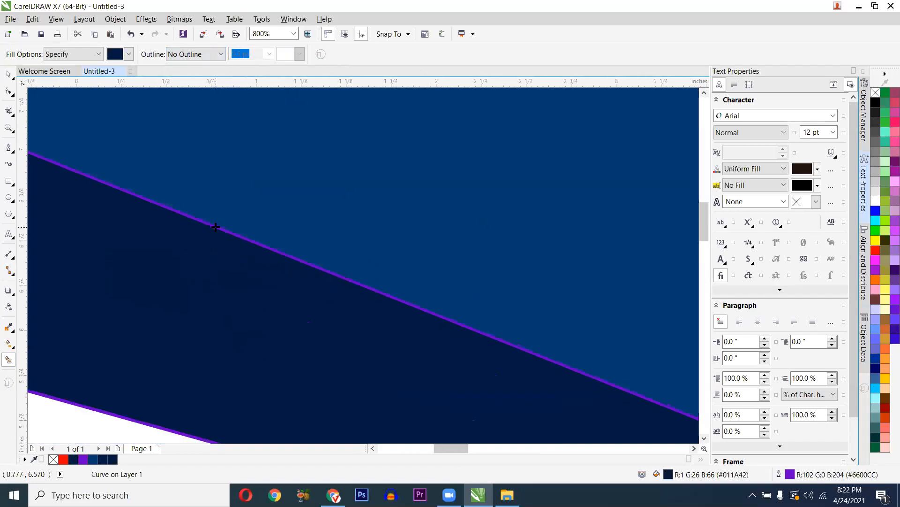
key(space)
scroll(187, 237, up, 2)
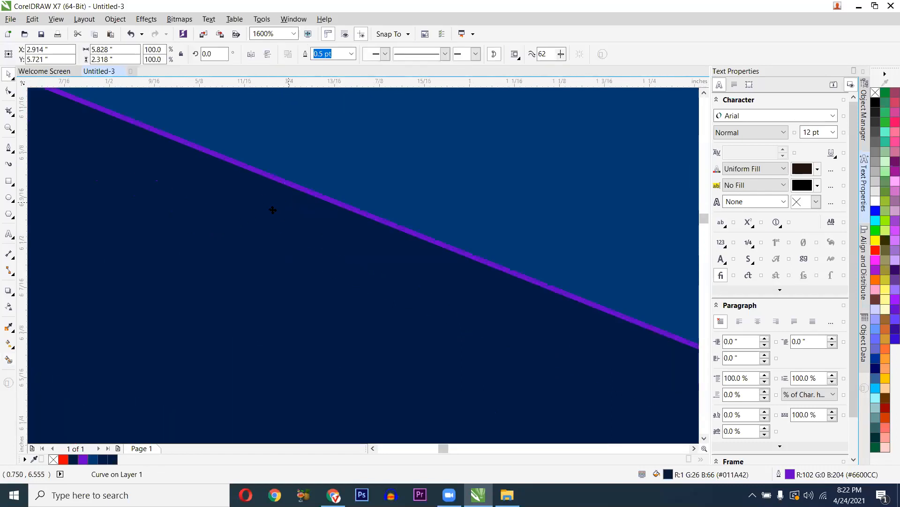
scroll(271, 209, down, 2)
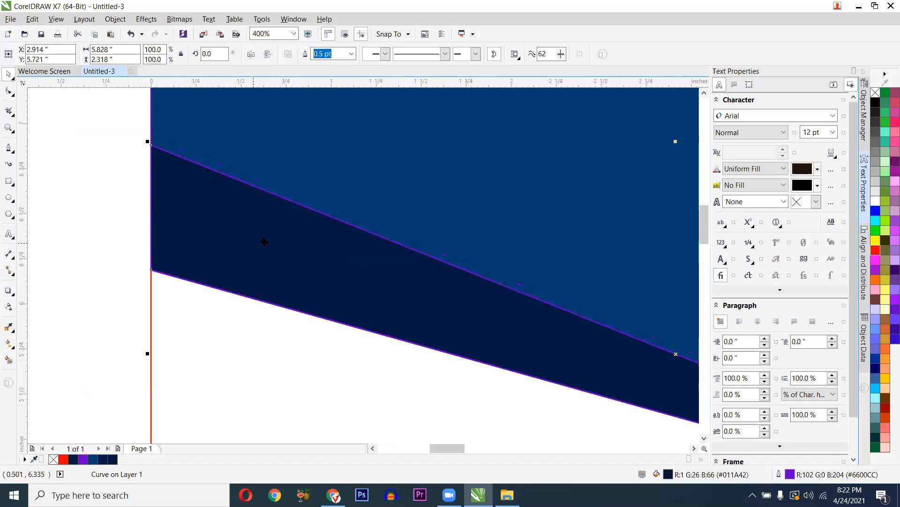
- Remove the dark band's purple outline and pan to the reference certificate
right_click(875, 94)
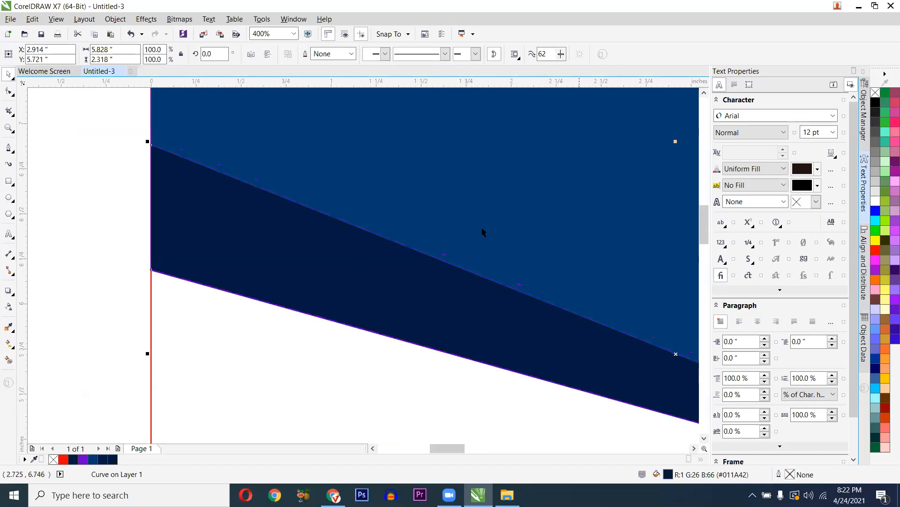
scroll(389, 239, down, 1)
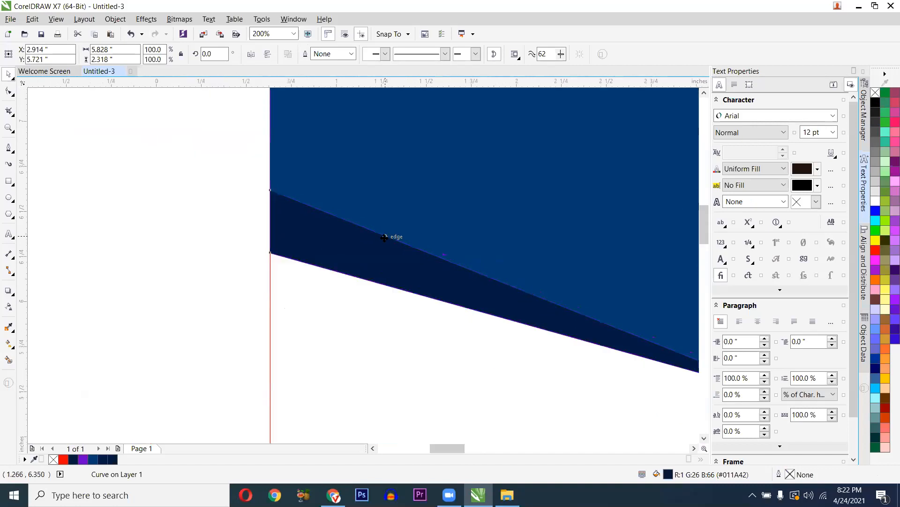
scroll(390, 234, up, 3)
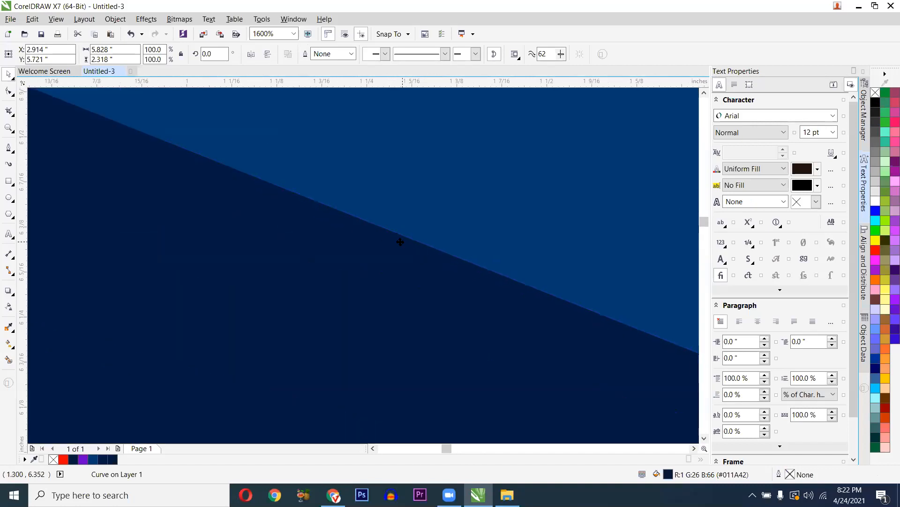
scroll(400, 242, down, 4)
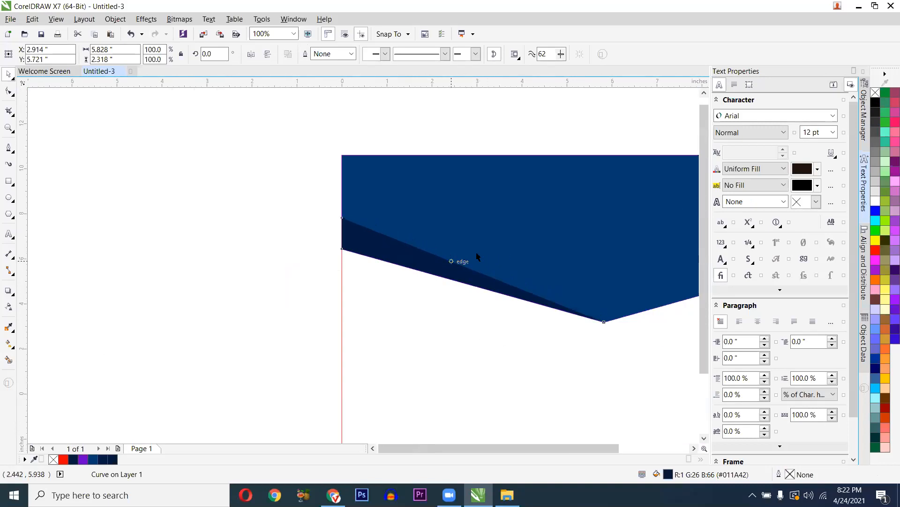
scroll(460, 260, down, 1)
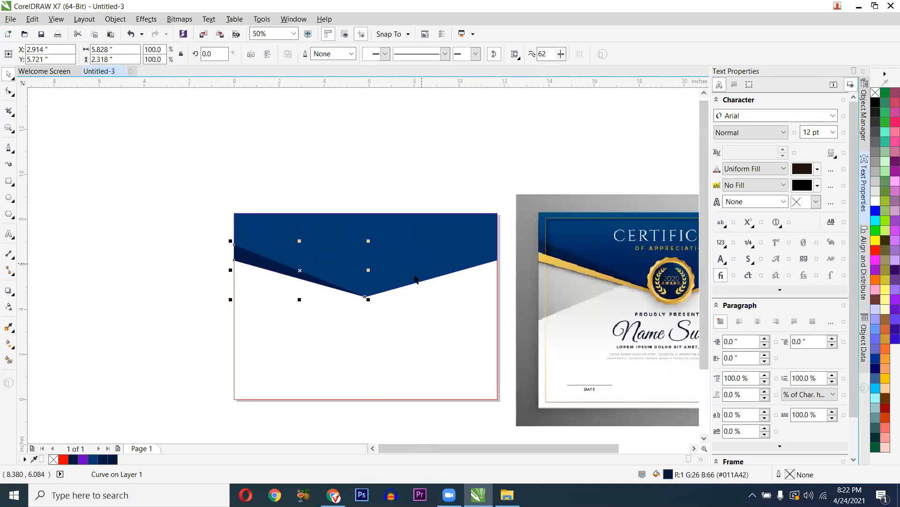
scroll(375, 290, up, 1)
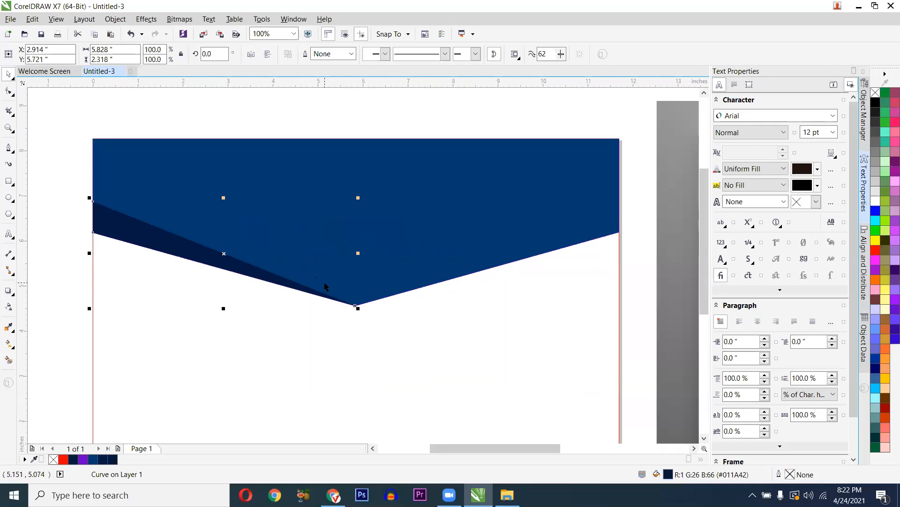
scroll(326, 286, down, 1)
drag(317, 284, 287, 292)
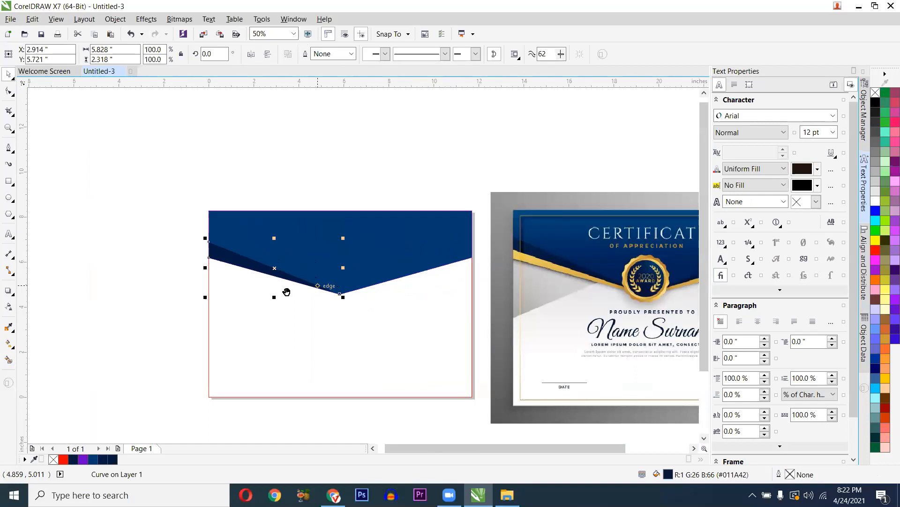
drag(497, 295, 394, 310)
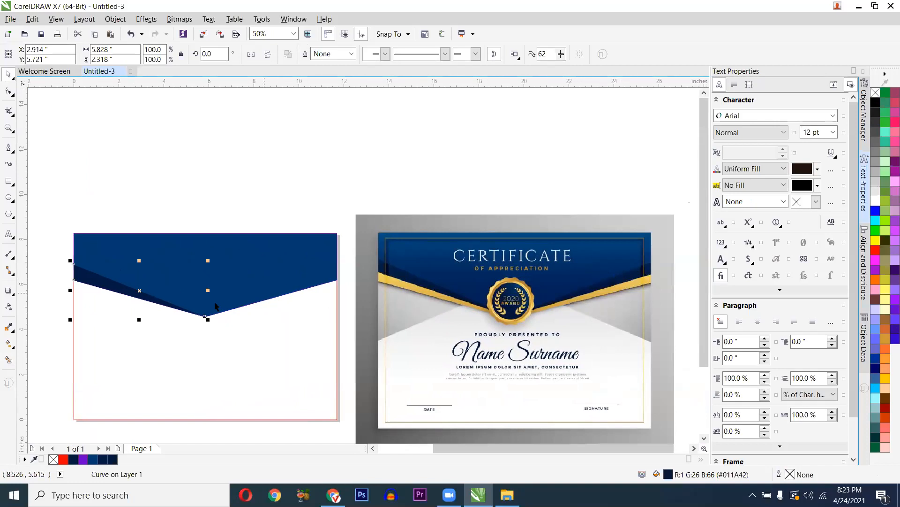
scroll(220, 304, up, 1)
key(p)
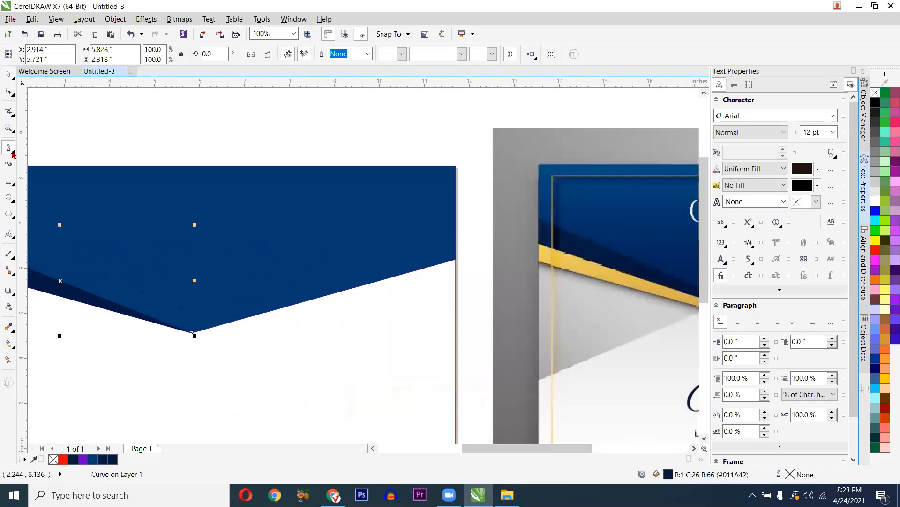
- Trace a wedge from the header's right edge to the V point, along the lower edge, and back up
click(457, 229)
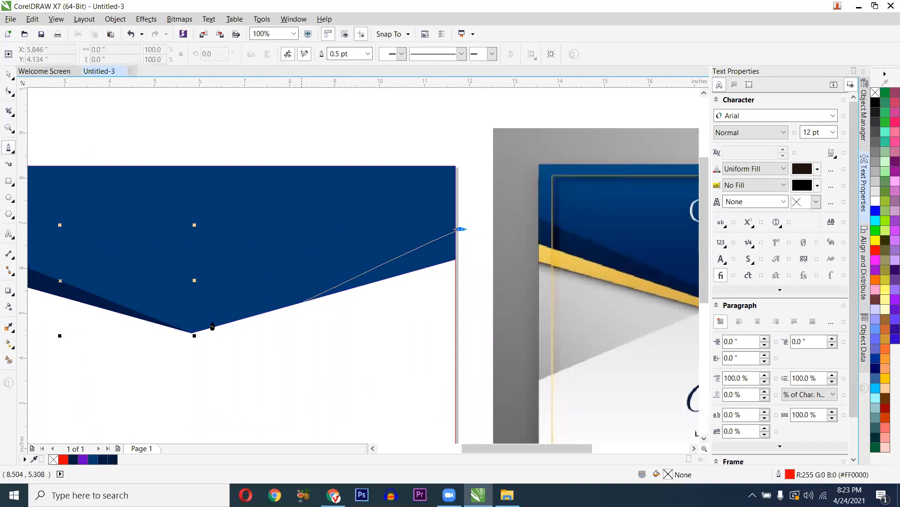
scroll(189, 336, up, 3)
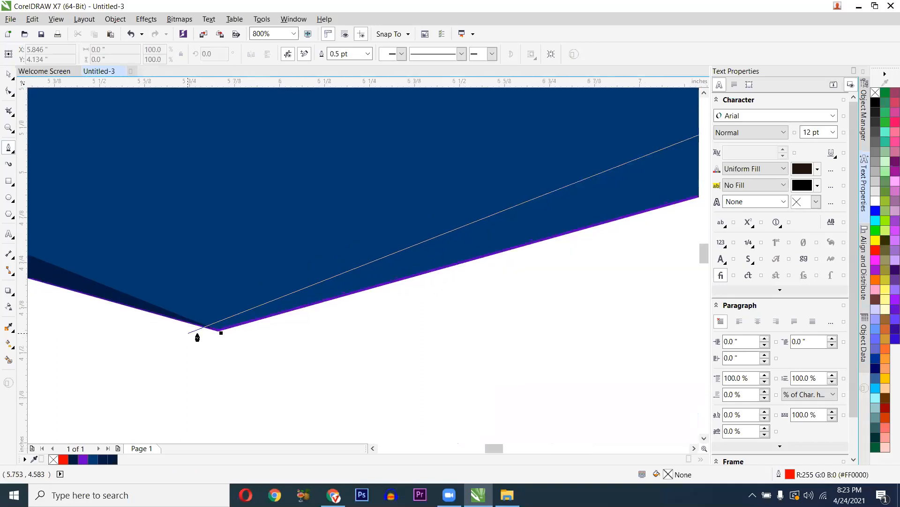
double_click(217, 331)
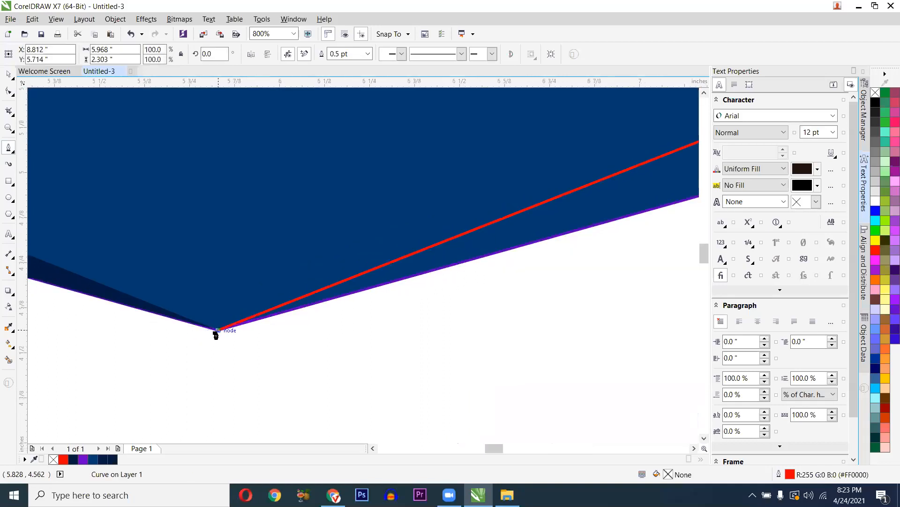
scroll(230, 344, down, 3)
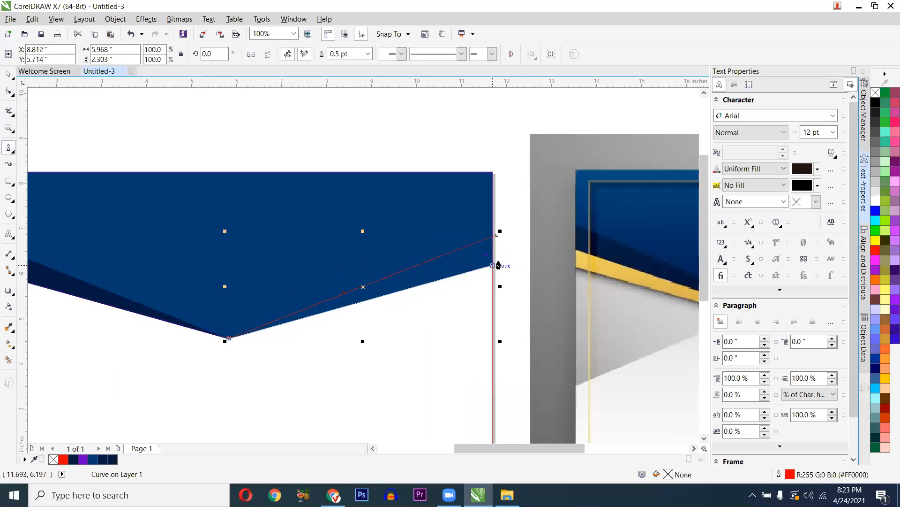
scroll(499, 265, up, 2)
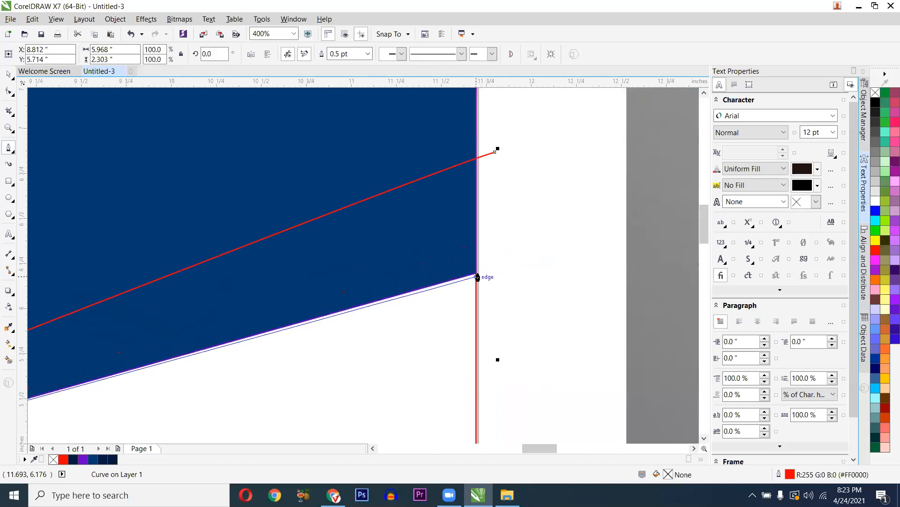
click(479, 275)
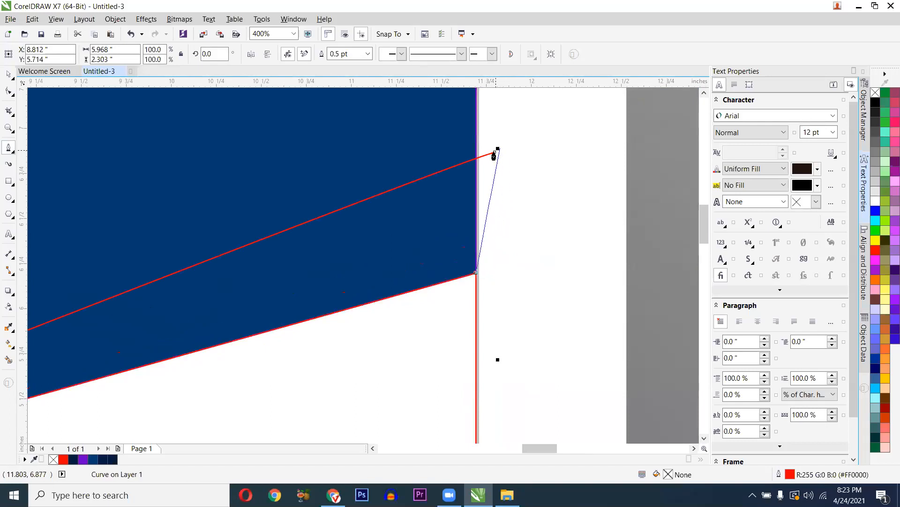
click(496, 151)
scroll(450, 198, down, 4)
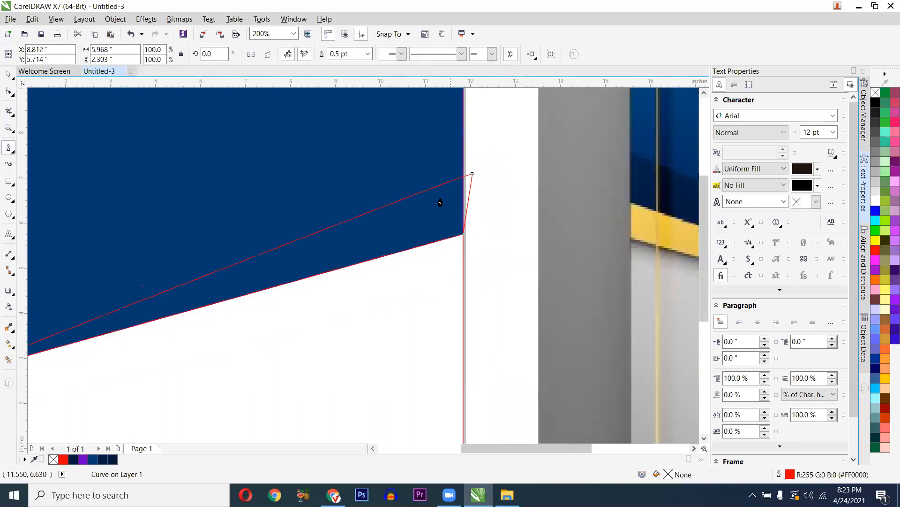
scroll(415, 212, up, 2)
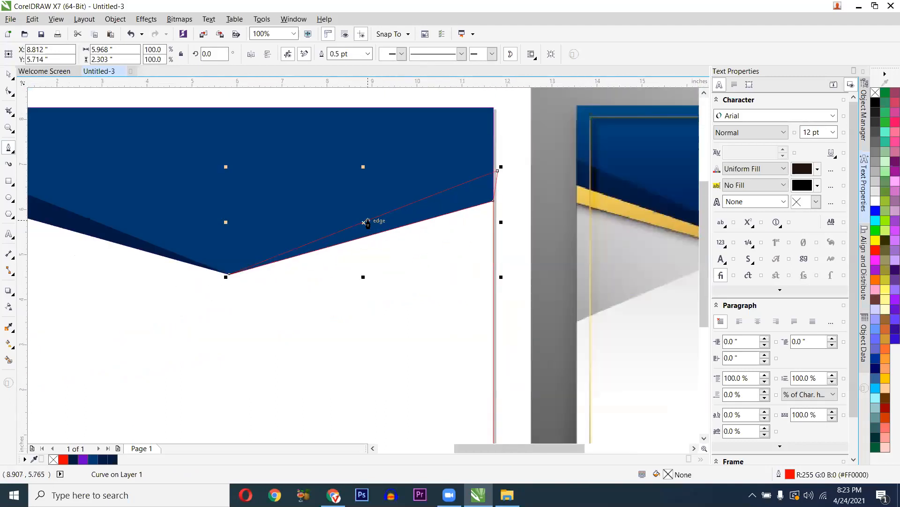
scroll(368, 222, down, 1)
key(space)
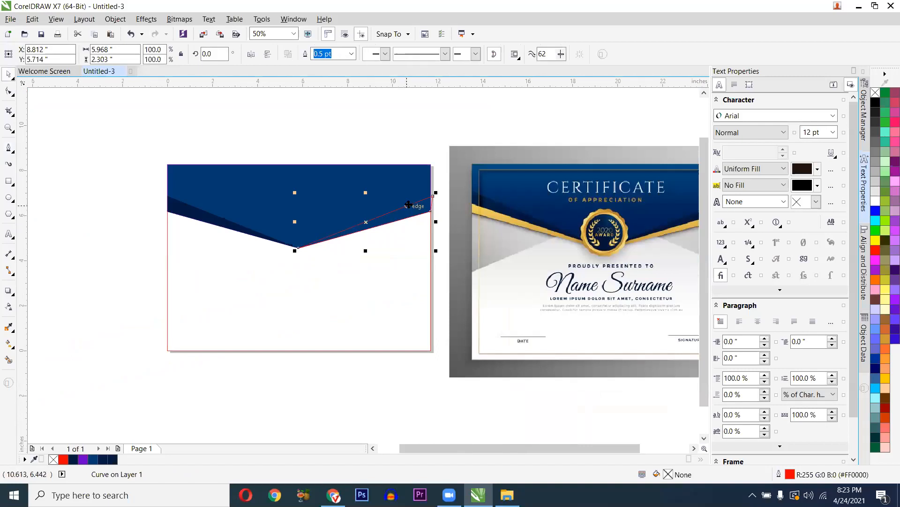
- Check the navy header and red-outlined wedge by selecting each in turn, then clear the selection
scroll(408, 204, up, 1)
click(389, 183)
click(436, 198)
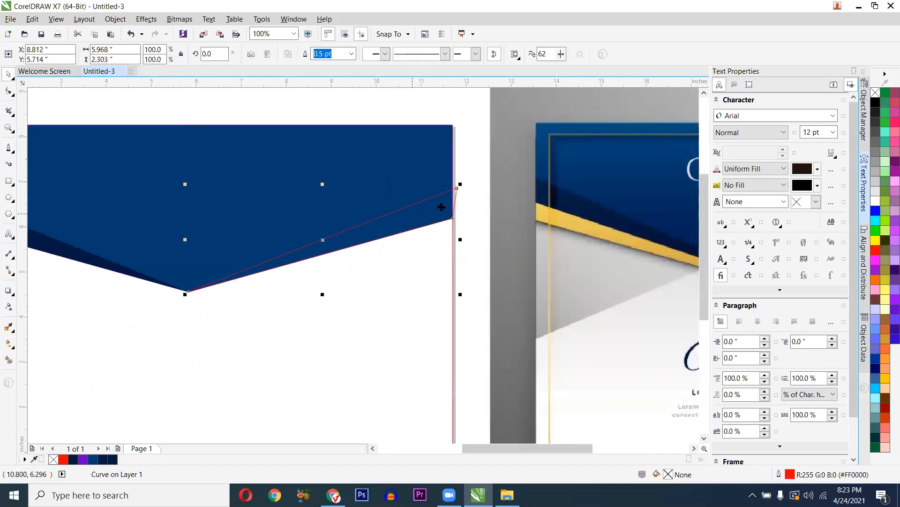
scroll(446, 192, up, 1)
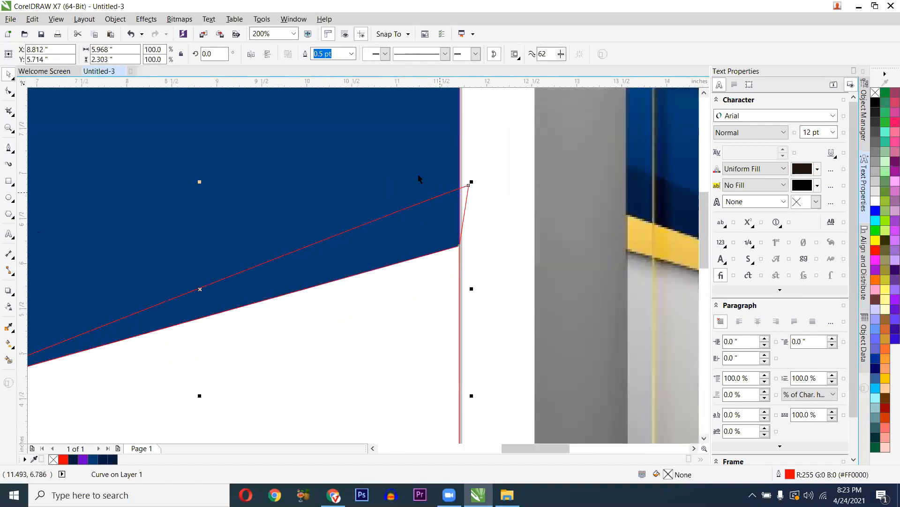
click(408, 195)
click(396, 227)
click(514, 233)
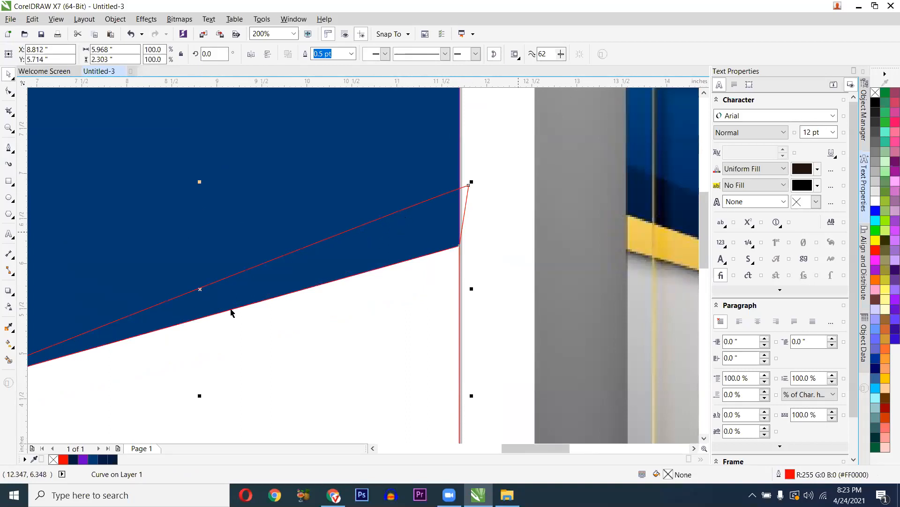
- Smart Fill the right-slope wedge with dark navy
click(10, 361)
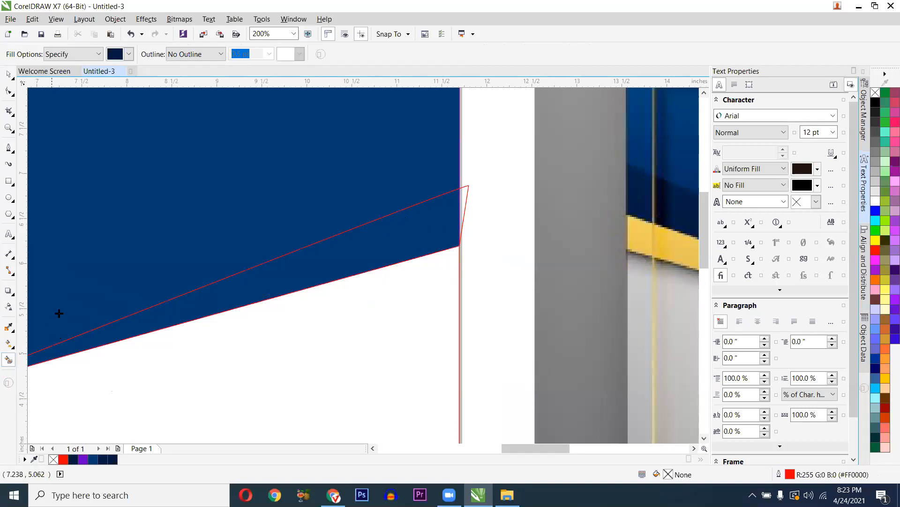
click(381, 236)
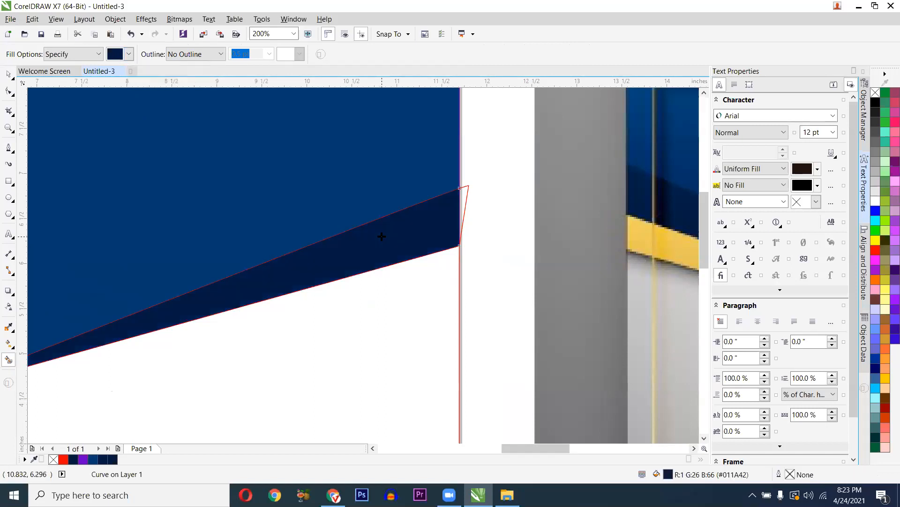
scroll(381, 236, down, 2)
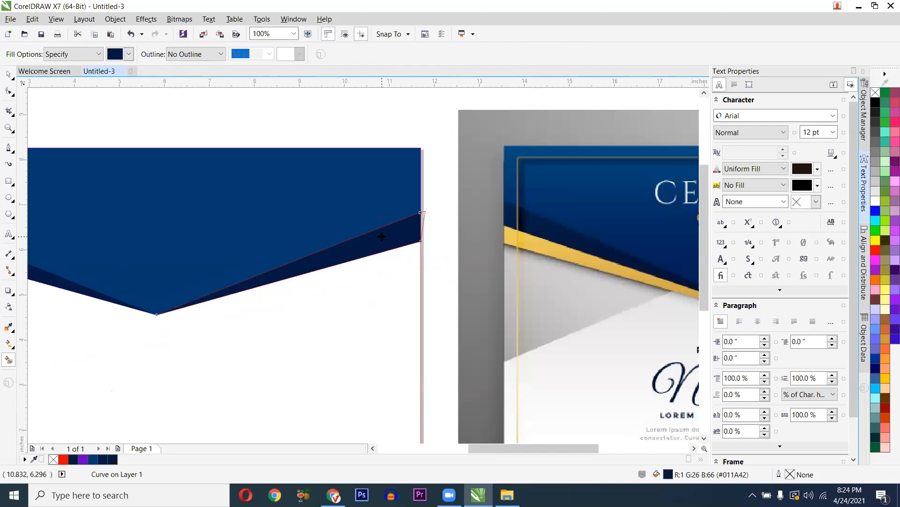
scroll(381, 236, down, 1)
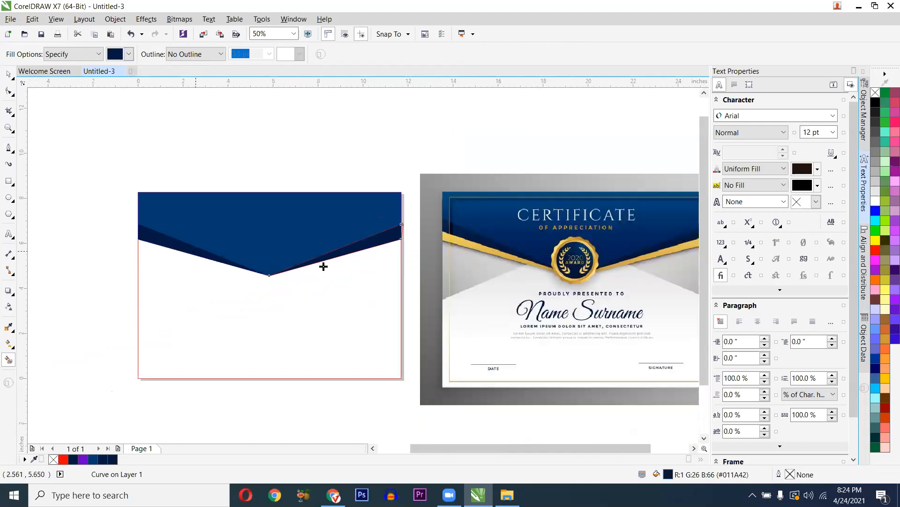
- Move the leftover red wedge outline off the dark band and delete it
key(space)
scroll(402, 227, up, 2)
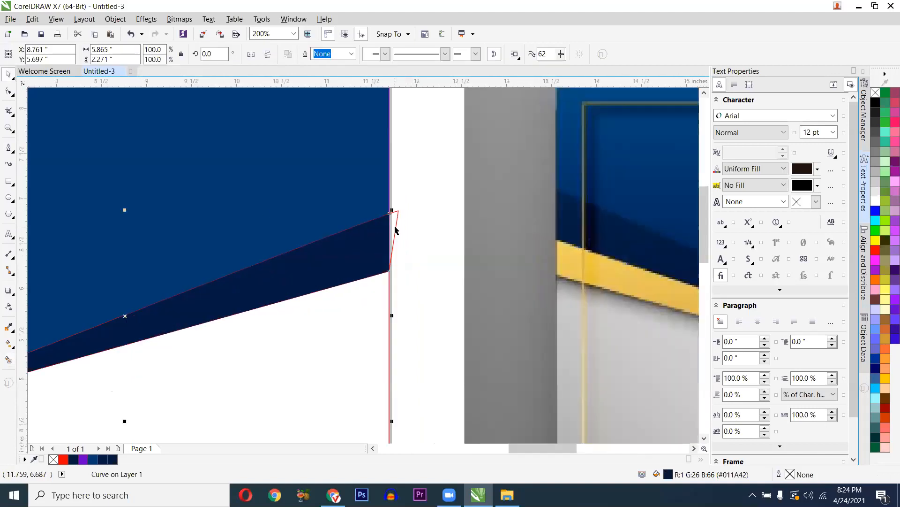
click(395, 230)
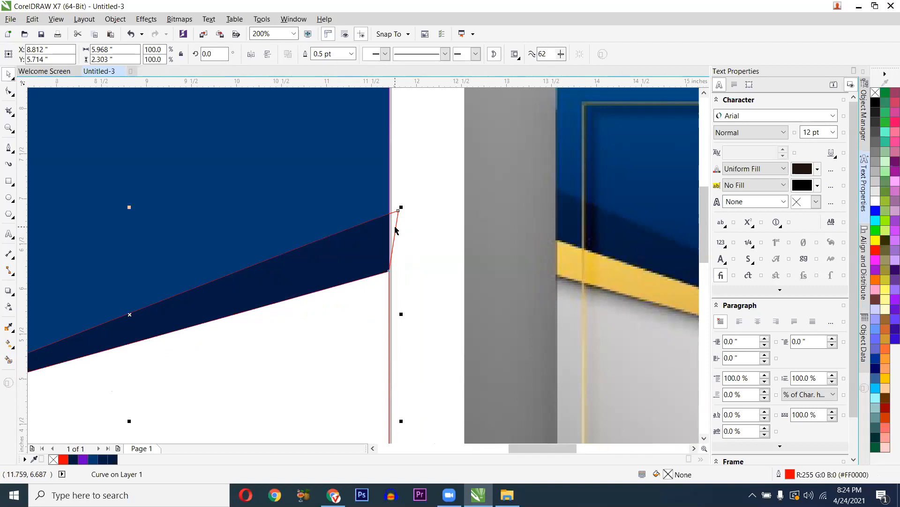
drag(373, 237, 360, 171)
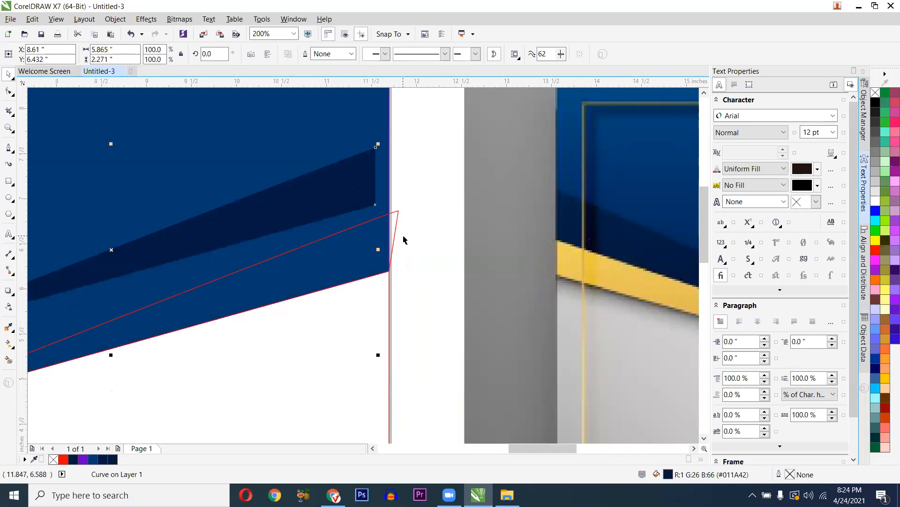
key(ctrl+z)
drag(394, 221, 433, 320)
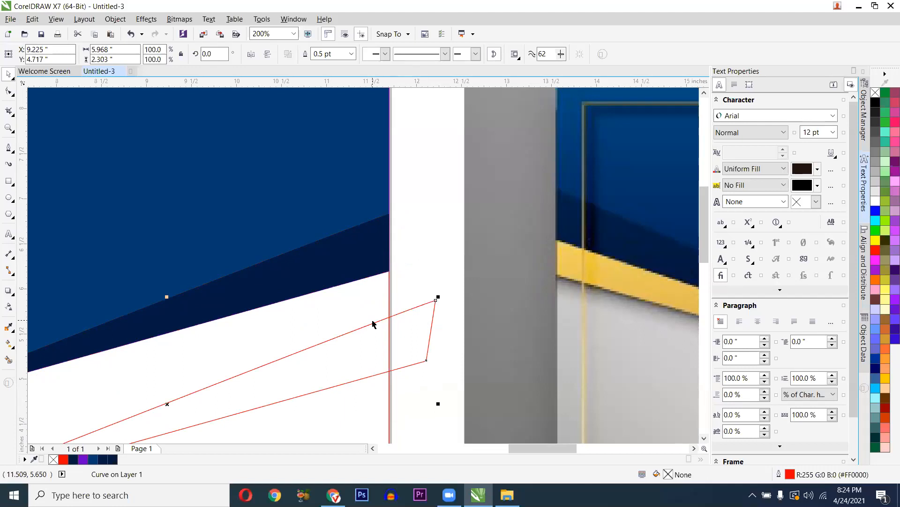
key(Delete)
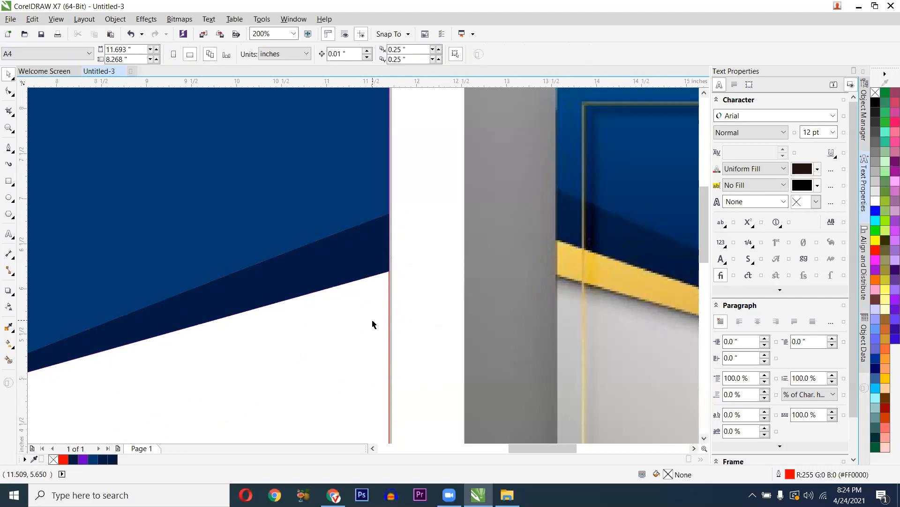
scroll(373, 323, down, 2)
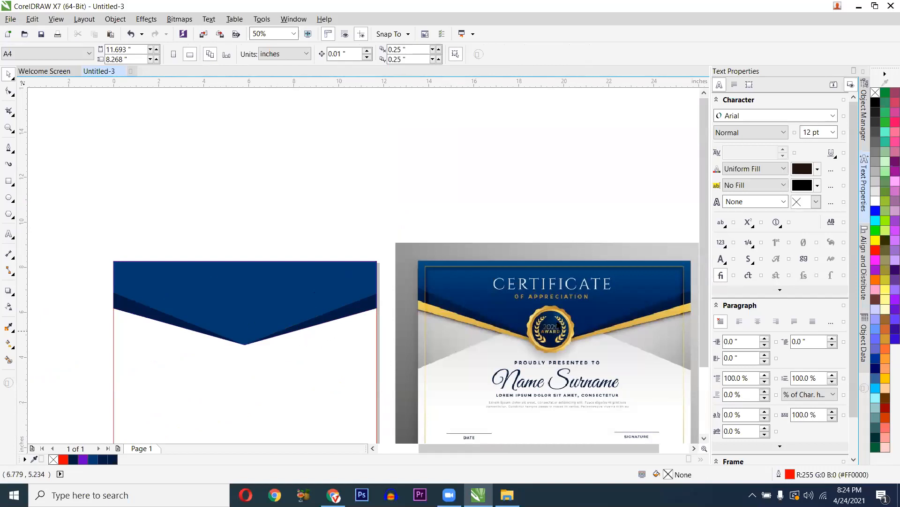
scroll(557, 325, up, 1)
scroll(558, 325, up, 1)
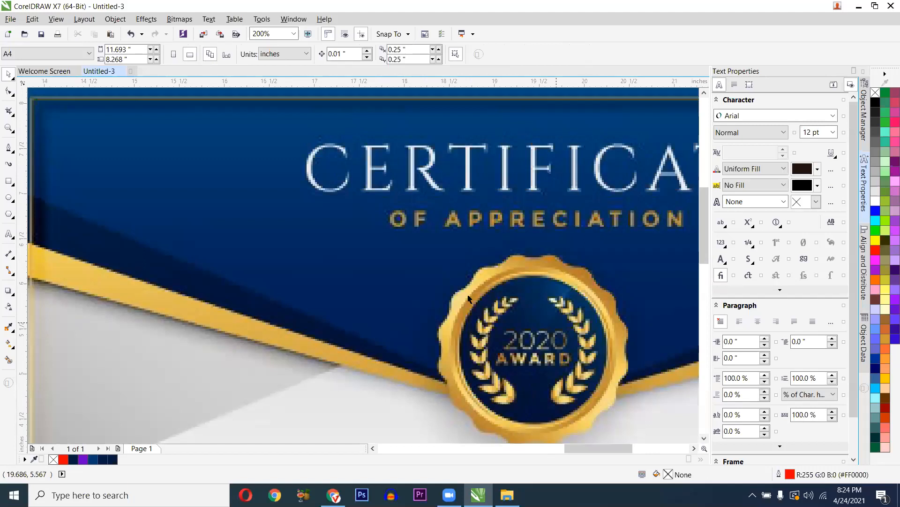
scroll(471, 286, down, 1)
scroll(524, 286, up, 1)
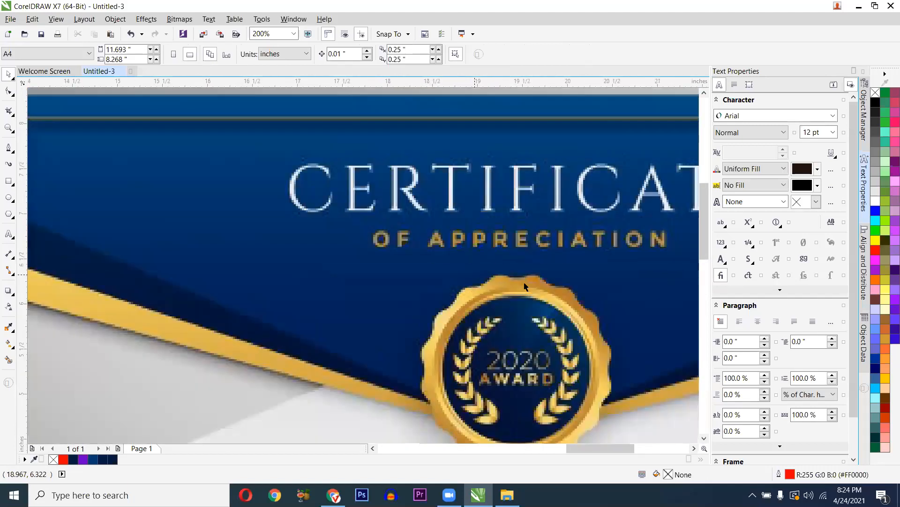
scroll(561, 363, down, 1)
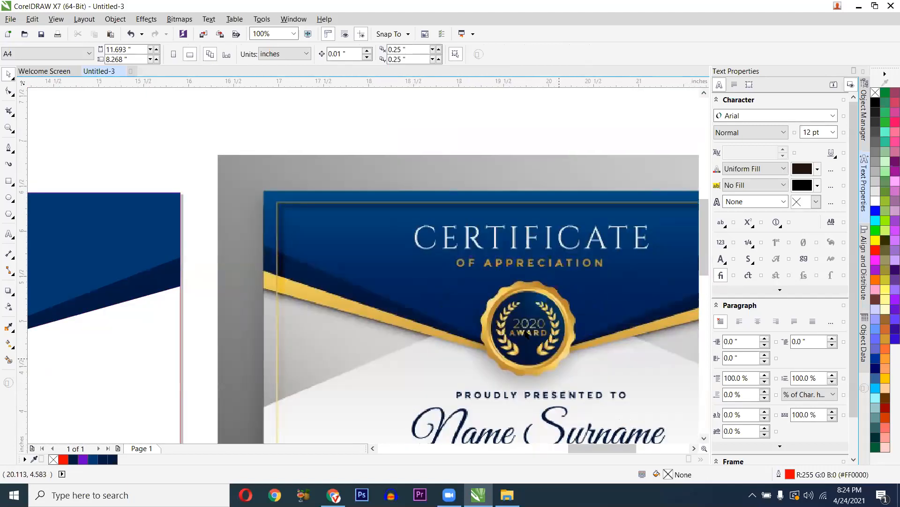
scroll(525, 334, up, 1)
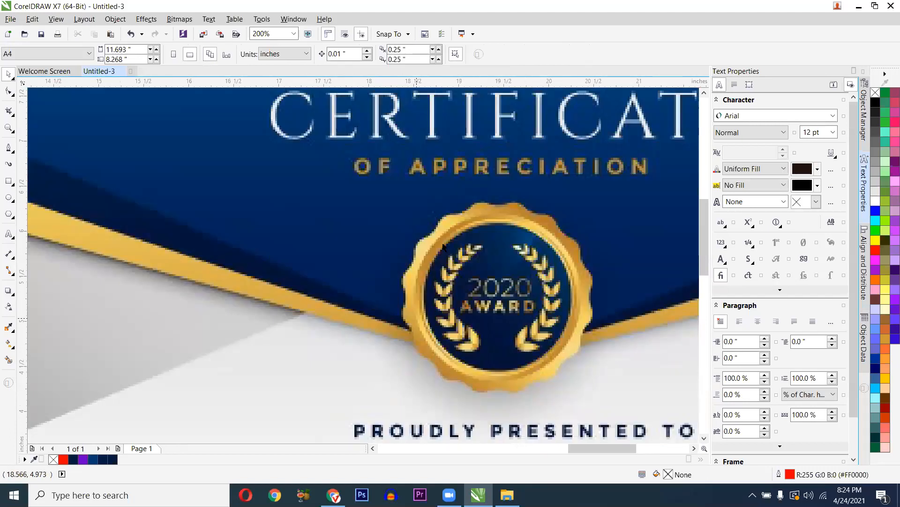
scroll(539, 266, down, 1)
scroll(241, 281, down, 1)
drag(131, 282, 246, 261)
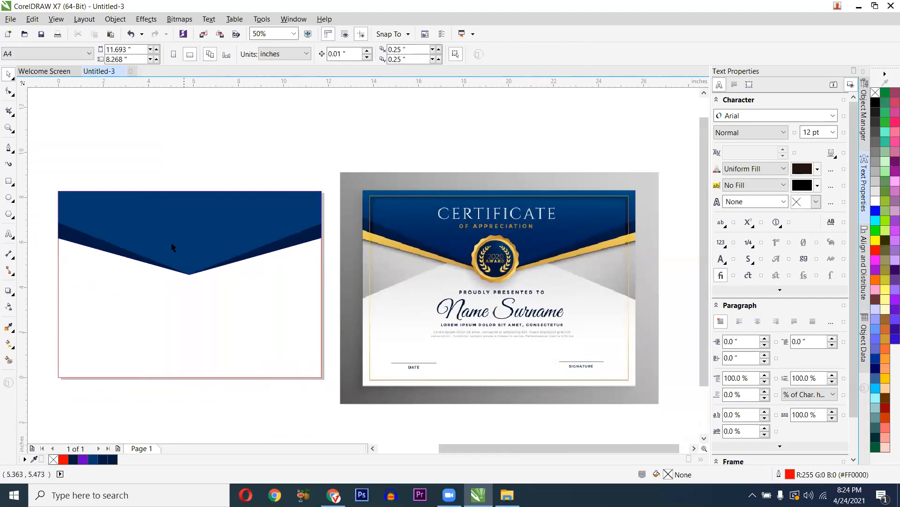
scroll(172, 247, up, 1)
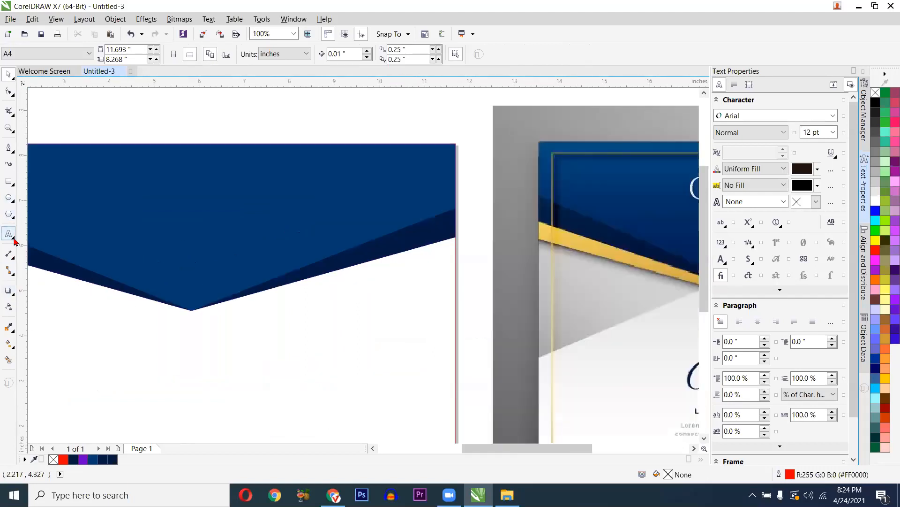
- Draw a pentagon over the V header's bottom point, redrawing it once after an undo
click(13, 218)
click(31, 210)
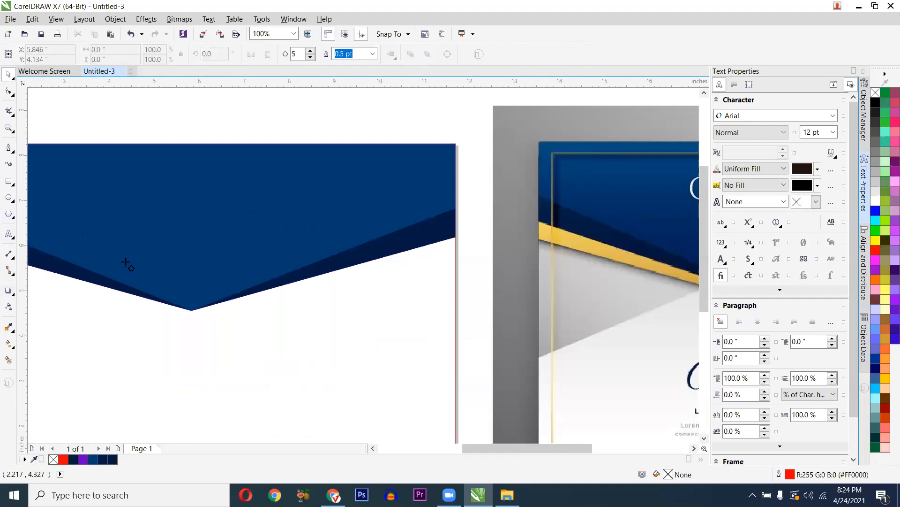
scroll(147, 281, down, 2)
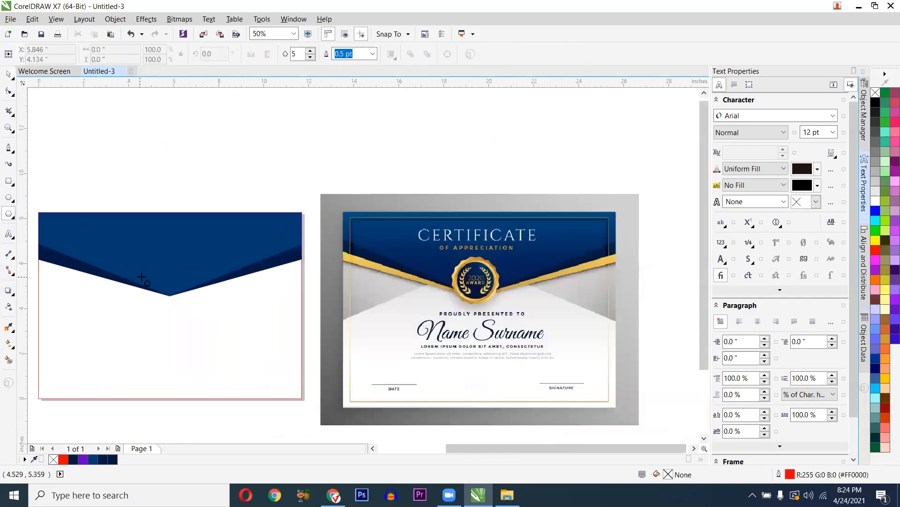
drag(169, 290, 189, 312)
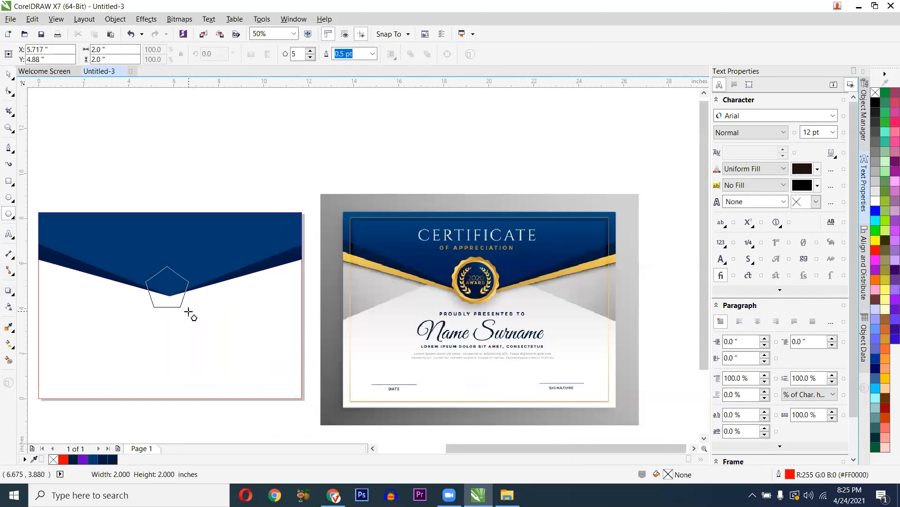
drag(188, 312, 200, 324)
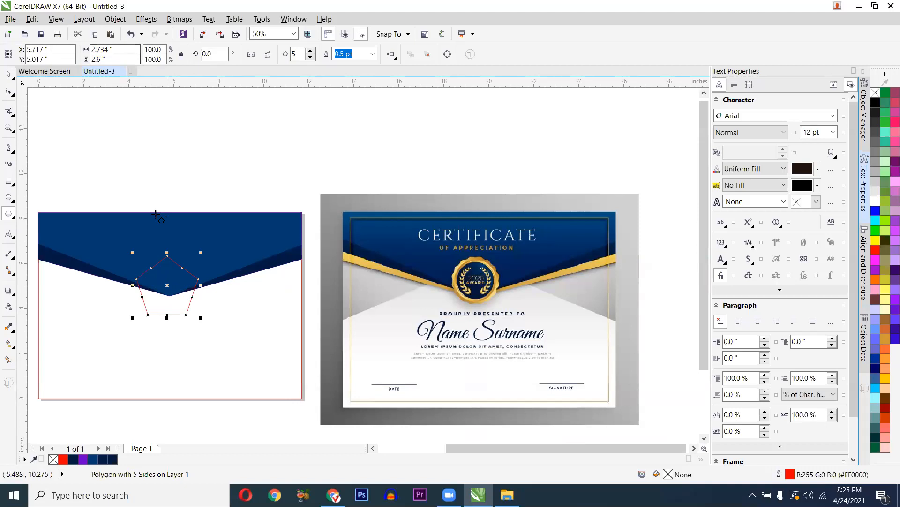
key(ctrl+z)
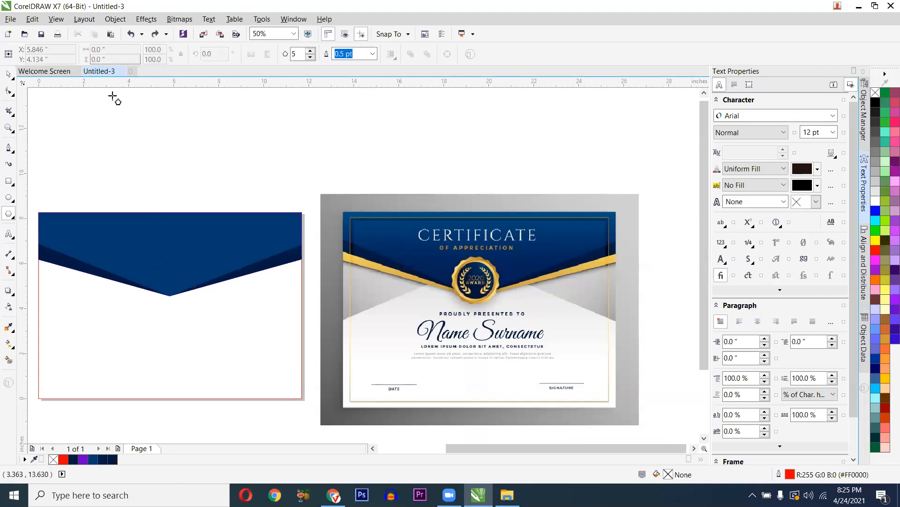
drag(159, 283, 187, 323)
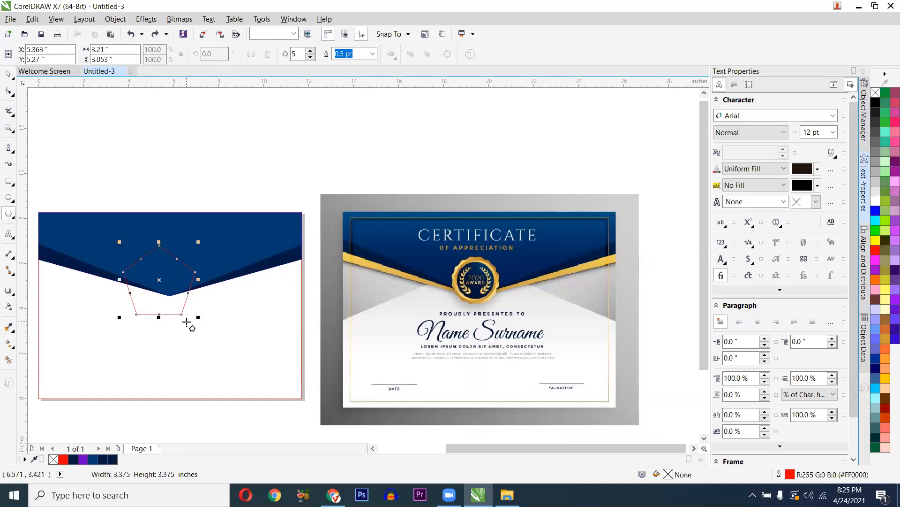
- Nudge the pentagon slightly right to centre it on the V point
key(space)
click(157, 291)
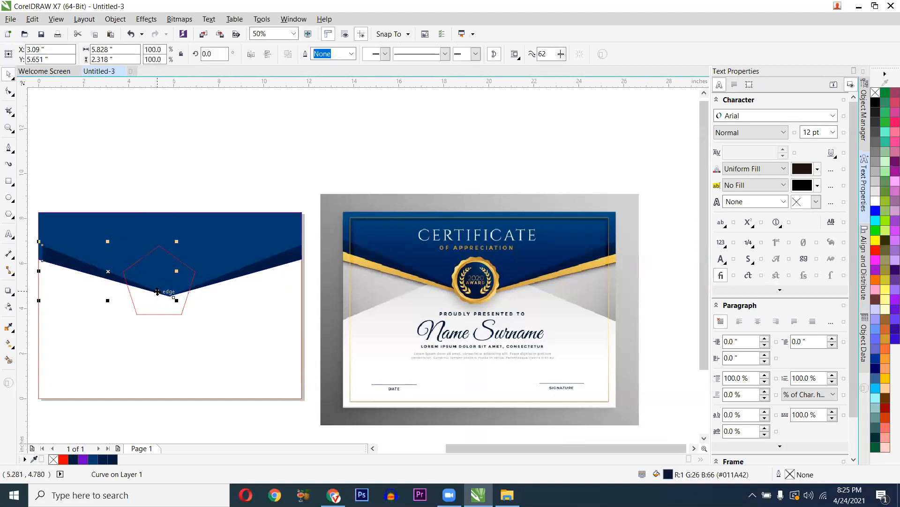
click(158, 269)
drag(160, 269, 164, 269)
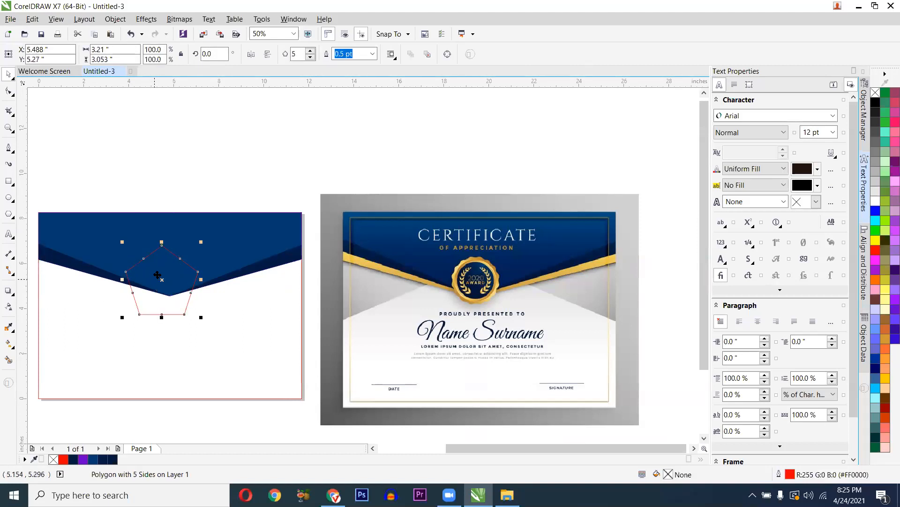
scroll(163, 268, up, 2)
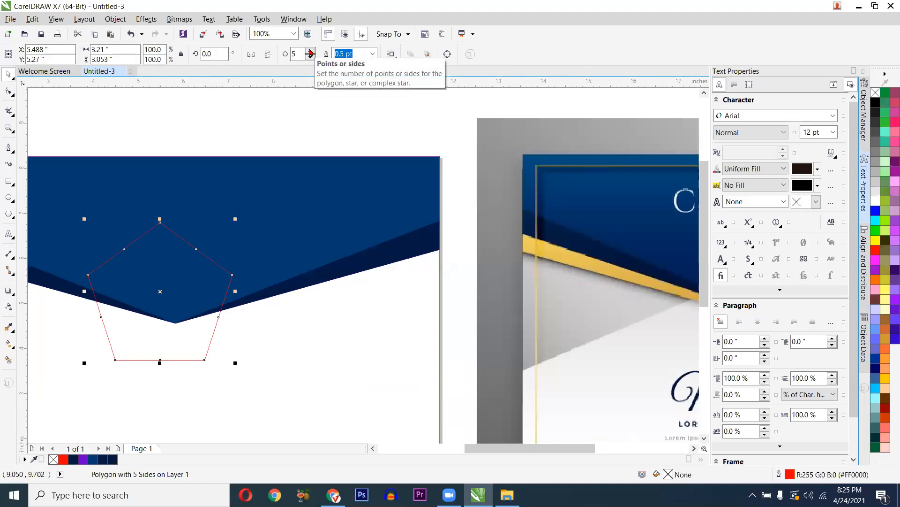
scroll(253, 169, down, 1)
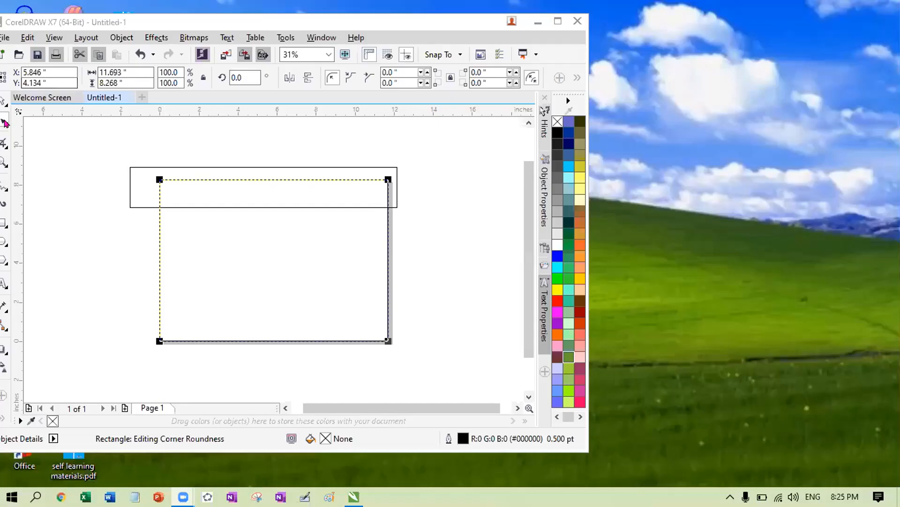
- Select the wide top rectangle, maximize the window, and convert the rectangle to curves
click(5, 124)
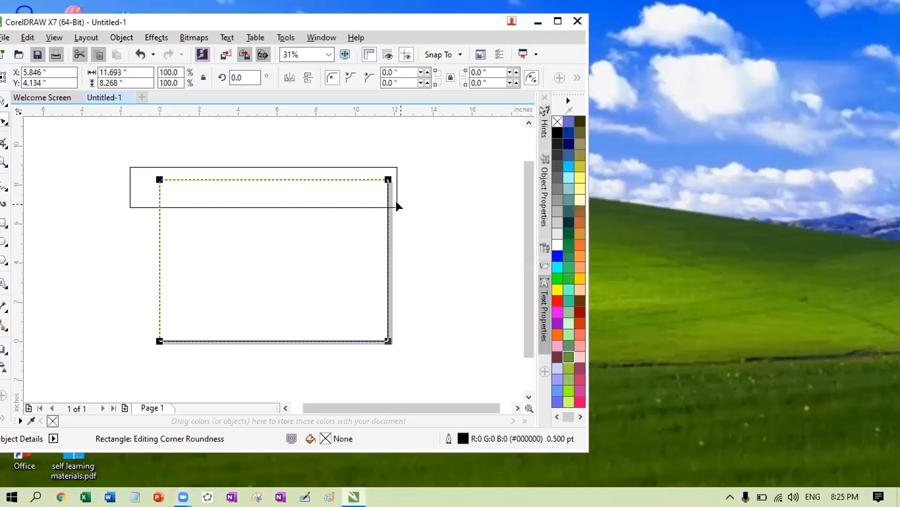
click(186, 193)
click(5, 123)
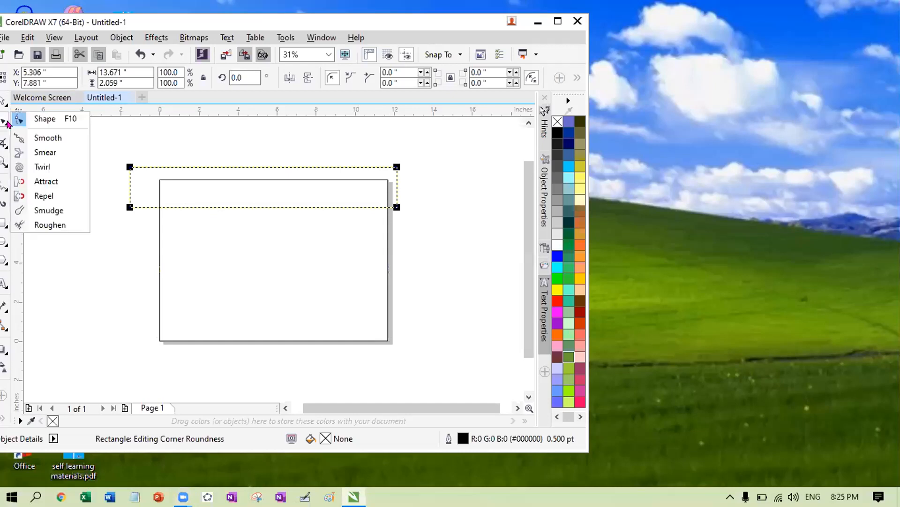
click(37, 123)
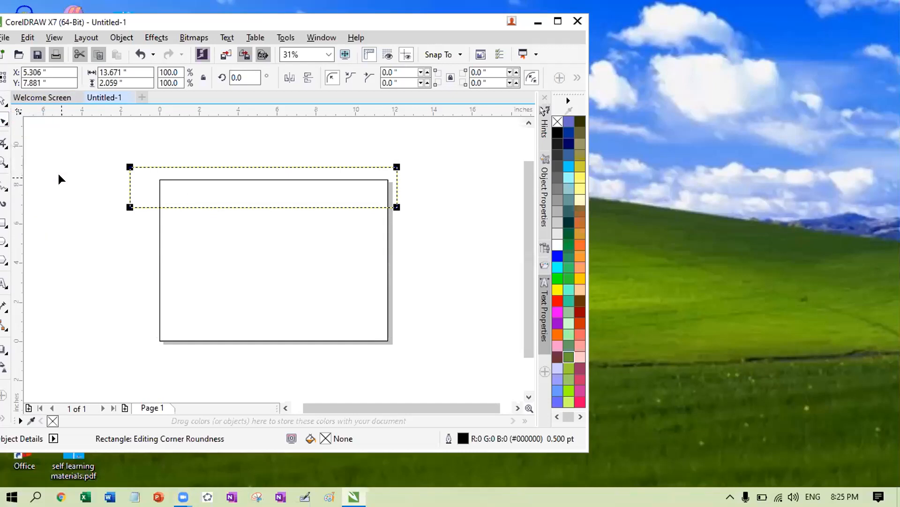
click(5, 101)
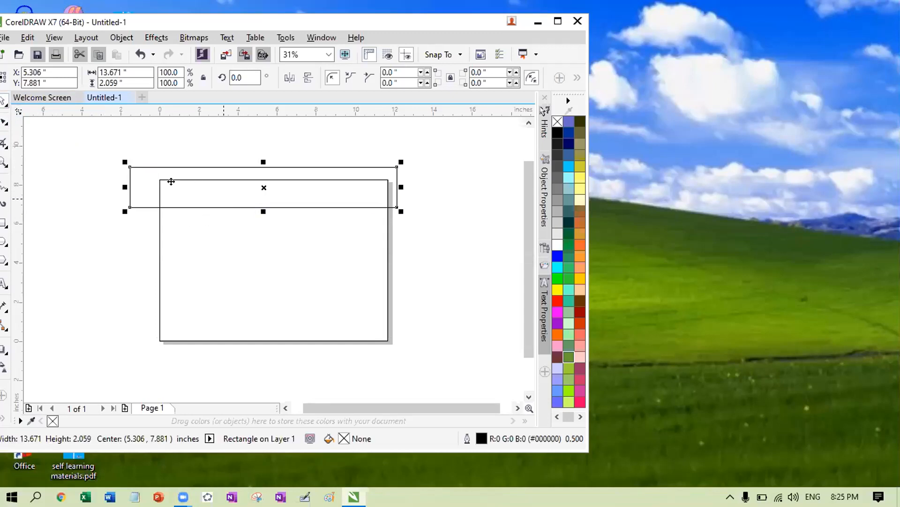
scroll(271, 243, up, 1)
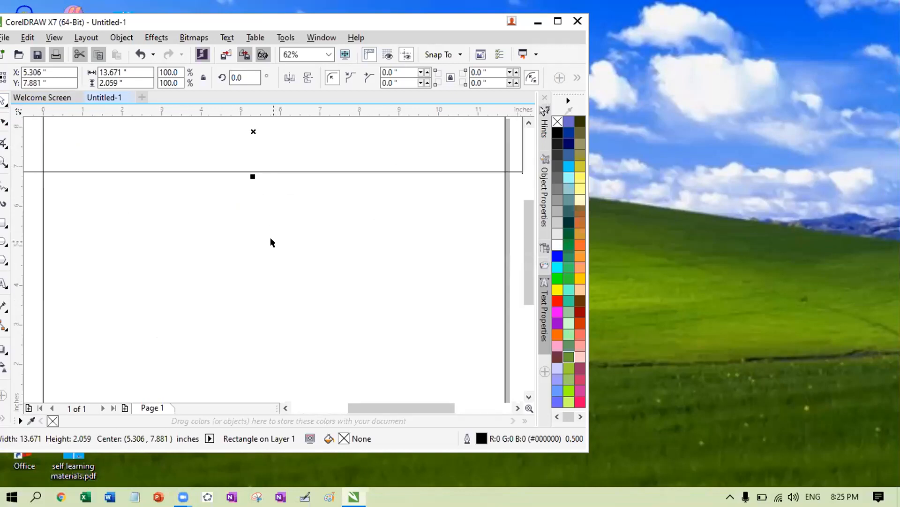
click(558, 21)
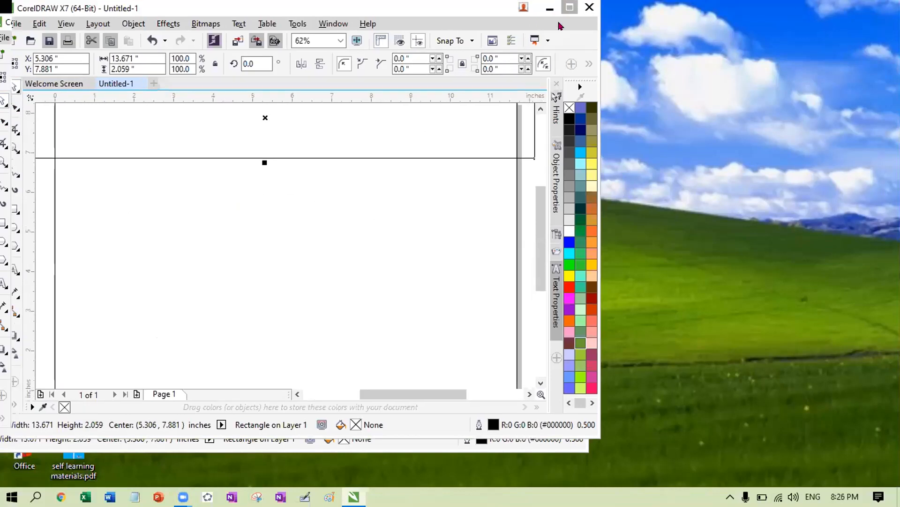
scroll(458, 197, down, 1)
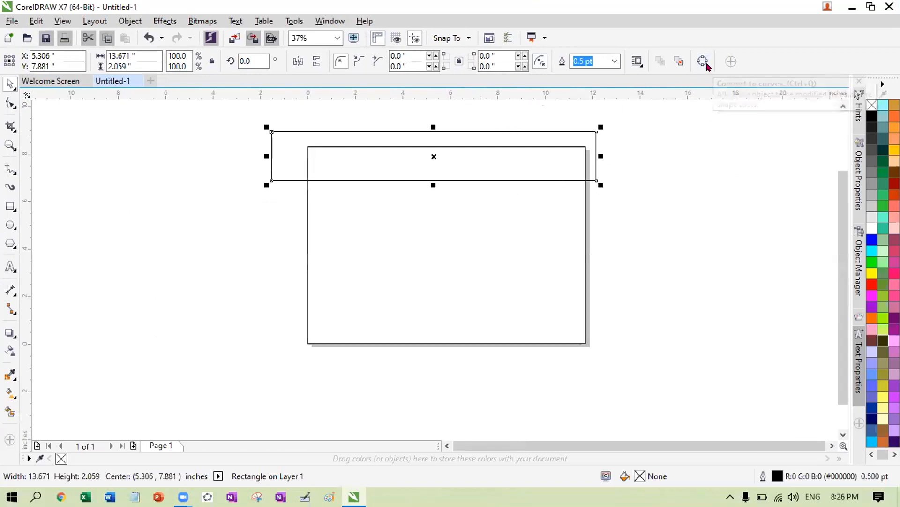
click(703, 61)
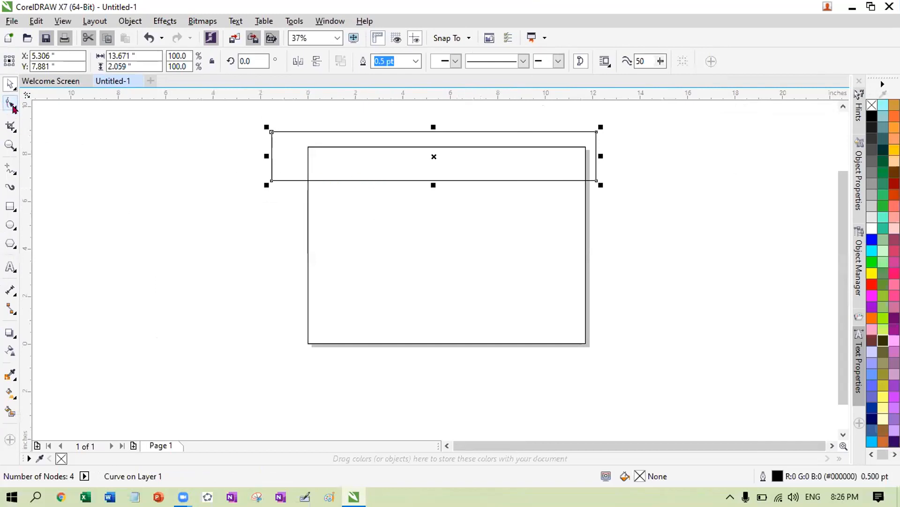
click(11, 104)
- Select all of the top band's nodes and add midpoint nodes along its edges
click(15, 109)
click(60, 102)
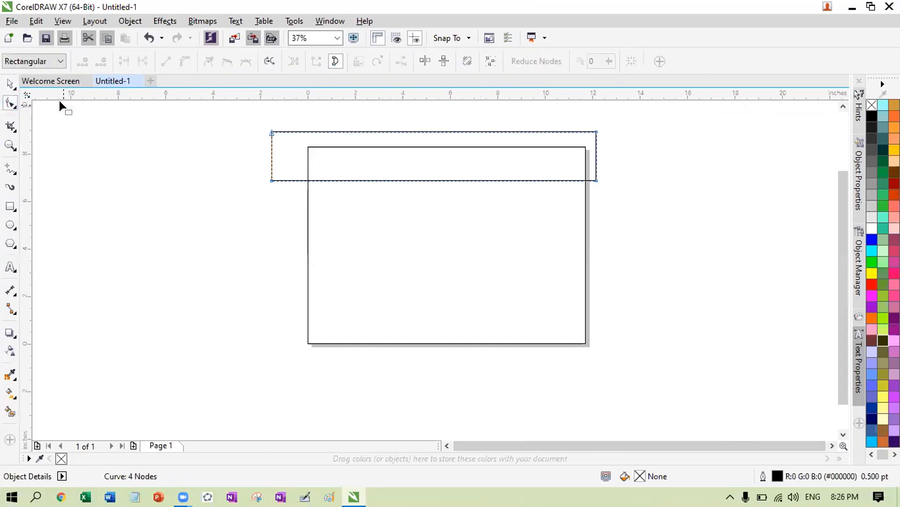
drag(257, 171, 606, 198)
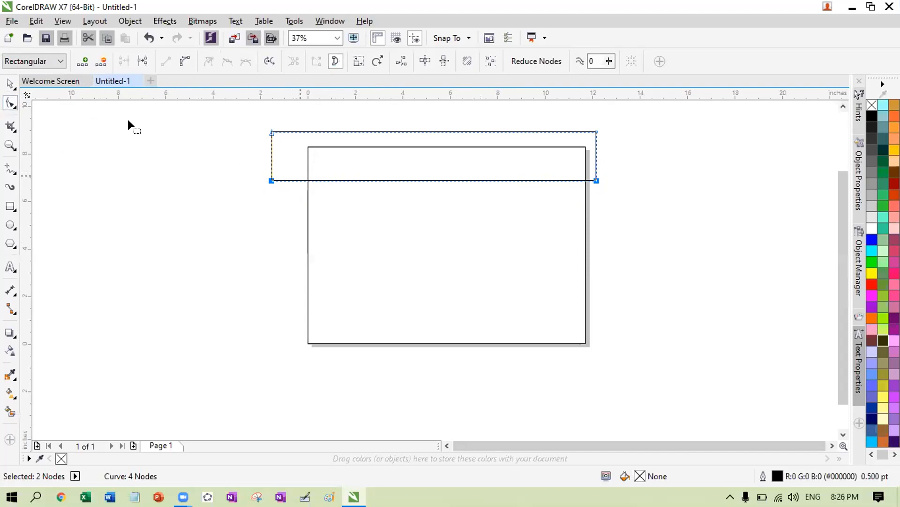
click(84, 61)
- Pull the bottom edge's midpoint node down to form a central V point
click(411, 200)
click(427, 180)
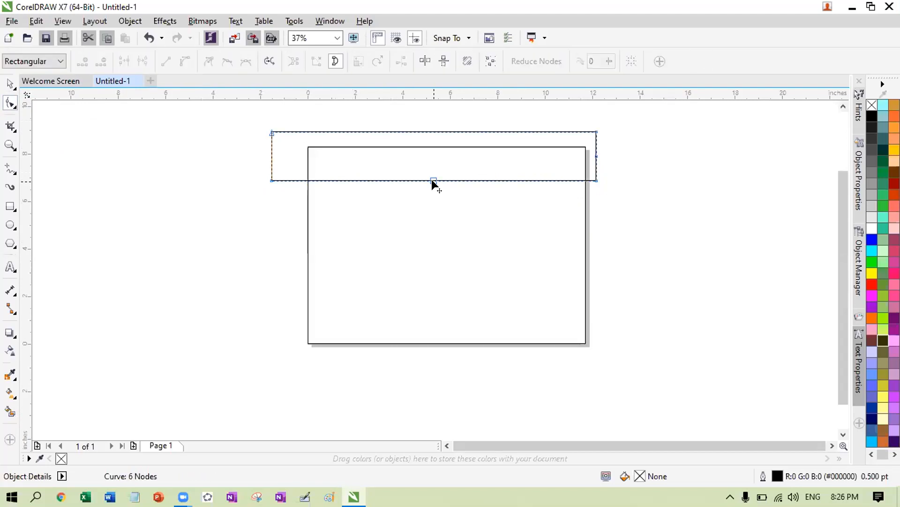
click(432, 180)
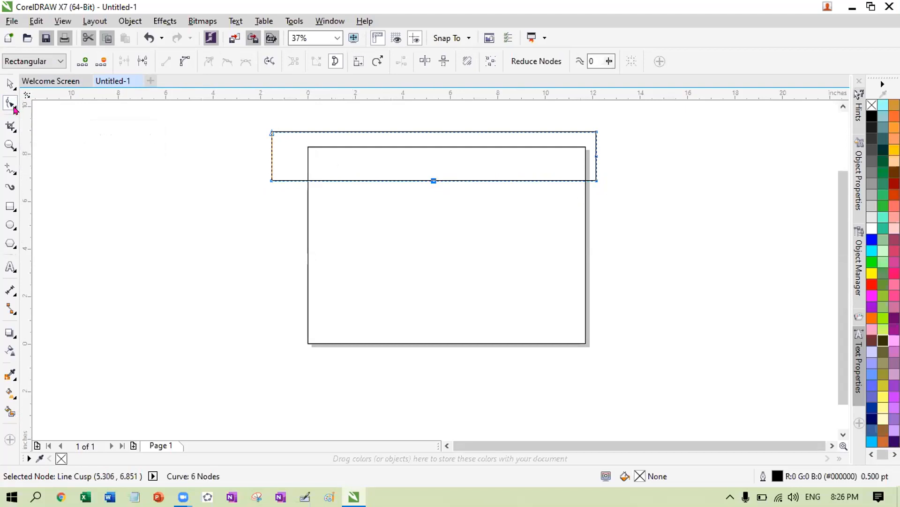
click(15, 107)
click(46, 106)
drag(438, 192, 436, 217)
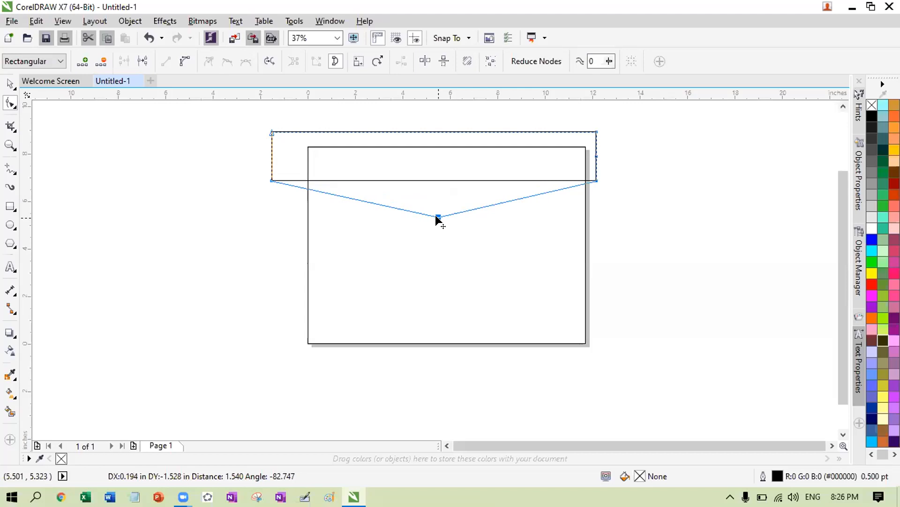
drag(436, 216, 436, 216)
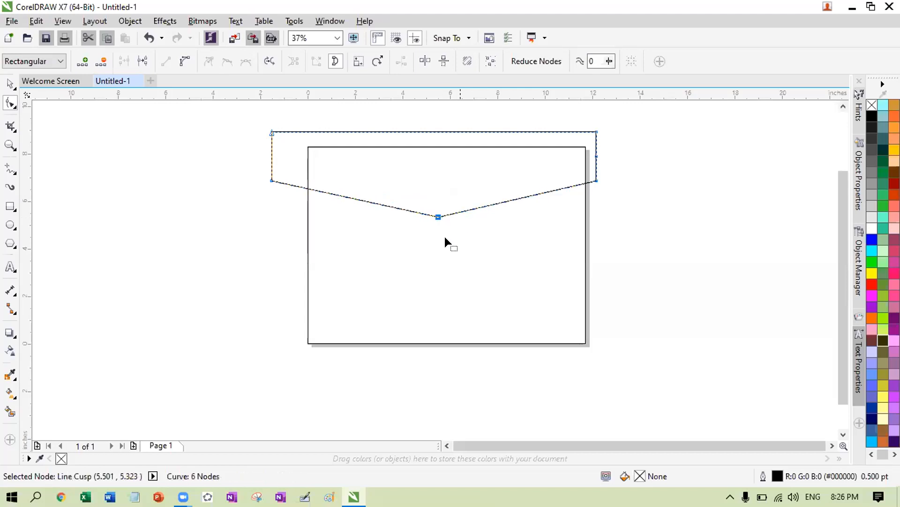
click(407, 226)
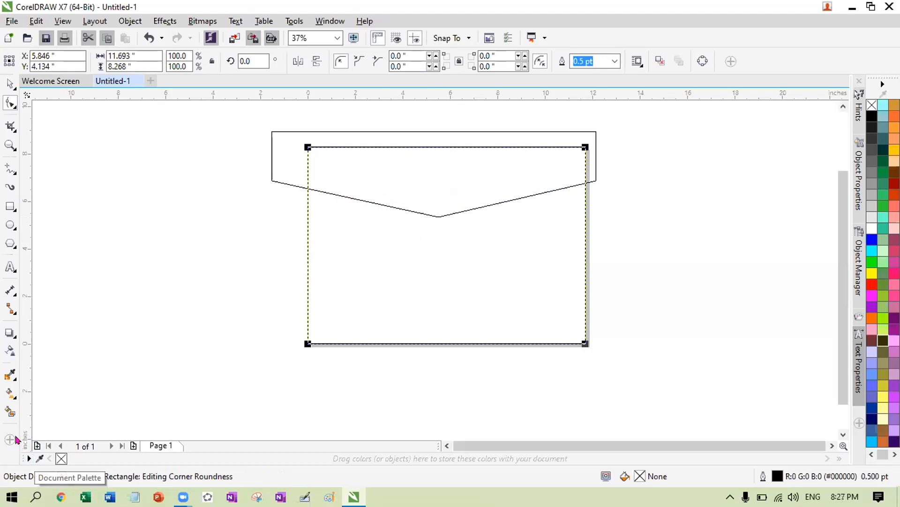
- Set the Smart Fill colour to dark navy #000066
click(11, 411)
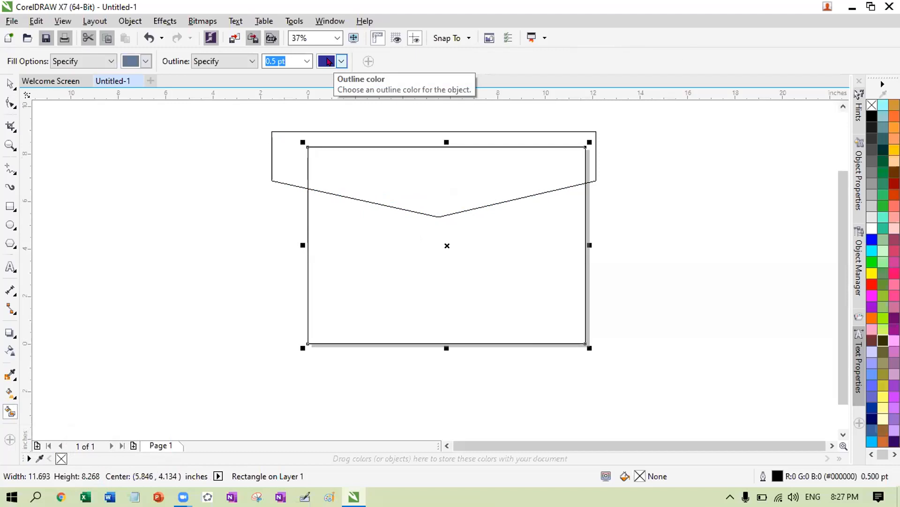
click(341, 61)
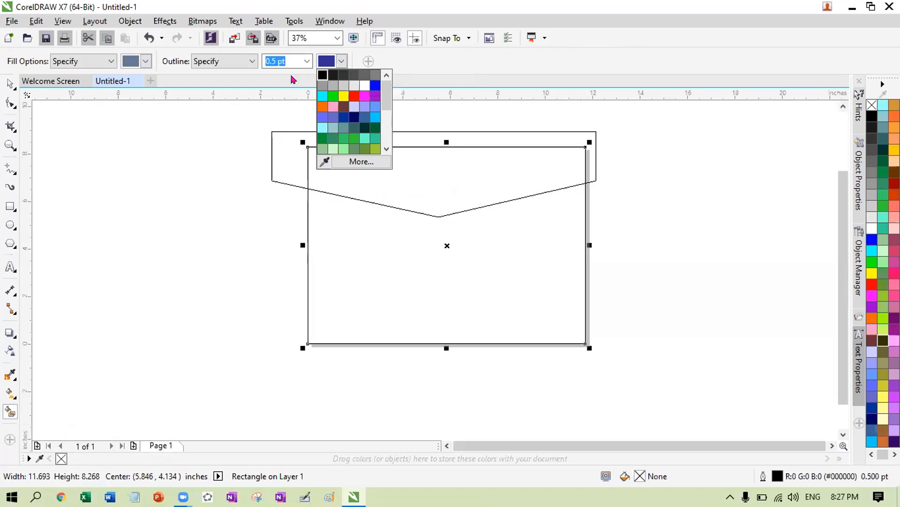
click(268, 112)
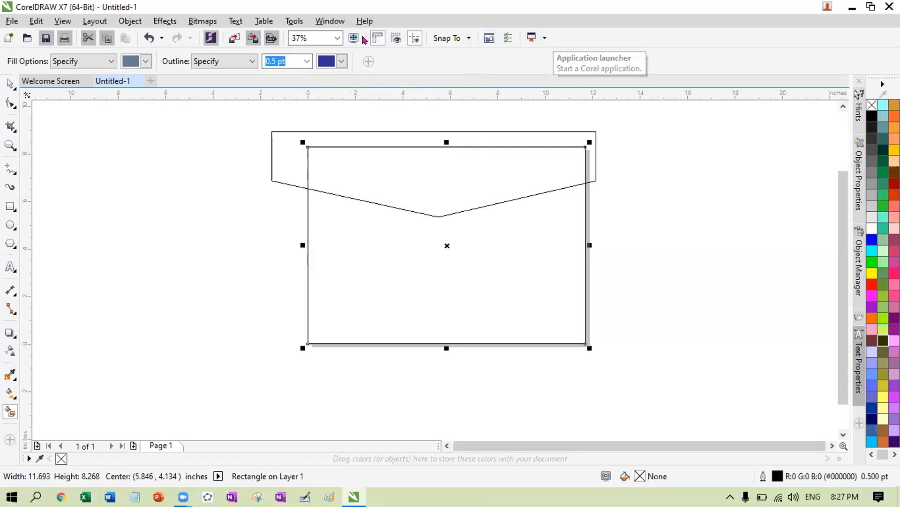
click(146, 60)
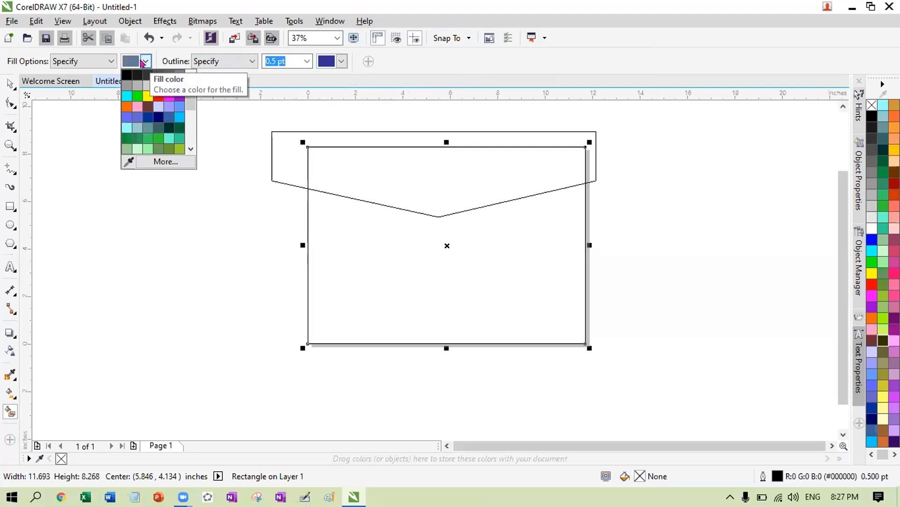
click(101, 117)
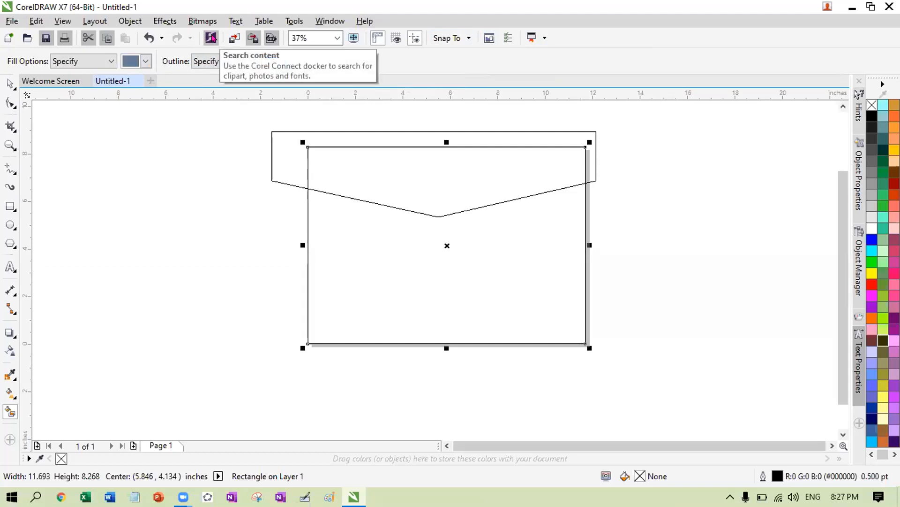
click(144, 62)
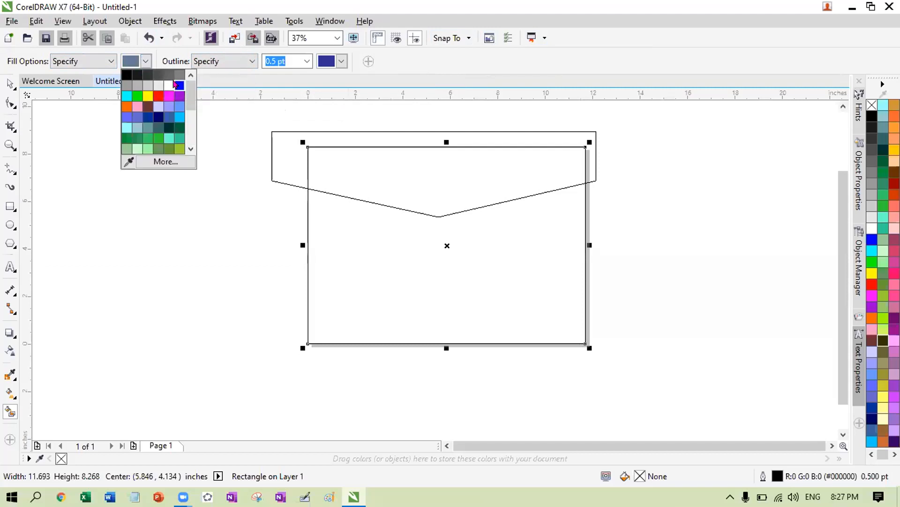
click(159, 115)
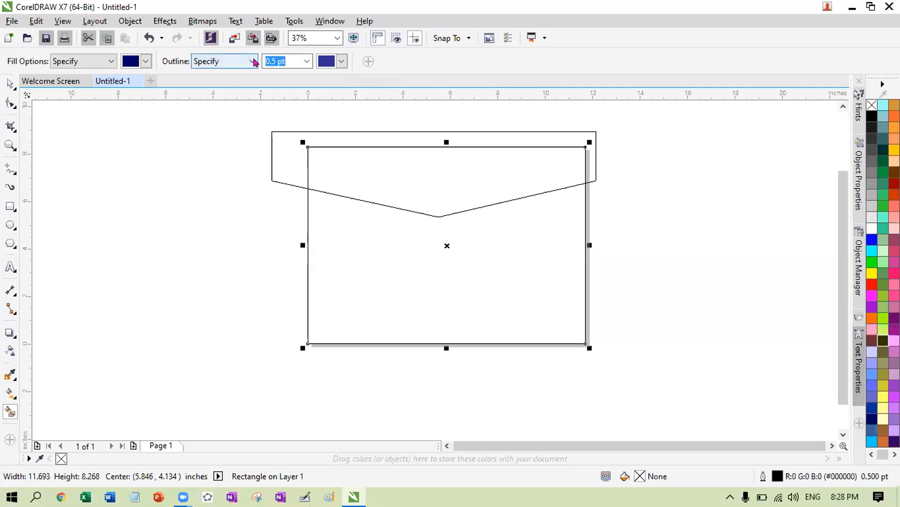
- Set No Outline for new fills and fill the area above the V with navy
click(214, 61)
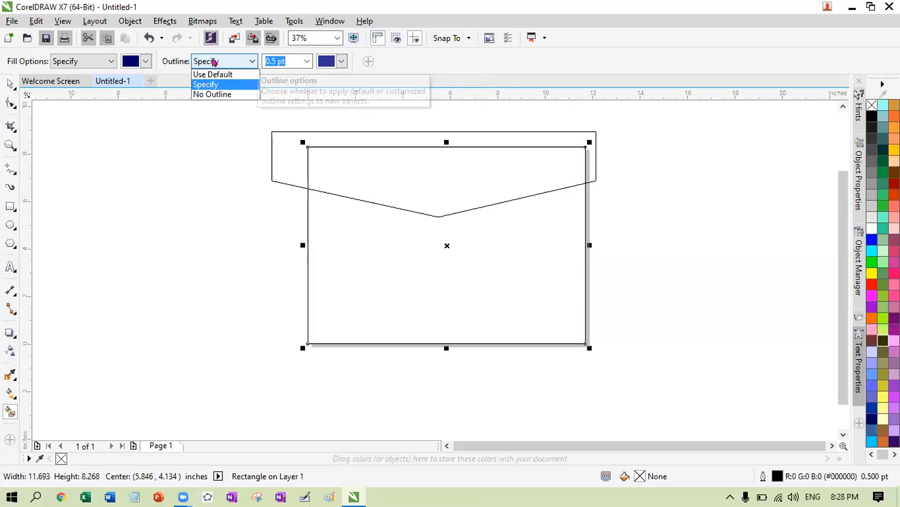
click(232, 85)
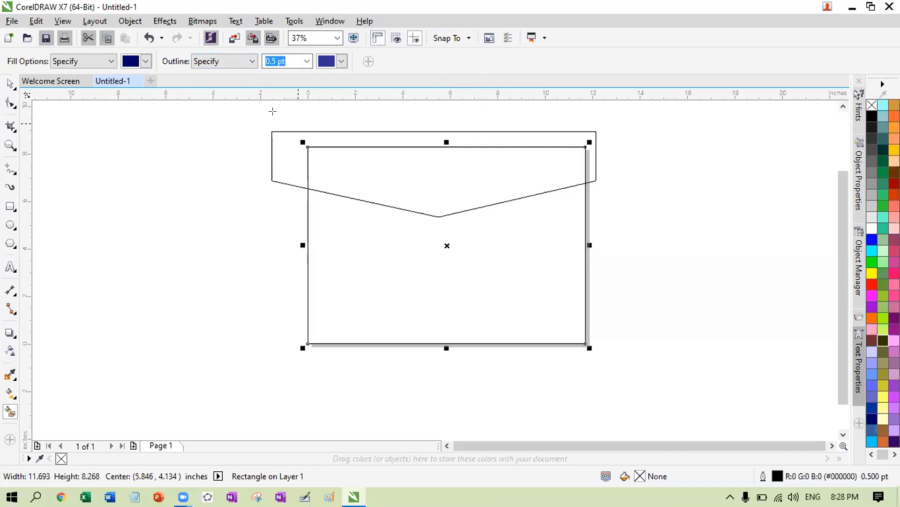
click(250, 62)
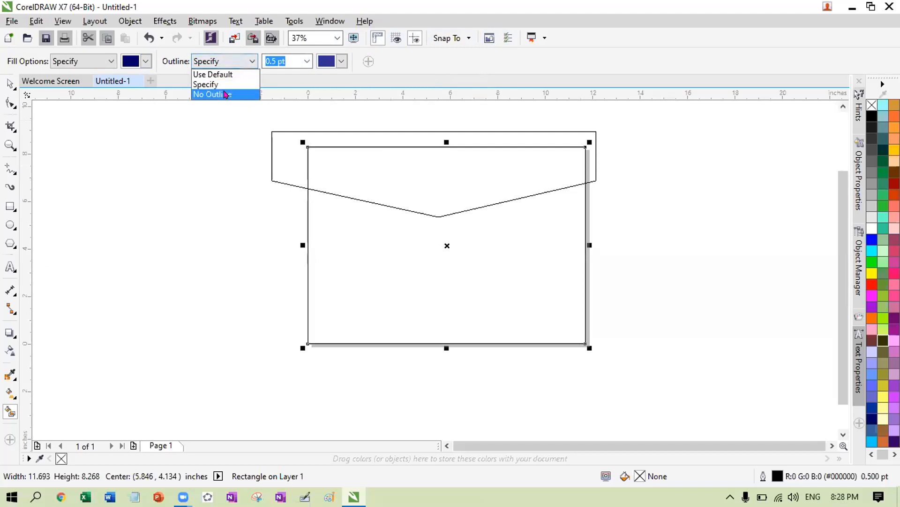
click(225, 95)
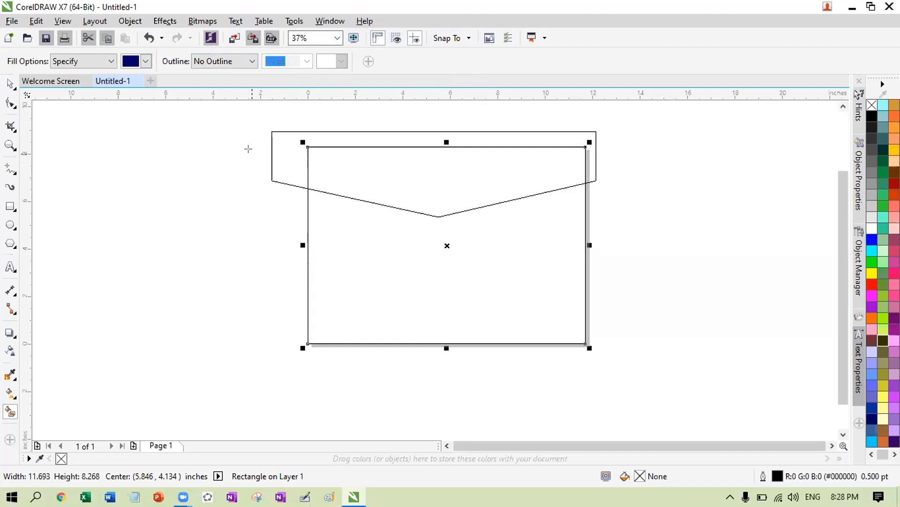
click(394, 167)
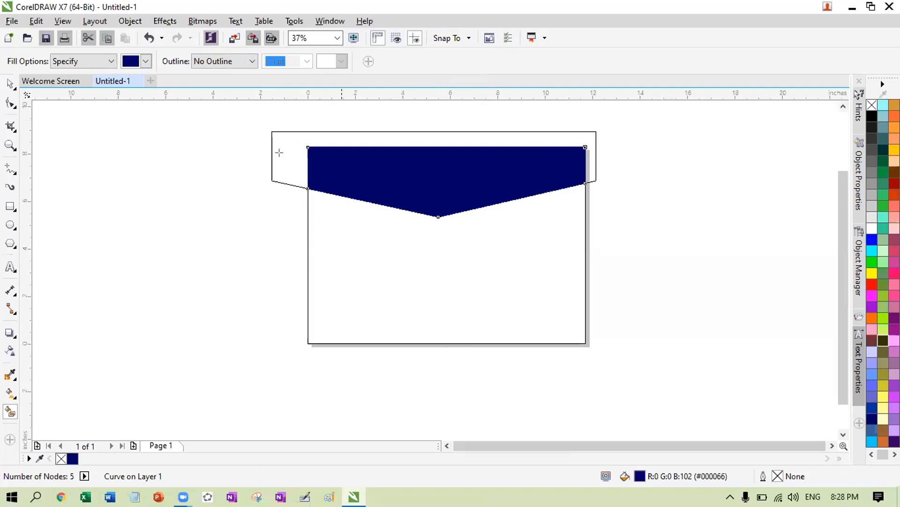
- Select the leftover red V outline and delete it
key(space)
click(560, 130)
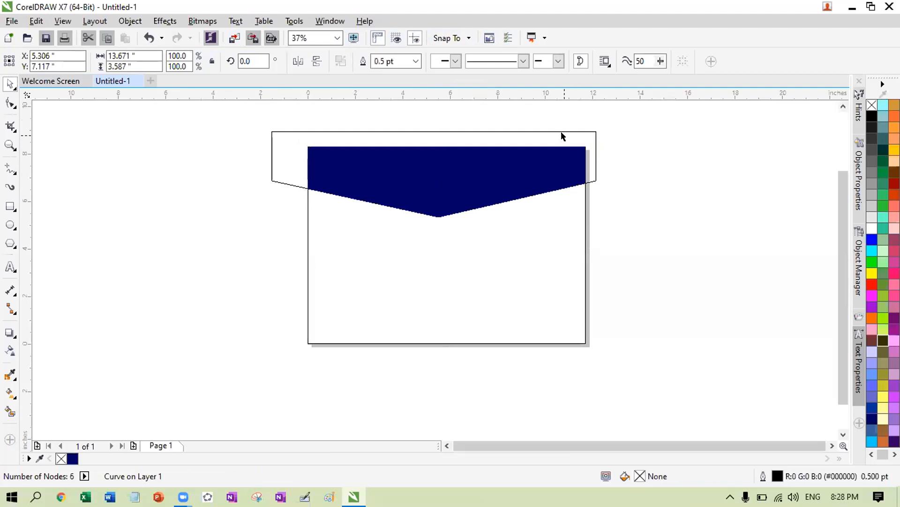
key(Delete)
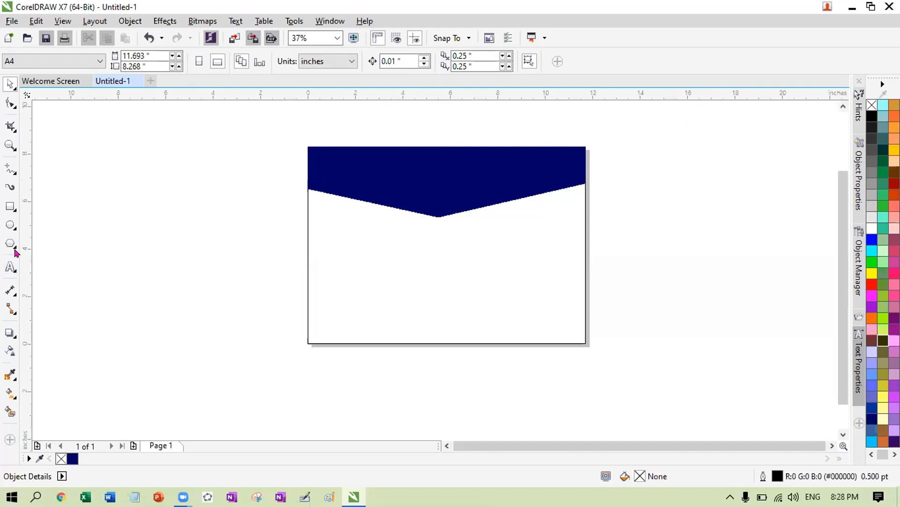
click(16, 295)
key(p)
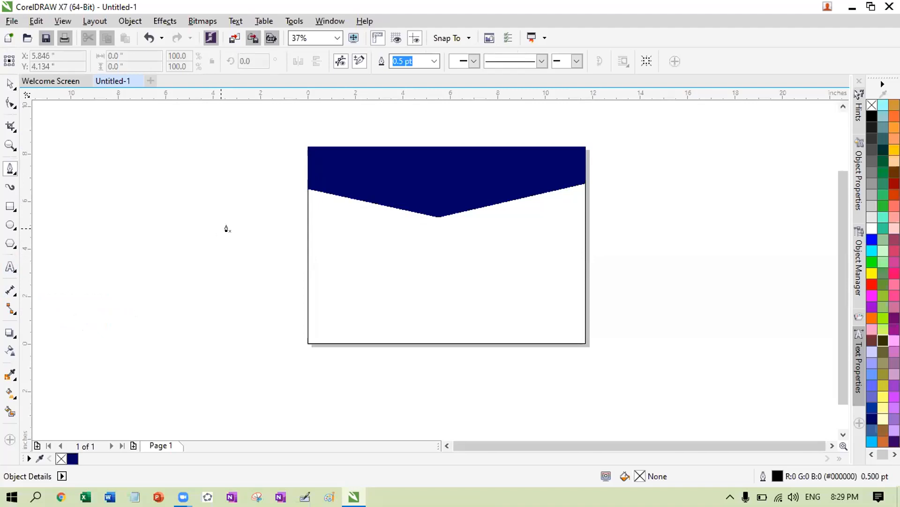
- Draw a three-node line from the left page edge to the V point and back up the edge
click(301, 174)
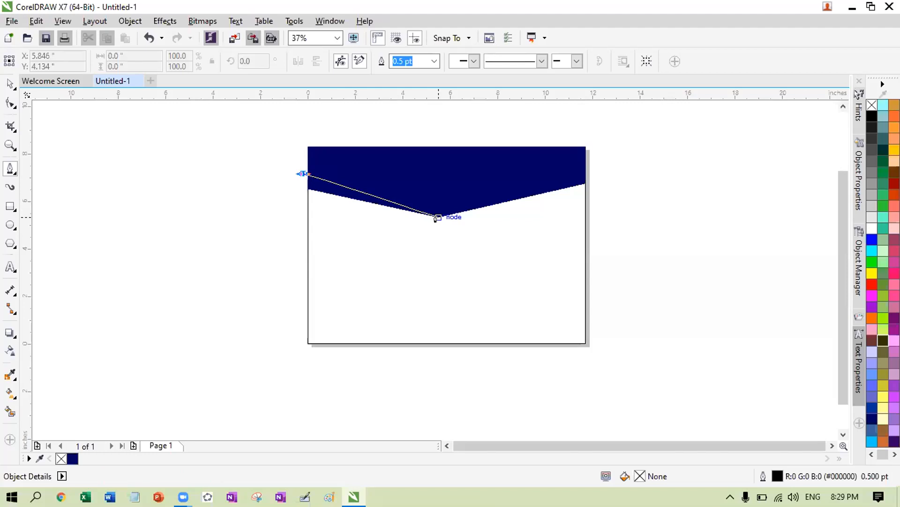
double_click(437, 217)
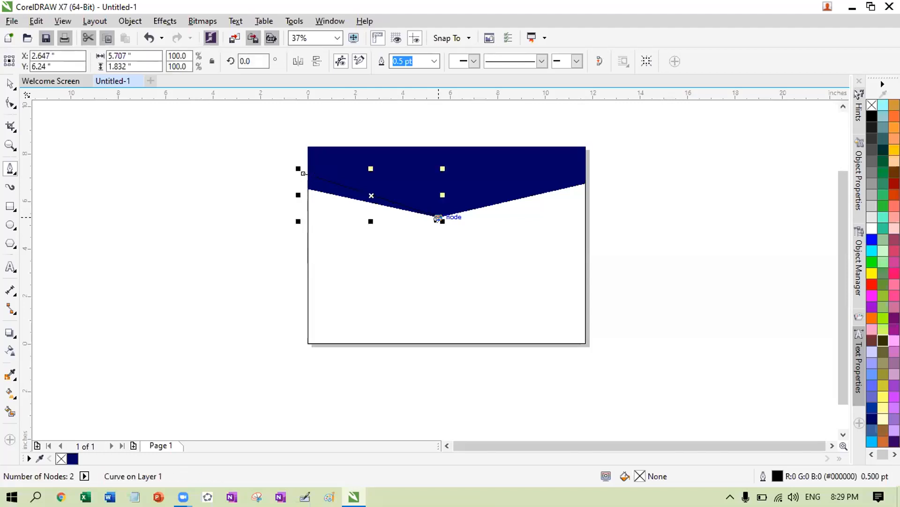
click(302, 189)
click(302, 174)
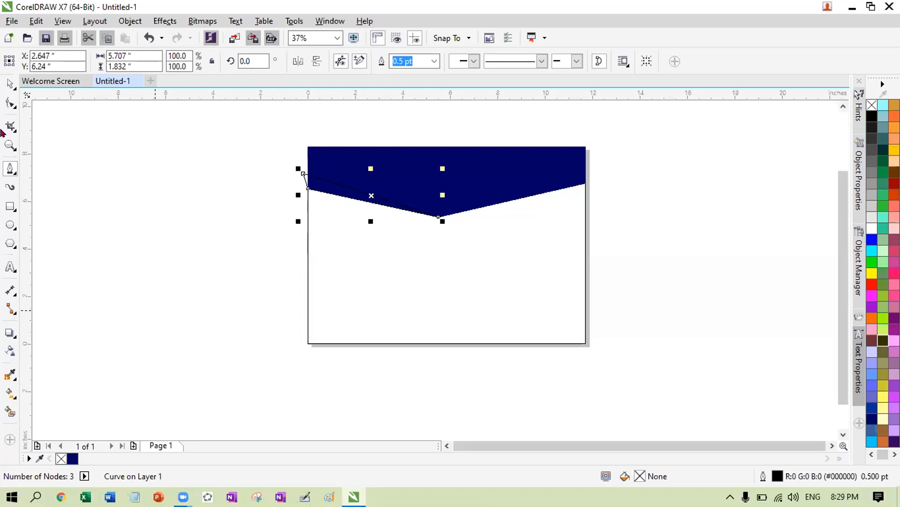
click(8, 83)
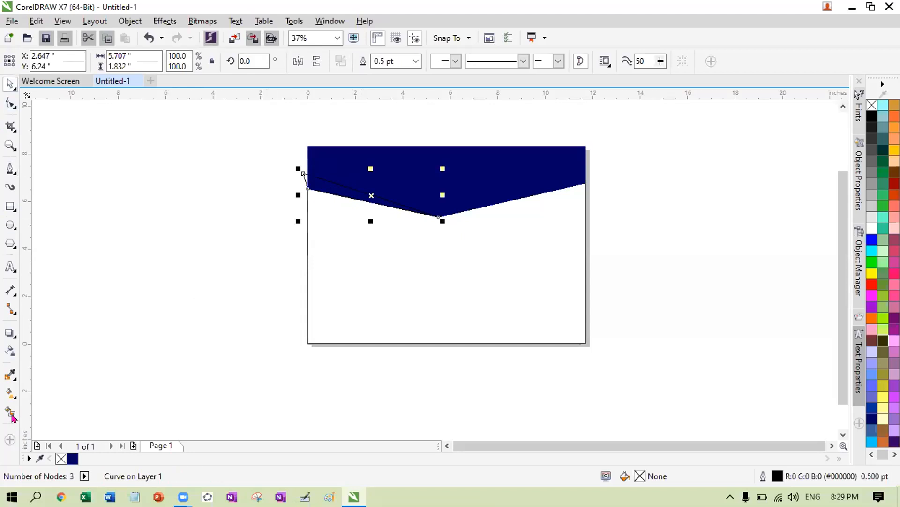
click(10, 413)
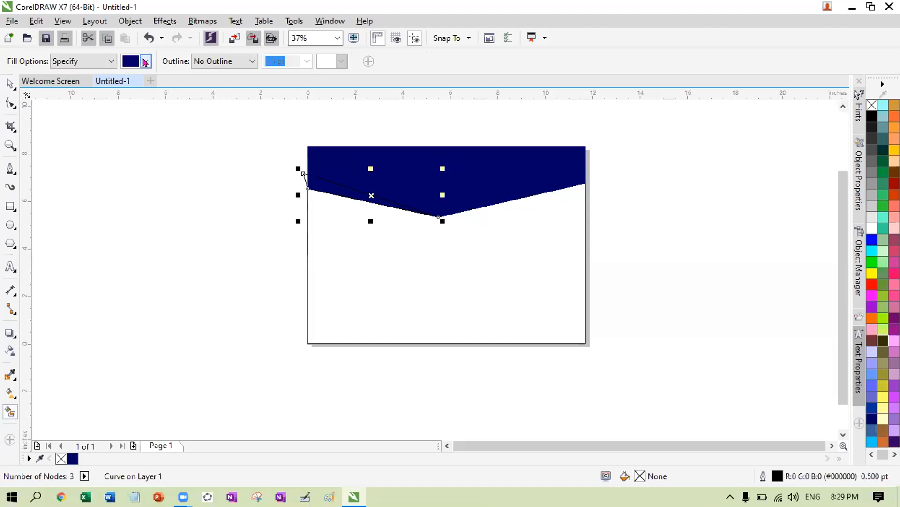
- Fill the thin left slope band with custom colour RGB 22,22,31 (#16161F)
click(145, 63)
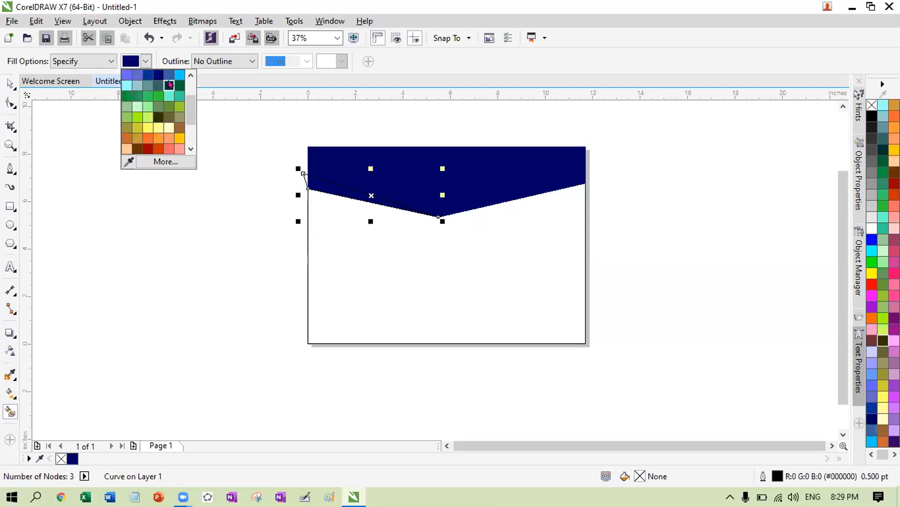
click(165, 161)
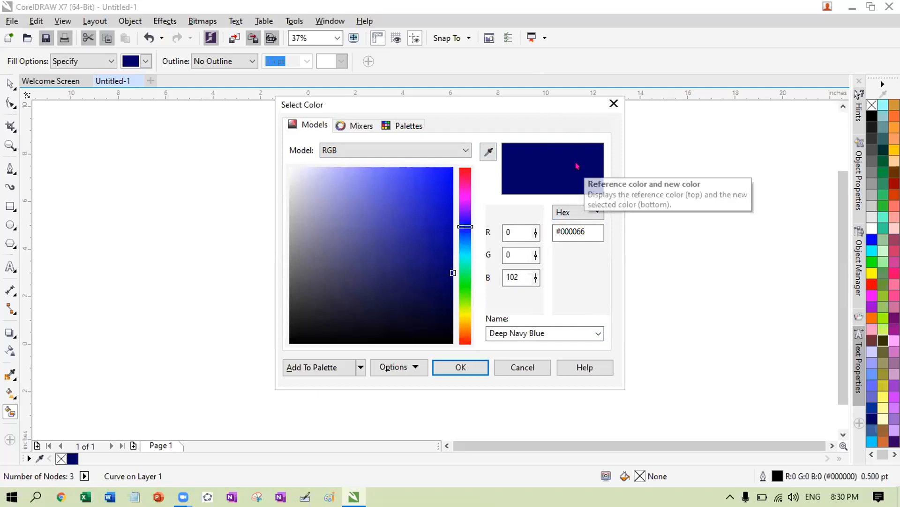
click(330, 317)
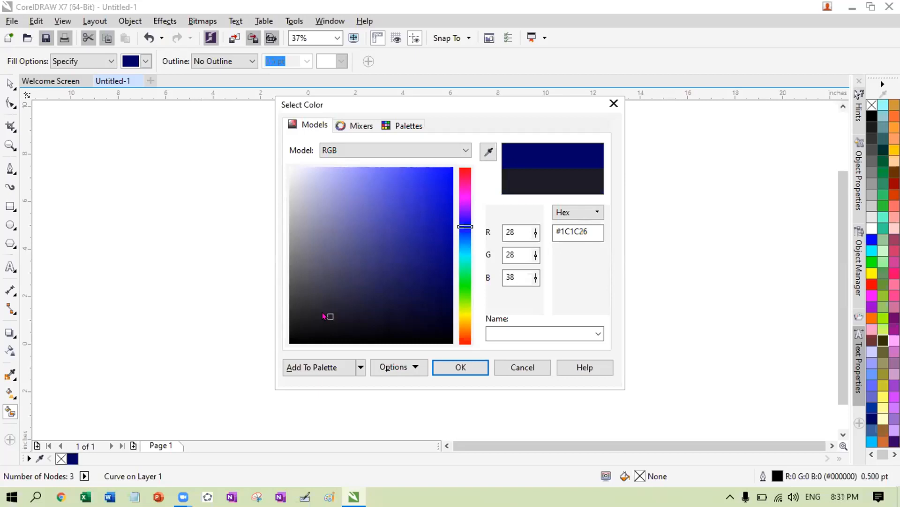
click(338, 323)
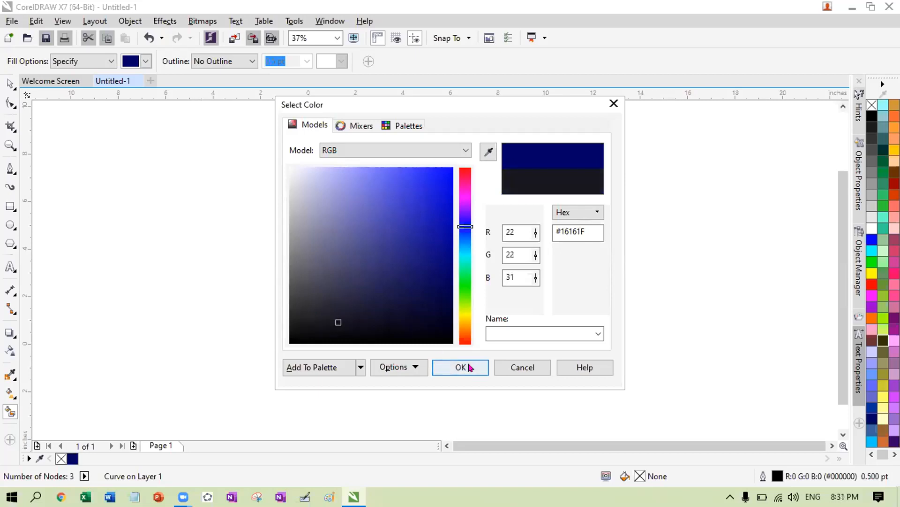
click(466, 367)
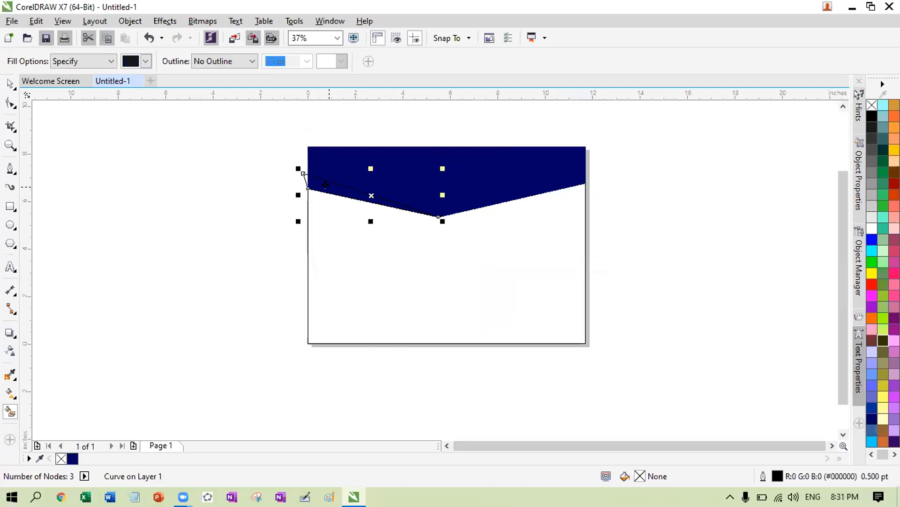
click(325, 184)
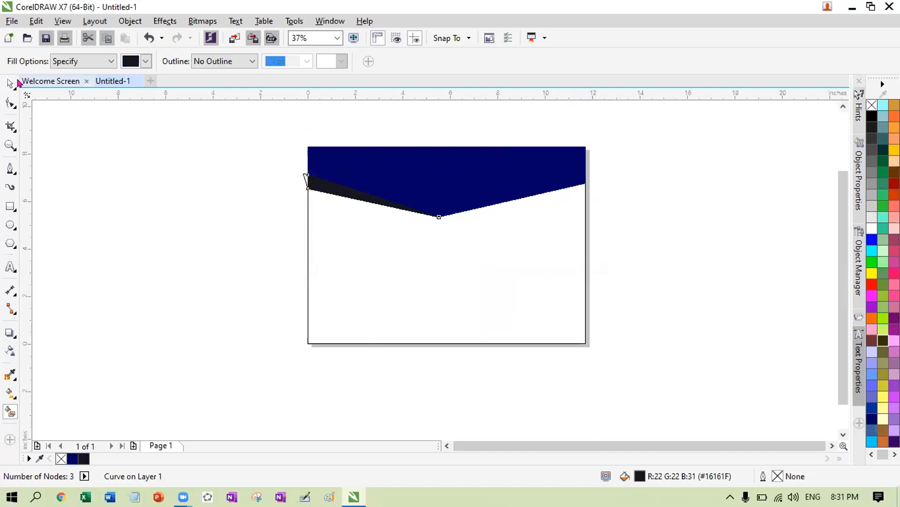
- Select and delete the leftover guide line at the left page edge
key(space)
click(303, 171)
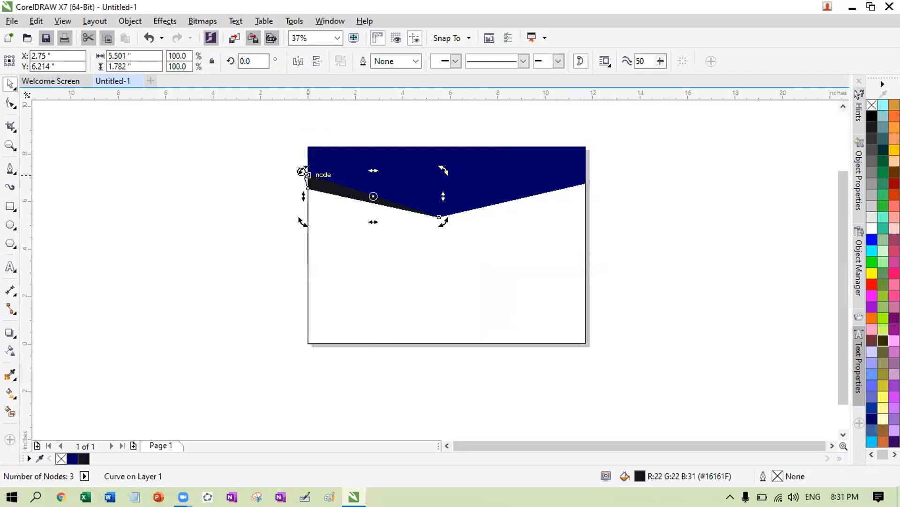
click(303, 179)
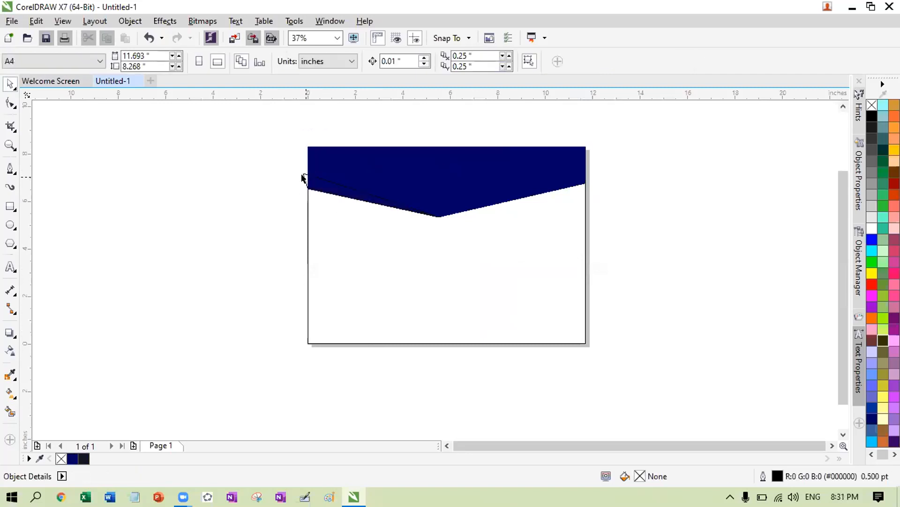
click(303, 178)
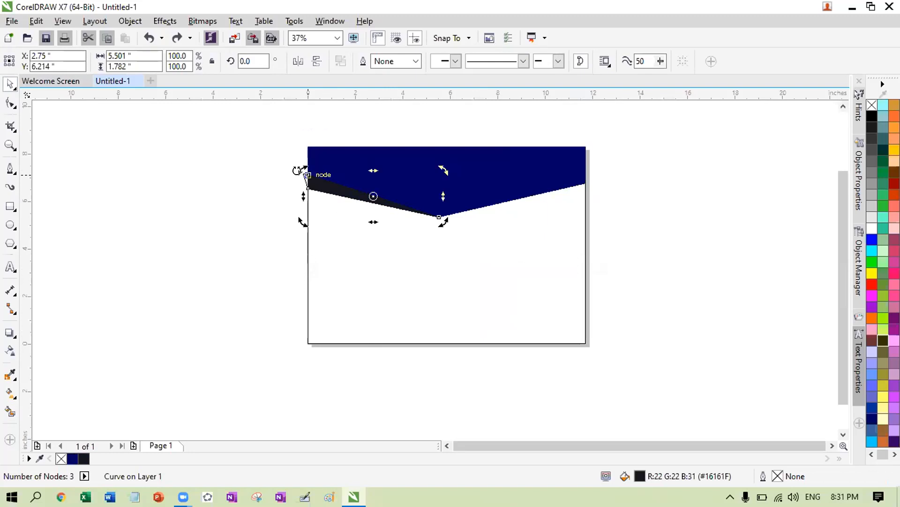
click(292, 174)
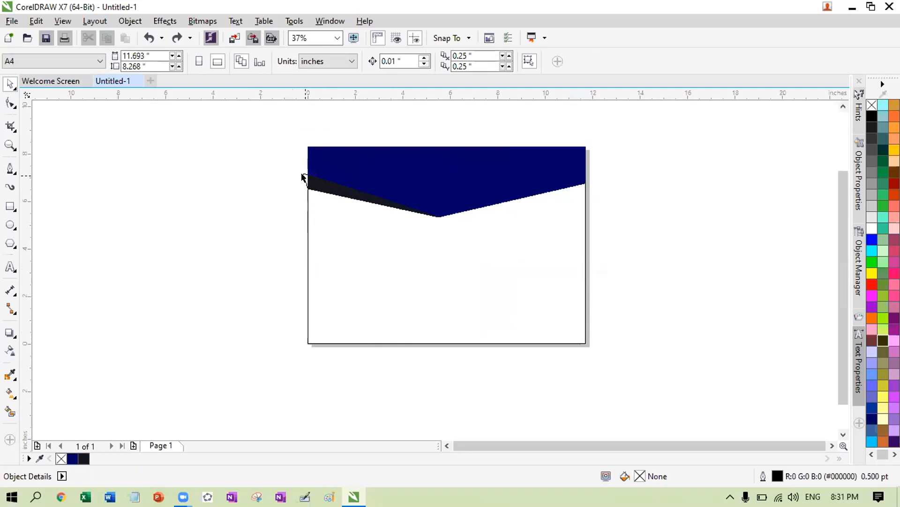
scroll(298, 178, down, 2)
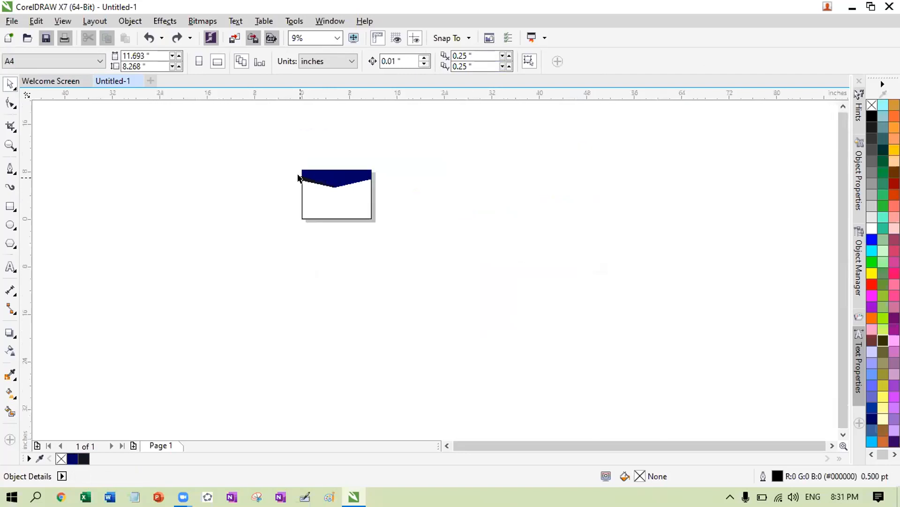
scroll(299, 178, up, 5)
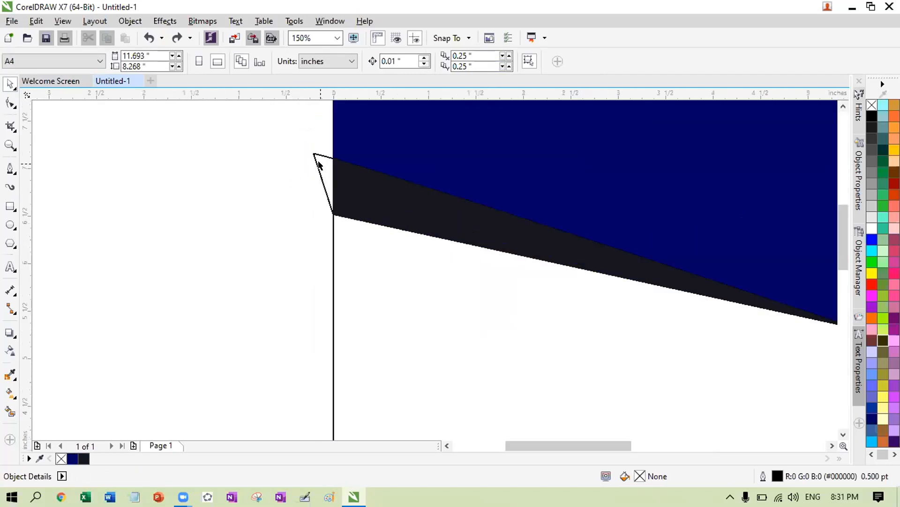
click(316, 159)
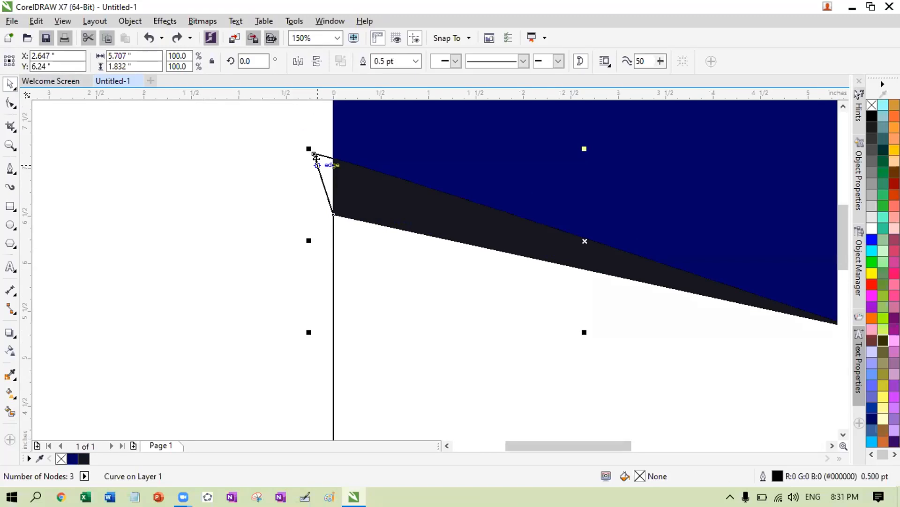
key(Delete)
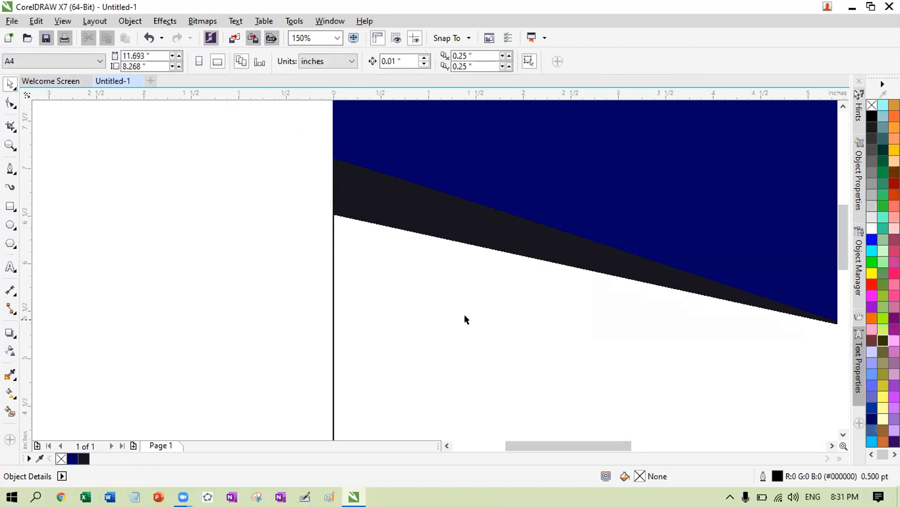
scroll(353, 313, down, 1)
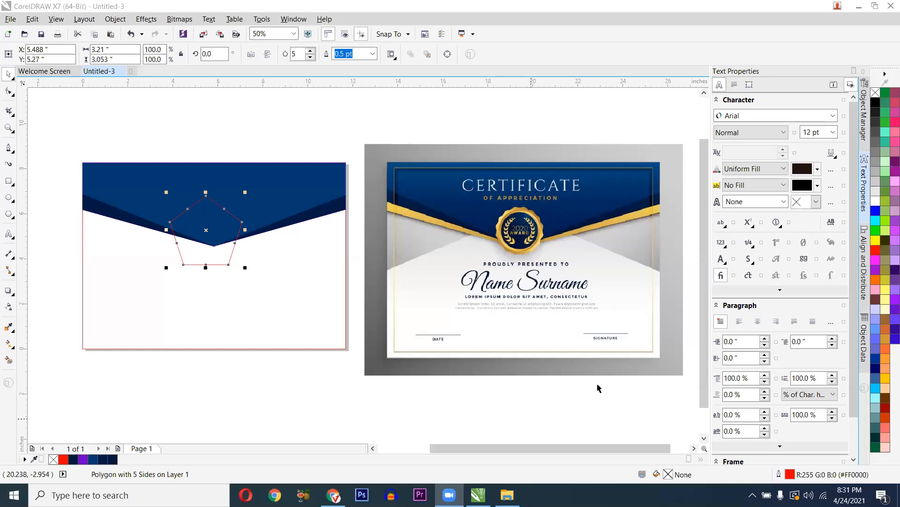
- Select the pentagon and undo its last small move so it sits back over the V point
click(193, 388)
click(190, 233)
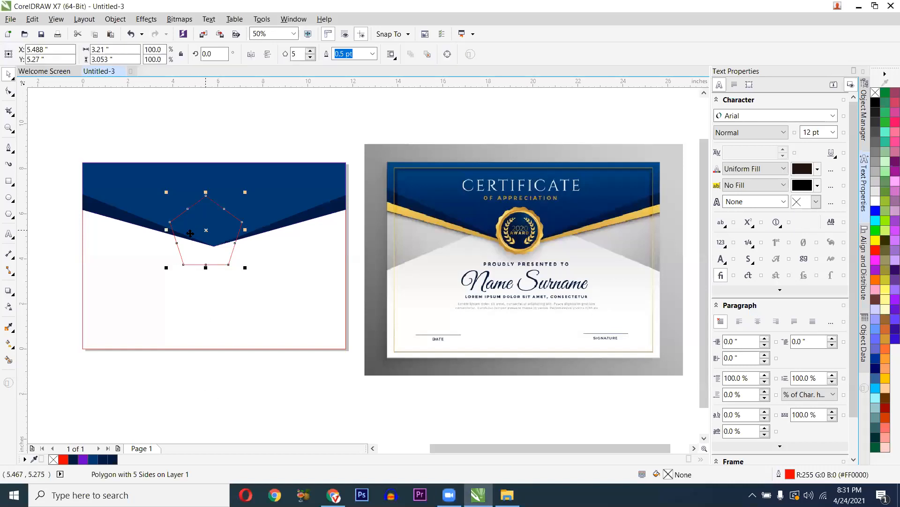
key(ctrl+z)
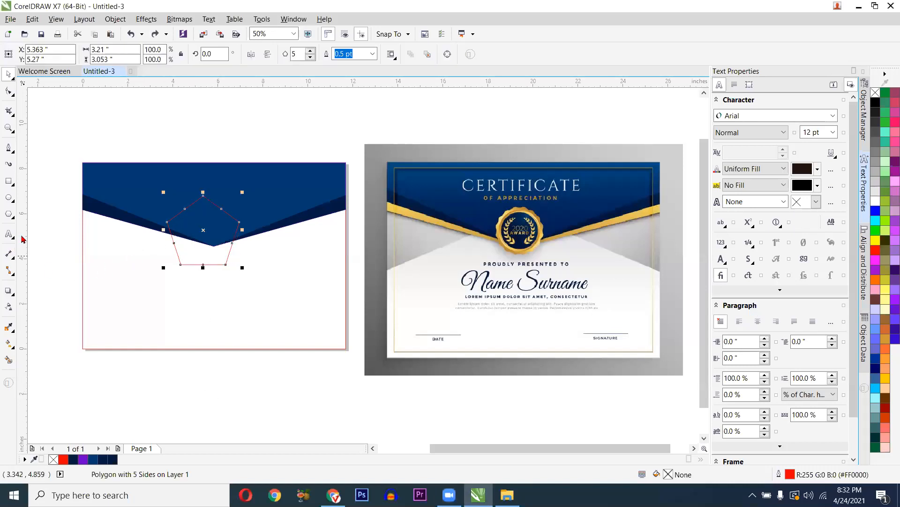
- Switch to the Polygon tool from the toolbox flyout
click(8, 214)
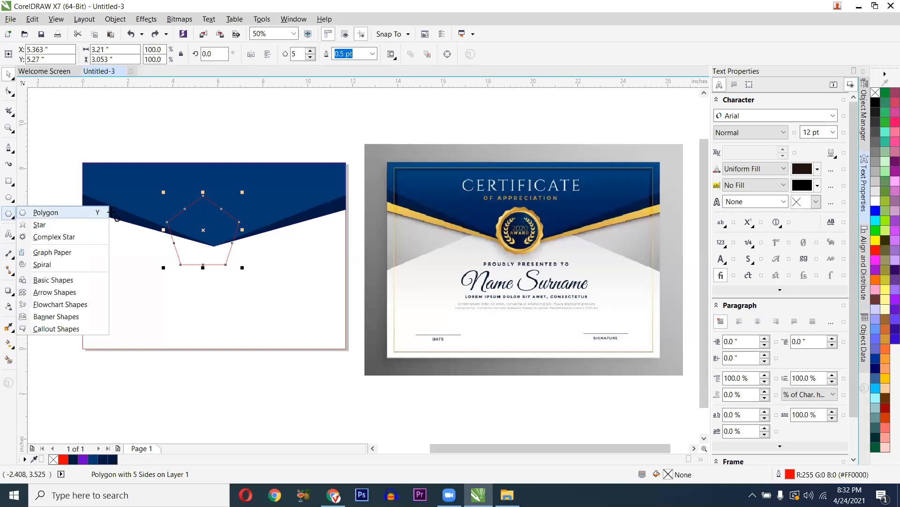
click(79, 213)
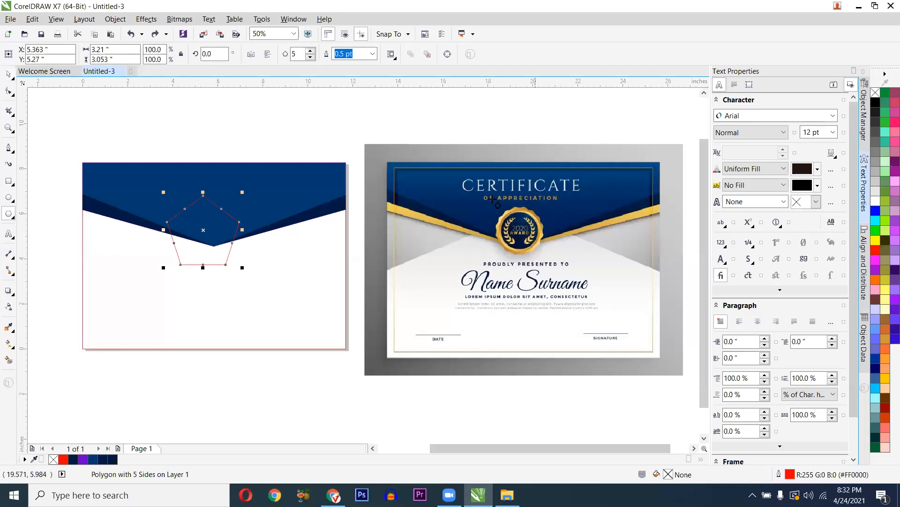
scroll(494, 202, up, 2)
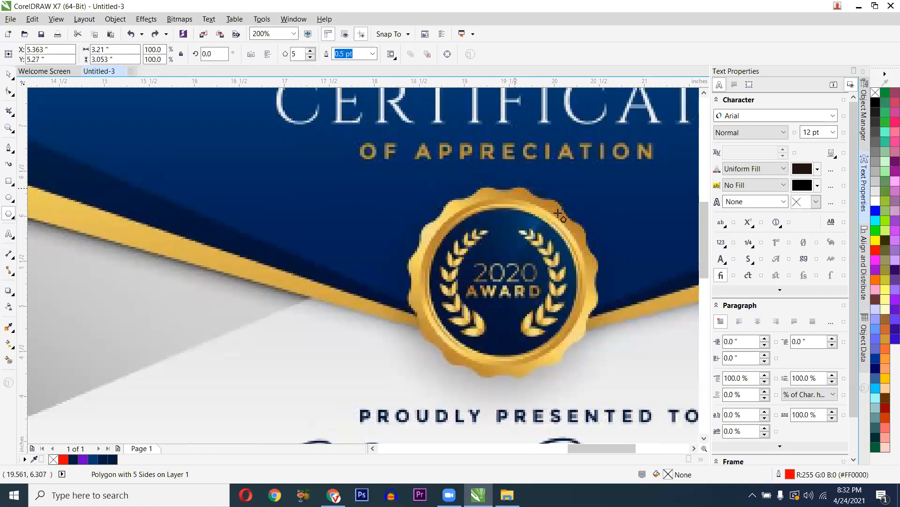
scroll(543, 317, down, 1)
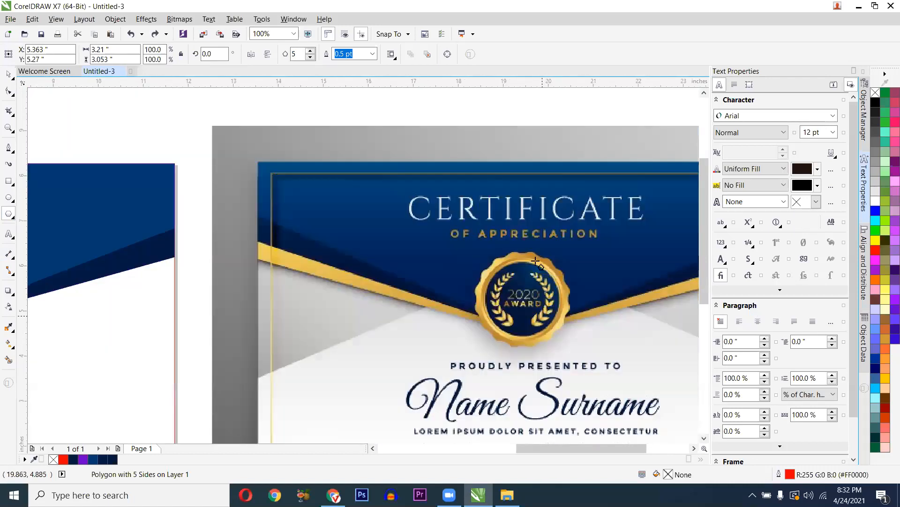
scroll(276, 286, down, 1)
scroll(188, 254, up, 1)
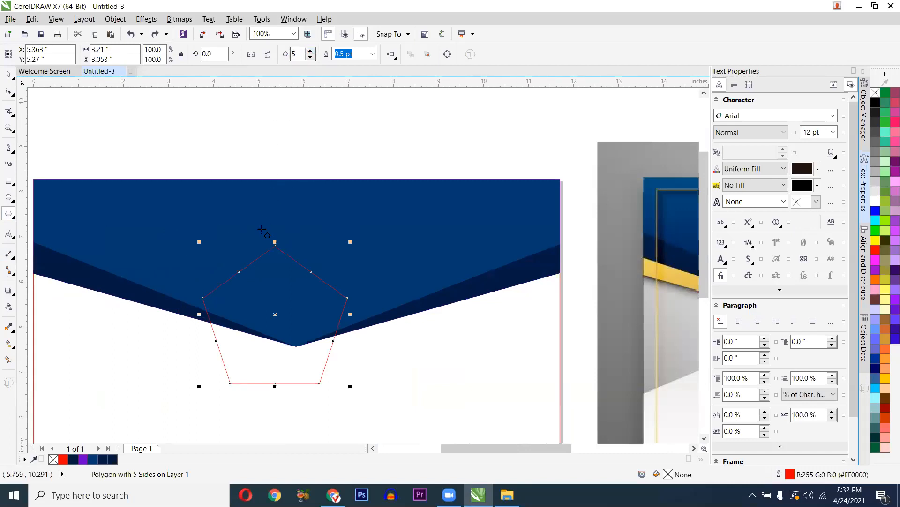
- Raise the polygon's Points/Sides value on the property bar to 15
click(311, 51)
click(311, 51)
click(311, 52)
click(311, 51)
click(310, 51)
click(310, 51)
click(310, 51)
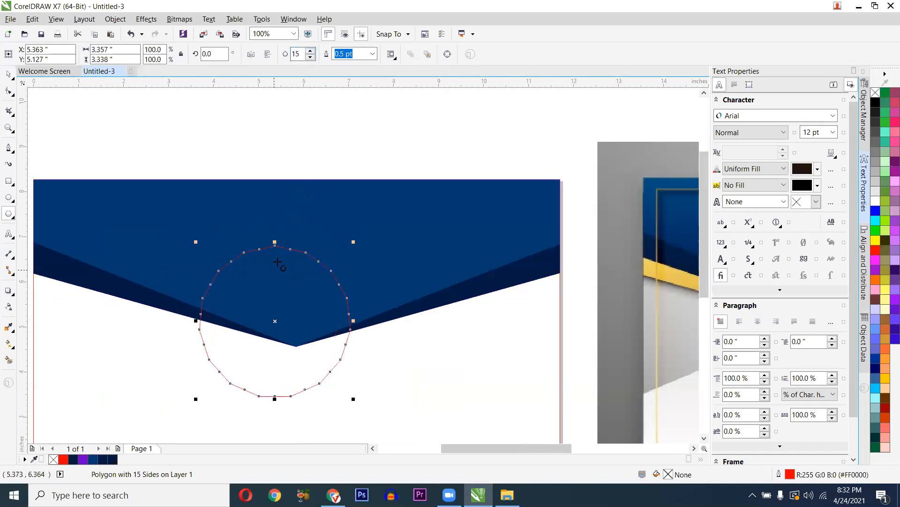
scroll(285, 240, up, 2)
scroll(300, 222, down, 2)
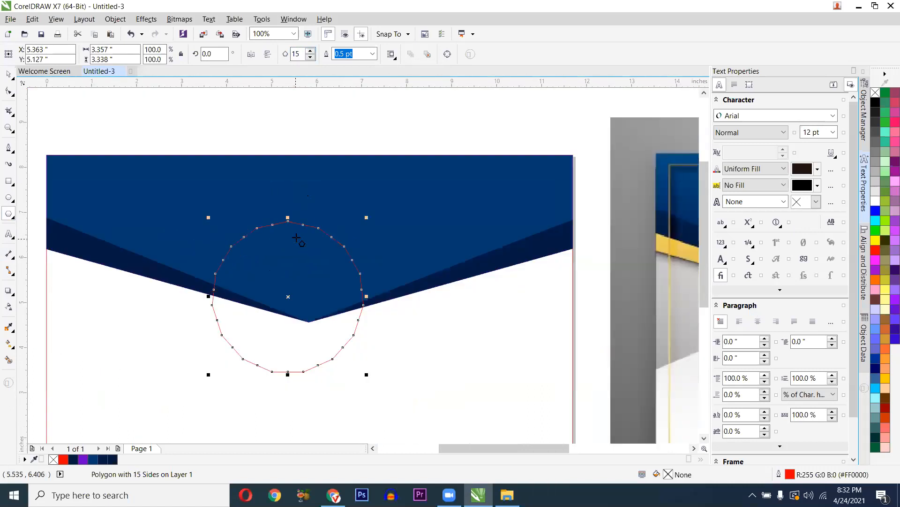
scroll(297, 239, up, 1)
scroll(298, 237, down, 2)
scroll(288, 254, up, 1)
scroll(285, 257, up, 1)
scroll(293, 258, up, 1)
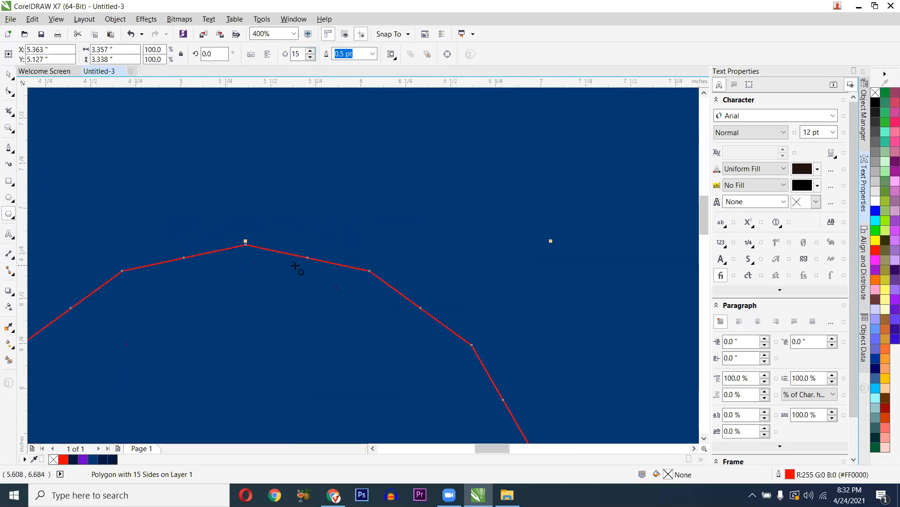
- With the Shape tool, drag a node inward to make a spiky 31-node star outline
key(F10)
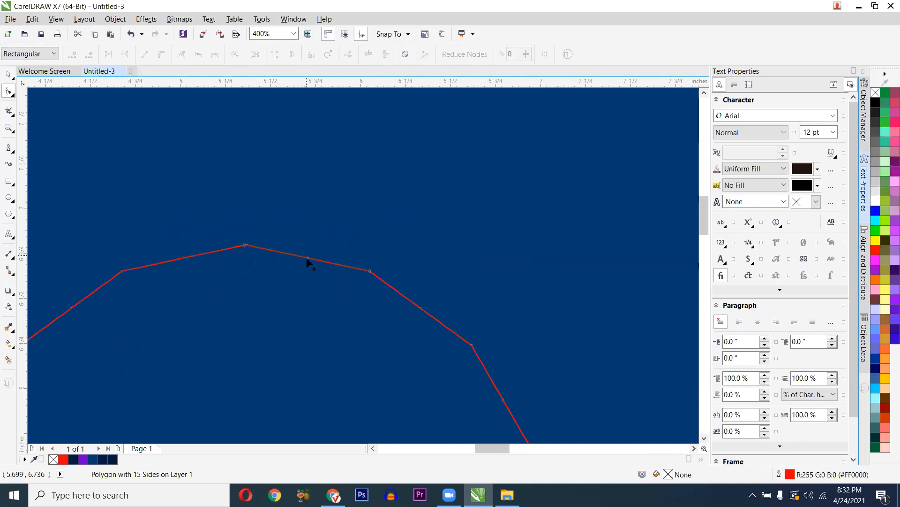
drag(308, 258, 323, 205)
scroll(323, 206, down, 2)
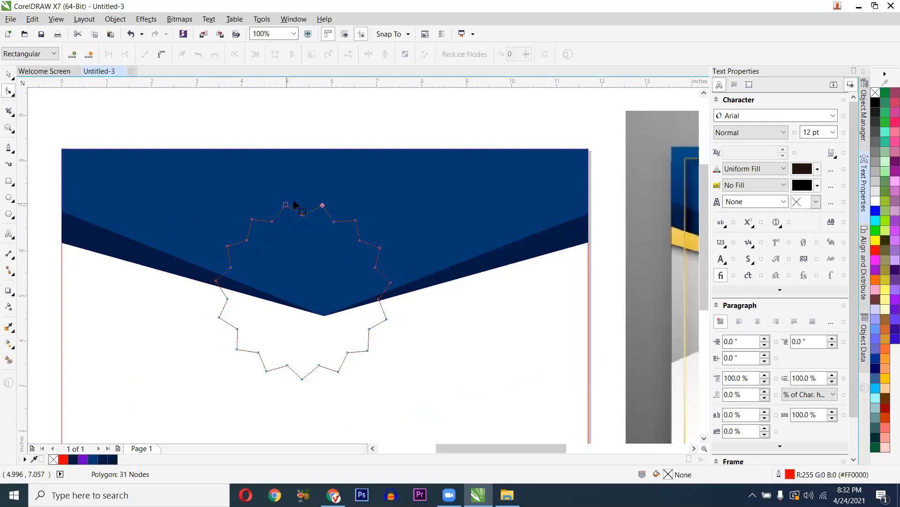
scroll(323, 206, up, 2)
scroll(305, 212, up, 2)
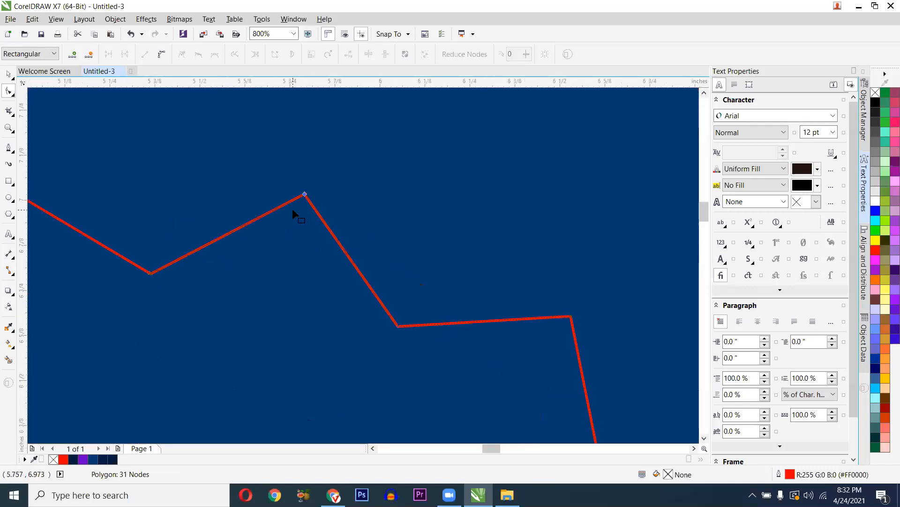
- Convert the seal's zigzag segments to curves and drag the edges into rounded arcs
mouse_move(290, 178)
mouse_down()
mouse_move(315, 204)
mouse_move(306, 196)
mouse_up()
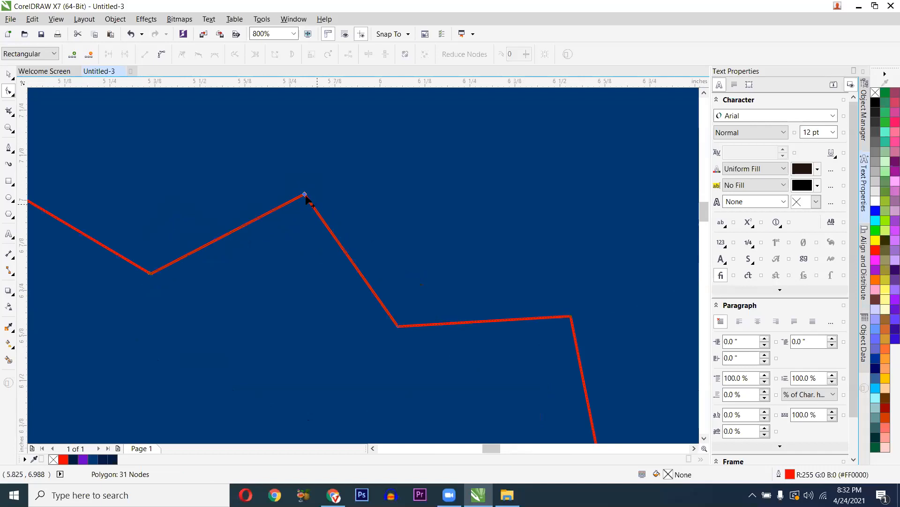
click(160, 56)
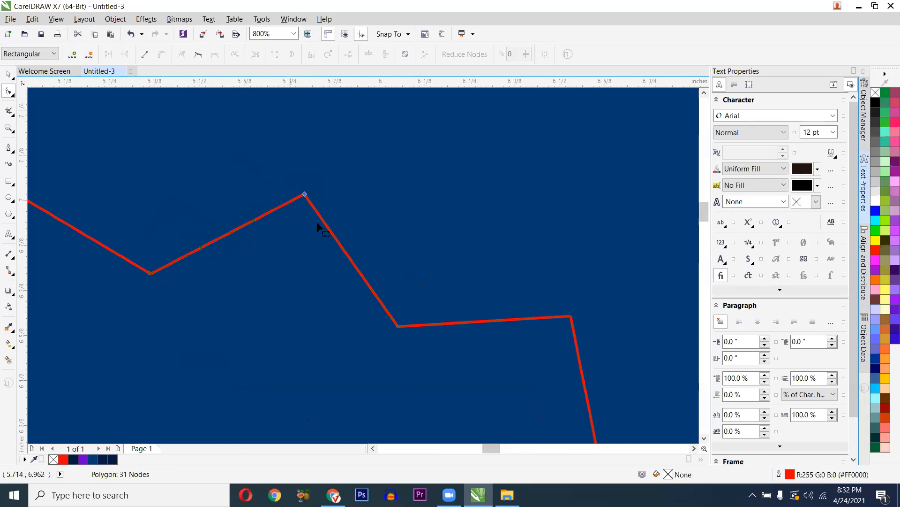
click(398, 326)
scroll(237, 246, up, 1)
scroll(446, 295, down, 2)
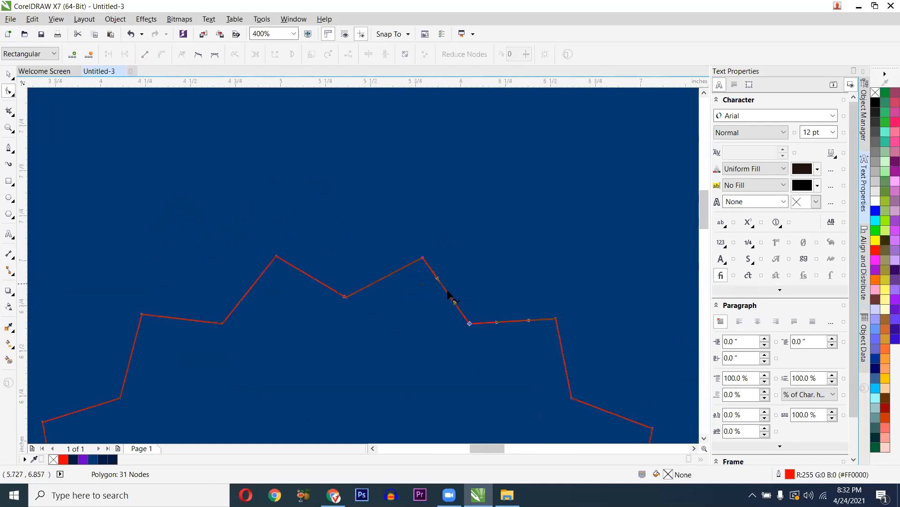
scroll(438, 293, up, 1)
drag(432, 271, 452, 232)
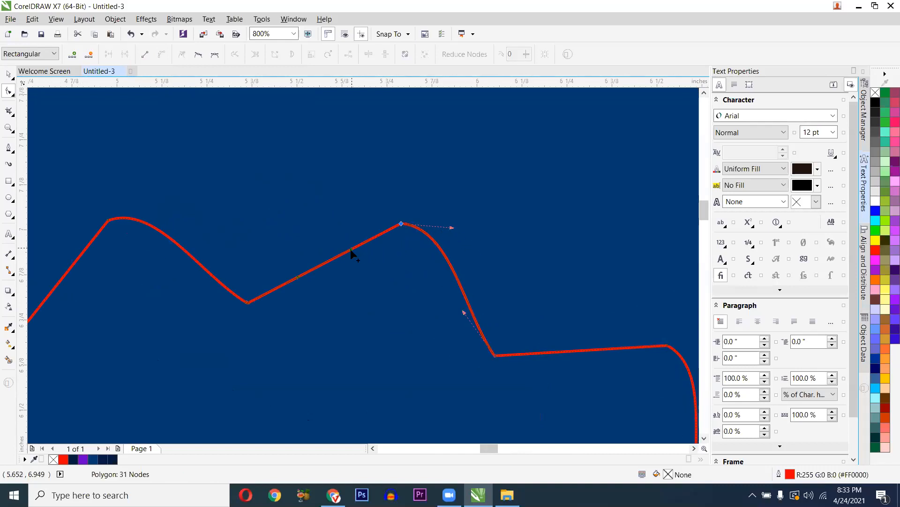
drag(350, 248, 353, 228)
scroll(354, 229, down, 3)
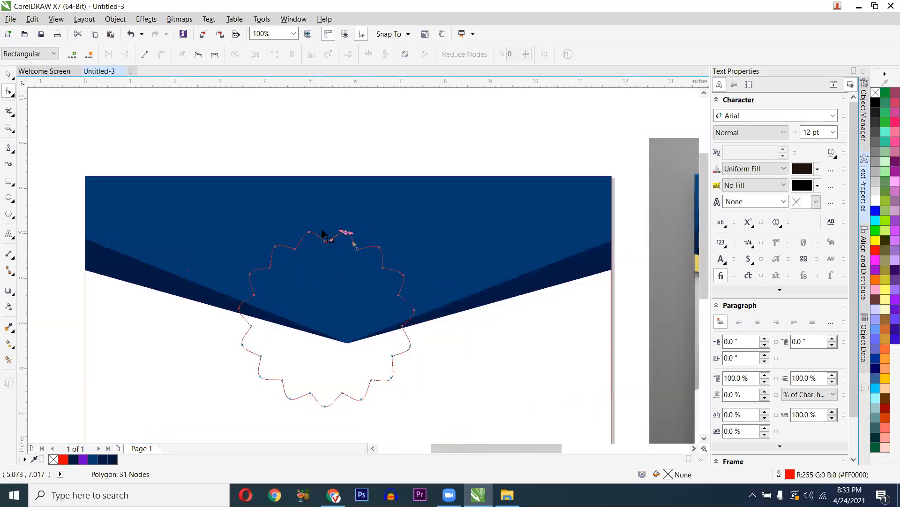
- Adjust the top node's control handles and position so the scallop lobes are rounder and even
scroll(322, 237, up, 1)
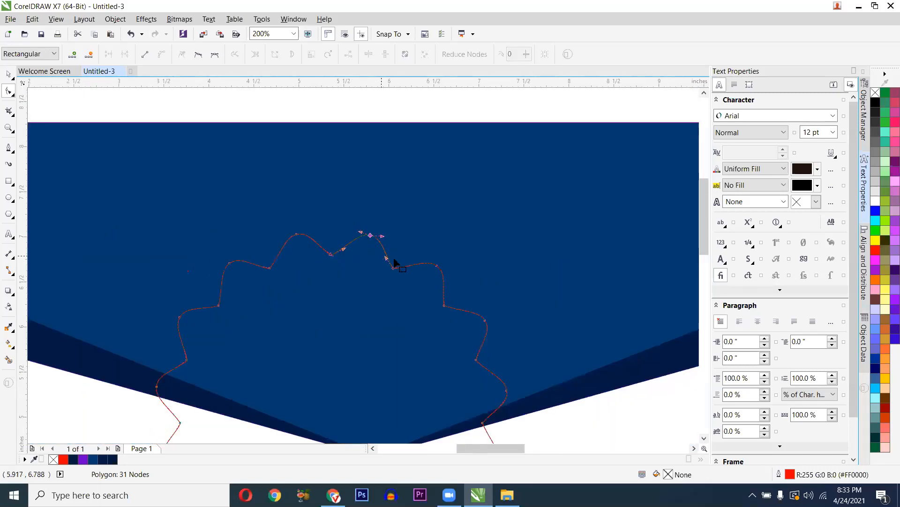
scroll(373, 251, up, 1)
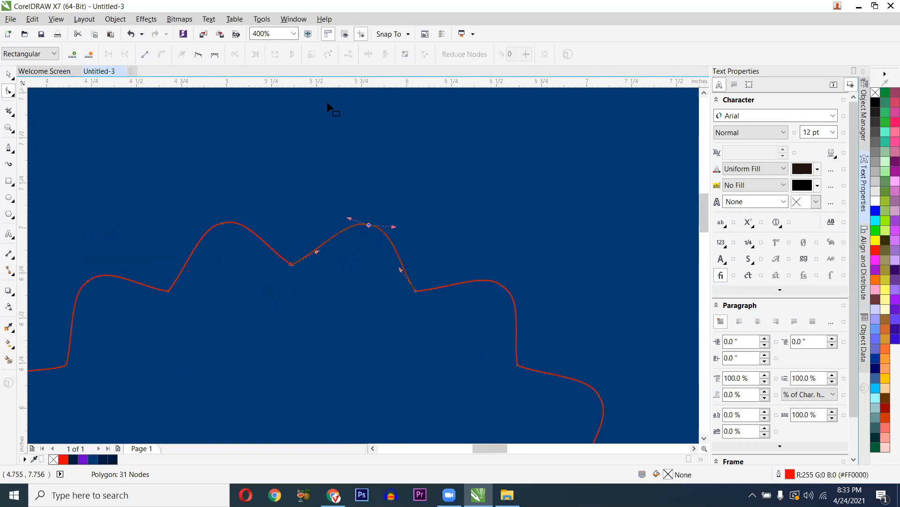
scroll(335, 185, down, 1)
scroll(355, 173, up, 1)
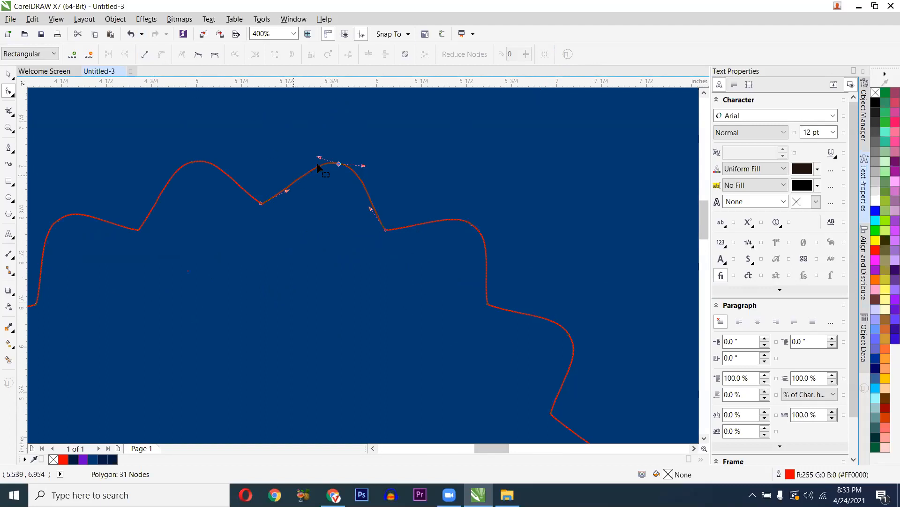
drag(318, 158, 307, 160)
drag(366, 166, 375, 167)
scroll(375, 168, down, 1)
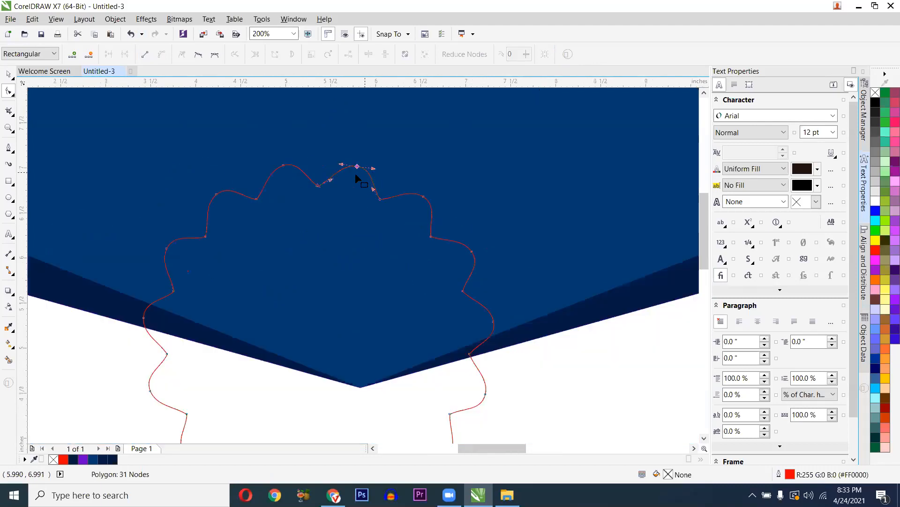
scroll(356, 174, down, 1)
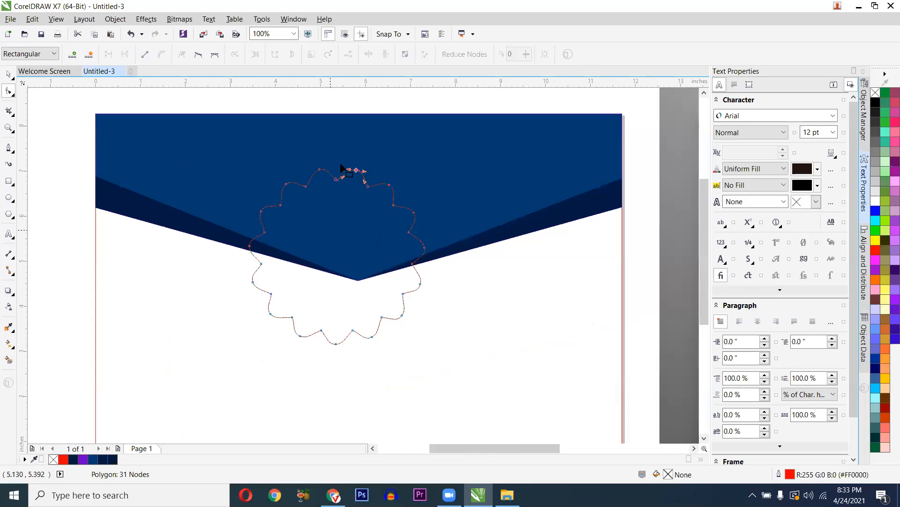
scroll(349, 174, up, 2)
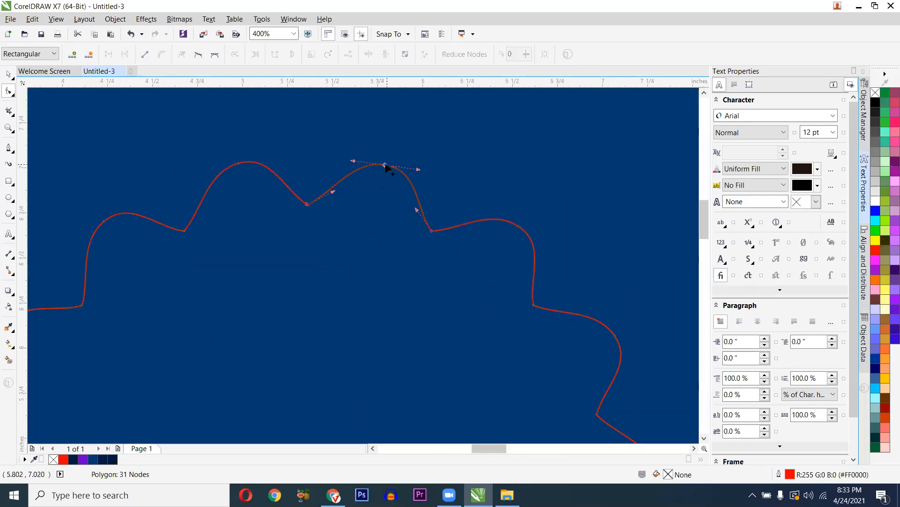
drag(384, 166, 379, 169)
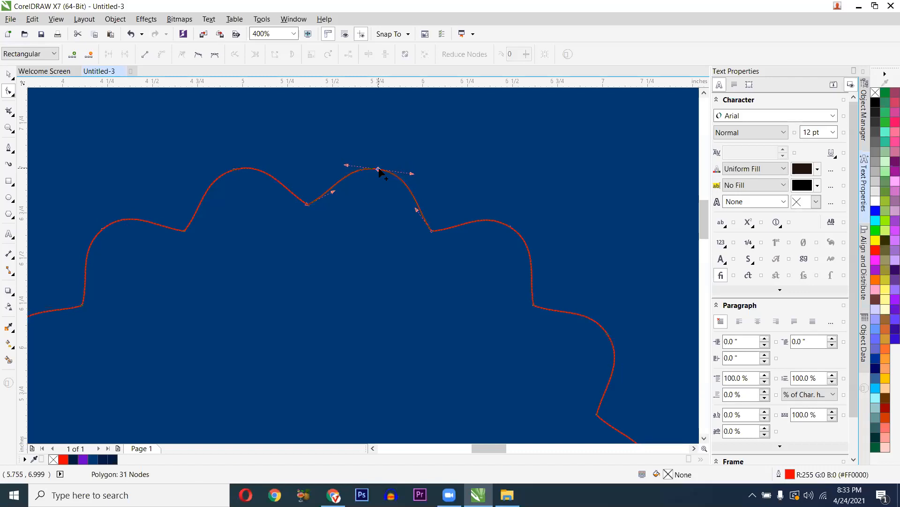
scroll(366, 174, down, 5)
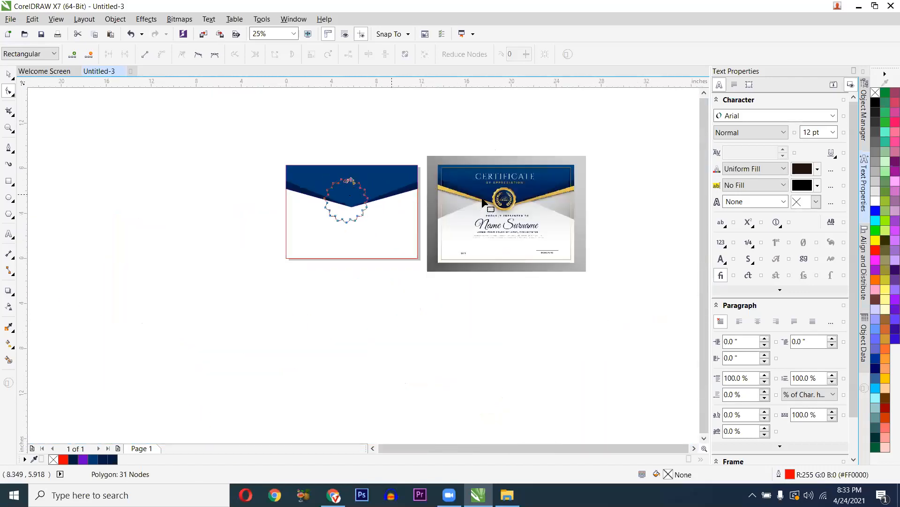
scroll(490, 200, up, 2)
scroll(338, 211, up, 2)
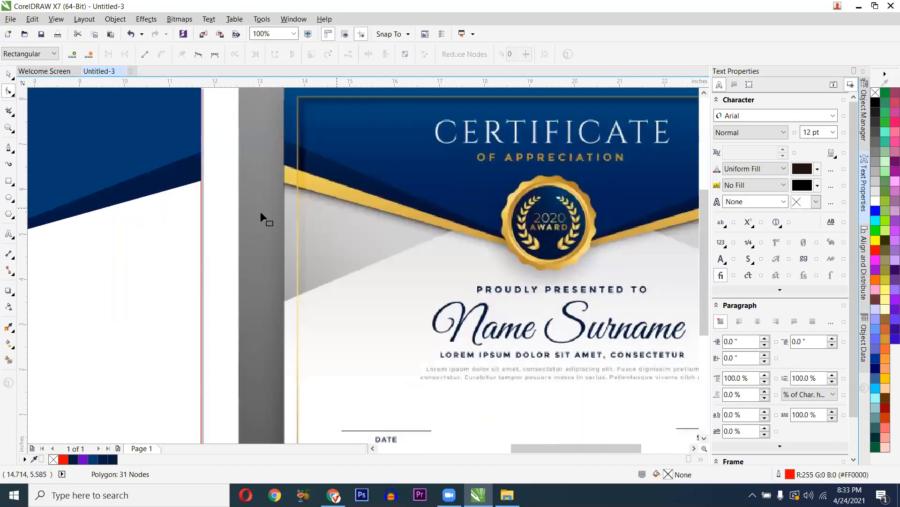
scroll(336, 209, down, 1)
key(space)
drag(128, 208, 198, 214)
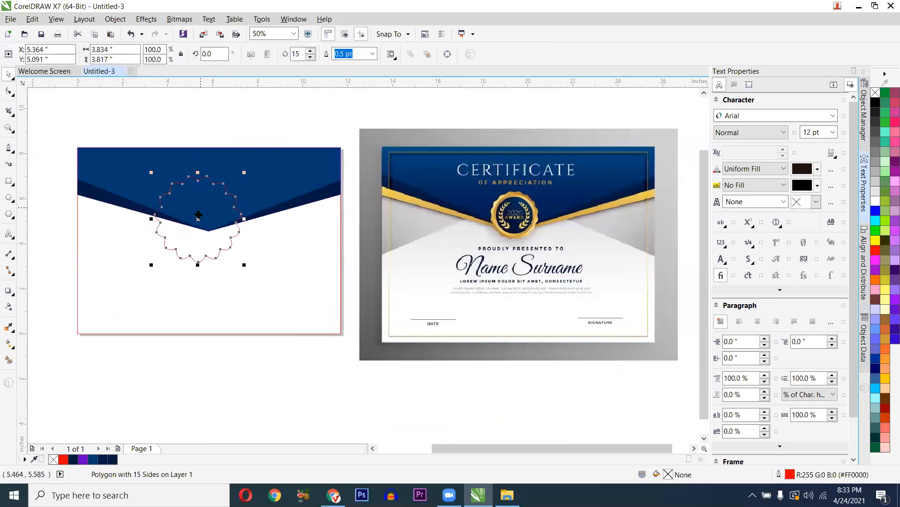
drag(152, 264, 166, 253)
drag(196, 210, 197, 215)
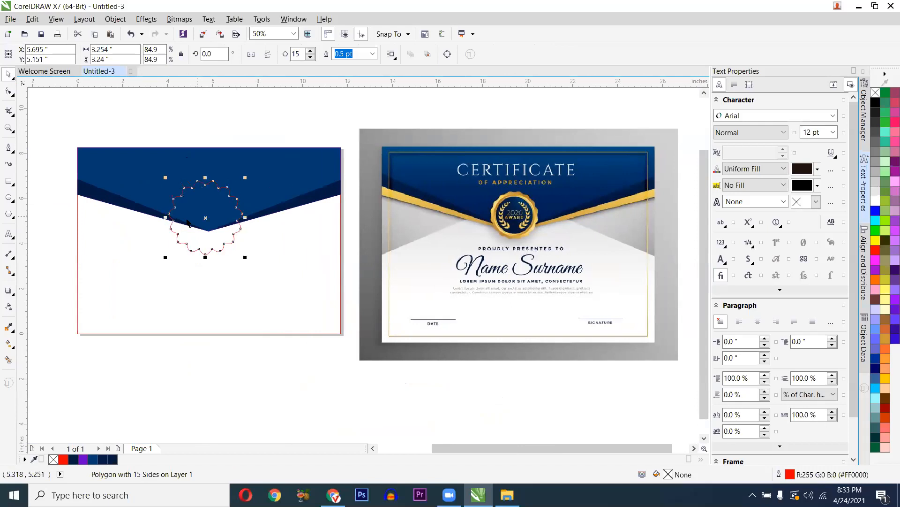
scroll(151, 221, up, 1)
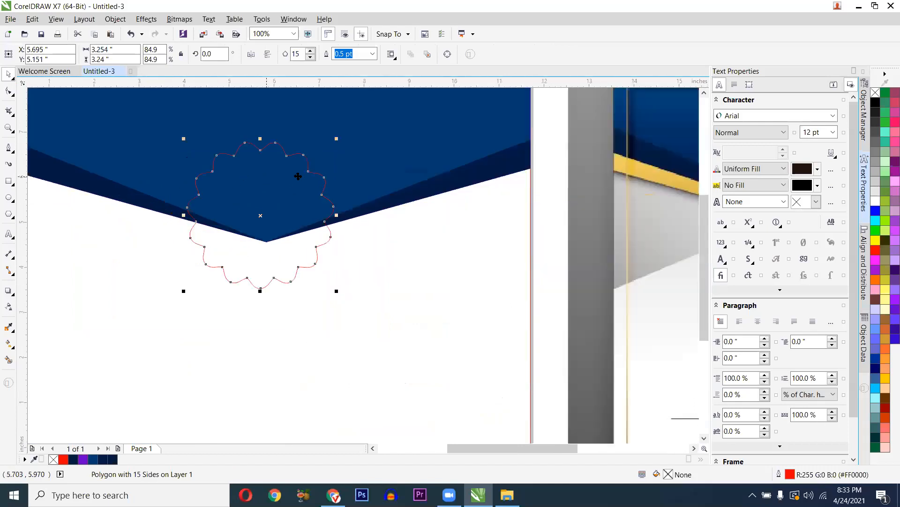
scroll(297, 190, down, 1)
scroll(557, 179, up, 1)
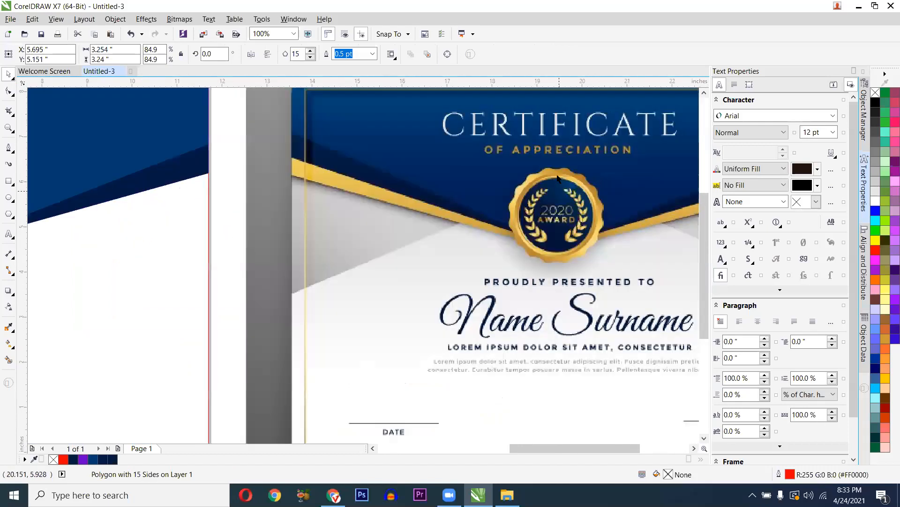
scroll(558, 178, up, 1)
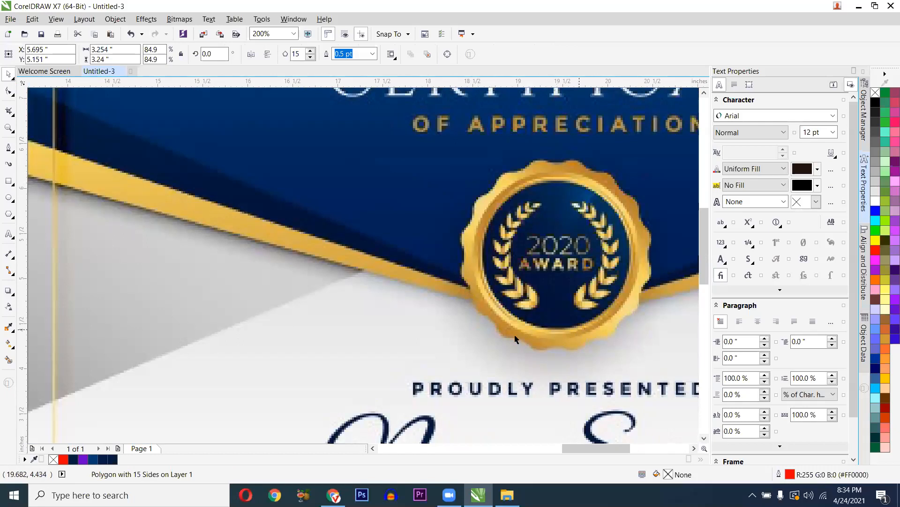
scroll(268, 310, down, 1)
scroll(181, 311, down, 1)
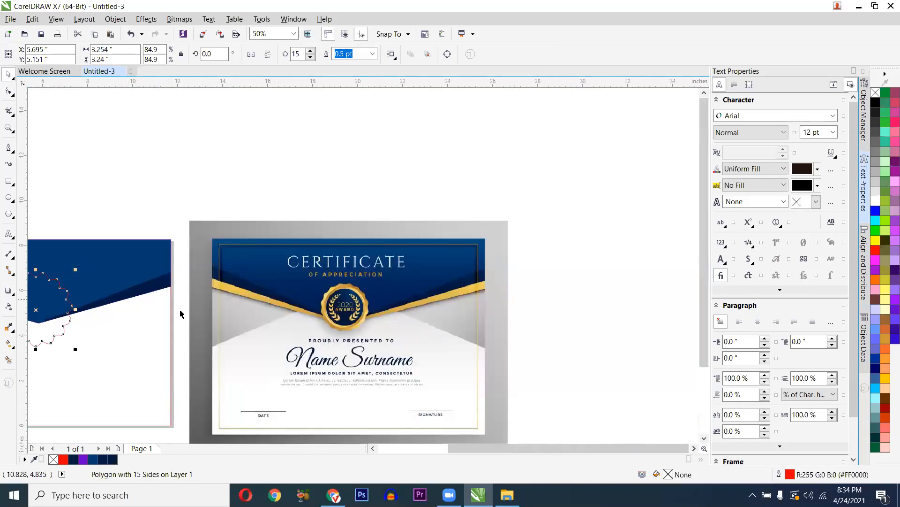
drag(263, 277, 301, 271)
scroll(184, 271, up, 1)
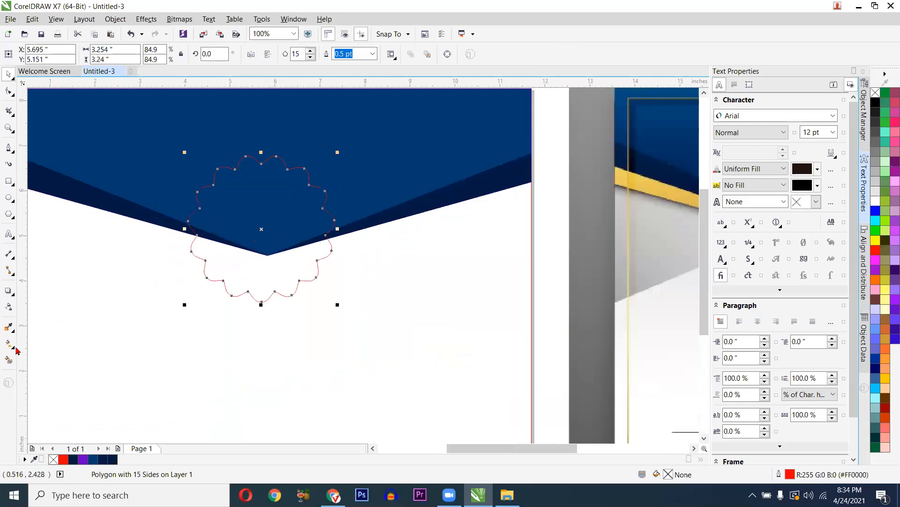
- Lay a diagonal linear fountain fill across the seal with the Interactive Fill tool
click(14, 349)
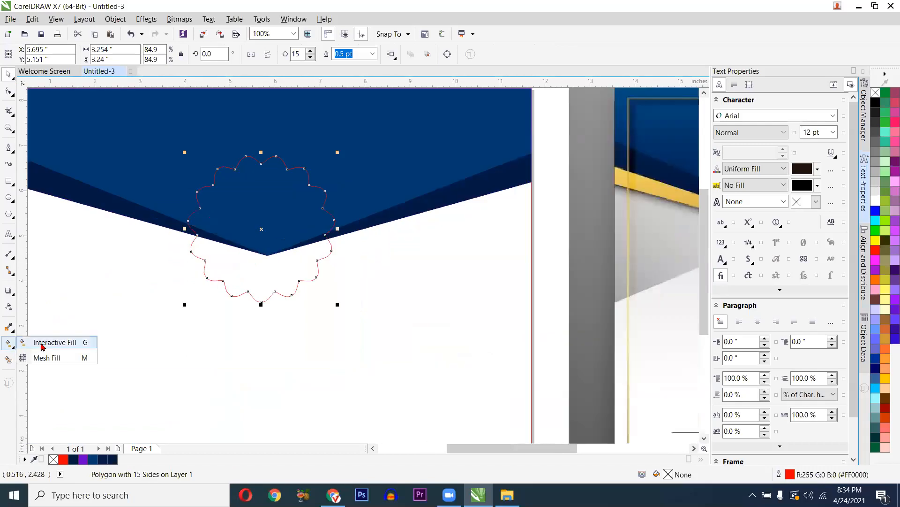
click(56, 338)
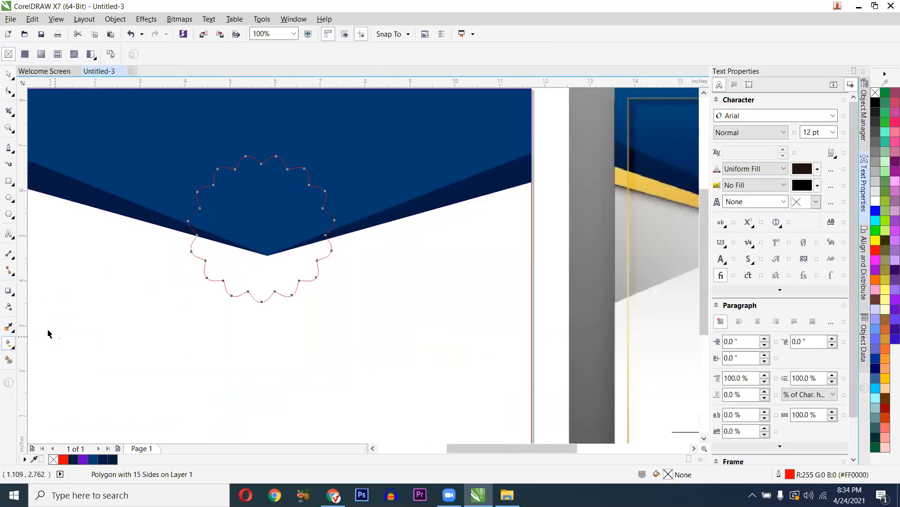
scroll(54, 334, down, 1)
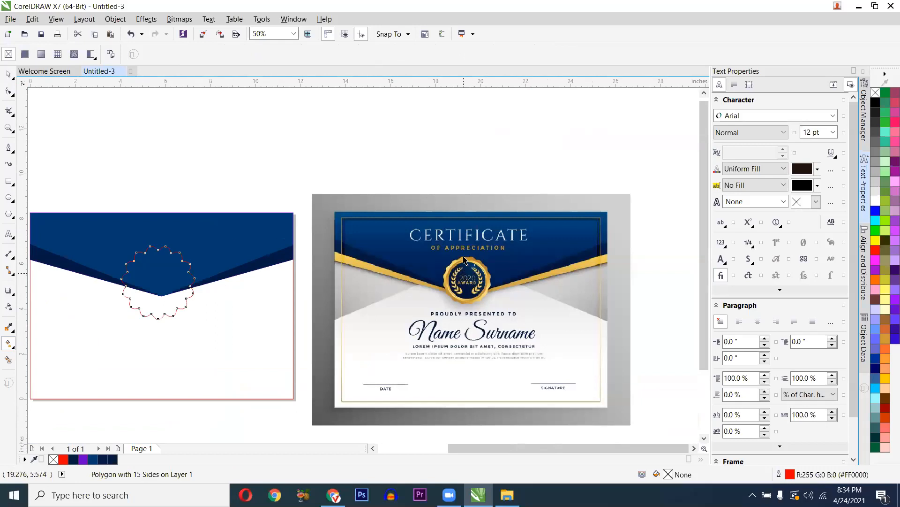
scroll(464, 259, up, 1)
scroll(497, 255, up, 1)
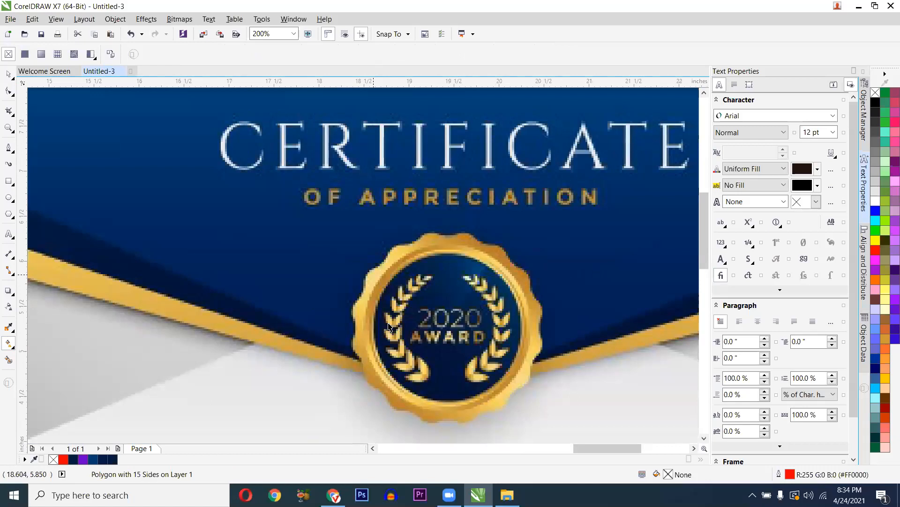
scroll(393, 364, down, 1)
scroll(308, 263, down, 1)
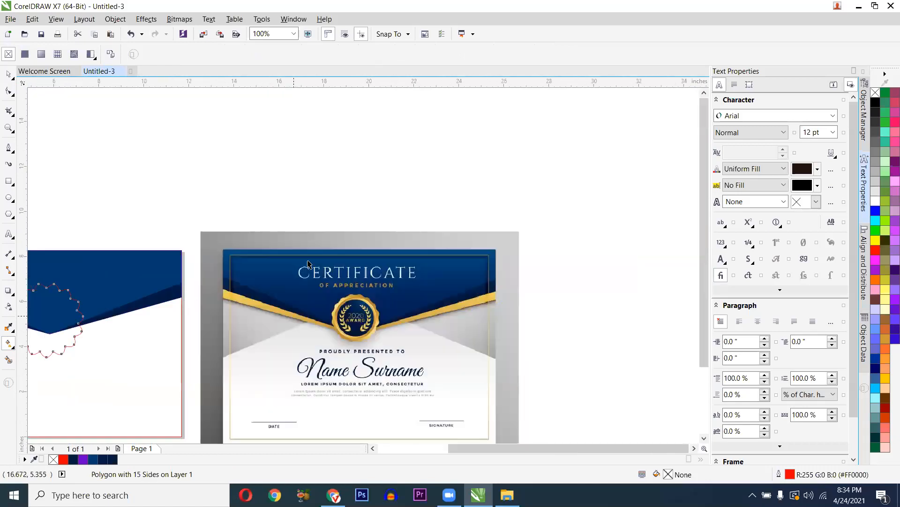
scroll(91, 320, down, 2)
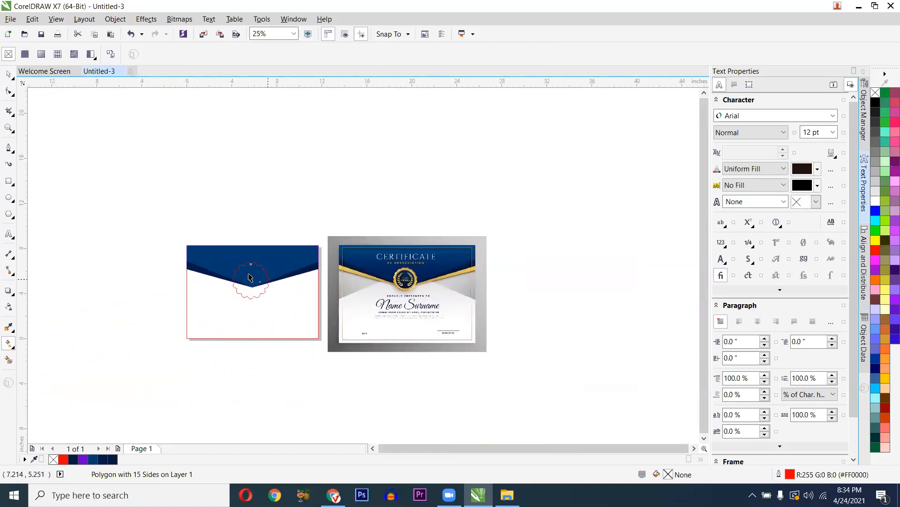
scroll(250, 286, up, 3)
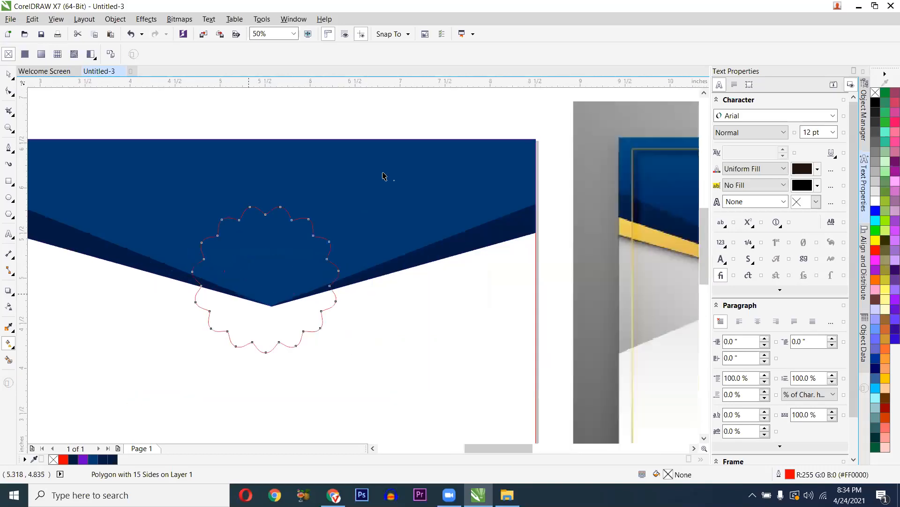
drag(371, 153, 190, 368)
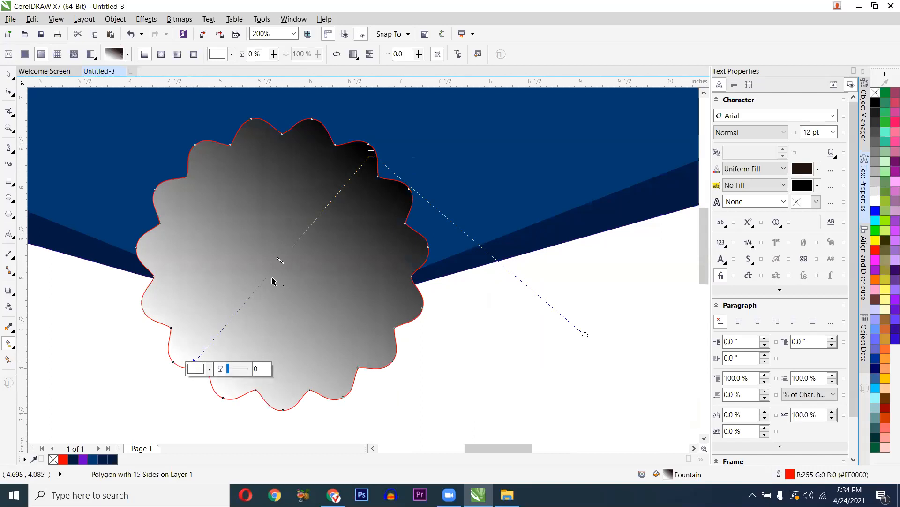
- Set the gradient's upper-right end colour to deep amber #BA7300
click(371, 153)
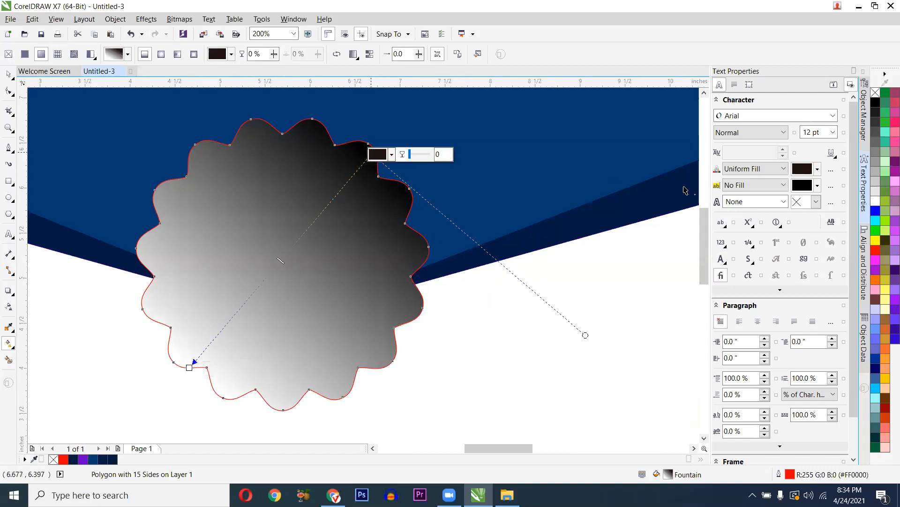
drag(885, 382, 372, 154)
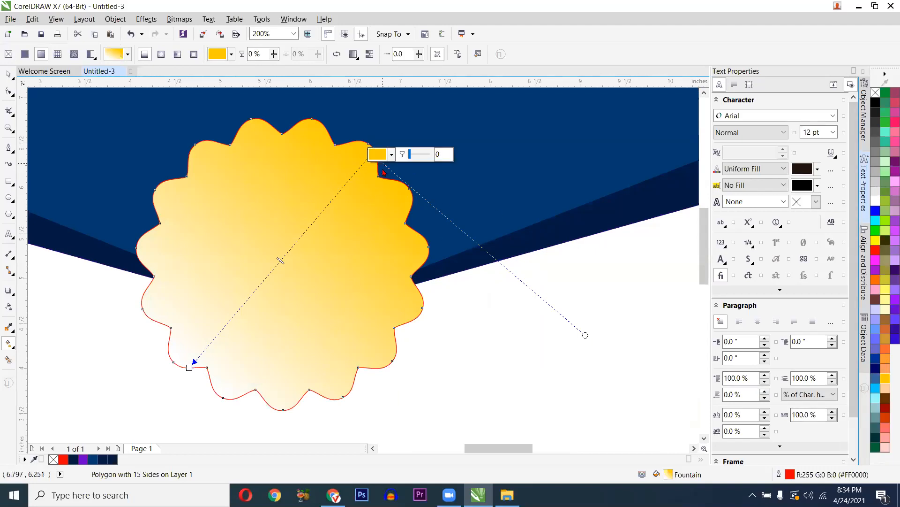
click(385, 153)
drag(456, 271, 456, 274)
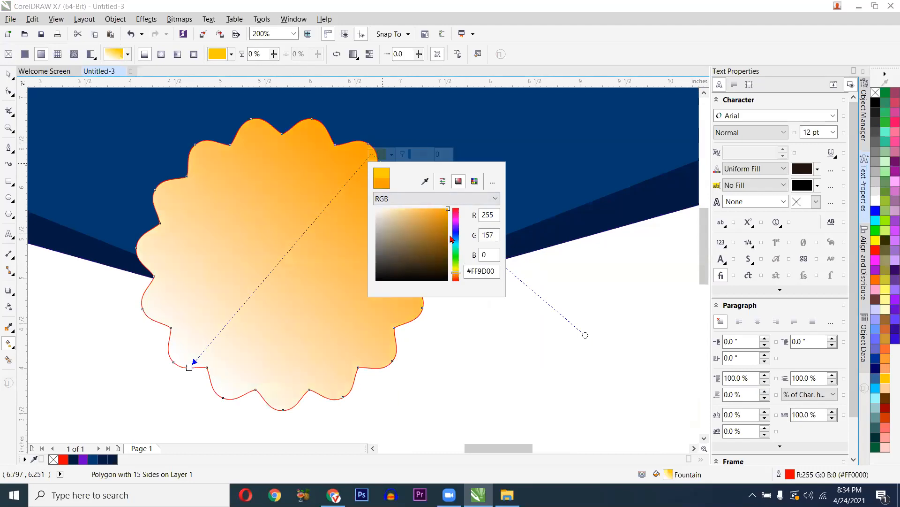
drag(445, 216, 449, 228)
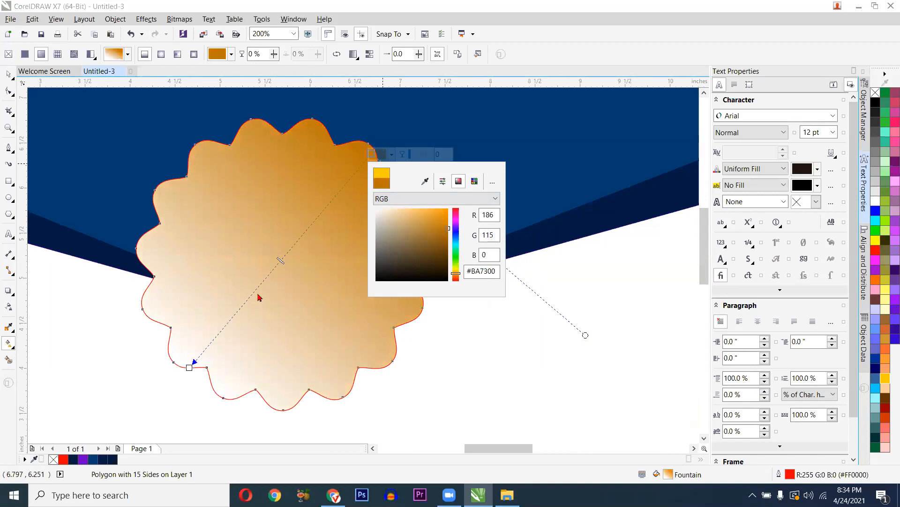
- Match the start colour to the same dark amber and add a bright yellow middle band
click(189, 369)
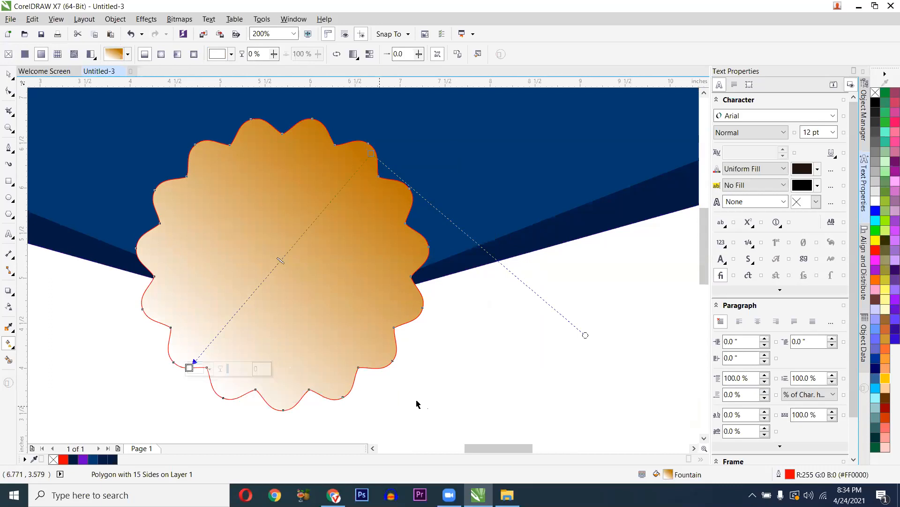
drag(879, 281, 189, 368)
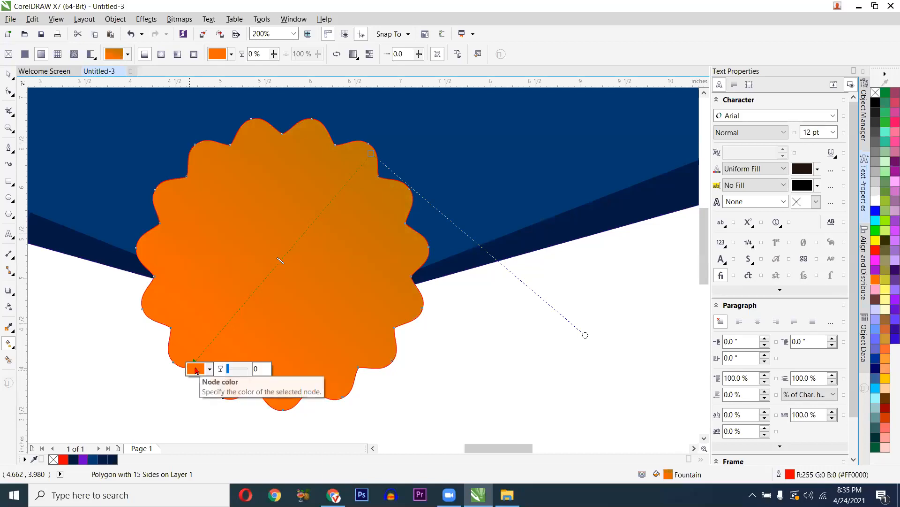
click(196, 370)
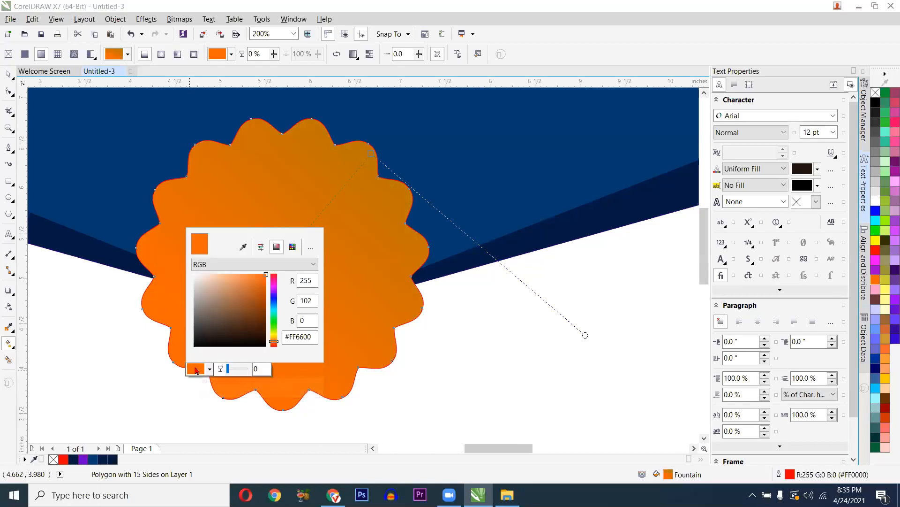
click(243, 247)
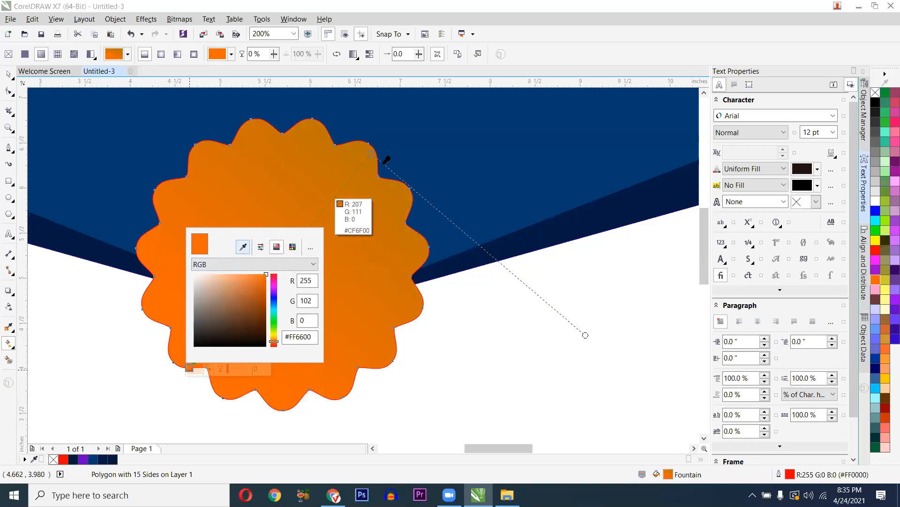
click(375, 149)
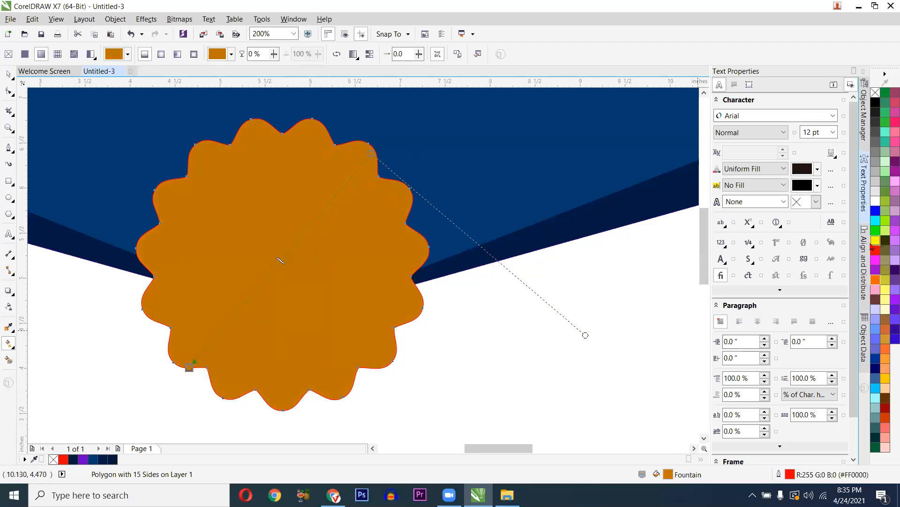
drag(724, 310, 284, 258)
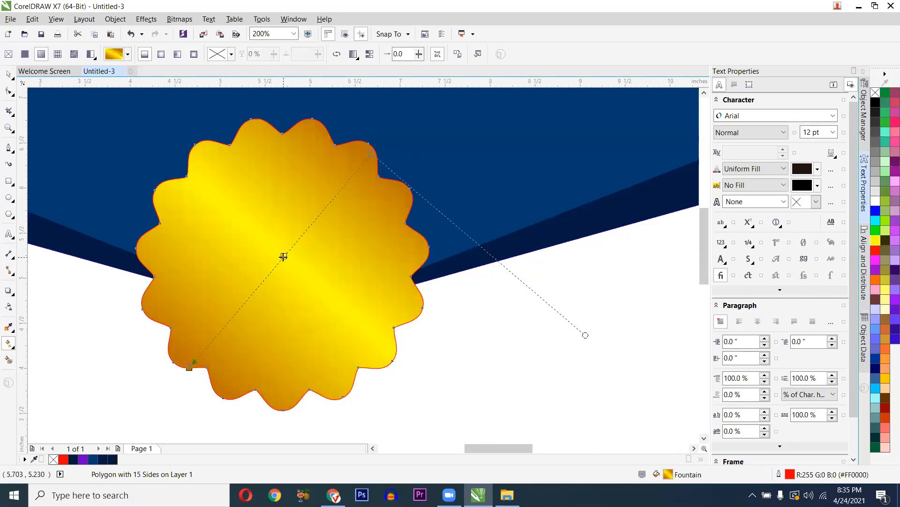
scroll(284, 257, down, 2)
scroll(265, 268, down, 2)
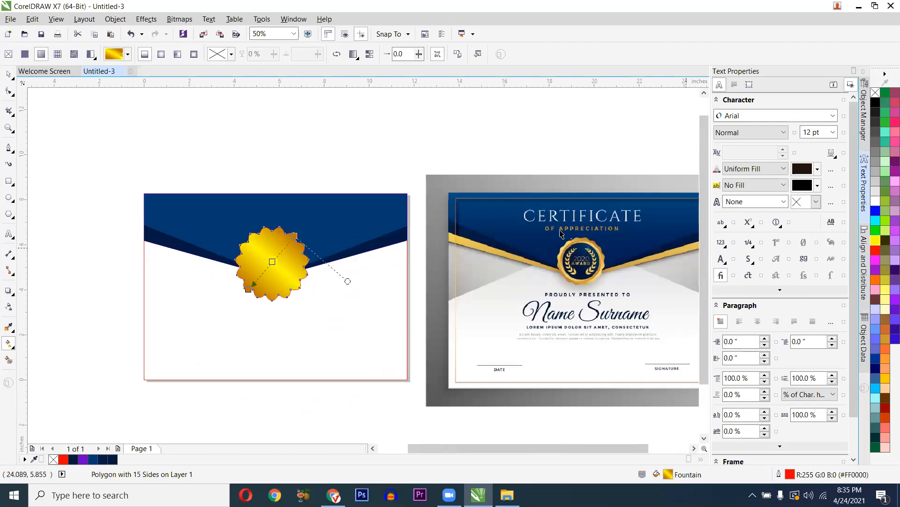
scroll(563, 235, up, 2)
scroll(561, 285, up, 2)
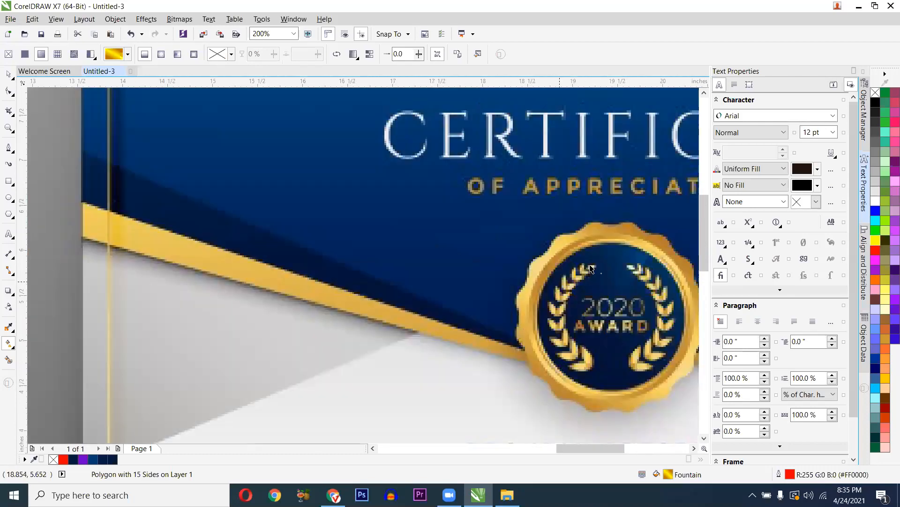
scroll(540, 302, down, 1)
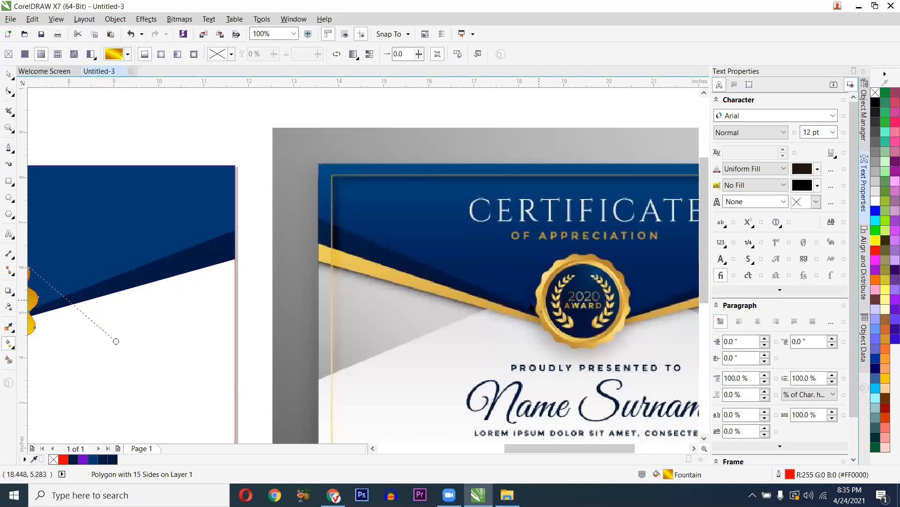
scroll(305, 314, down, 1)
scroll(205, 310, up, 1)
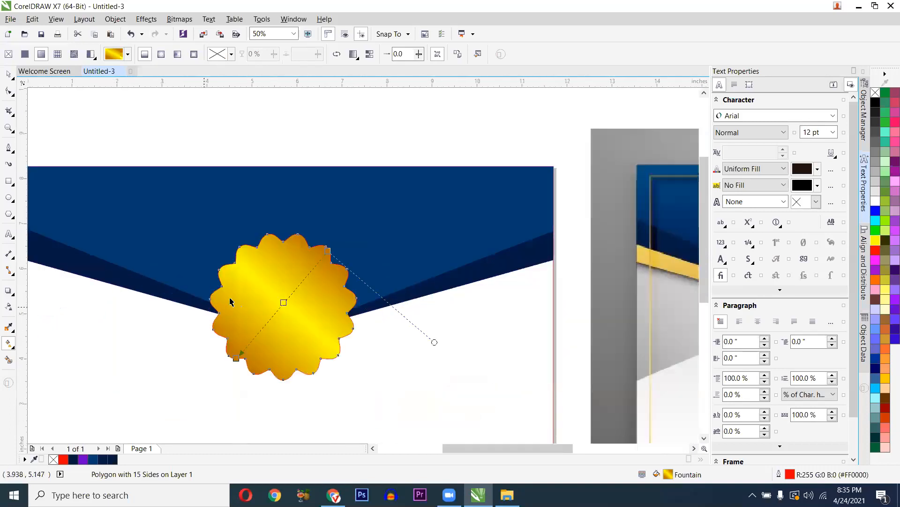
key(space)
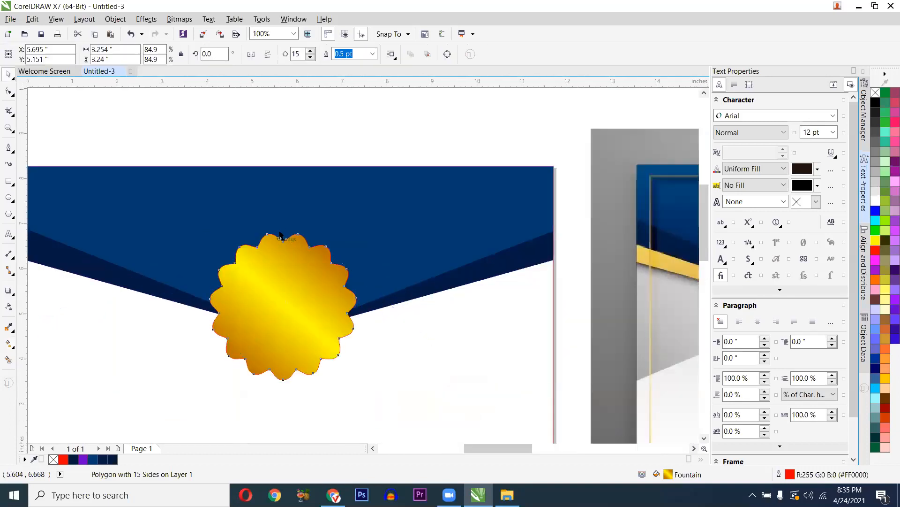
scroll(284, 242, up, 2)
scroll(311, 235, up, 1)
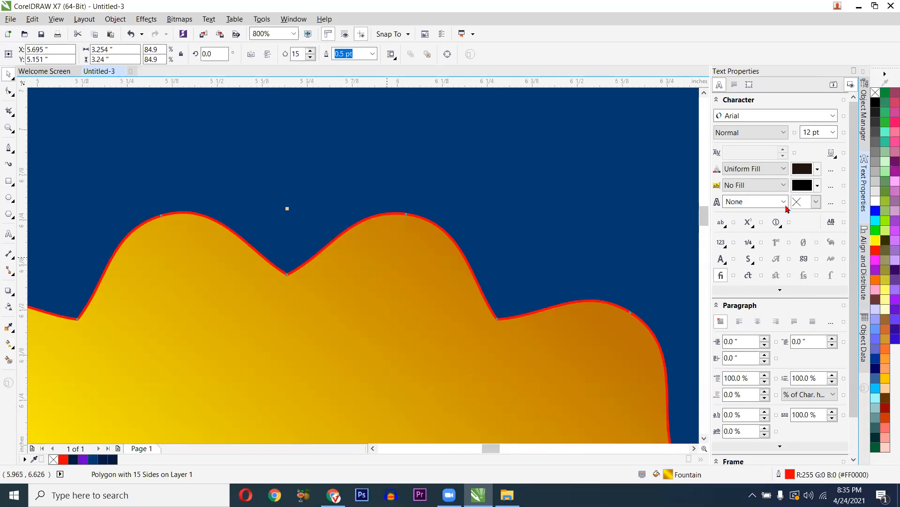
right_click(875, 93)
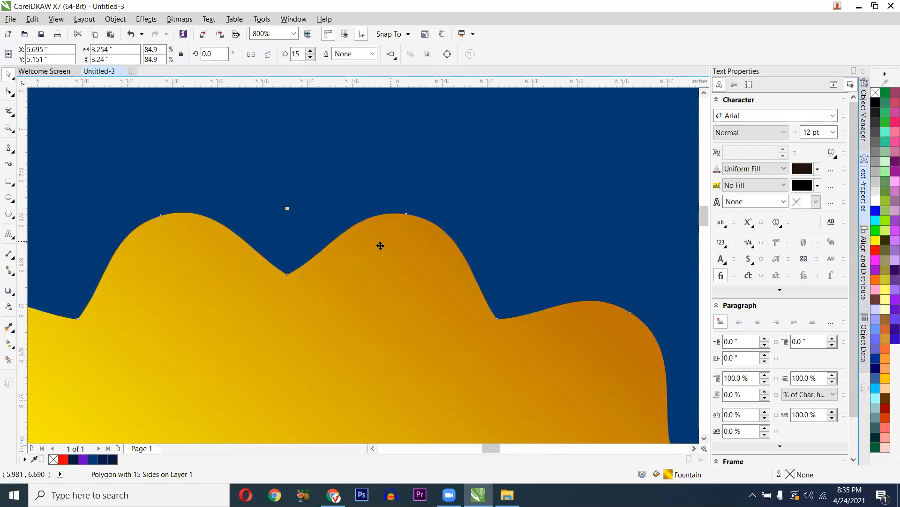
scroll(381, 246, down, 2)
scroll(368, 250, down, 1)
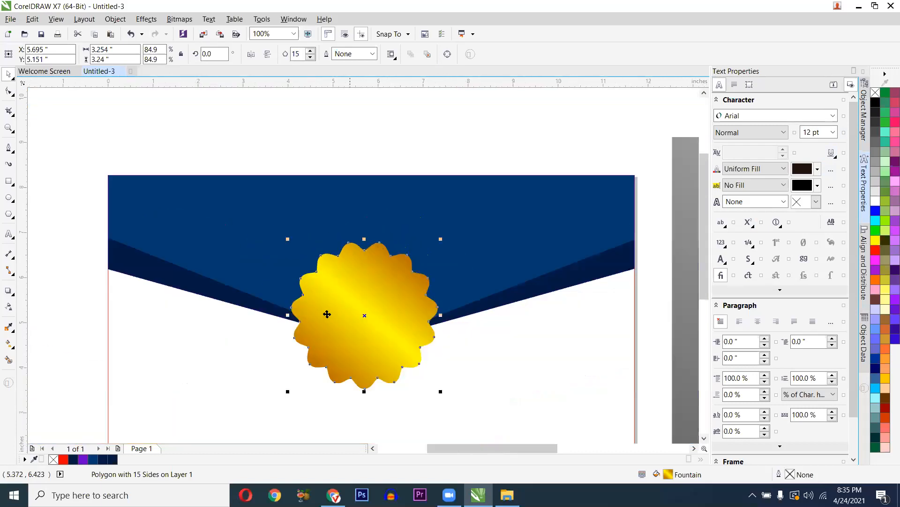
key(Escape)
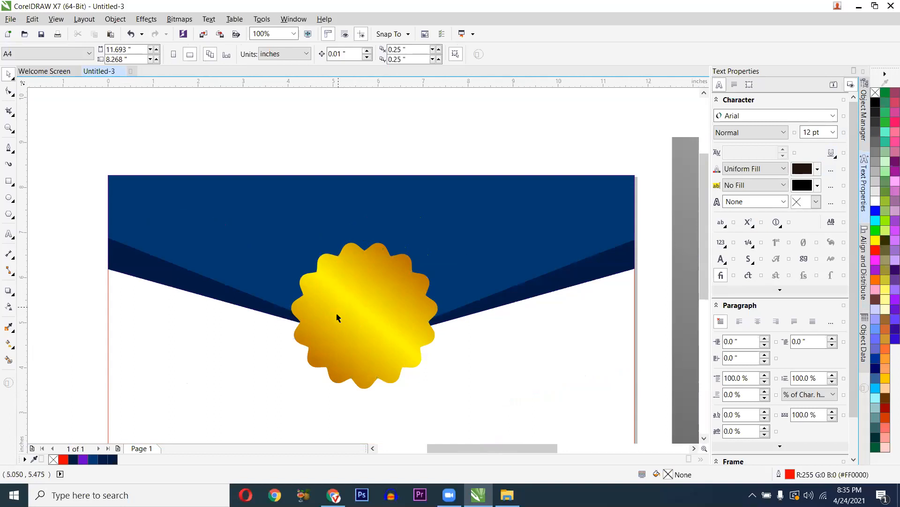
scroll(459, 334, down, 1)
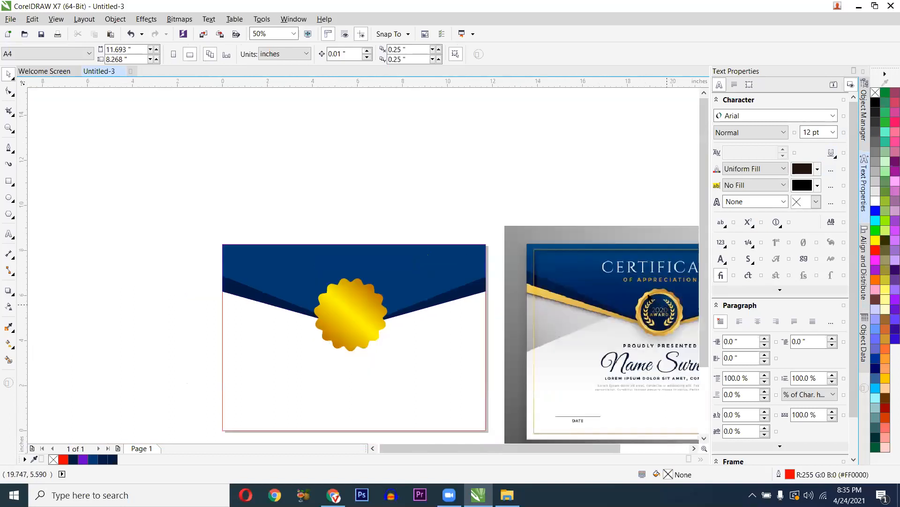
scroll(667, 305, up, 1)
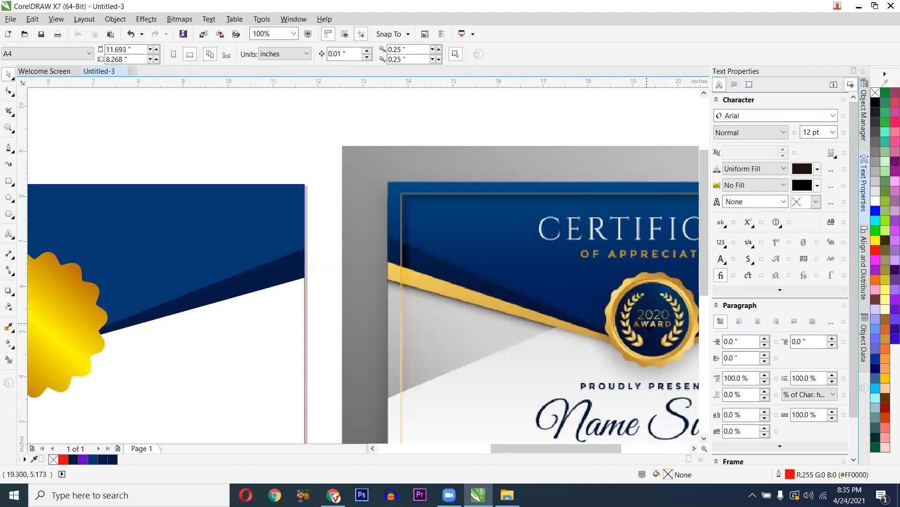
scroll(506, 333, down, 1)
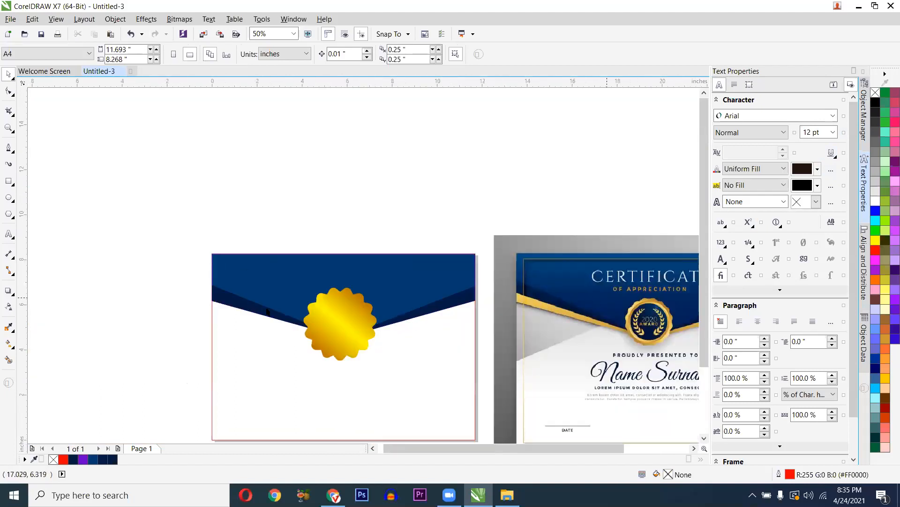
scroll(381, 317, up, 1)
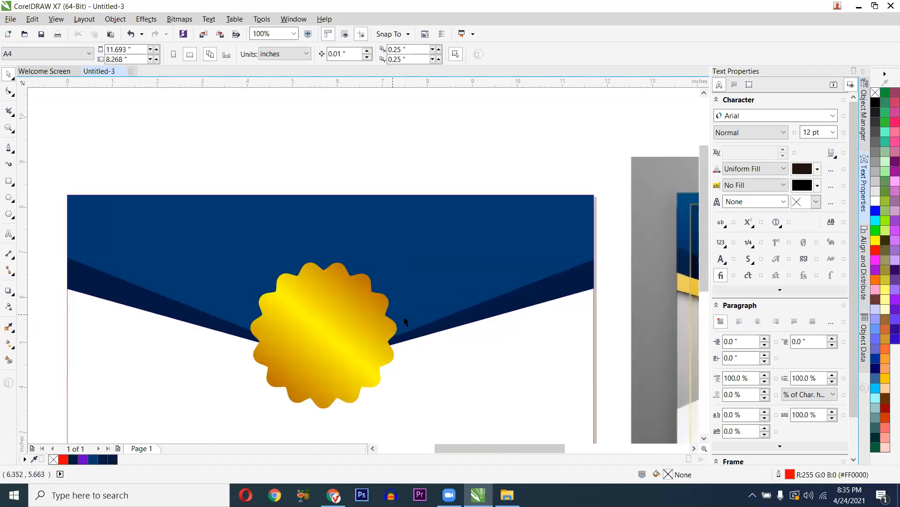
scroll(405, 319, down, 1)
scroll(657, 310, up, 1)
scroll(635, 291, up, 1)
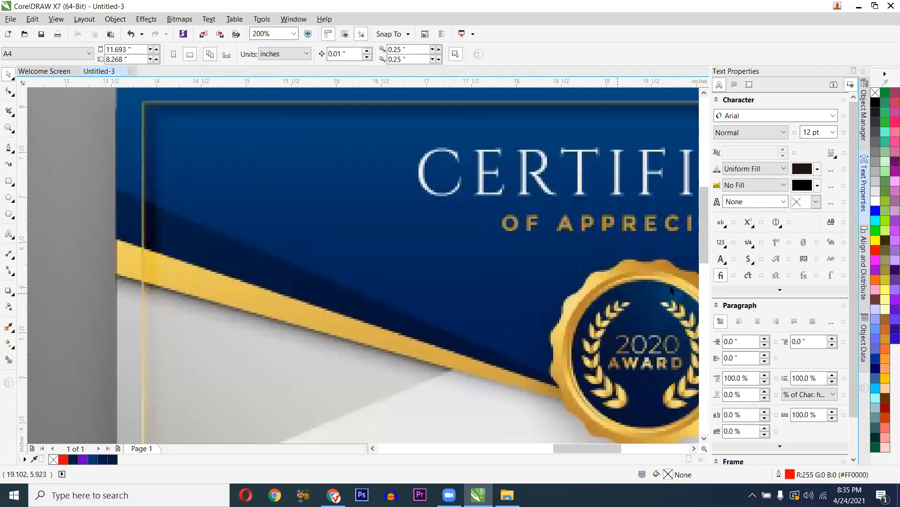
scroll(386, 338, down, 1)
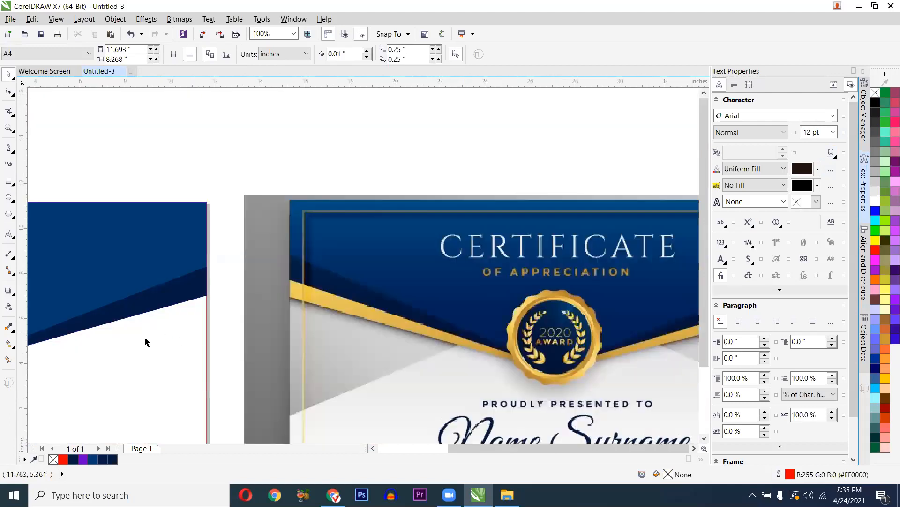
scroll(145, 341, down, 1)
scroll(176, 296, up, 1)
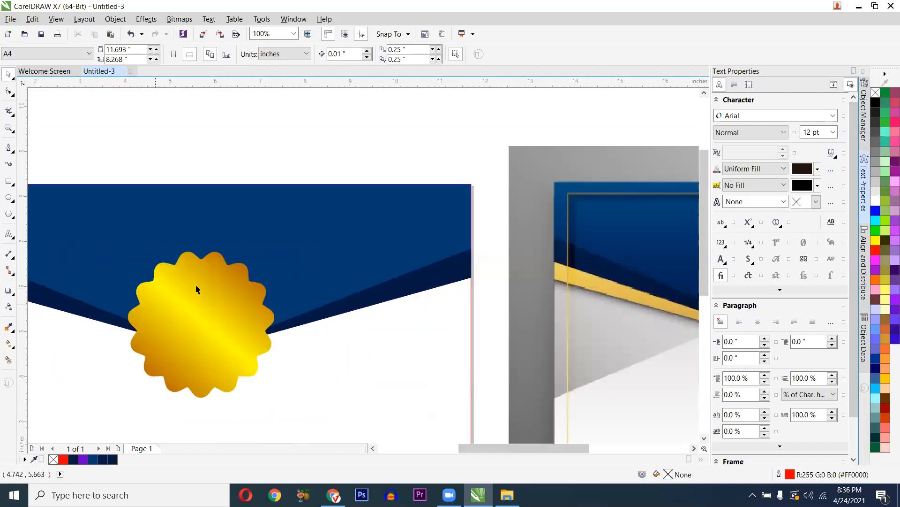
drag(171, 329, 219, 290)
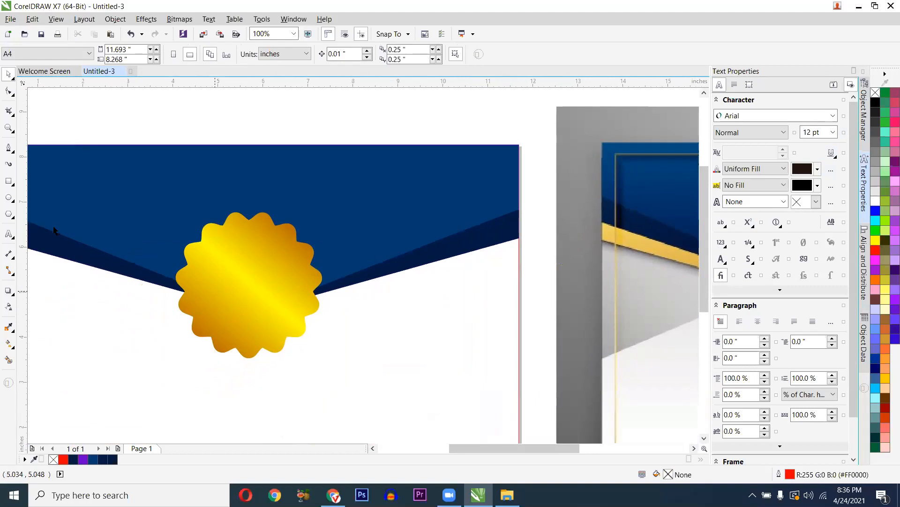
- Draw a 2.703-inch circle from the seal's centre with the Ellipse tool
click(10, 199)
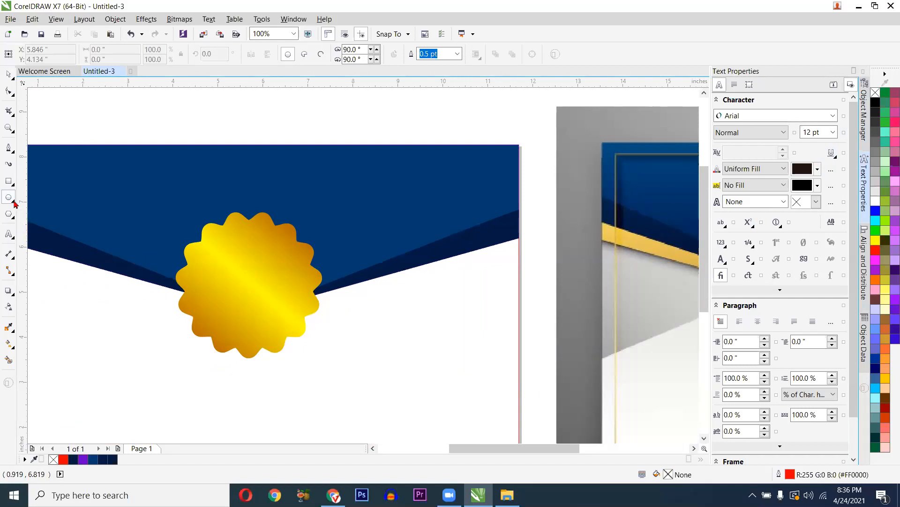
click(14, 202)
scroll(244, 281, up, 1)
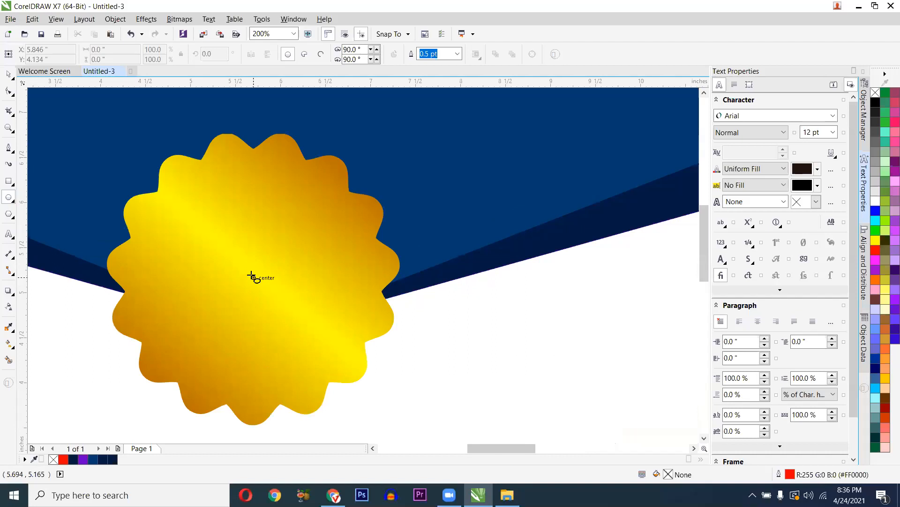
drag(252, 276, 352, 398)
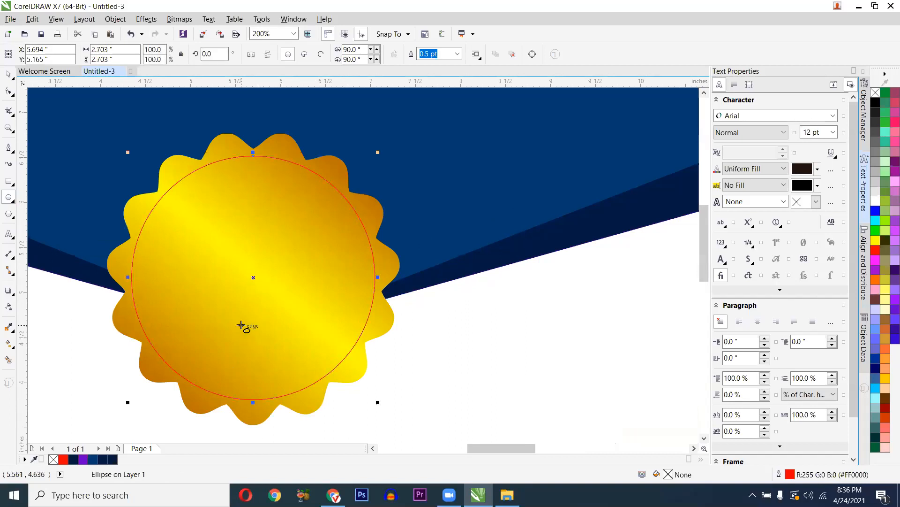
scroll(230, 321, down, 1)
scroll(216, 316, down, 2)
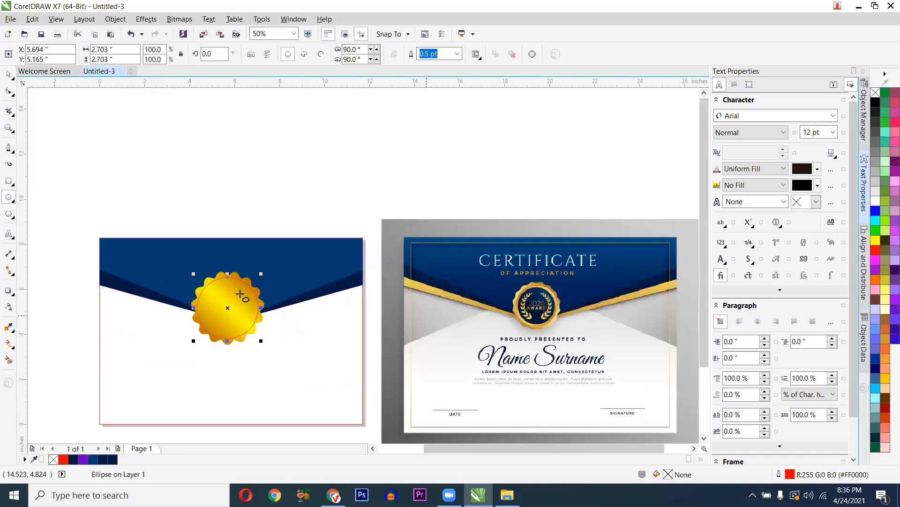
scroll(227, 288, up, 1)
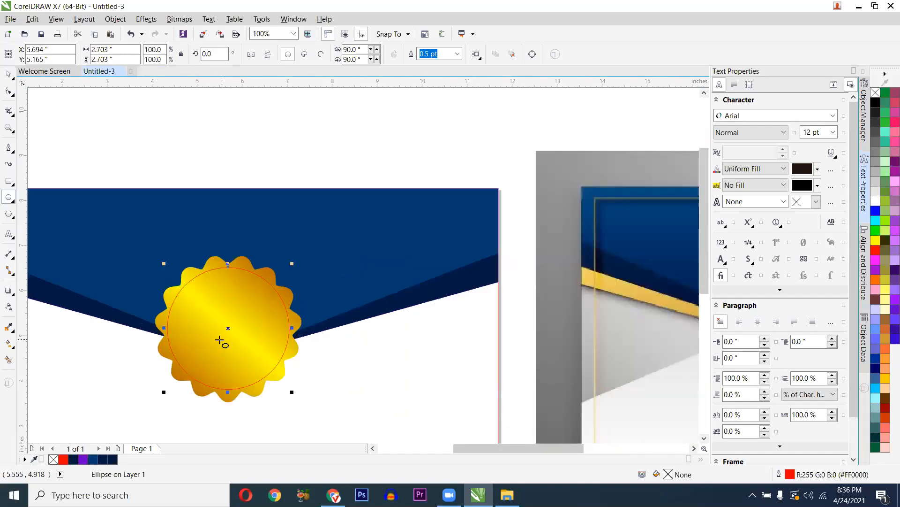
scroll(219, 346, down, 1)
scroll(218, 346, up, 2)
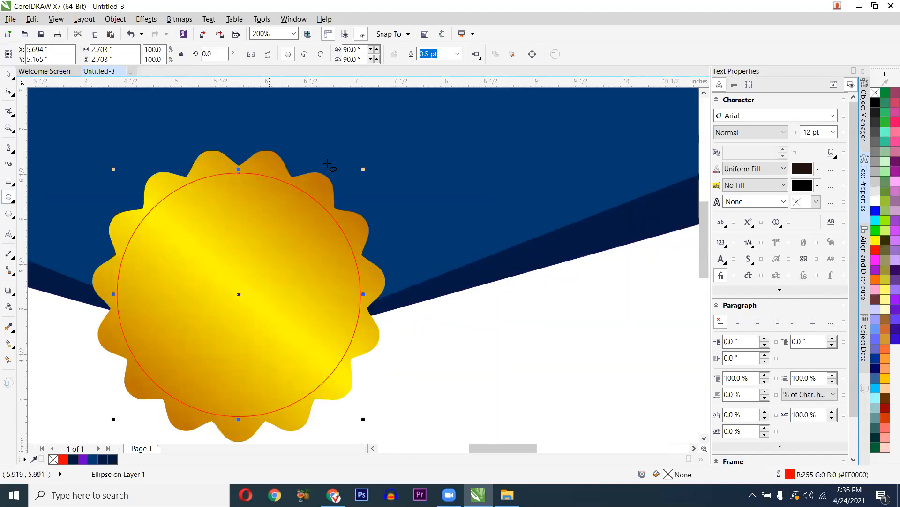
scroll(225, 216, down, 1)
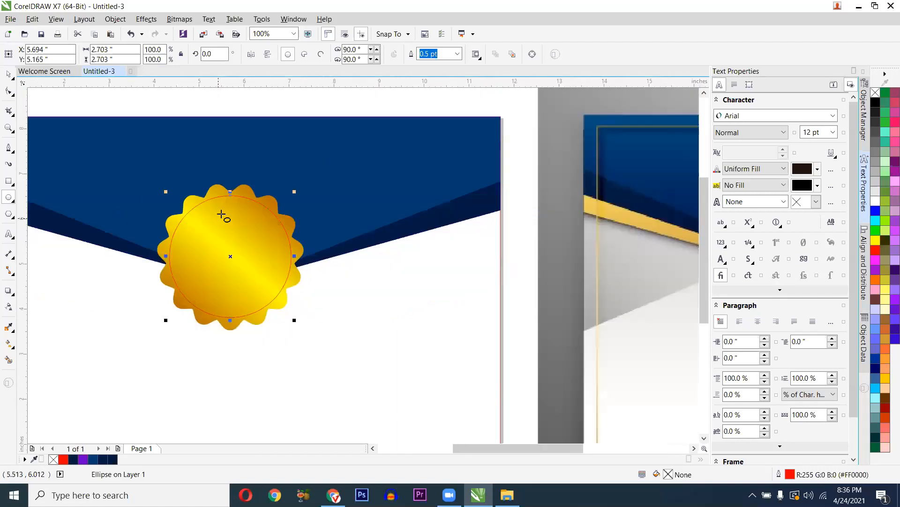
scroll(244, 218, down, 1)
scroll(216, 221, up, 2)
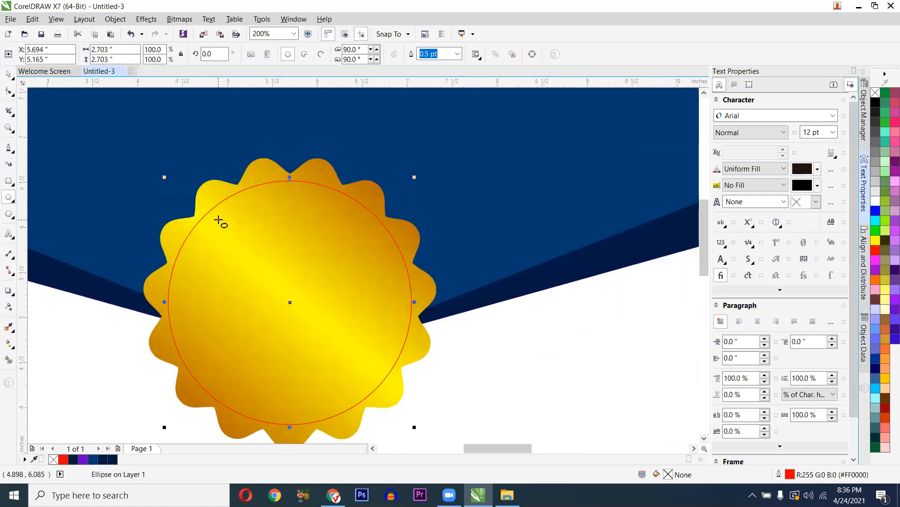
- Reselect the scalloped seal and switch to the Interactive Fill tool to edit its gradient
key(space)
click(207, 185)
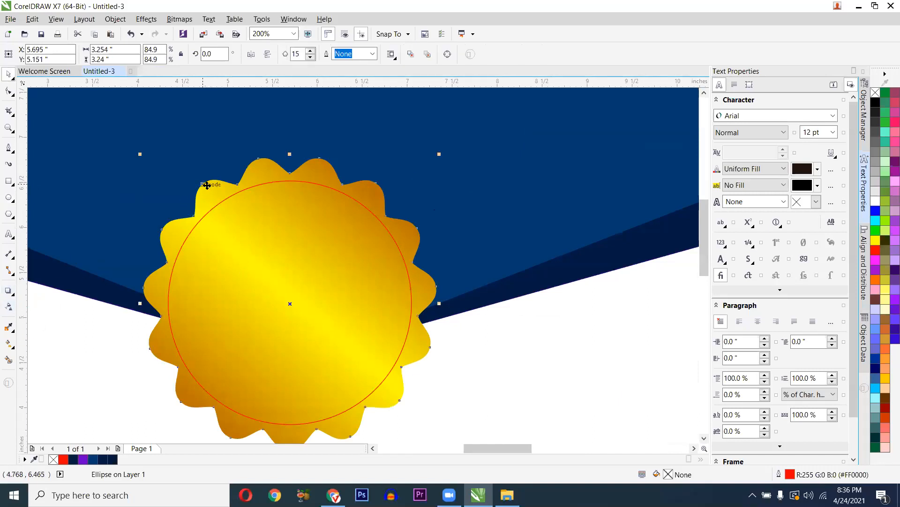
click(243, 227)
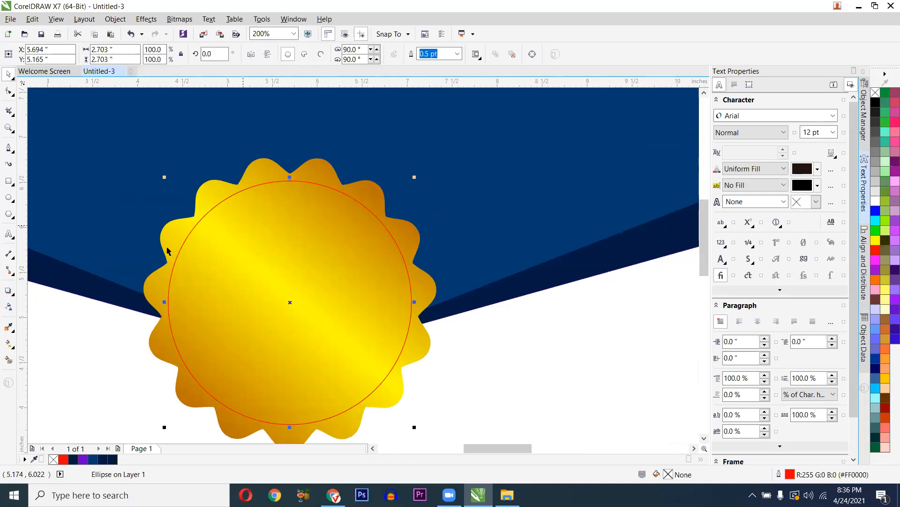
click(201, 190)
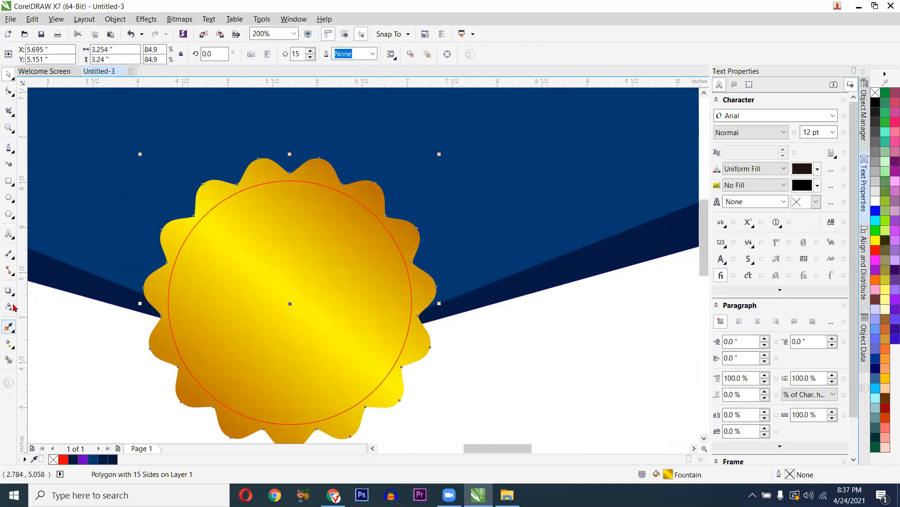
click(9, 291)
click(13, 344)
click(33, 345)
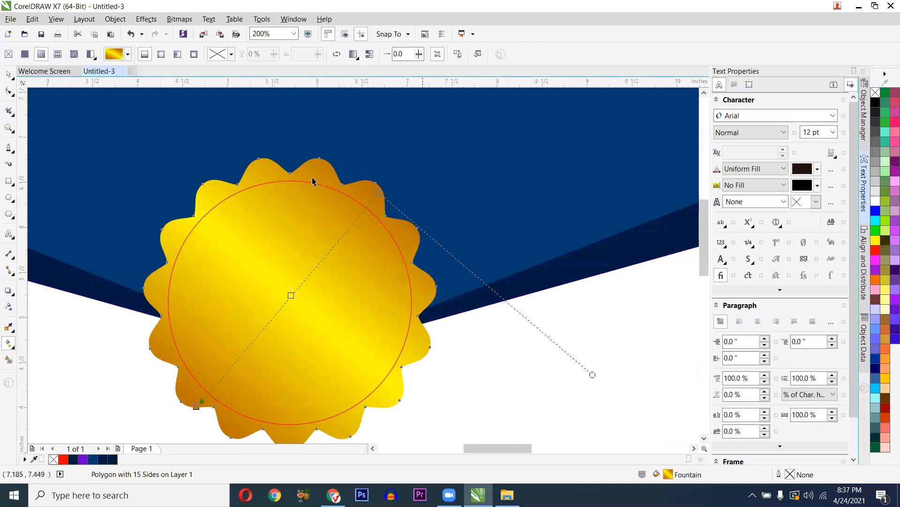
- Select the inner circle and try copying the gold seal's fill, dismissing the repeated error messages
click(287, 184)
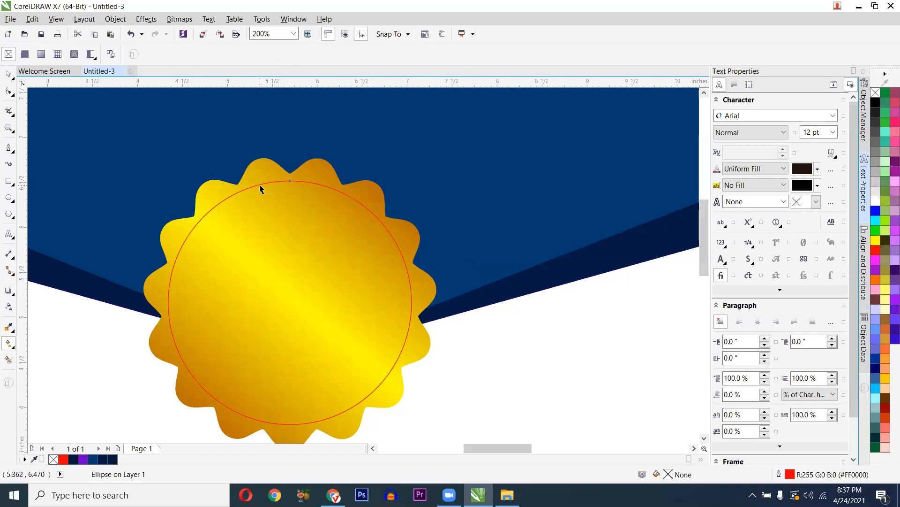
click(109, 57)
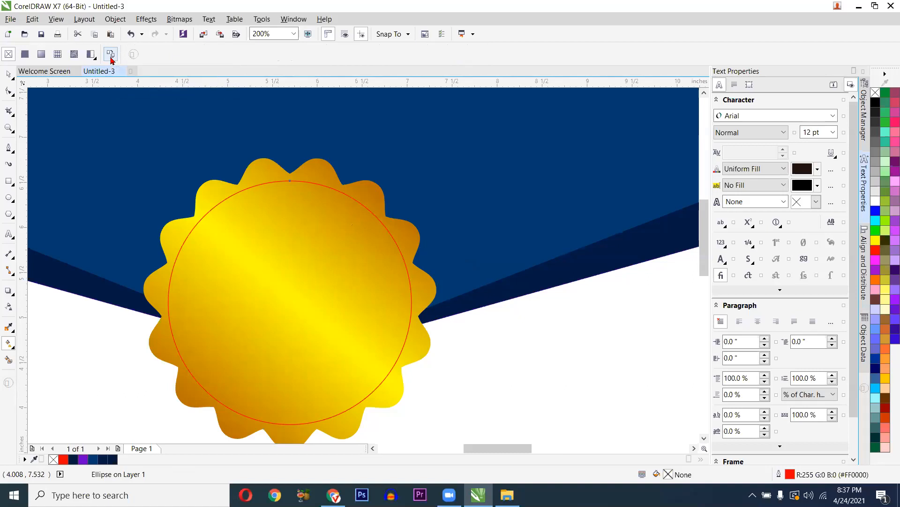
click(110, 56)
click(233, 202)
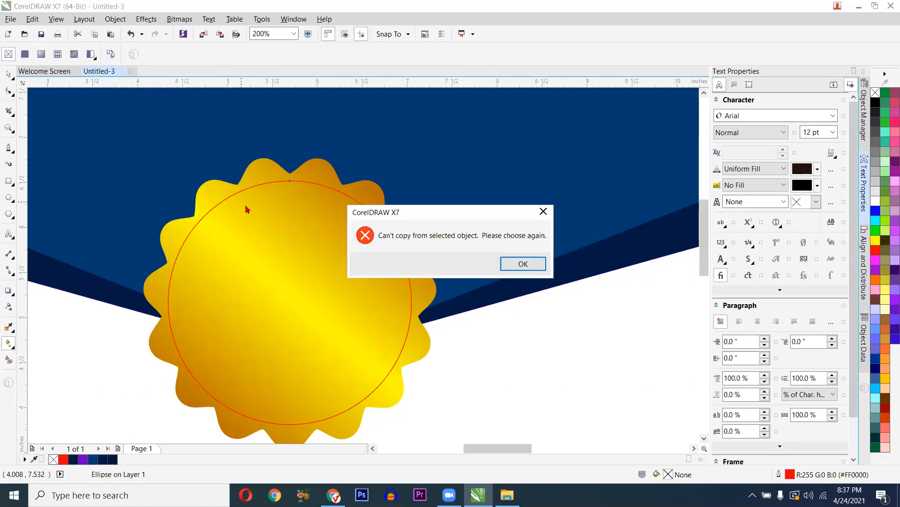
key(Return)
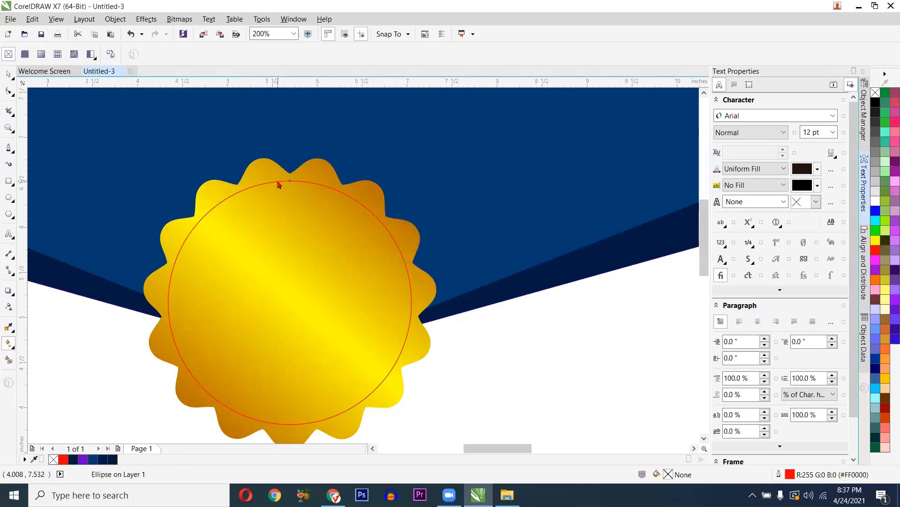
click(302, 191)
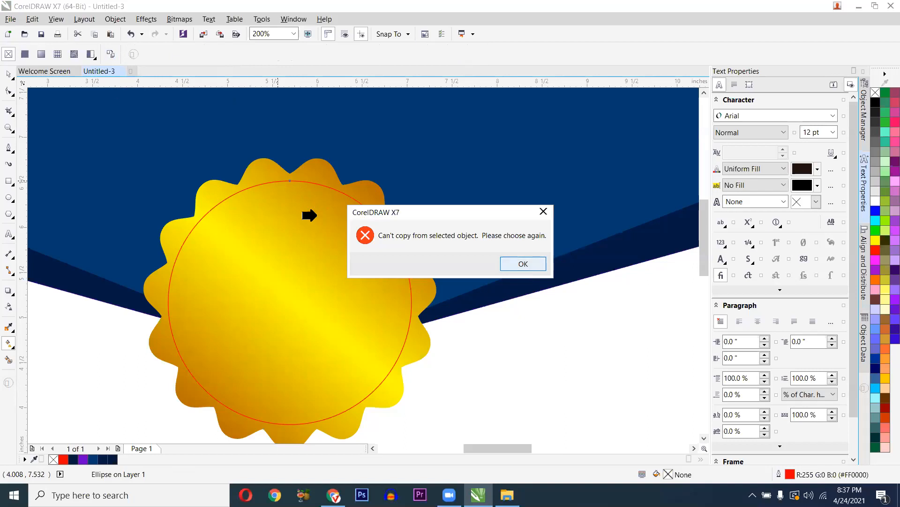
key(Return)
click(298, 202)
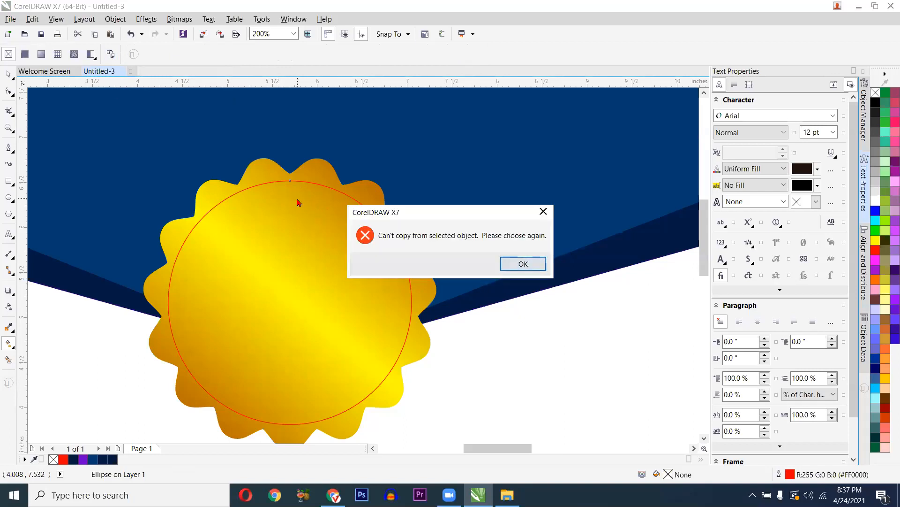
key(Return)
click(352, 236)
key(Return)
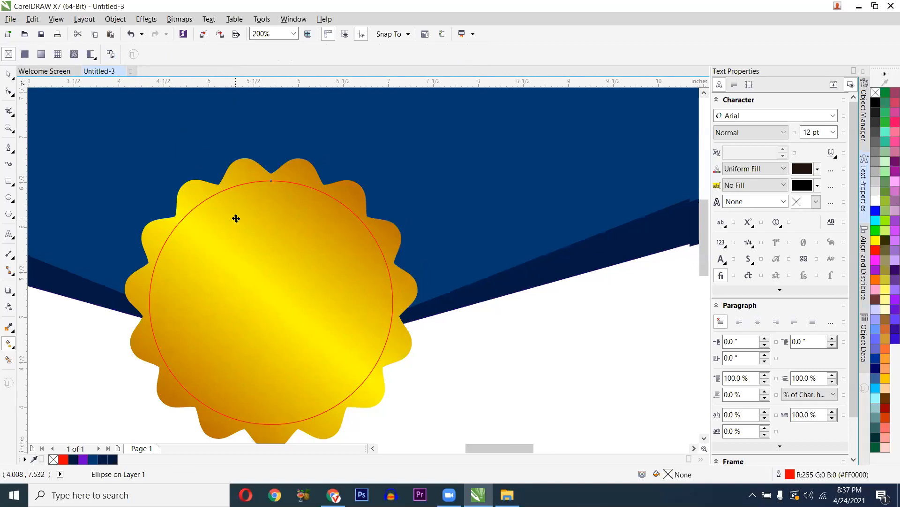
- Try a default fountain fill on the circle with the Interactive Fill tool, then undo it
key(space)
scroll(236, 218, up, 2)
scroll(214, 194, down, 1)
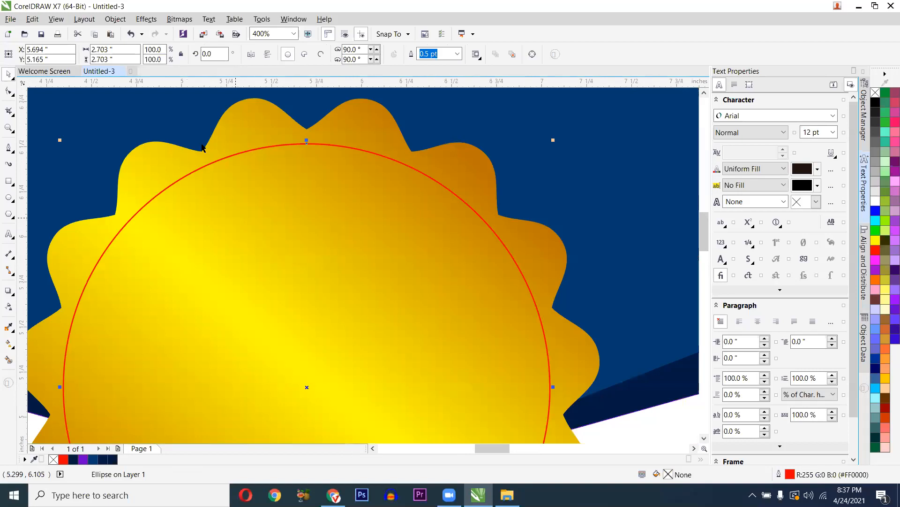
key(g)
scroll(202, 144, up, 2)
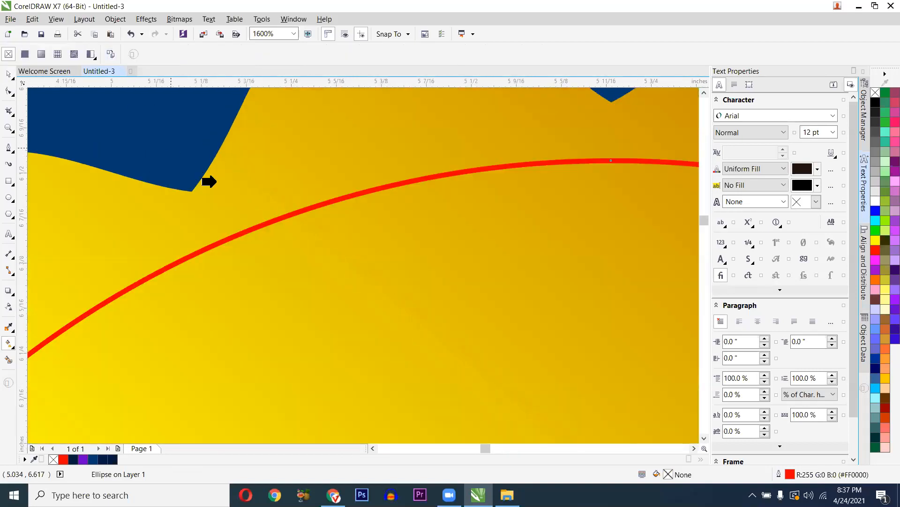
click(265, 205)
scroll(273, 233, down, 2)
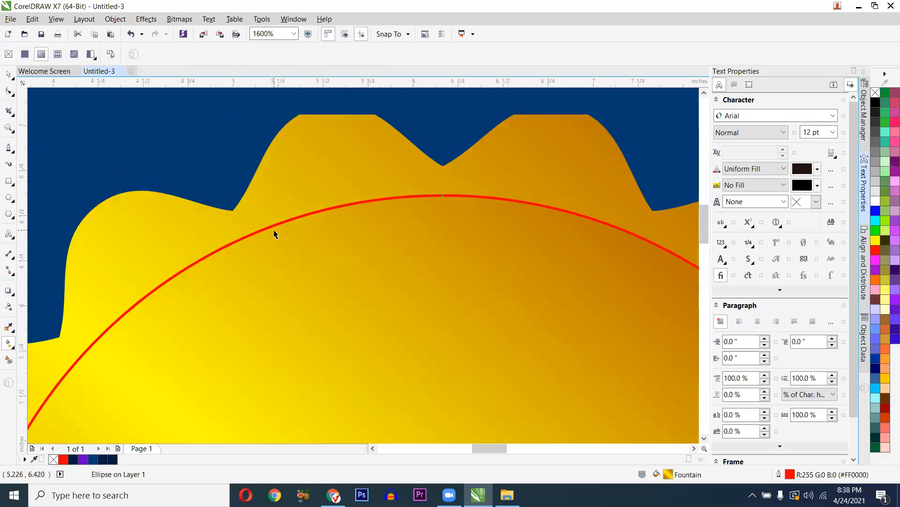
scroll(278, 298, down, 2)
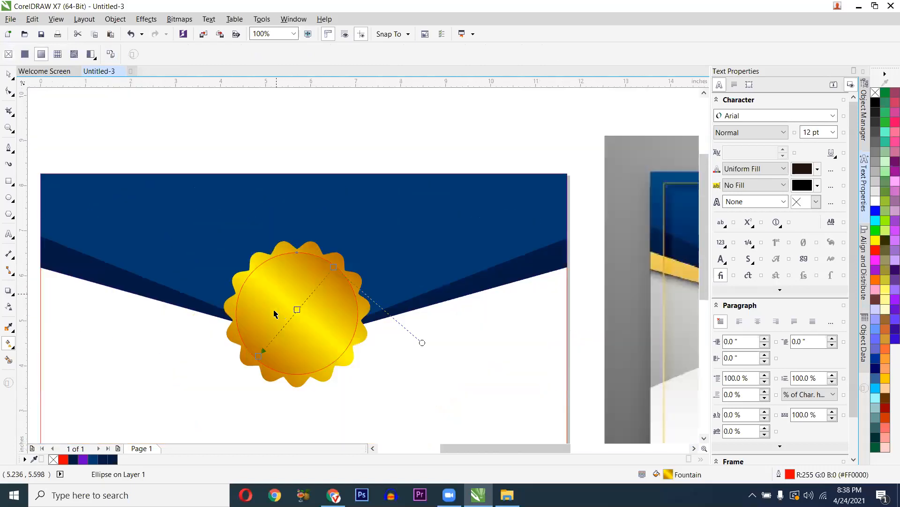
key(ctrl+z)
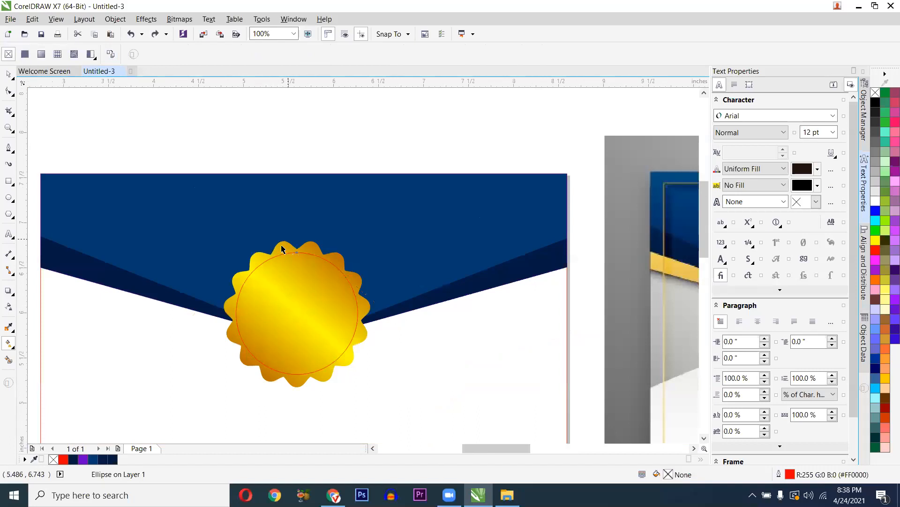
- Undo an accidental upward move of the red-outlined circle and reactivate the Interactive Fill tool
scroll(327, 313, up, 1)
scroll(322, 296, up, 2)
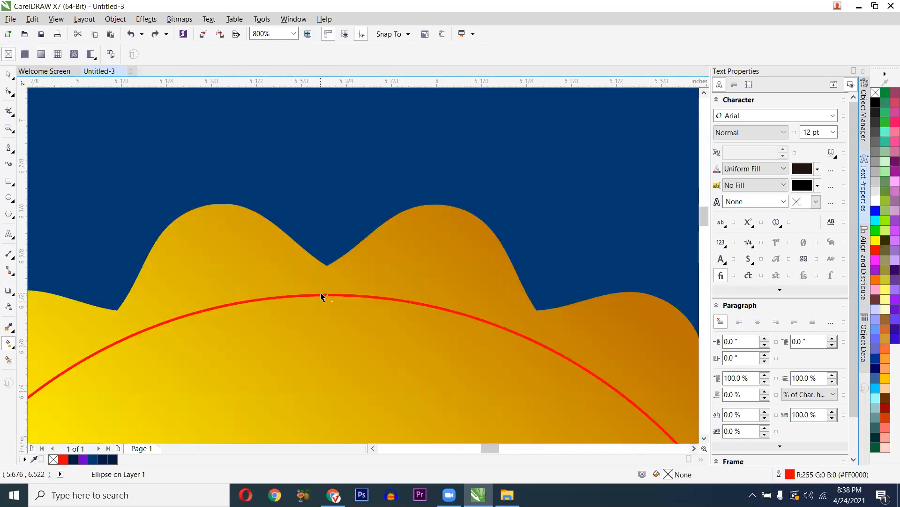
scroll(322, 297, down, 3)
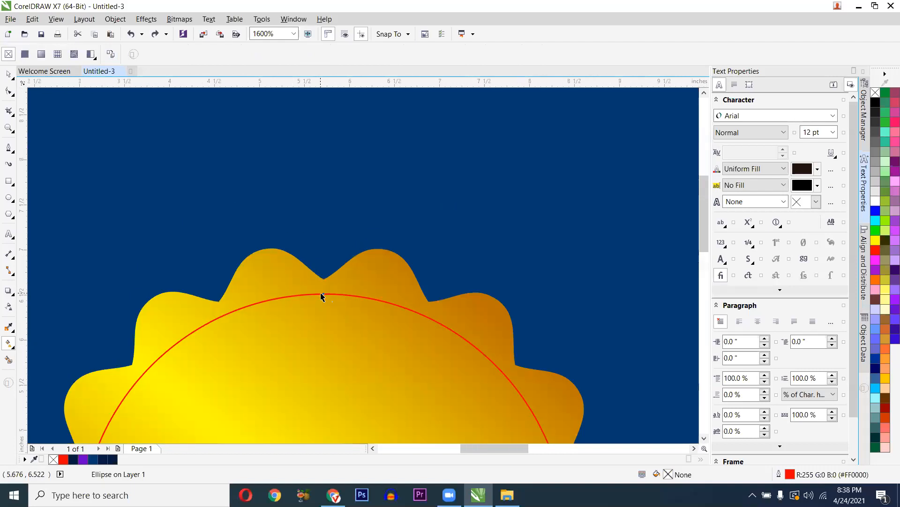
scroll(318, 295, up, 1)
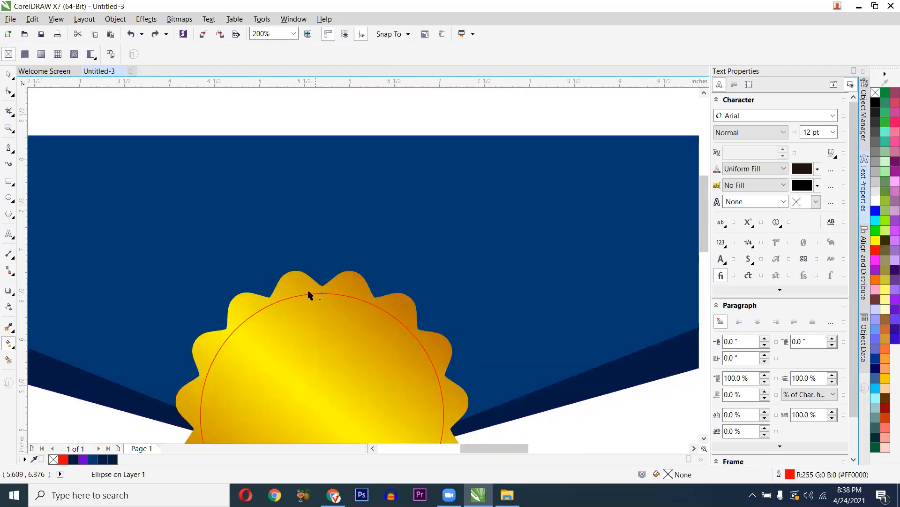
scroll(307, 291, up, 1)
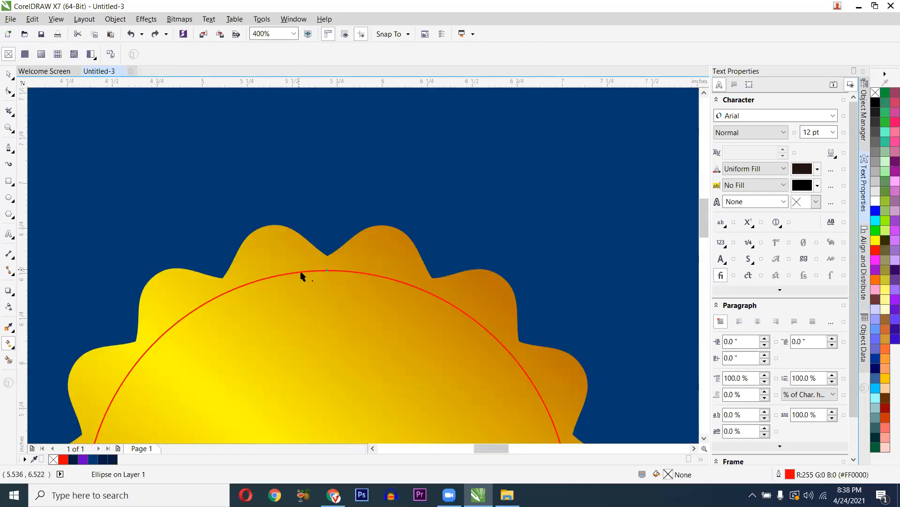
scroll(301, 272, up, 1)
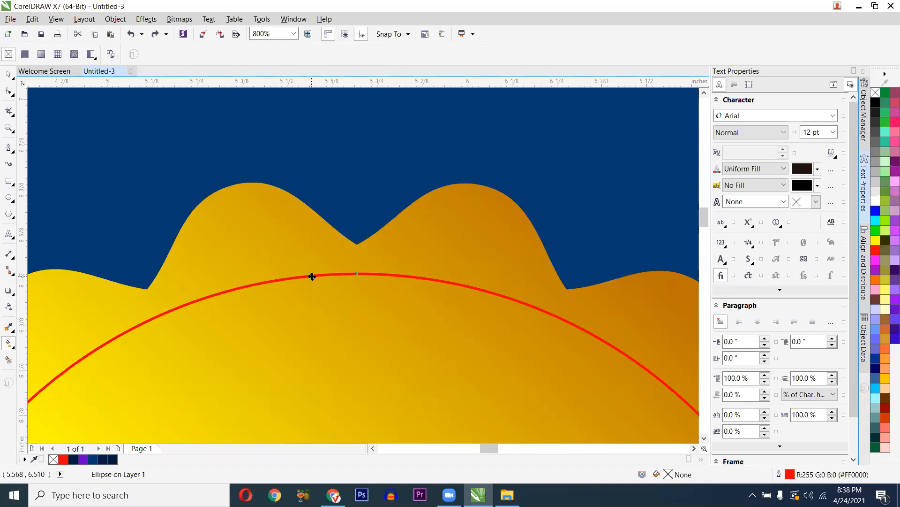
key(space)
drag(312, 277, 321, 218)
key(ctrl+z)
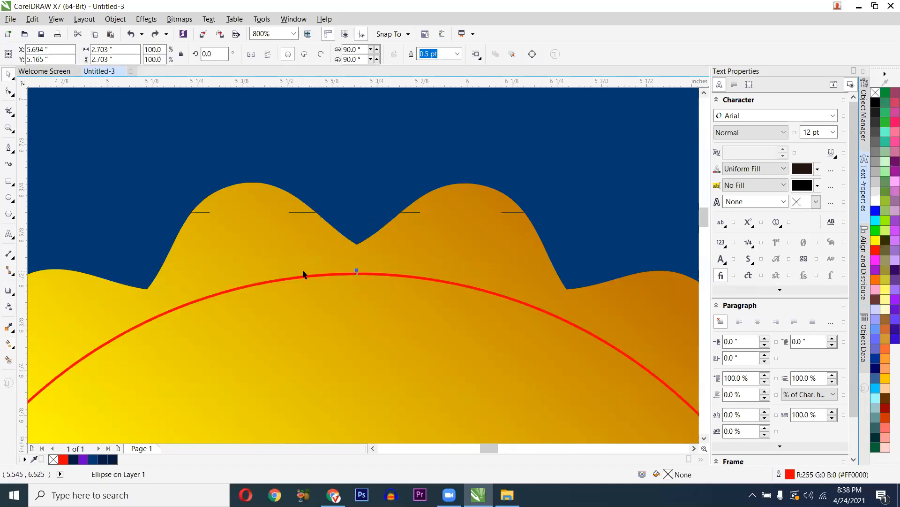
click(13, 347)
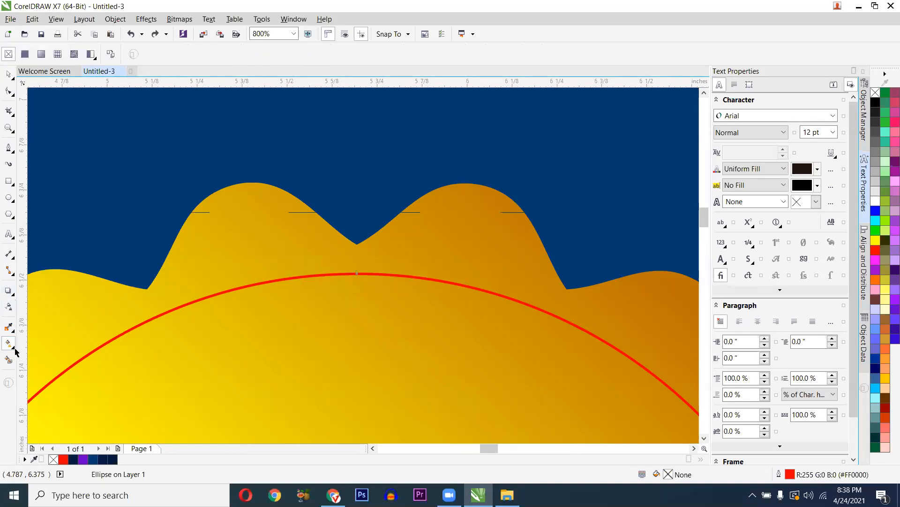
click(16, 352)
click(77, 343)
- Copy the gold seal's gradient onto the circle and rotate its stripes to run nearly vertical
click(111, 55)
click(263, 233)
scroll(262, 232, down, 3)
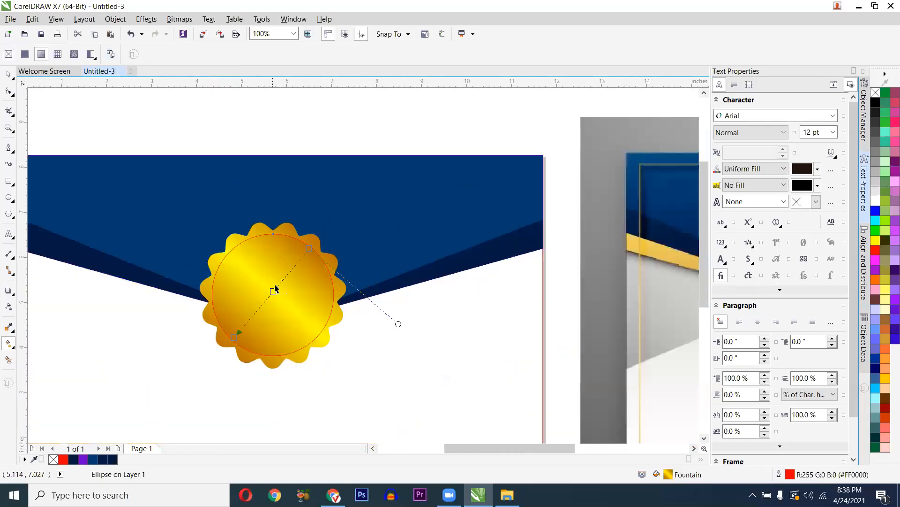
scroll(276, 289, up, 1)
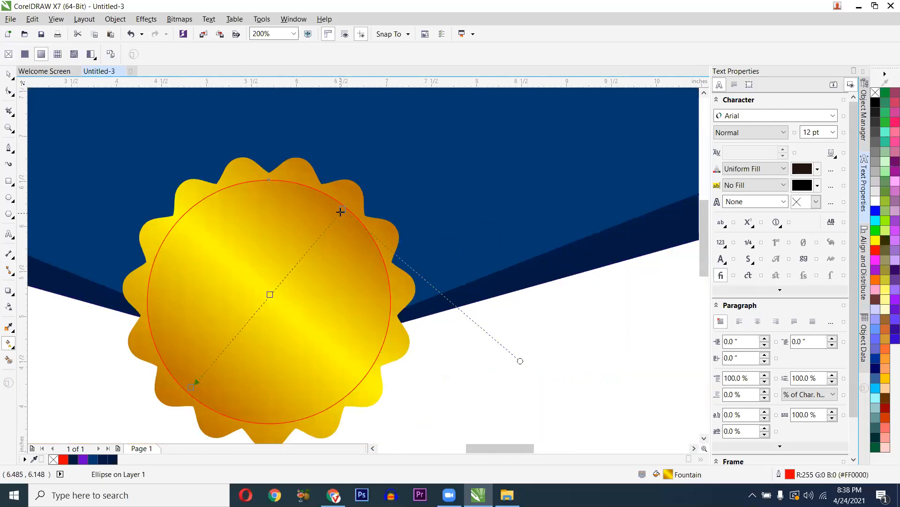
drag(341, 211, 376, 329)
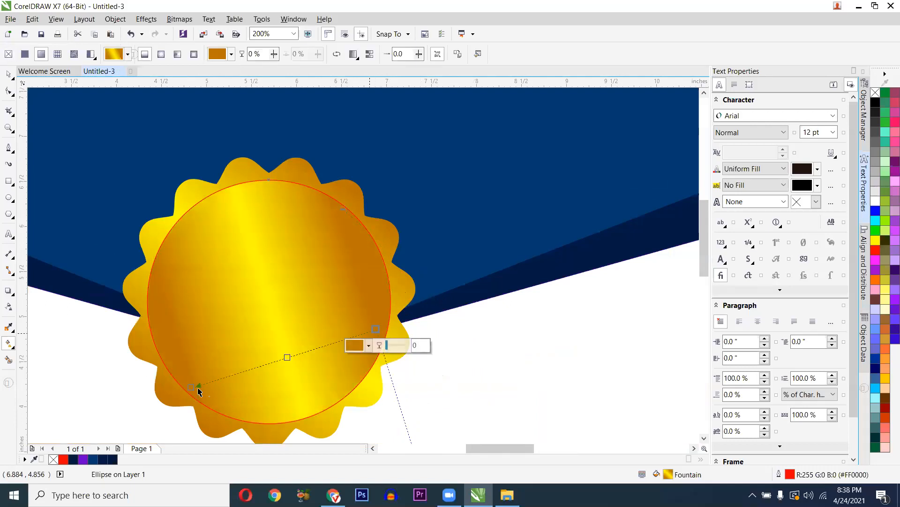
drag(191, 388, 193, 352)
drag(174, 306, 175, 306)
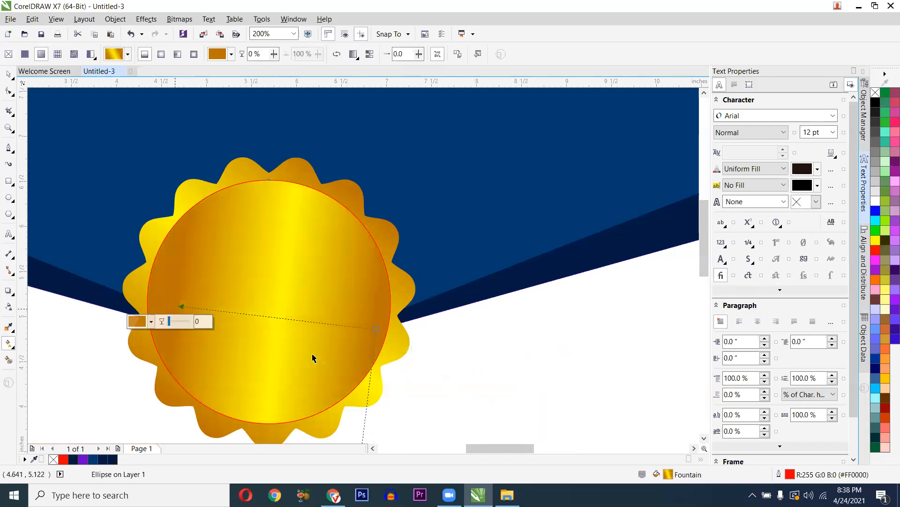
mouse_move(373, 351)
mouse_down()
mouse_move(369, 358)
mouse_move(373, 351)
mouse_up()
key(space)
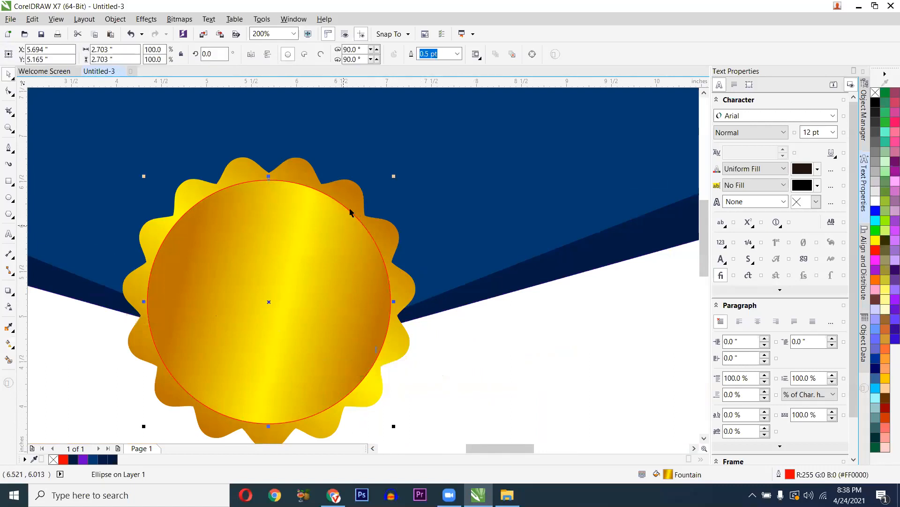
scroll(276, 183, up, 2)
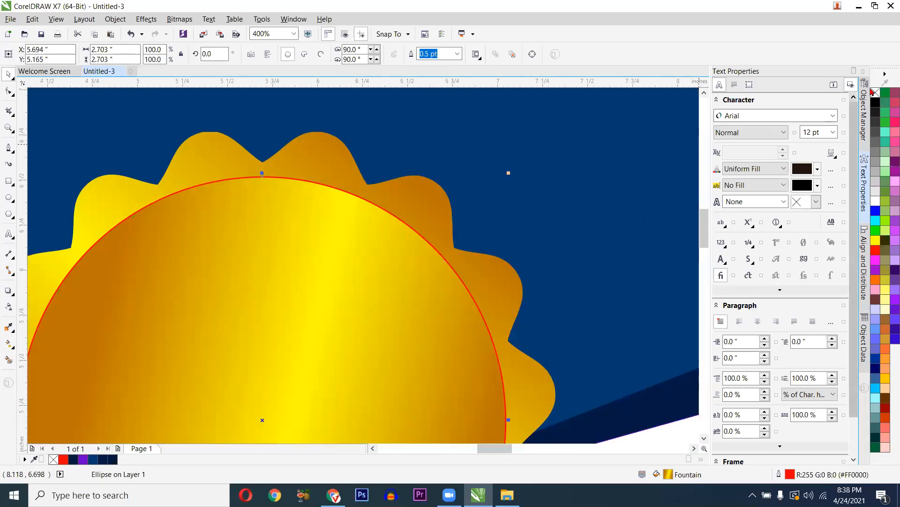
right_click(874, 92)
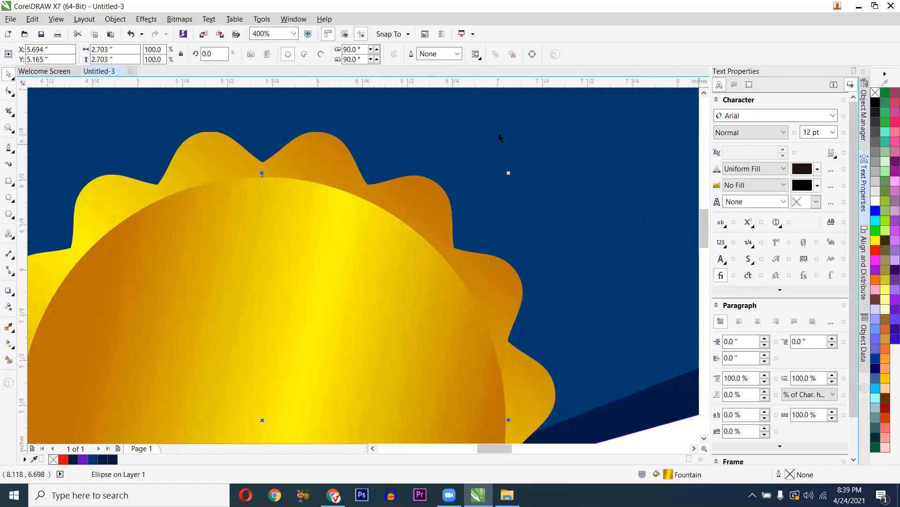
scroll(378, 180, down, 4)
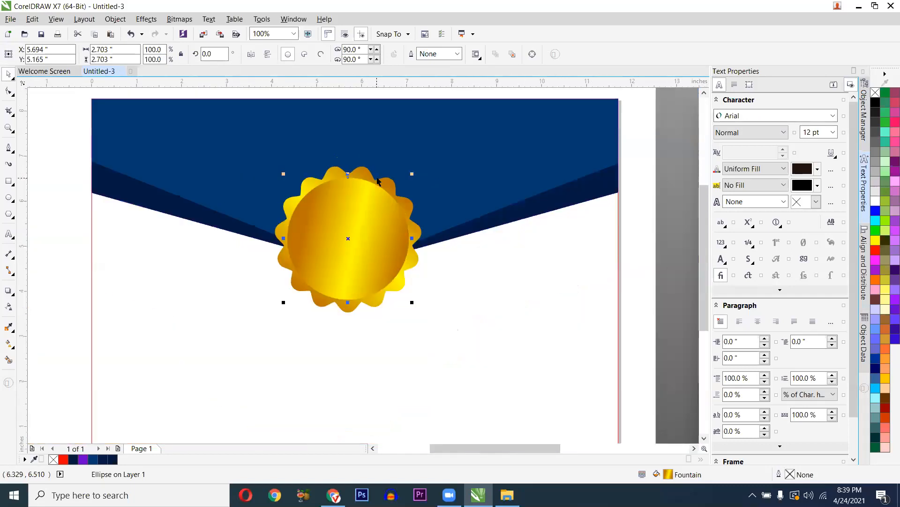
scroll(363, 182, up, 2)
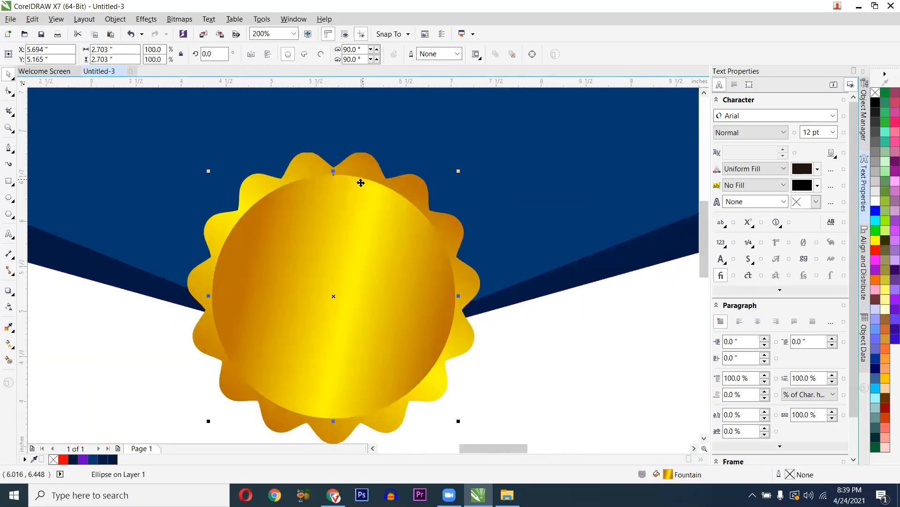
scroll(361, 183, down, 2)
scroll(261, 221, down, 2)
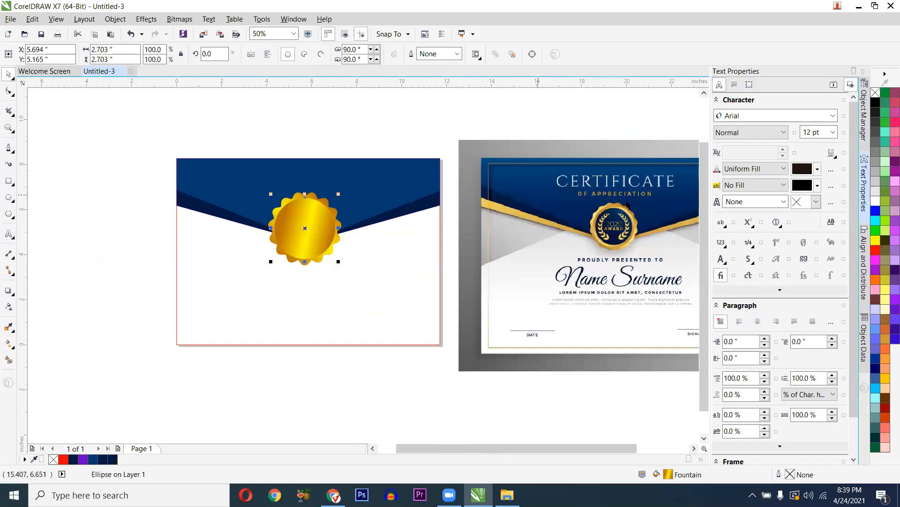
scroll(626, 208, up, 4)
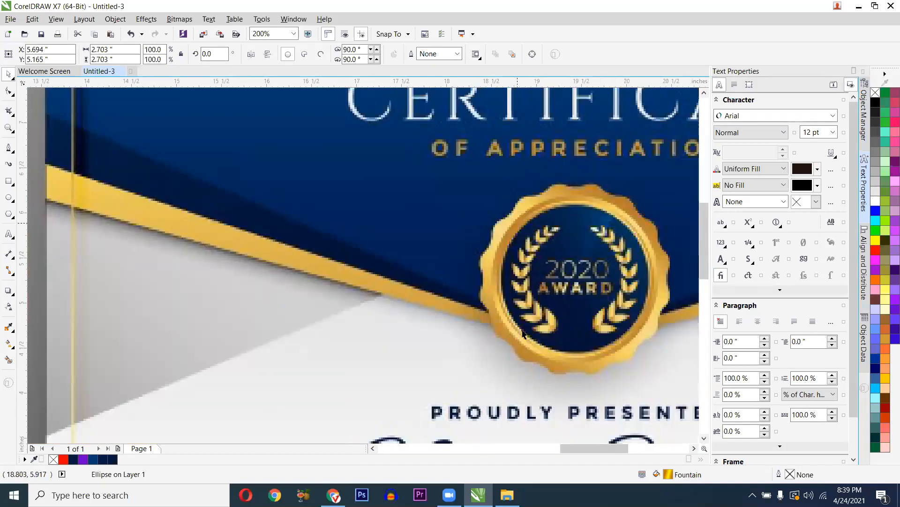
scroll(344, 293, down, 1)
scroll(134, 289, down, 1)
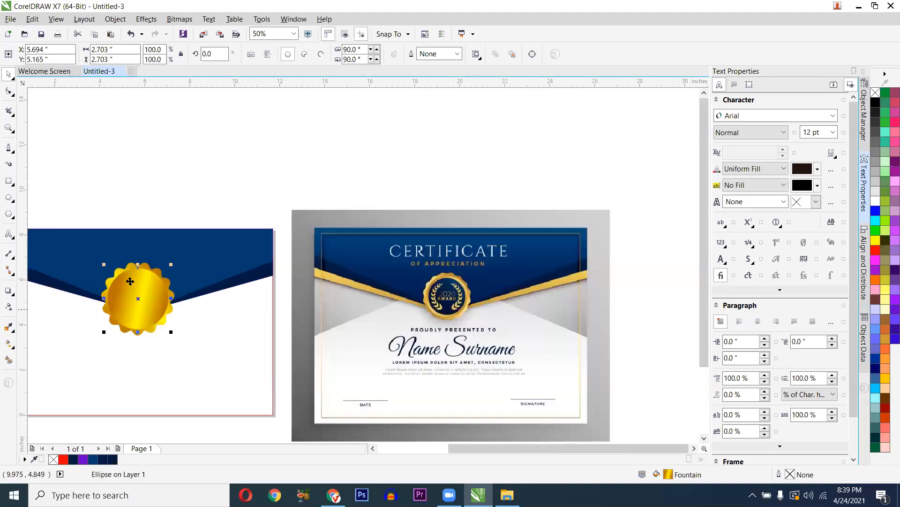
scroll(132, 281, up, 1)
scroll(143, 275, down, 1)
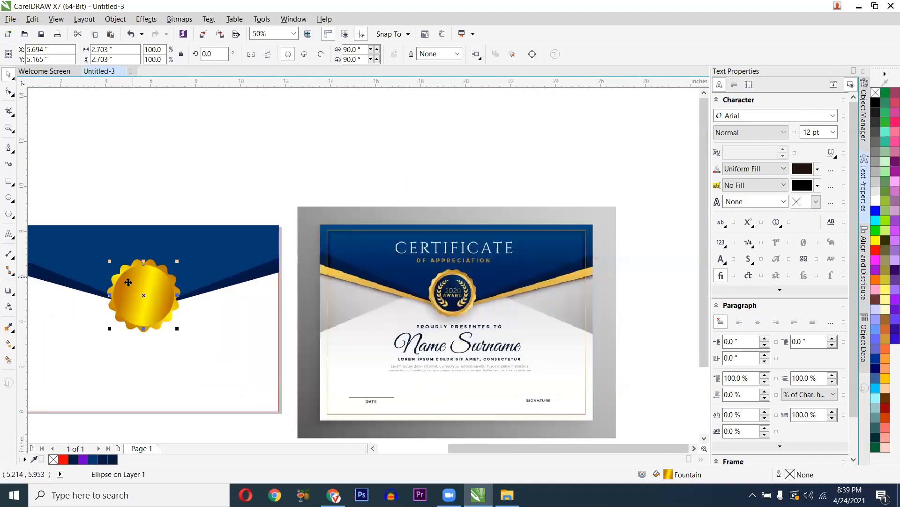
scroll(127, 284, up, 1)
scroll(127, 285, down, 1)
scroll(93, 306, up, 1)
scroll(96, 301, up, 1)
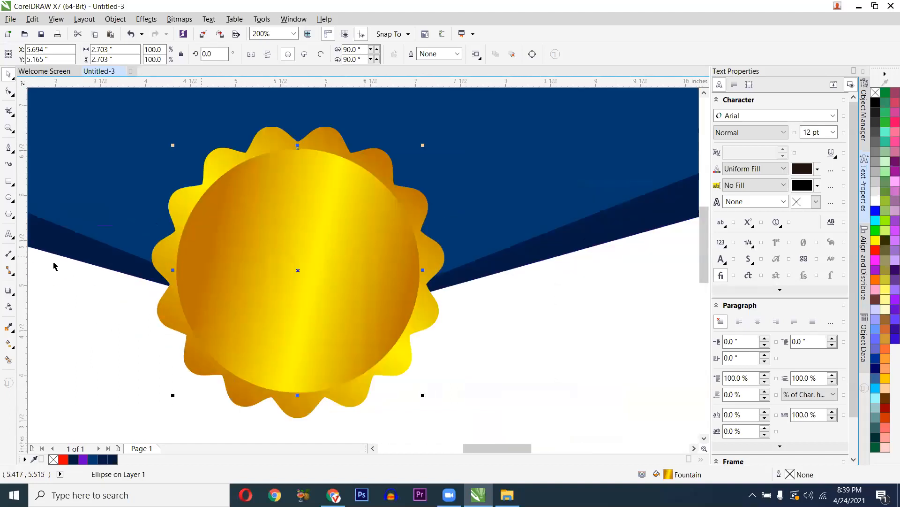
- Choose the standard Ellipse tool and undo an accidental nudge of the gold circle
click(8, 197)
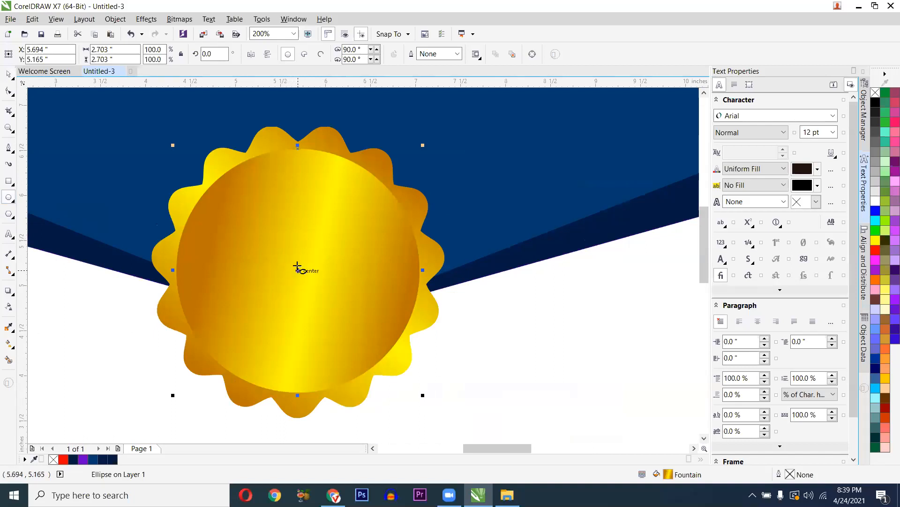
click(17, 204)
drag(296, 268, 297, 268)
drag(304, 276, 304, 279)
key(ctrl+z)
- Draw a smaller circle from the seal's centre and add the gold seal to the selection
drag(289, 266, 374, 374)
key(space)
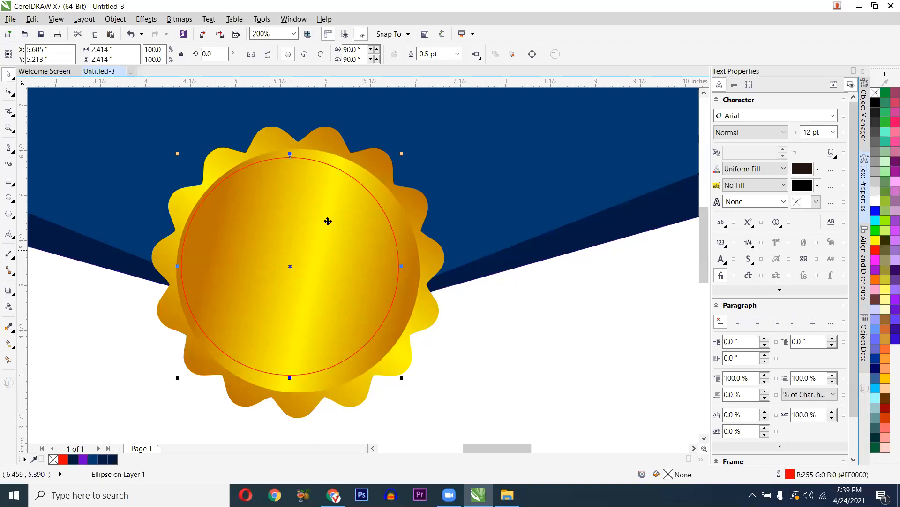
scroll(292, 228, up, 1)
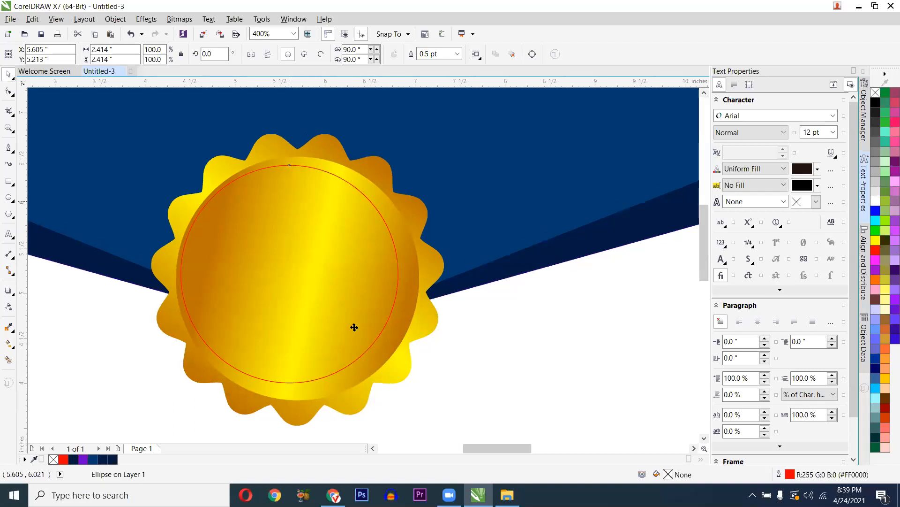
scroll(310, 202, down, 1)
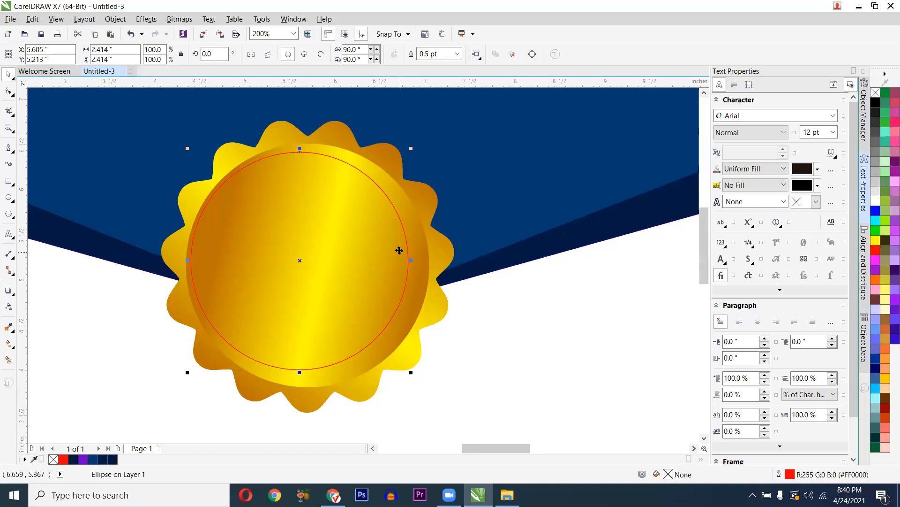
shift+click(422, 282)
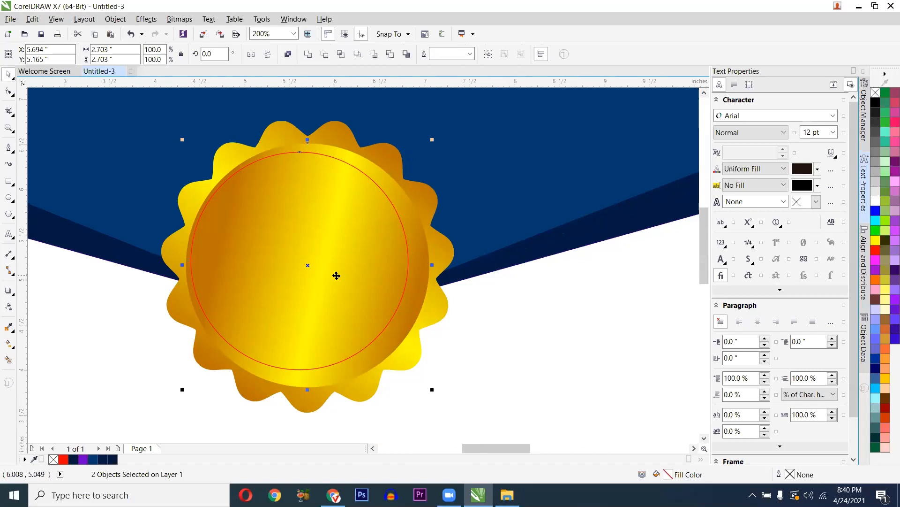
- Centre the inner circle vertically and horizontally on the seal using Align and Distribute
click(540, 55)
click(541, 55)
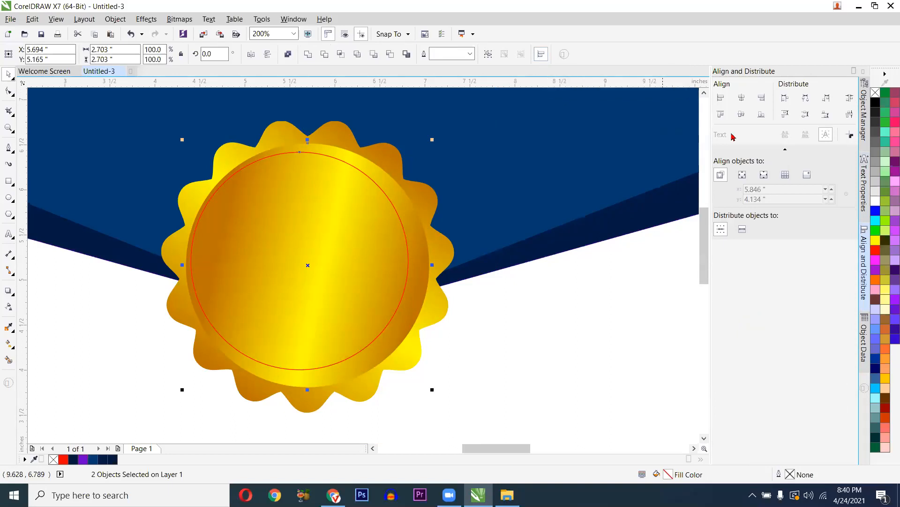
click(741, 114)
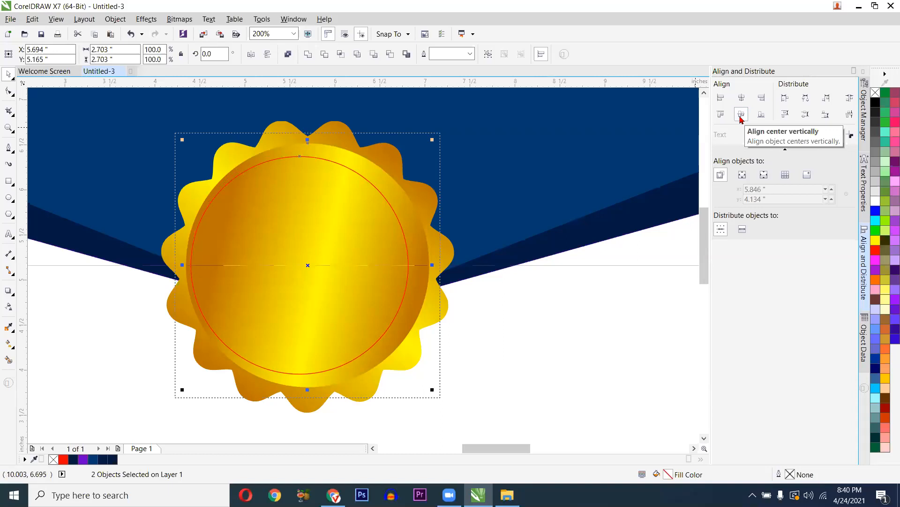
click(742, 98)
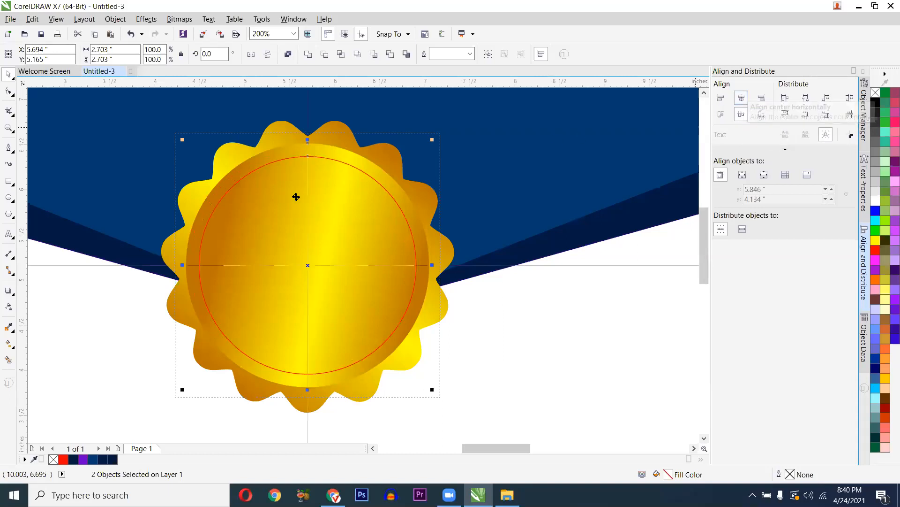
scroll(266, 228, up, 1)
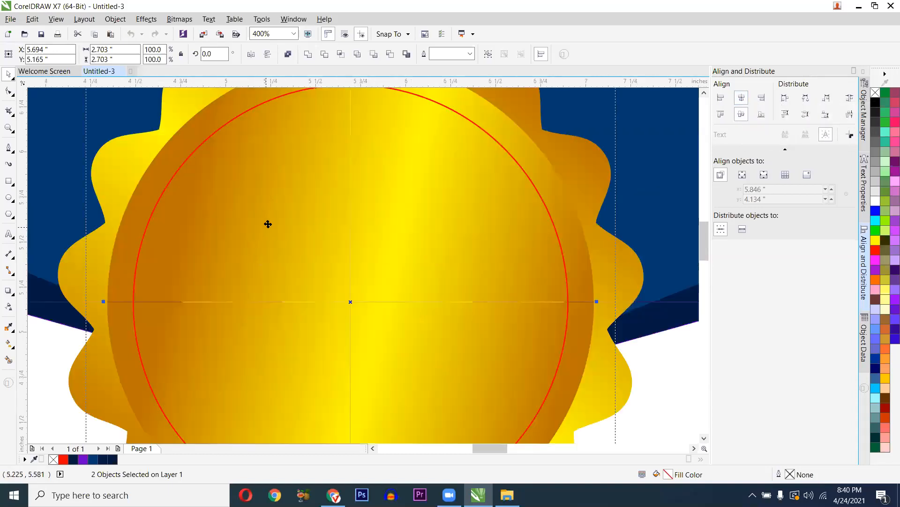
scroll(255, 225, down, 1)
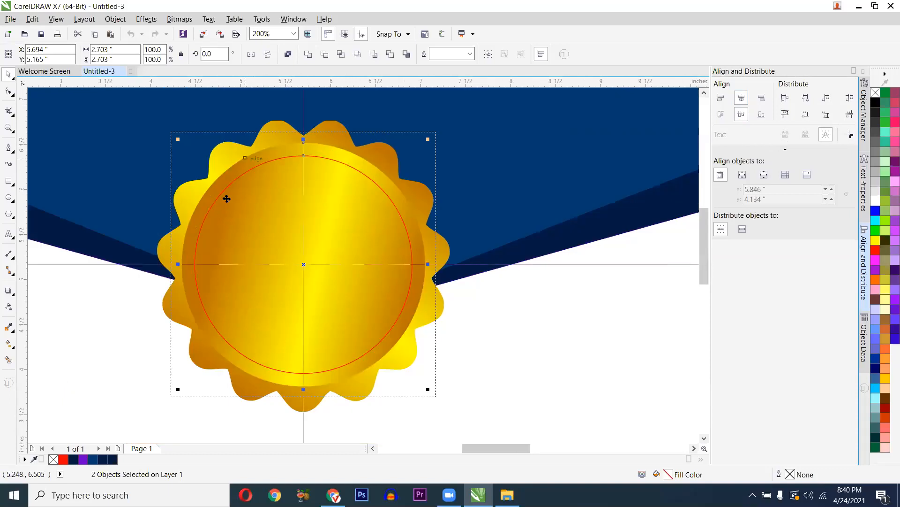
- Check the alignment with undo and redo, then reselect the inner red circle together with the gold seal
click(537, 322)
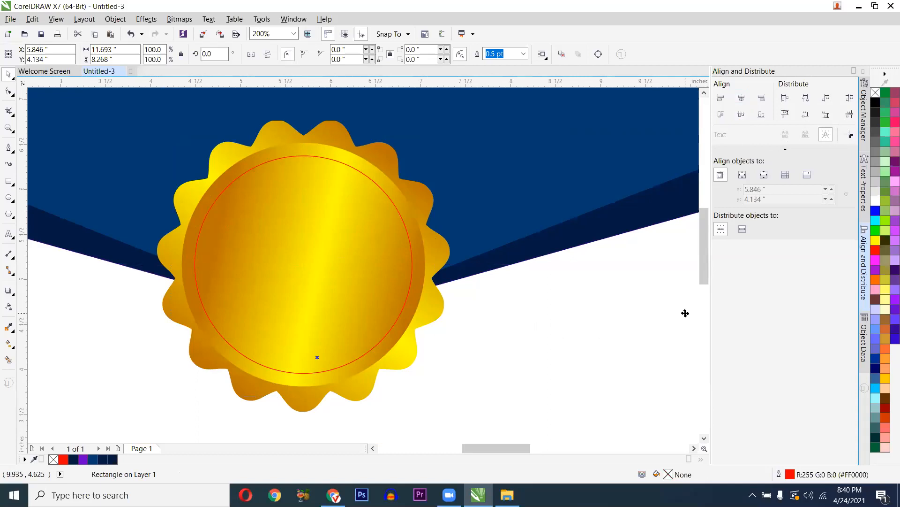
key(ctrl+z)
key(ctrl+z)
key(ctrl+z)
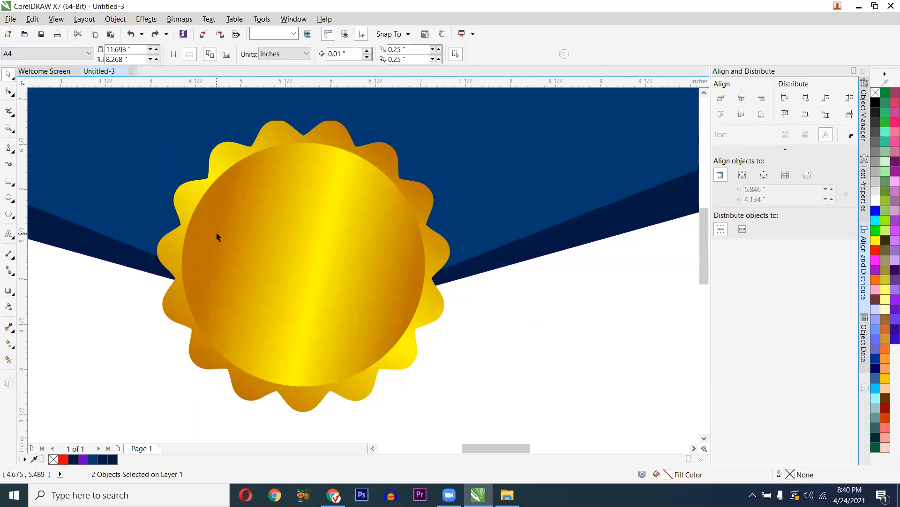
key(ctrl+shift+z)
click(120, 301)
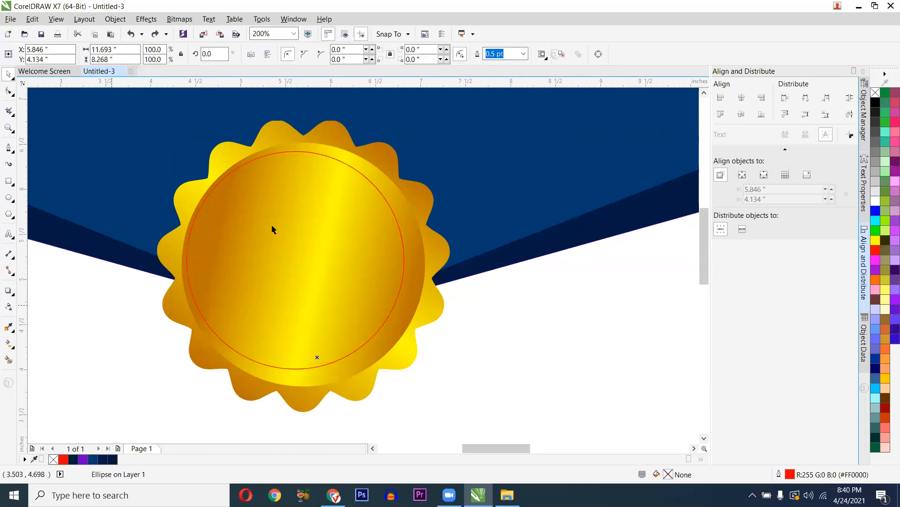
click(357, 171)
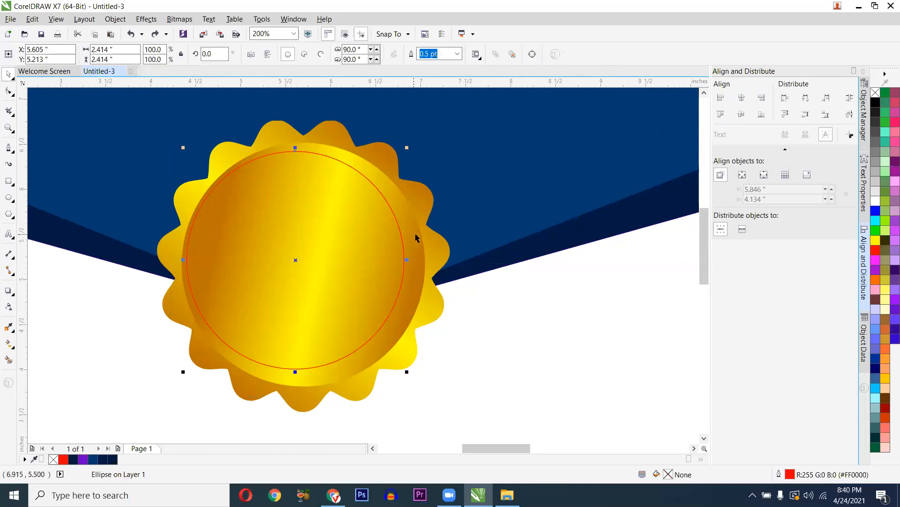
click(405, 291)
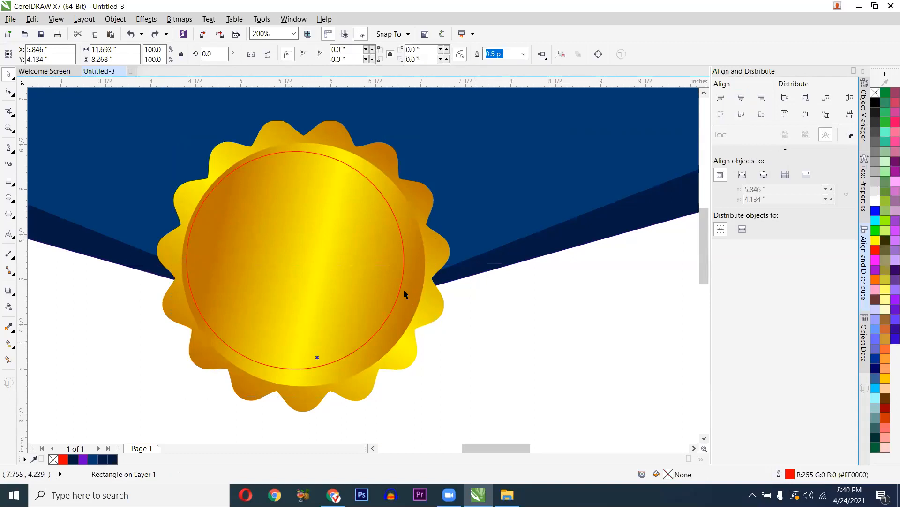
click(401, 286)
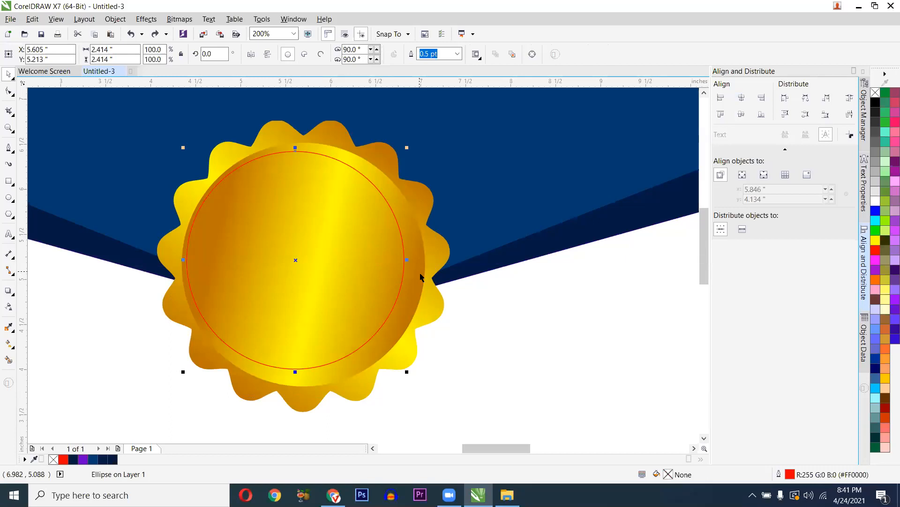
shift+click(420, 271)
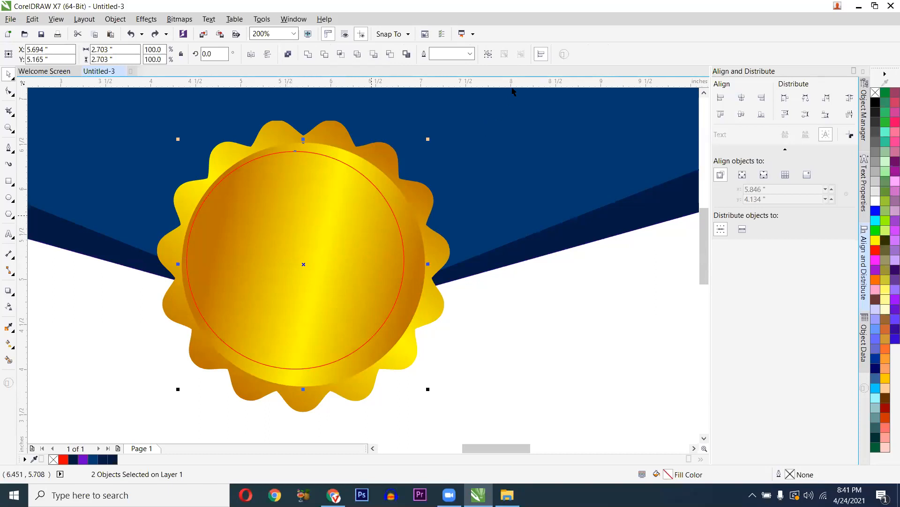
- Re-apply horizontal and vertical centre alignment to the circle and seal, then select the inner circle alone
click(541, 55)
click(541, 55)
click(743, 98)
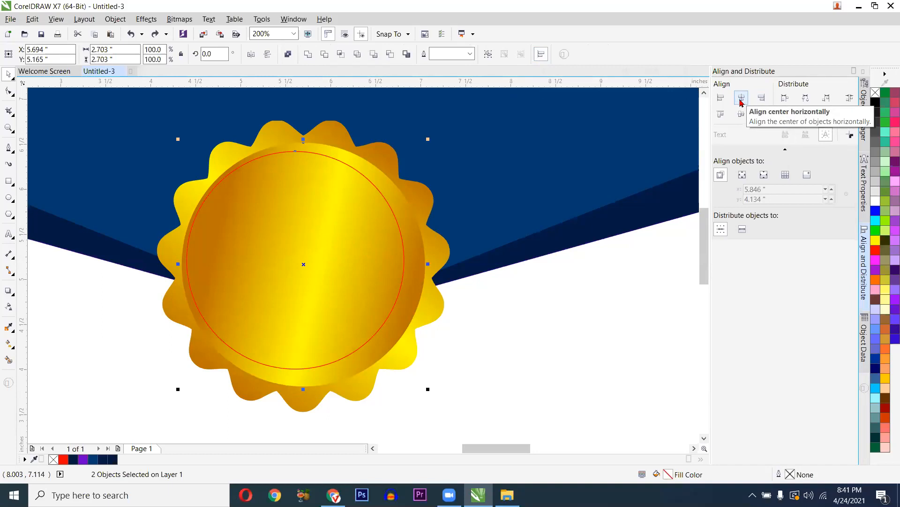
click(740, 100)
click(741, 115)
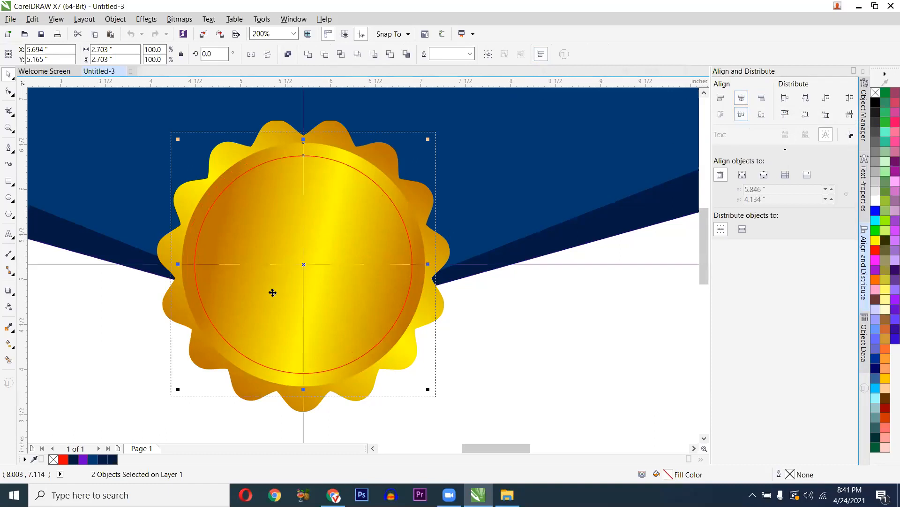
click(345, 290)
click(345, 289)
click(324, 180)
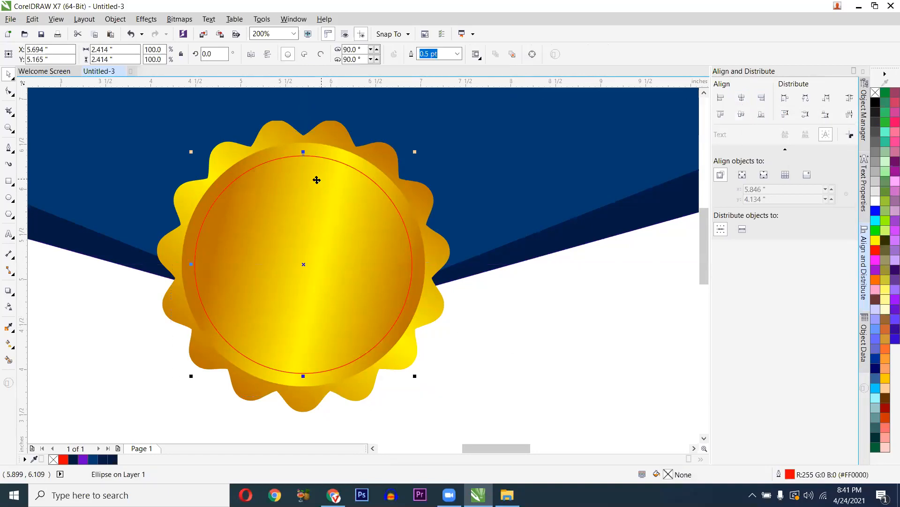
- Fill the inner circle with navy #002C5B sampled from the reference certificate's badge
scroll(277, 225, down, 1)
drag(658, 234, 531, 255)
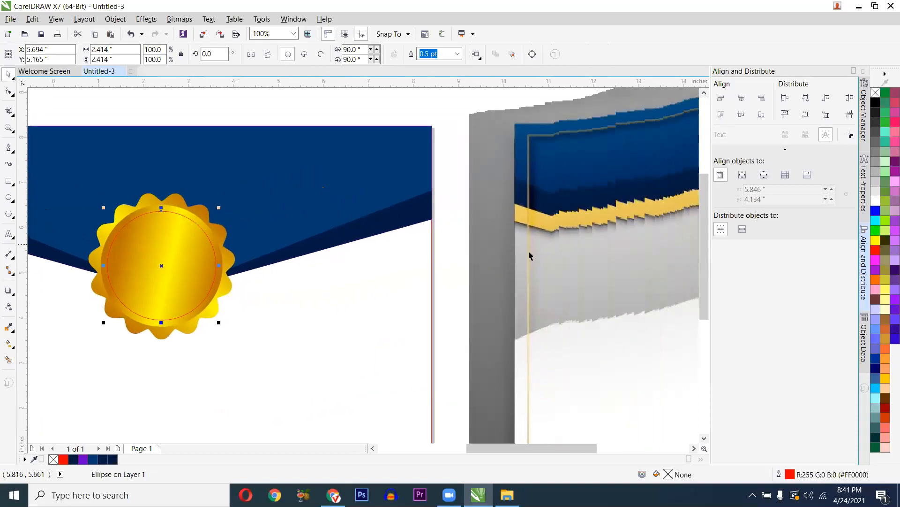
scroll(280, 267, down, 1)
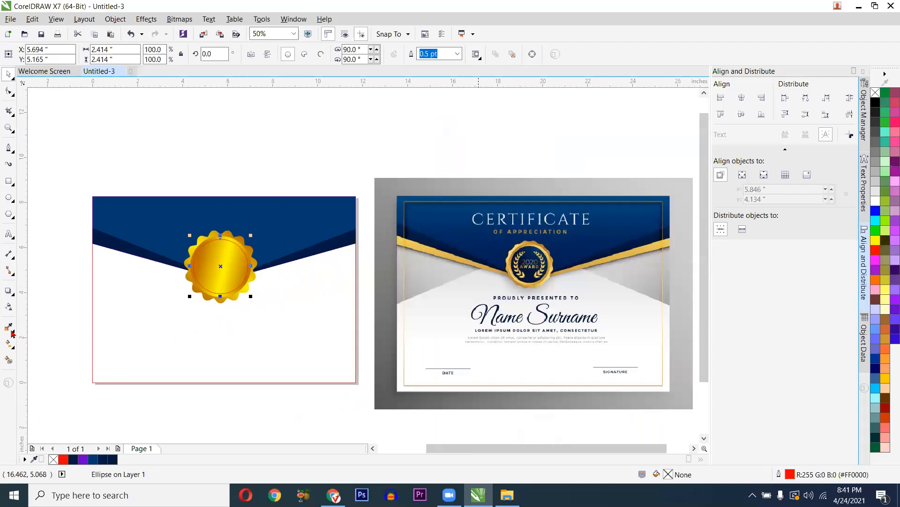
click(528, 249)
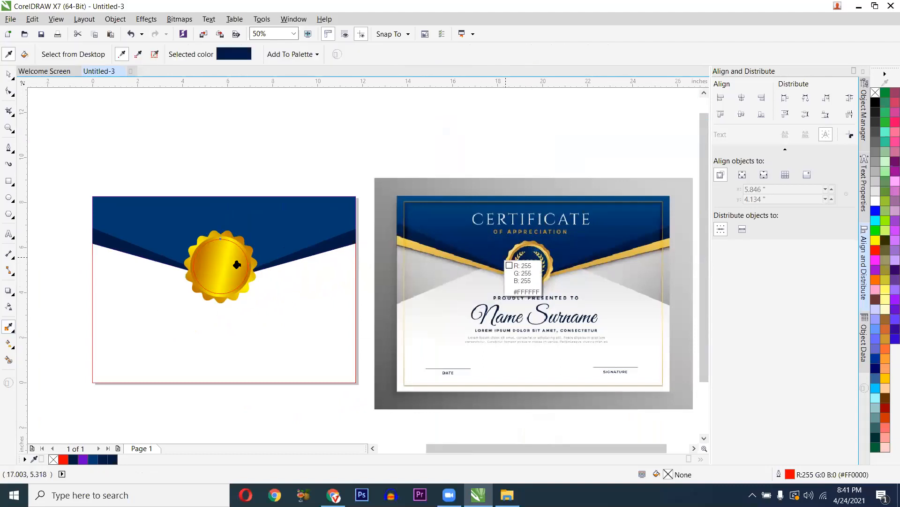
click(227, 259)
key(space)
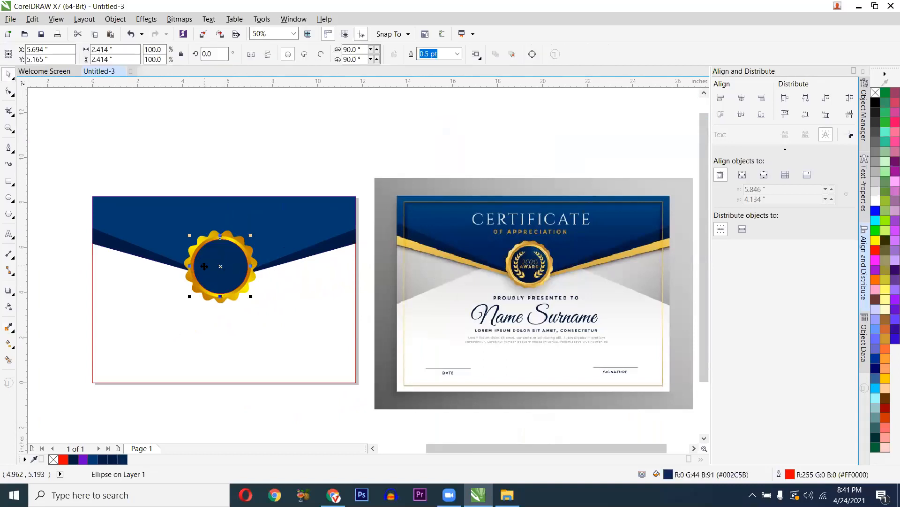
- Strip the outline from the navy centre circle and deselect to check the result
scroll(204, 266, up, 1)
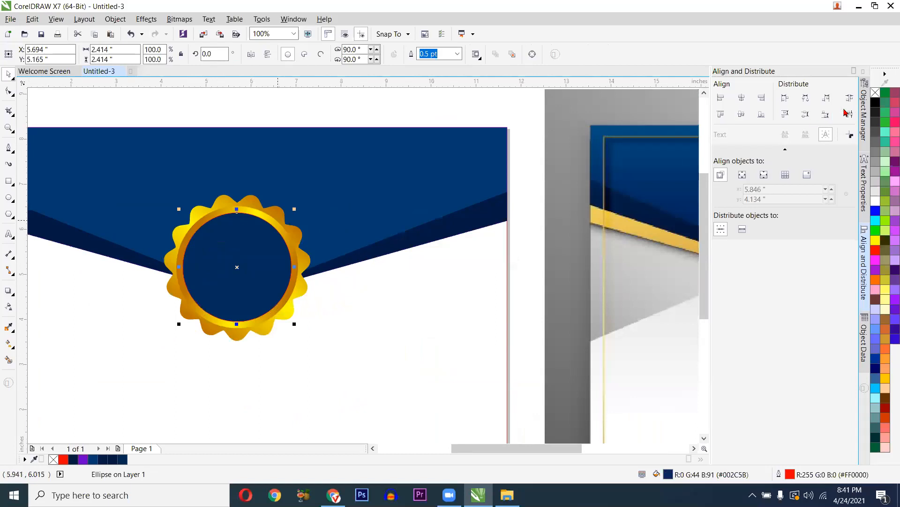
right_click(875, 93)
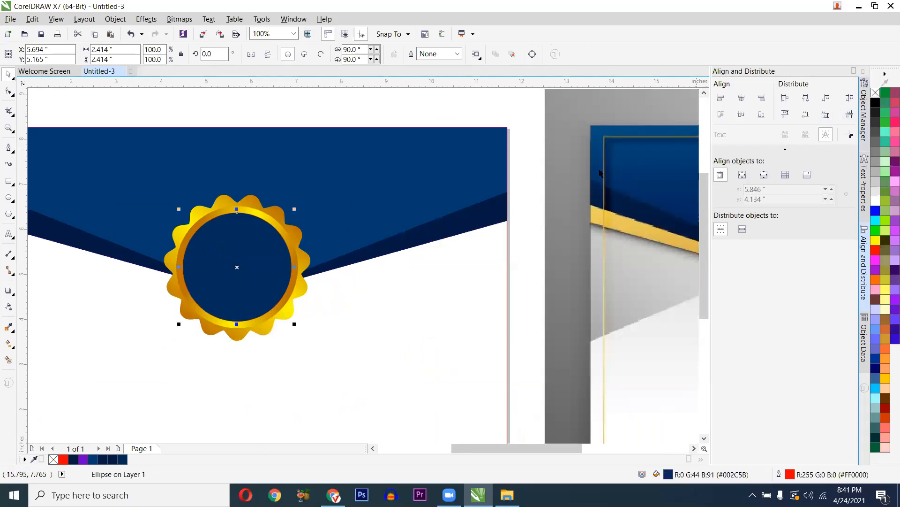
scroll(240, 248, down, 1)
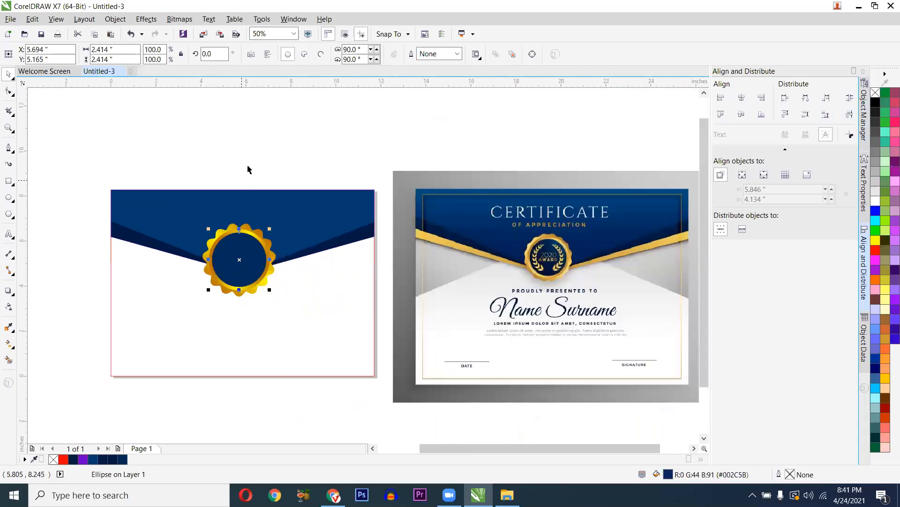
click(249, 182)
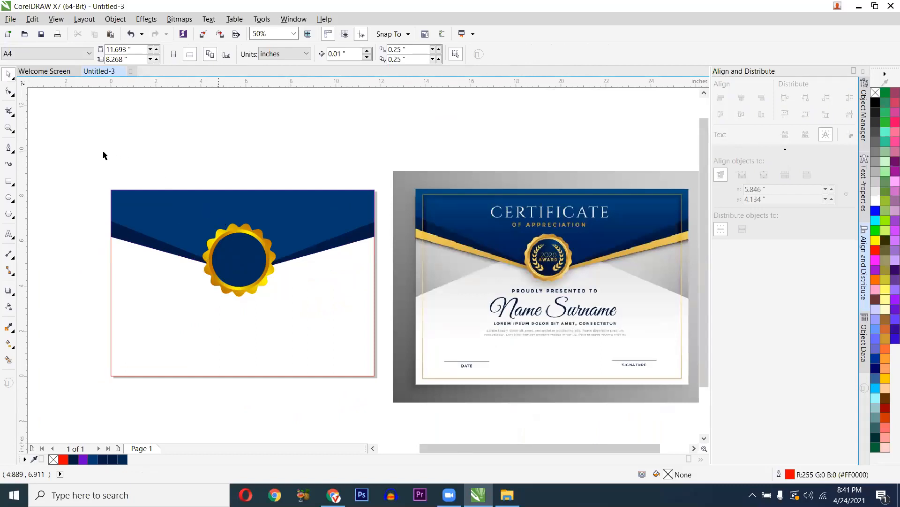
drag(511, 276, 209, 206)
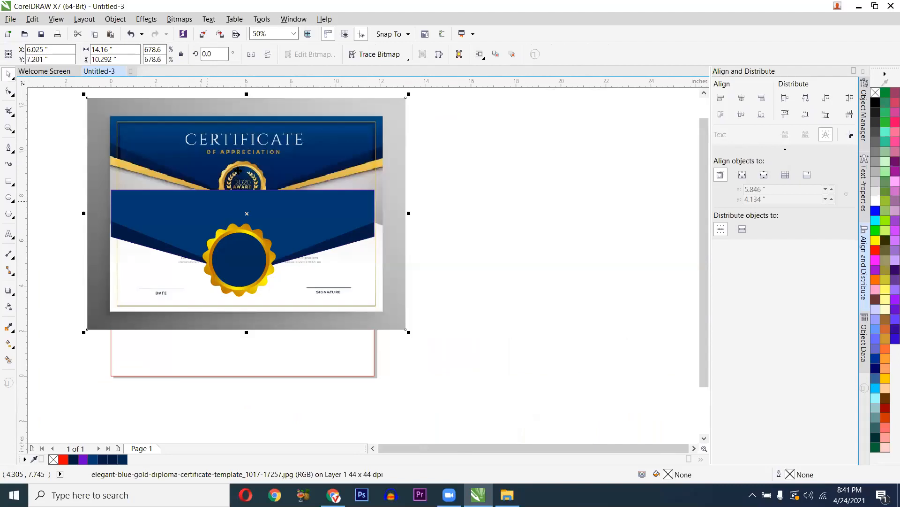
drag(229, 197, 232, 175)
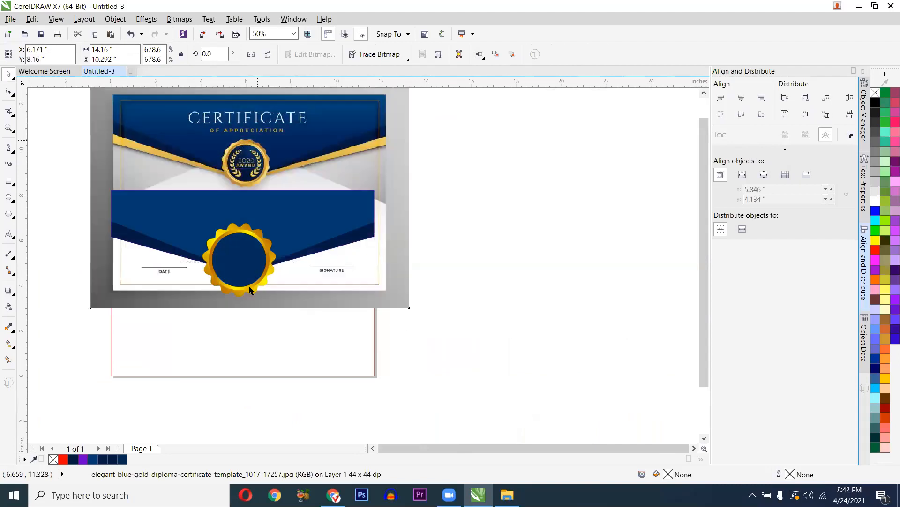
scroll(240, 324, up, 1)
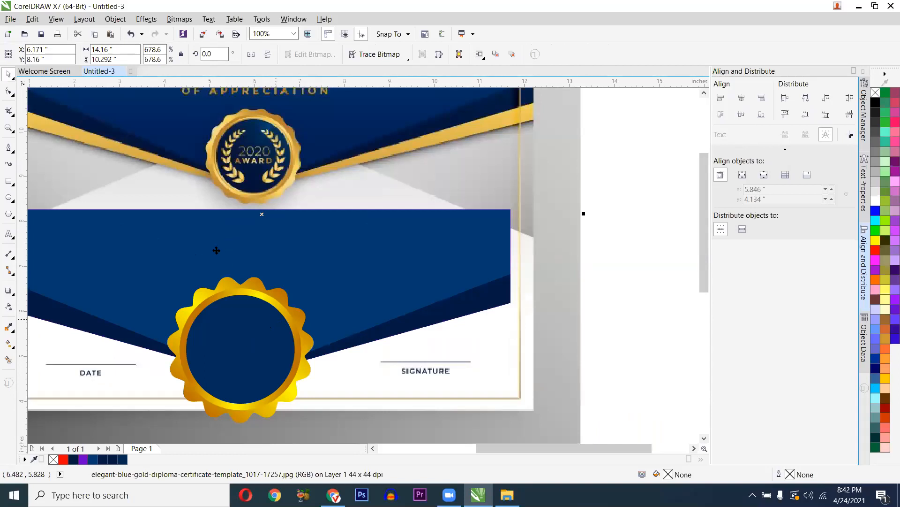
scroll(224, 275, down, 1)
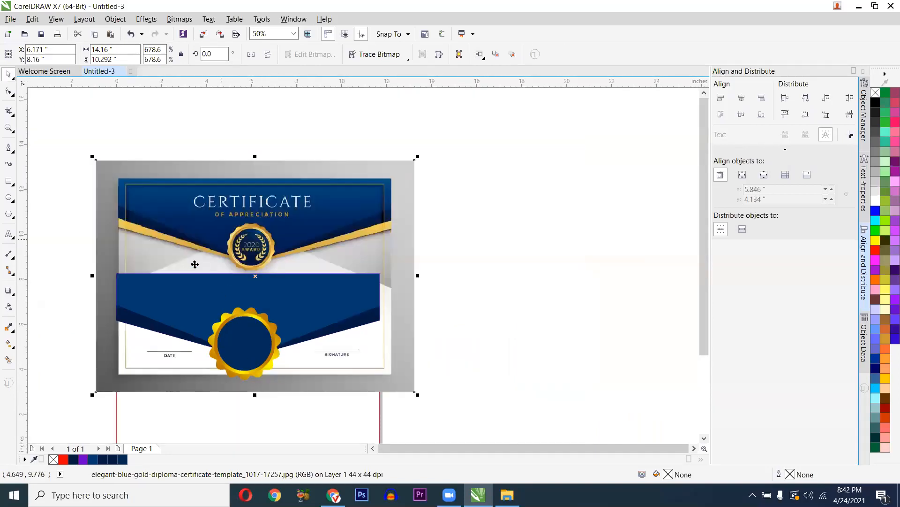
scroll(175, 247, up, 1)
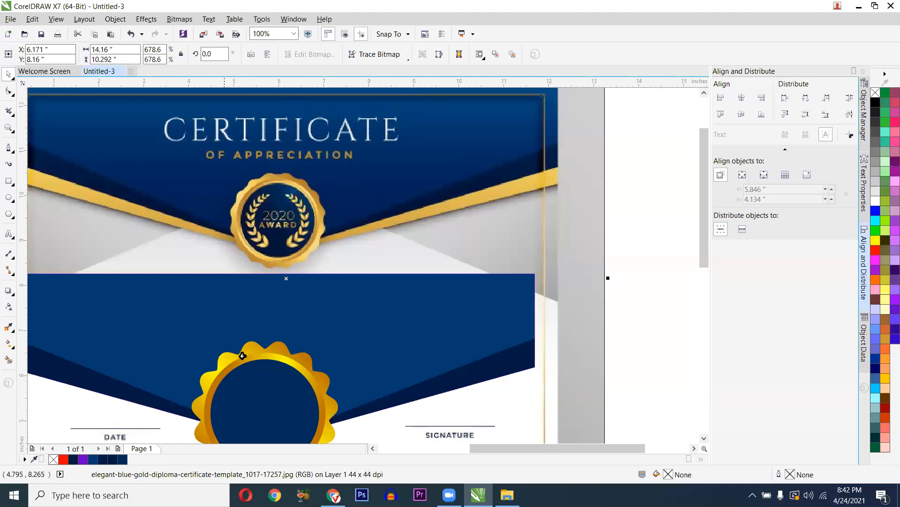
scroll(233, 312, down, 1)
key(space)
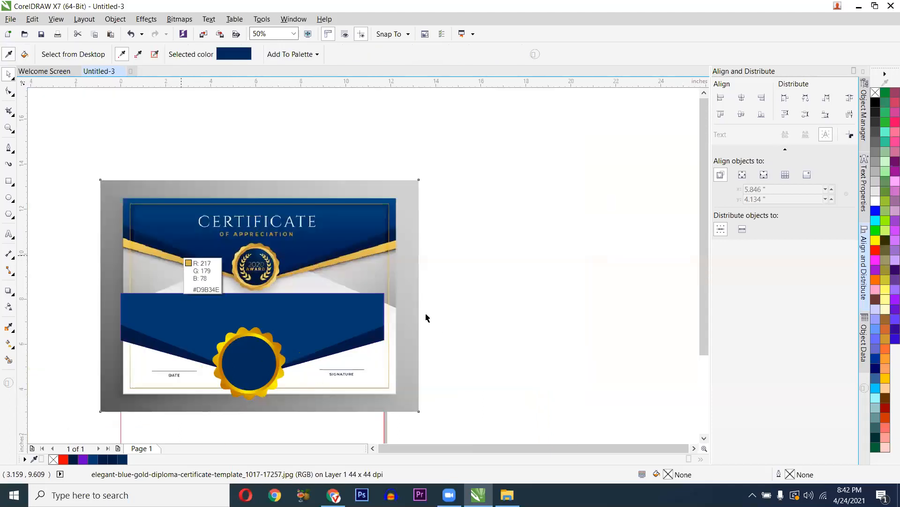
key(space)
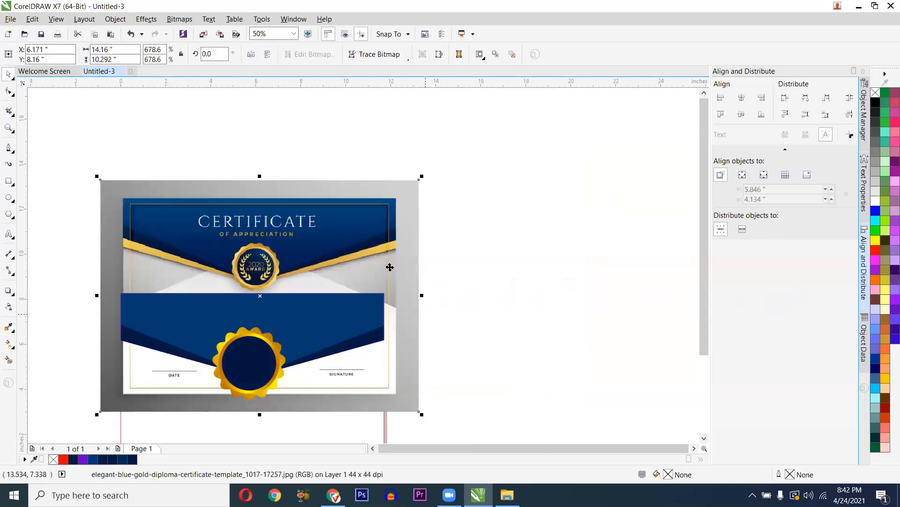
drag(570, 279, 489, 316)
scroll(402, 372, down, 1)
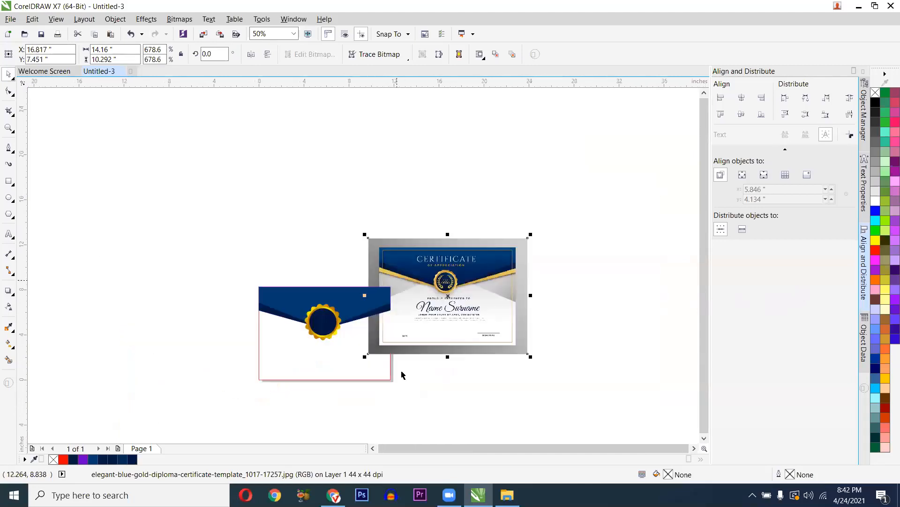
scroll(392, 336, up, 1)
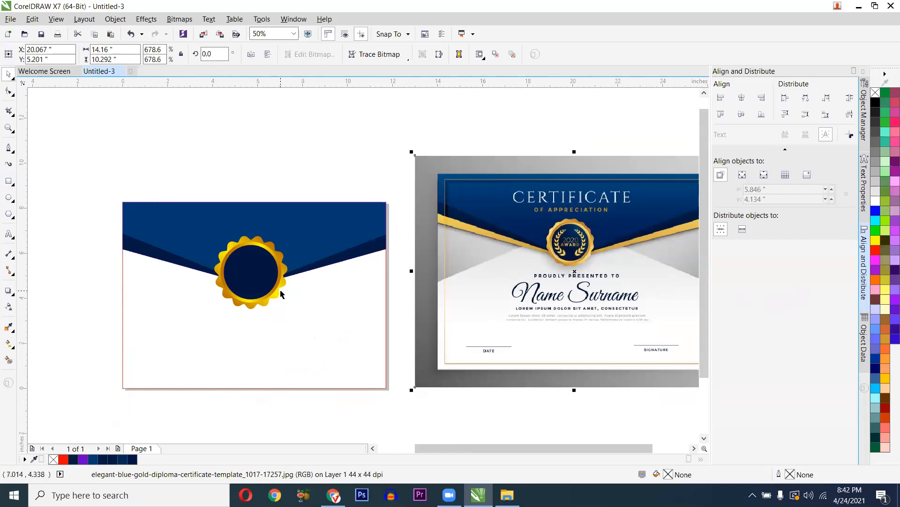
- Draw a rectangle, convert it to curves, and add midpoint nodes along its segments
click(9, 181)
drag(102, 188, 422, 318)
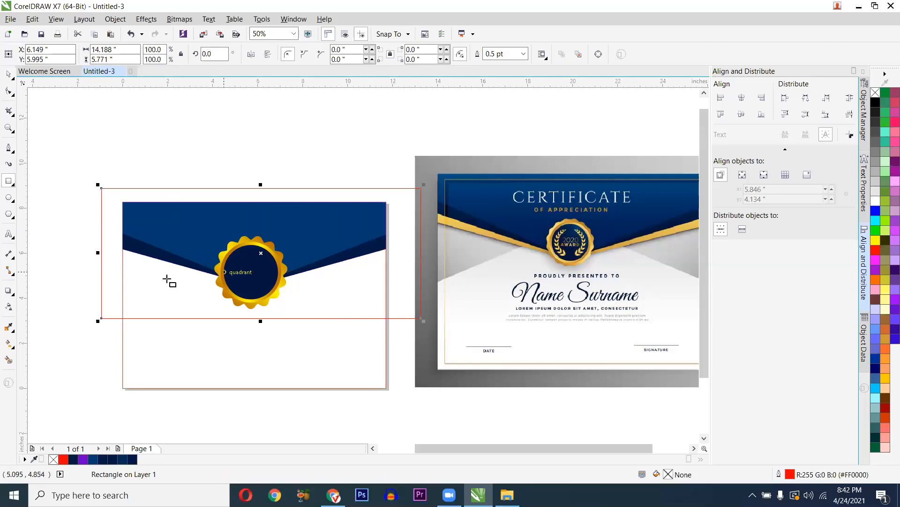
click(7, 92)
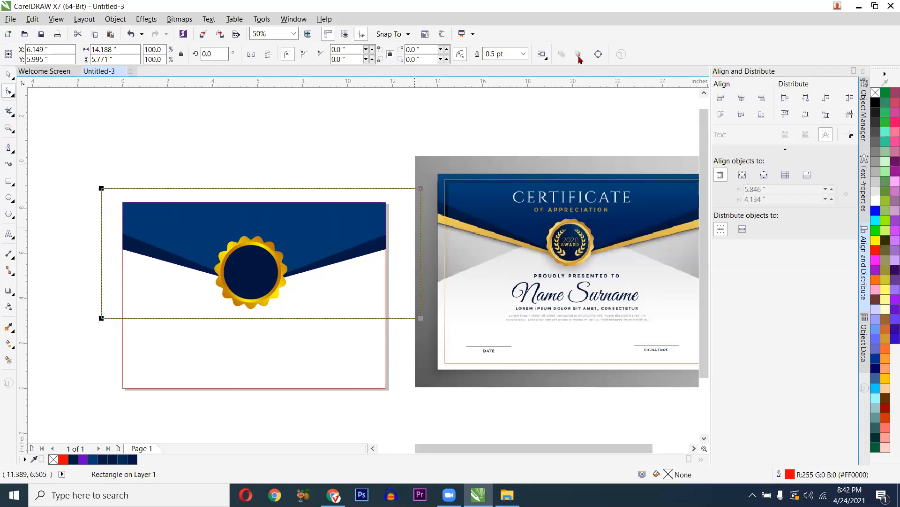
click(596, 55)
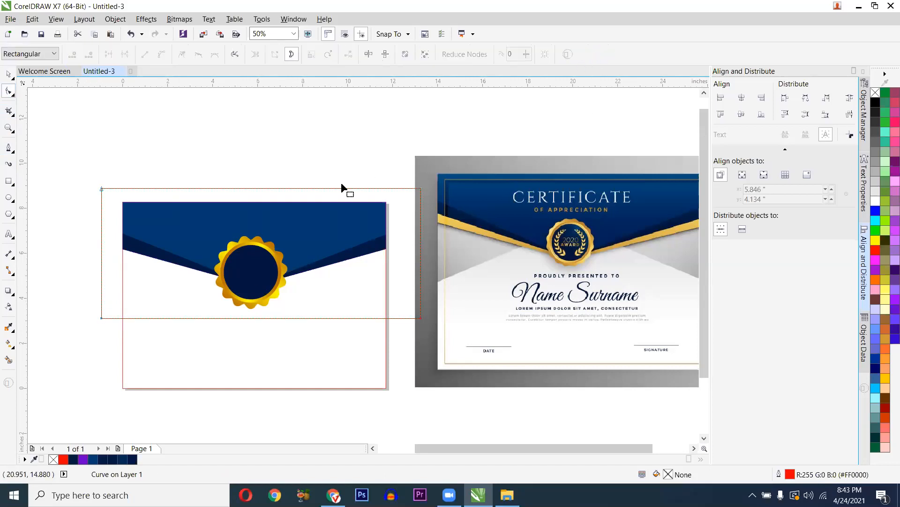
drag(85, 312, 349, 335)
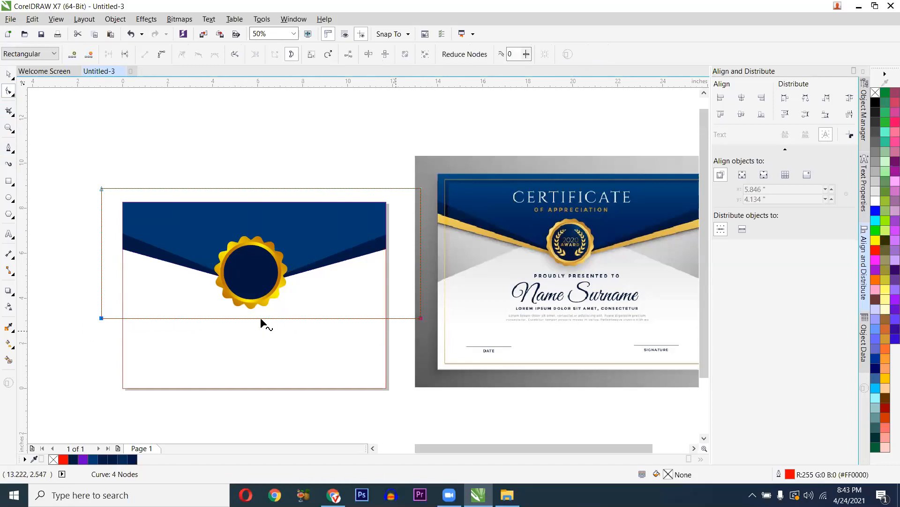
click(75, 58)
click(221, 332)
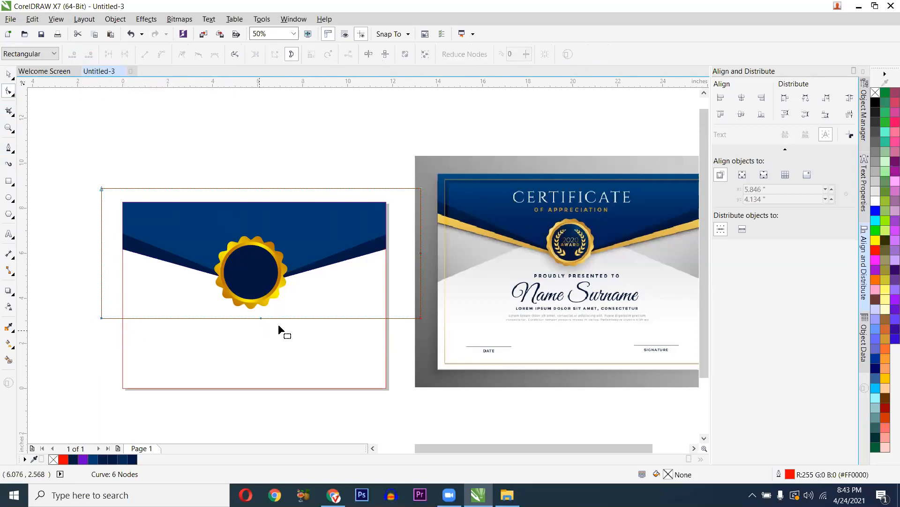
key(space)
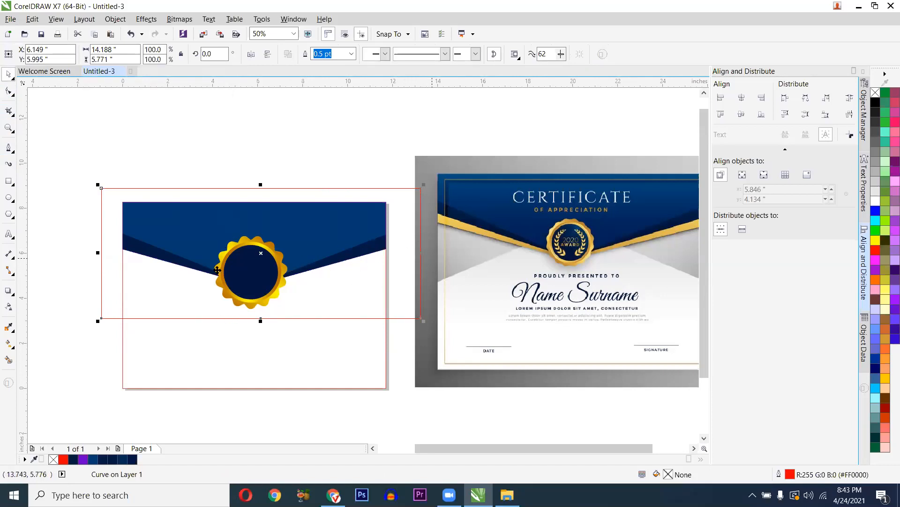
- Resize the shape from both sides so it spans exactly the page width
scroll(155, 287, up, 1)
scroll(161, 357, down, 1)
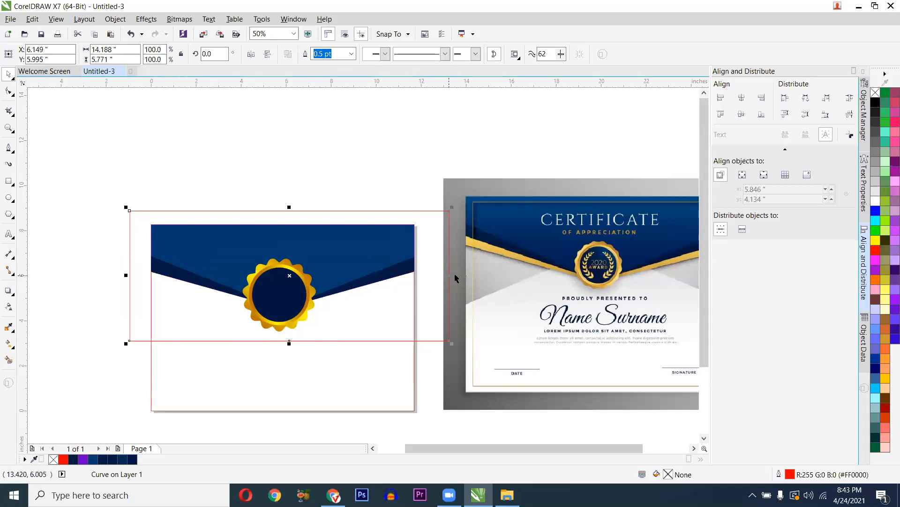
drag(438, 274, 417, 274)
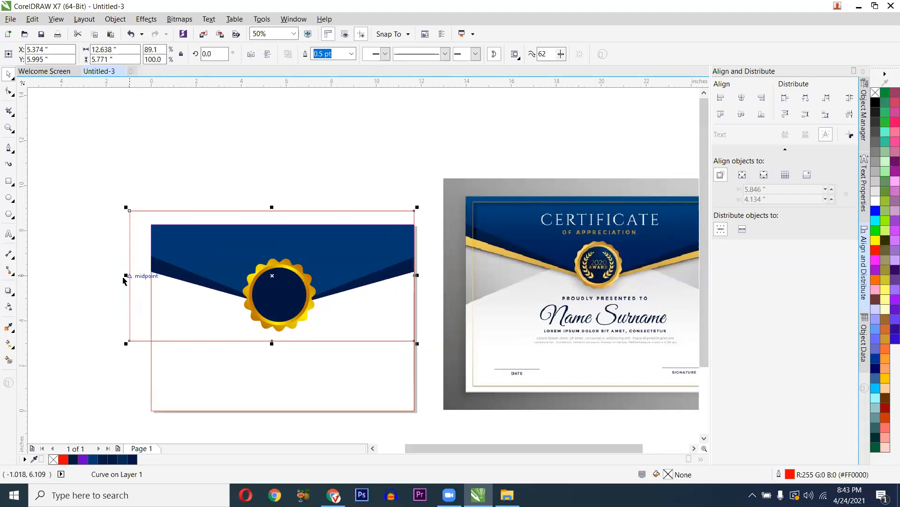
drag(126, 275, 151, 277)
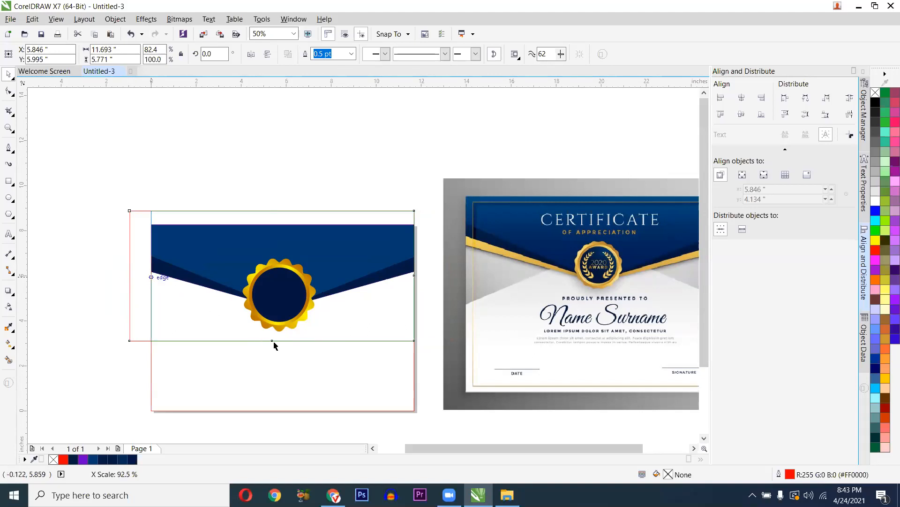
scroll(284, 340, up, 2)
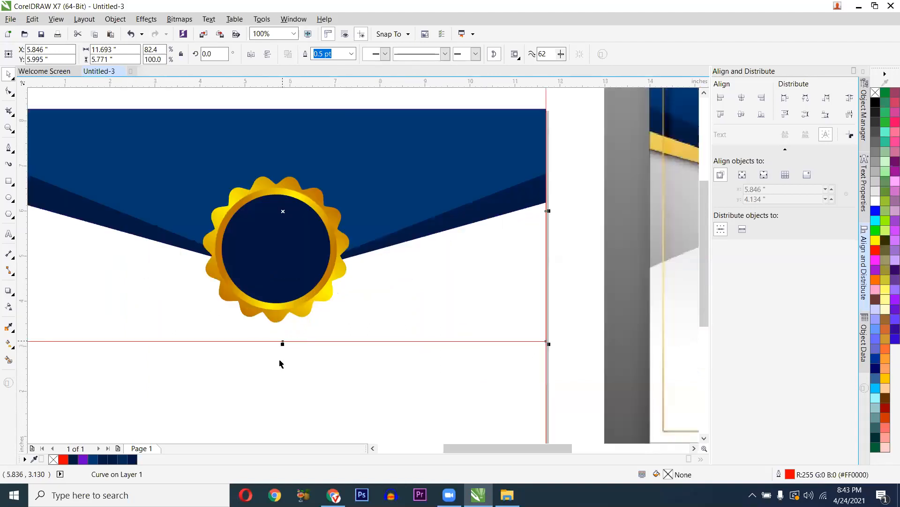
- Pull the bottom middle node up so the lower edge forms a V meeting the seal's centre
click(9, 91)
click(282, 341)
scroll(283, 342, down, 1)
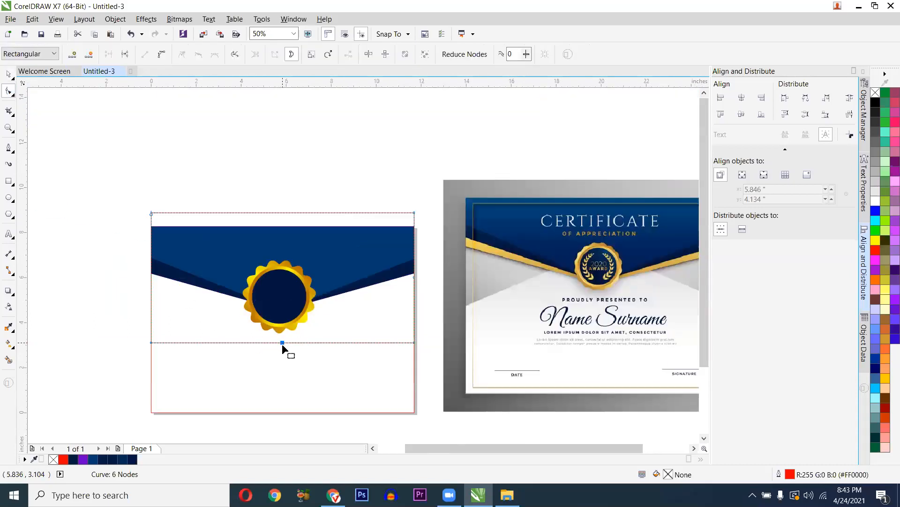
drag(281, 344, 282, 261)
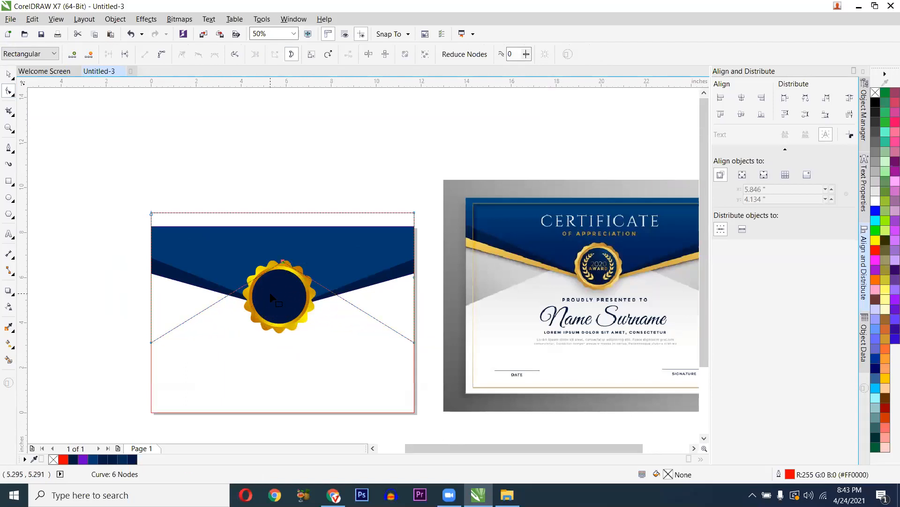
key(space)
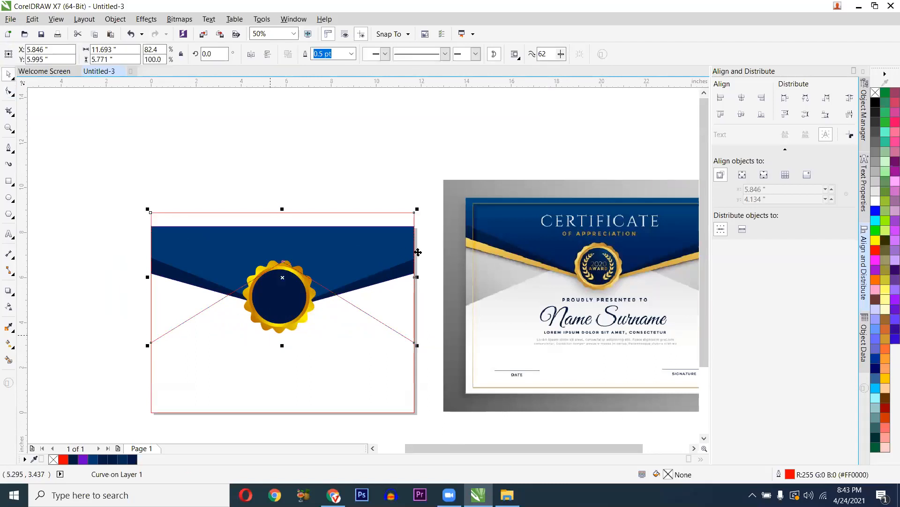
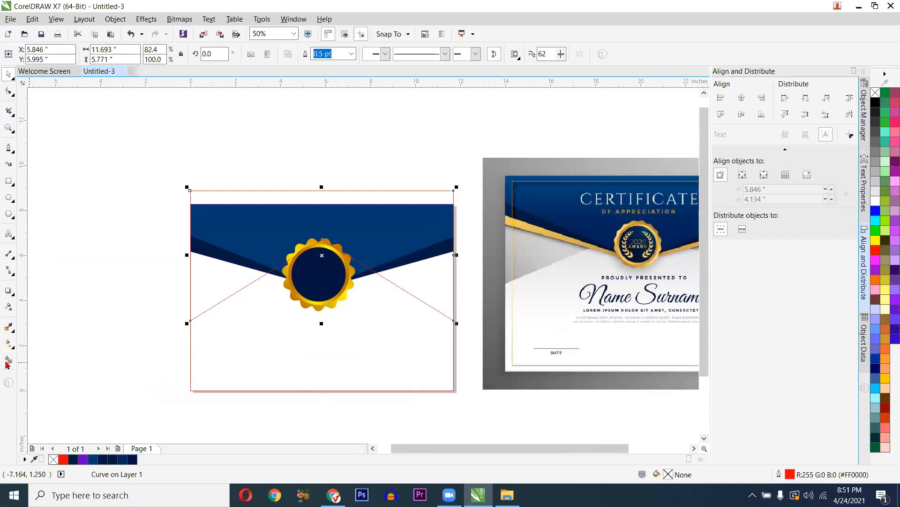
- Fill the flap shape with light grey sampled from the reference certificate
click(9, 361)
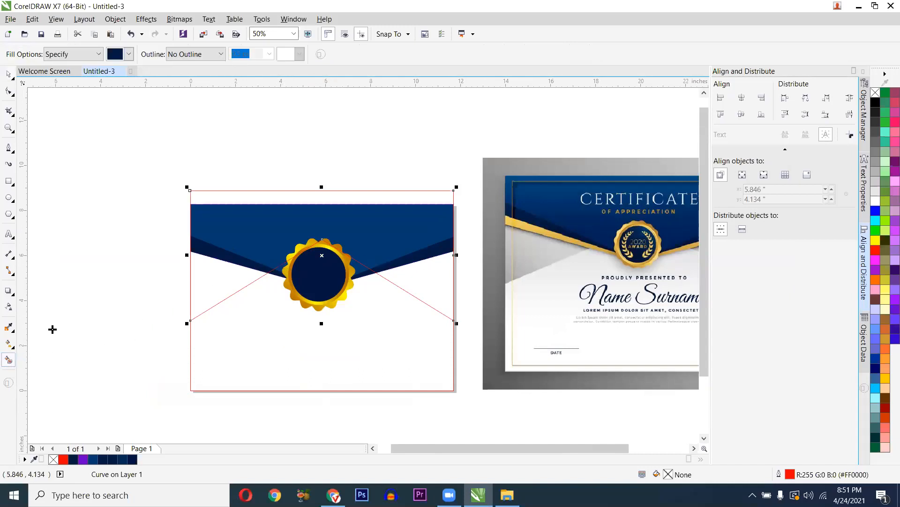
click(129, 54)
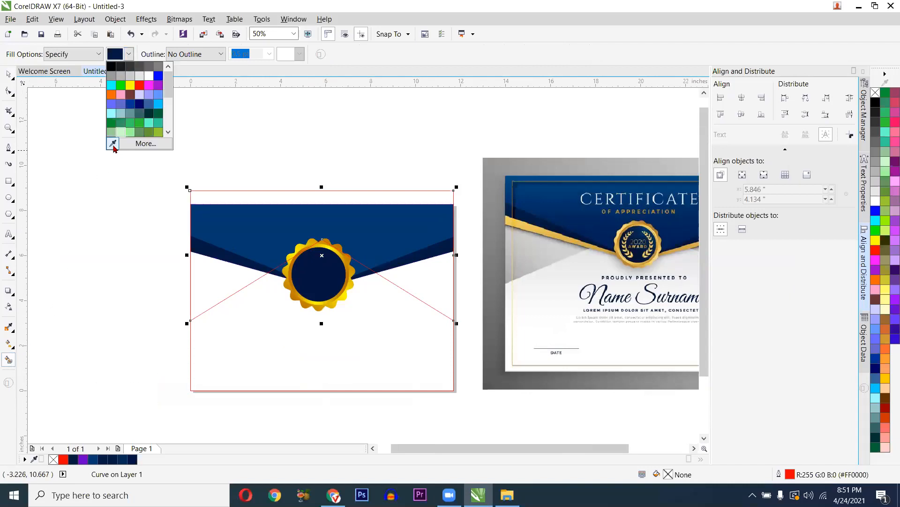
click(112, 143)
click(528, 261)
click(226, 280)
click(417, 278)
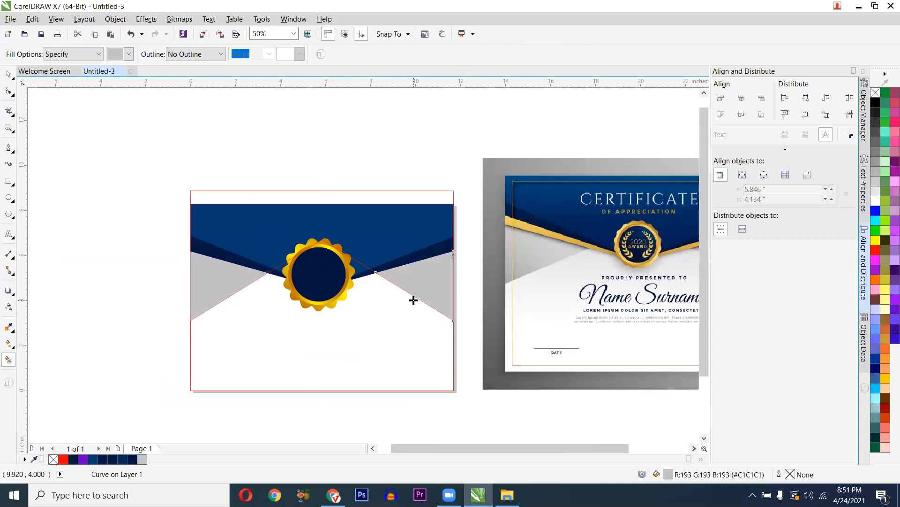
key(ctrl+z)
key(ctrl+z)
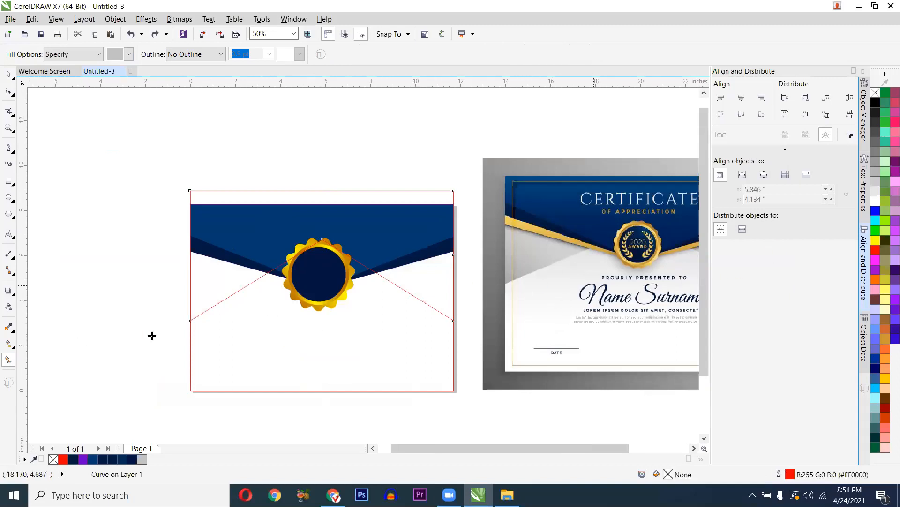
click(9, 328)
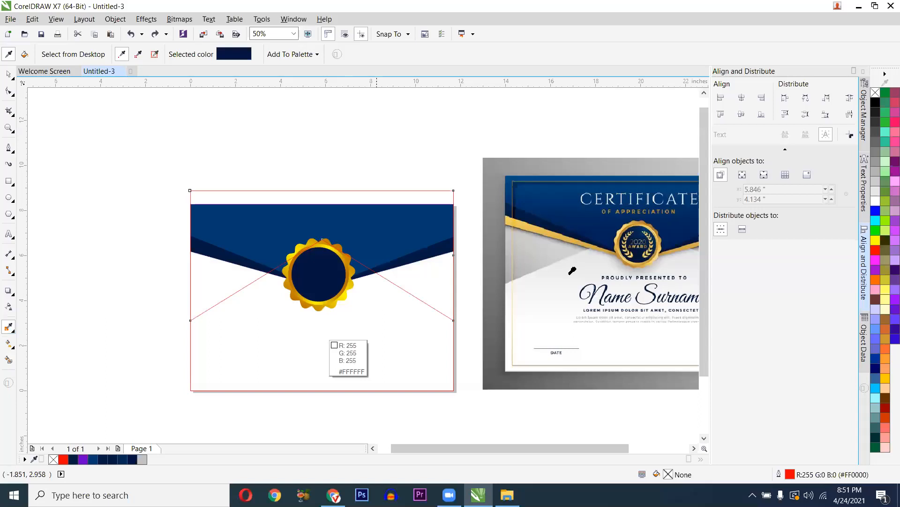
click(554, 261)
click(412, 285)
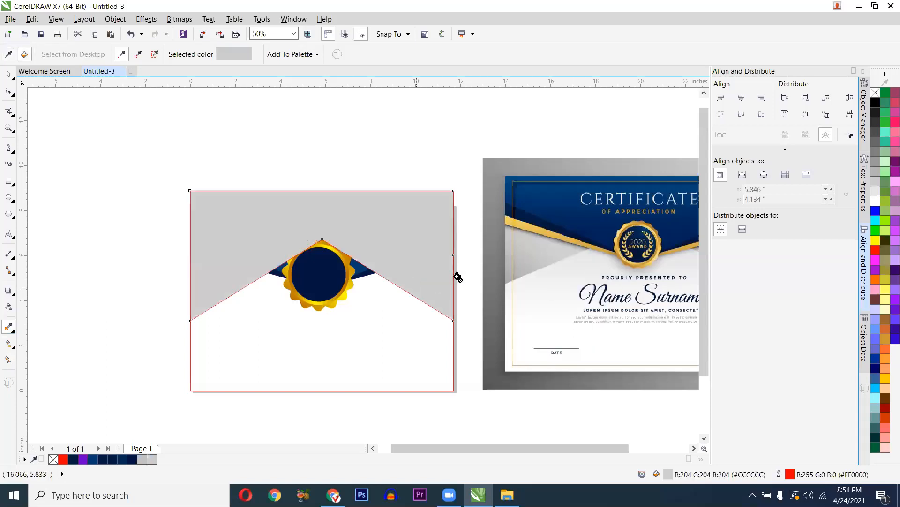
key(space)
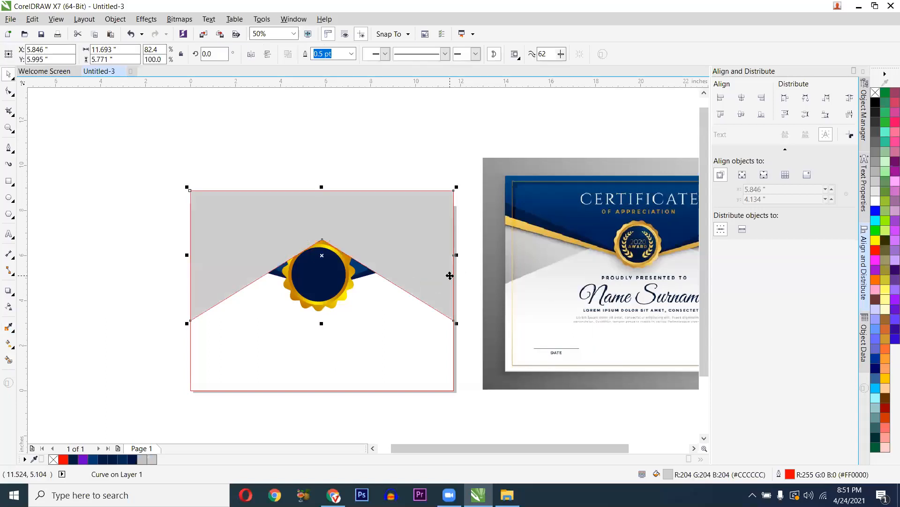
- PowerClip the grey flap inside the certificate background and set its outline to none
right_click(428, 231)
click(407, 332)
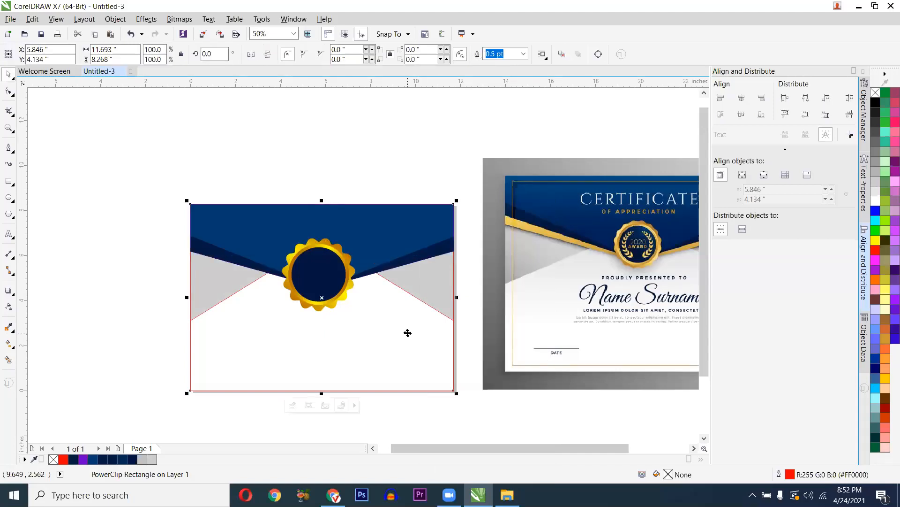
ctrl+click(408, 332)
click(416, 286)
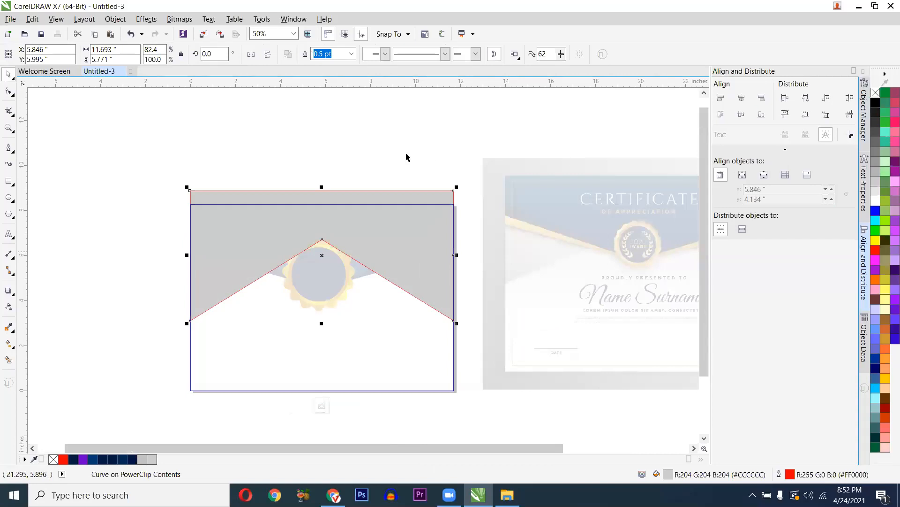
right_click(875, 93)
ctrl+click(348, 160)
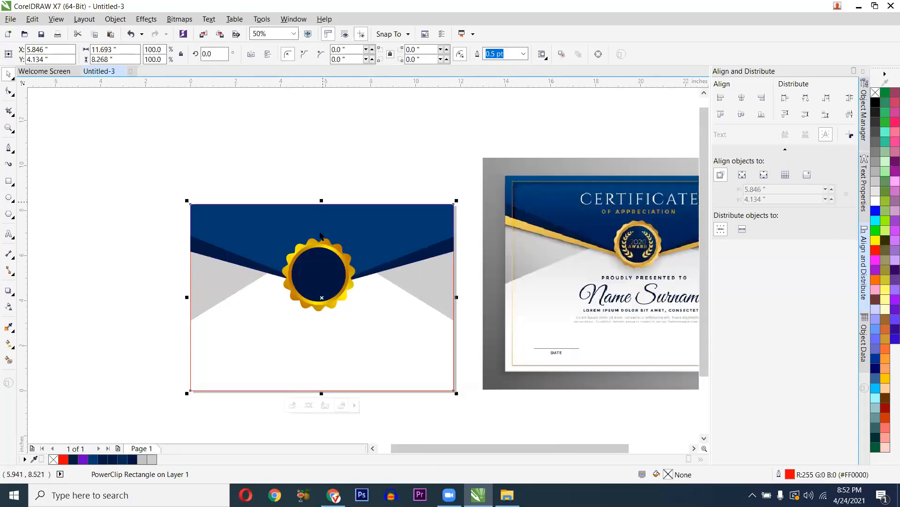
scroll(320, 235, down, 1)
scroll(421, 231, up, 1)
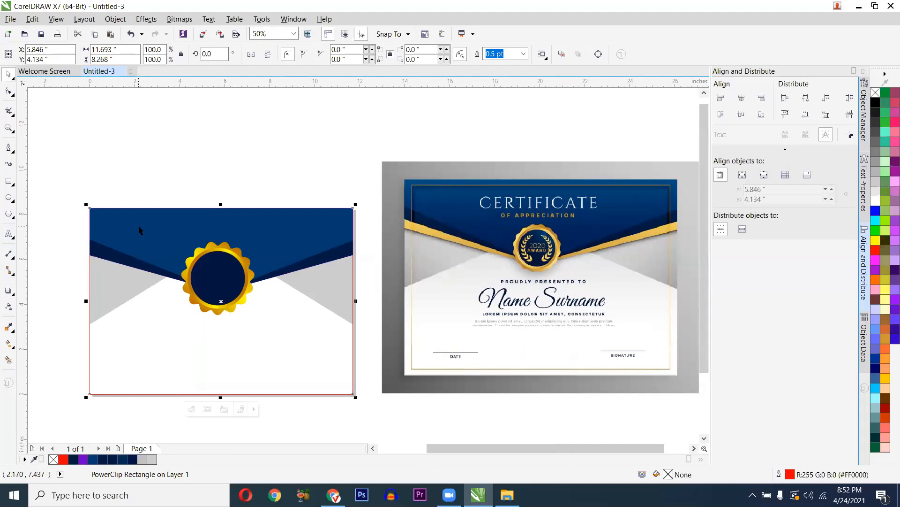
- Type the heading CERTIFICATE on the blue band
click(17, 239)
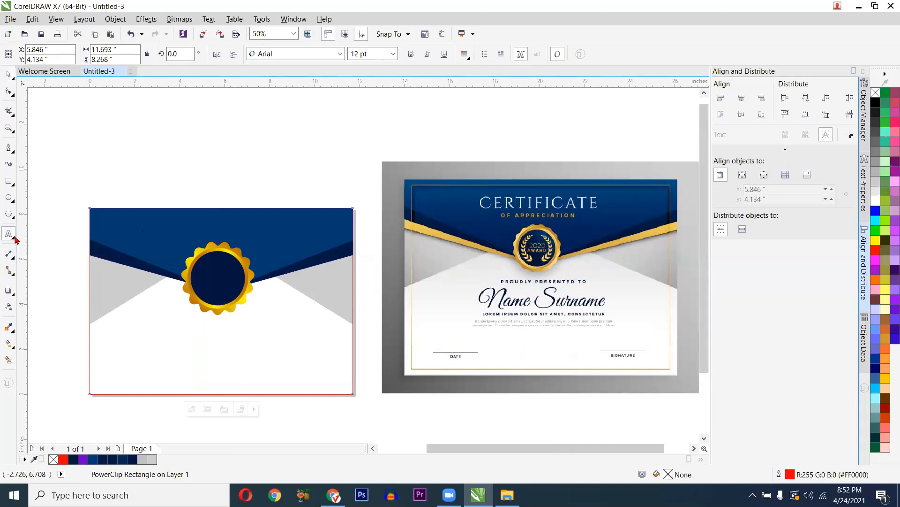
click(132, 230)
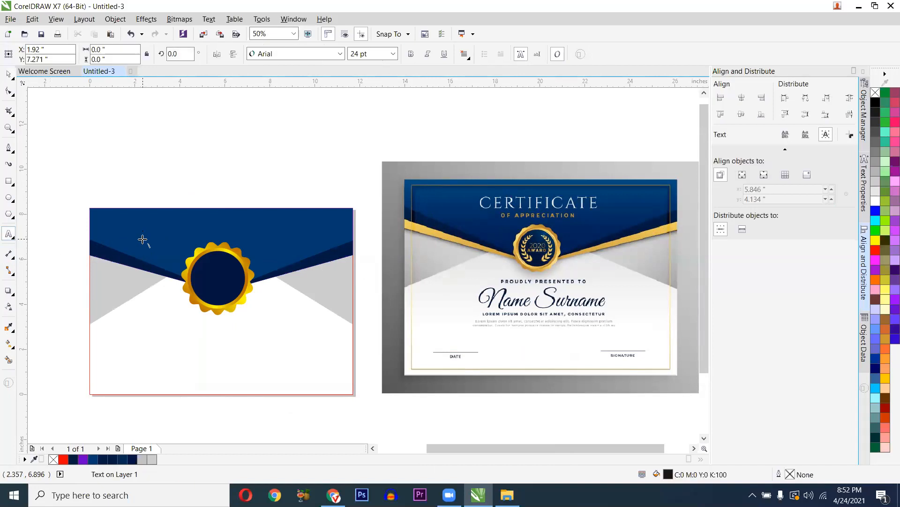
text(C)
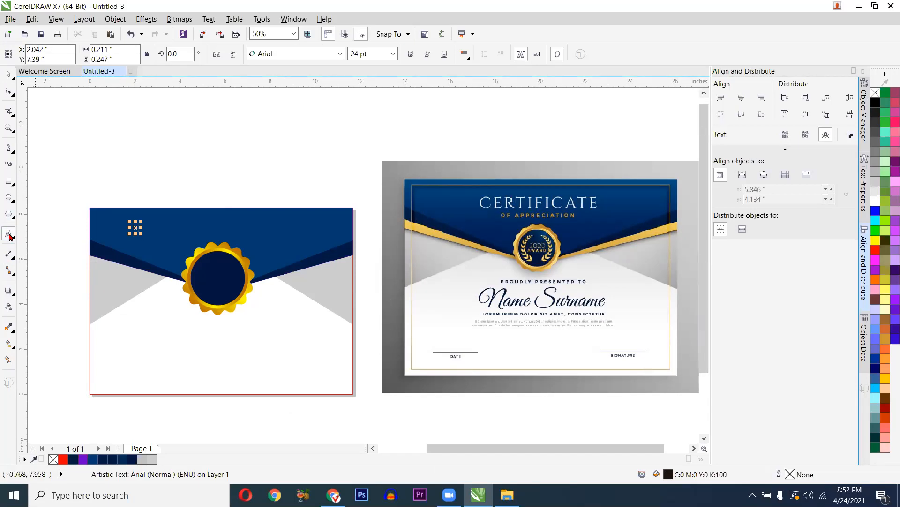
scroll(137, 234, up, 2)
scroll(144, 231, down, 1)
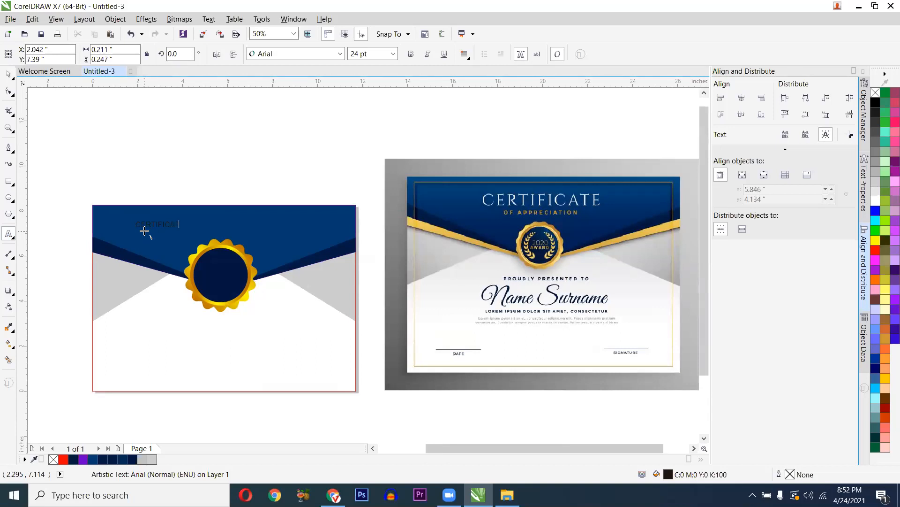
key(ctrl+space)
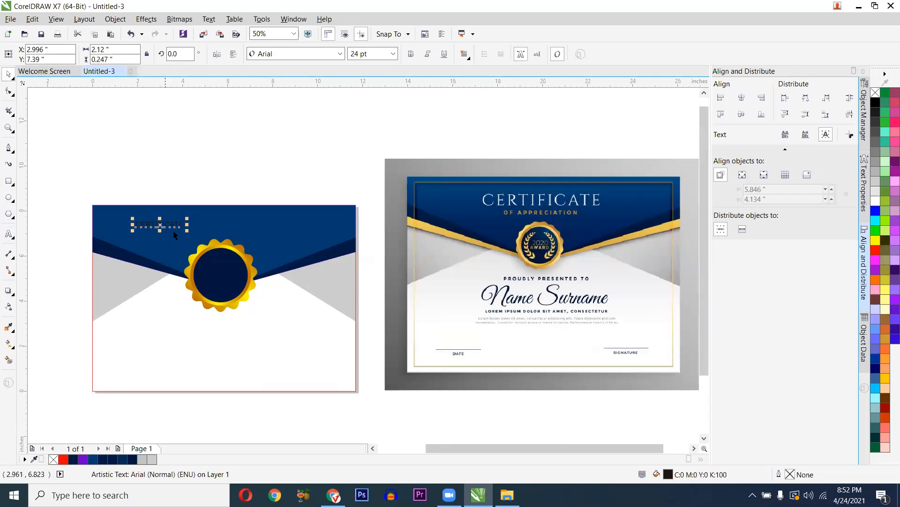
- Scale the CERTIFICATE heading down to about 43 pt
drag(187, 218, 402, 153)
key(ctrl+z)
scroll(185, 223, up, 2)
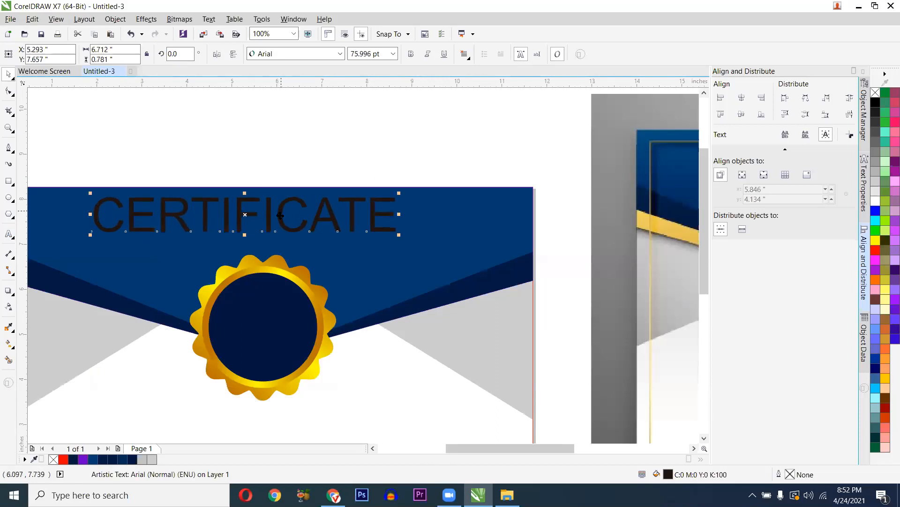
scroll(255, 175, down, 2)
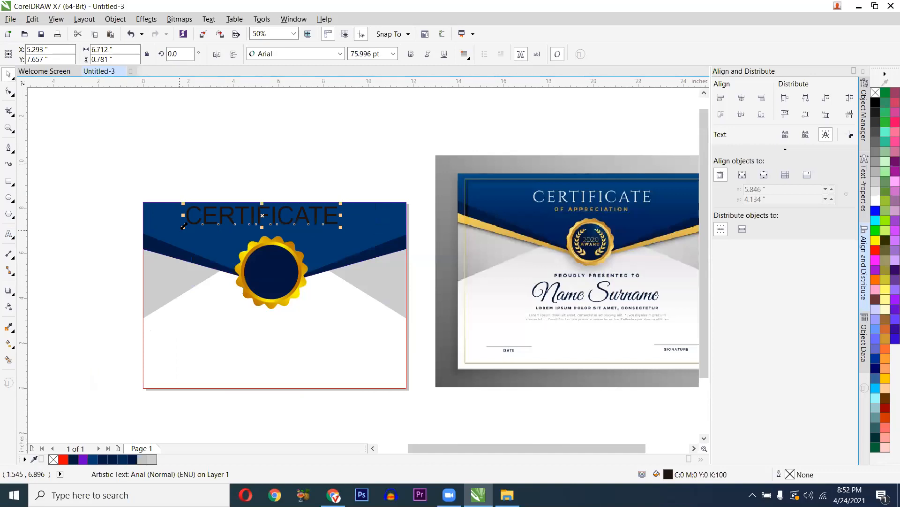
drag(192, 224, 281, 225)
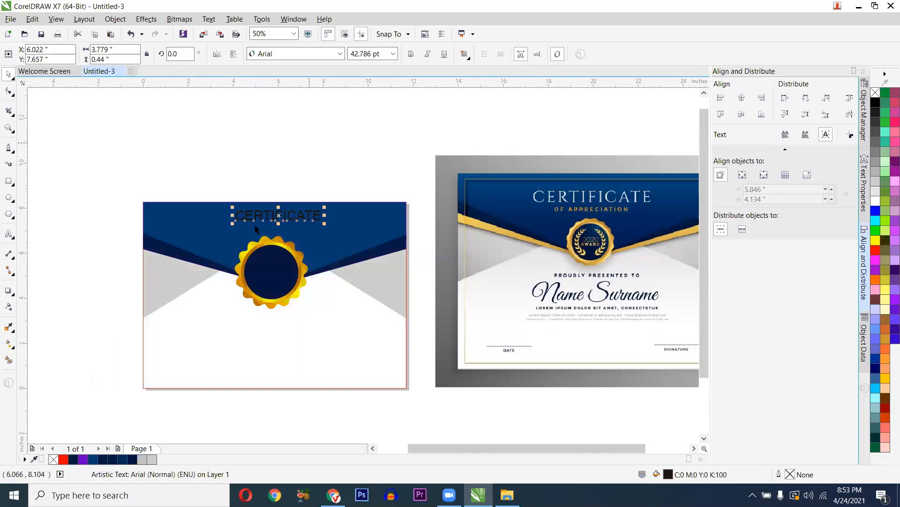
drag(227, 171, 131, 125)
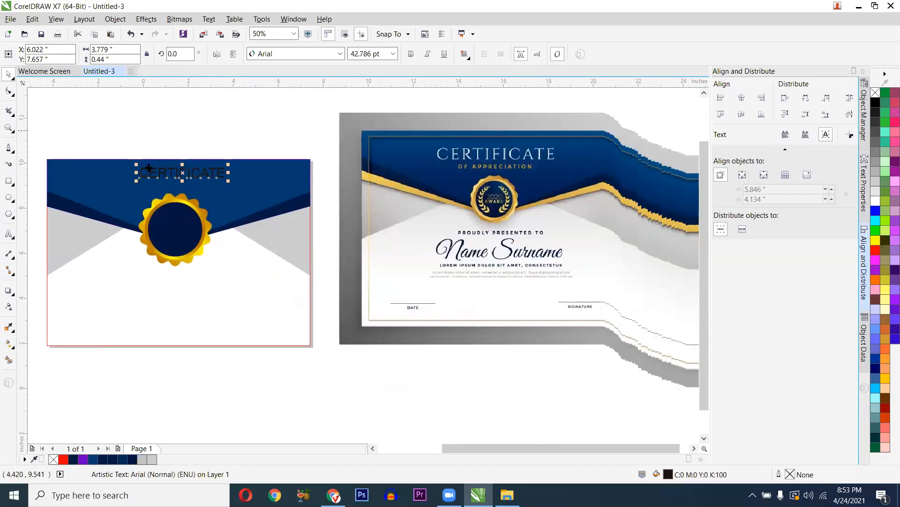
- Reposition the CERTIFICATE text over the blue banner, undoing stray moves
key(ctrl+z)
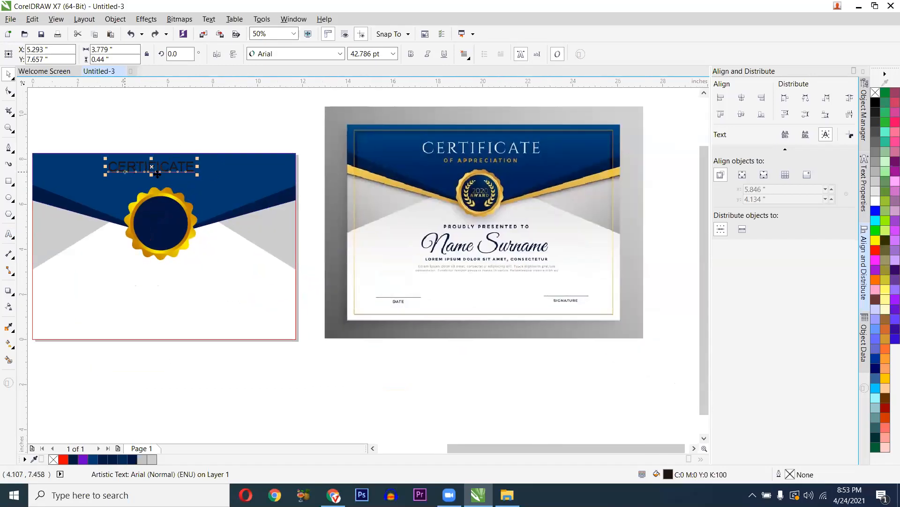
shift+click(226, 183)
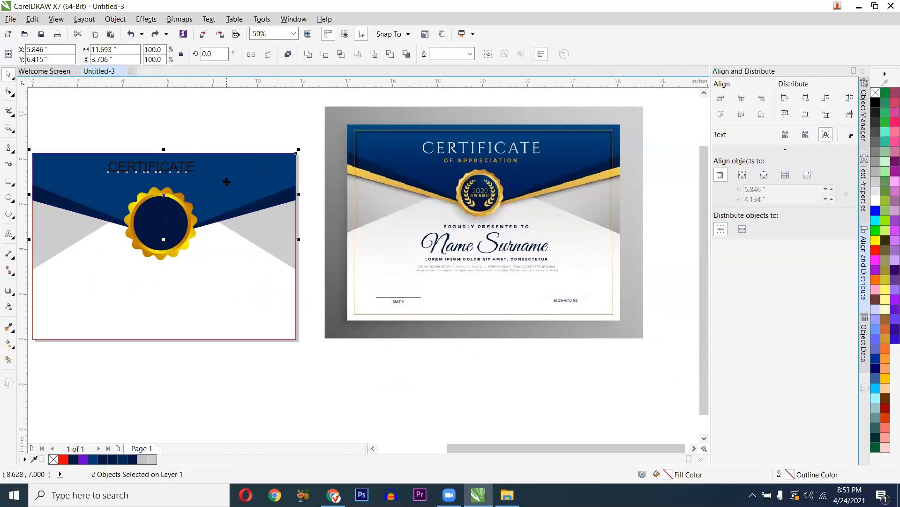
key(c)
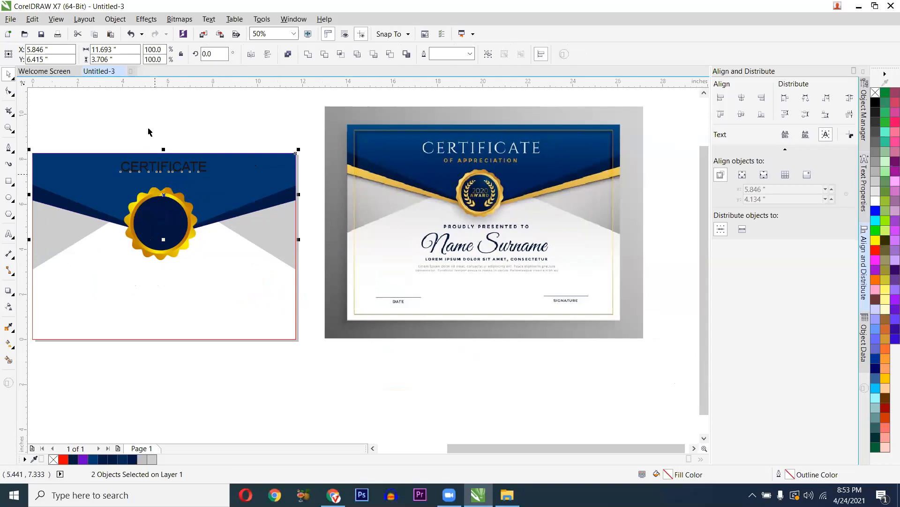
key(ctrl+z)
click(132, 168)
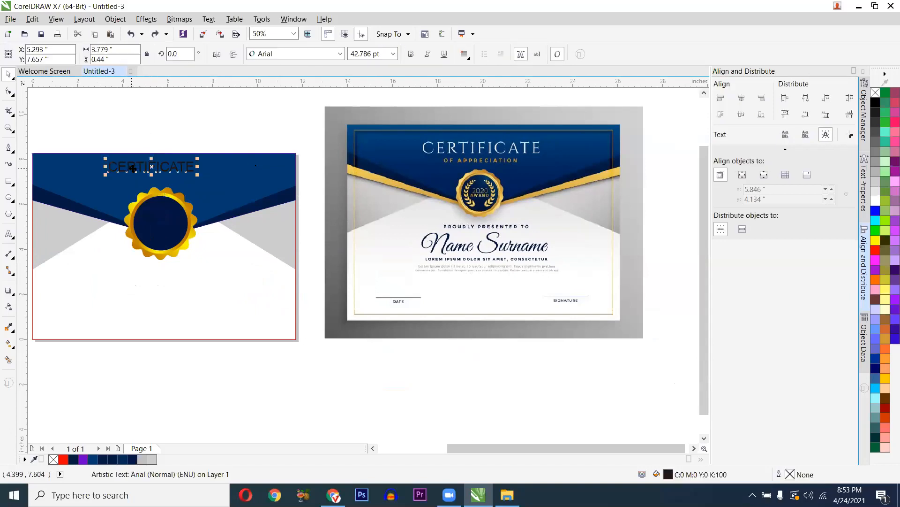
drag(139, 168, 149, 168)
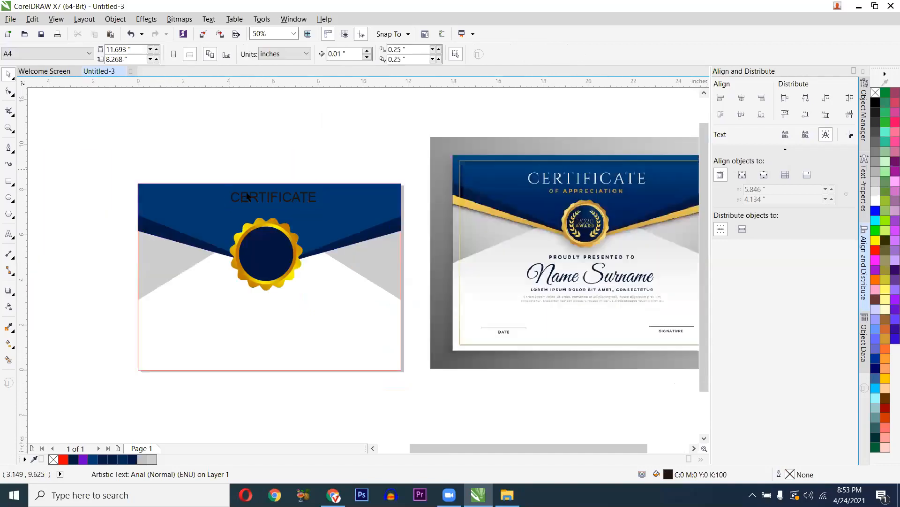
click(247, 194)
key(ctrl+z)
drag(240, 195, 196, 198)
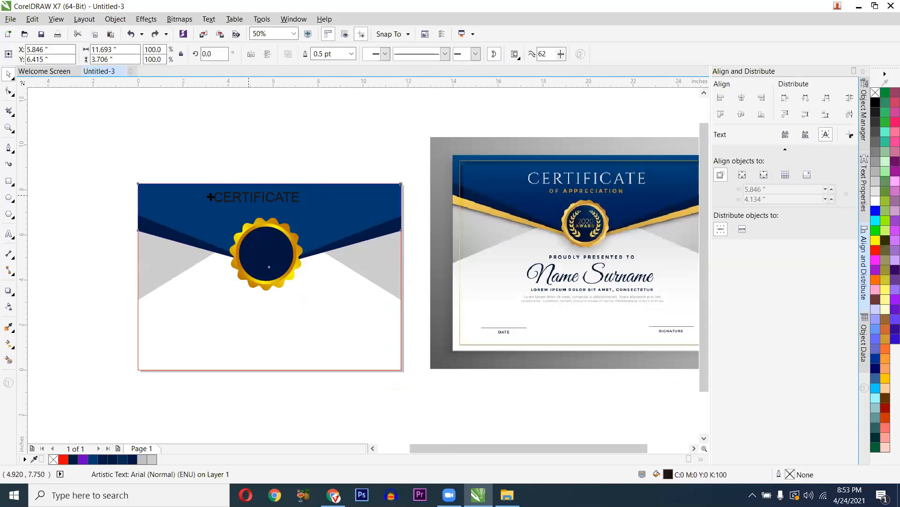
key(ctrl+z)
drag(276, 194, 216, 193)
- Try aligning the heading's horizontal centre with the banner, then undo it
click(217, 195)
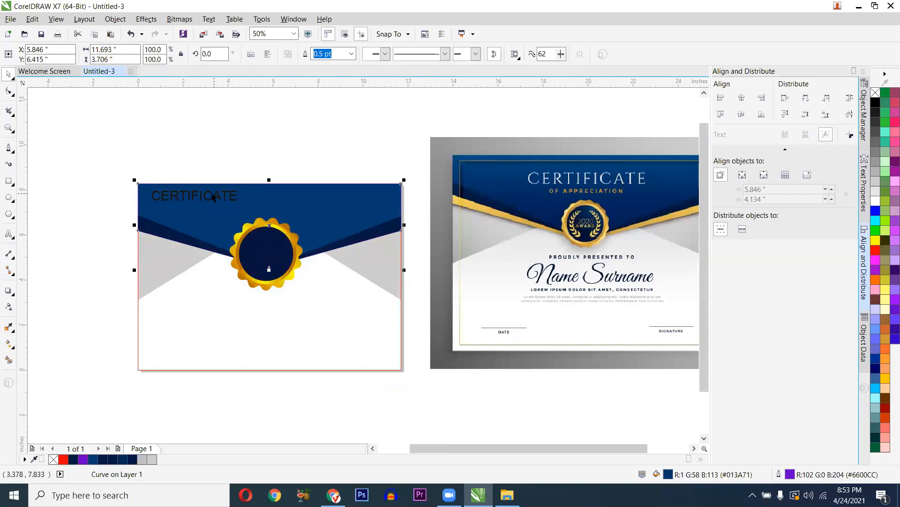
key(Escape)
click(205, 194)
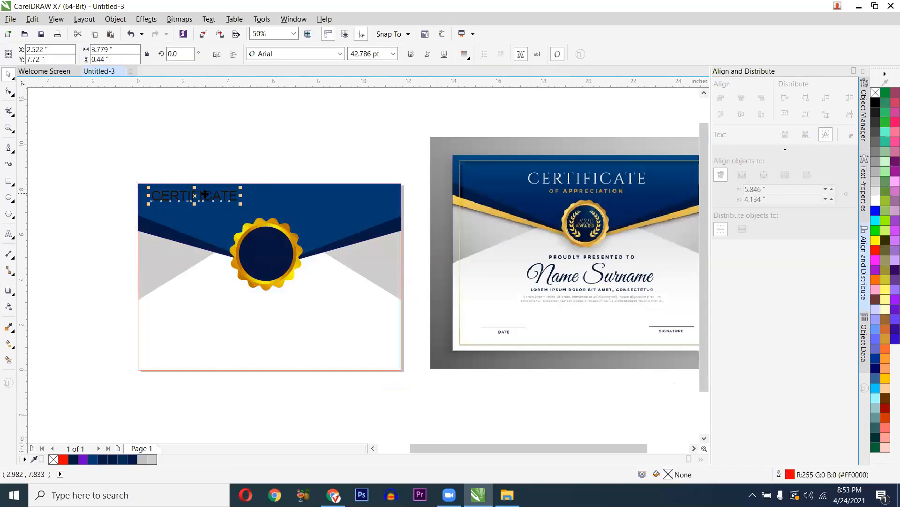
shift+click(278, 201)
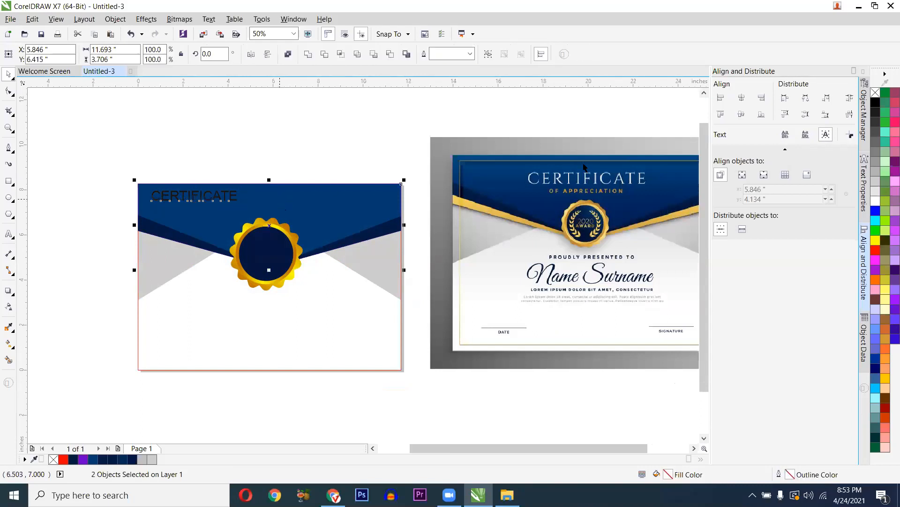
click(743, 98)
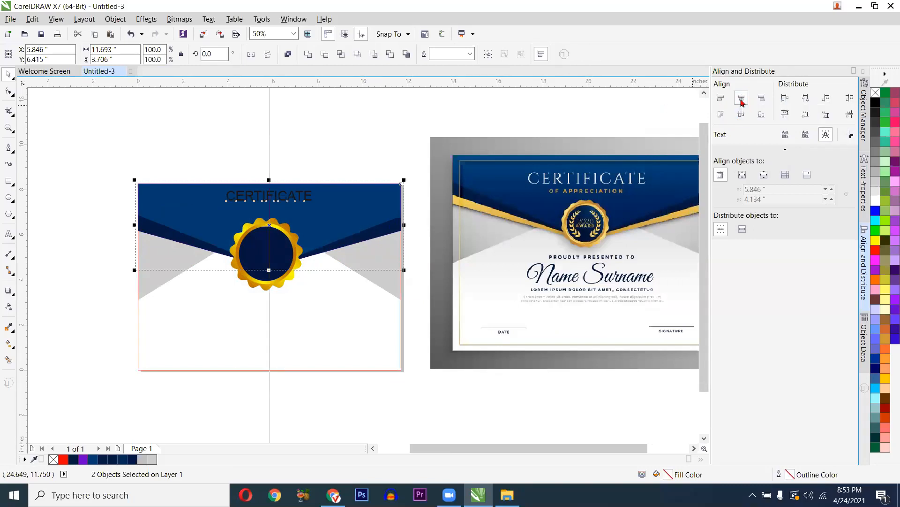
click(173, 139)
key(ctrl+z)
key(c)
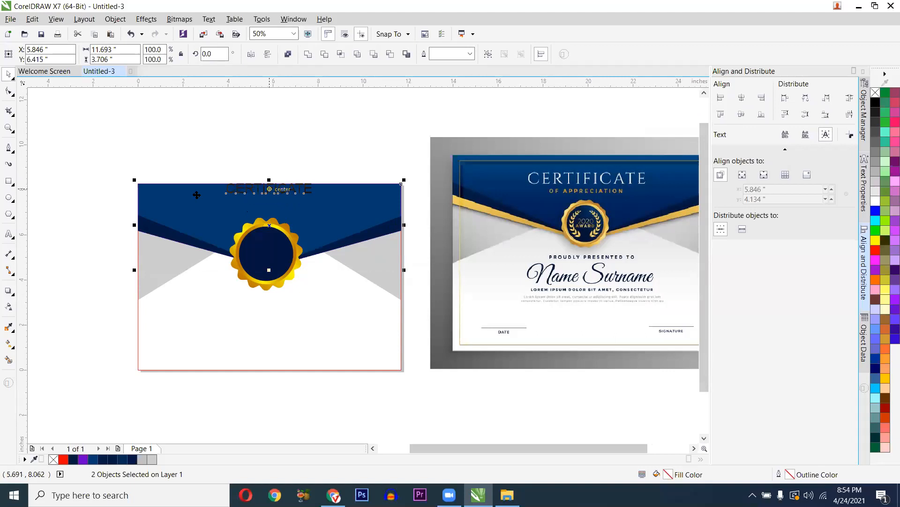
- Centre the heading on the banner with E and lift it straight up near the top
scroll(262, 192, up, 2)
scroll(164, 215, down, 2)
drag(163, 215, 165, 288)
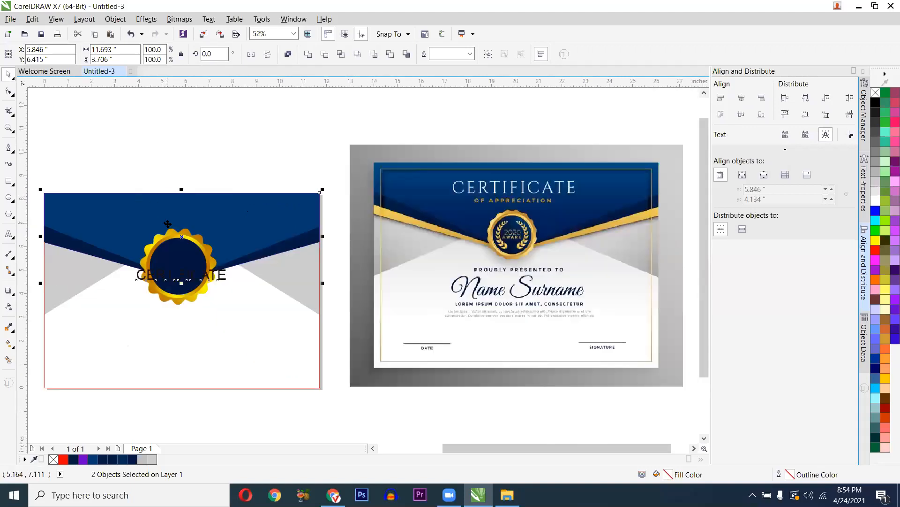
scroll(185, 282, up, 2)
scroll(200, 335, up, 2)
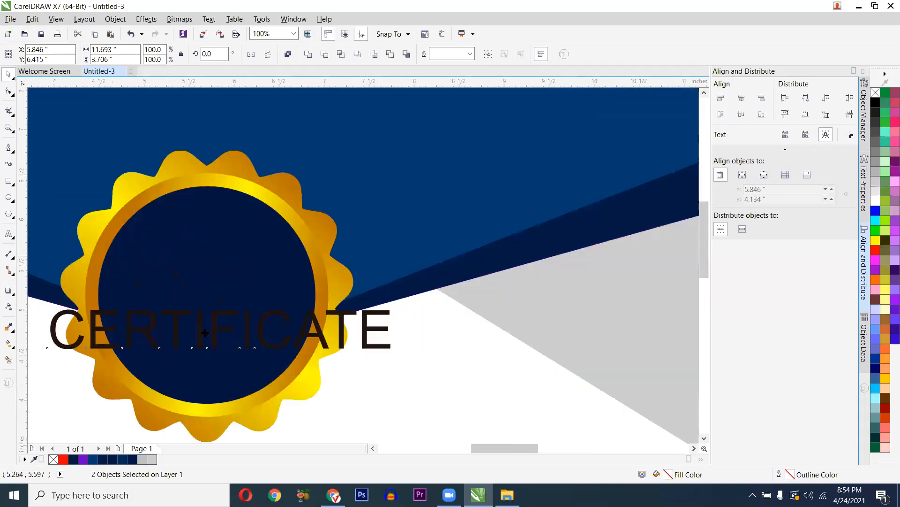
scroll(196, 312, down, 2)
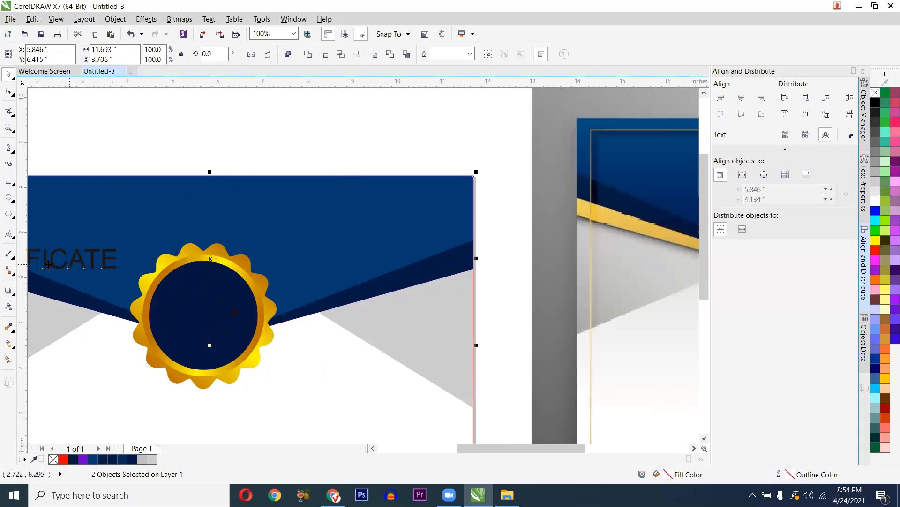
scroll(71, 262, down, 2)
scroll(174, 282, left, 3)
key(e)
click(188, 195)
drag(250, 263, 250, 233)
scroll(250, 233, up, 1)
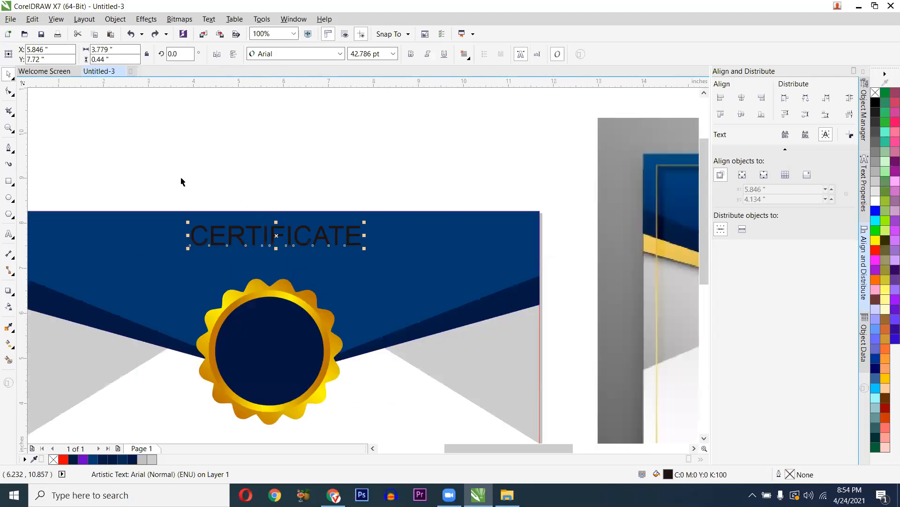
- Set CERTIFICATE in white Baskerville Old Face with widened letter spacing
click(288, 54)
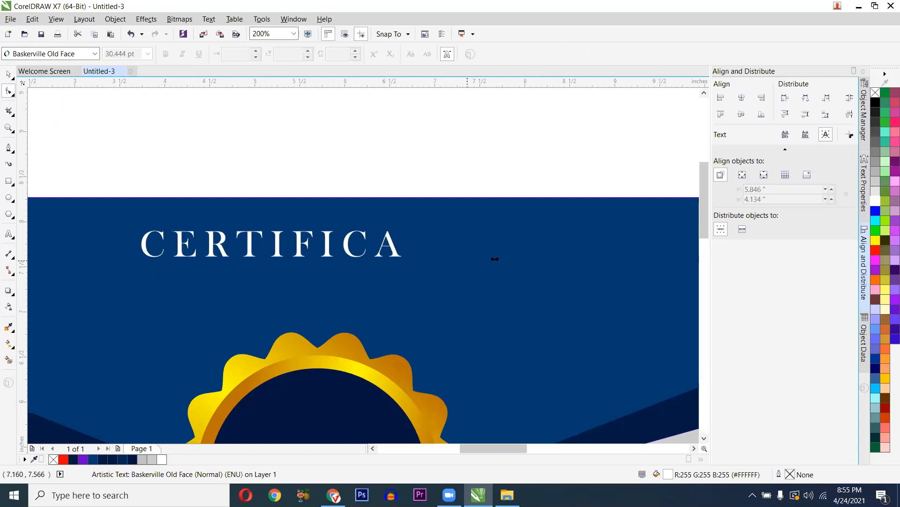
drag(494, 259, 500, 261)
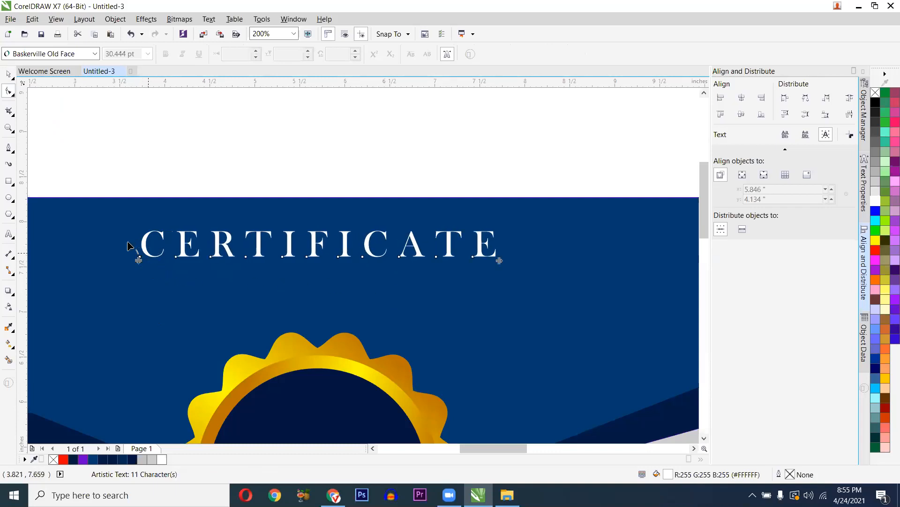
scroll(293, 275, down, 2)
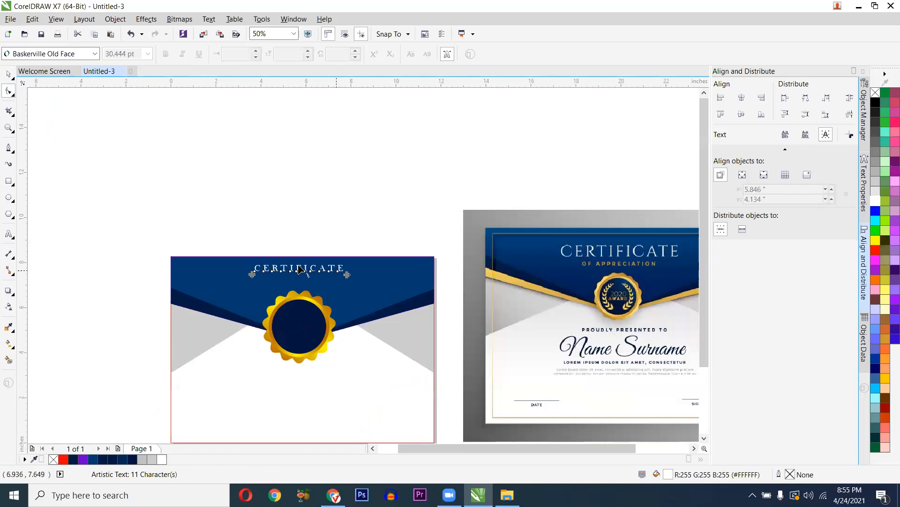
scroll(302, 271, up, 1)
key(space)
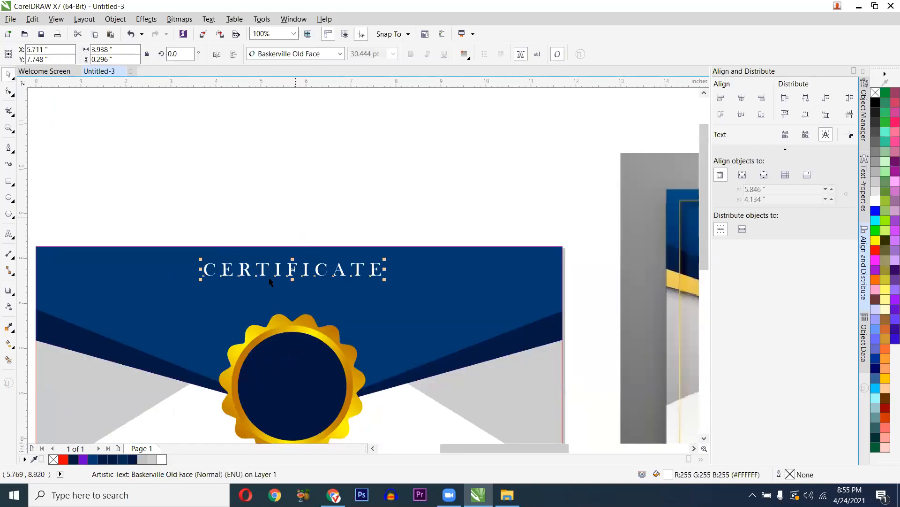
click(296, 220)
click(283, 276)
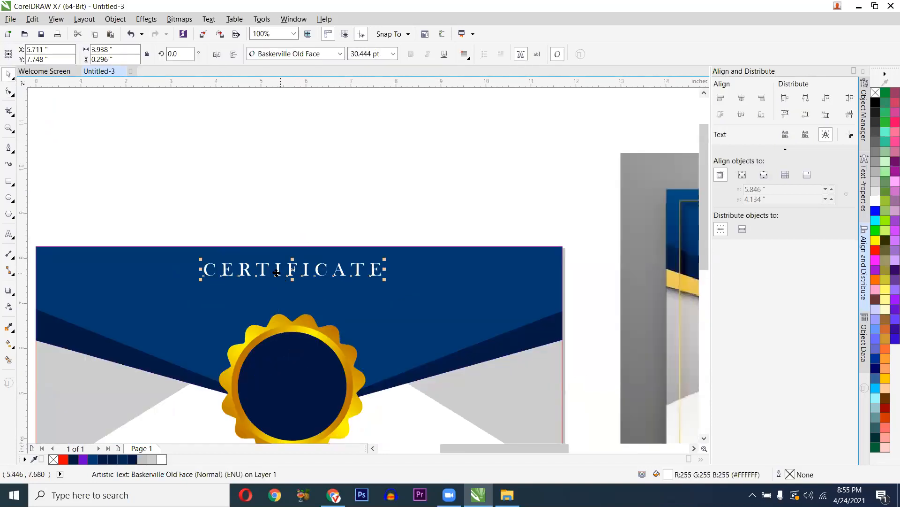
click(276, 236)
drag(277, 232, 188, 213)
scroll(453, 240, down, 1)
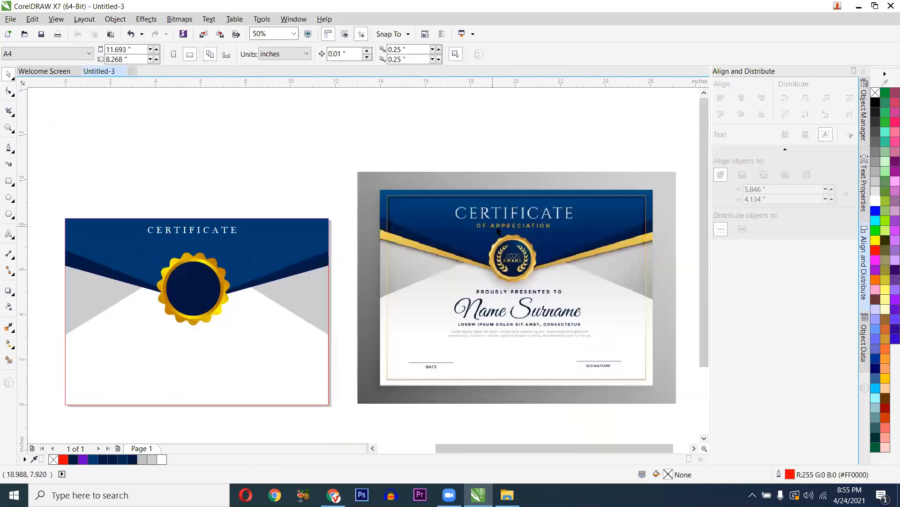
- Type 'OF APPRECIATION' below the heading, inserting the missing O
click(9, 234)
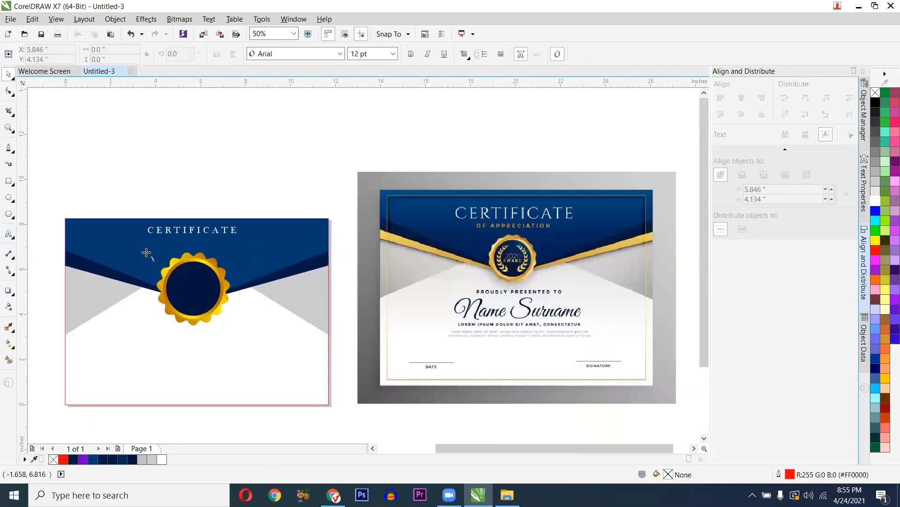
click(146, 252)
text(OF APPRE)
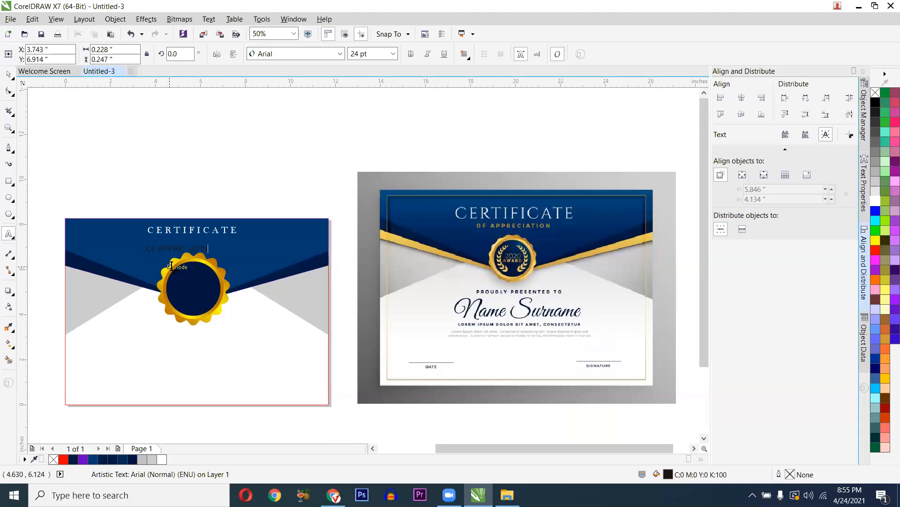
text(CIATIN)
key(ctrl+a)
click(200, 261)
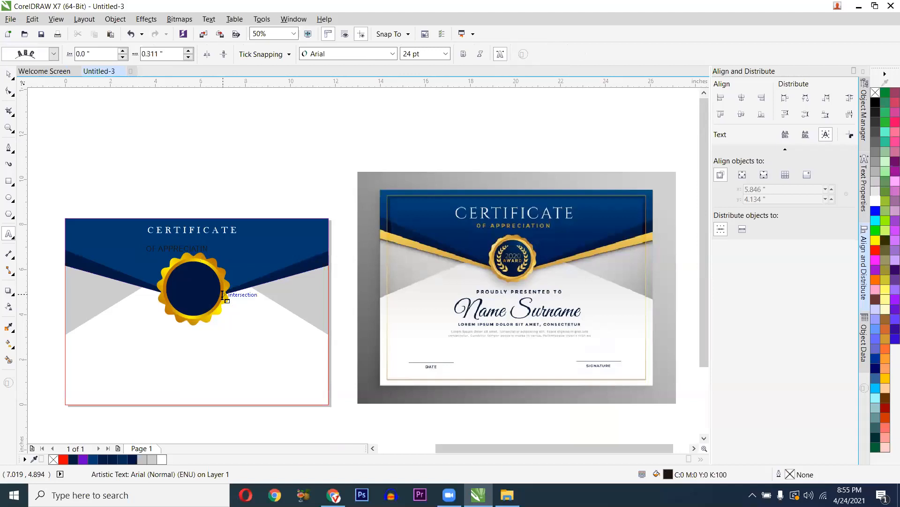
scroll(193, 259, up, 3)
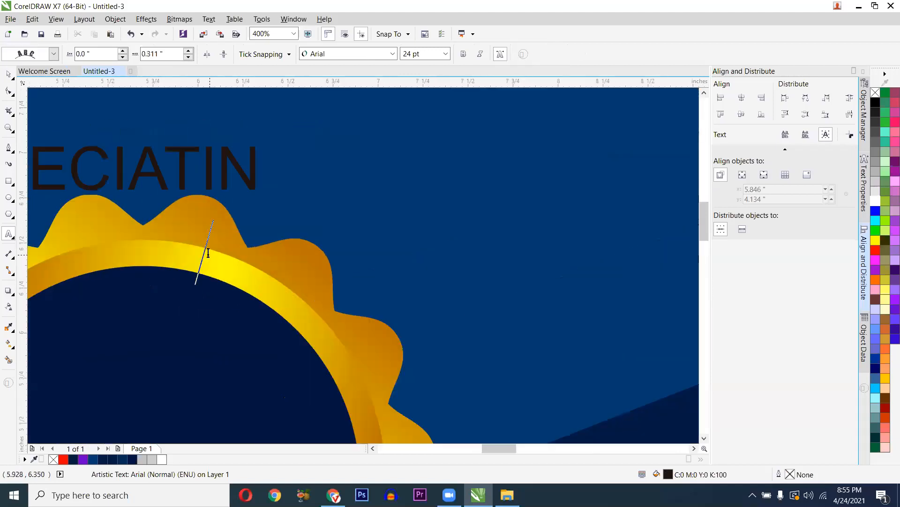
click(225, 185)
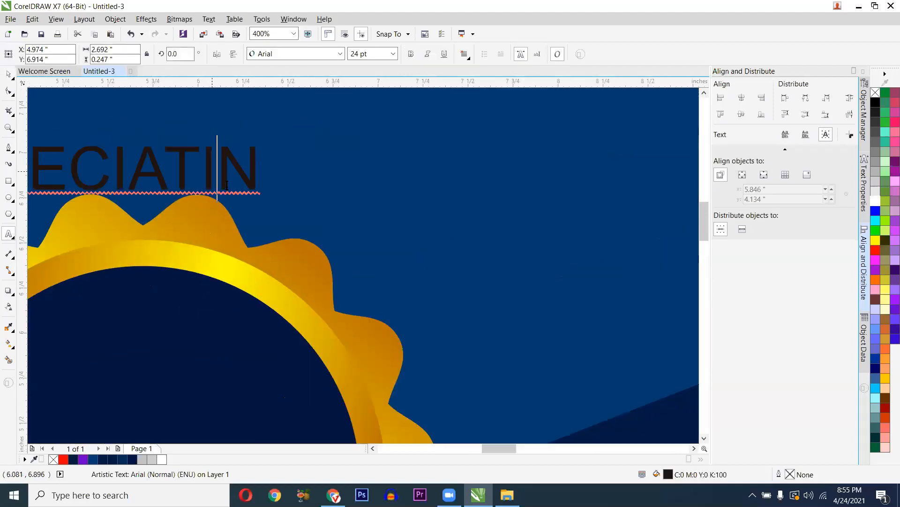
text(O)
scroll(227, 185, down, 2)
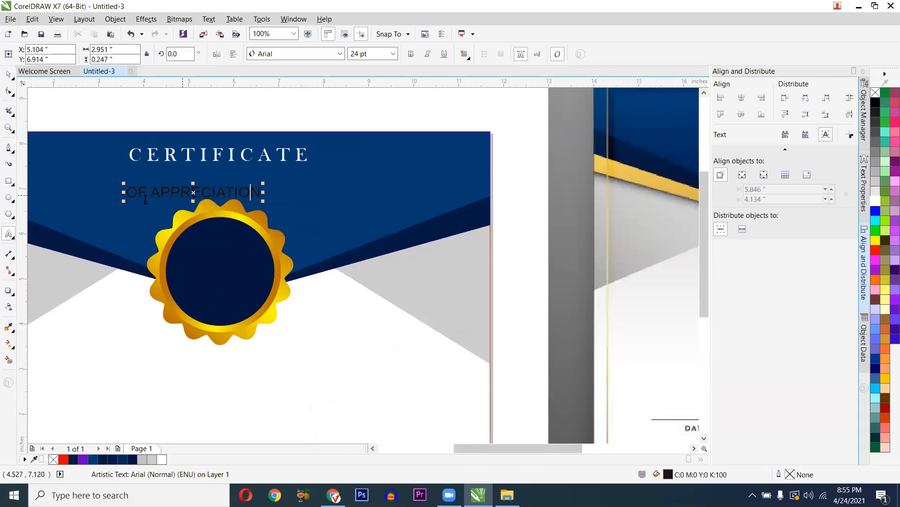
key(ctrl+space)
- Move OF APPRECIATION just under CERTIFICATE and colour it yellow
key(F8)
key(ctrl+space)
drag(241, 193, 270, 180)
click(875, 240)
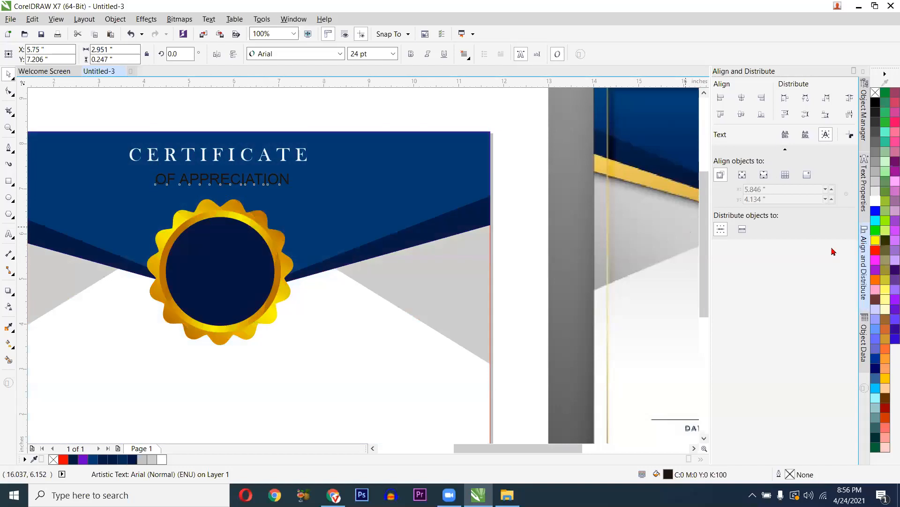
click(222, 120)
scroll(222, 128, down, 2)
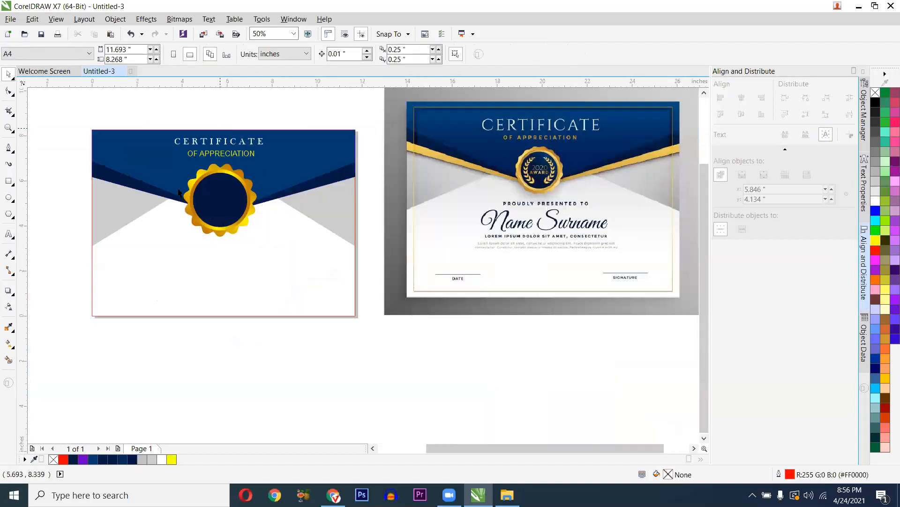
- Type the placeholder name below the seal in Brush Script MT and enlarge it
key(F8)
click(175, 272)
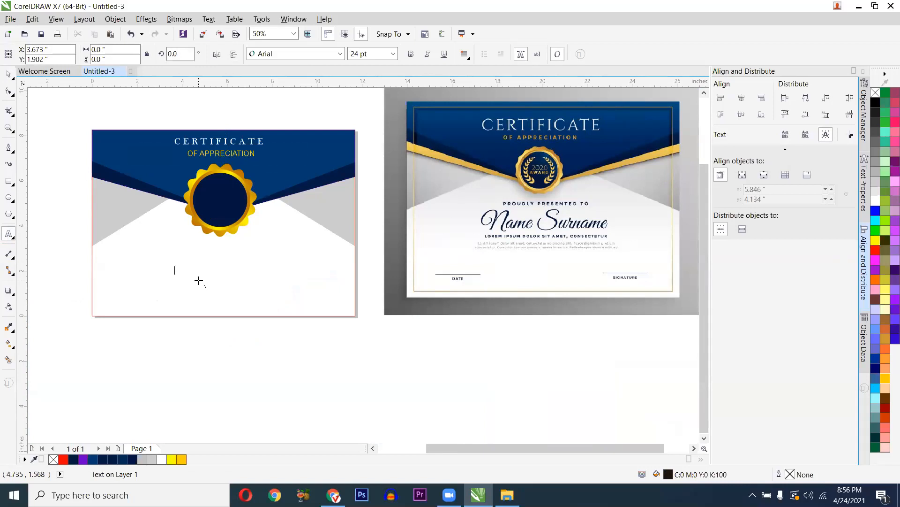
text(nAME sWRNAM)
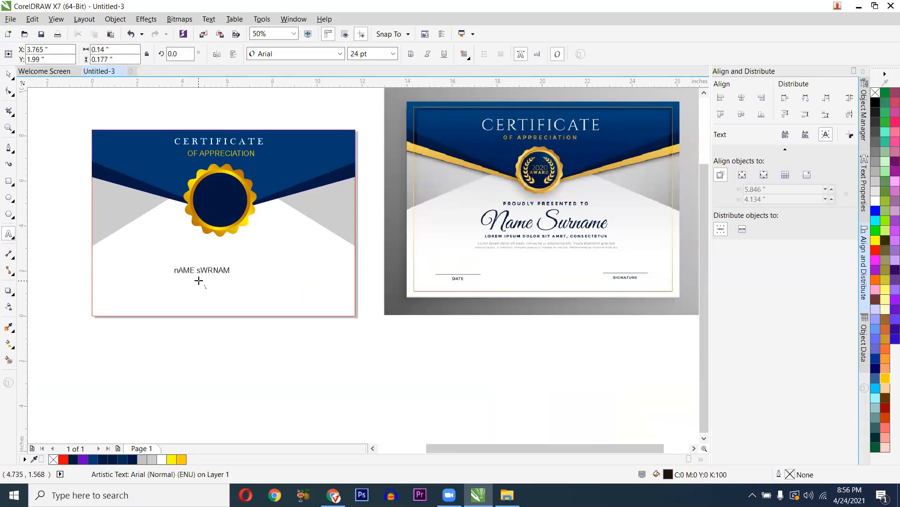
click(340, 53)
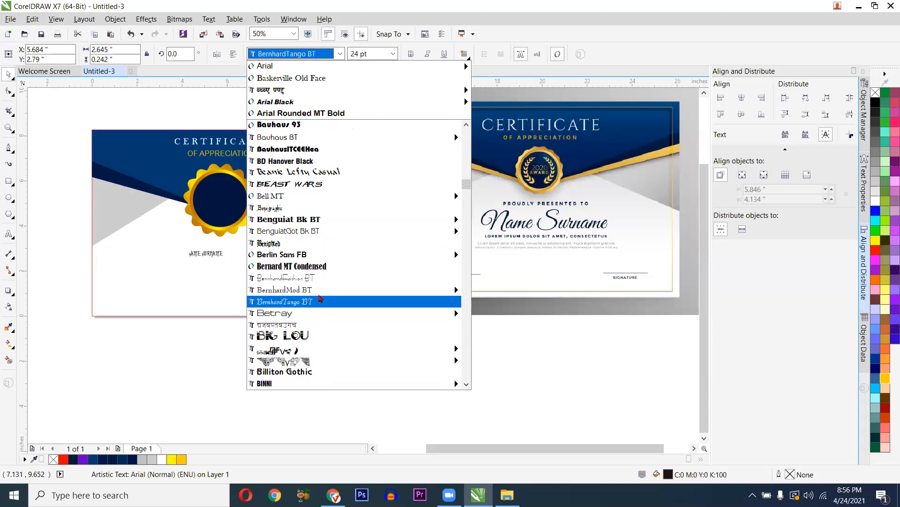
scroll(336, 319, down, 3)
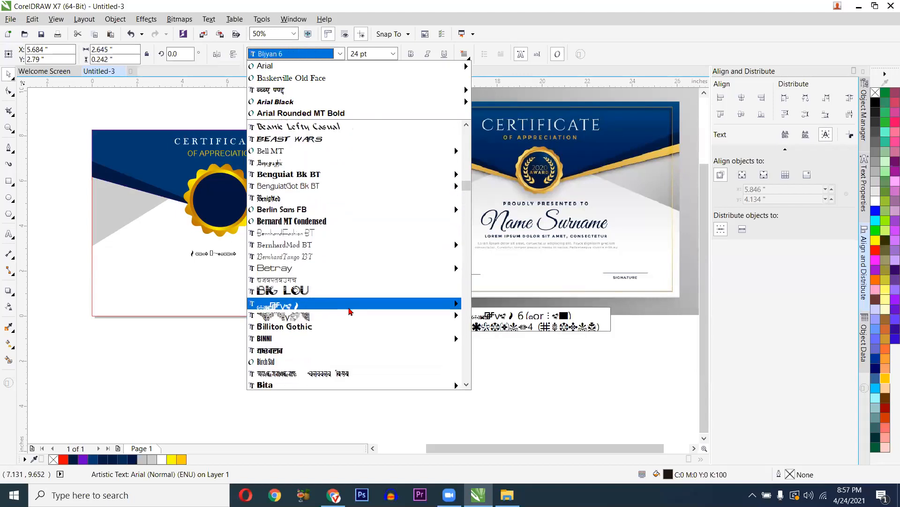
scroll(340, 315, down, 1)
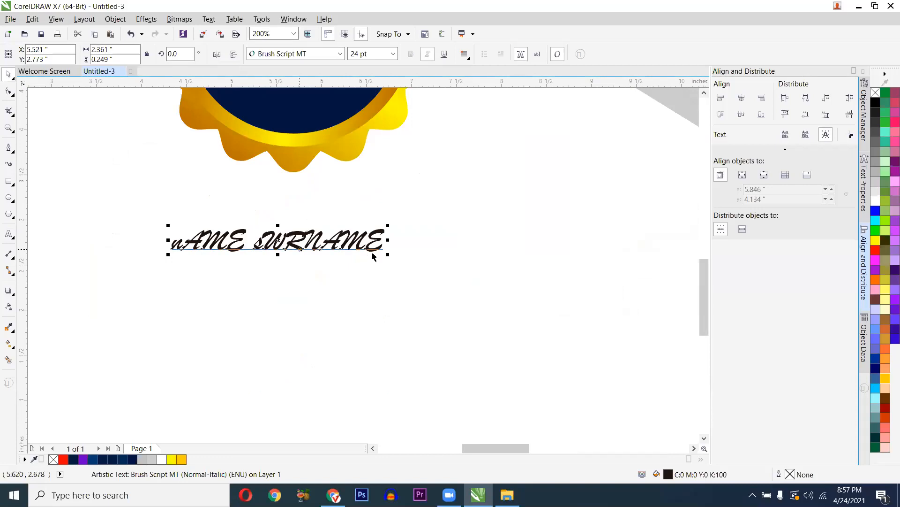
drag(387, 254, 623, 339)
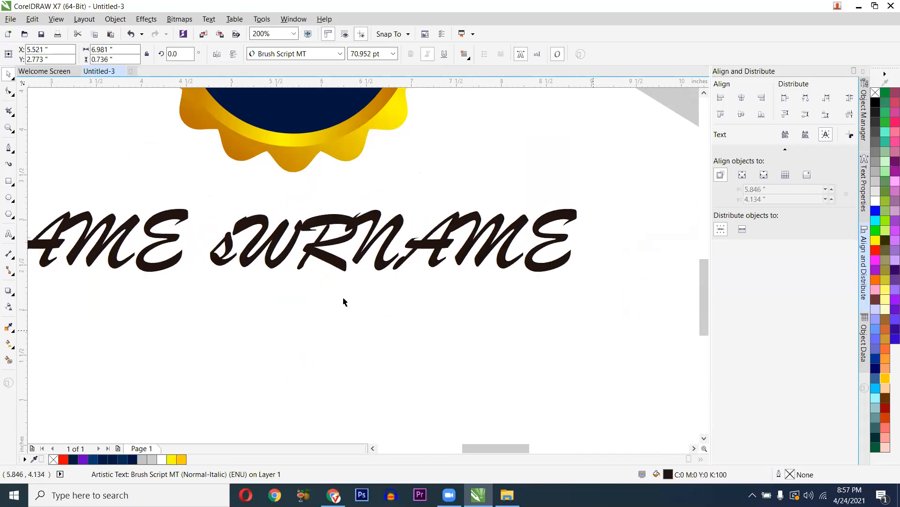
scroll(134, 220, down, 3)
scroll(133, 221, down, 3)
key(Escape)
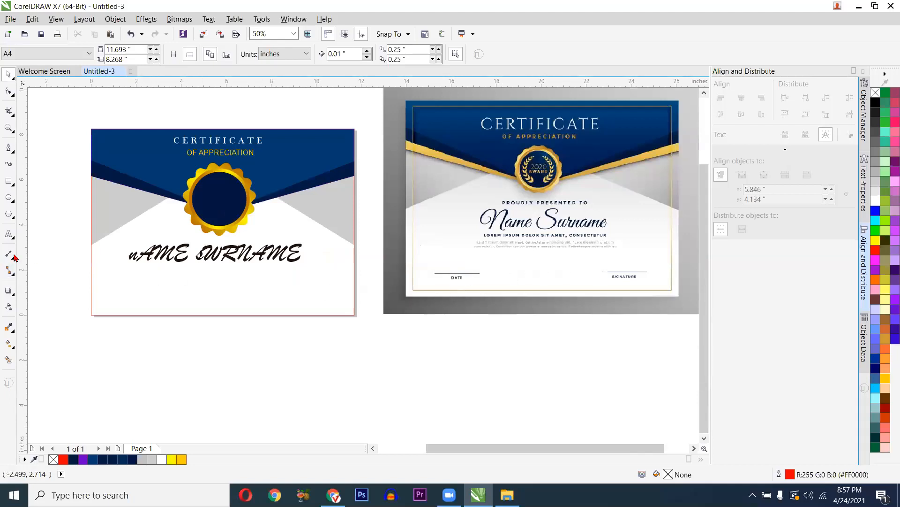
scroll(176, 275, up, 2)
- Add a Date label under the short line at lower left
click(10, 234)
click(175, 293)
text(dA)
key(BackSpace)
key(BackSpace)
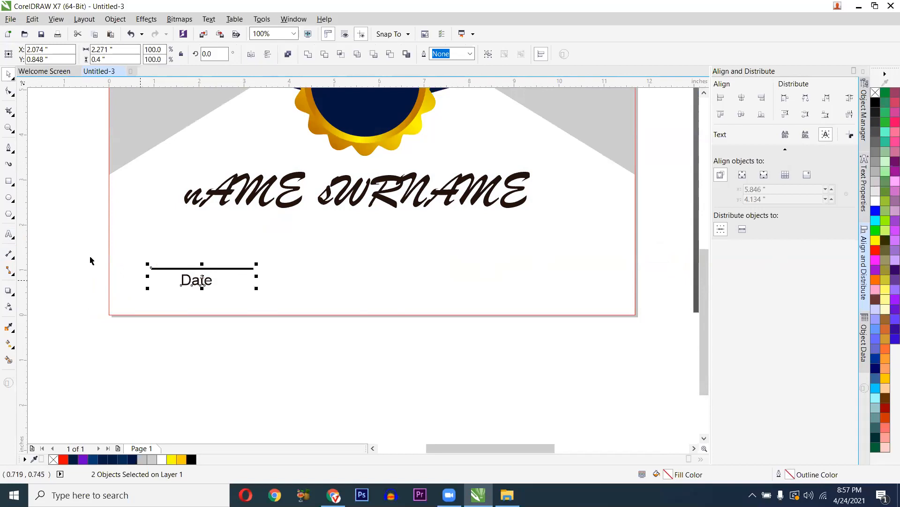
key(ctrl+z)
- Copy the line and Date label to the right, relabel it signature, and place sdfsd beside the name
drag(79, 243, 304, 303)
drag(199, 290, 547, 288)
click(547, 289)
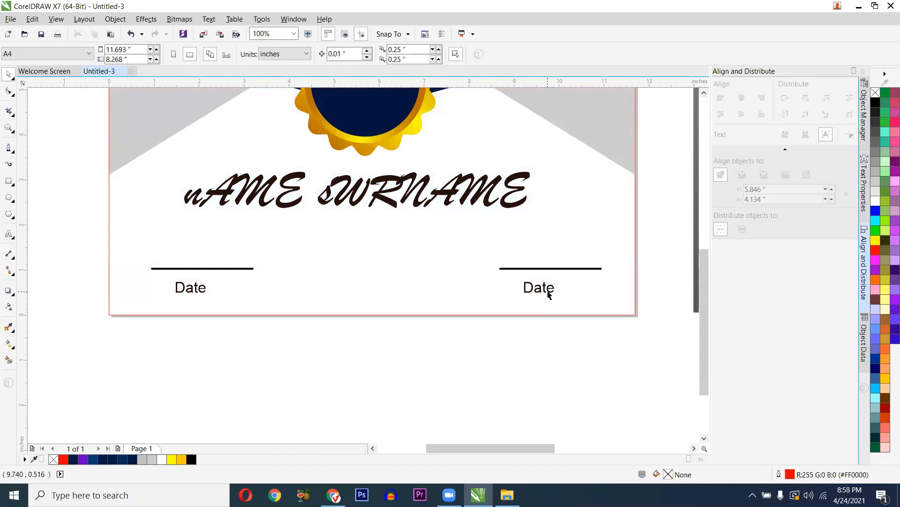
double_click(547, 291)
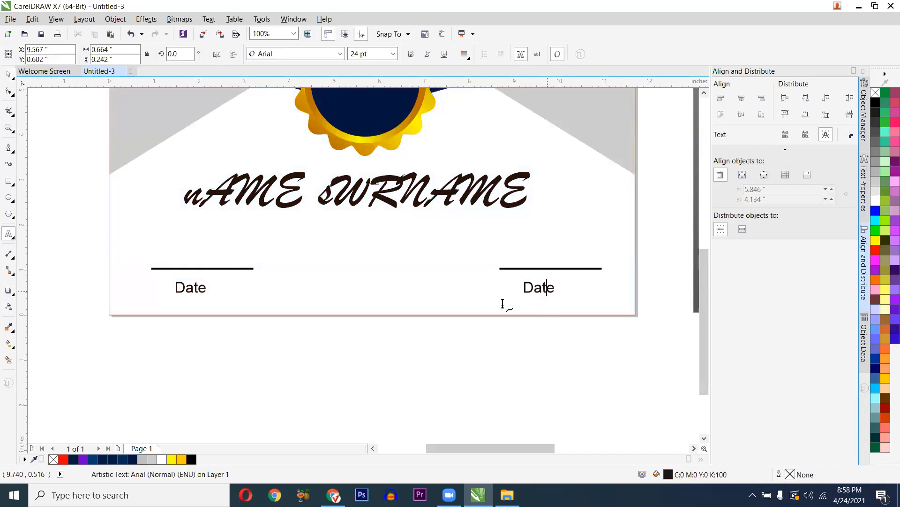
key(ctrl+a)
scroll(539, 294, down, 1)
scroll(540, 294, down, 1)
scroll(635, 323, up, 1)
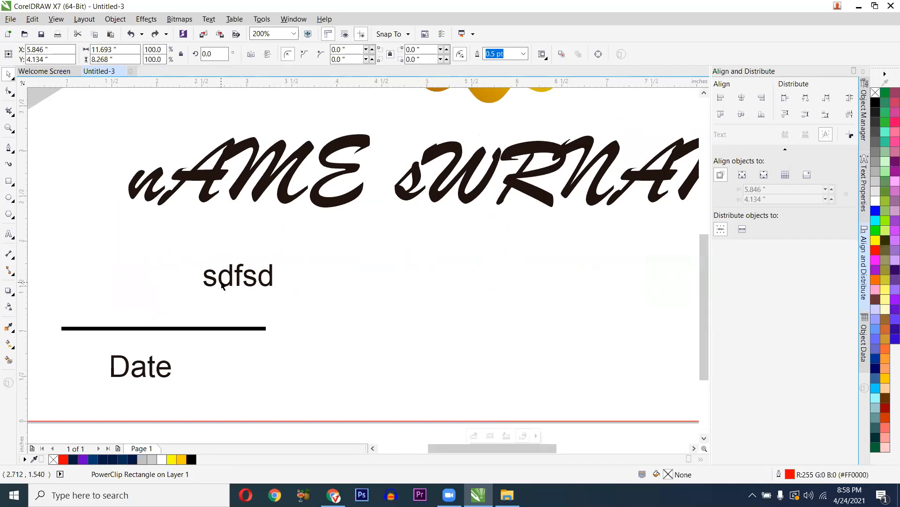
drag(229, 280, 116, 245)
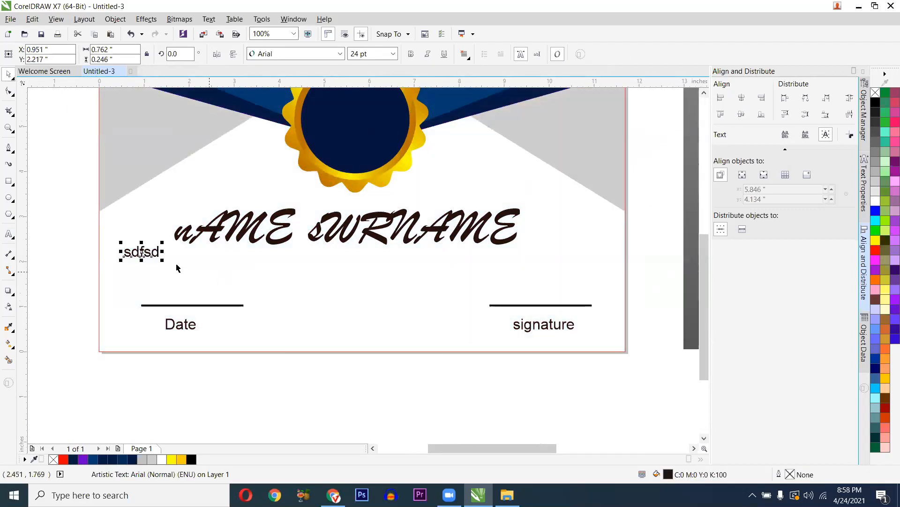
scroll(156, 264, down, 1)
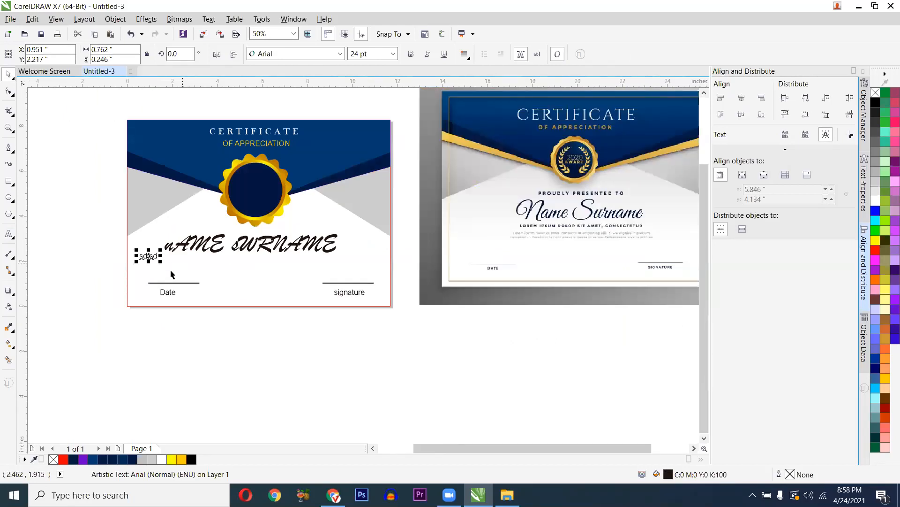
- Place the two reference certificates right of the page and add a page-sized red-outlined rectangle
click(187, 246)
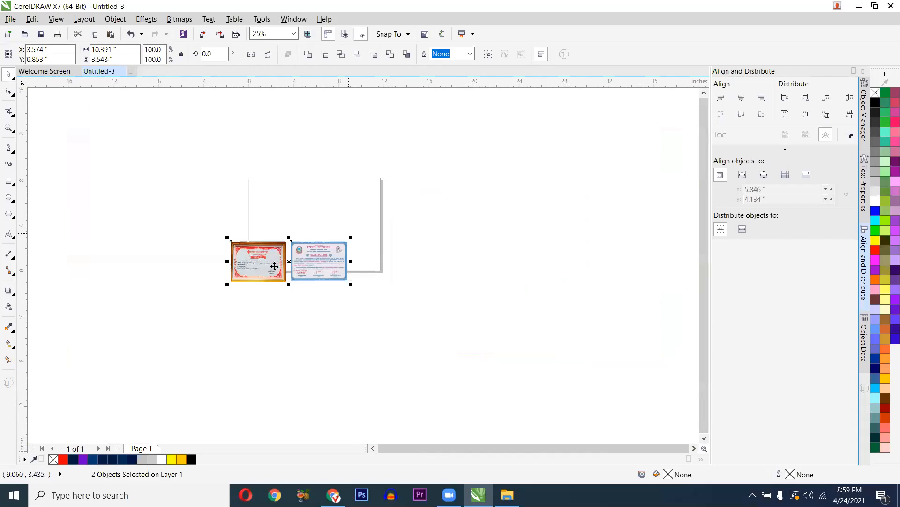
drag(255, 246, 416, 219)
click(263, 229)
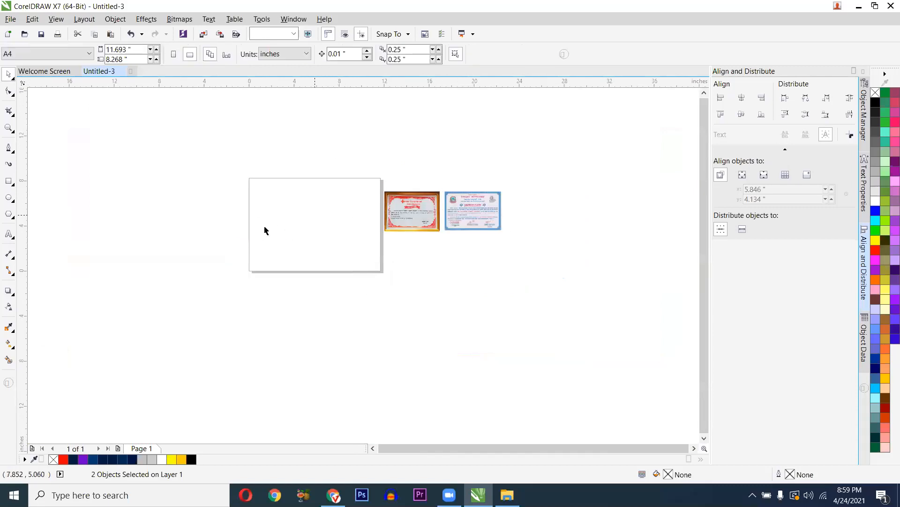
scroll(278, 220, up, 2)
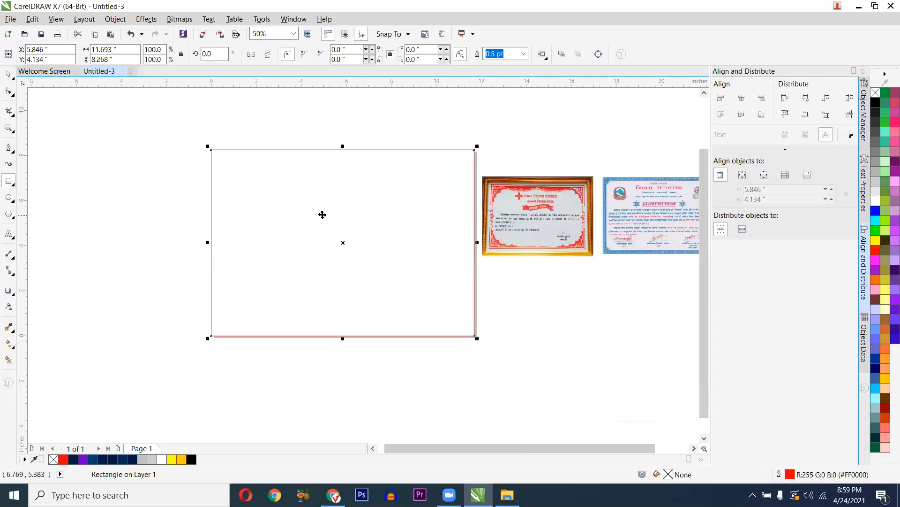
key(space)
click(231, 196)
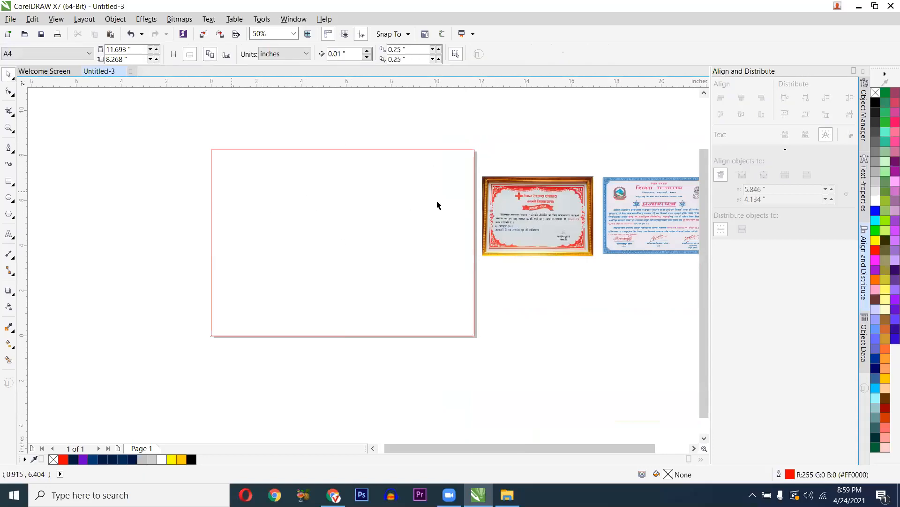
scroll(511, 197, up, 2)
scroll(475, 303, down, 2)
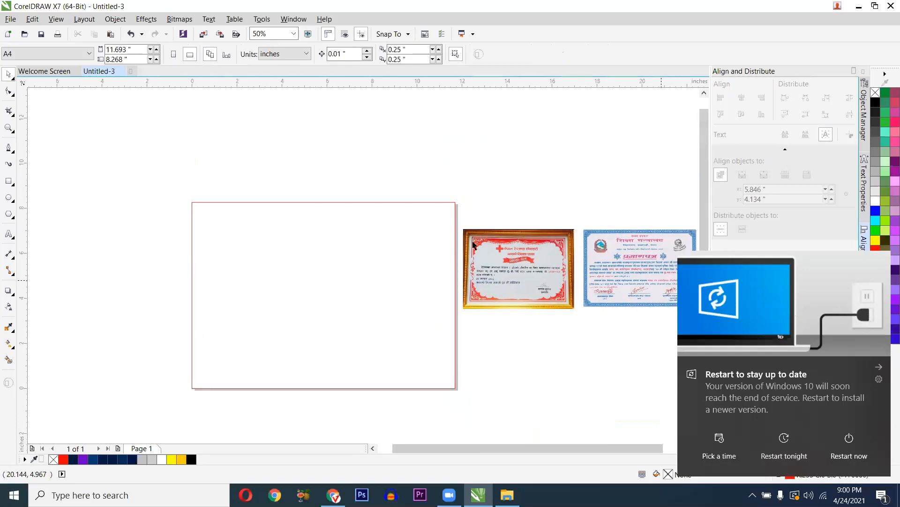
scroll(478, 241, up, 2)
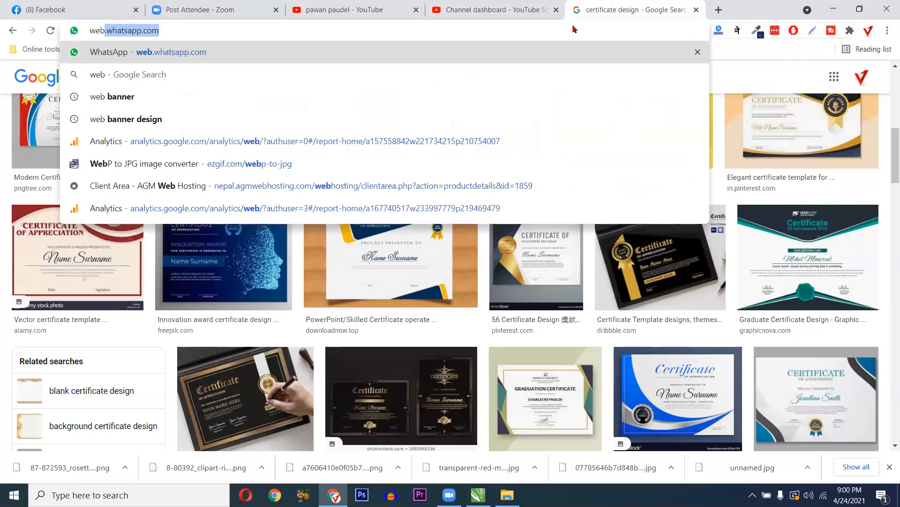
- Download Graphics font.rar from the shared Google Drive link and show it in its folder
text(.com)
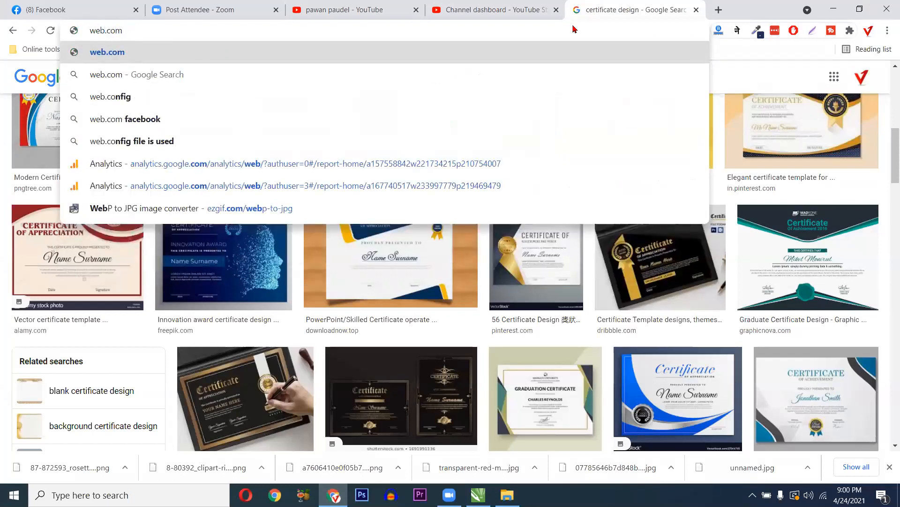
key(BackSpace)
key(BackSpace)
key(BackSpace)
text(f)
key(BackSpace)
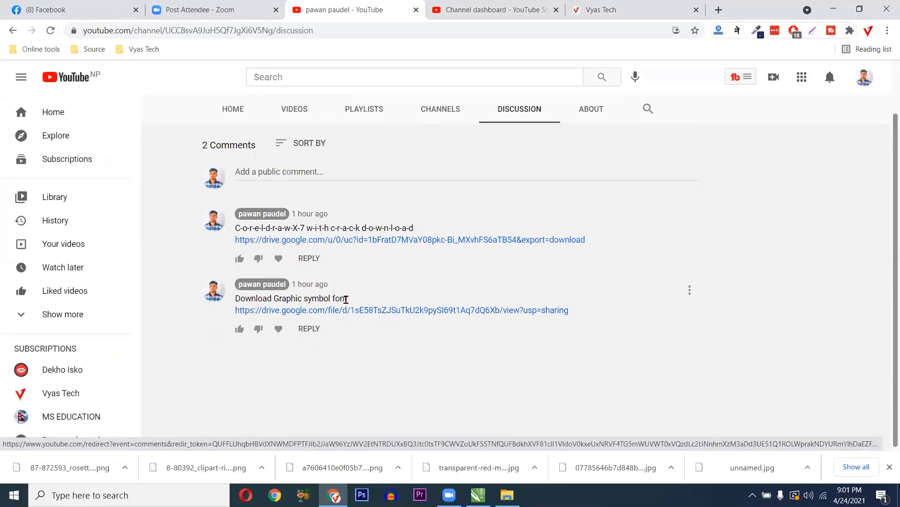
click(359, 310)
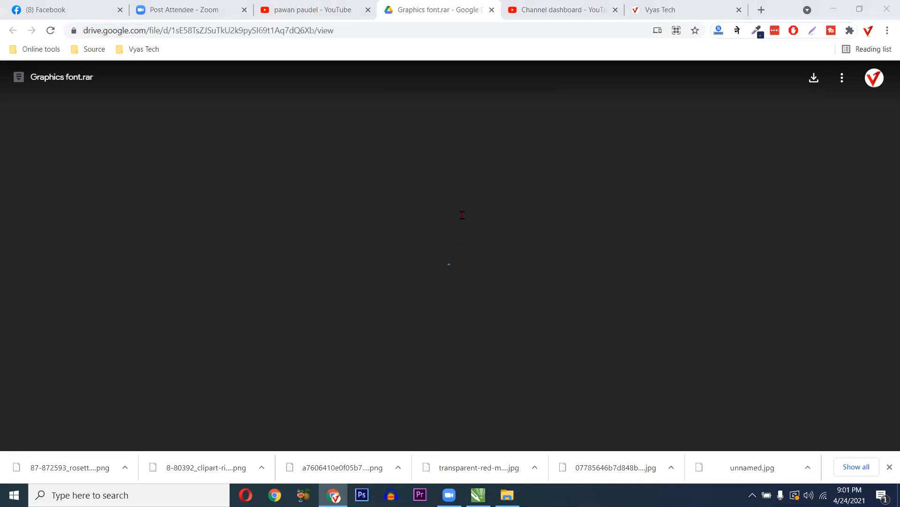
click(815, 78)
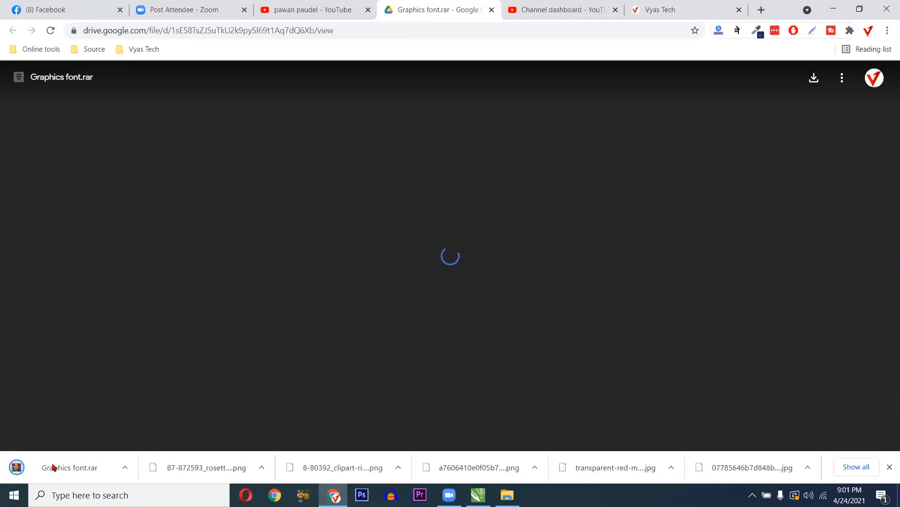
click(124, 468)
click(137, 428)
- Extract Graphics font.rar and install all 51 fonts from the inner folder, replacing Webdings
right_click(661, 358)
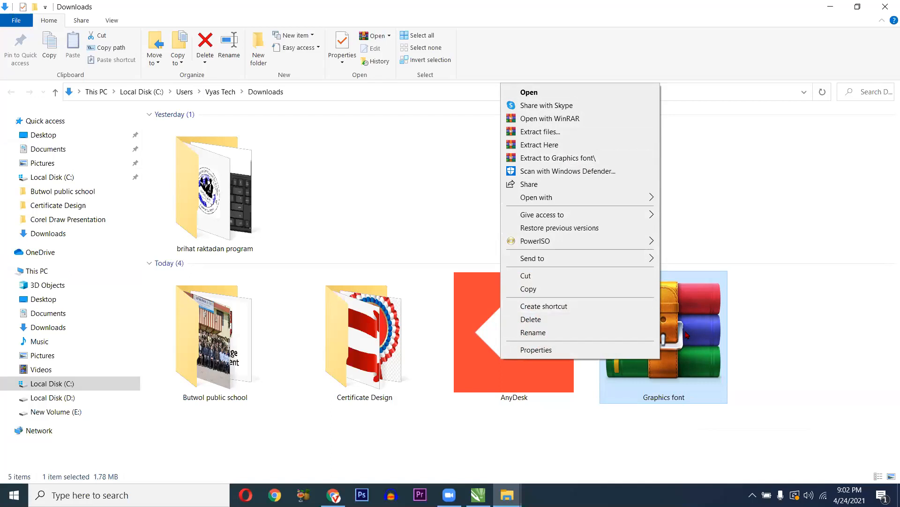
click(558, 157)
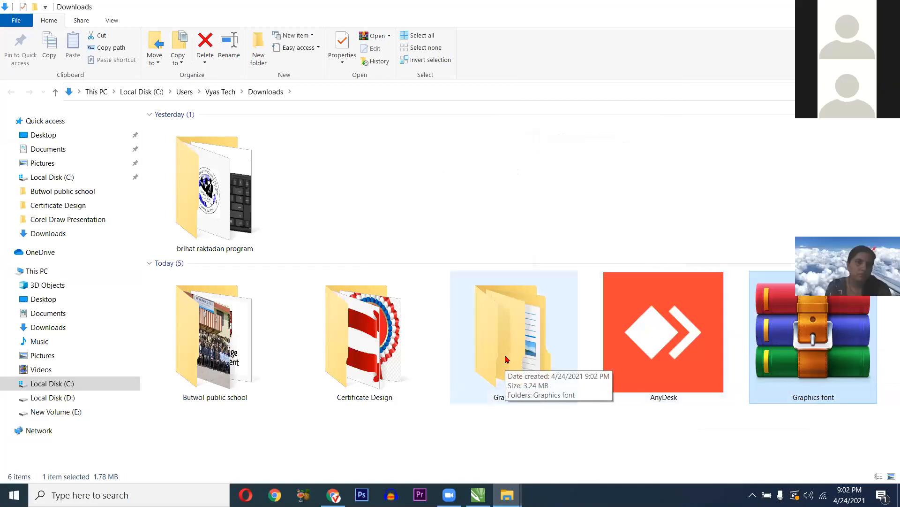
double_click(506, 359)
double_click(195, 131)
scroll(223, 219, down, 8)
key(ctrl+a)
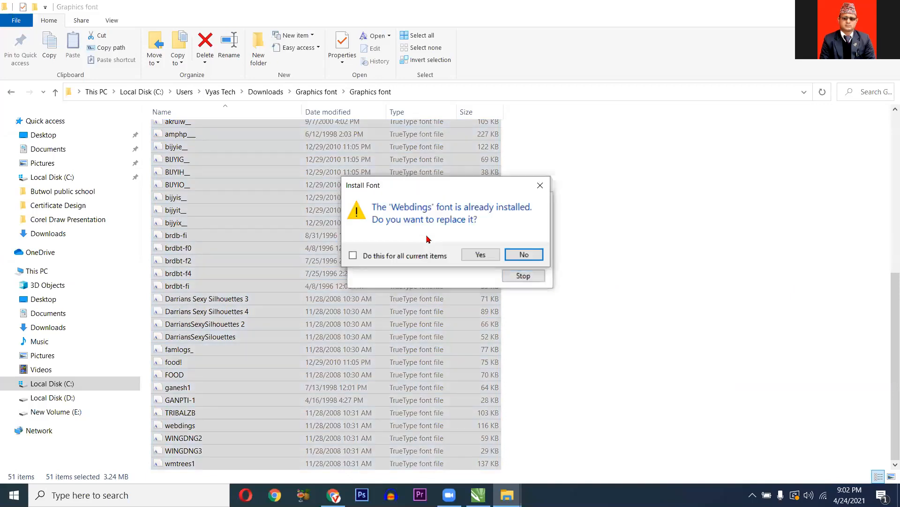
click(471, 257)
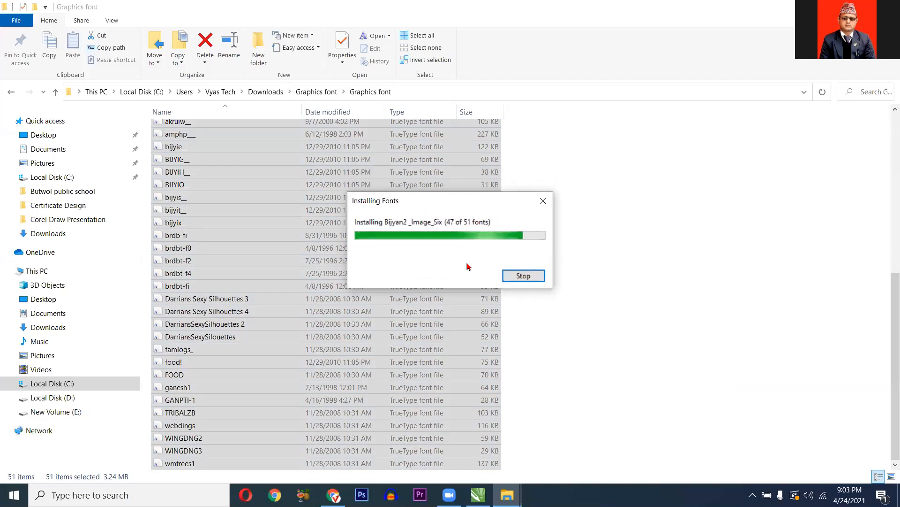
key(alt+Tab)
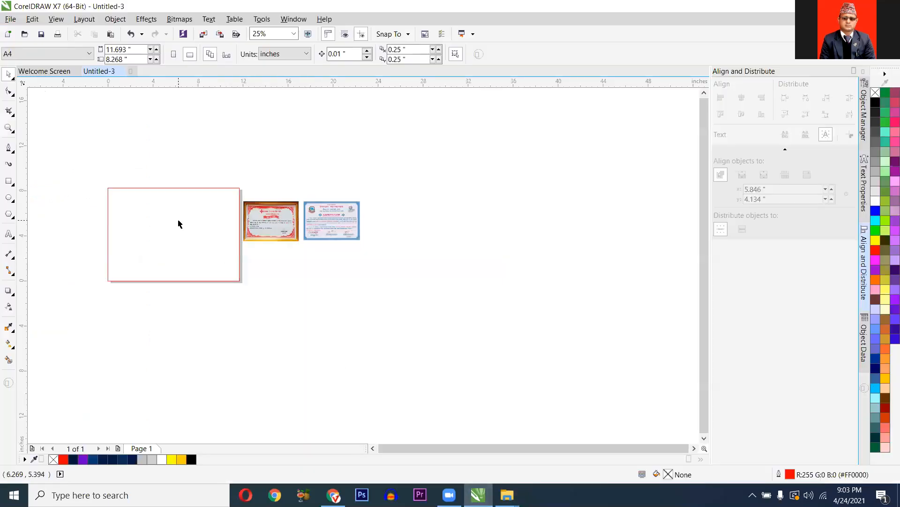
- Start a text object above the page and type 'asdf' in the Akruti Ganapati symbol font
scroll(197, 225, up, 1)
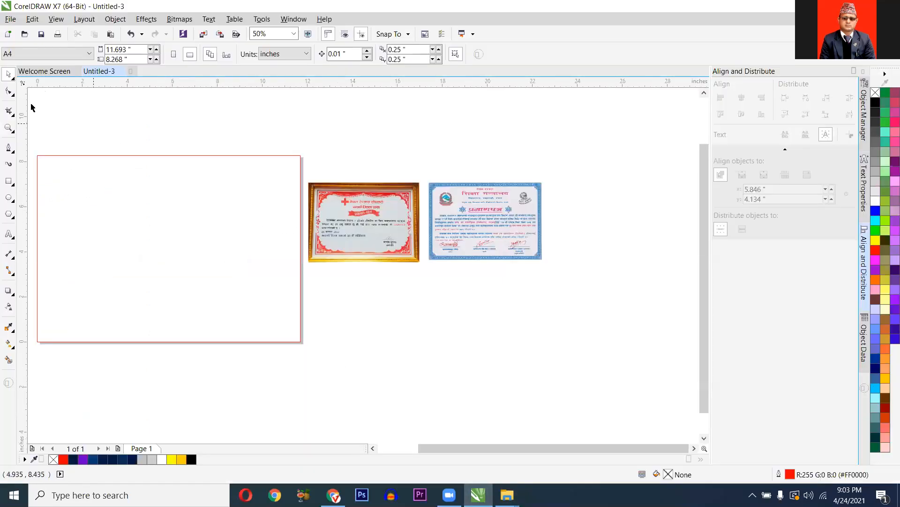
click(14, 239)
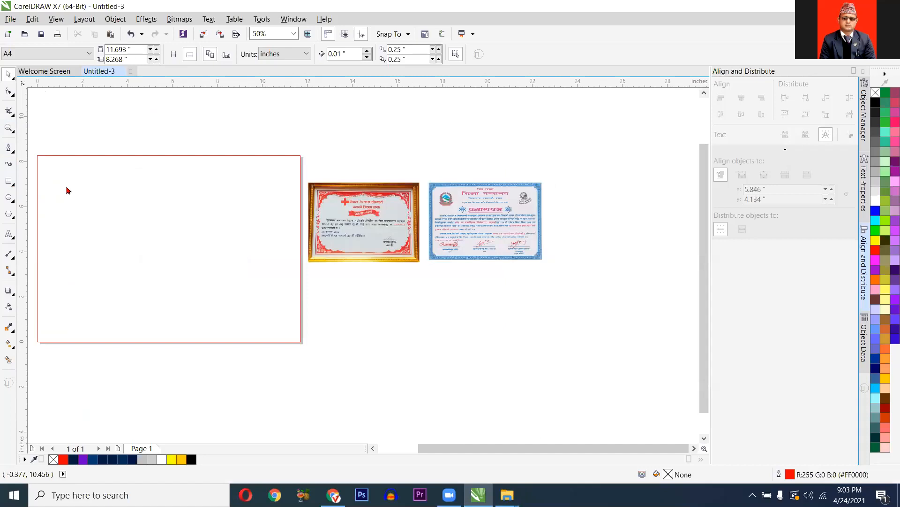
click(97, 130)
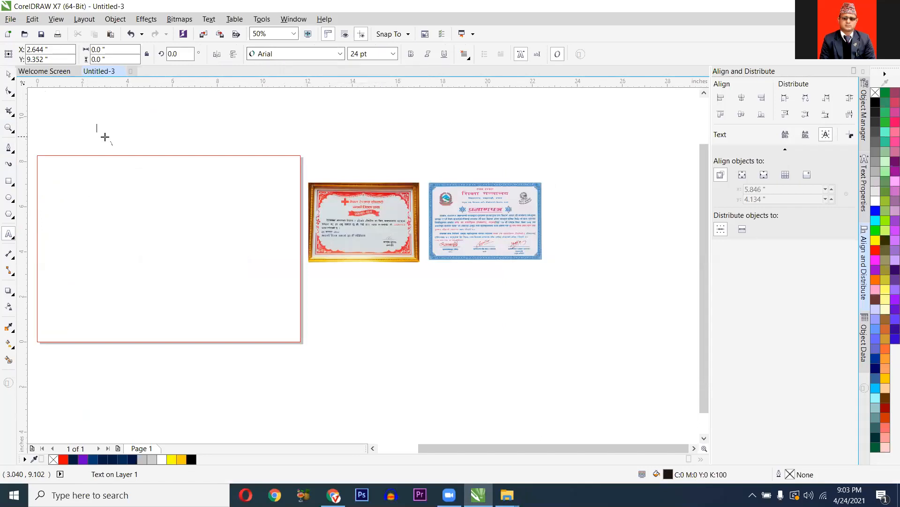
scroll(105, 136, up, 1)
click(340, 54)
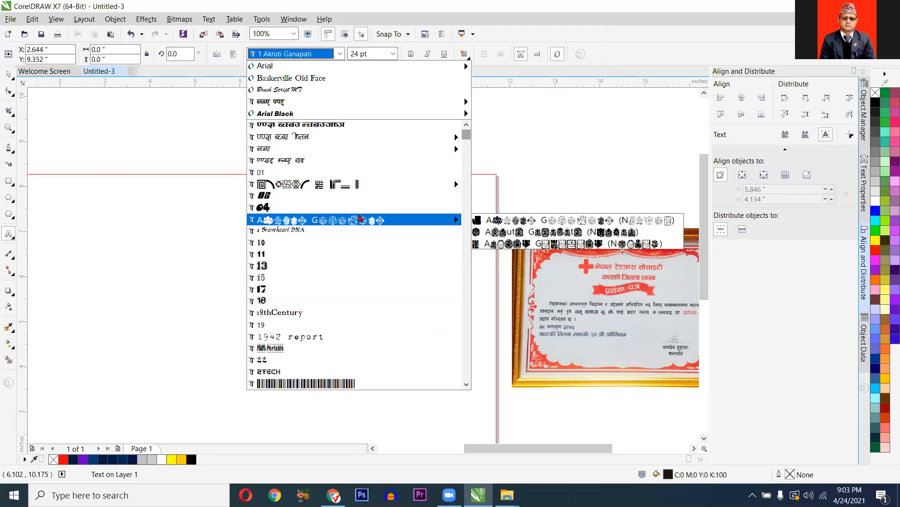
click(393, 218)
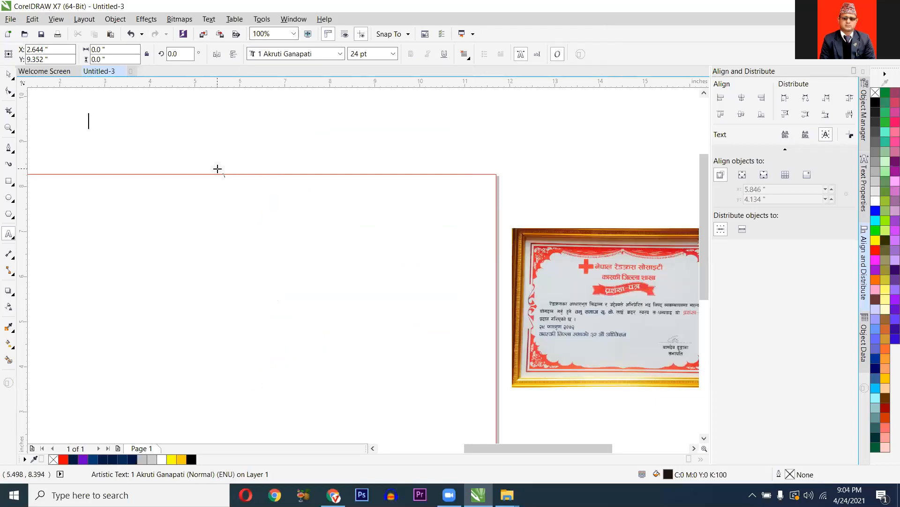
text(asdf)
- Switch to the 01Akruti Image font and type 'asdf' and 'fghjk' as glyphs
scroll(98, 131, up, 2)
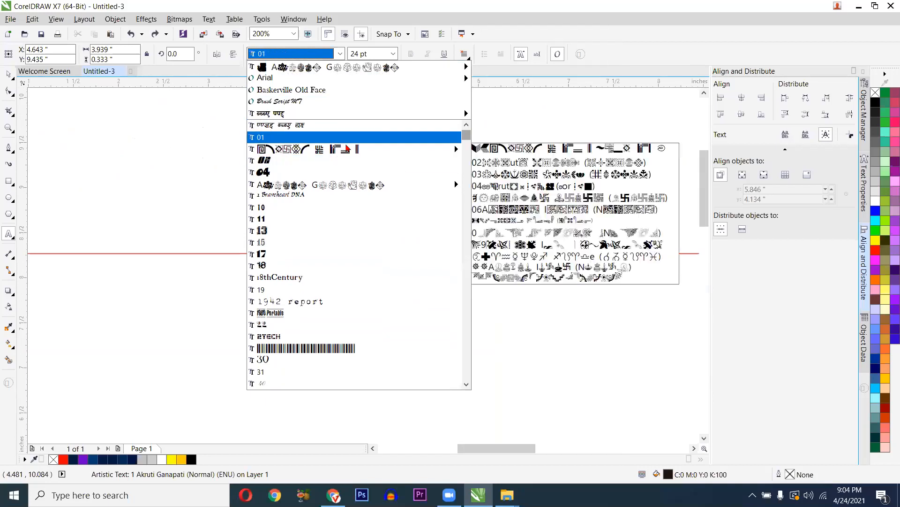
click(350, 150)
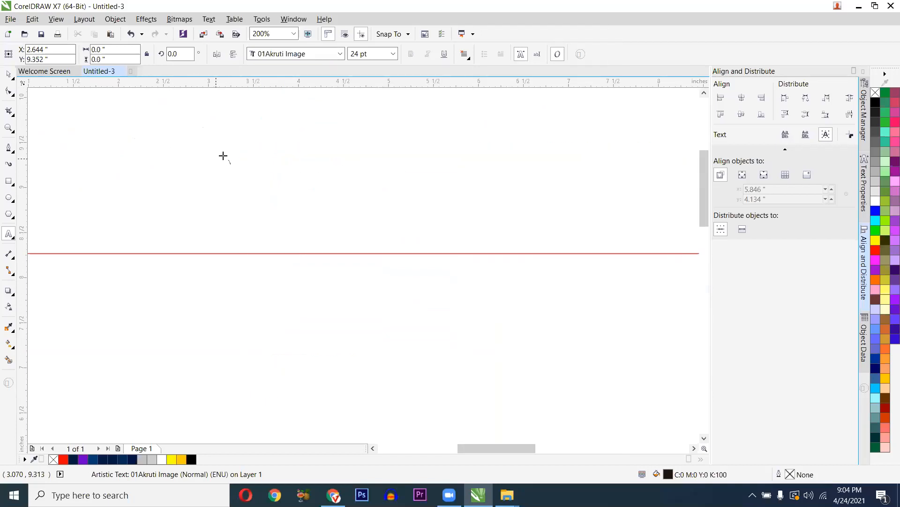
text(asdf)
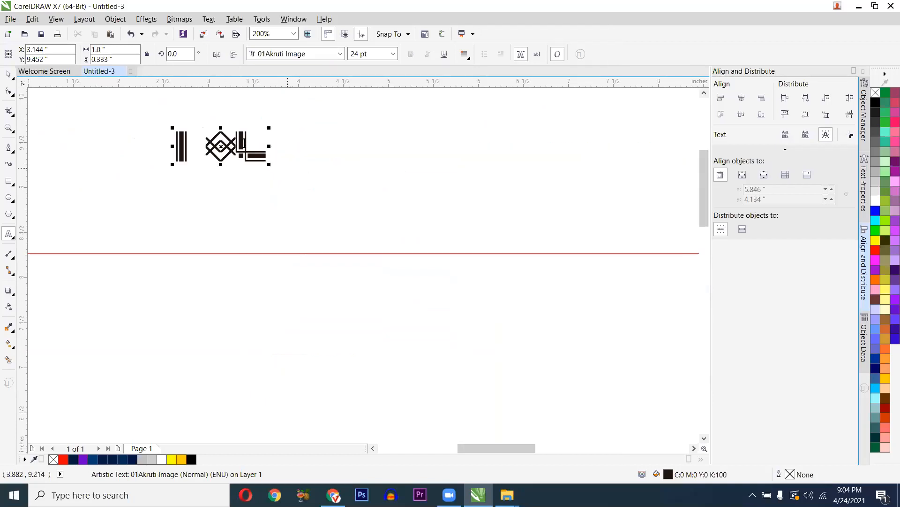
scroll(272, 169, up, 2)
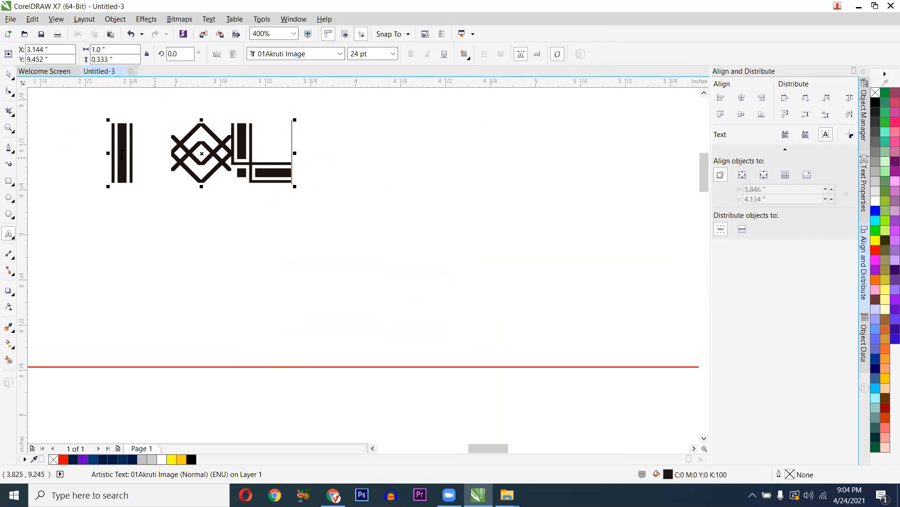
text(fghjk)
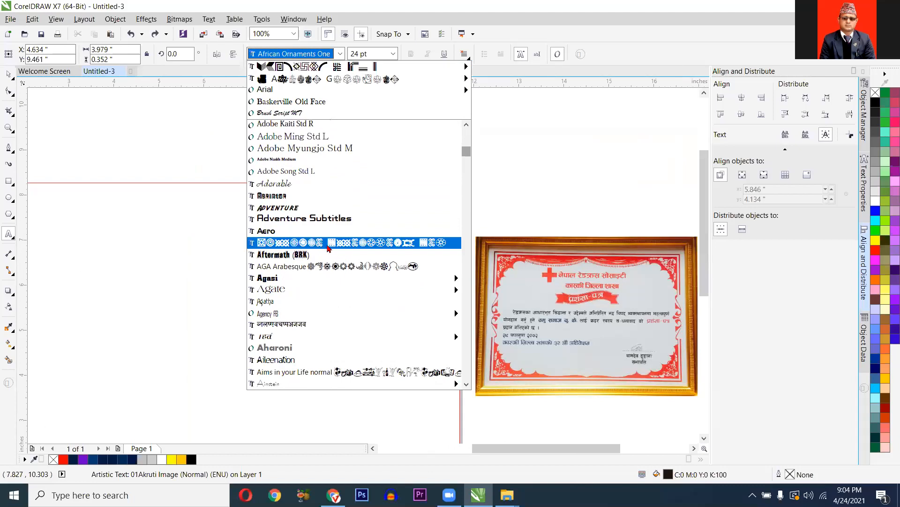
- Apply African Ornaments One and add 'ab' and 'fghjk' ornament glyphs to the row
click(328, 243)
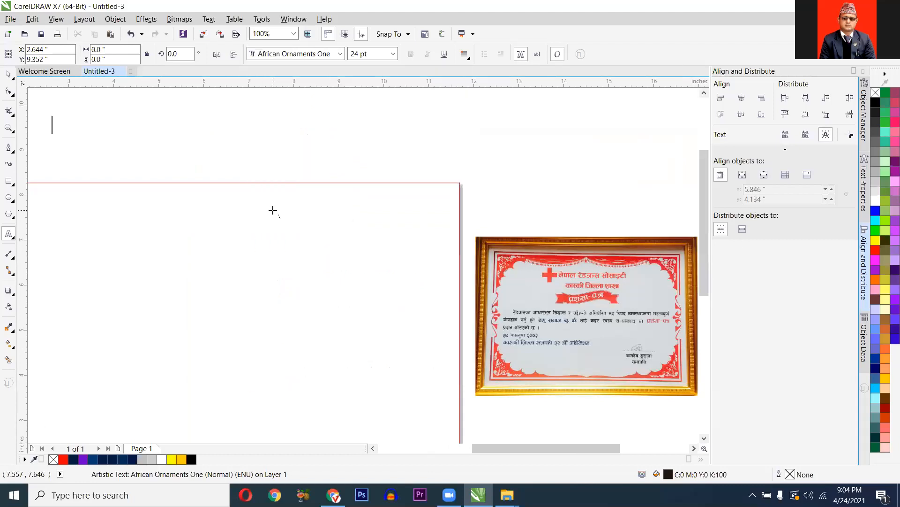
text(ab)
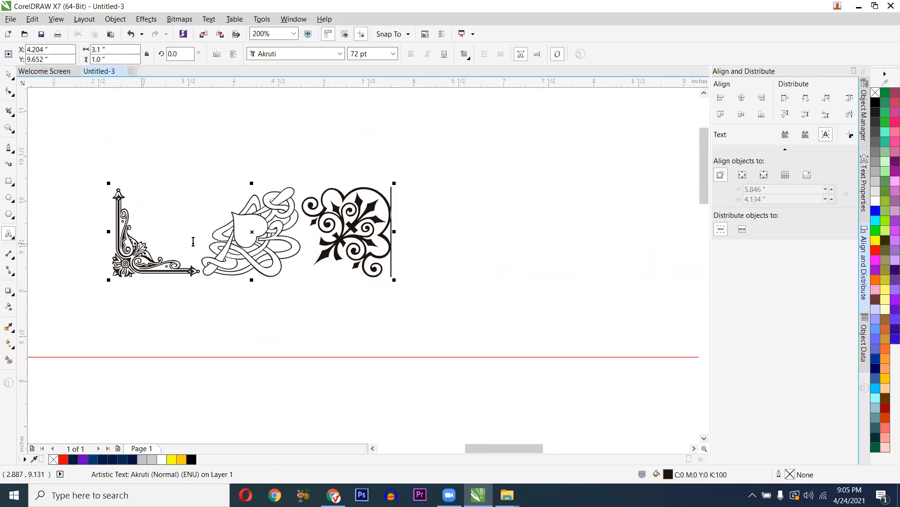
text(fghjk)
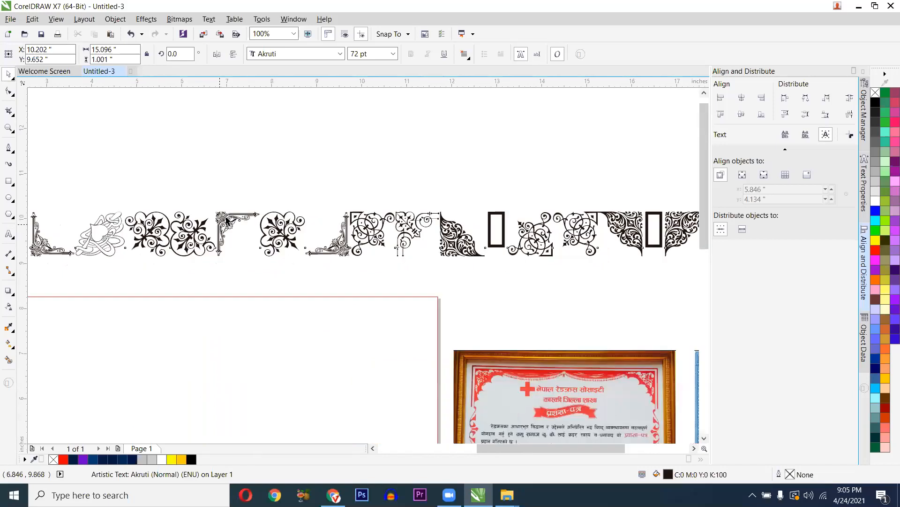
key(Escape)
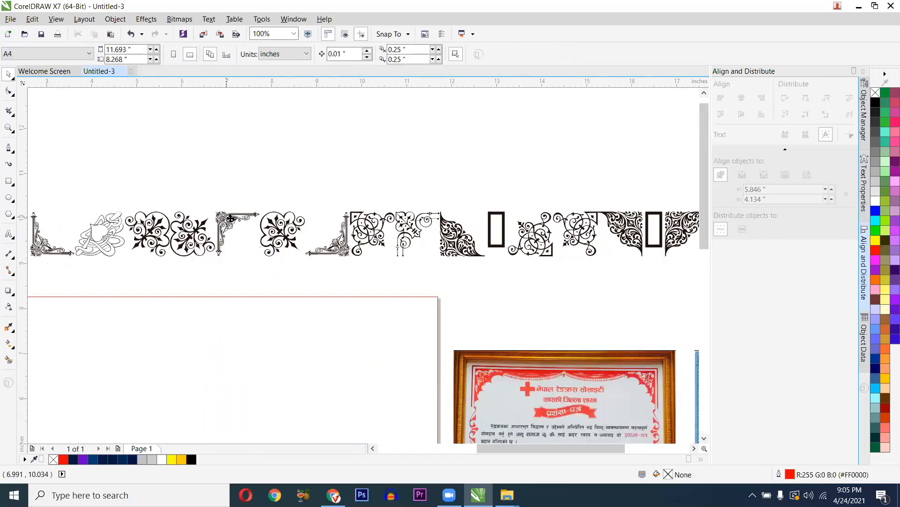
scroll(230, 219, up, 2)
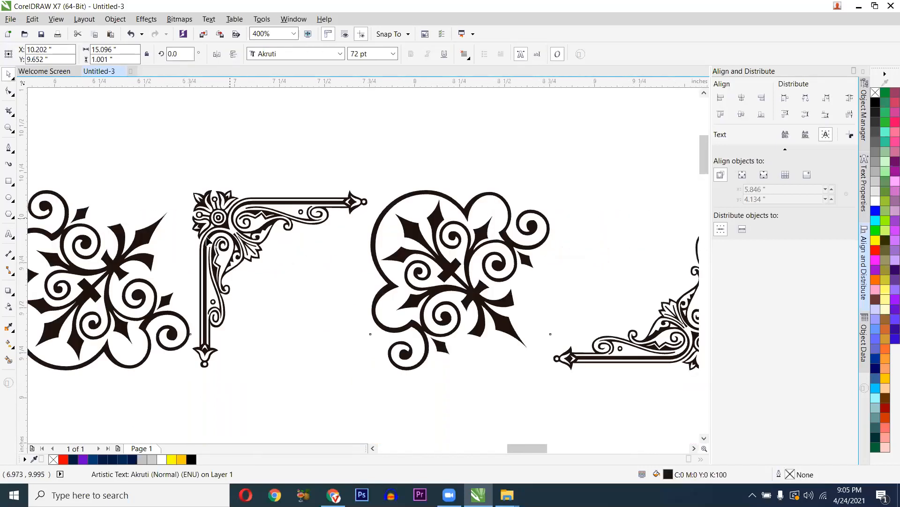
scroll(206, 240, down, 2)
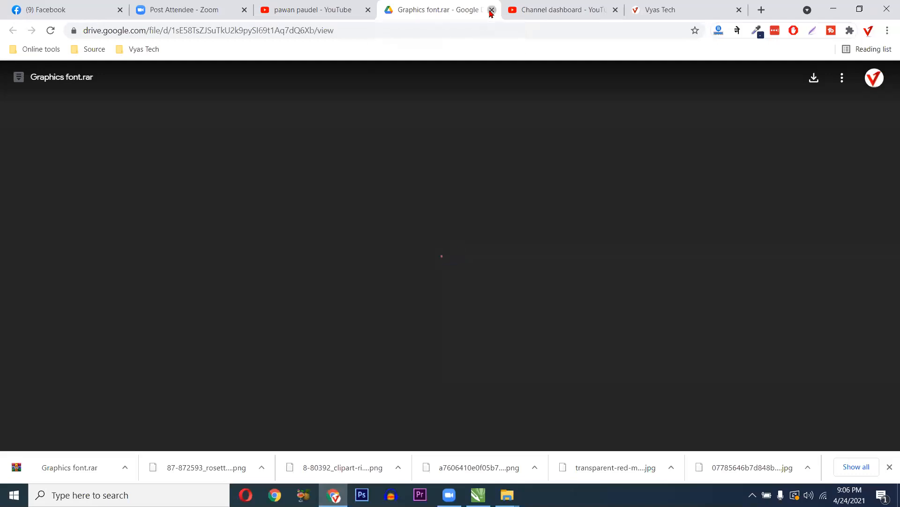
- Close the Graphics font.rar Drive tab, pause the Corel Draw day 3 video, and return to Vyas Tech
middle_click(427, 14)
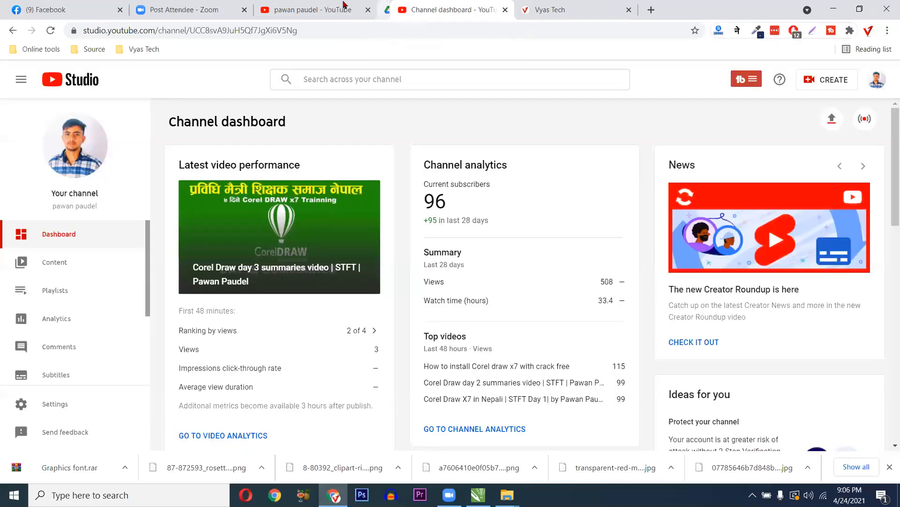
click(345, 7)
scroll(319, 262, down, 2)
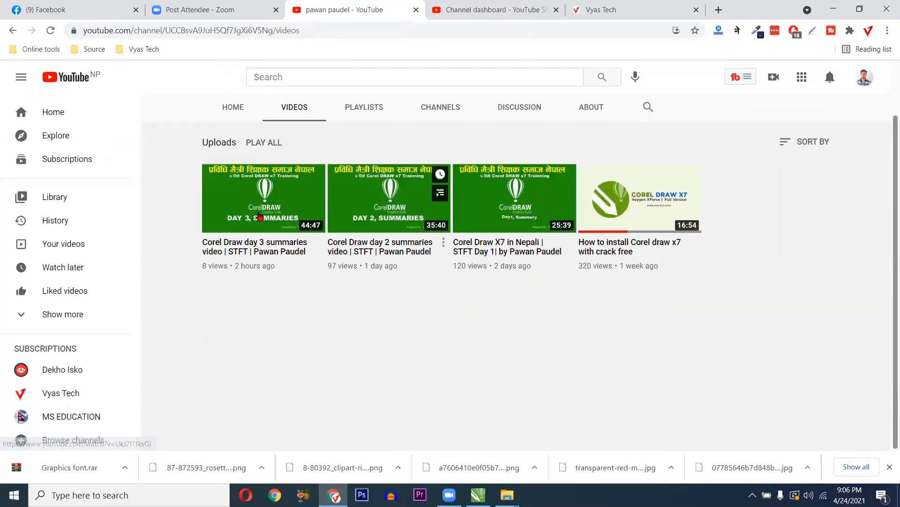
click(305, 248)
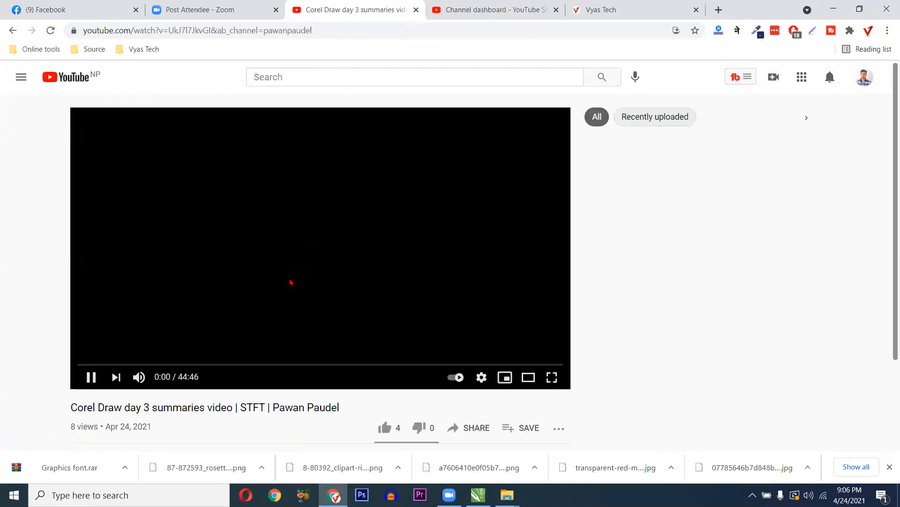
click(291, 282)
scroll(201, 313, down, 3)
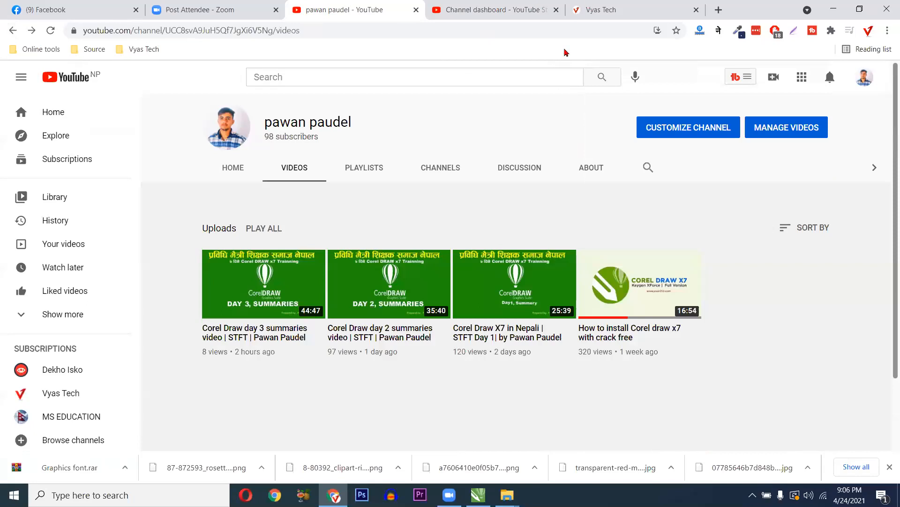
click(602, 10)
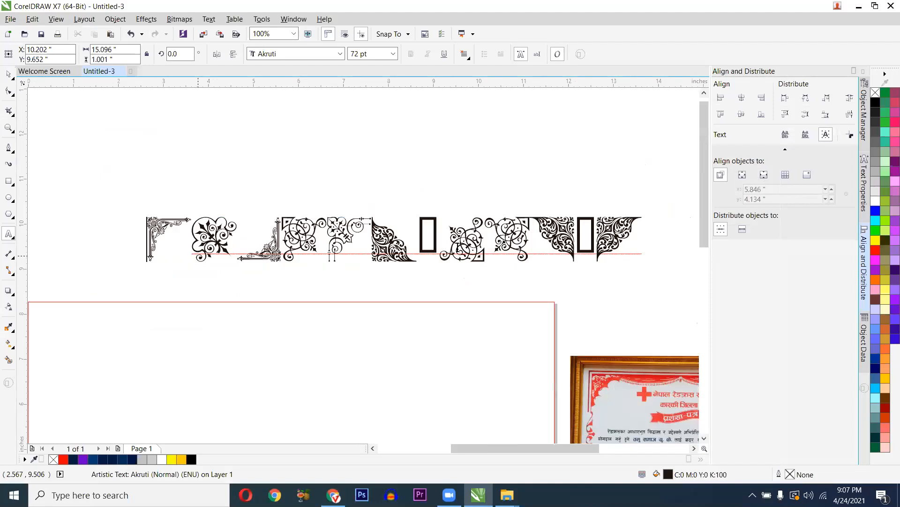
drag(506, 247, 193, 247)
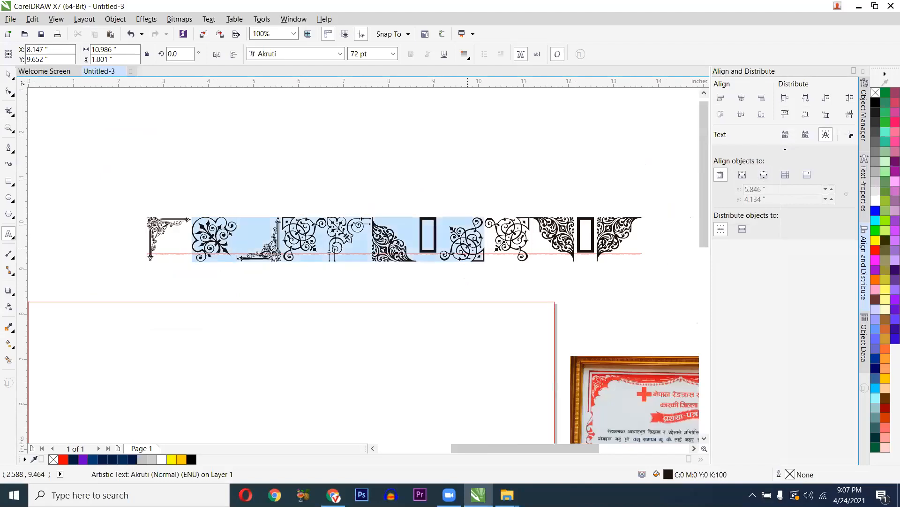
- Delete the extra ornament glyphs, keeping a single corner ornament selected as an object
shift+click(655, 241)
key(Delete)
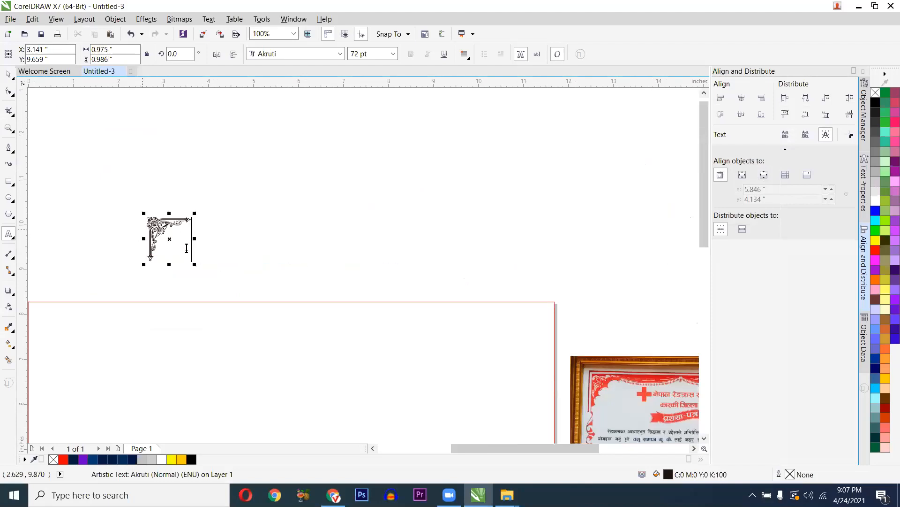
scroll(186, 247, up, 2)
key(ctrl+space)
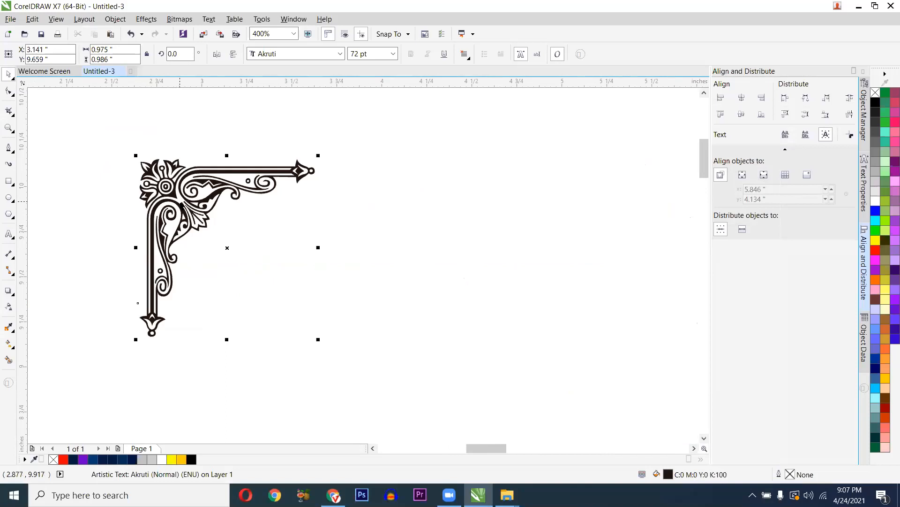
- Place the red ornament at the page's top-left corner and shrink it to about 1.8 inches wide
scroll(180, 201, down, 1)
drag(171, 203, 268, 217)
drag(192, 296, 193, 297)
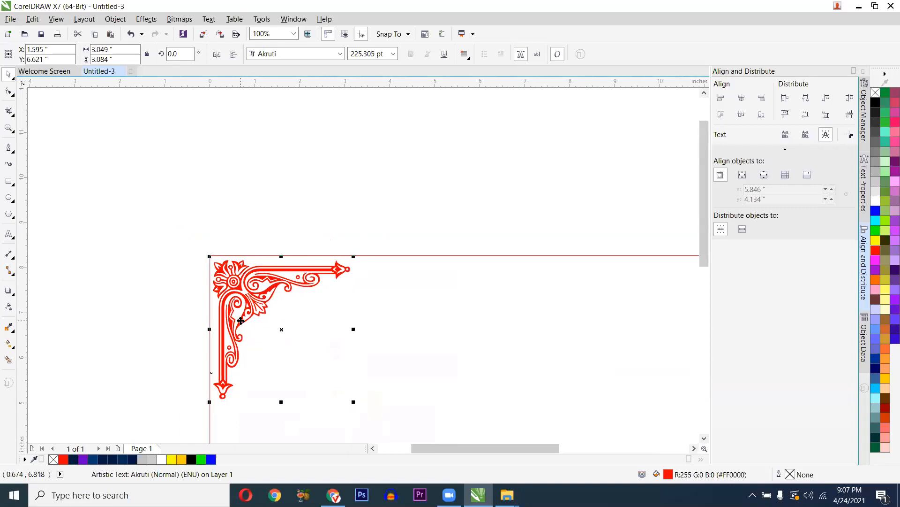
scroll(240, 321, down, 2)
scroll(289, 349, up, 1)
drag(292, 349, 437, 294)
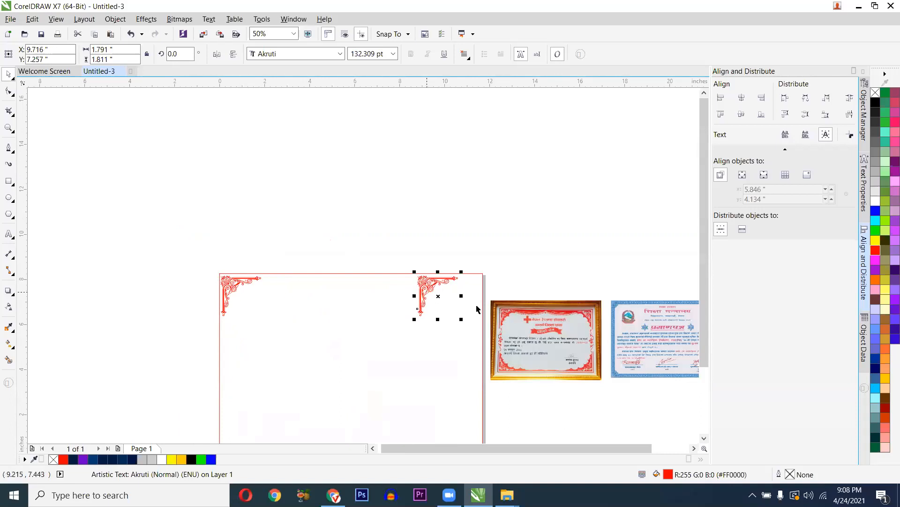
- Select both top corner ornaments and drop mirrored copies at the bottom corners
scroll(576, 346, up, 1)
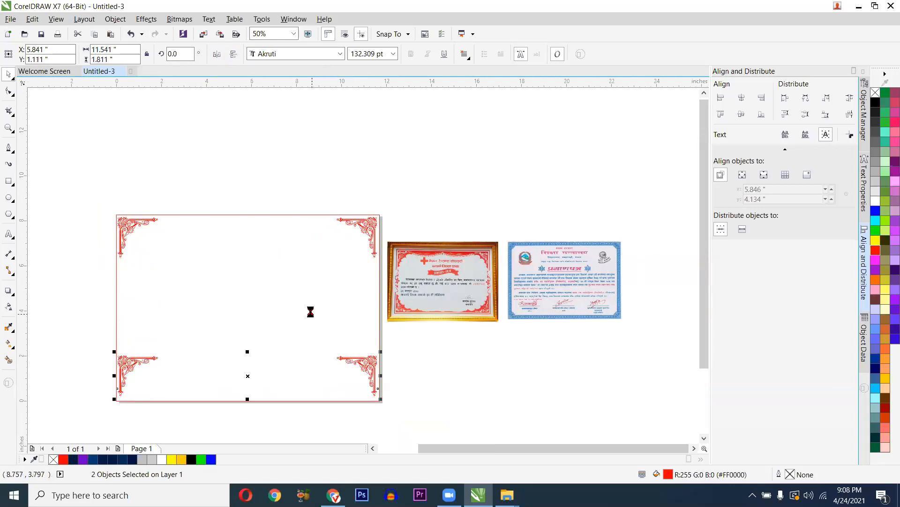
key(ctrl+z)
drag(89, 176, 403, 276)
drag(86, 182, 365, 415)
click(141, 305)
drag(180, 313, 224, 282)
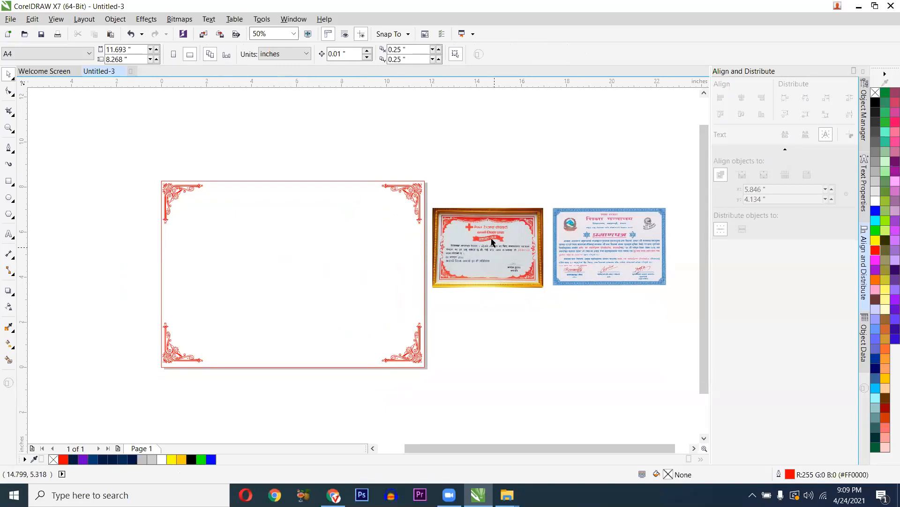
scroll(490, 239, up, 2)
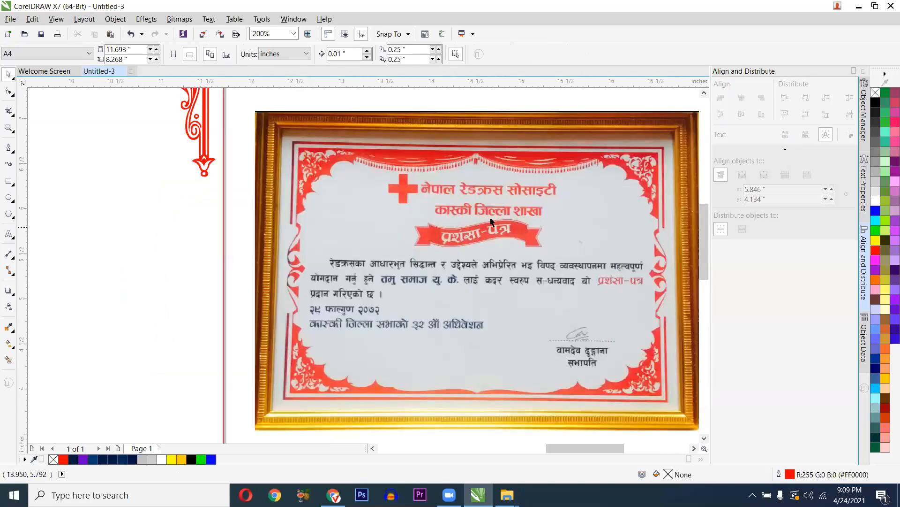
scroll(404, 415, down, 1)
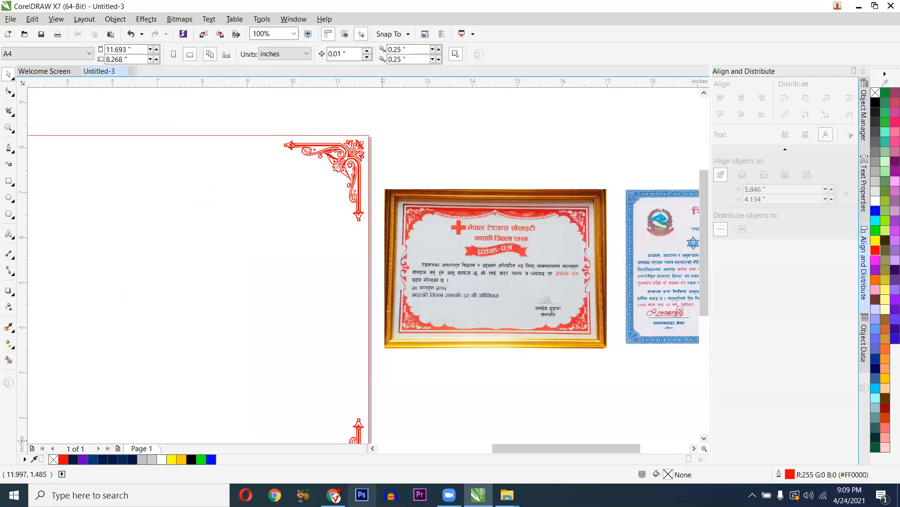
- Search Google for 'ribbon' and switch to the image results
text(ribbon)
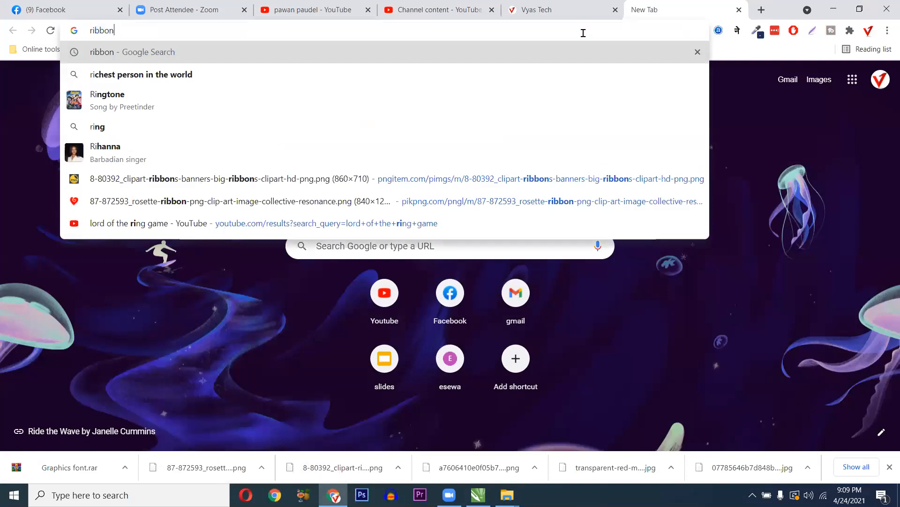
key(Return)
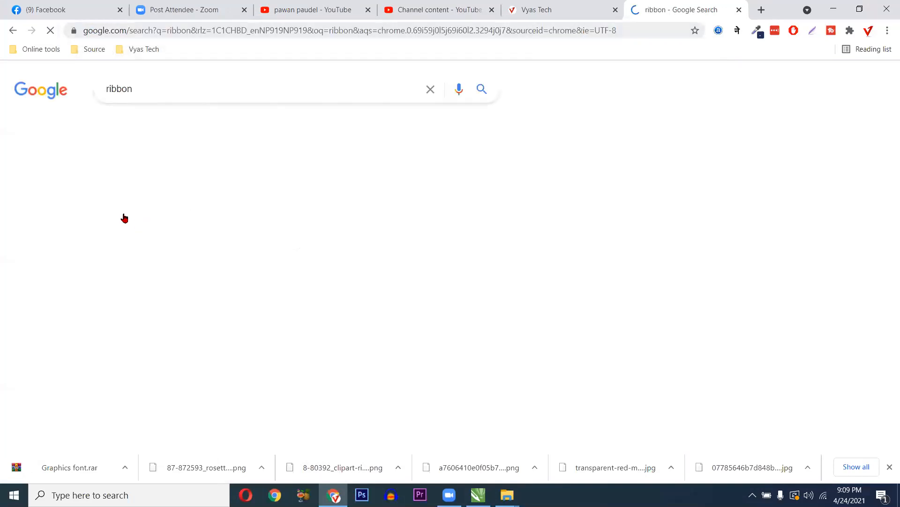
click(184, 170)
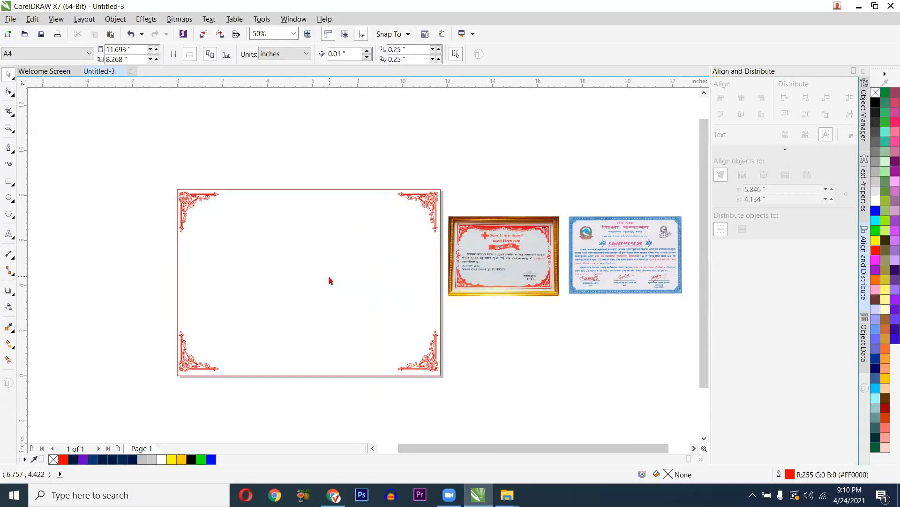
- Import the red ribbon PNG and place it on the page at a chosen size
key(ctrl+i)
click(296, 221)
click(798, 464)
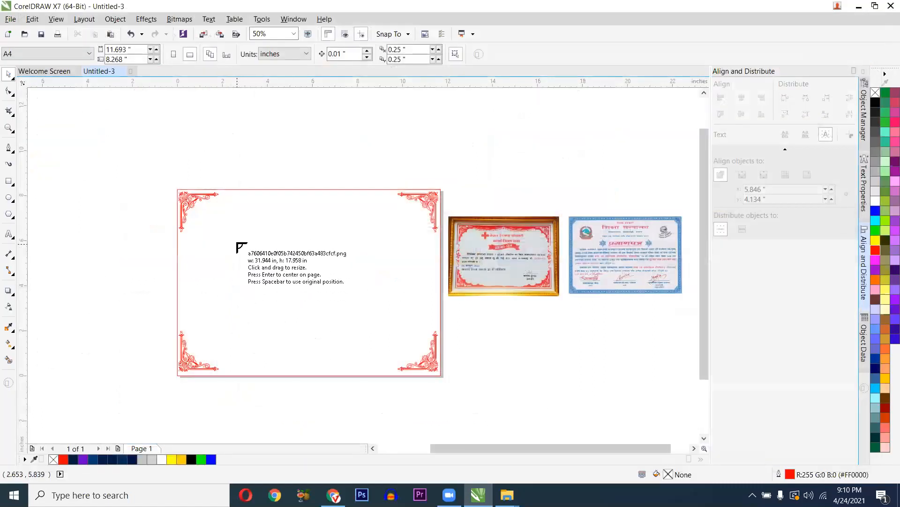
drag(237, 241, 376, 320)
scroll(271, 265, up, 1)
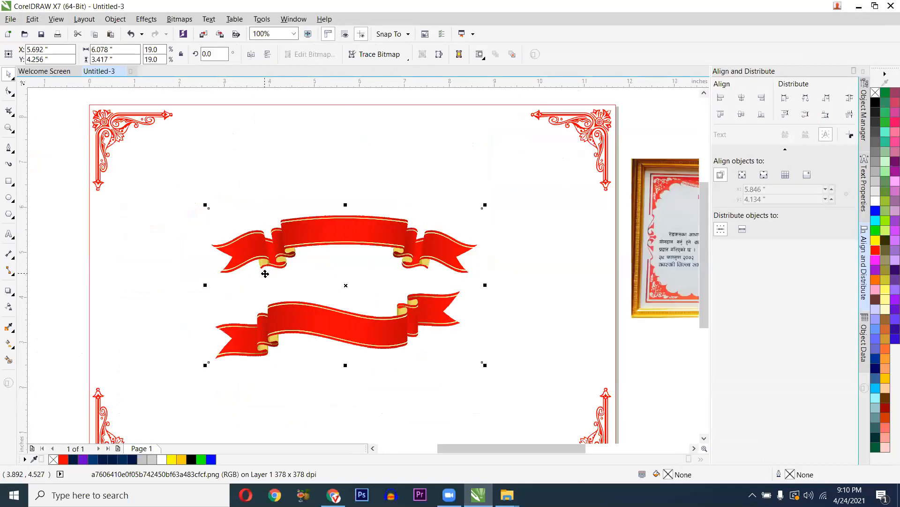
scroll(278, 256, down, 1)
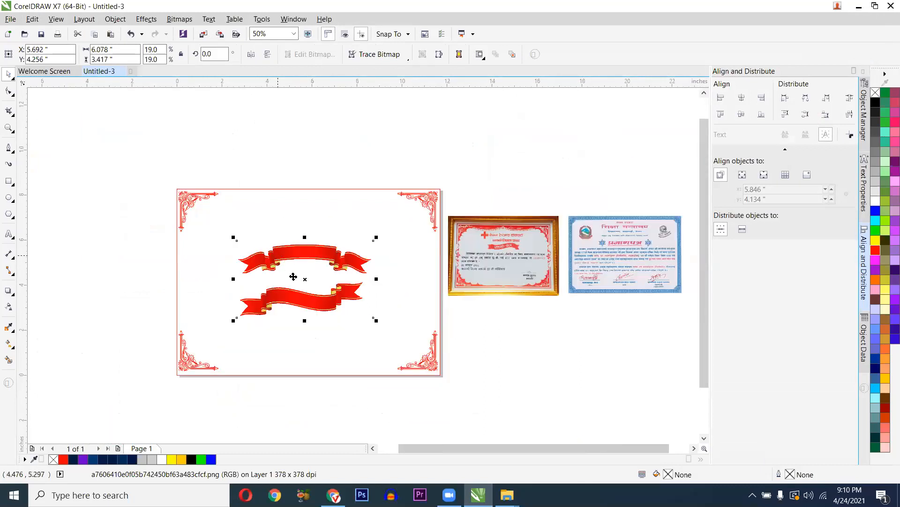
scroll(293, 277, up, 1)
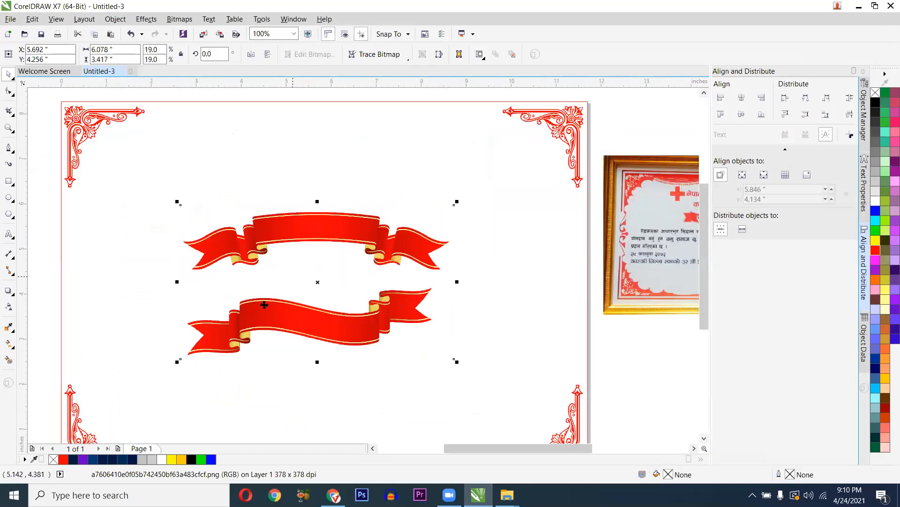
- Adjust the ribbon bitmap's corner nodes to crop it, then deselect the image
key(F10)
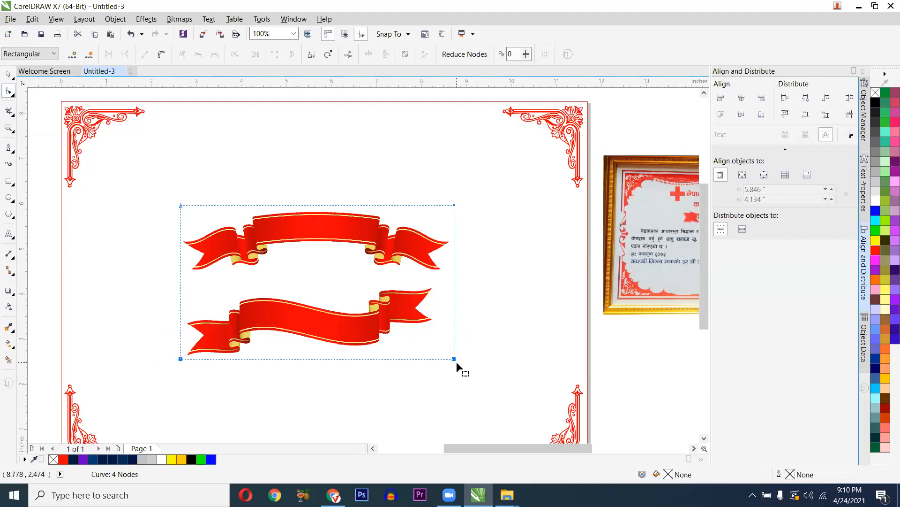
drag(454, 358, 182, 276)
key(ctrl+z)
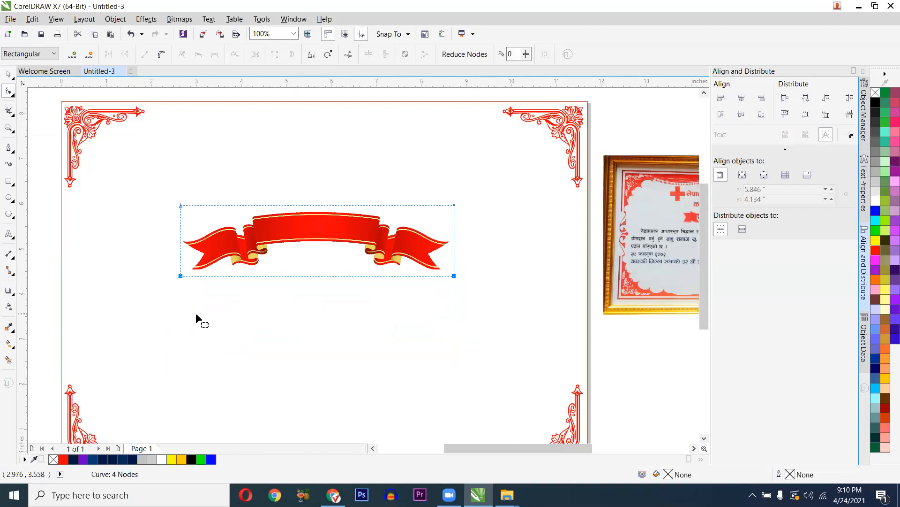
scroll(197, 319, down, 2)
key(space)
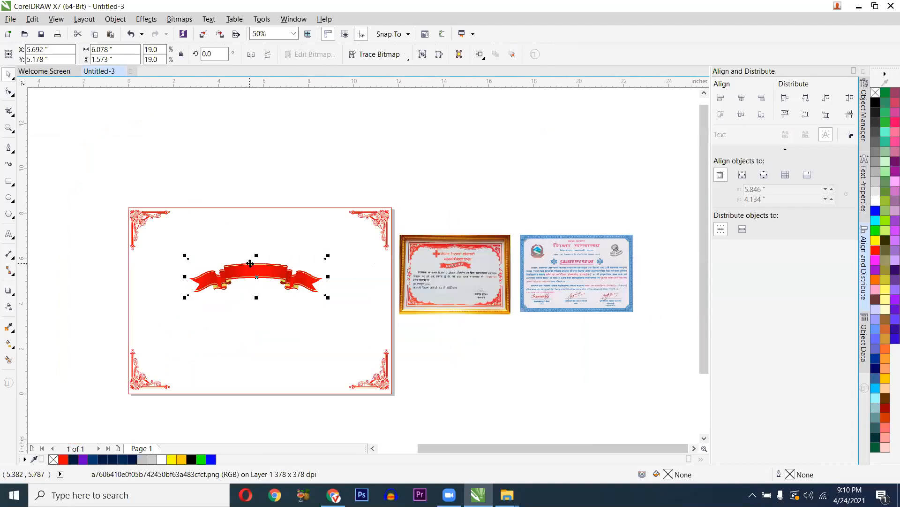
key(Escape)
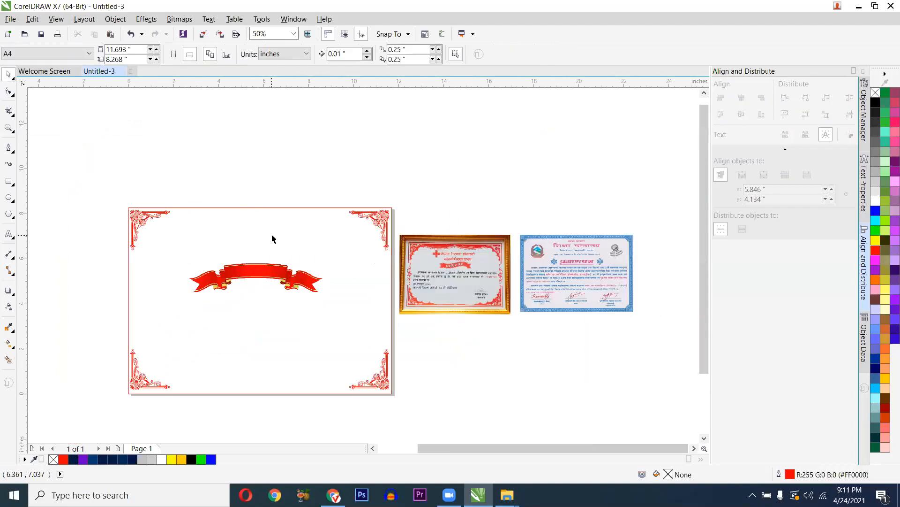
- Start a text object below the ribbon and set its font to Ganess
scroll(273, 239, up, 2)
key(F8)
click(213, 398)
text(k)
key(ctrl+a)
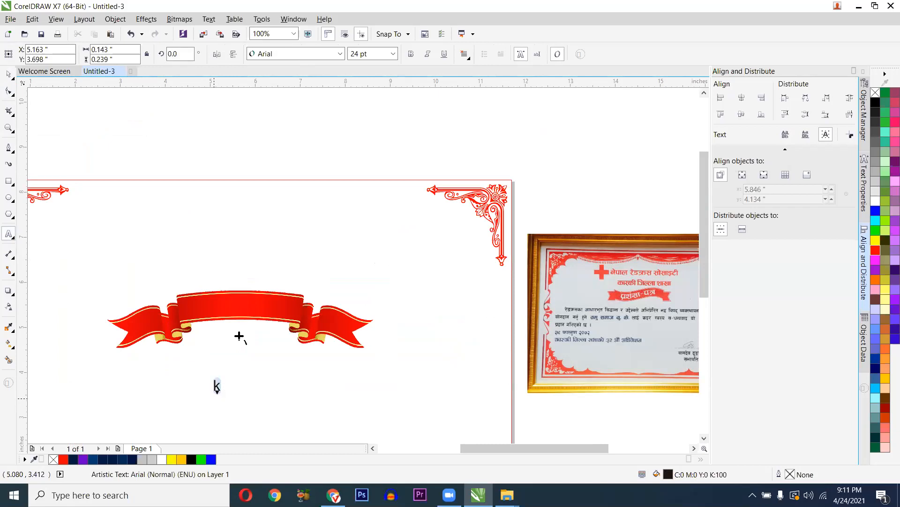
click(275, 55)
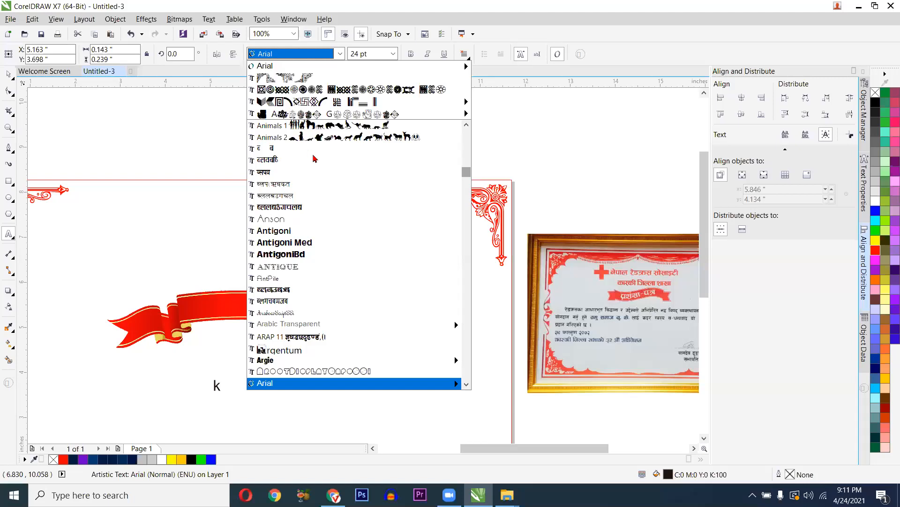
scroll(288, 218, up, 3)
text(g)
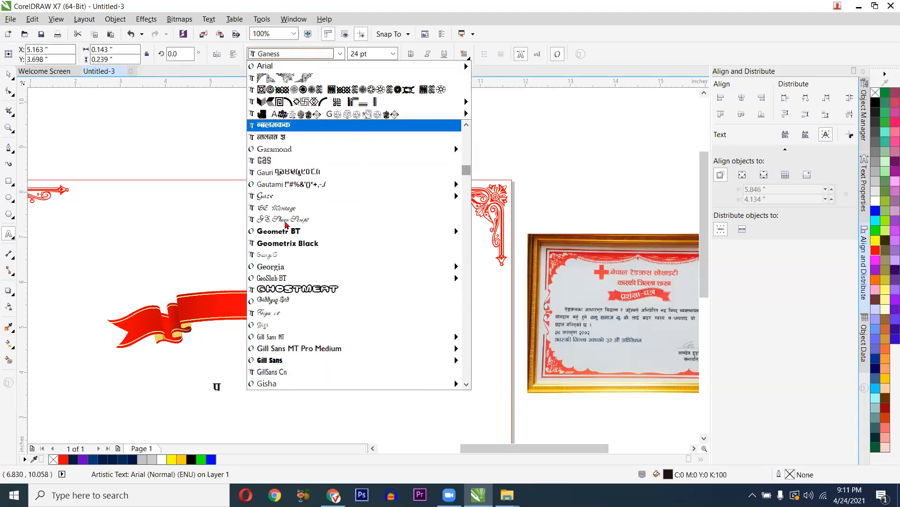
key(Return)
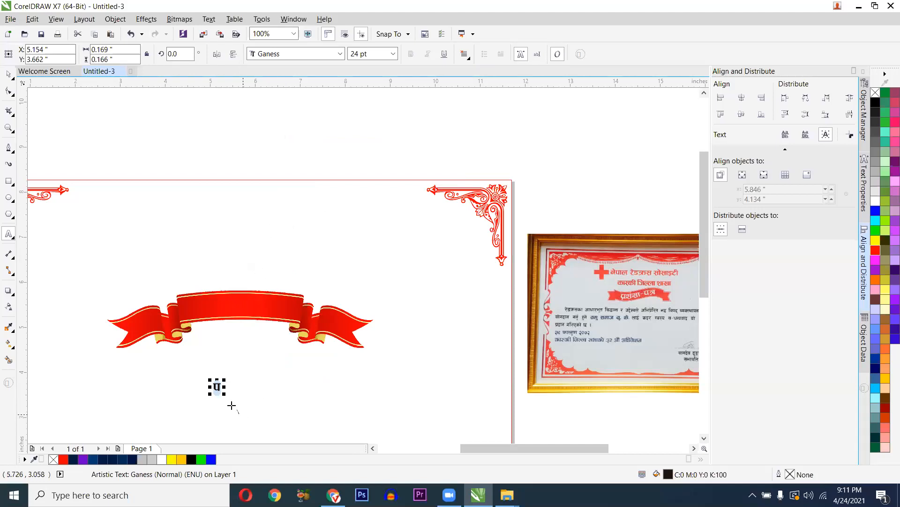
- Type the heading प्रशंसा-पत्र, correcting a mistyped character
scroll(235, 407, up, 1)
scroll(192, 378, down, 1)
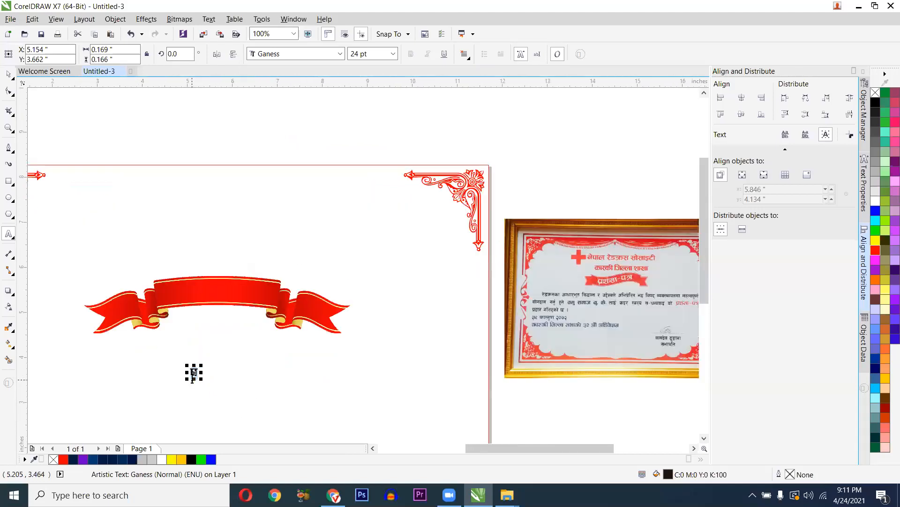
text(|zz)
key(BackSpace)
text(;f)
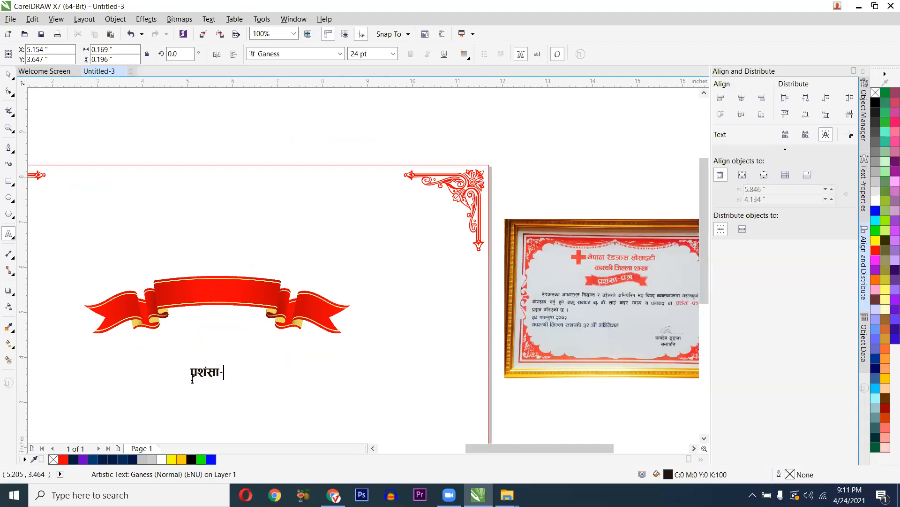
text(-kq)
- Move the प्रशंसा-पत्र heading onto the red ribbon and enlarge it to fill the banner
key(ctrl+space)
scroll(191, 385, up, 1)
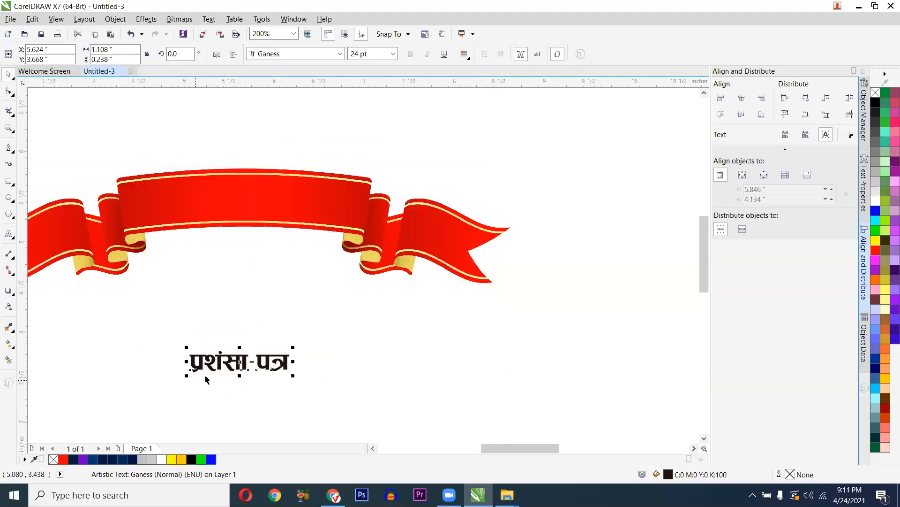
drag(224, 362, 227, 195)
drag(298, 213, 341, 226)
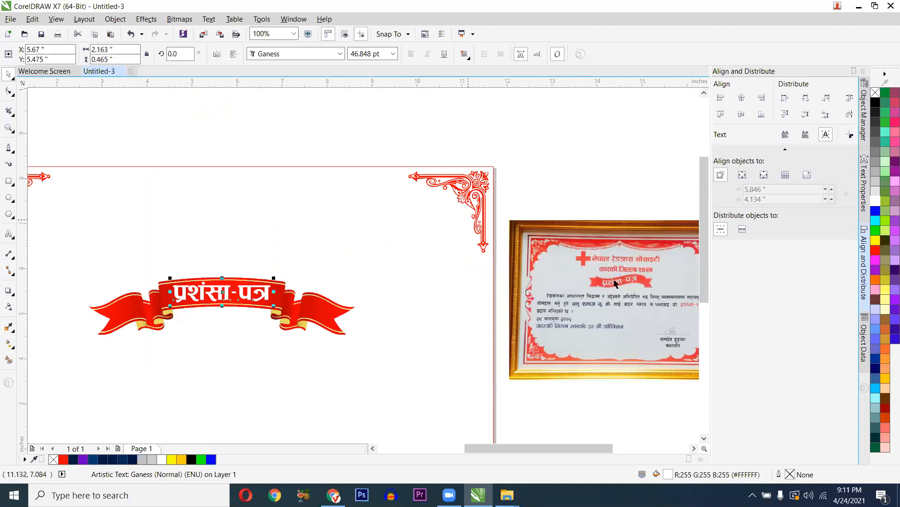
scroll(566, 289, down, 1)
click(8, 234)
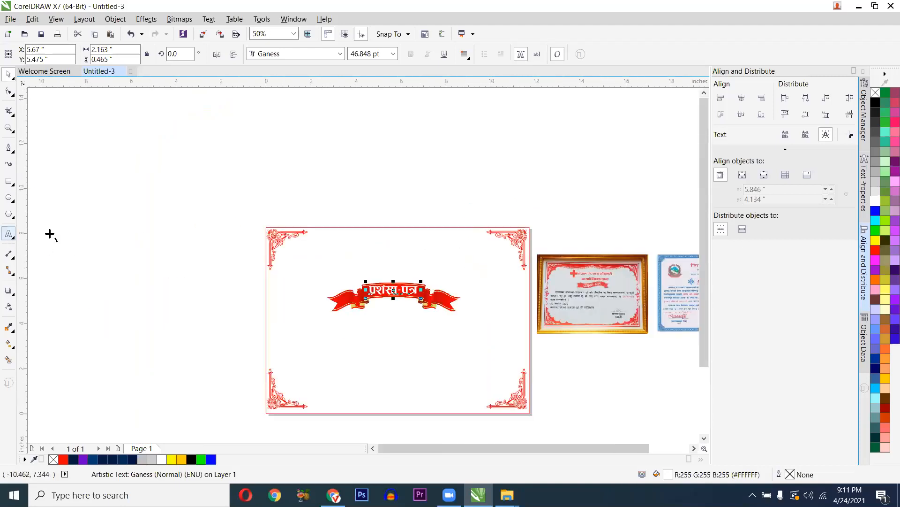
scroll(365, 234, up, 1)
click(365, 233)
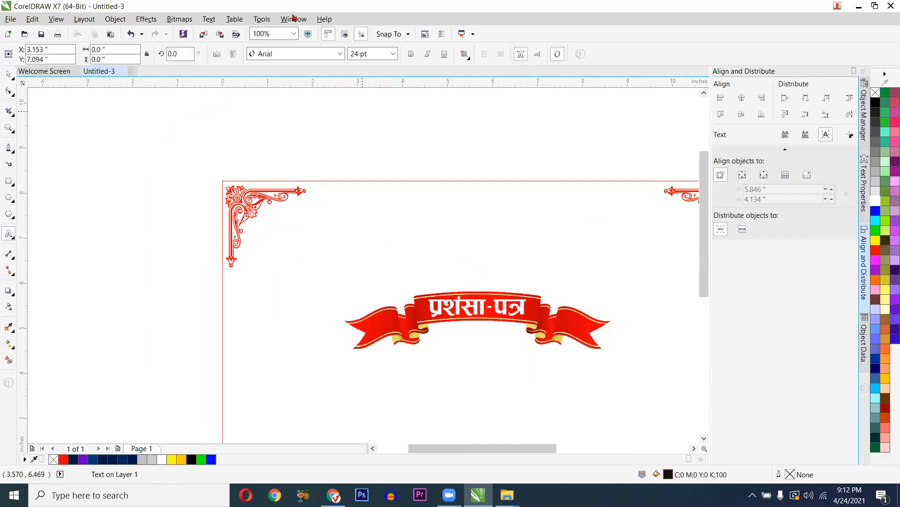
- Type नेपाल रेडक्रस सोसाइटी in Ganess above the ribbon, fixing रेडक्र to रेडक्रस
click(306, 52)
click(273, 78)
text(नेपाल रेड)
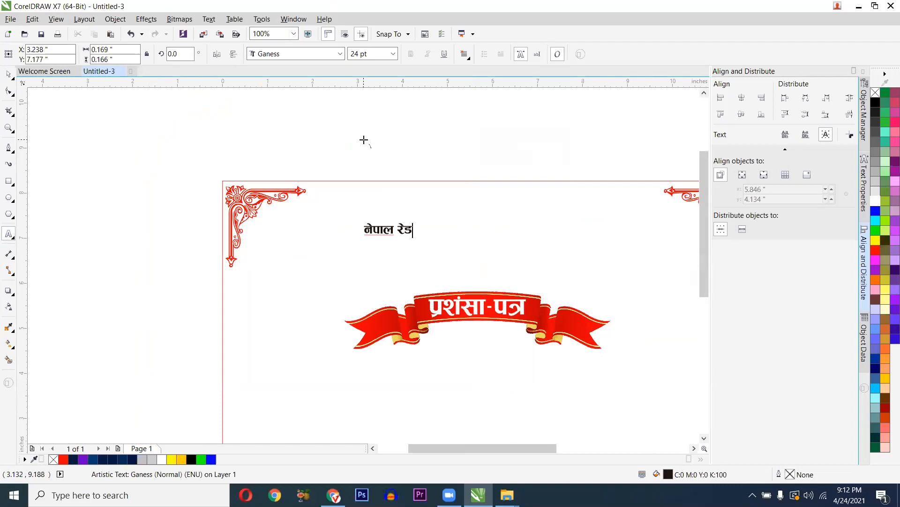
text(क्र सोसा)
text(इ)
text(टी)
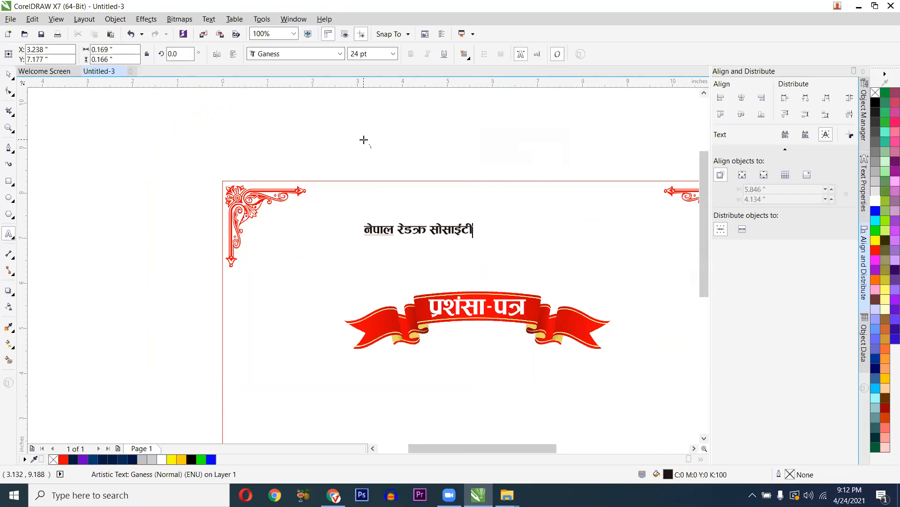
click(424, 241)
click(423, 240)
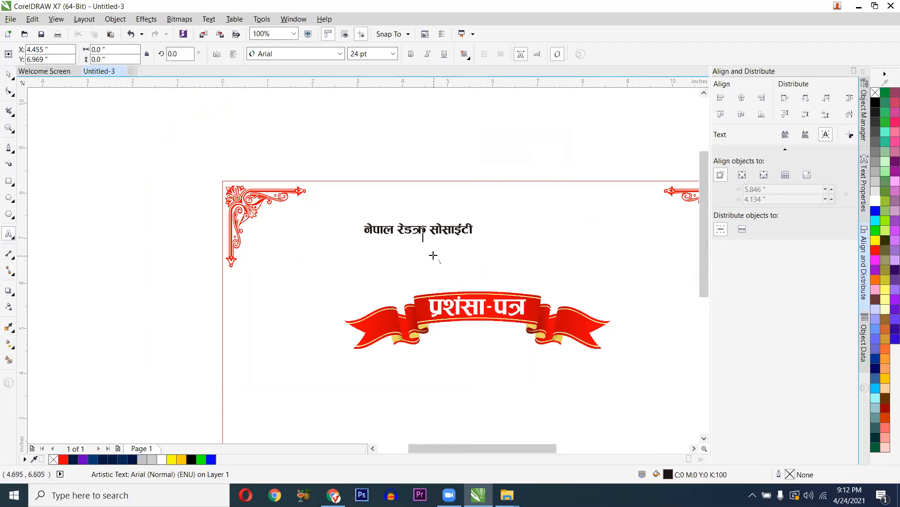
click(425, 232)
text(स)
key(ctrl+a)
key(ctrl+space)
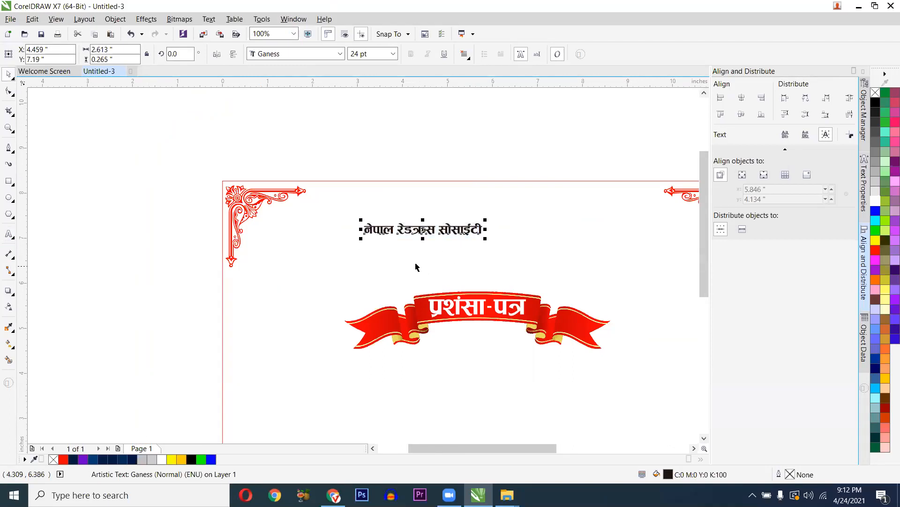
- Enlarge the title to about 56 pt and centre it along the top of the page
scroll(416, 267, down, 2)
scroll(587, 263, up, 2)
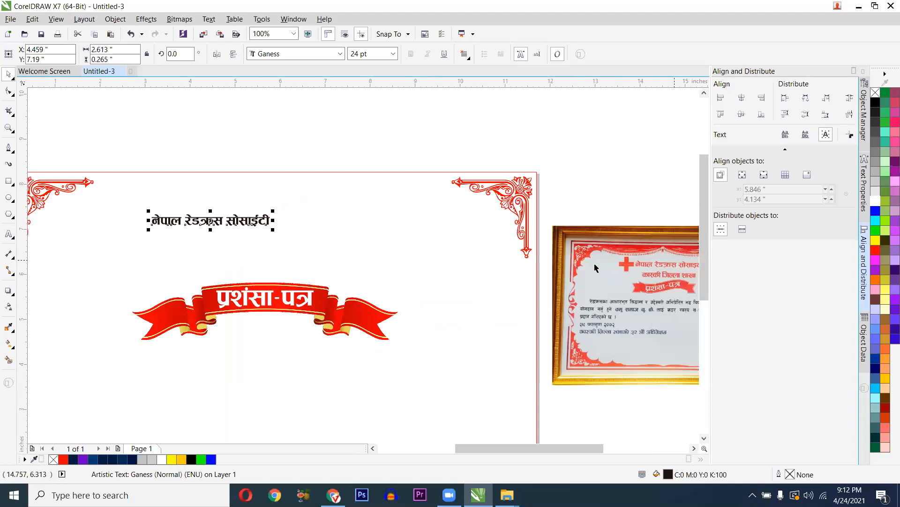
scroll(492, 269, down, 1)
scroll(564, 279, up, 1)
scroll(579, 258, up, 1)
scroll(464, 262, down, 2)
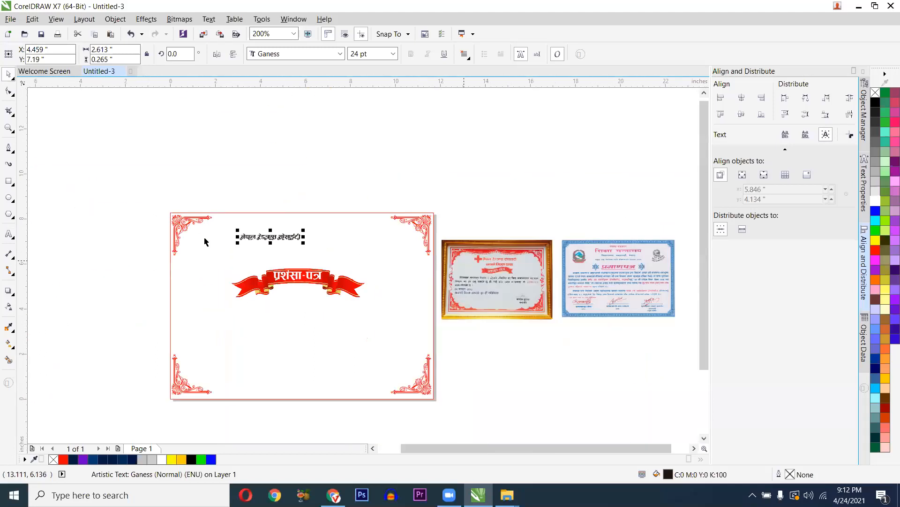
scroll(280, 237, up, 1)
drag(366, 253, 488, 287)
drag(404, 248, 435, 240)
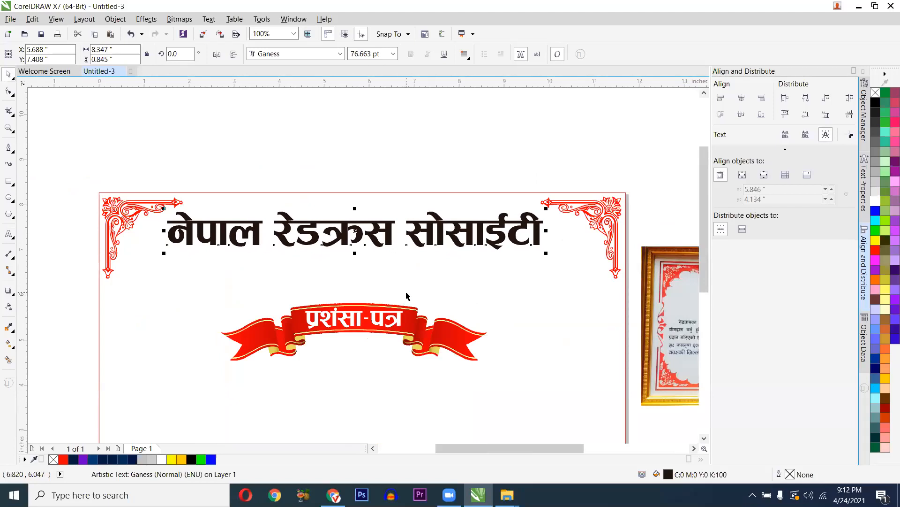
- Pan and zoom to bring the whole certificate page back into view
scroll(380, 279, down, 1)
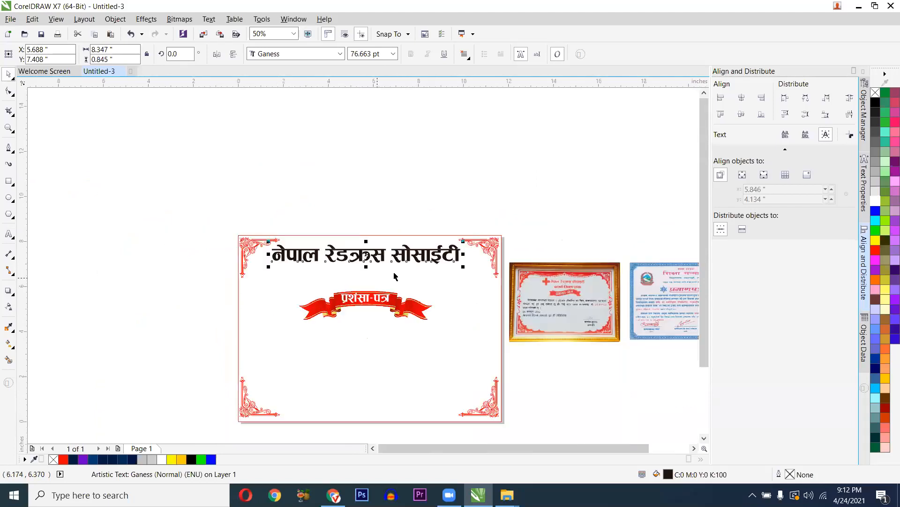
scroll(570, 281, up, 2)
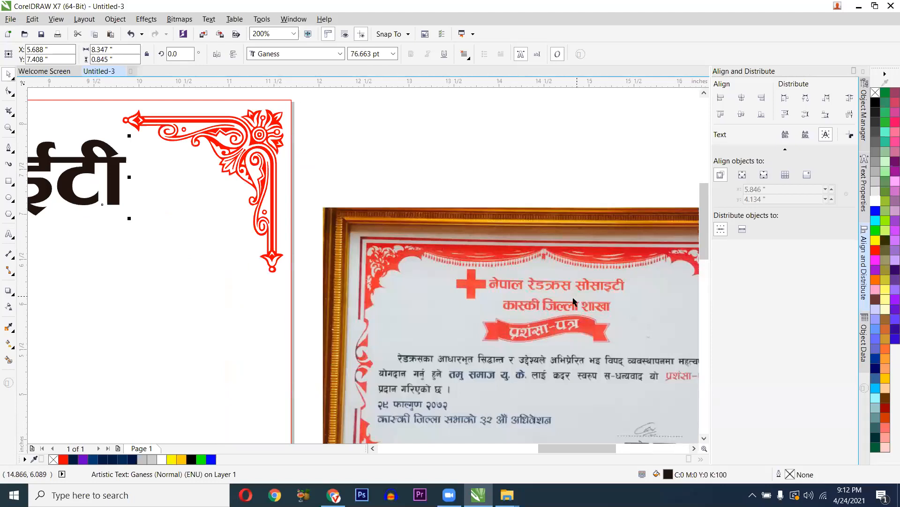
scroll(573, 302, down, 1)
scroll(323, 291, down, 1)
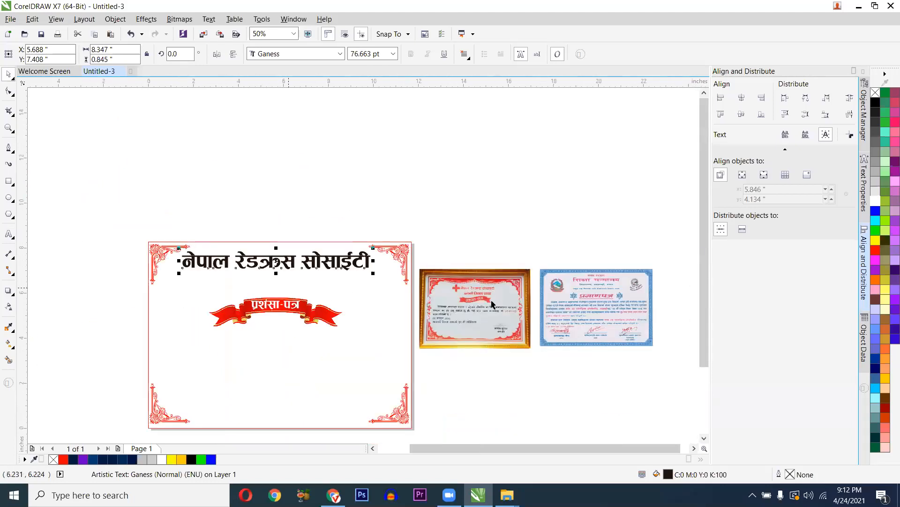
scroll(496, 301, up, 2)
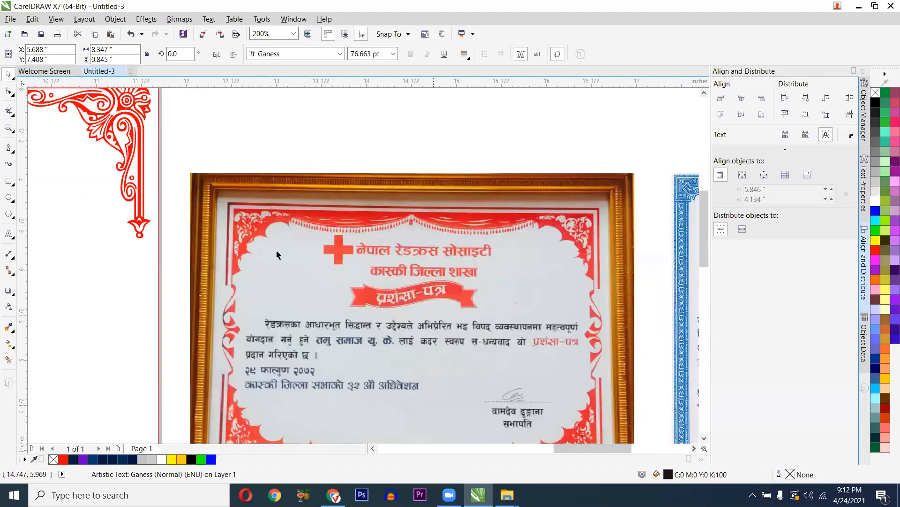
scroll(277, 255, down, 3)
scroll(89, 243, up, 1)
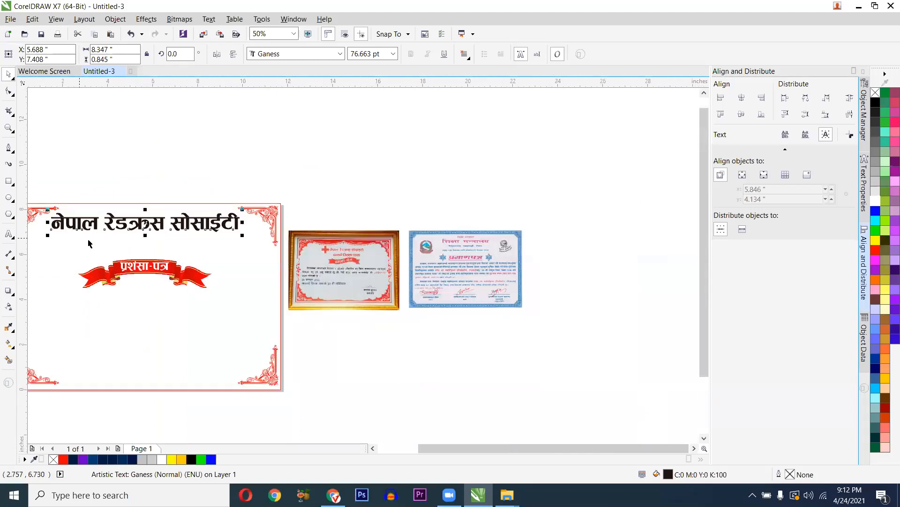
scroll(257, 230, left, 3)
click(8, 233)
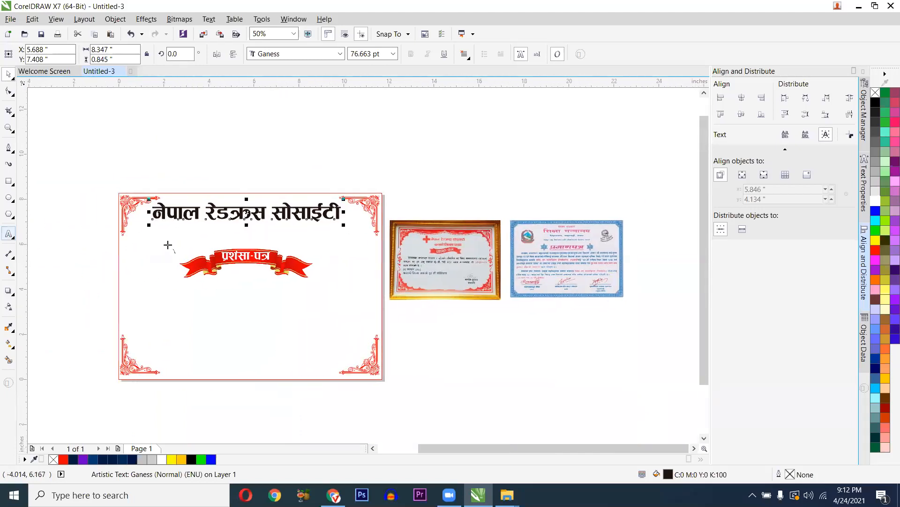
key(ctrl+space)
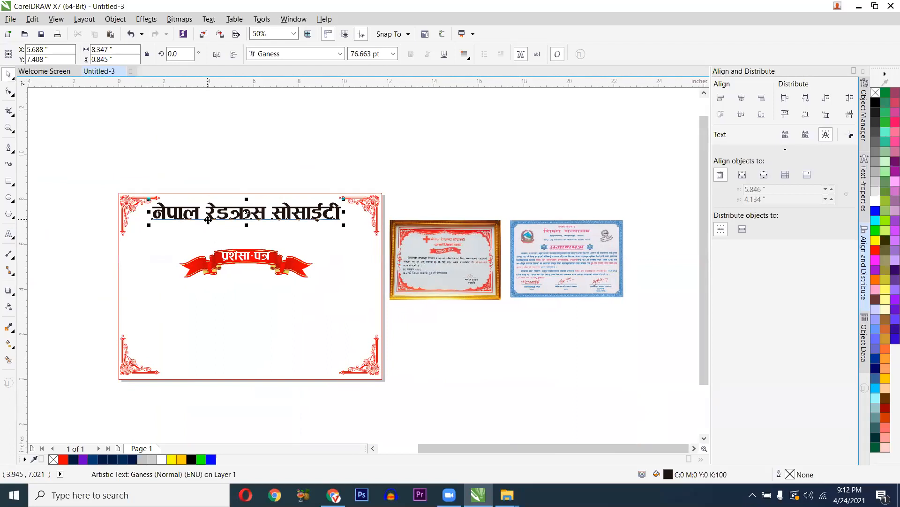
scroll(298, 236, up, 1)
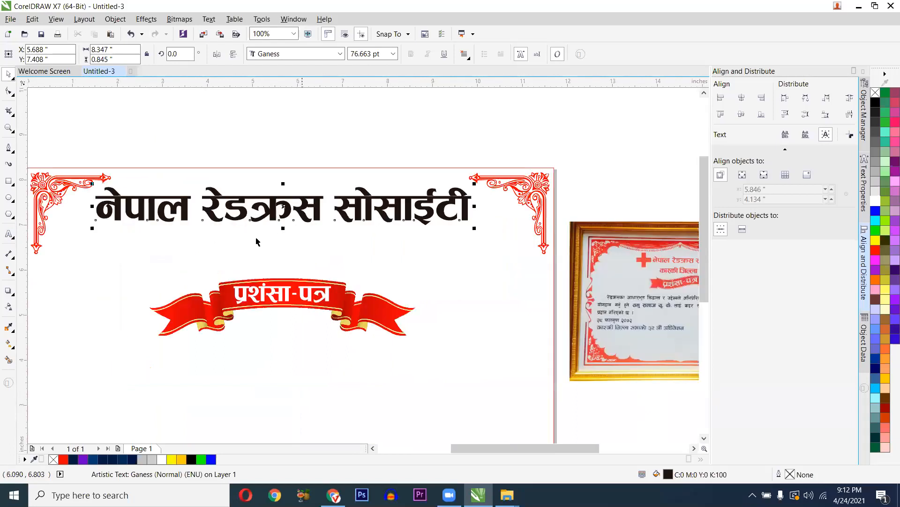
scroll(201, 236, down, 1)
drag(213, 233, 293, 236)
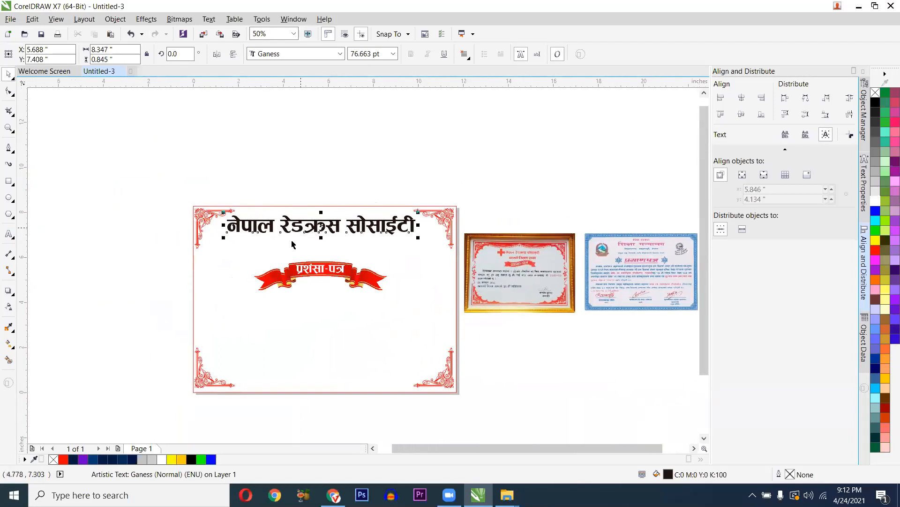
- Select the नेपाल रेडक्रस सोसाइटी main heading with the Pick tool
scroll(310, 231, up, 1)
click(8, 233)
click(271, 274)
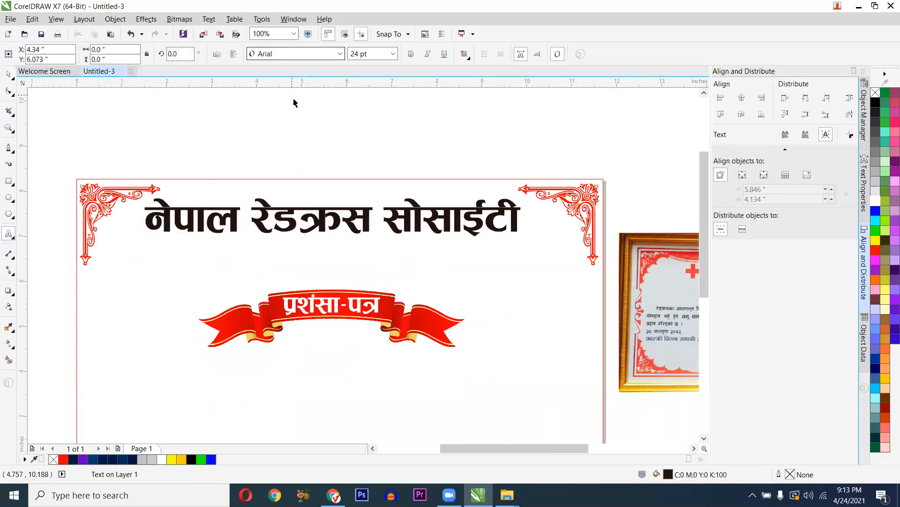
key(ctrl+space)
click(286, 212)
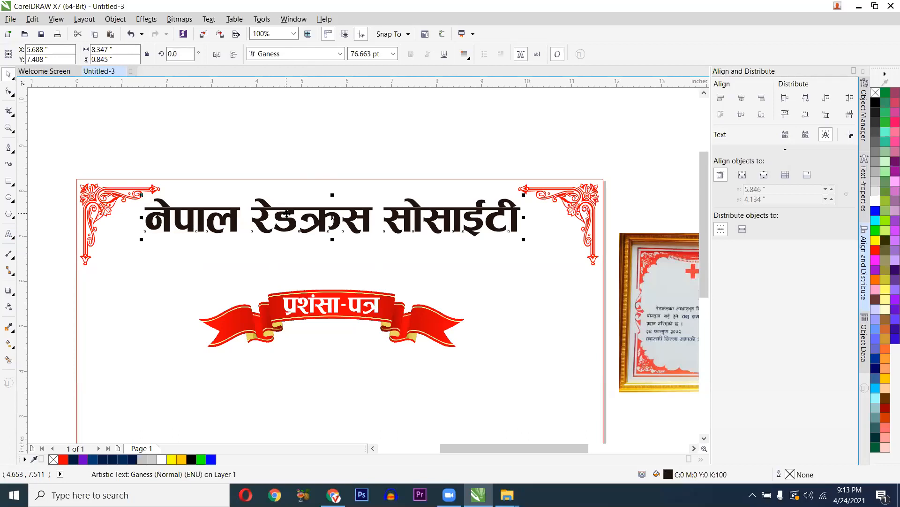
- Duplicate the main heading below itself and shrink the copy to about 53 pt
drag(285, 237, 286, 263)
right_click(286, 262)
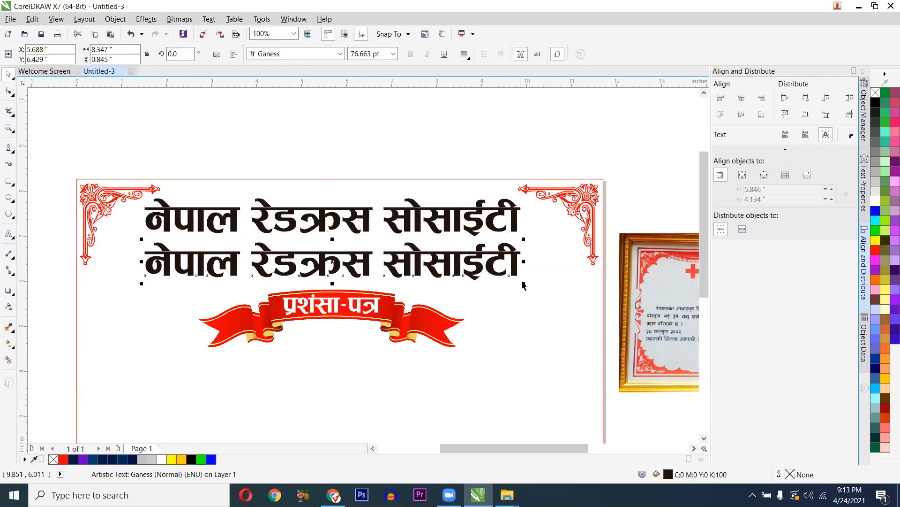
drag(525, 285, 421, 291)
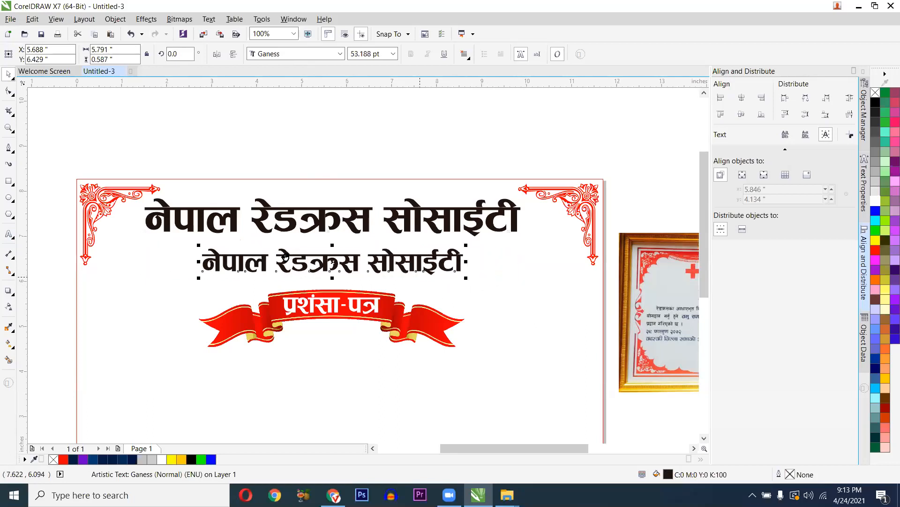
scroll(287, 257, right, 3)
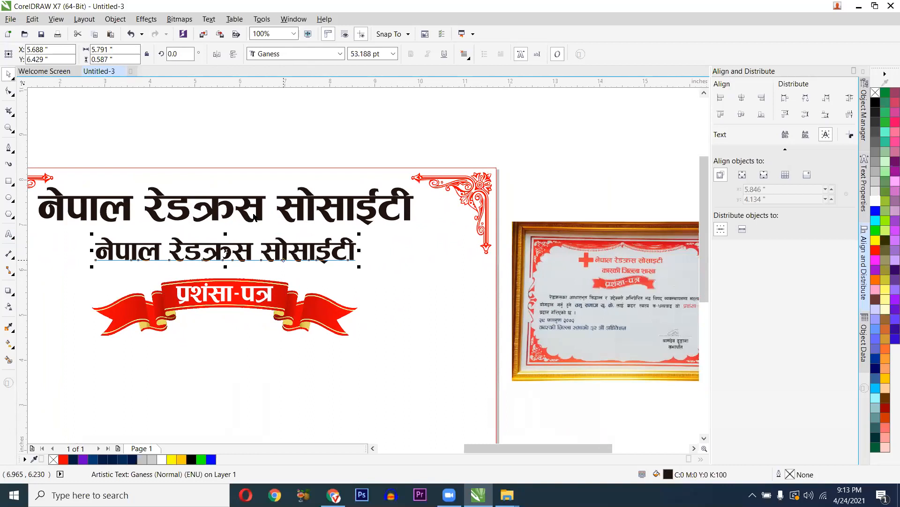
- Replace the copied heading's text with कास्की जिल्ला शाखा
key(F8)
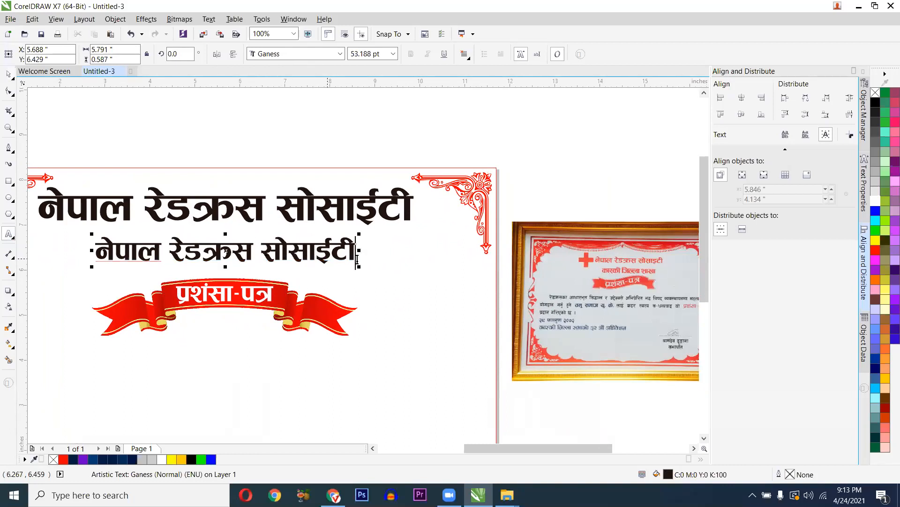
drag(357, 260, 96, 256)
text(का)
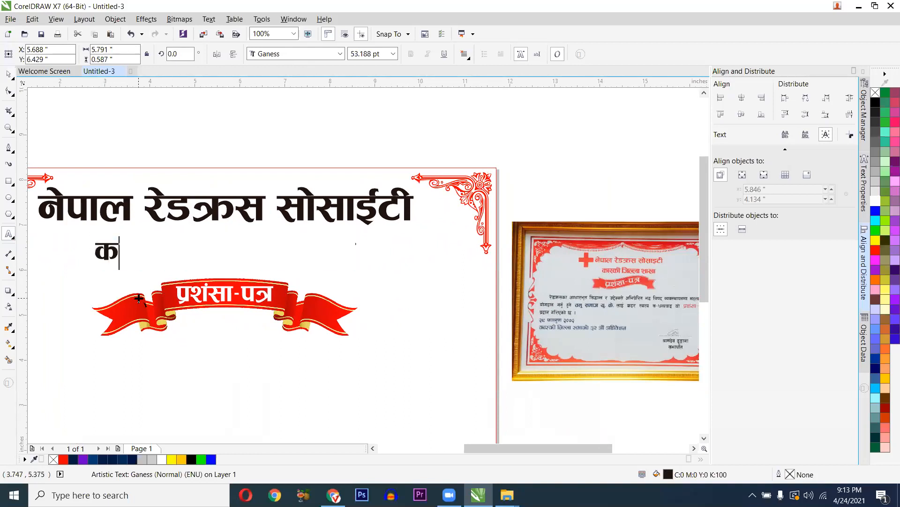
text(स्की )
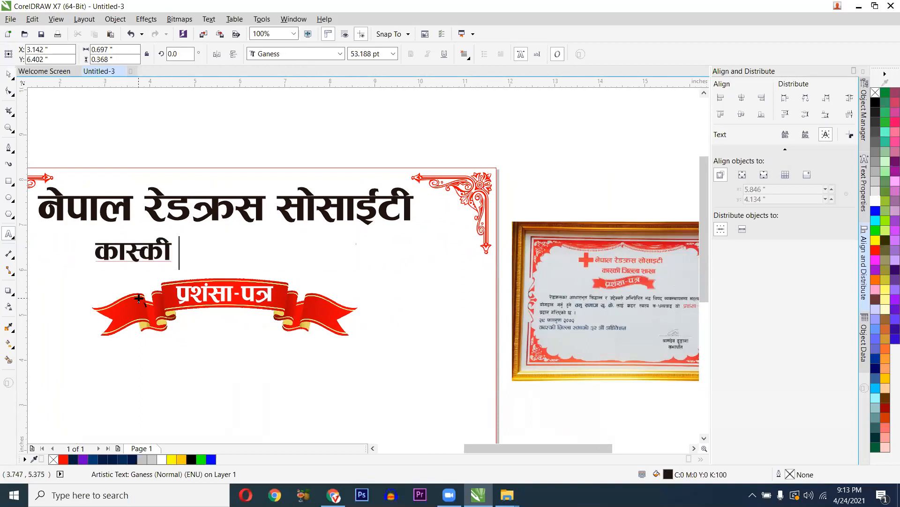
text(जिल्ला शाखा)
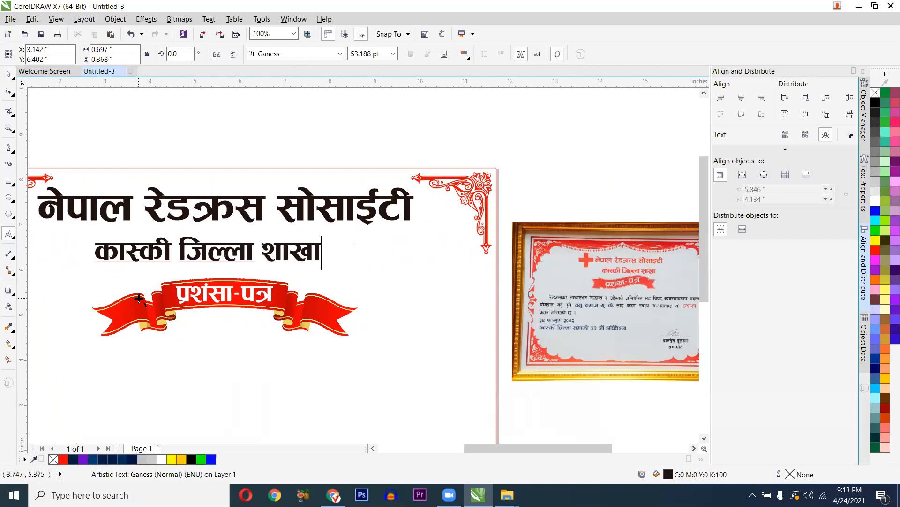
key(ctrl+a)
key(ctrl+space)
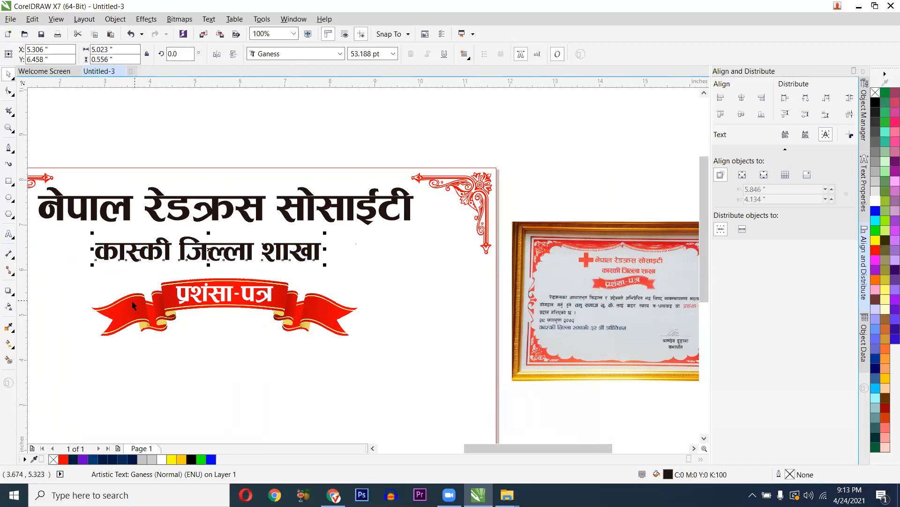
- Shrink the subheading to about 45 pt, tuck it under the title, and colour both headings red
drag(92, 264, 103, 264)
drag(162, 251, 164, 238)
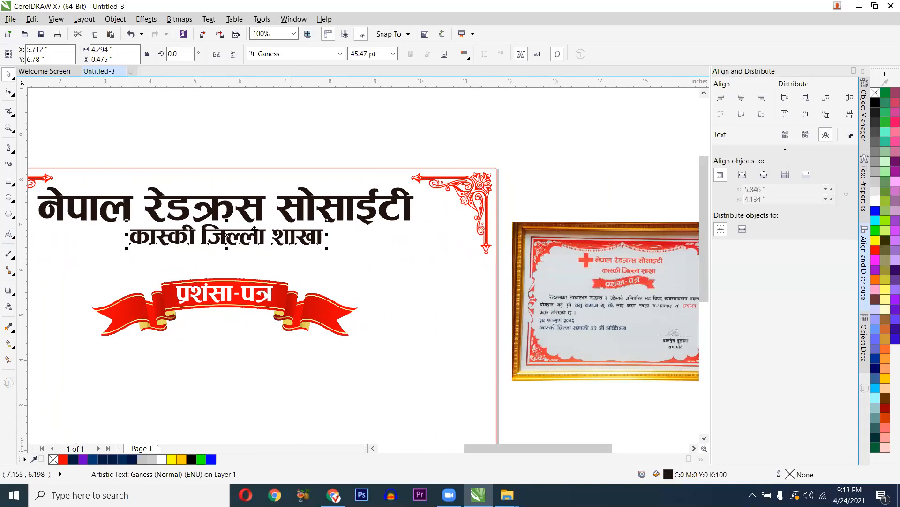
shift+click(249, 210)
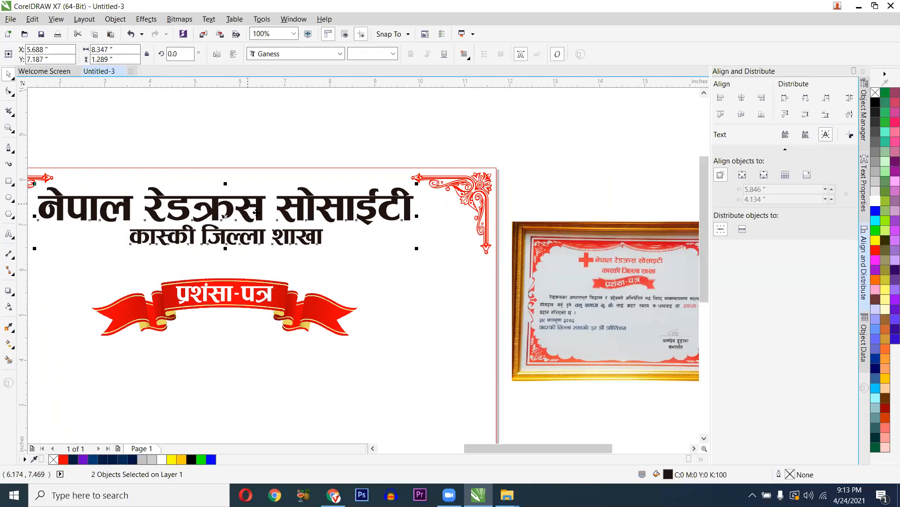
click(874, 250)
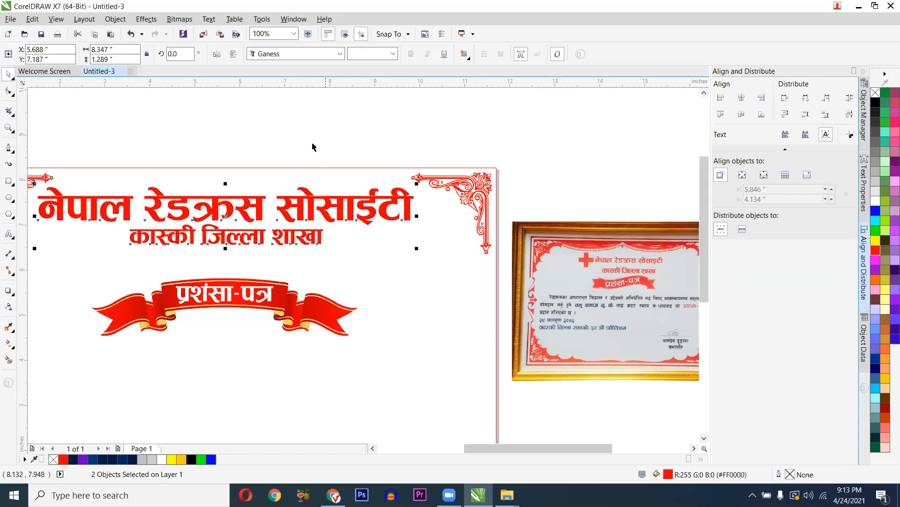
click(347, 157)
- Select the ribbon and its label together, move them up about half an inch, then deselect
scroll(300, 212, down, 2)
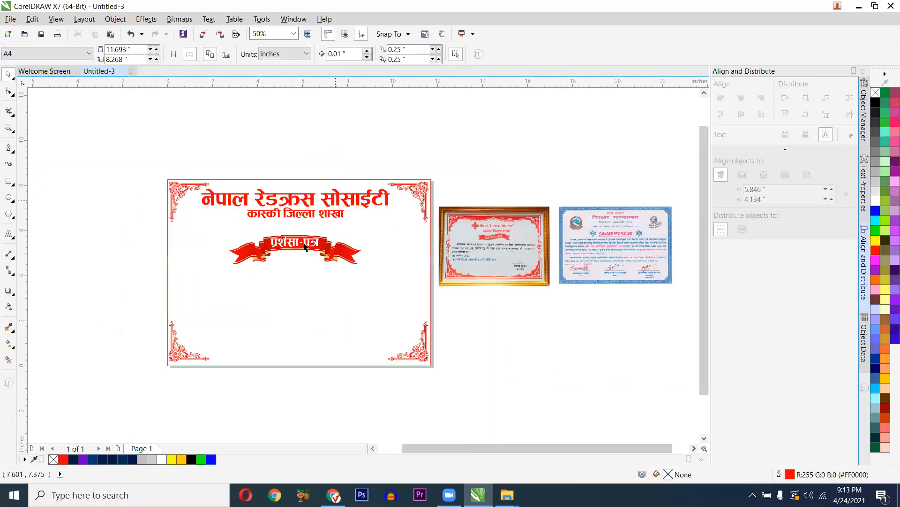
scroll(304, 248, up, 2)
click(287, 247)
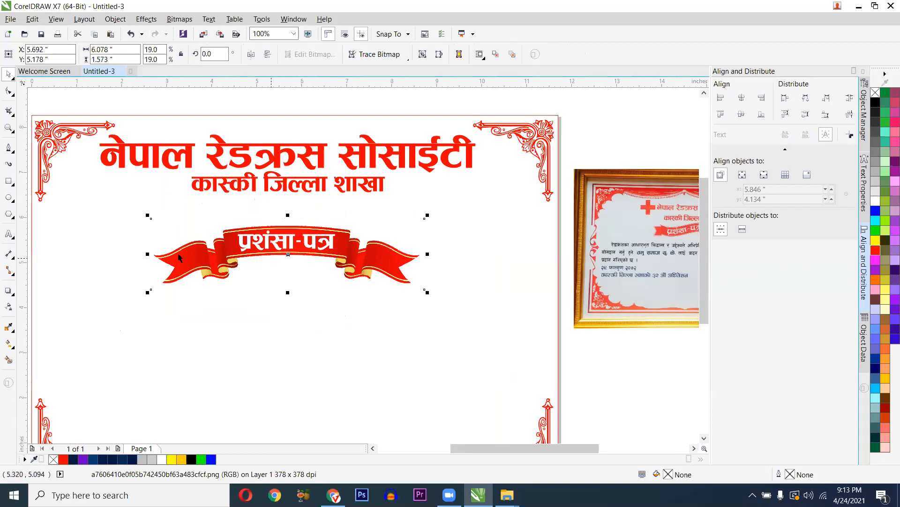
scroll(179, 257, down, 2)
drag(125, 229, 429, 287)
drag(236, 240, 237, 240)
scroll(246, 239, up, 2)
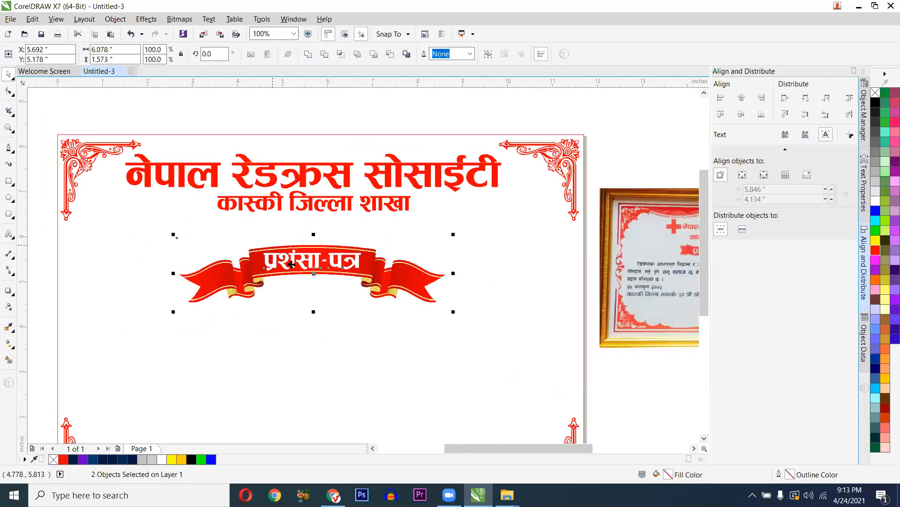
drag(291, 260, 291, 241)
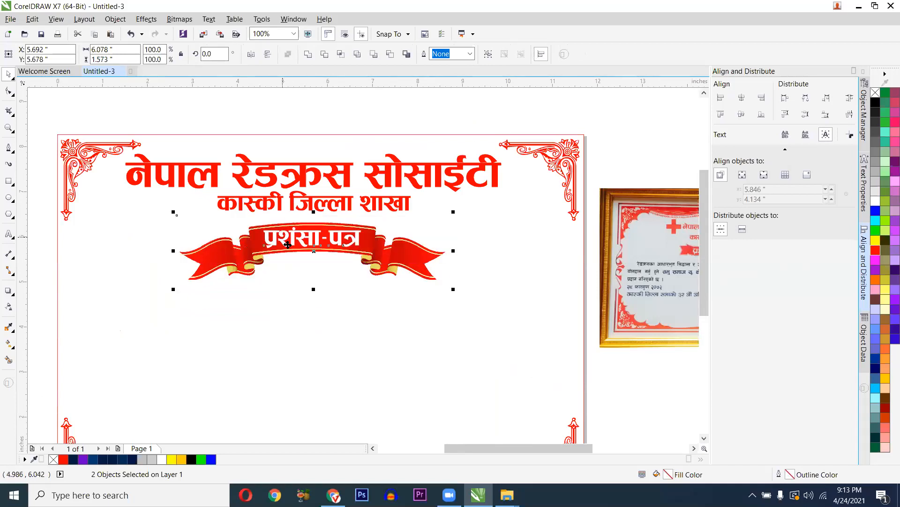
scroll(284, 239, down, 2)
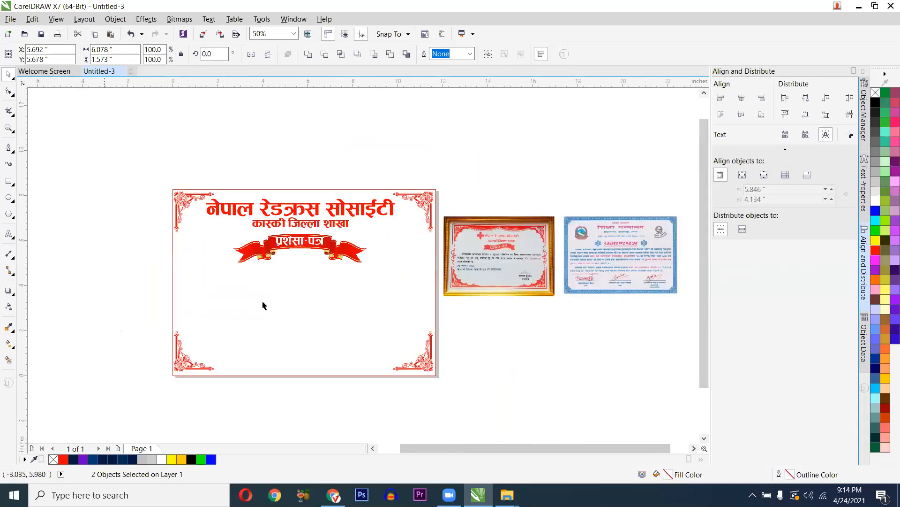
click(261, 306)
- Start a new text object on the page below the ribbon title
scroll(498, 268, up, 2)
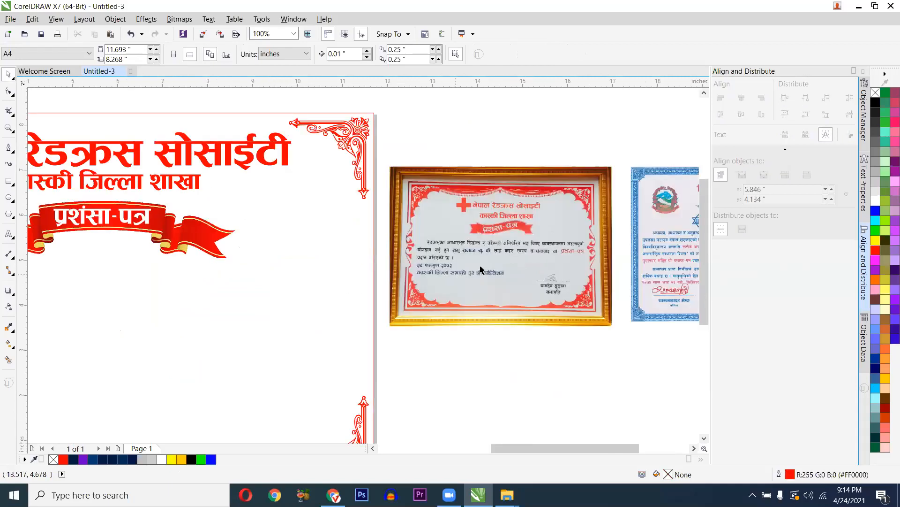
scroll(503, 252, down, 1)
click(8, 234)
click(204, 284)
click(340, 54)
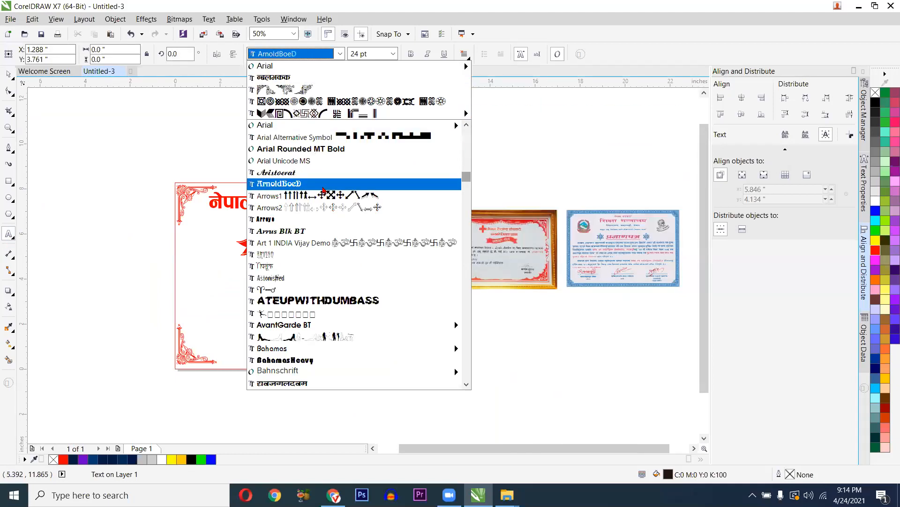
- Choose the ARAP 002 font and place the text insertion point below the ribbon
scroll(323, 190, up, 1)
scroll(322, 190, down, 2)
scroll(322, 187, up, 8)
scroll(323, 184, up, 15)
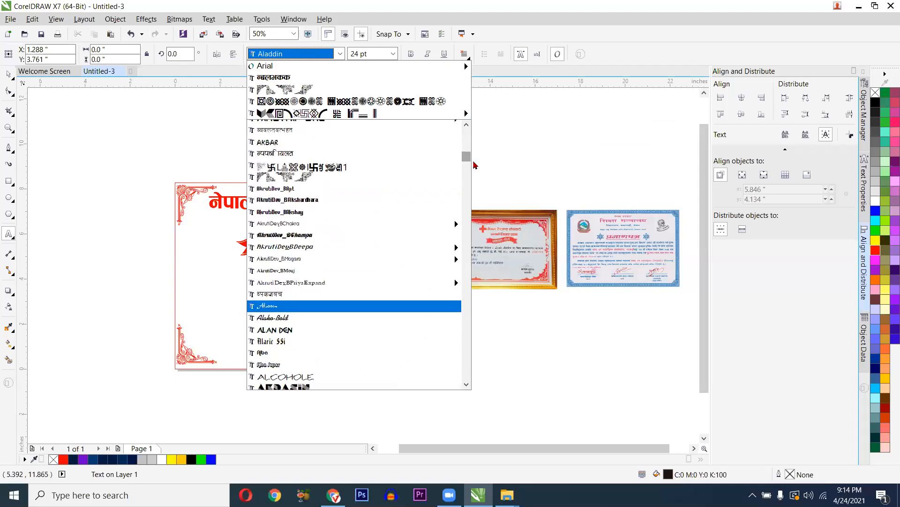
drag(466, 155, 466, 147)
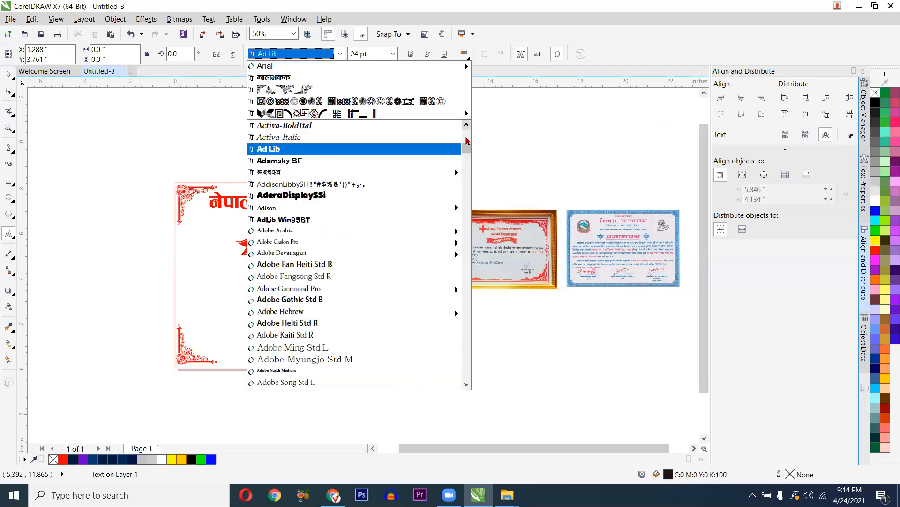
click(467, 137)
click(465, 133)
scroll(443, 147, up, 2)
scroll(375, 176, up, 6)
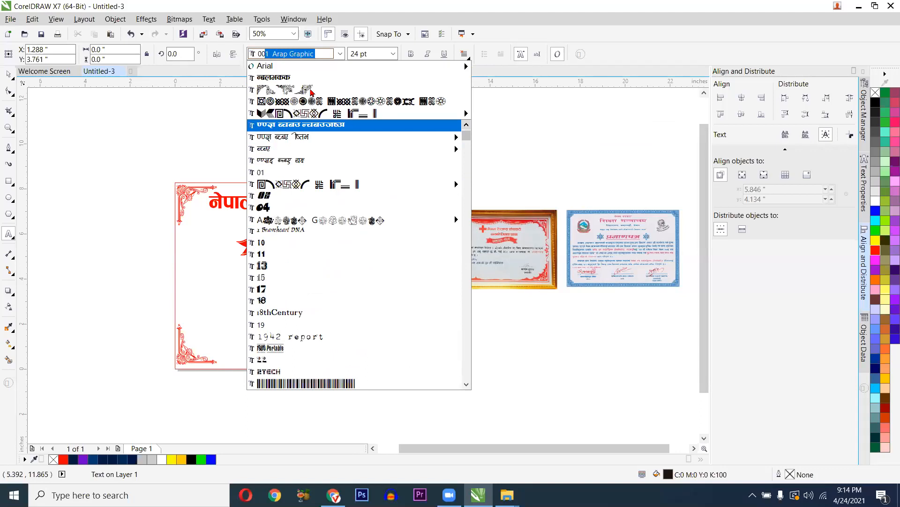
mouse_move(304, 65)
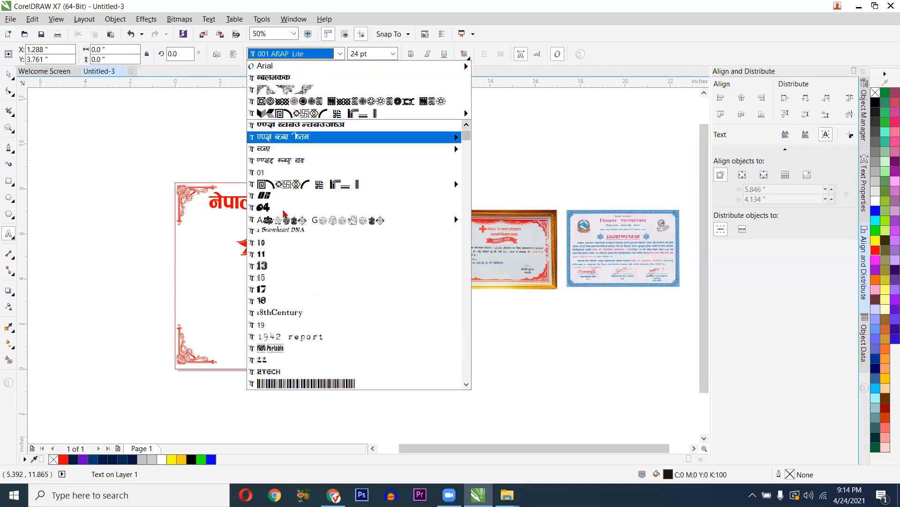
mouse_move(376, 138)
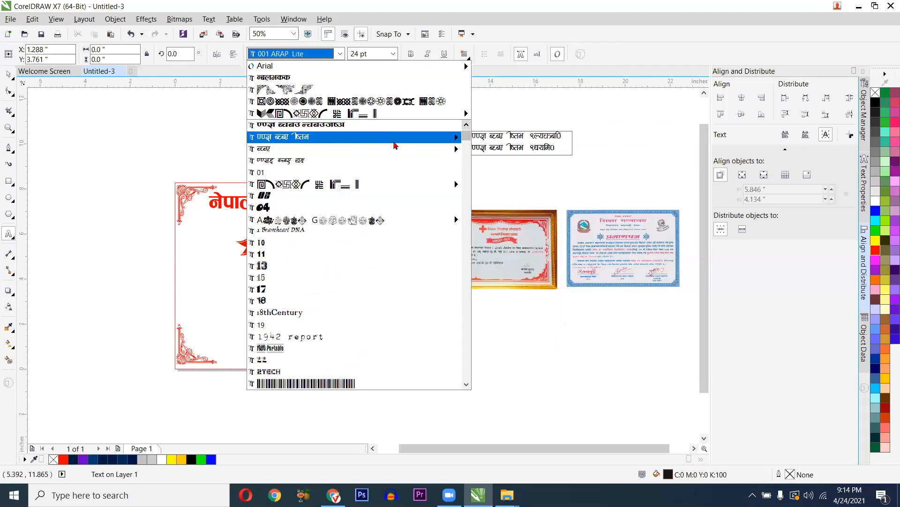
mouse_move(451, 151)
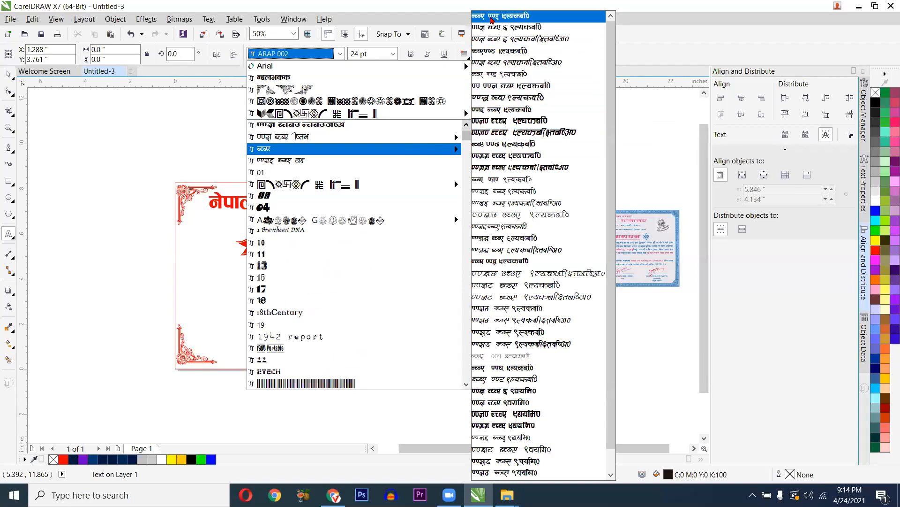
click(491, 21)
click(204, 283)
scroll(259, 313, up, 2)
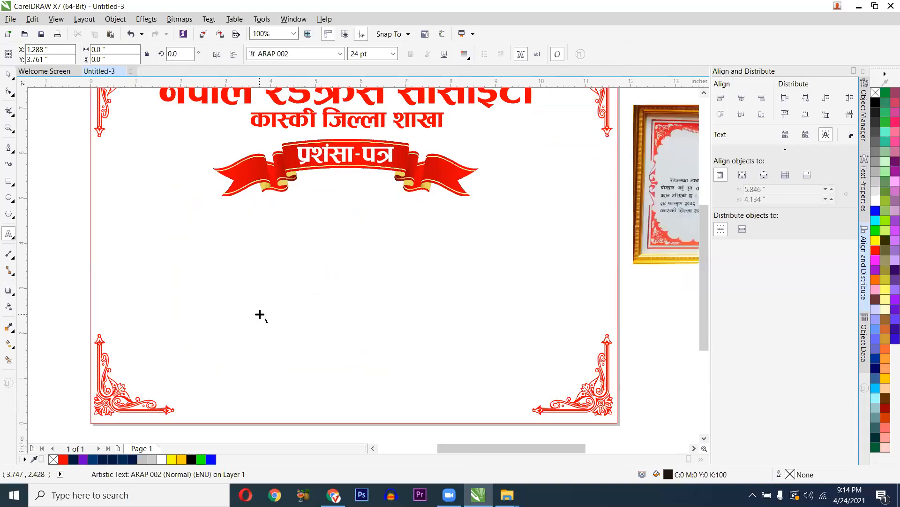
- Type 'रेडक्रस' and move it onto the reference certificate photo
text(रे)
text(डत्र)
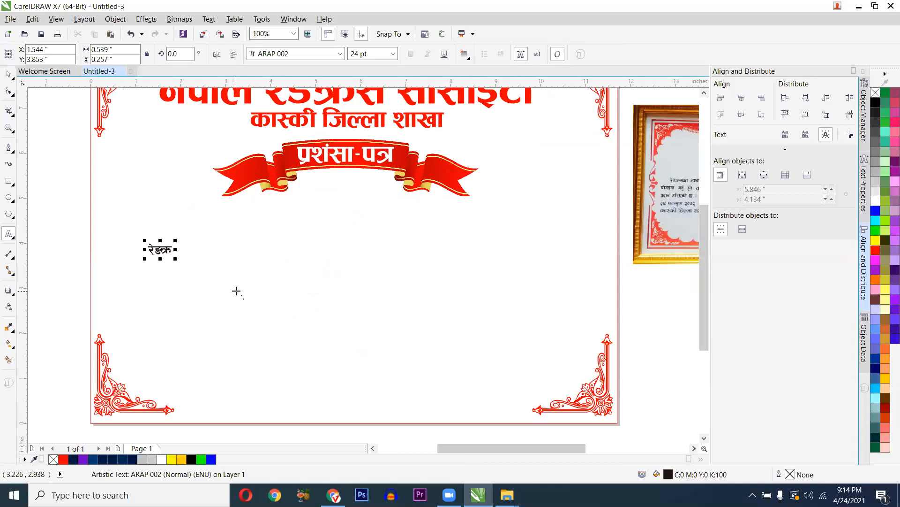
text(स)
key(ctrl+space)
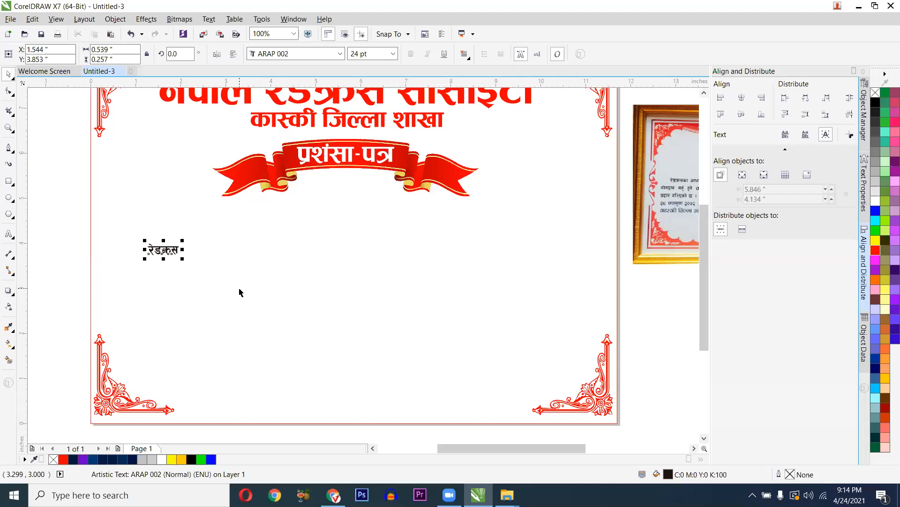
drag(262, 268, 158, 267)
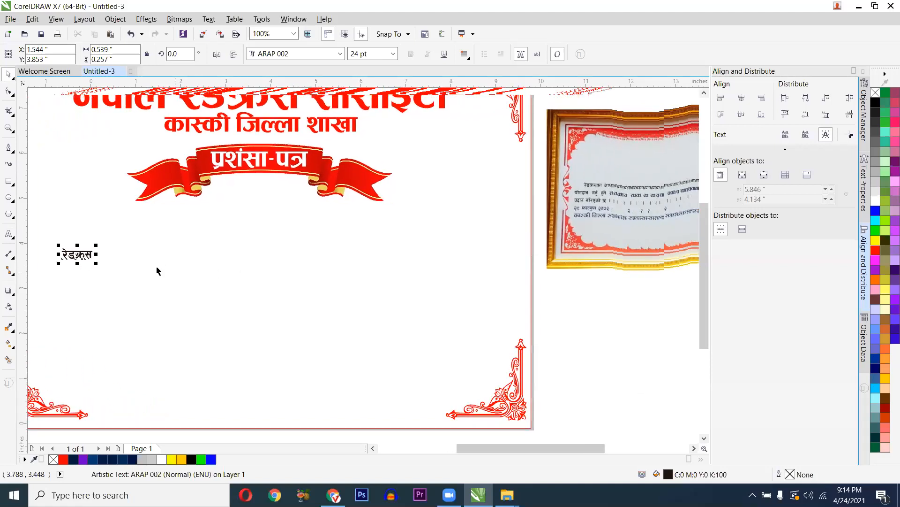
drag(540, 228, 485, 237)
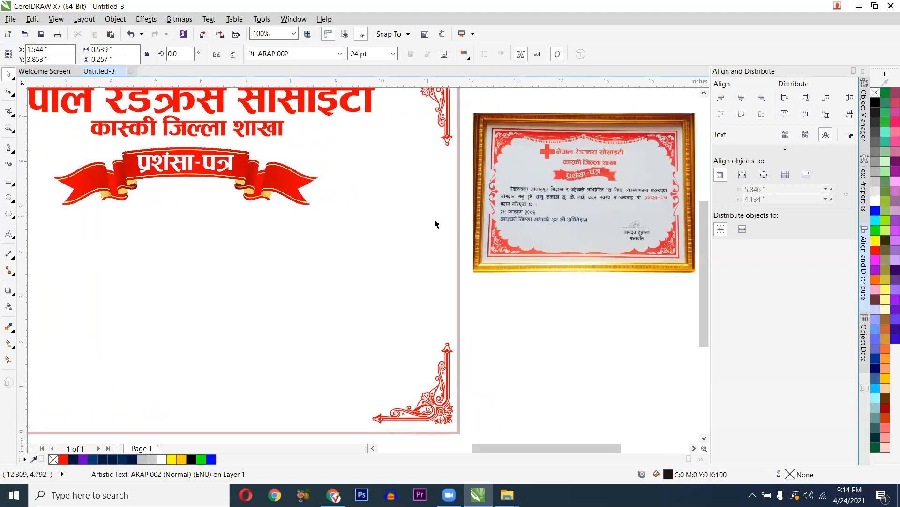
scroll(483, 218, down, 1)
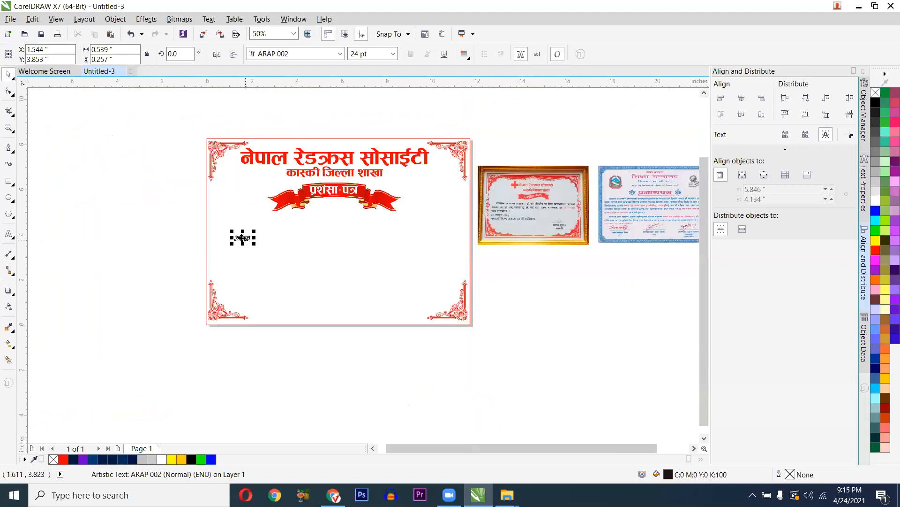
drag(243, 237, 501, 217)
scroll(534, 209, up, 2)
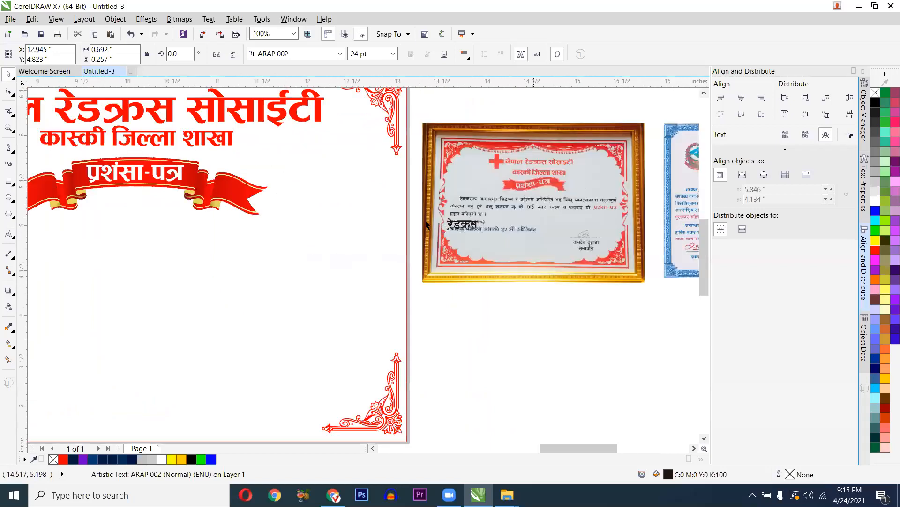
drag(448, 227, 275, 226)
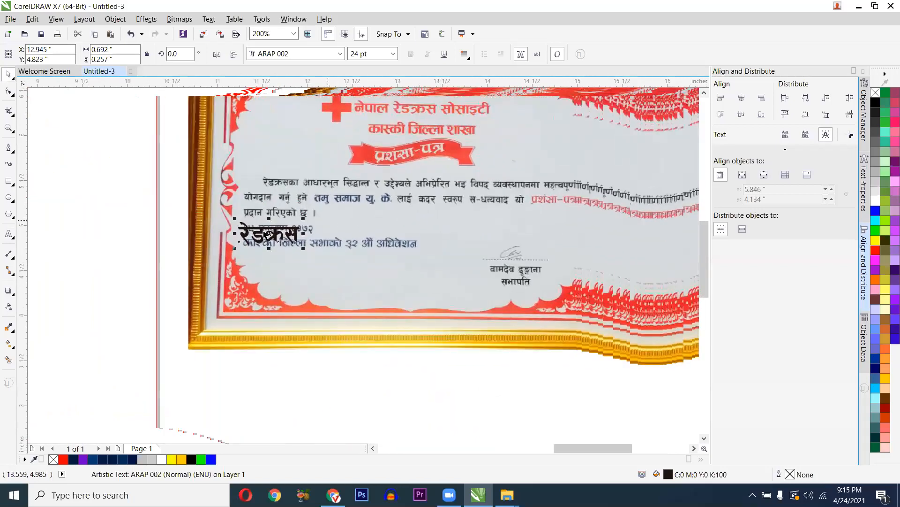
scroll(239, 241, down, 1)
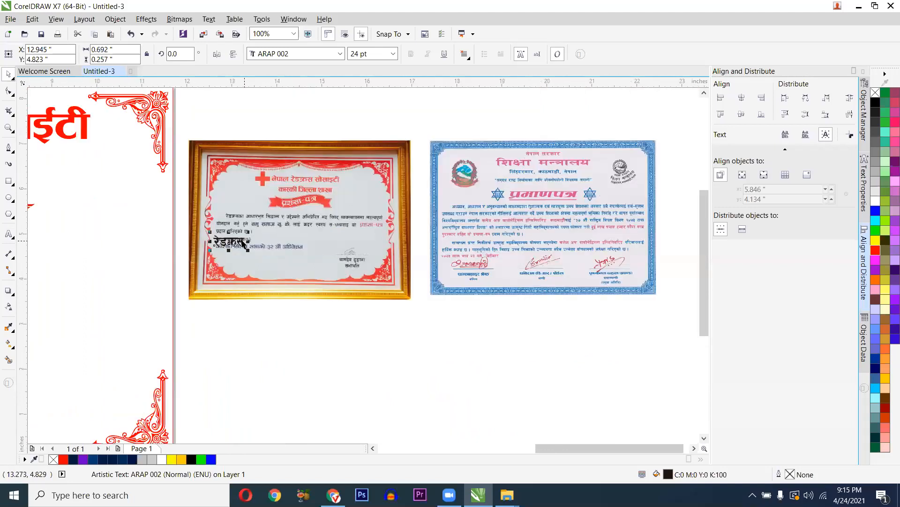
scroll(242, 241, up, 1)
- Continue the line with 'आधारभुत सिद्धान्त र उदेश्य ...' through 'विपद् व्यवस्थापन', fixing typos
key(F8)
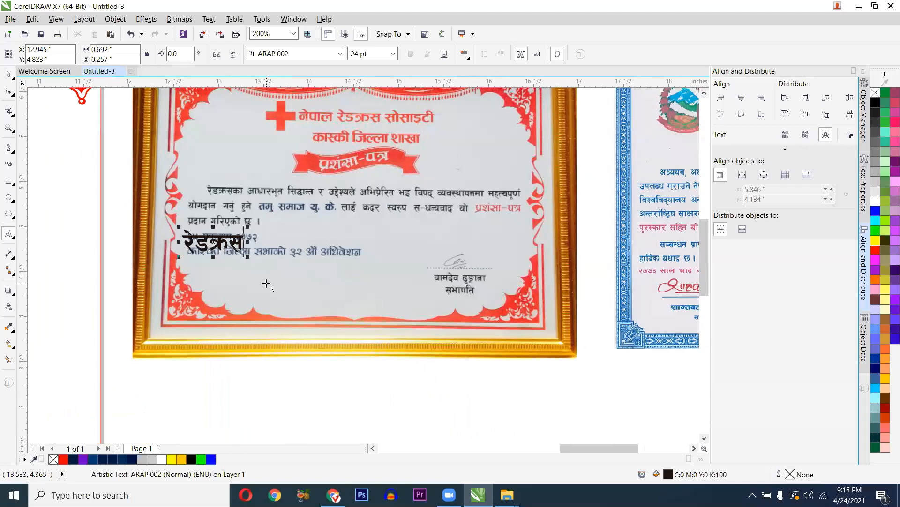
text(आधारभुत सिद)
key(BackSpace)
text(द्ध)
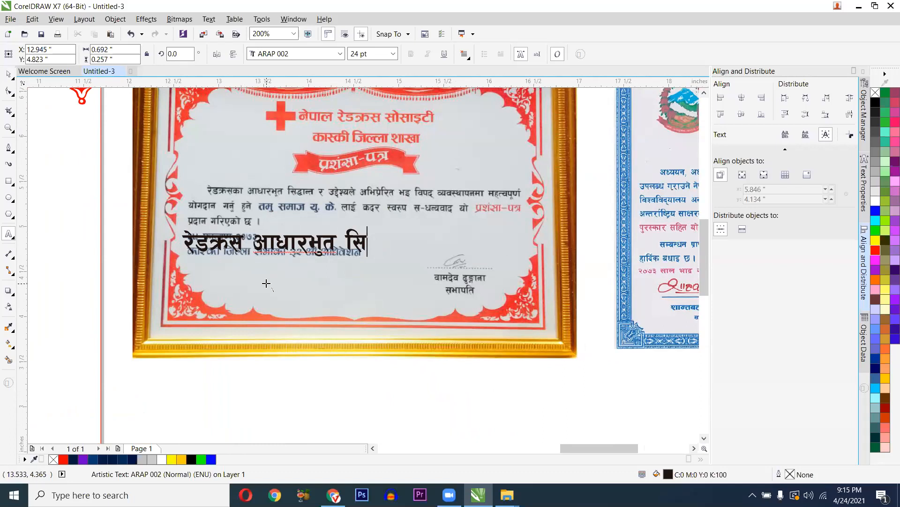
text(ान्त )
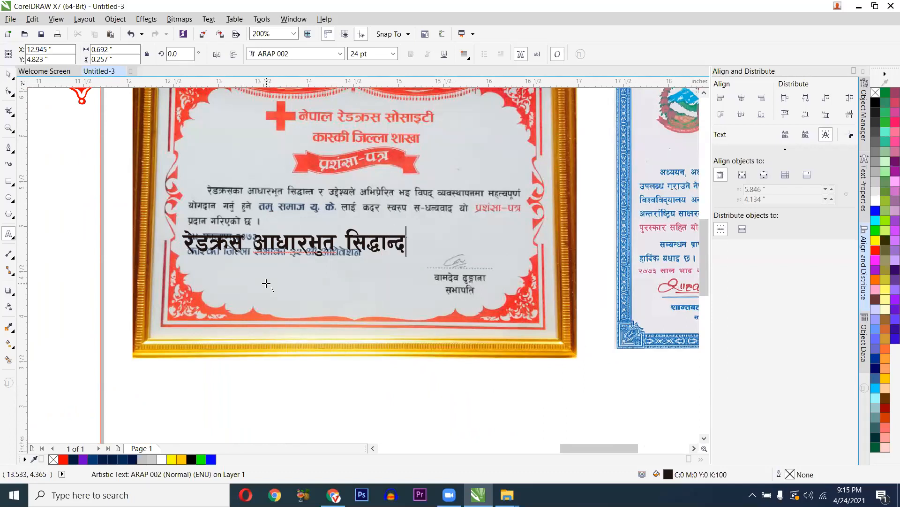
text(र उ)
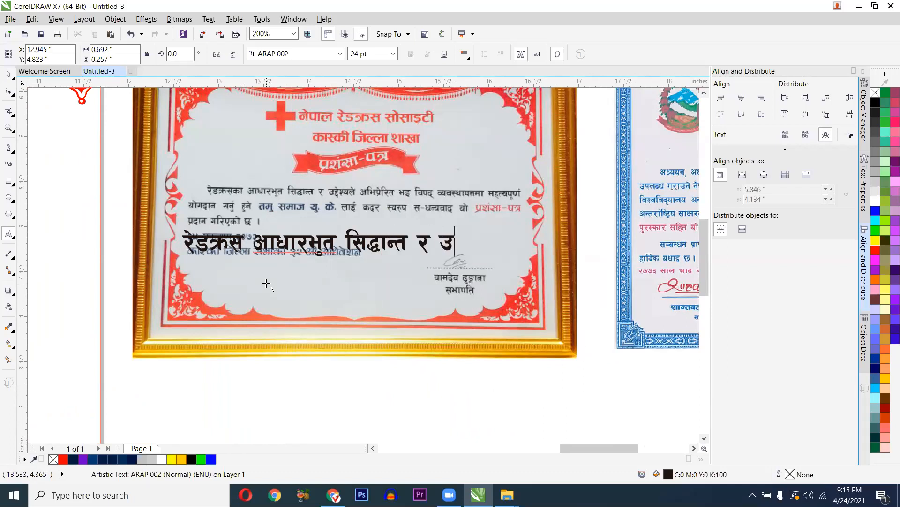
text(देश्य)
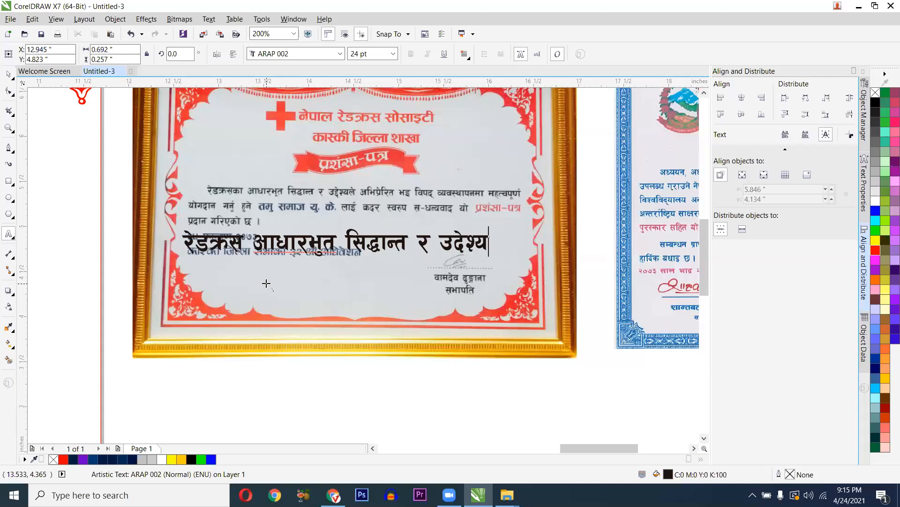
text( अभिप्रे)
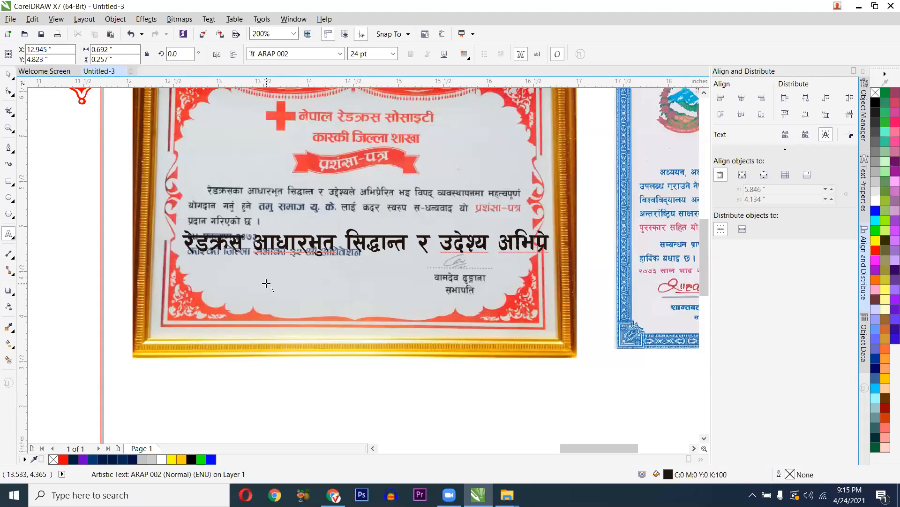
text(ि)
text(त भए)
key(BackSpace)
text(इ पि)
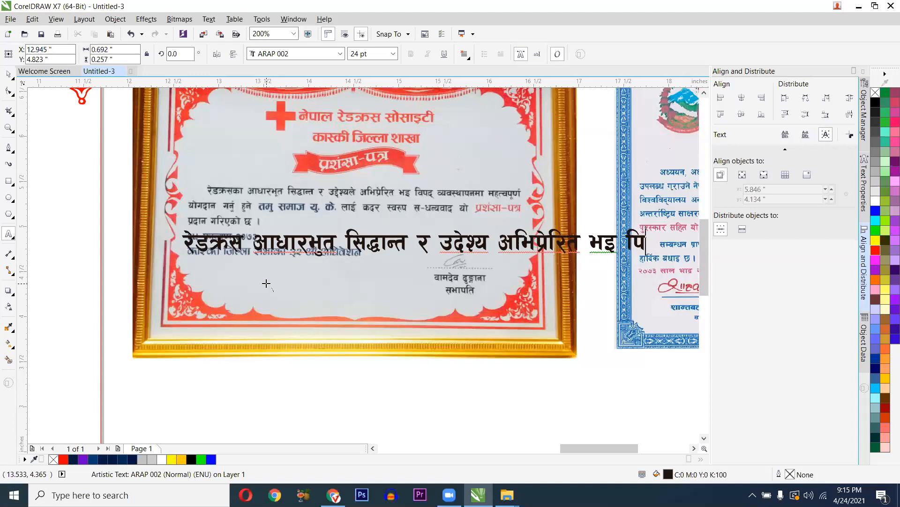
key(BackSpace)
text(वपद्)
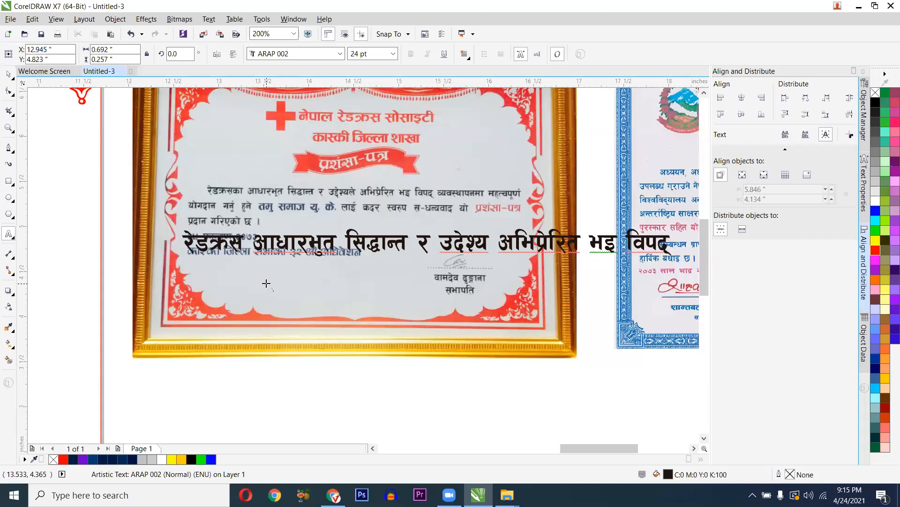
text( व्यवस)
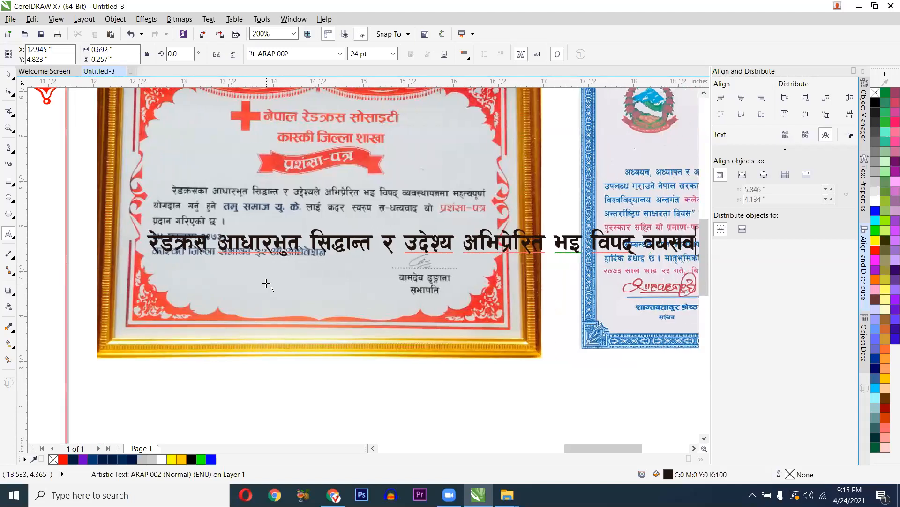
text(्थापन)
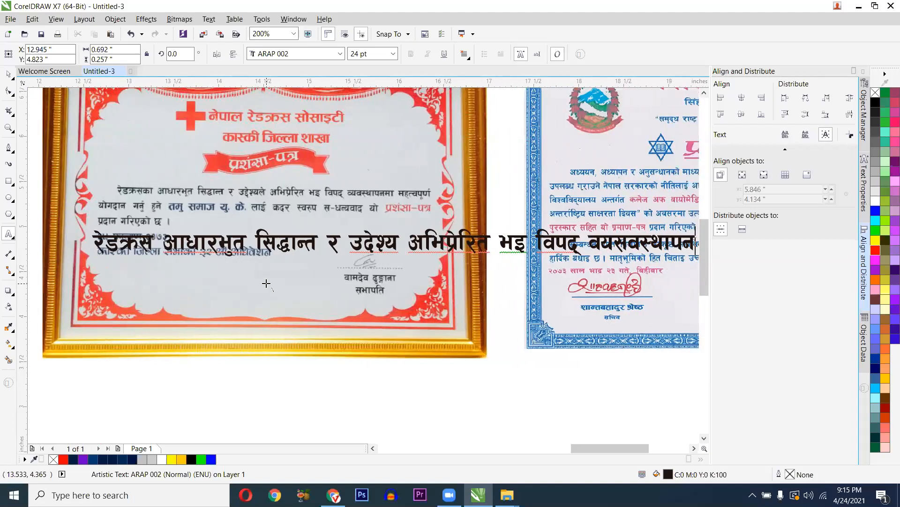
text( भइ)
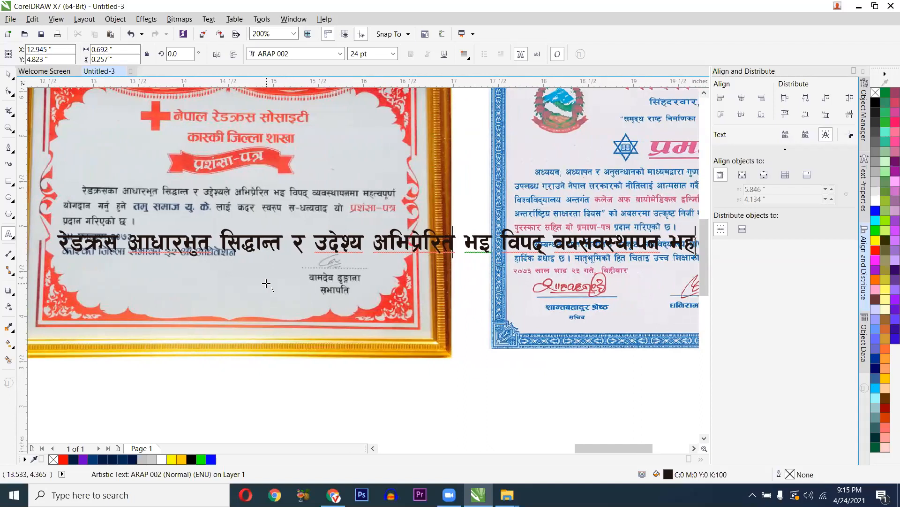
text(त्व)
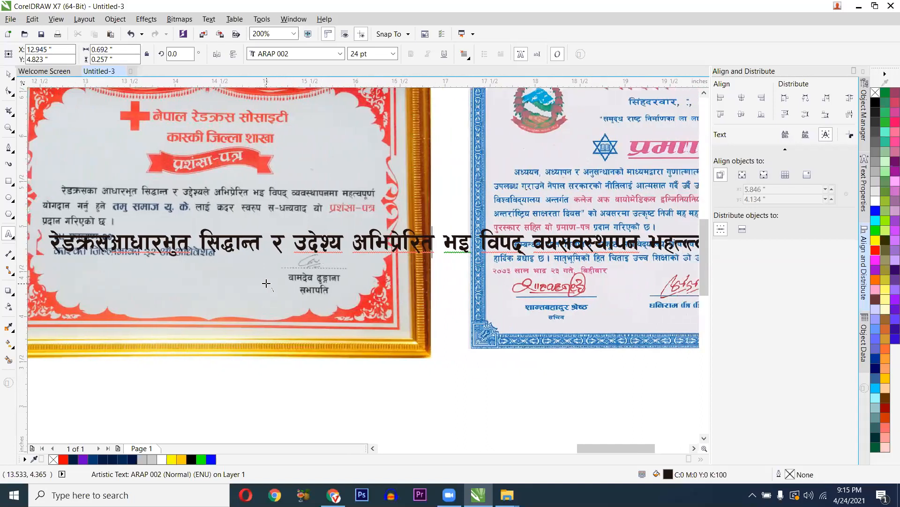
text(पूर्ण)
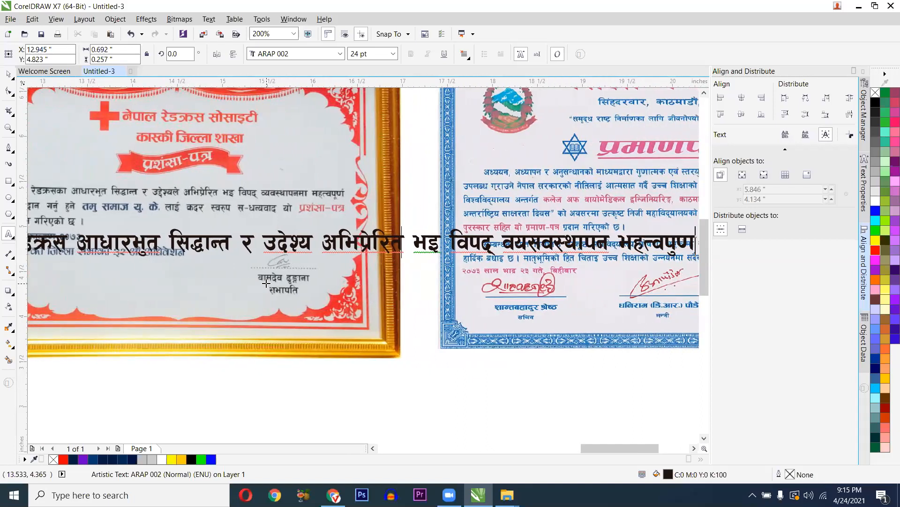
- Set the whole first body line to 12 pt
key(ctrl+a)
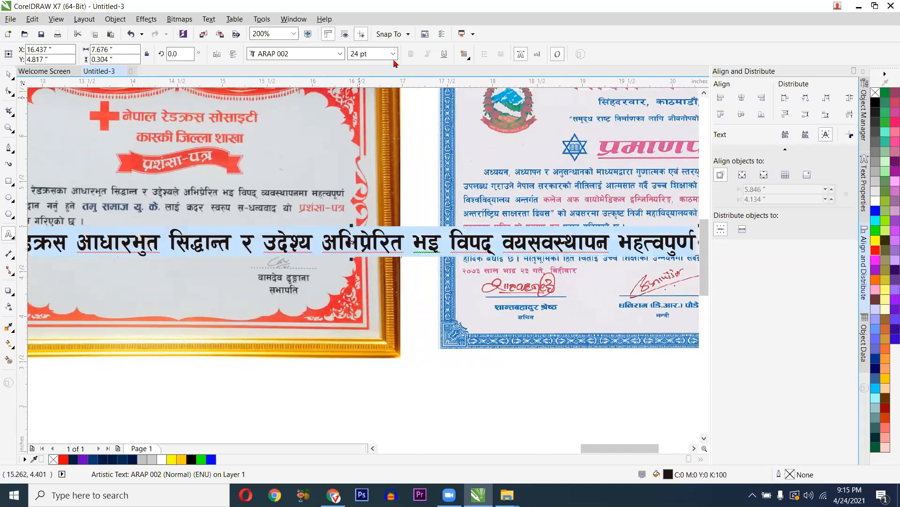
click(393, 54)
click(370, 123)
drag(260, 228, 493, 231)
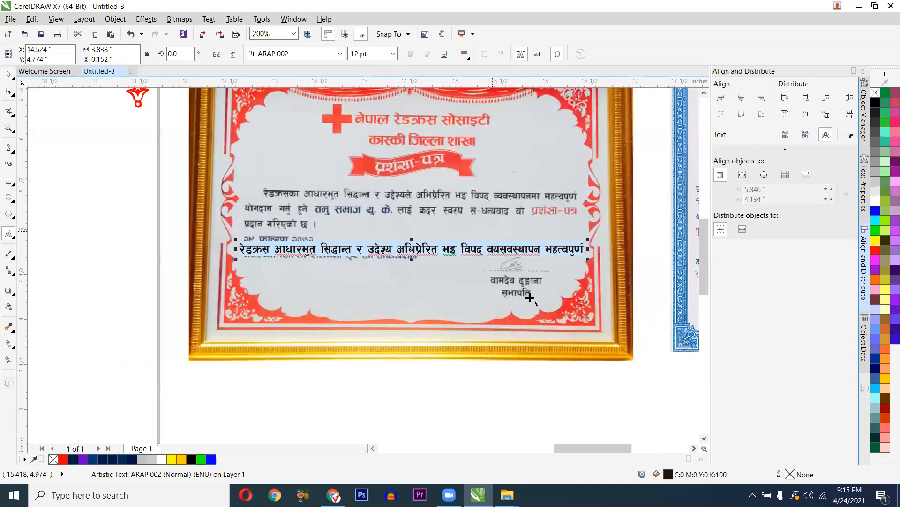
- Restore the line, then add lines starting 'योगदान गर्नु हुने' and ending 'प्रदान गरिएको छ'
key(Delete)
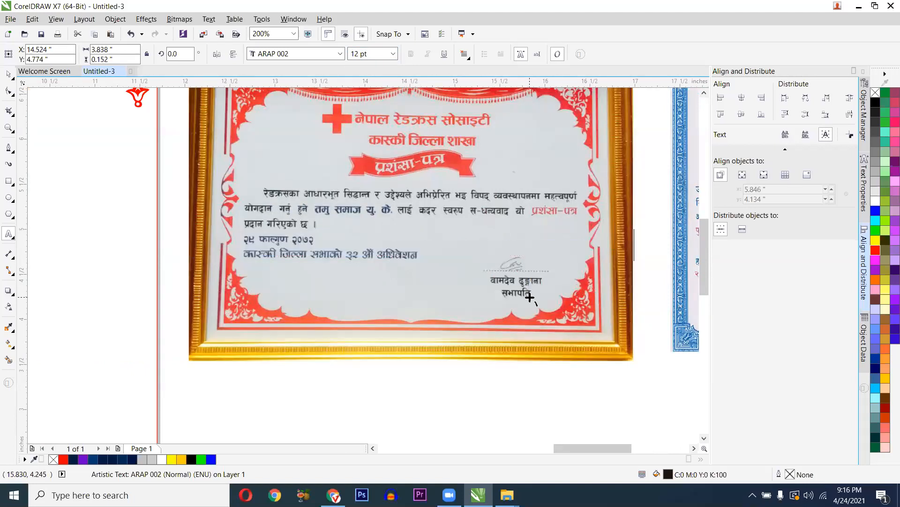
key(ctrl+z)
key(Return)
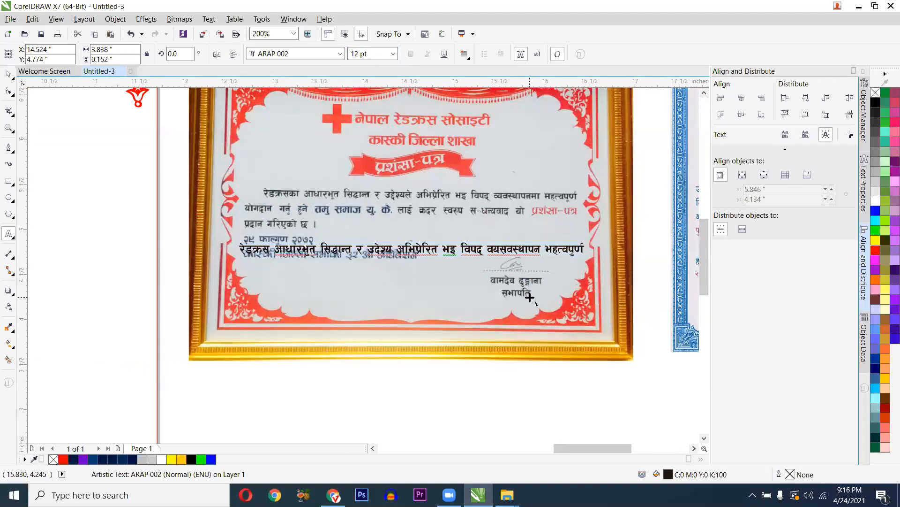
text(योगदान गर्नु)
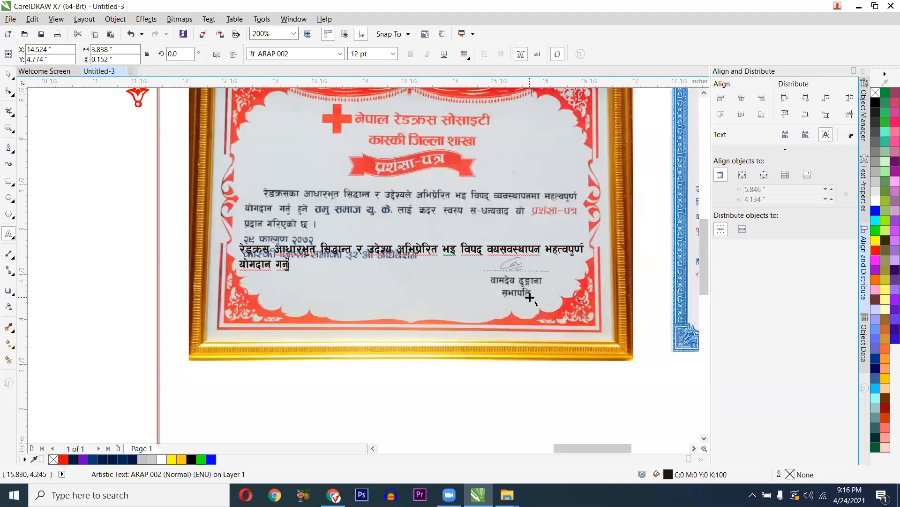
text( हुने तमु समाज यु.के)
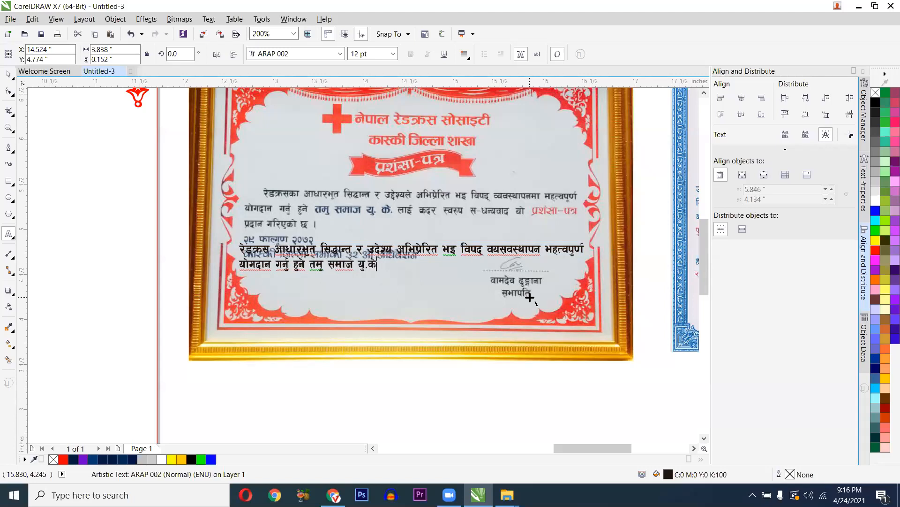
text(. लाइ कदर स्वरुप स)
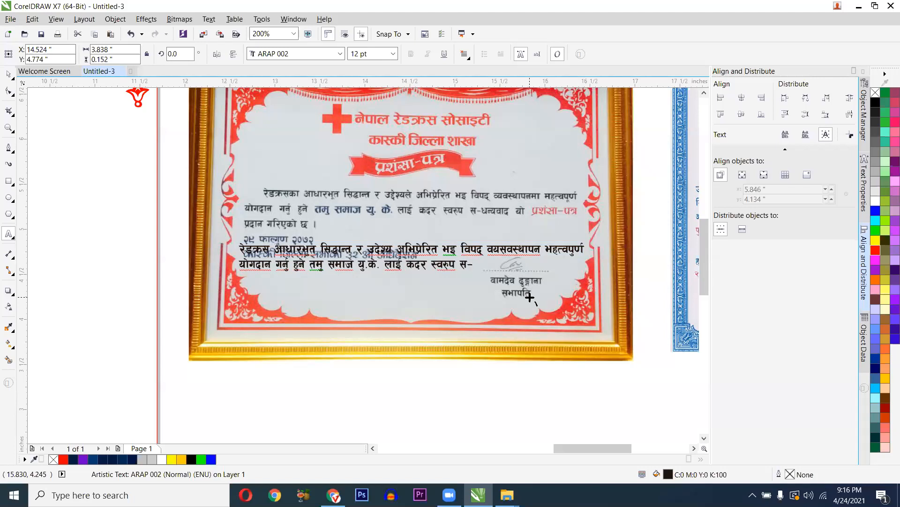
text(-धन्यवाद यो पंशसा पत्र)
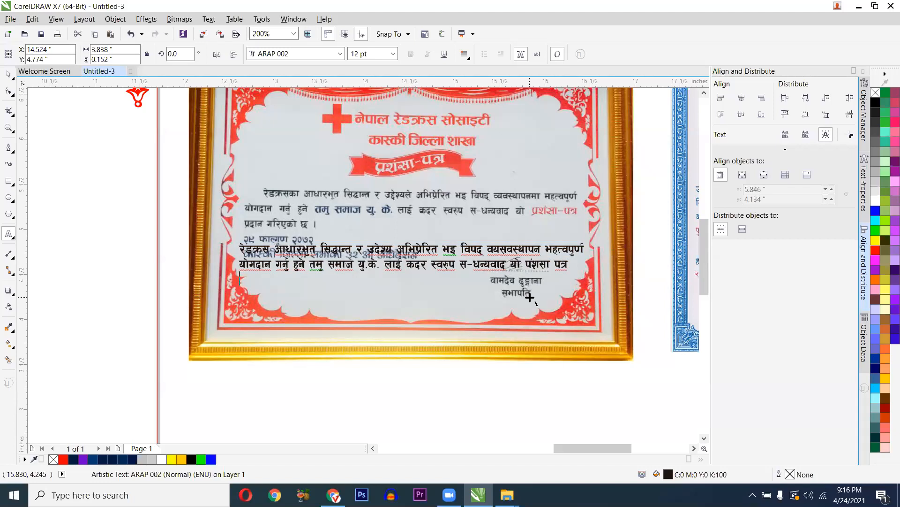
text(न गरिएको)
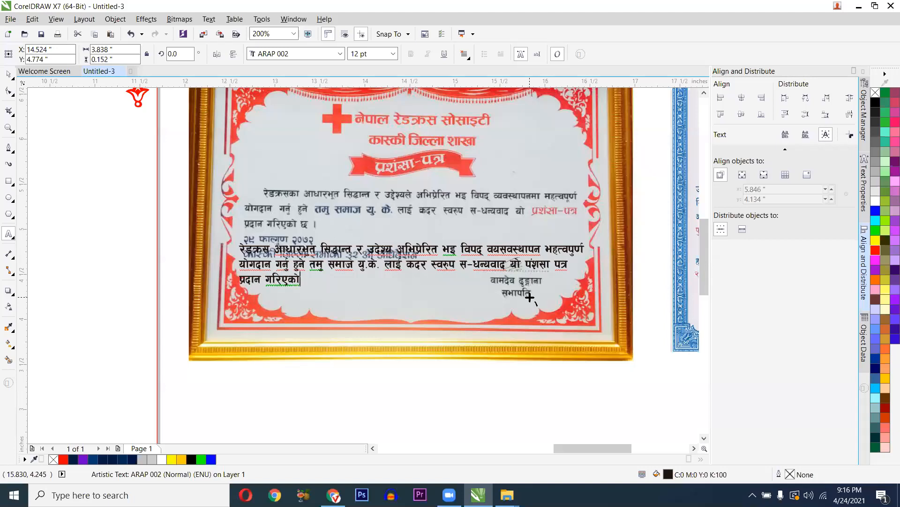
text( छ ।)
key(ctrl+a)
key(ctrl+space)
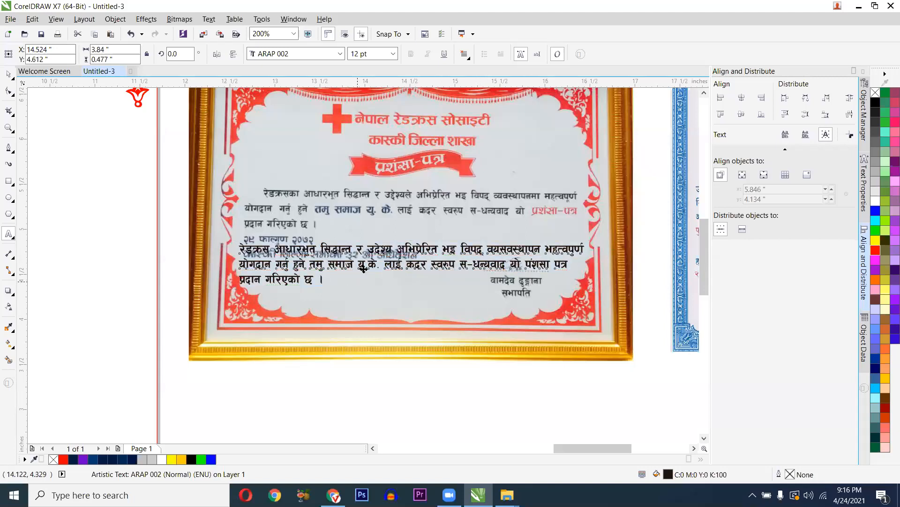
- Move the three-line body paragraph onto the certificate page below the banner
scroll(361, 269, down, 1)
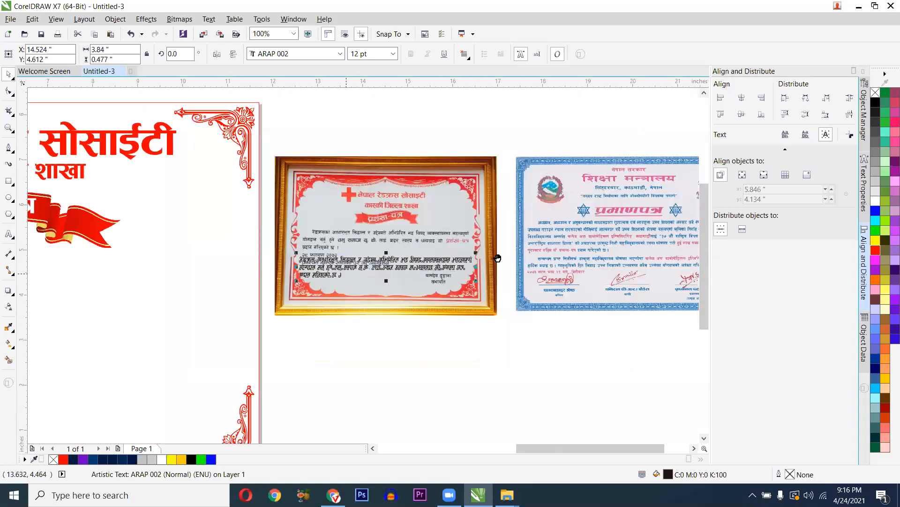
scroll(495, 257, left, 5)
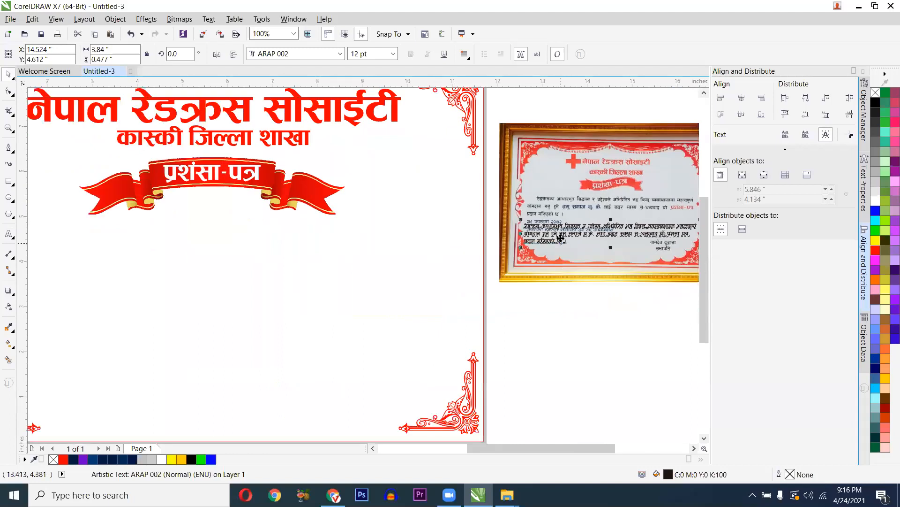
drag(404, 267, 153, 286)
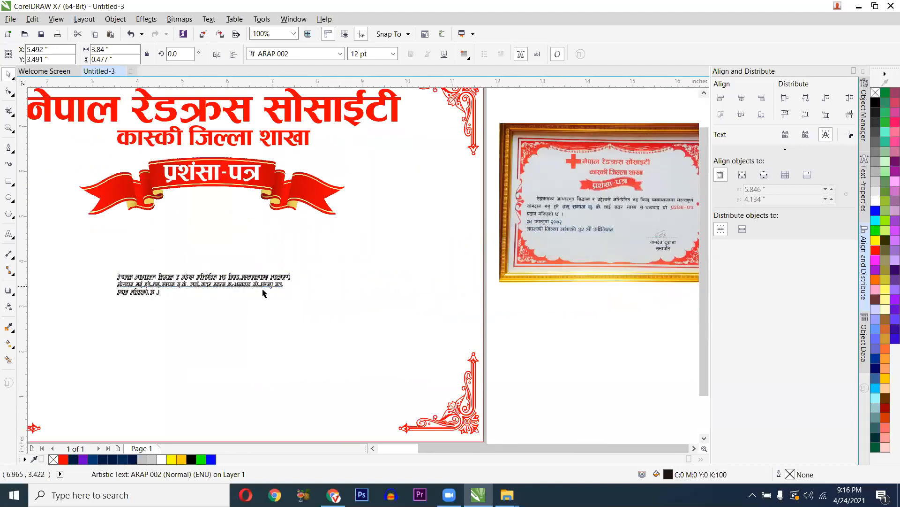
scroll(238, 301, down, 1)
scroll(239, 305, up, 1)
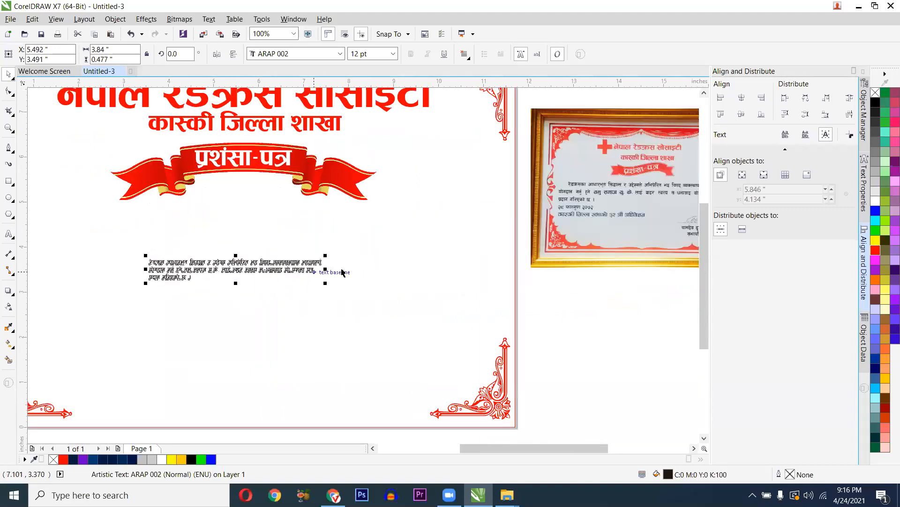
drag(278, 281, 437, 232)
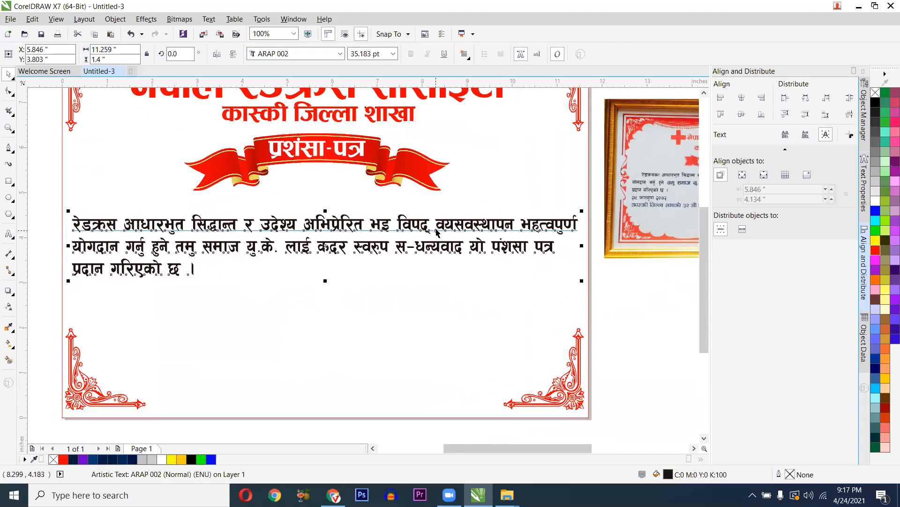
scroll(364, 266, down, 2)
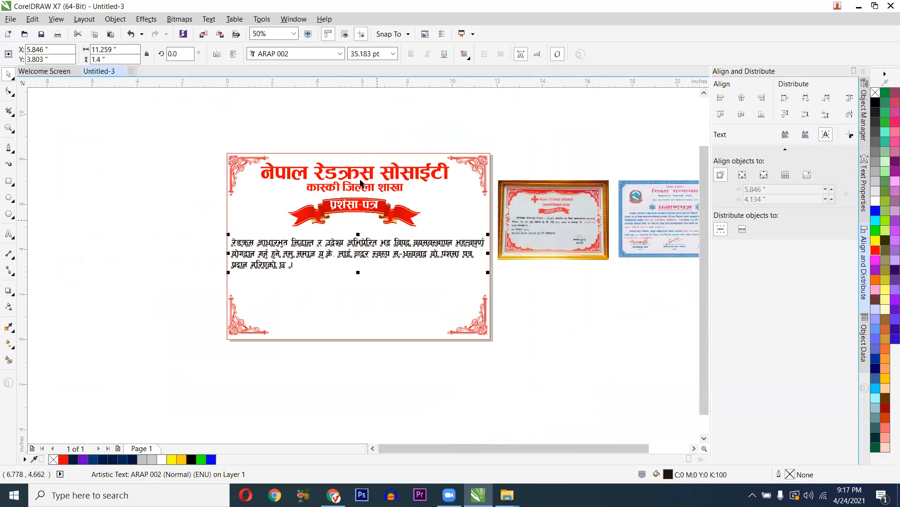
scroll(360, 183, up, 2)
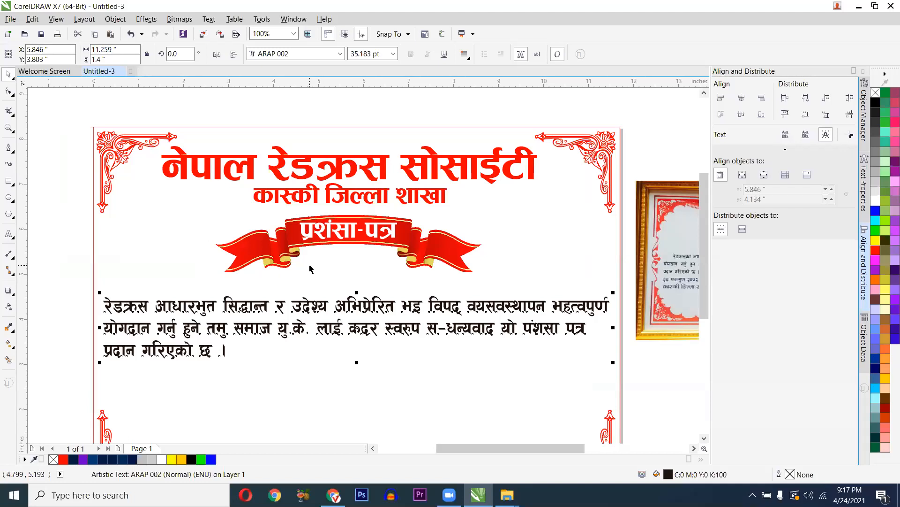
scroll(284, 317, down, 2)
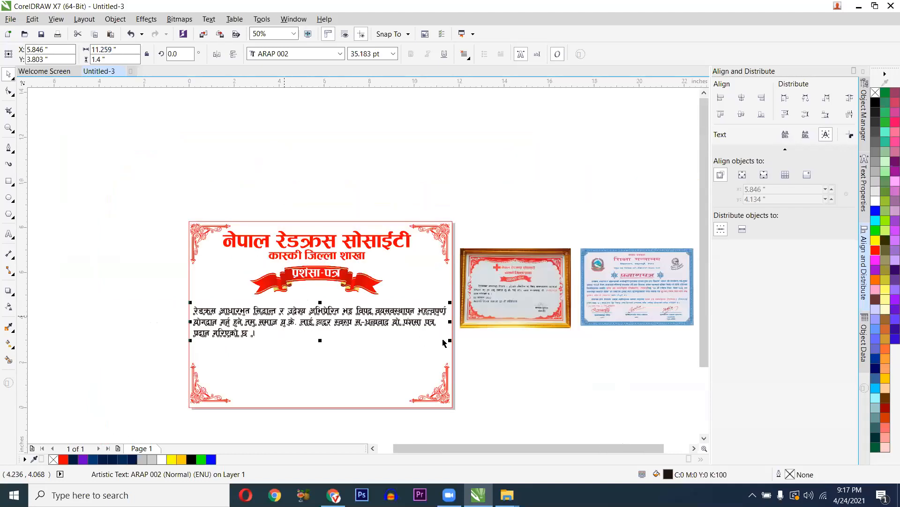
scroll(256, 319, up, 2)
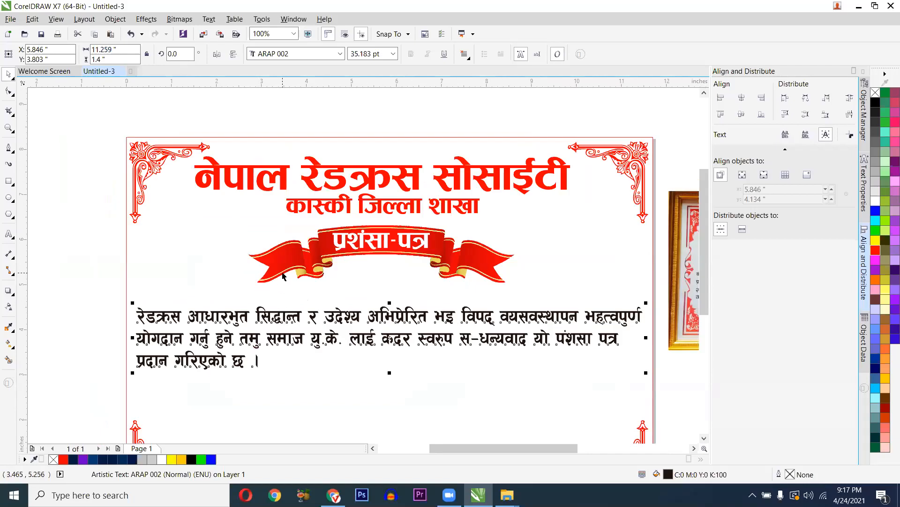
scroll(355, 268, down, 2)
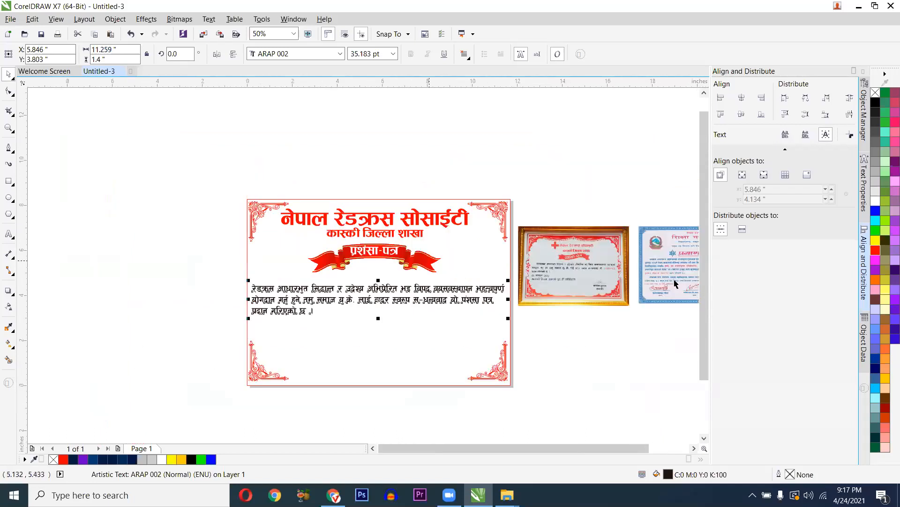
scroll(578, 302, up, 2)
- Scale the paragraph down to about 27.6 pt so it fits inside the frame
drag(266, 277, 373, 290)
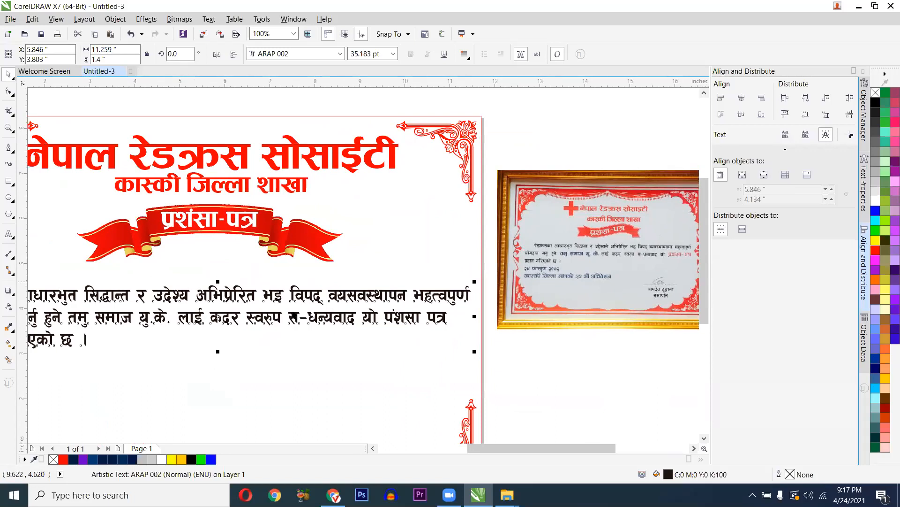
scroll(214, 316, down, 2)
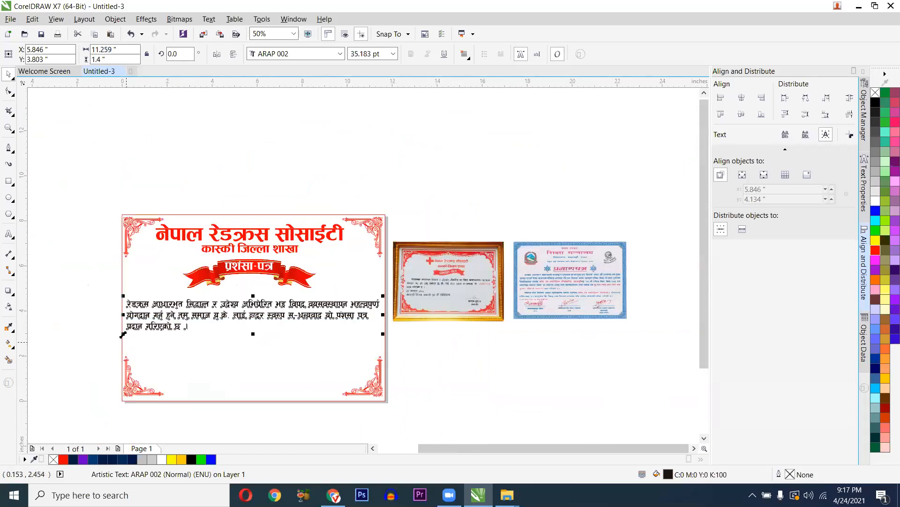
drag(124, 333, 150, 332)
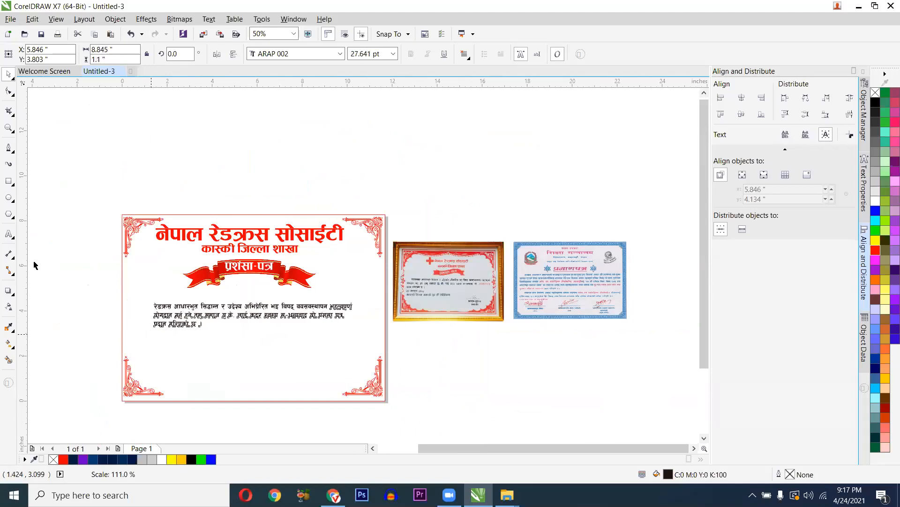
- Start a text near the lower right with placeholder lines 'ad sdfl' and 'sdfl'
click(9, 233)
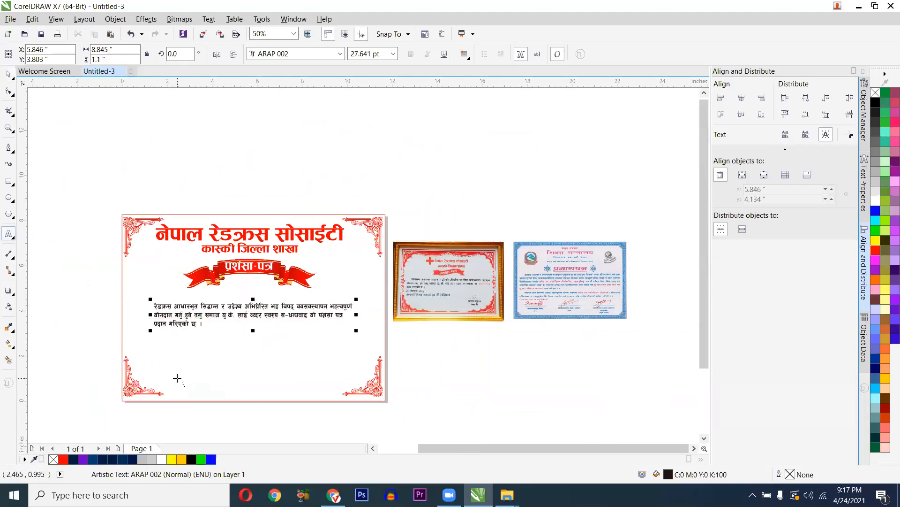
scroll(177, 374, up, 1)
scroll(383, 351, down, 1)
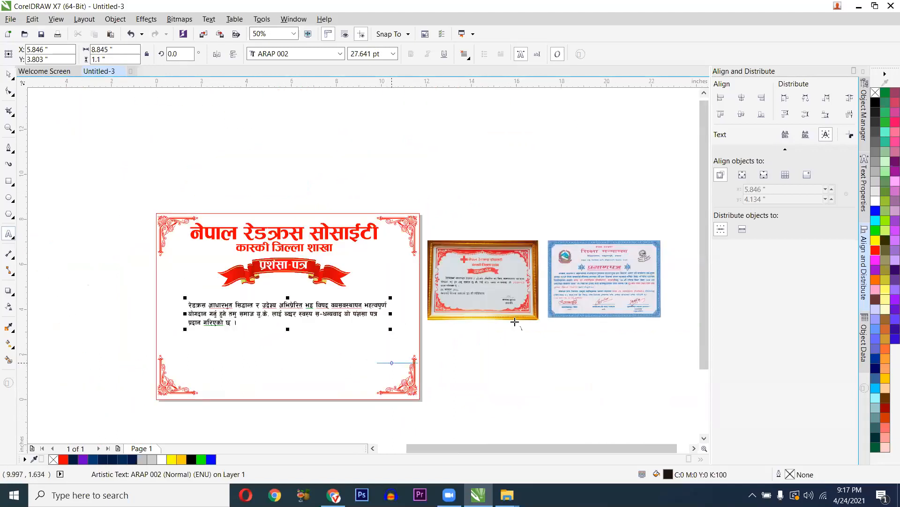
scroll(415, 360, up, 1)
click(259, 362)
text(ad)
key(Tab)
text(sdfl)
key(Return)
click(259, 382)
text(sdfl)
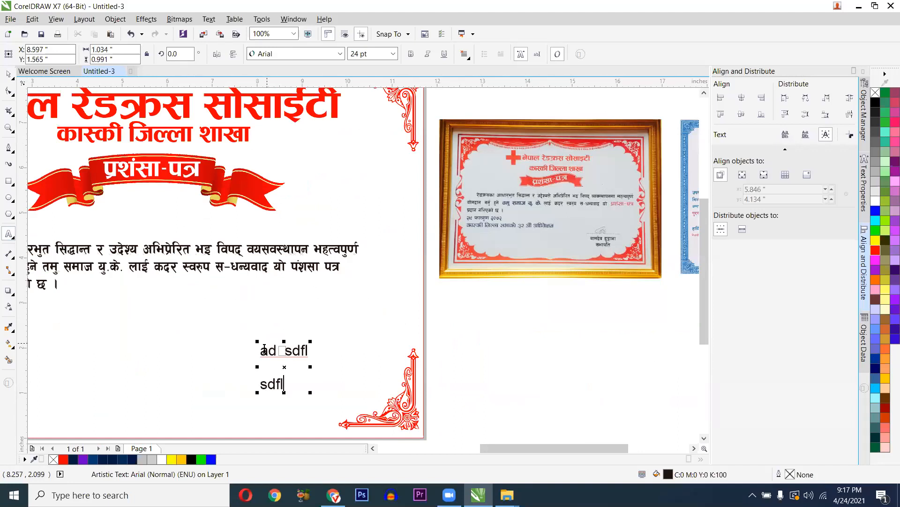
- Add a dashed line '----------------------' above the placeholder lines
click(265, 358)
text(=)
key(BackSpace)
text(----------------------)
key(Return)
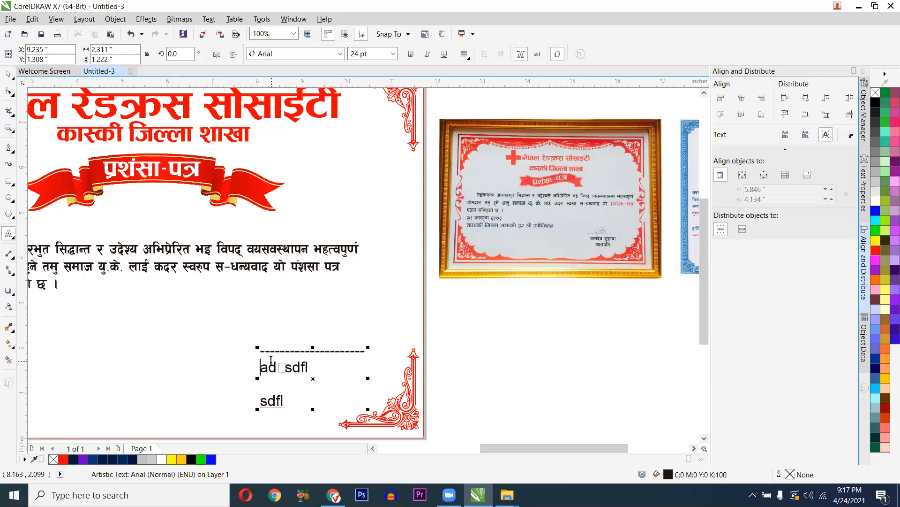
- Centre-align every signature line and remove the blank line between them
key(ctrl+a)
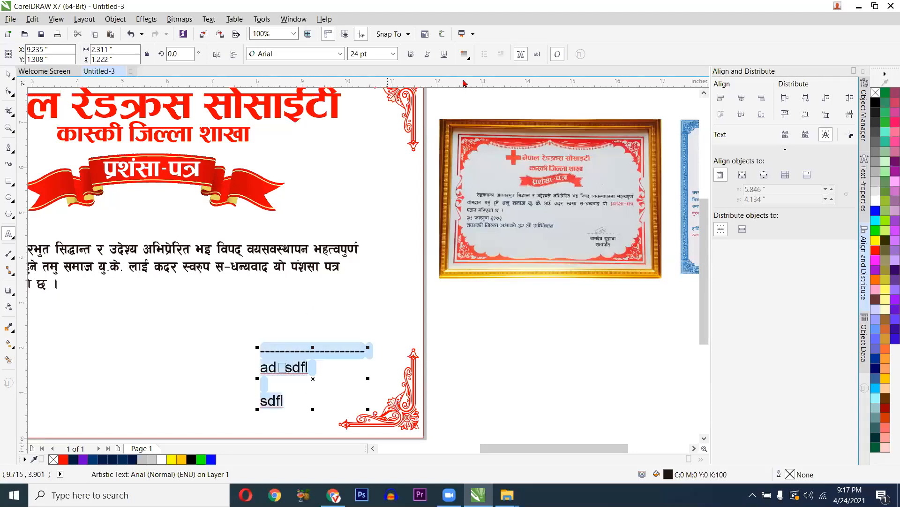
click(469, 58)
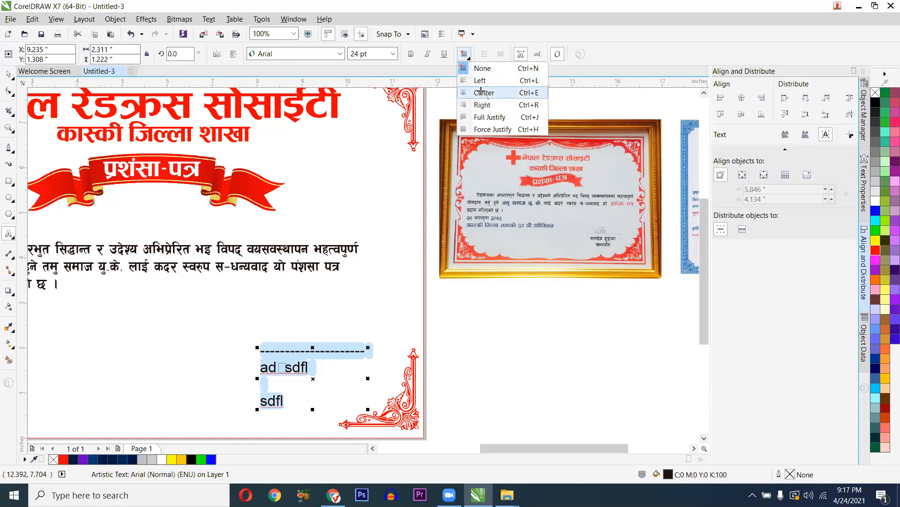
click(484, 91)
click(326, 380)
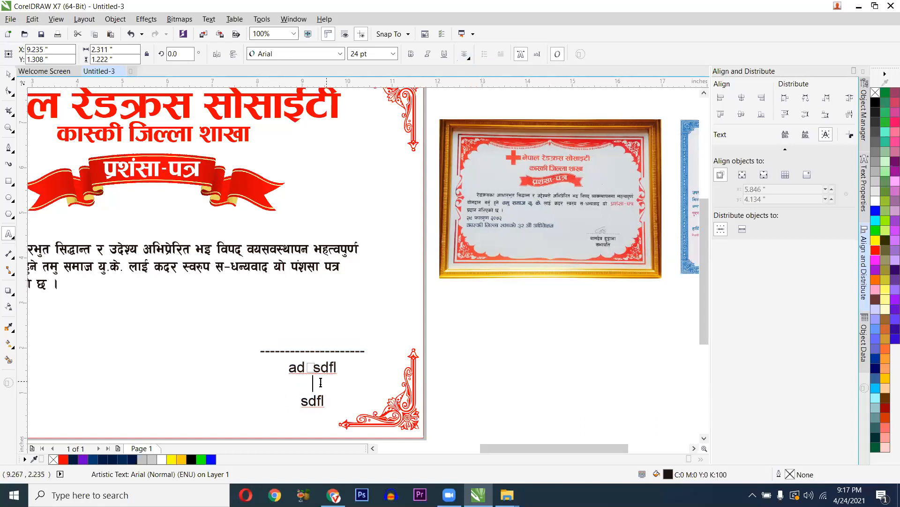
key(BackSpace)
scroll(305, 382, up, 2)
key(ctrl+space)
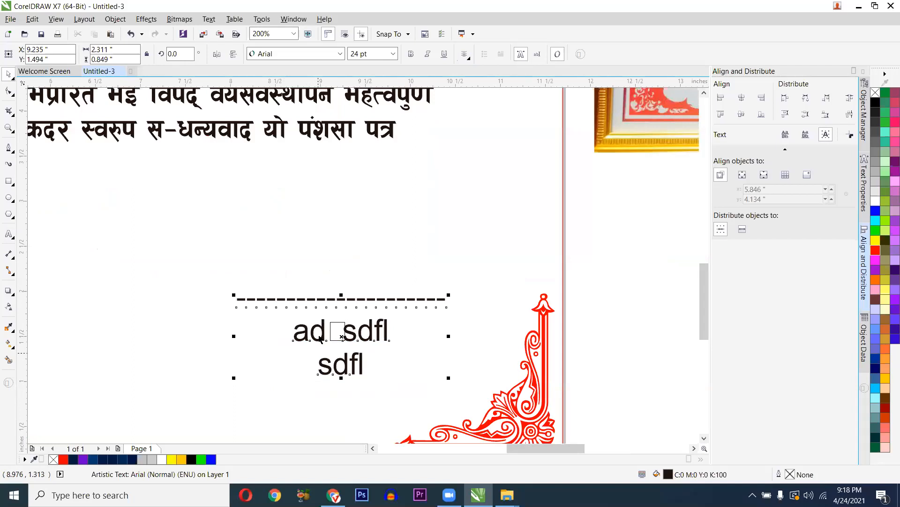
- Widen the signature block's line spacing with the Shape tool (F10)
key(F10)
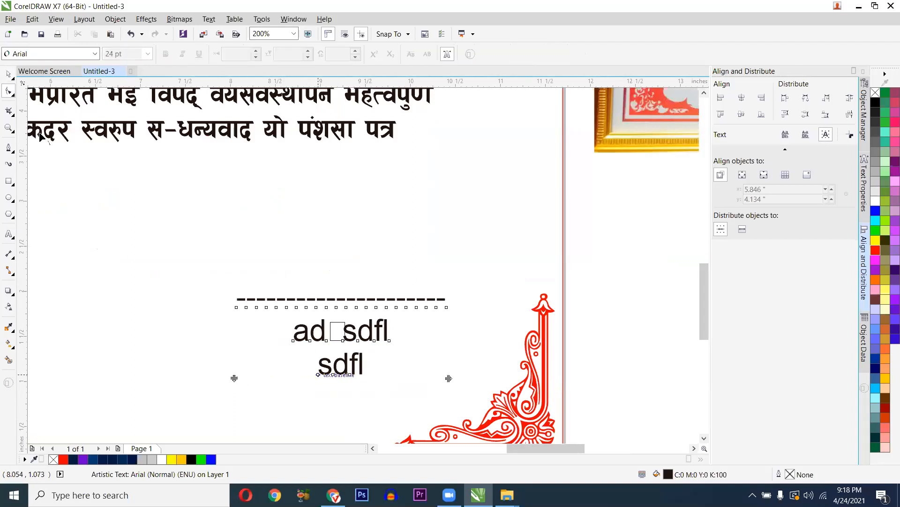
drag(234, 379, 230, 397)
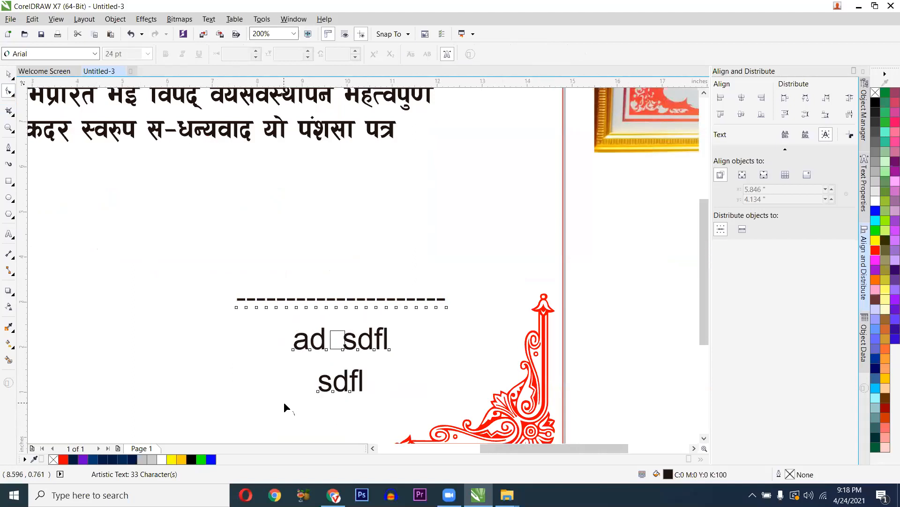
scroll(283, 401, down, 2)
key(space)
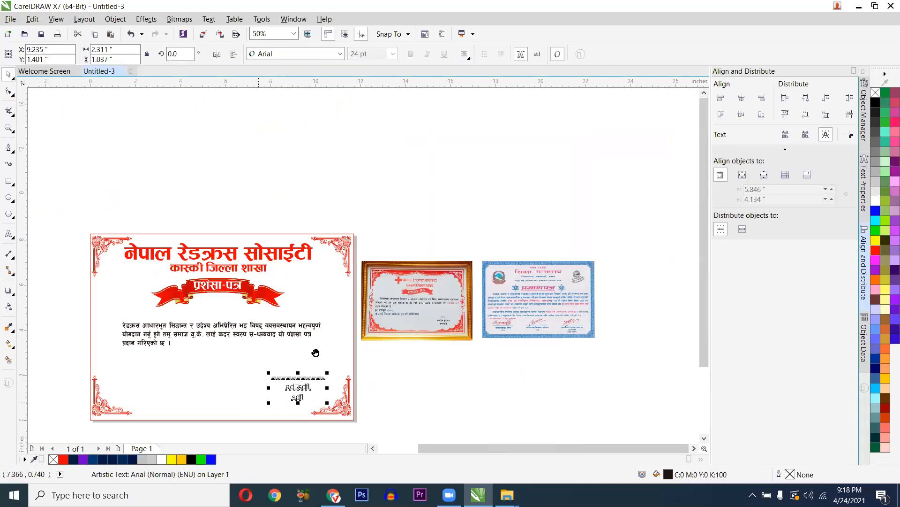
drag(315, 353, 328, 346)
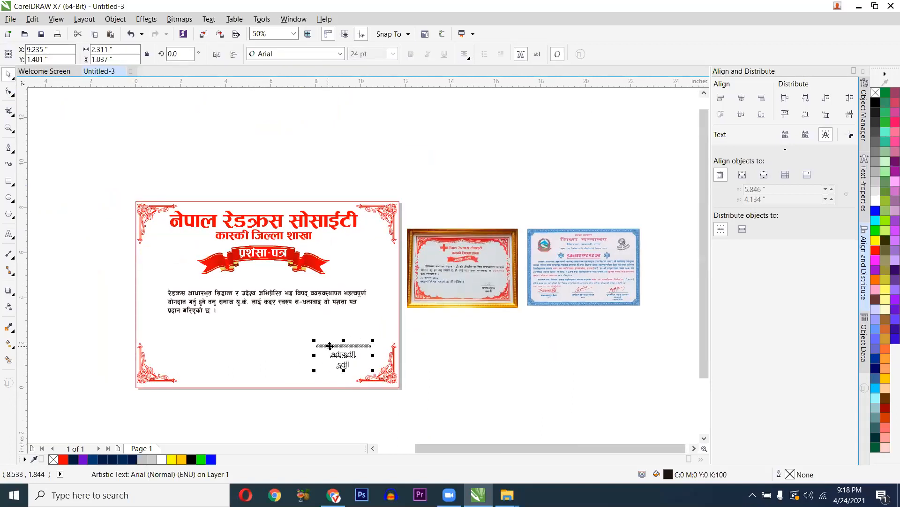
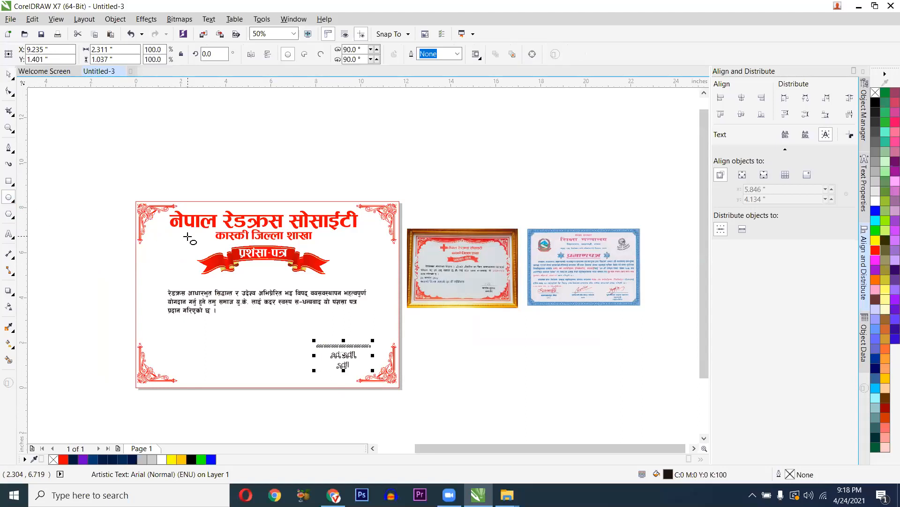
- Drag a copy of the red title off the page to its left
drag(227, 234, 318, 254)
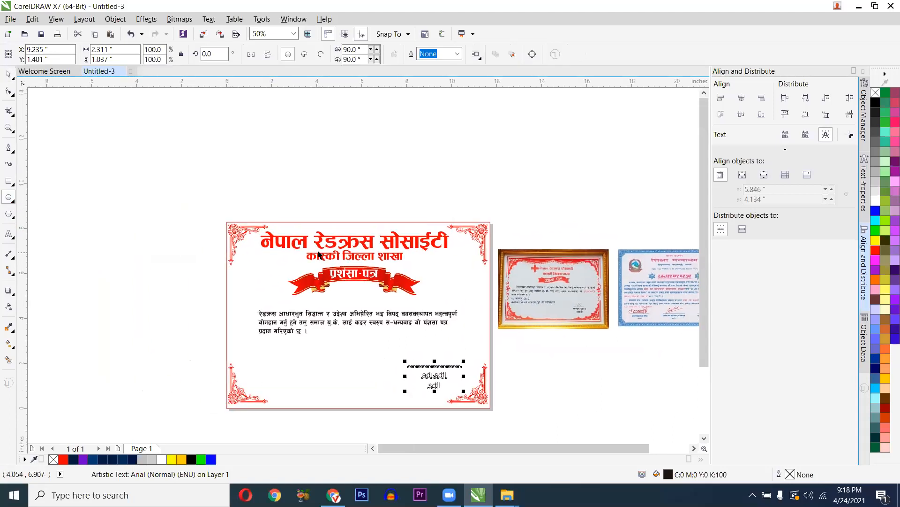
key(space)
click(323, 247)
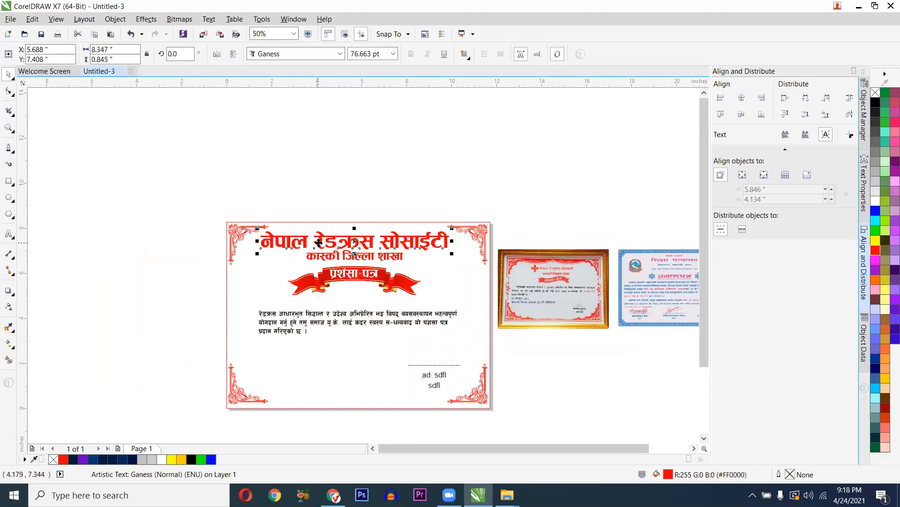
drag(318, 243, 137, 224)
- Draw a red arch curve above the page with the Pen tool
drag(160, 281, 162, 348)
click(11, 149)
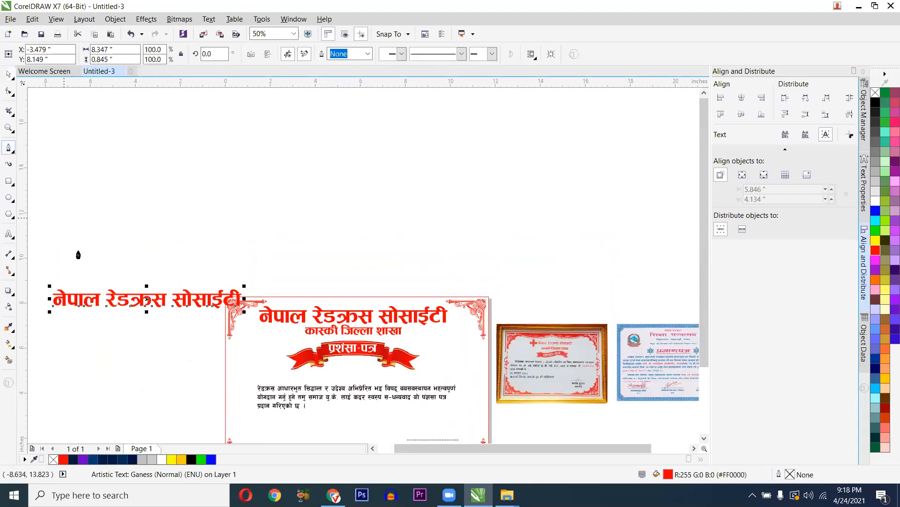
click(79, 241)
drag(209, 158, 339, 197)
key(ctrl+z)
click(124, 226)
drag(483, 175, 503, 191)
drag(650, 263, 700, 293)
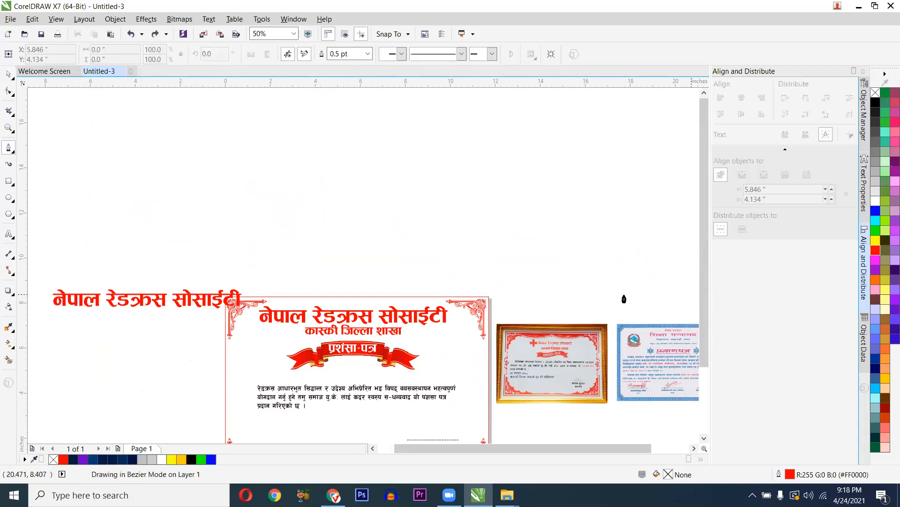
double_click(402, 175)
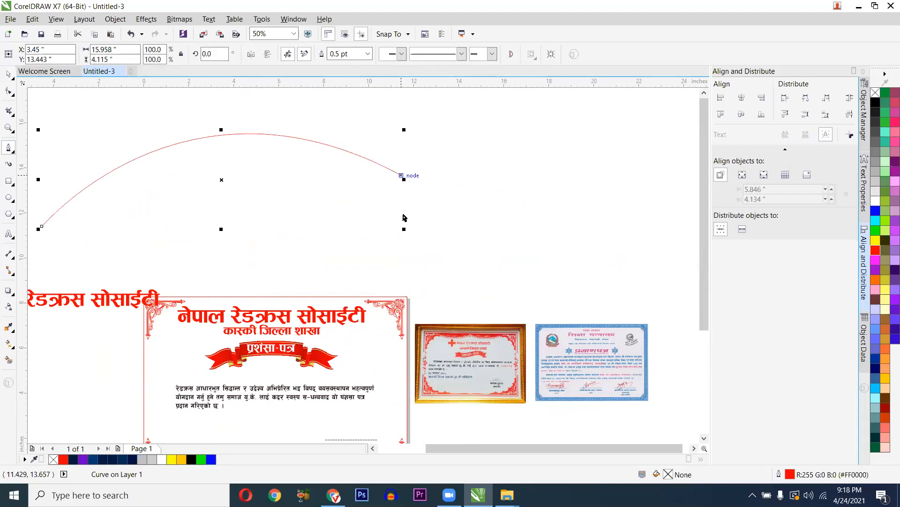
- Level the arch's right end and raise its middle into a higher, smooth arc
drag(401, 176, 402, 226)
mouse_move(185, 109)
mouse_down()
mouse_move(231, 92)
mouse_move(222, 112)
mouse_move(202, 115)
mouse_up()
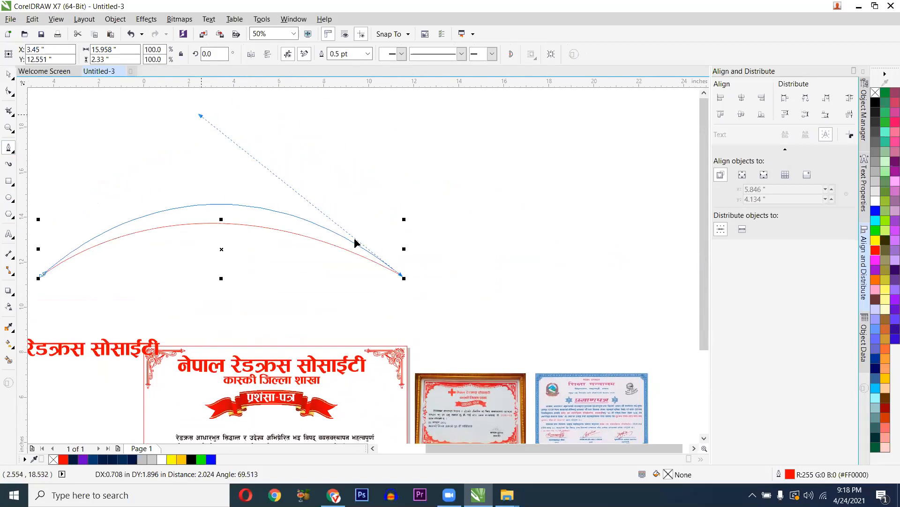
drag(355, 243, 355, 243)
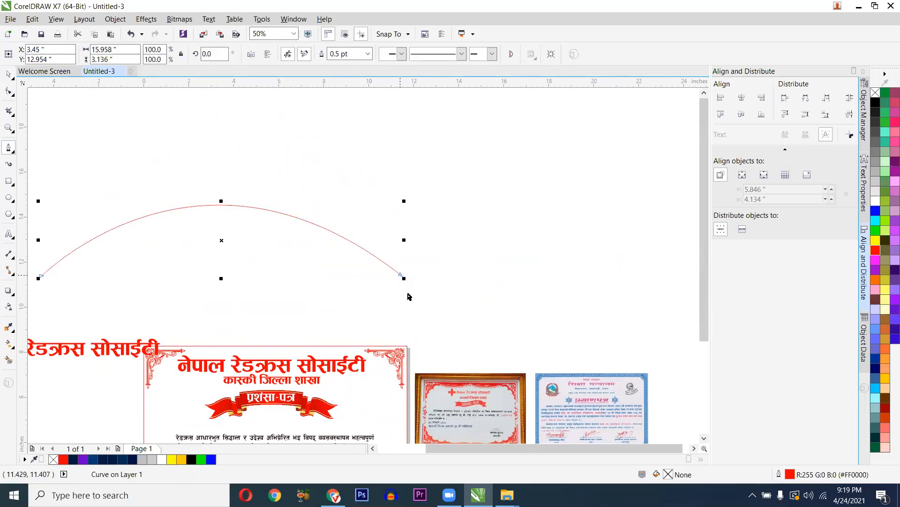
scroll(396, 289, down, 1)
- Remove the text from the title copy, then select the red arch for adding text
key(space)
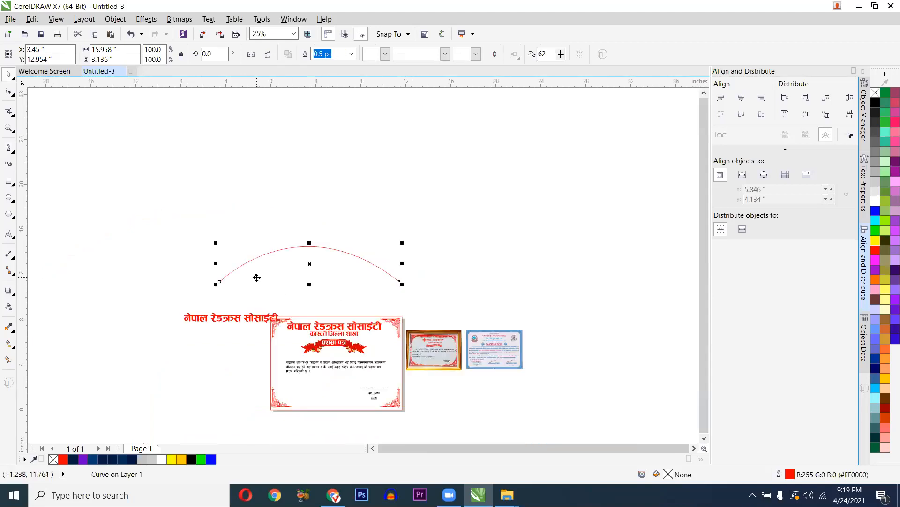
scroll(256, 277, up, 1)
key(F8)
click(211, 359)
key(ctrl+a)
key(ctrl+c)
key(Delete)
key(ctrl+space)
click(193, 277)
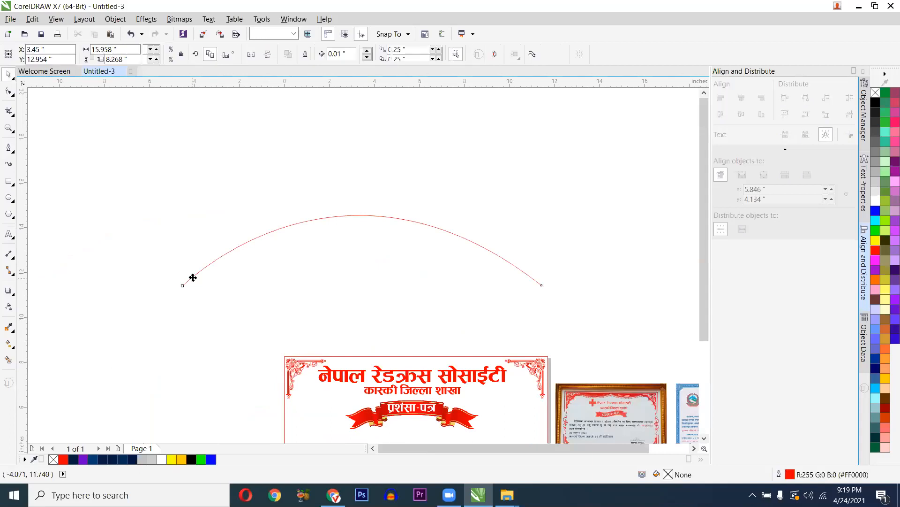
key(F8)
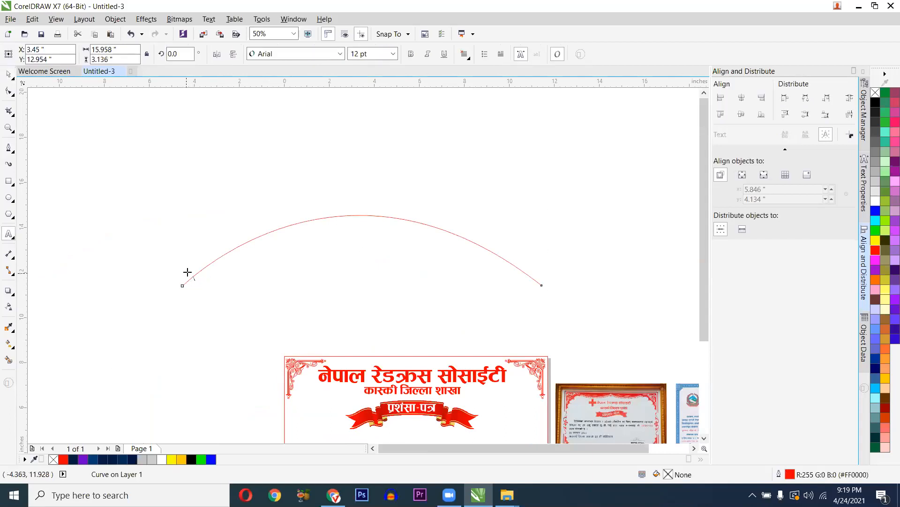
- Paste the title onto the arch, then undo it and delete the arch curve
click(190, 276)
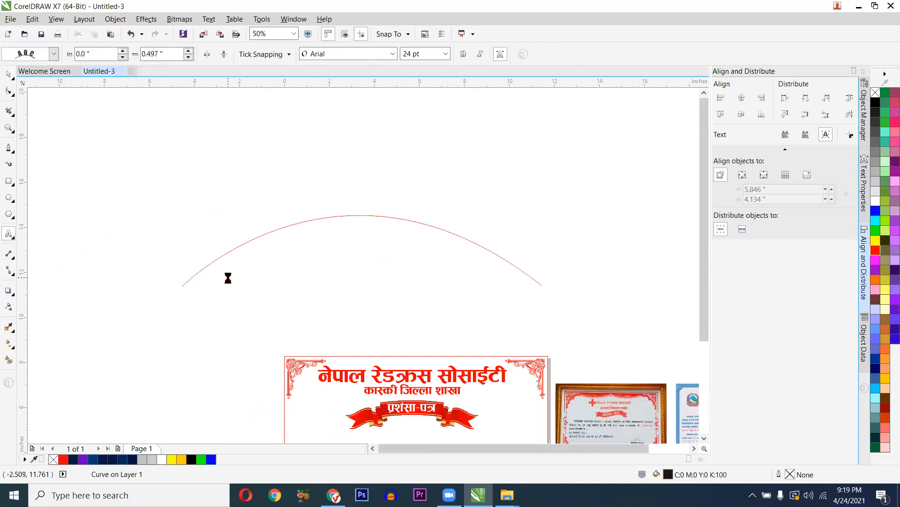
key(ctrl+v)
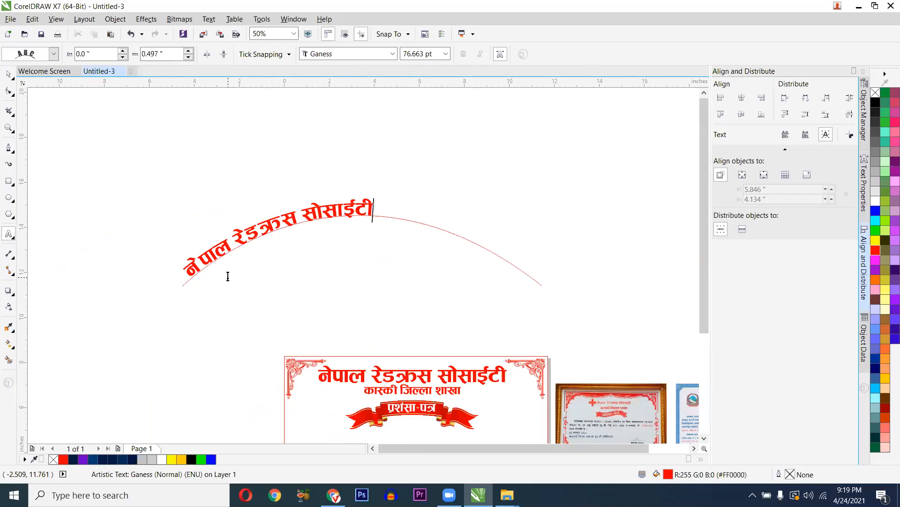
key(ctrl+a)
key(Escape)
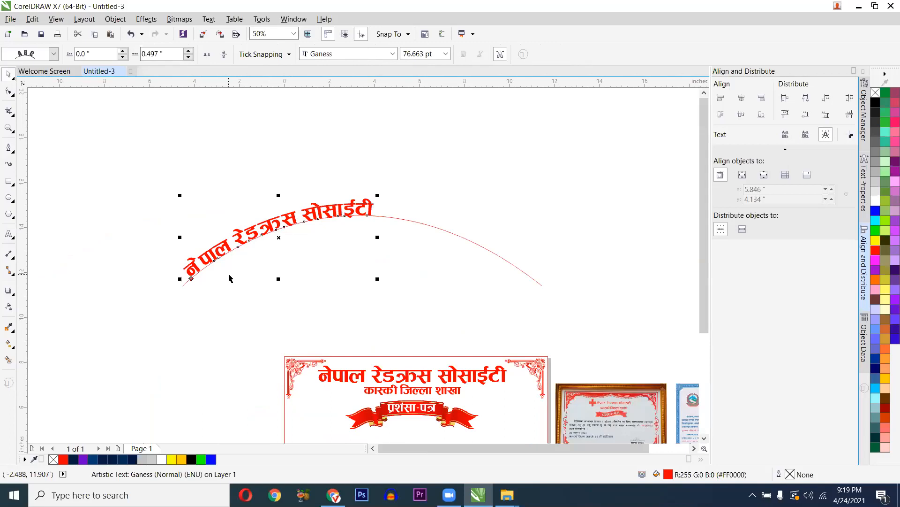
key(F10)
key(space)
key(ctrl+z)
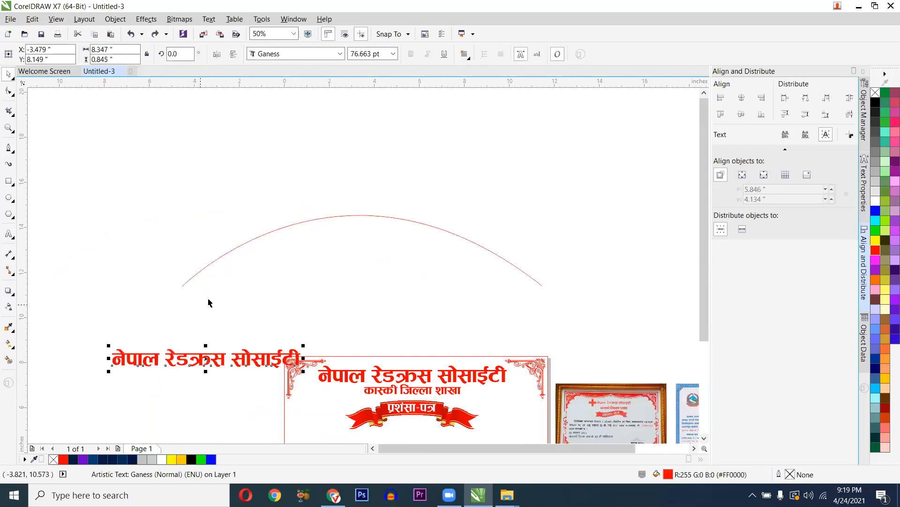
key(ctrl+z)
key(Delete)
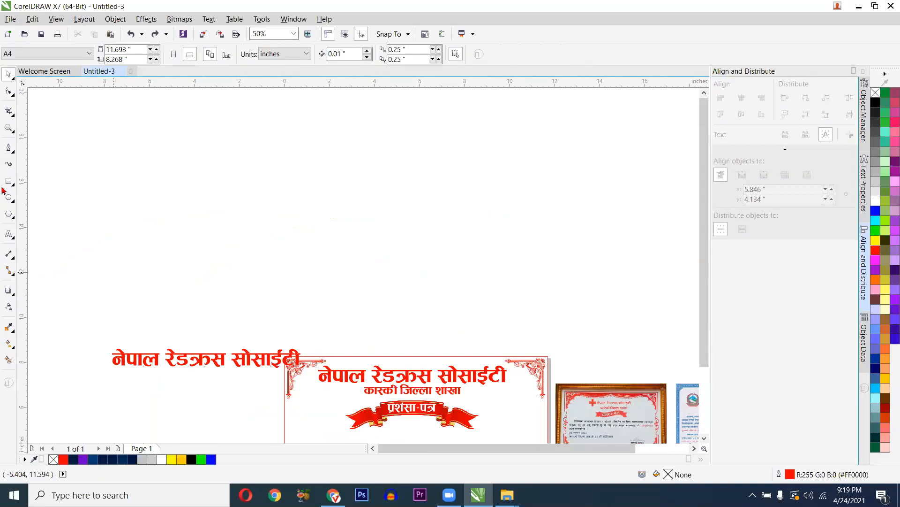
- Redraw a wider arch above the certificate with the Bezier tool
click(8, 147)
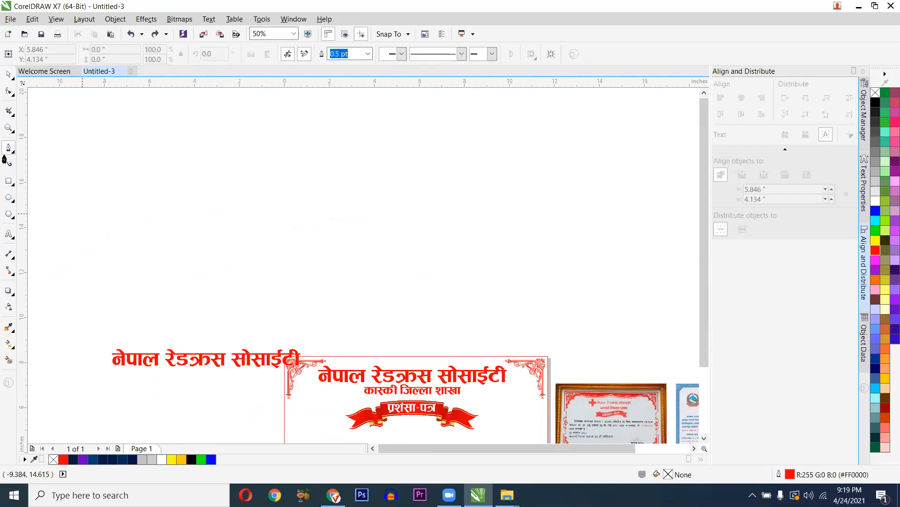
click(163, 269)
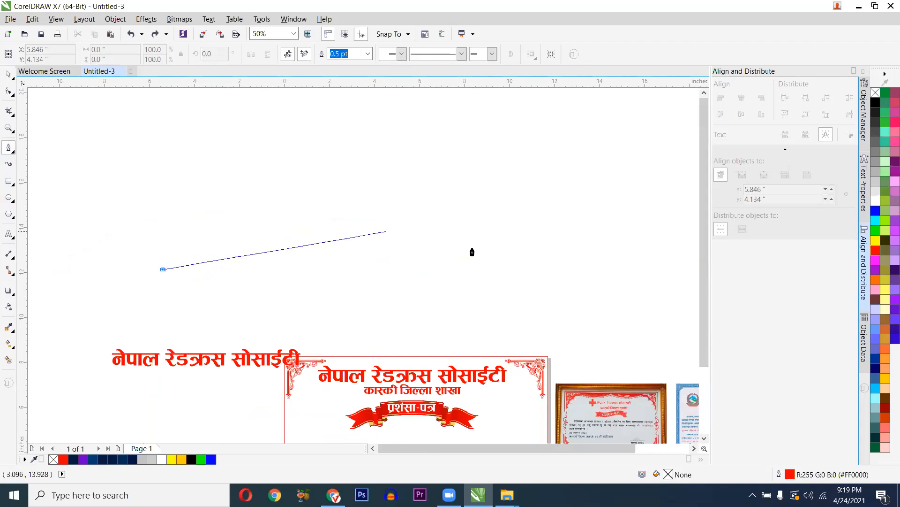
drag(411, 212, 533, 249)
key(ctrl+z)
drag(182, 235, 190, 234)
drag(589, 195, 589, 314)
click(389, 197)
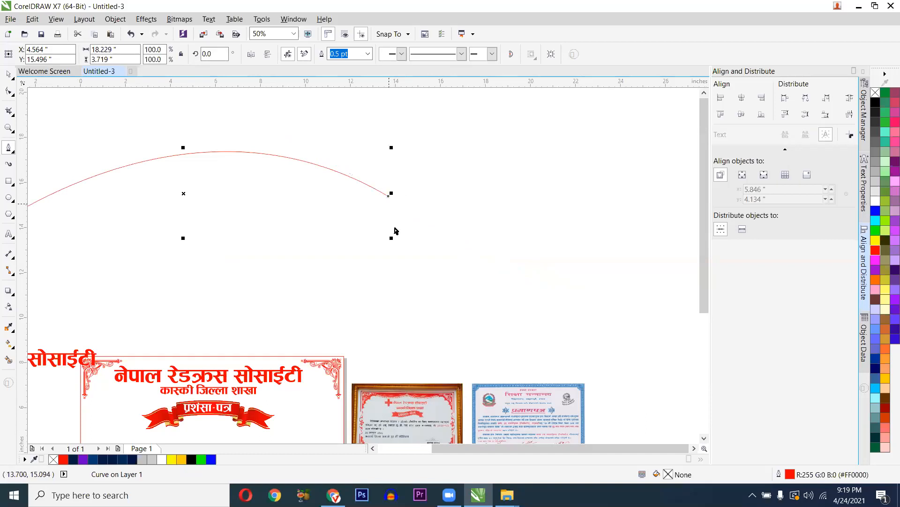
key(Delete)
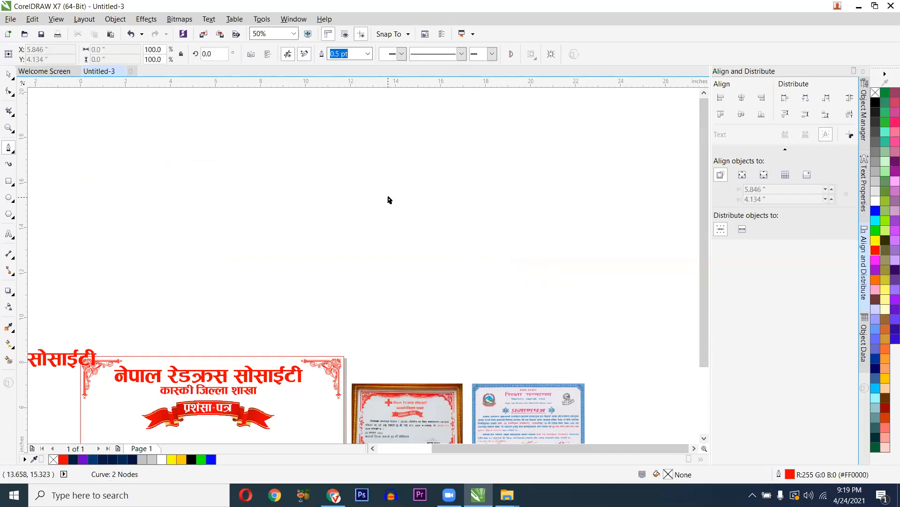
click(388, 197)
key(space)
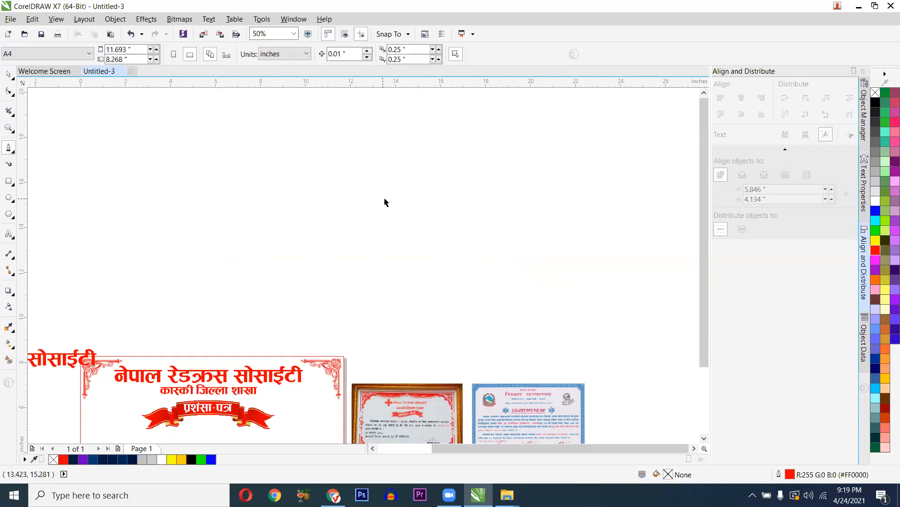
key(ctrl+z)
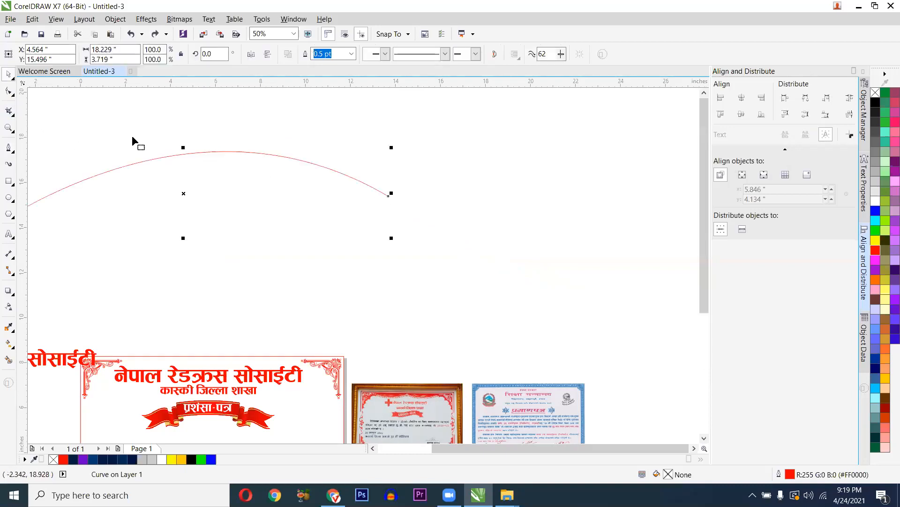
- Reshape the arch's nodes (F10) into a wider, higher symmetric curve, about 20.3 by 4.76 inches
key(F10)
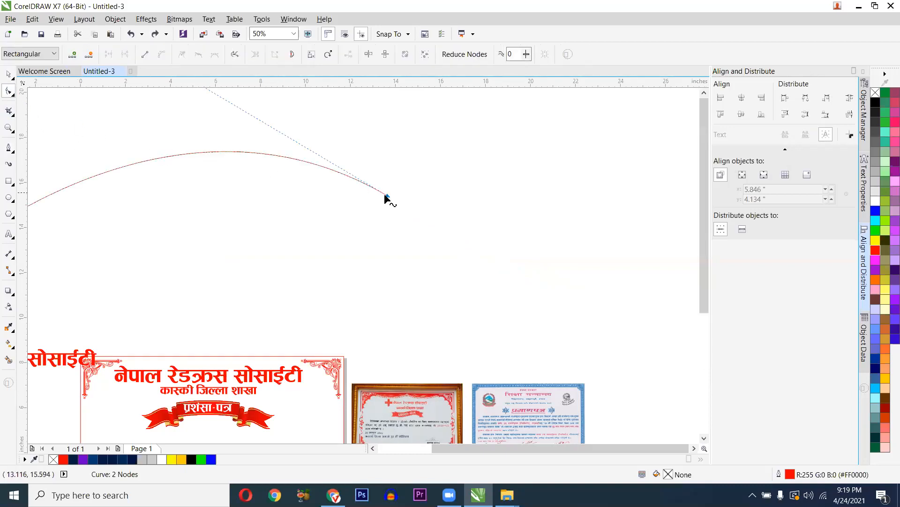
drag(388, 195, 436, 278)
drag(235, 161, 195, 107)
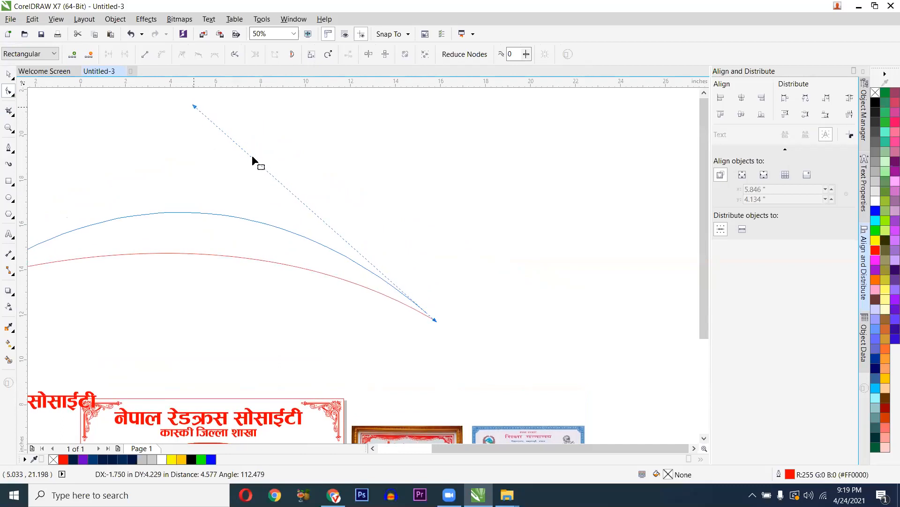
scroll(280, 180, down, 2)
scroll(192, 195, up, 1)
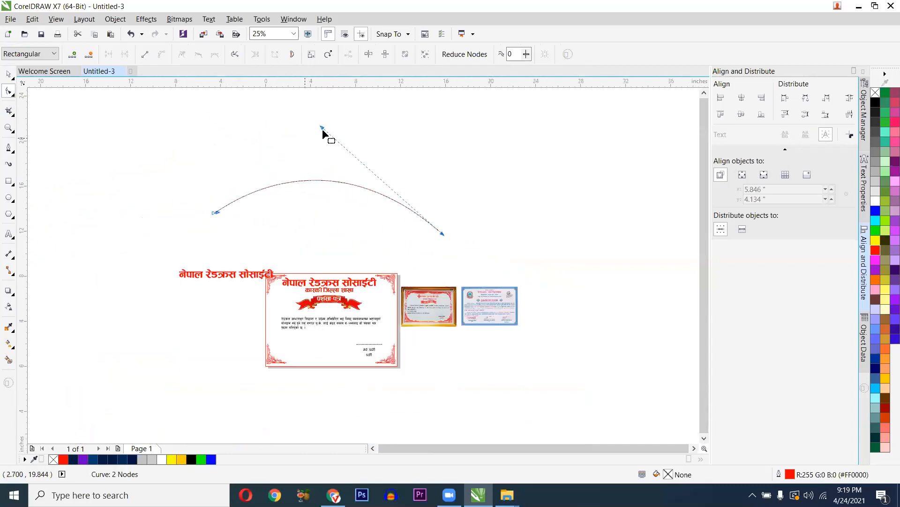
drag(300, 182, 279, 193)
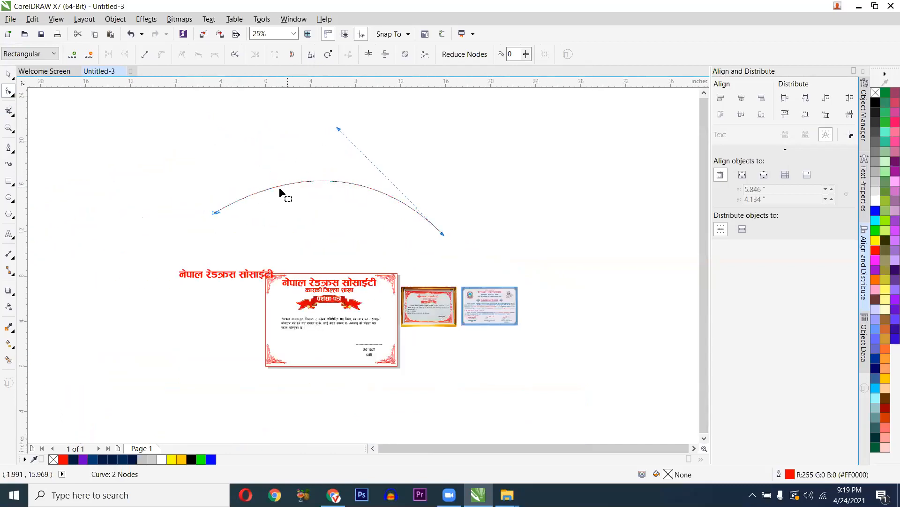
scroll(279, 193, up, 1)
key(space)
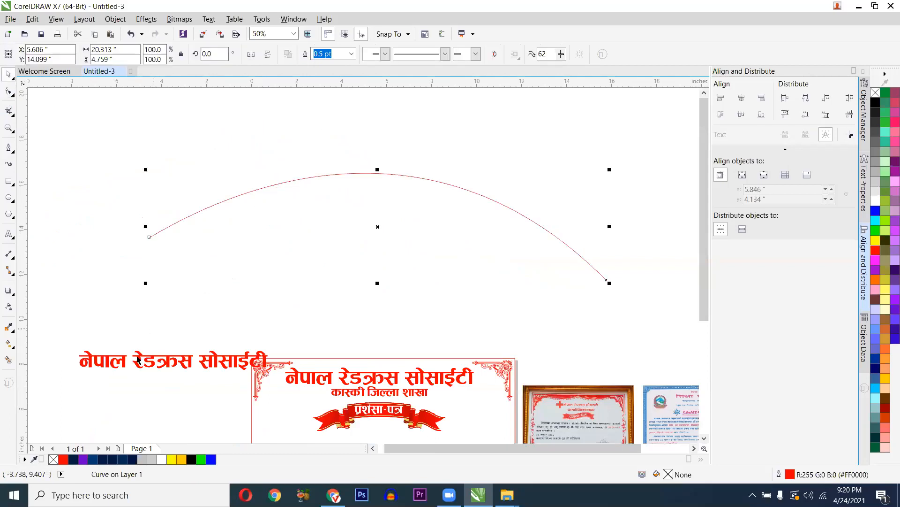
- Move the title copy up toward the arch and clear its text
click(140, 364)
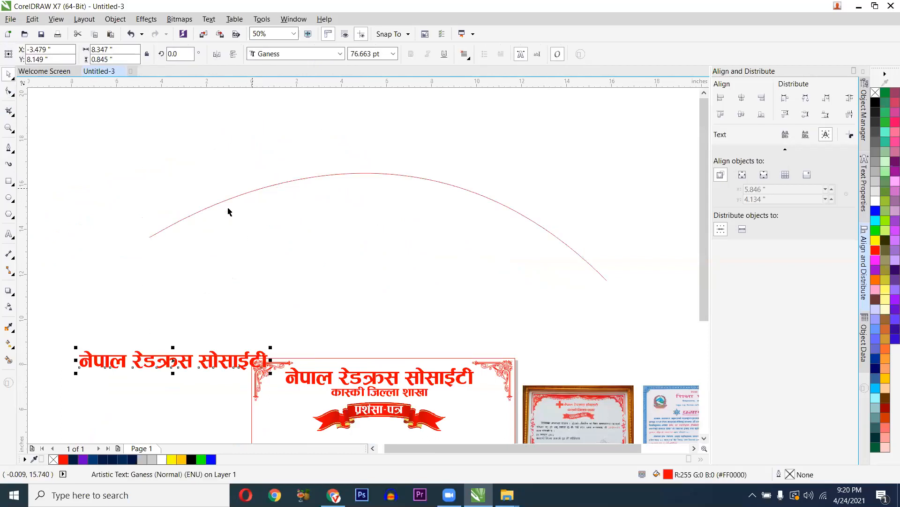
drag(145, 361, 147, 311)
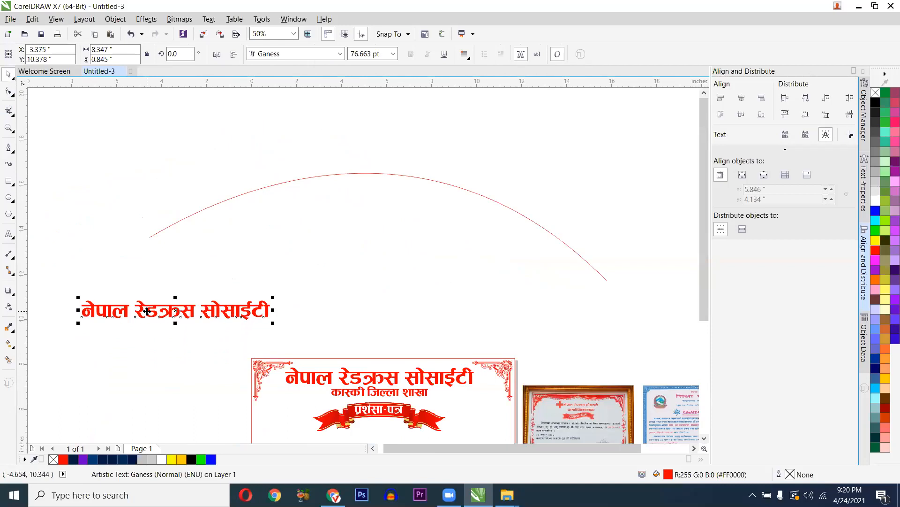
double_click(147, 312)
key(ctrl+a)
key(ctrl+c)
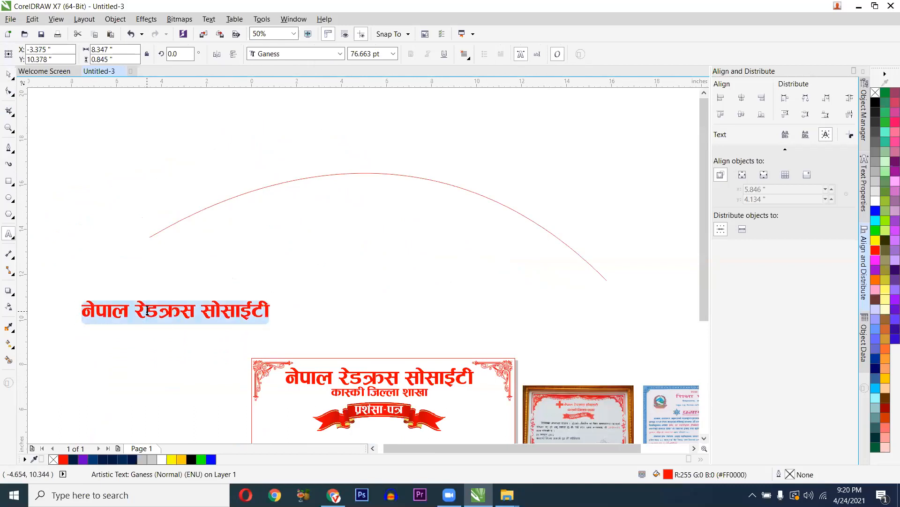
key(BackSpace)
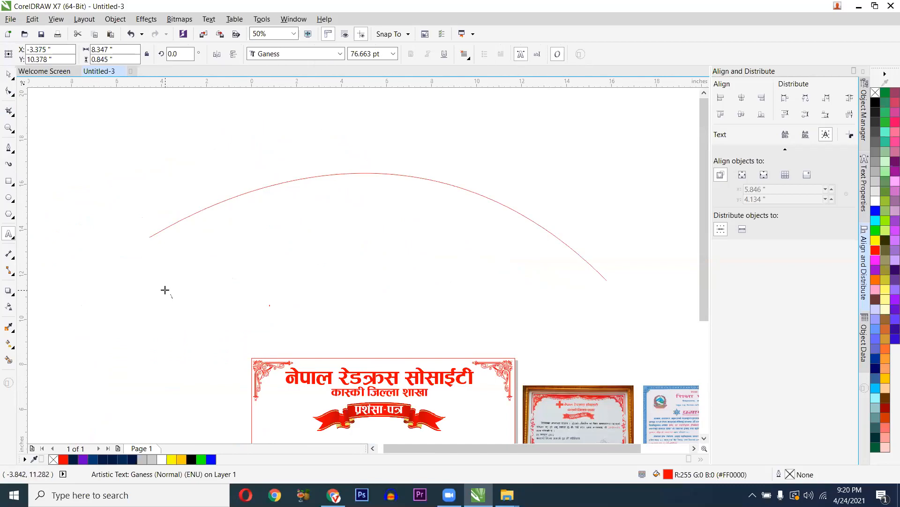
key(ctrl+space)
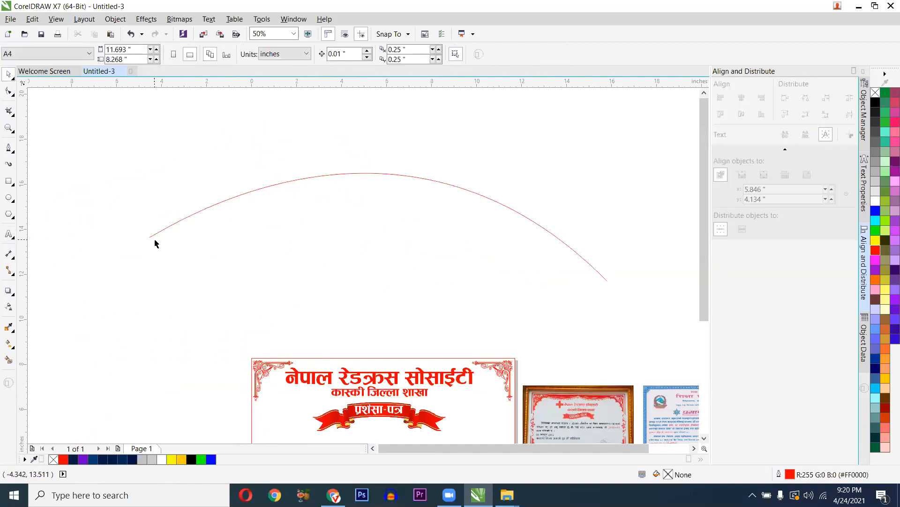
- Paste the Nepali heading 'नेपाल रेडक्रस सोसाईटी' onto the arch curve and select all of it
click(145, 237)
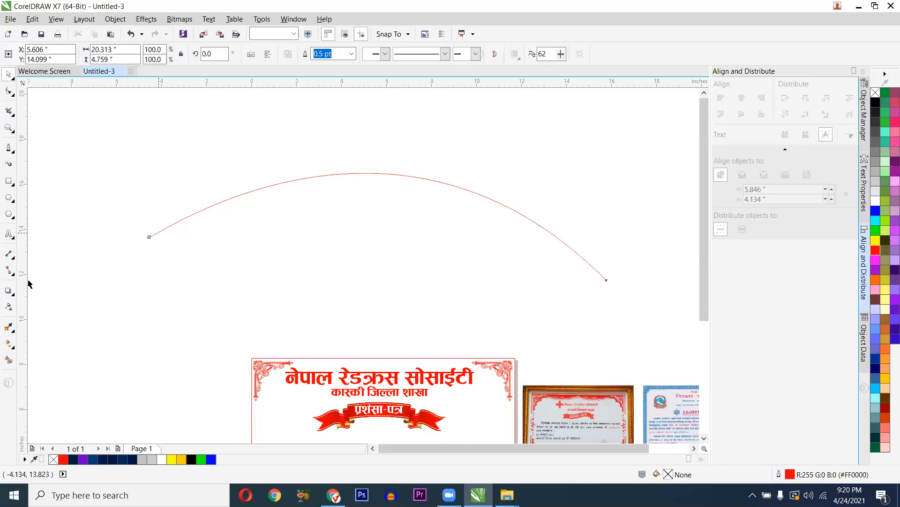
click(13, 236)
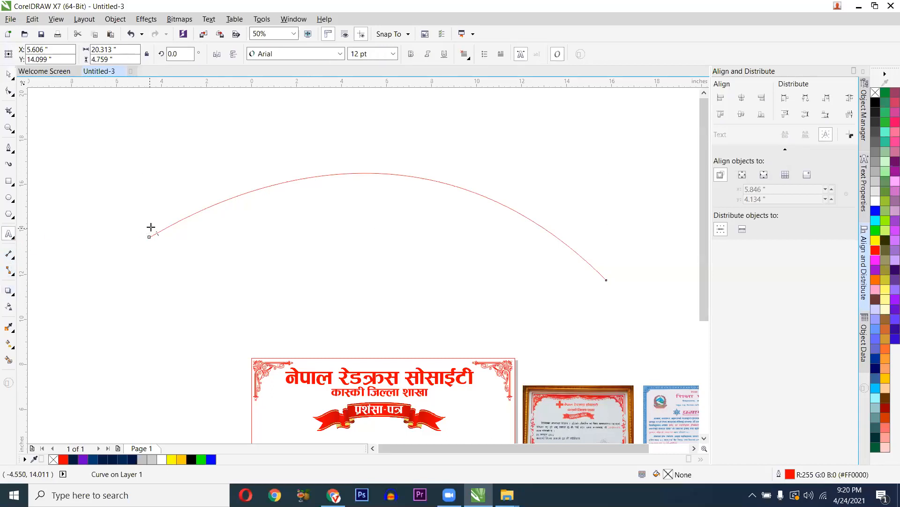
scroll(150, 227, up, 2)
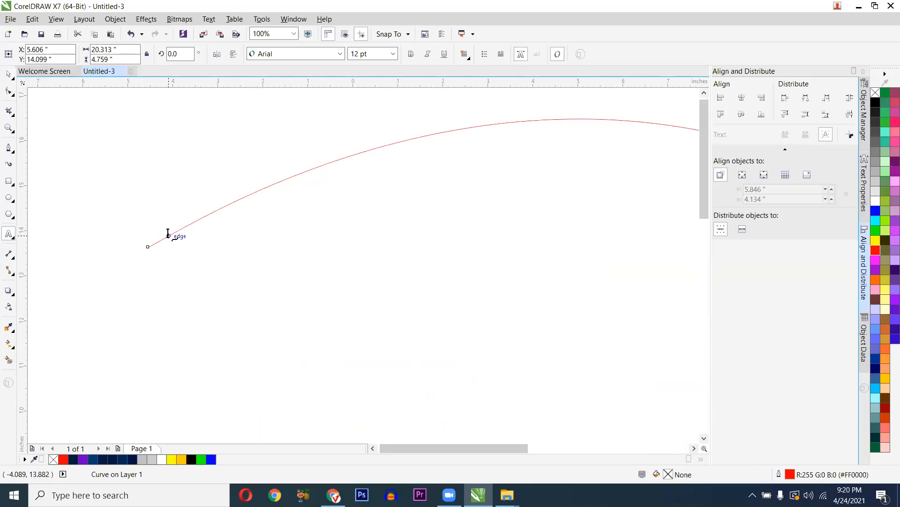
click(168, 234)
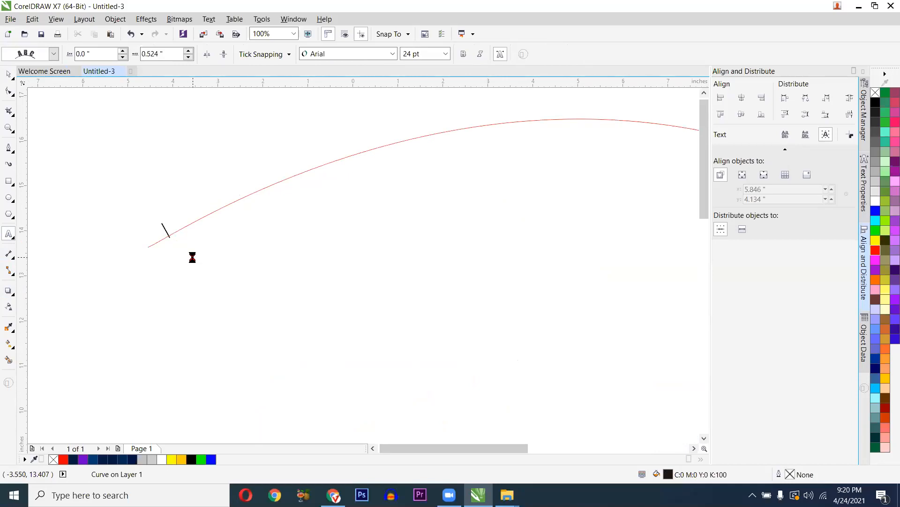
key(ctrl+v)
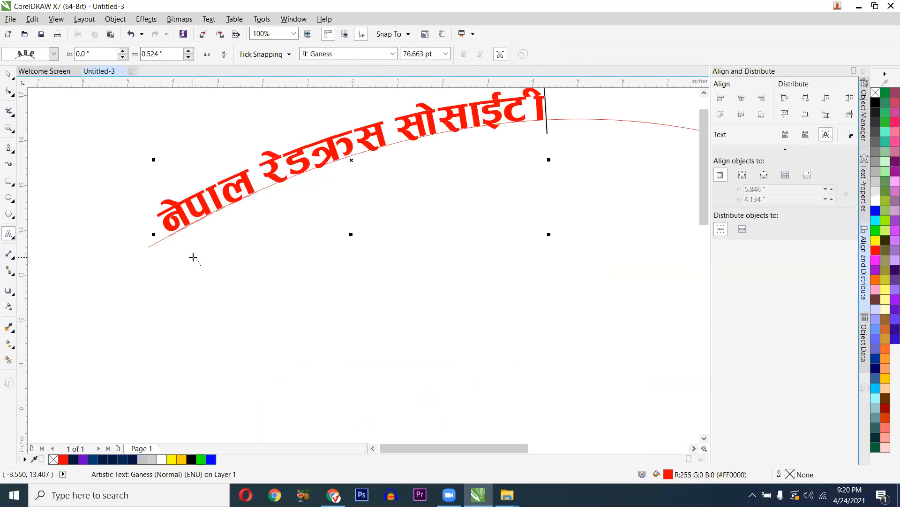
scroll(193, 257, down, 2)
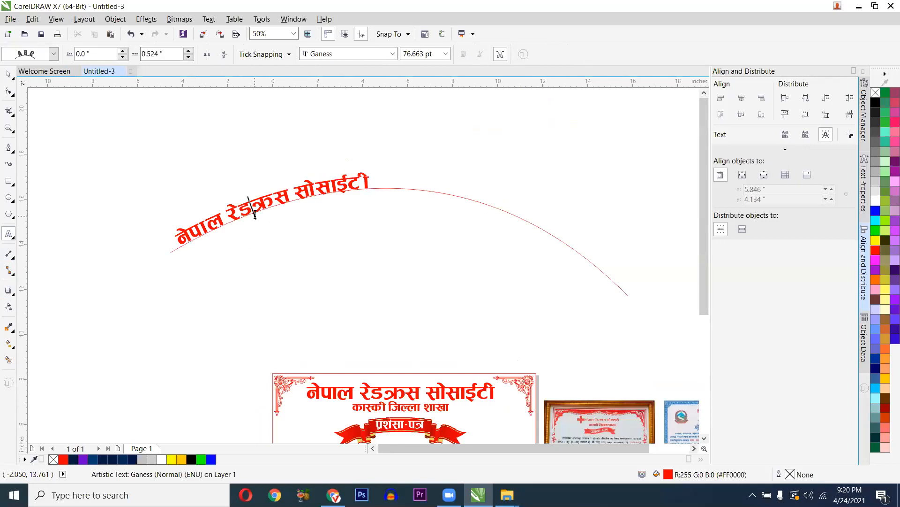
key(ctrl+a)
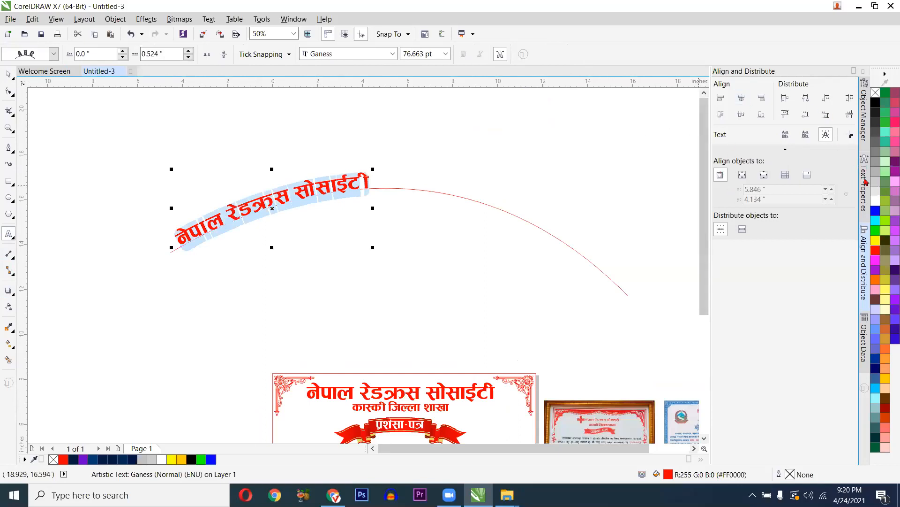
- Slide the curved heading along the path to the top of the arch
click(865, 182)
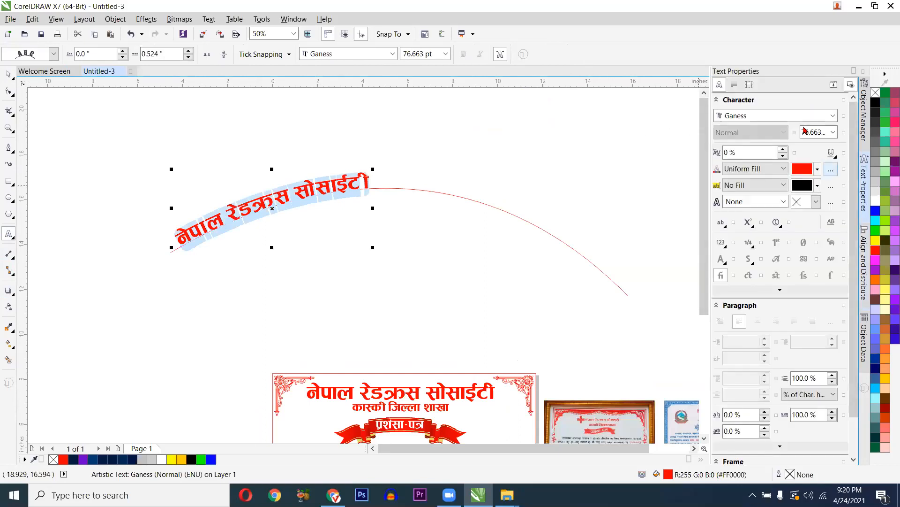
click(735, 85)
key(ctrl+space)
drag(273, 208, 390, 190)
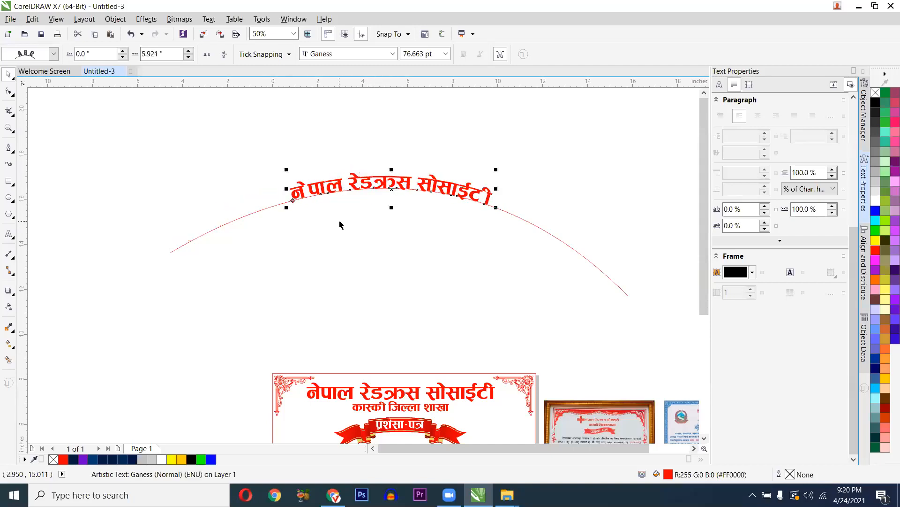
scroll(364, 212, up, 1)
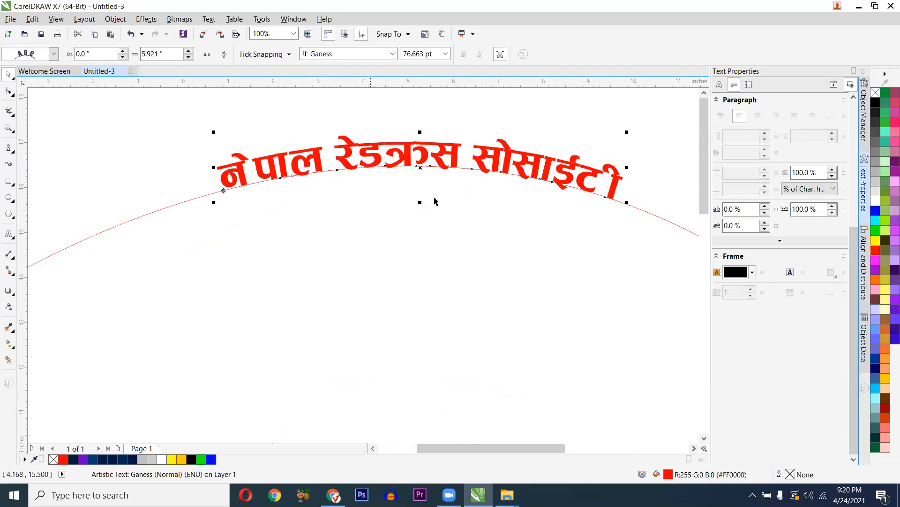
key(F10)
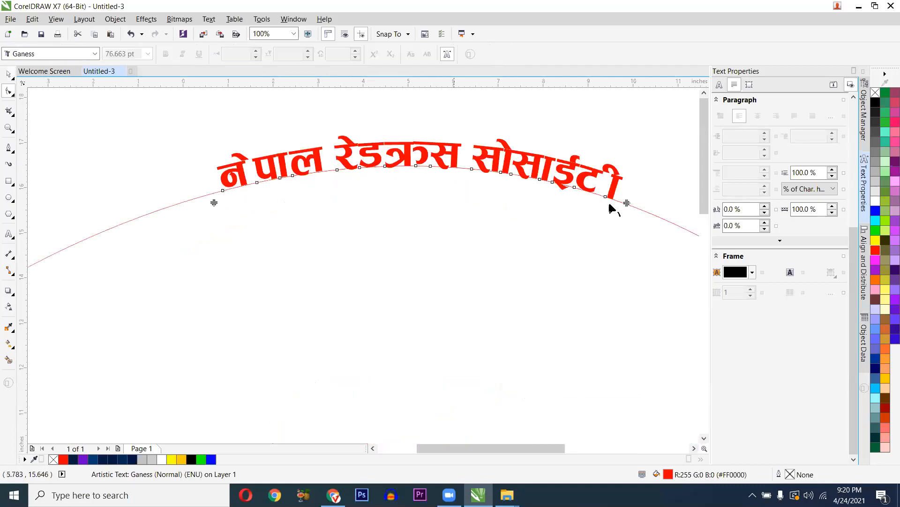
drag(628, 202, 619, 202)
key(ctrl+z)
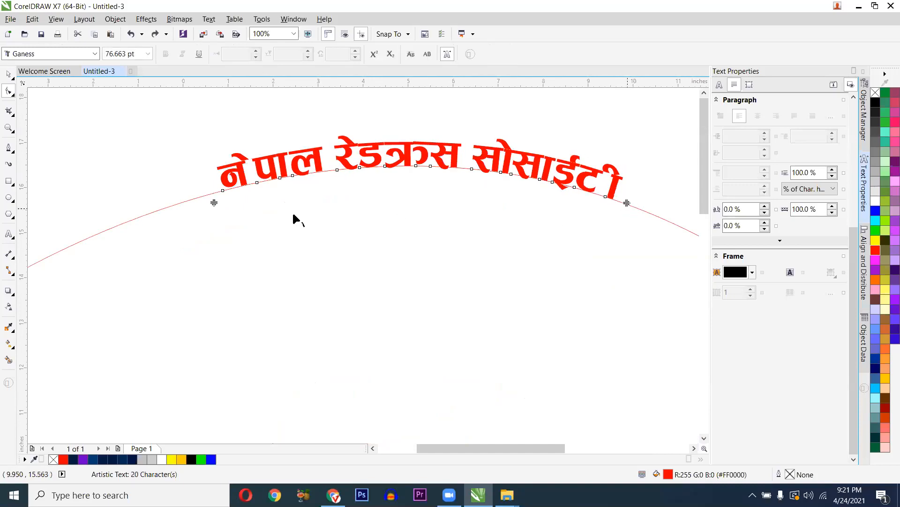
drag(215, 191, 224, 191)
key(space)
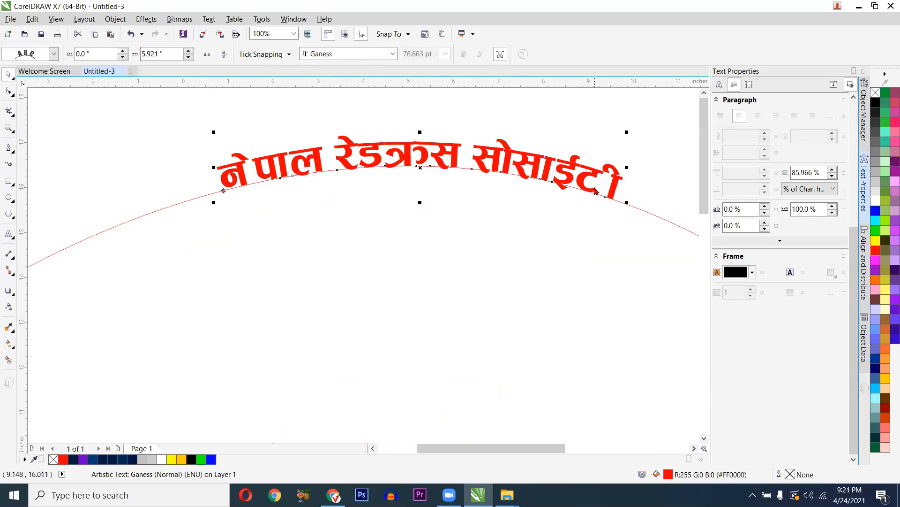
key(space)
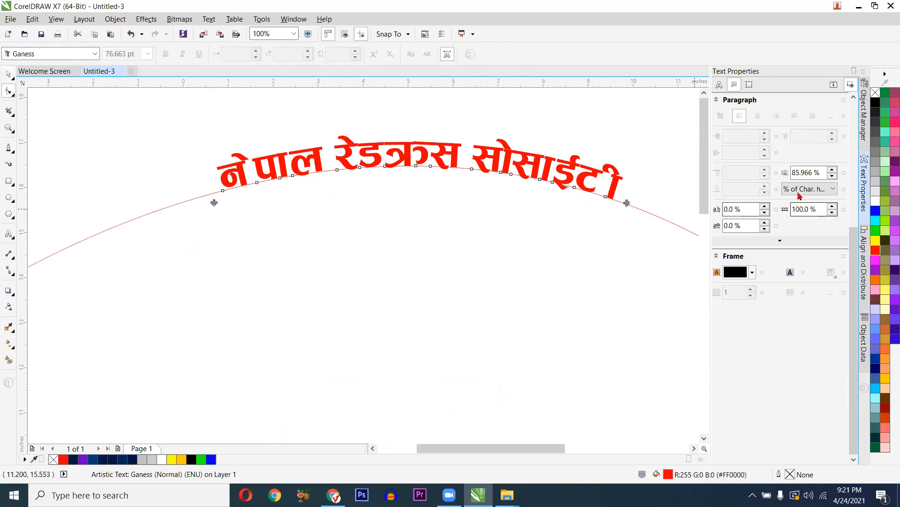
- Set the heading's word spacing to 86% and character spacing to -8%
click(832, 212)
click(832, 212)
click(832, 212)
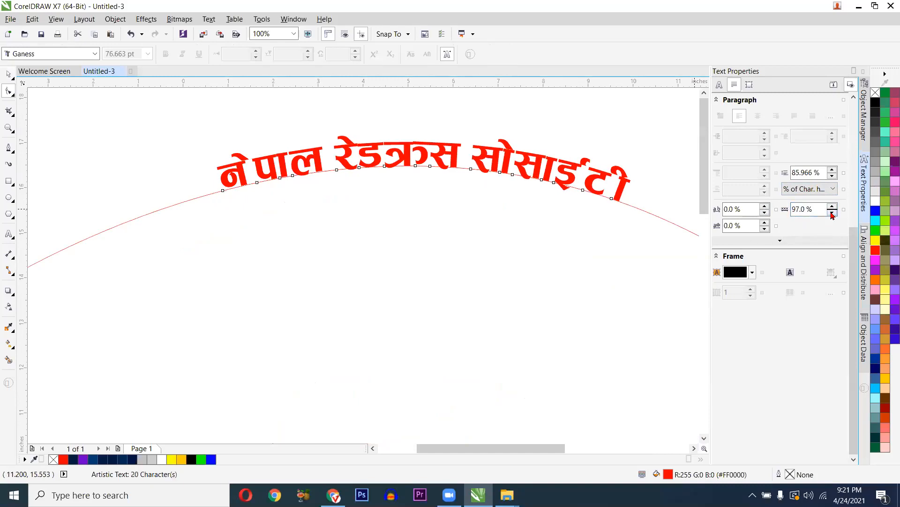
click(832, 213)
click(832, 213)
click(832, 213)
click(832, 213)
click(832, 213)
click(832, 213)
click(832, 213)
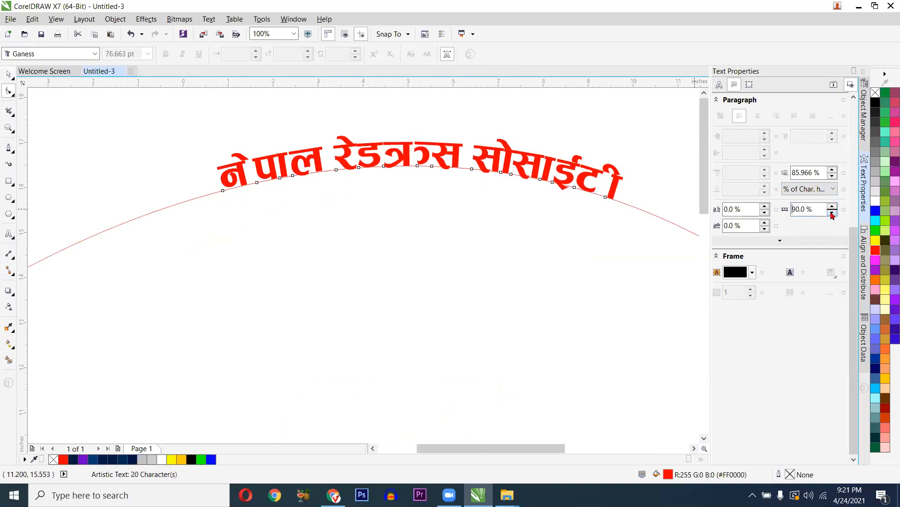
click(832, 213)
click(832, 213)
click(832, 213)
click(832, 213)
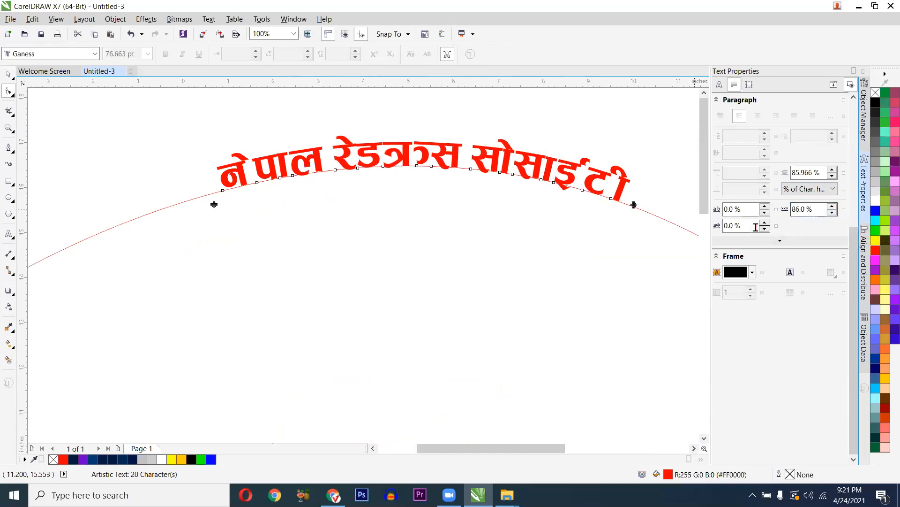
click(765, 213)
click(765, 213)
click(764, 213)
click(765, 213)
click(765, 213)
click(764, 213)
click(765, 214)
click(765, 214)
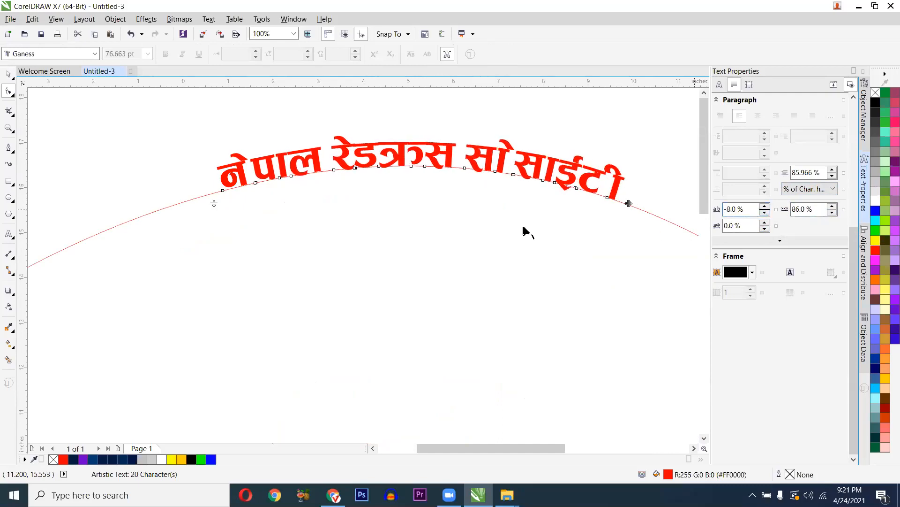
- Try moving the last letter along the path, then undo it
scroll(471, 223, down, 4)
scroll(552, 214, up, 4)
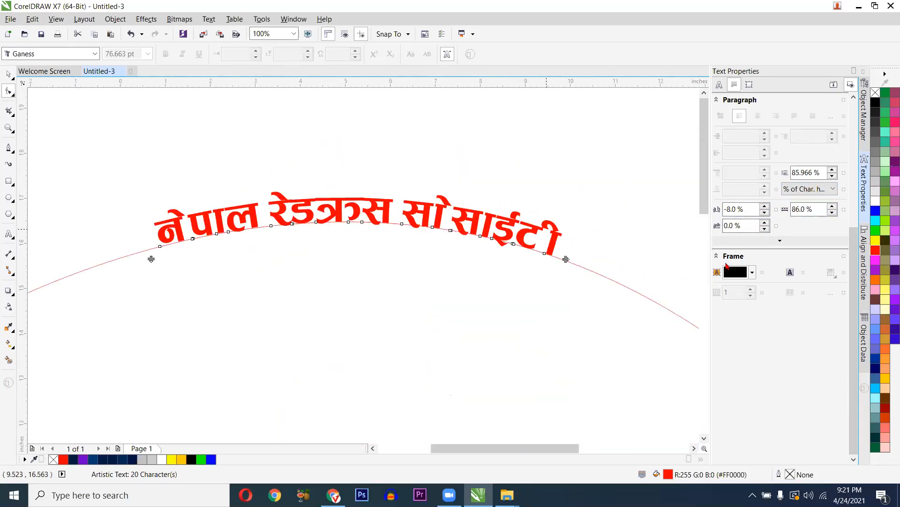
scroll(548, 255, up, 1)
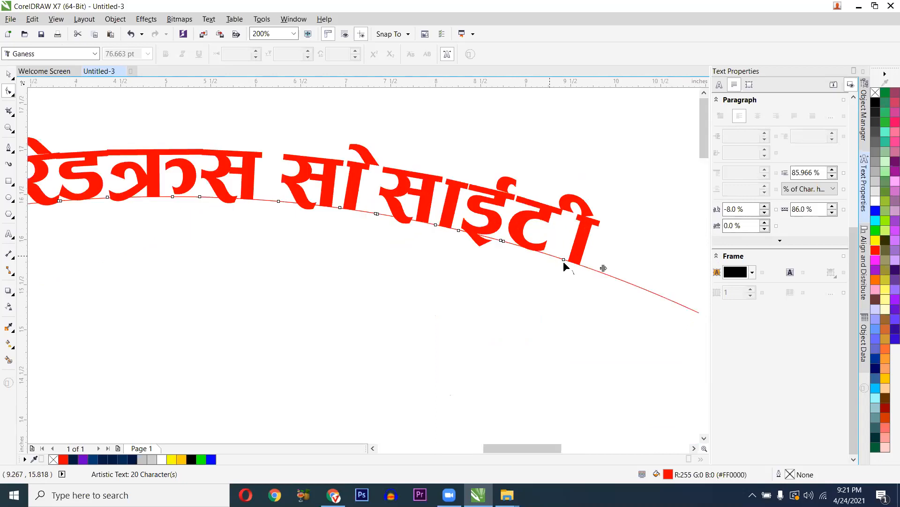
mouse_move(564, 258)
mouse_down()
mouse_move(551, 254)
mouse_move(558, 258)
mouse_up()
key(ctrl+z)
key(ctrl+z)
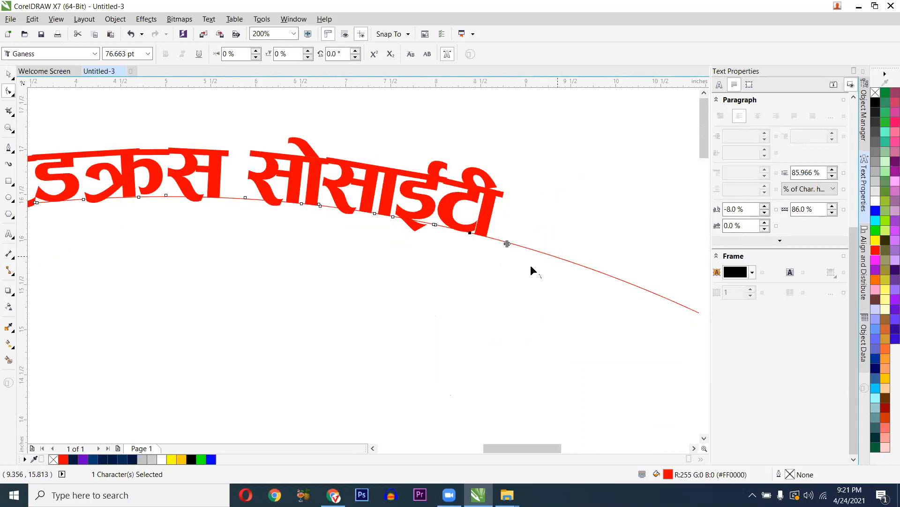
scroll(528, 266, down, 2)
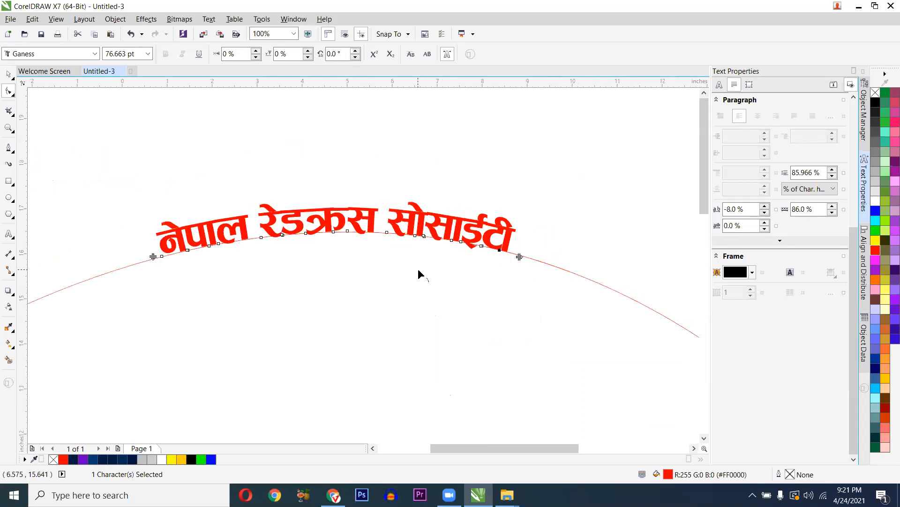
key(space)
scroll(404, 230, up, 2)
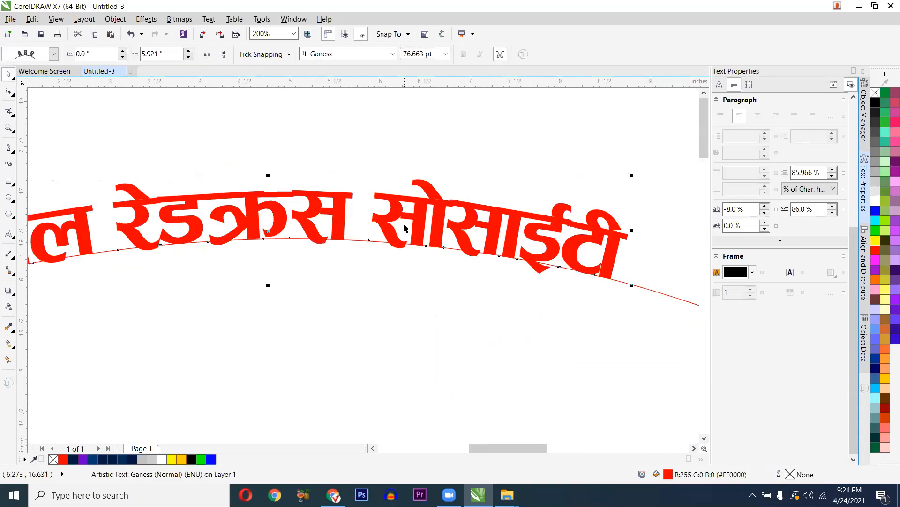
scroll(328, 262, down, 4)
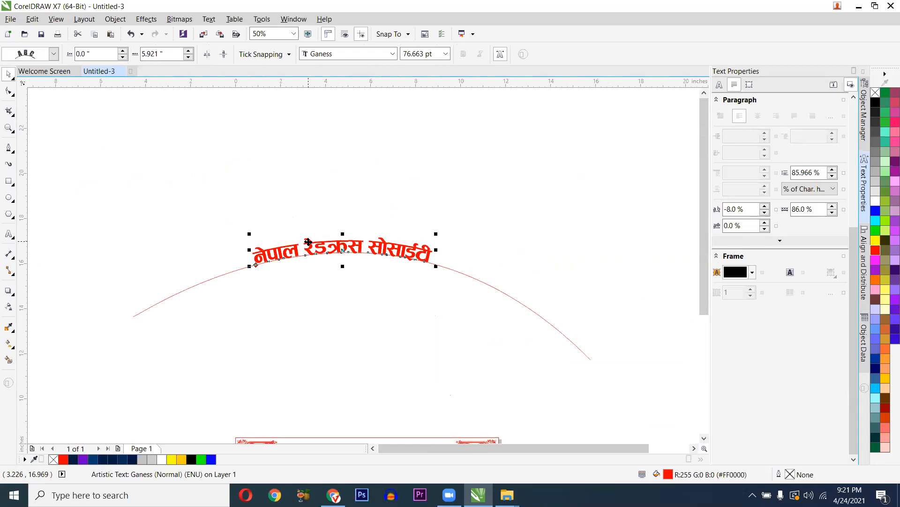
- Deselect the curved heading and close, then reopen, the Text Properties panel
click(345, 199)
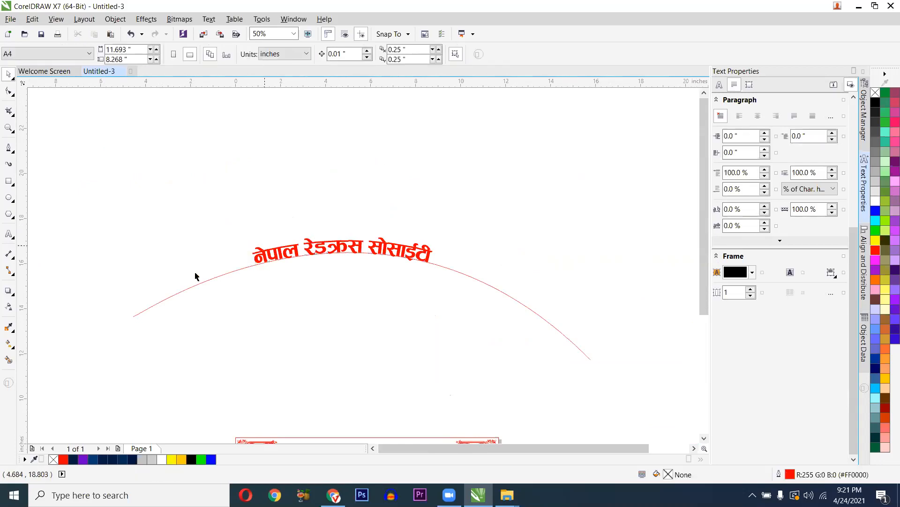
click(9, 233)
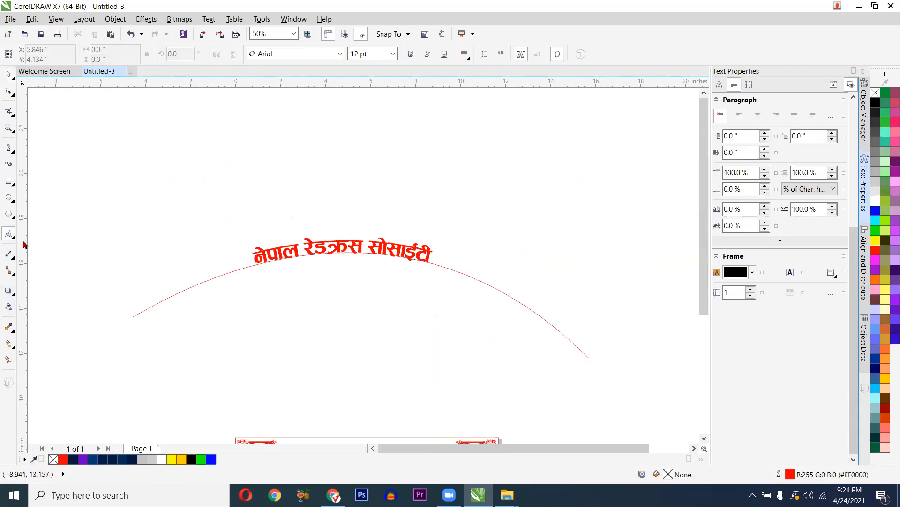
click(521, 55)
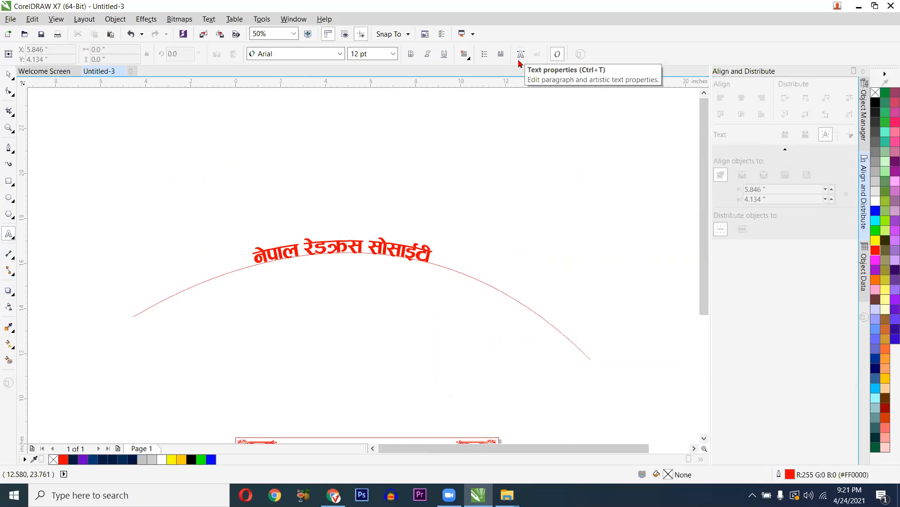
click(521, 55)
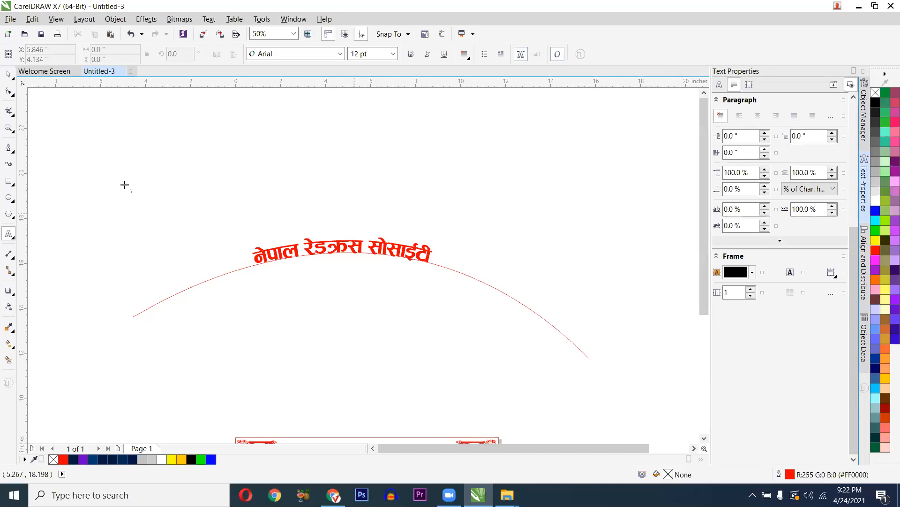
- Draw a rectangle above the heading and paste the Nepali heading along its edge
click(10, 182)
drag(150, 127, 260, 218)
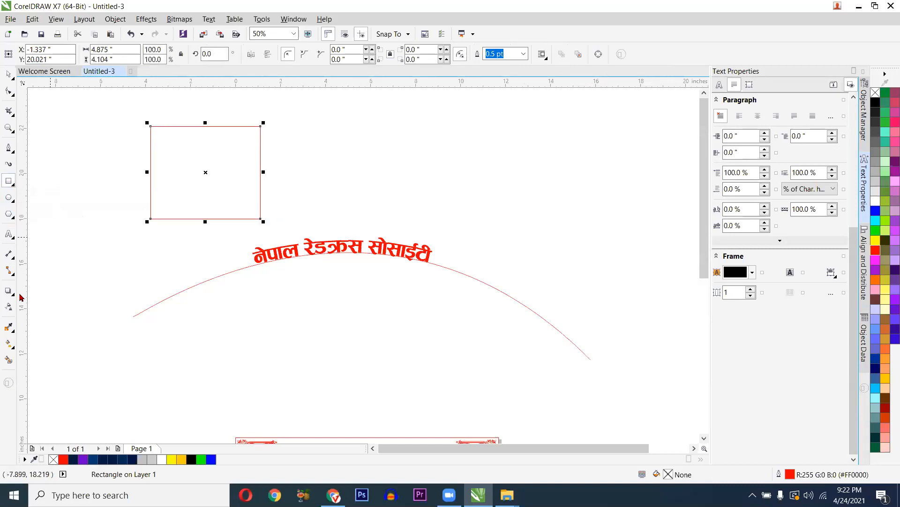
click(9, 233)
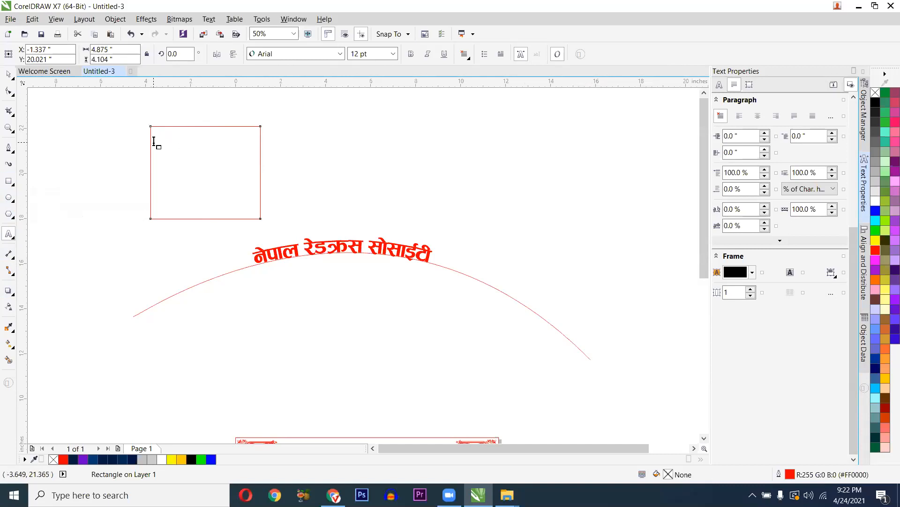
scroll(154, 140, up, 3)
scroll(153, 141, down, 2)
scroll(154, 137, up, 1)
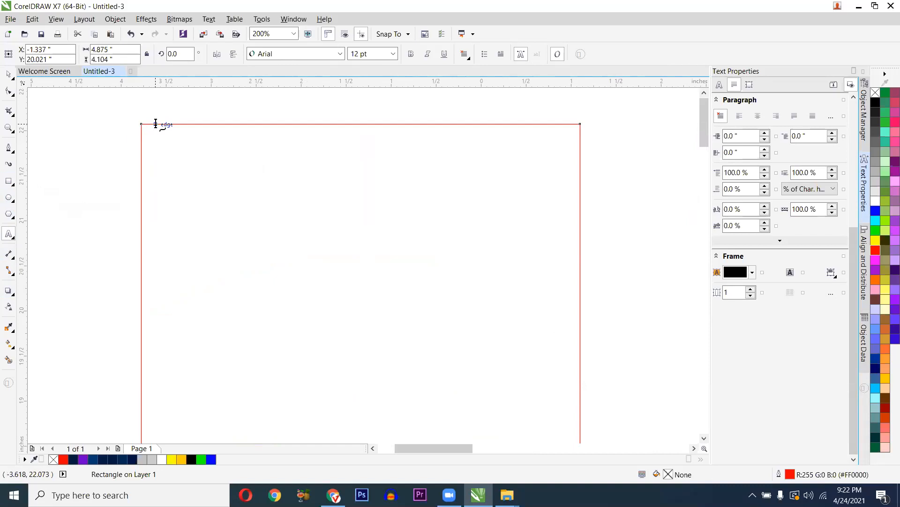
click(155, 123)
text(नेपाल रेडक्रस सोसाईटी)
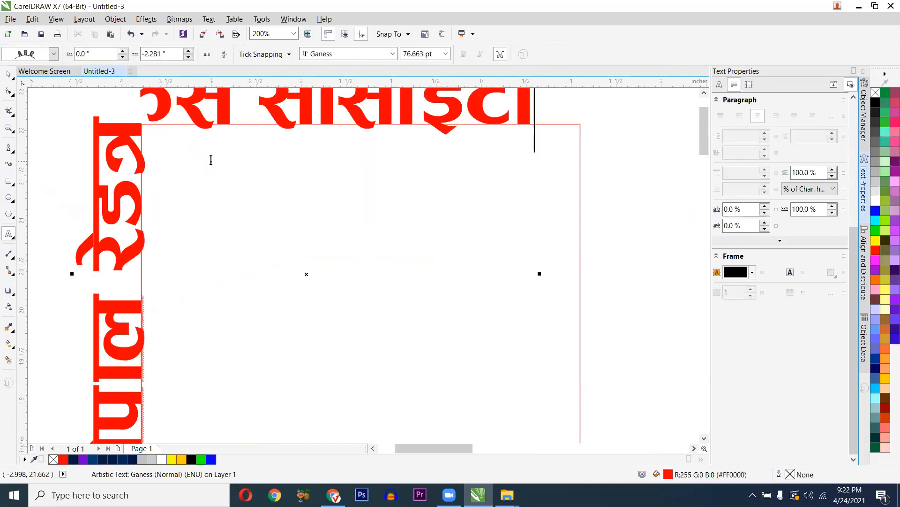
scroll(211, 161, down, 2)
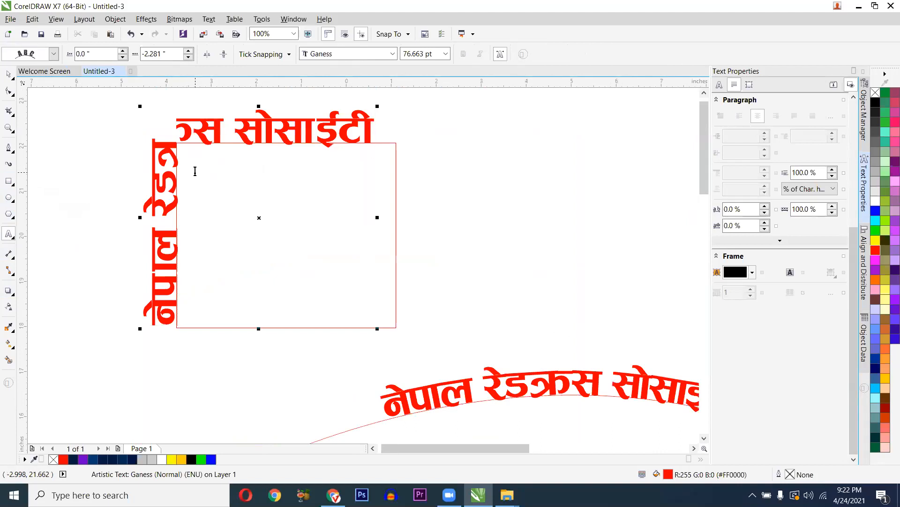
key(ctrl+space)
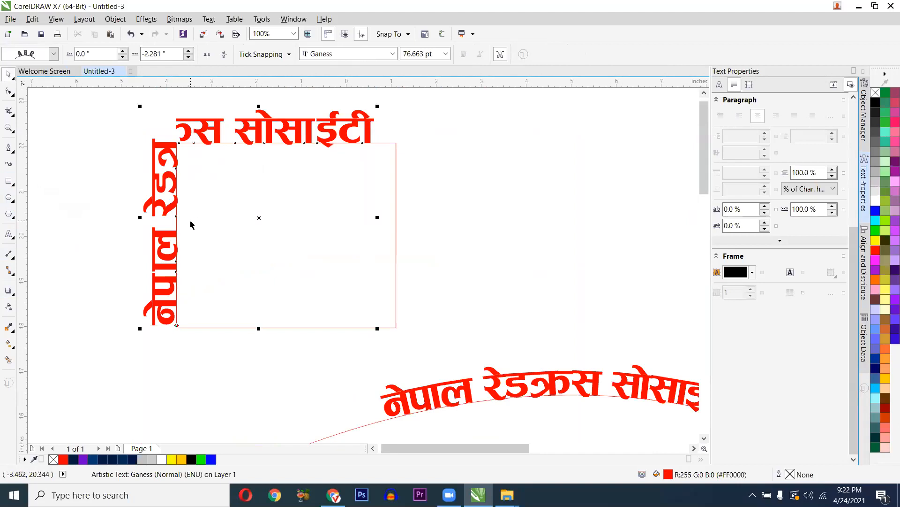
- Undo the rectangle's pasted text and delete the empty rectangle
key(ctrl+z)
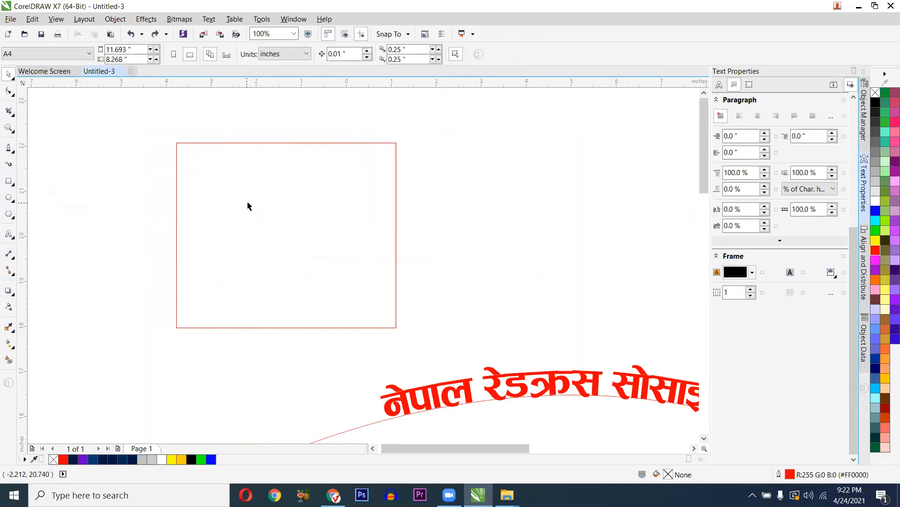
scroll(248, 206, down, 2)
click(229, 195)
key(Delete)
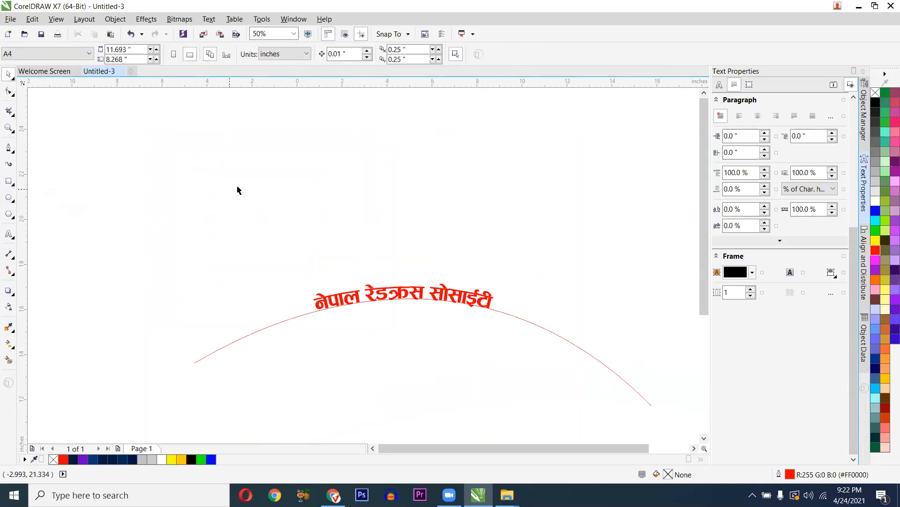
click(328, 297)
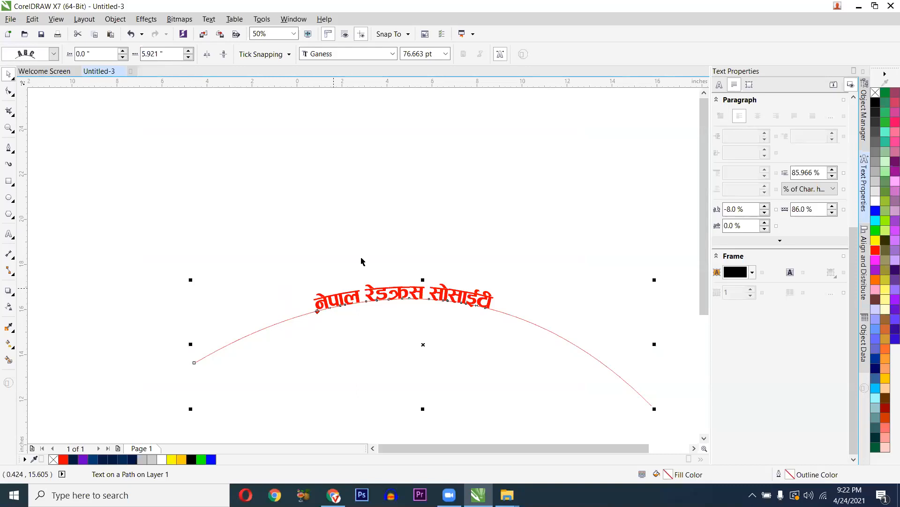
scroll(411, 225, down, 1)
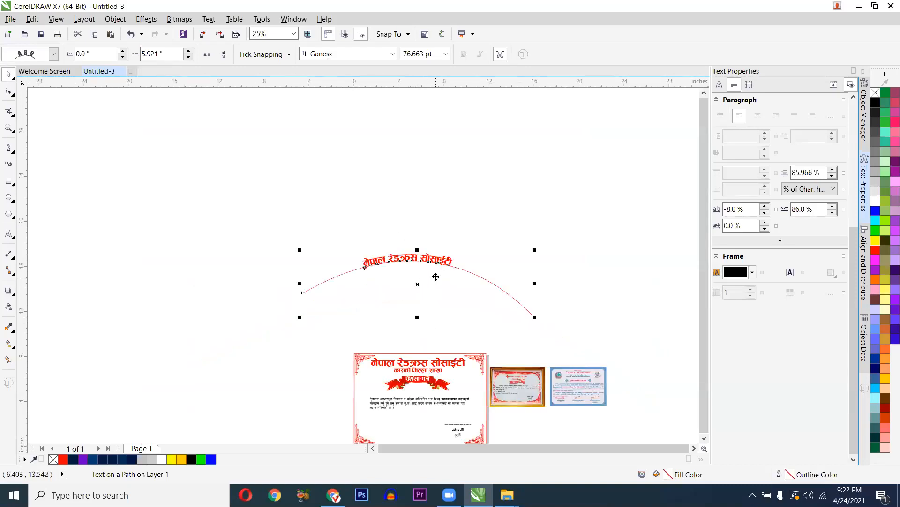
scroll(426, 267, up, 1)
scroll(342, 221, down, 1)
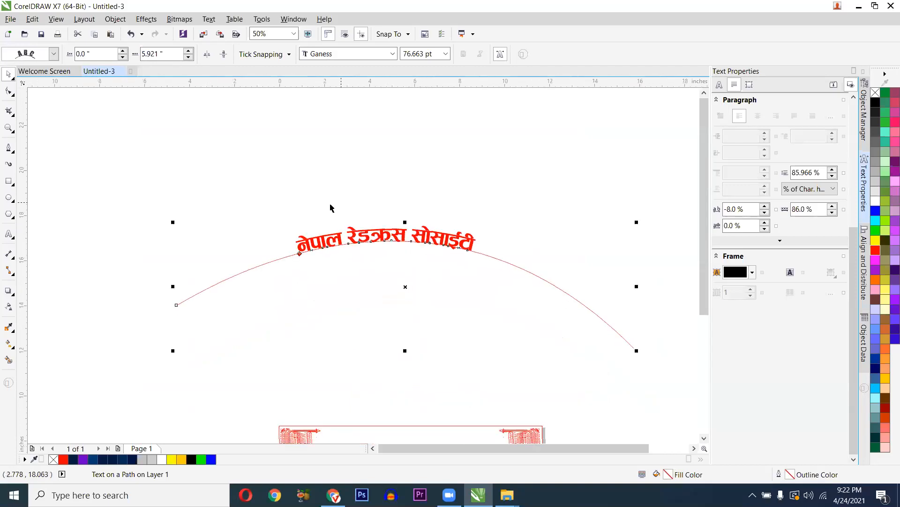
click(276, 202)
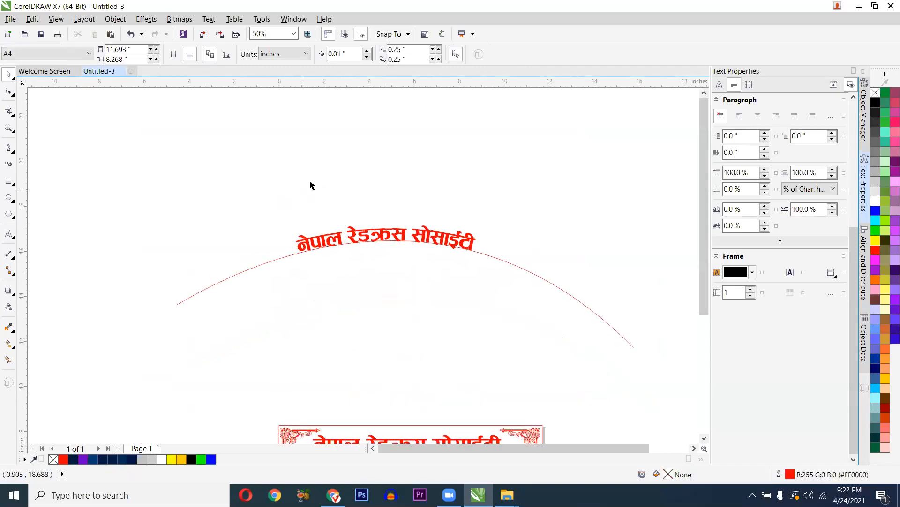
click(339, 236)
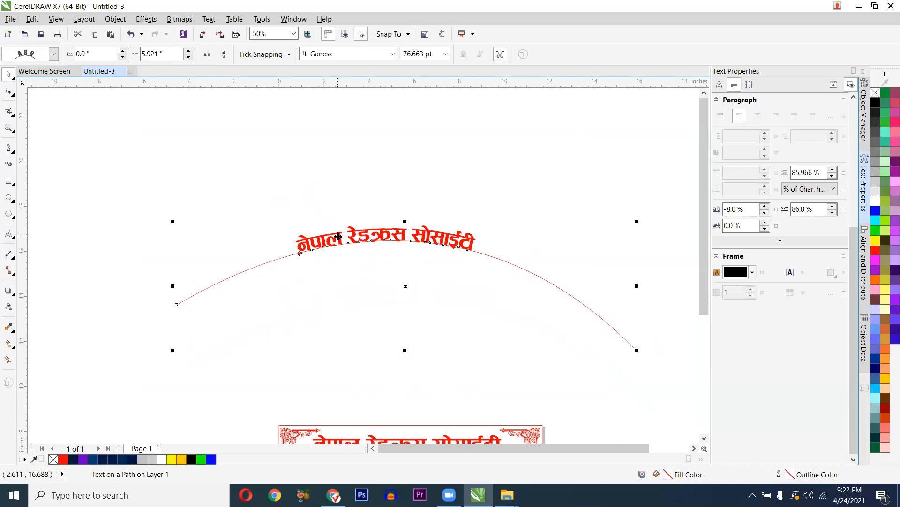
scroll(347, 253, down, 1)
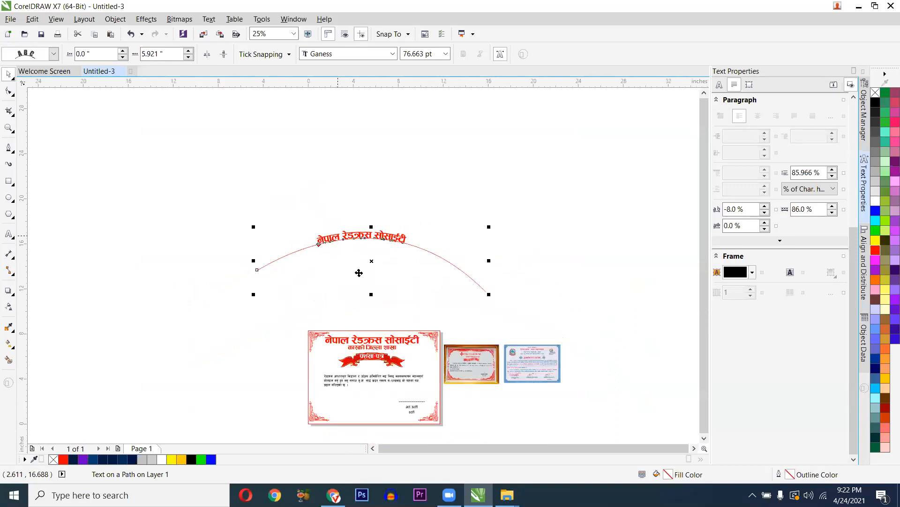
scroll(370, 276, up, 1)
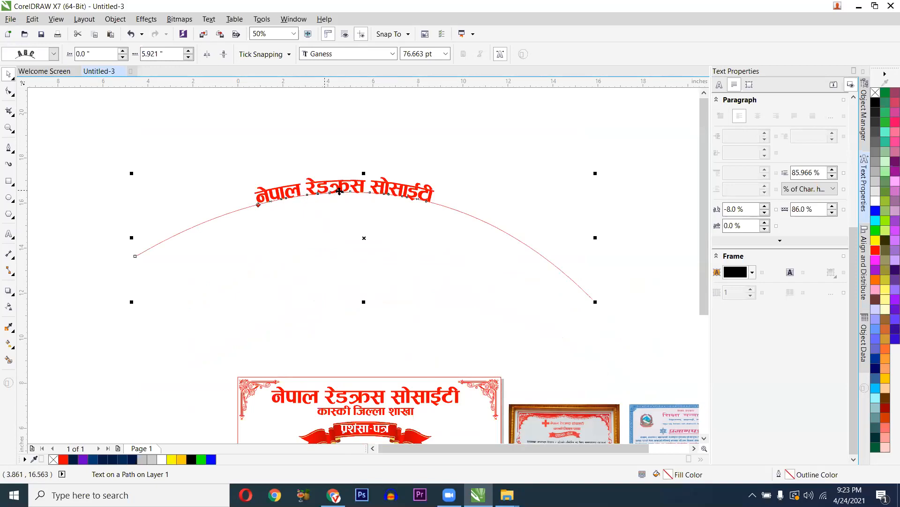
scroll(340, 191, up, 2)
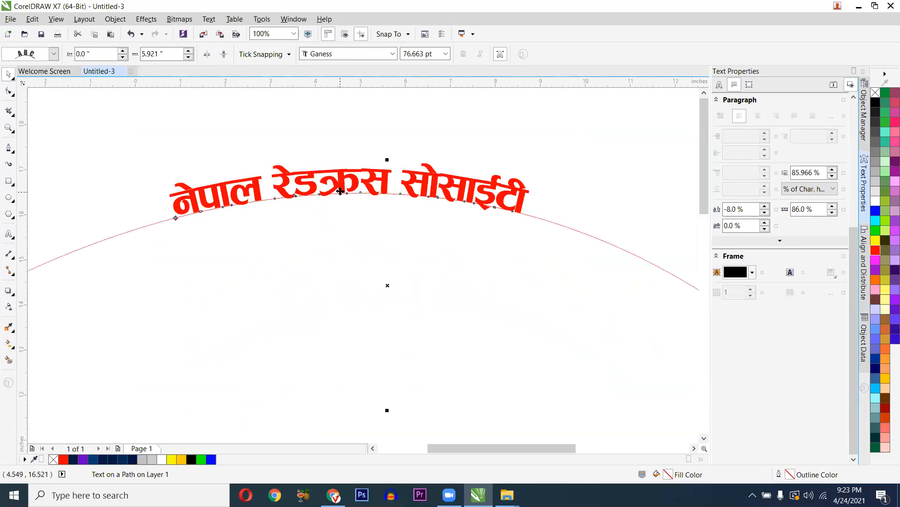
scroll(340, 191, down, 2)
drag(329, 209, 349, 261)
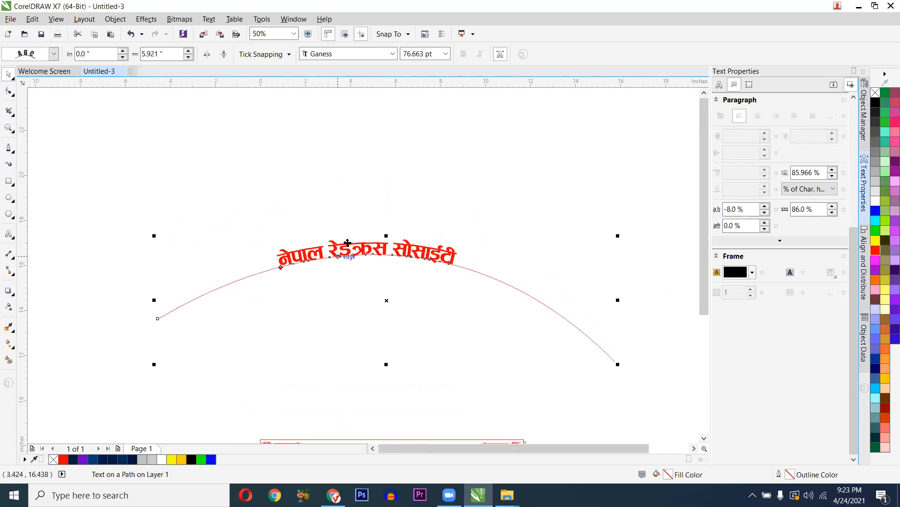
click(9, 198)
- Draw a large new circle above the existing curved heading and nudge it into place
drag(244, 263, 311, 402)
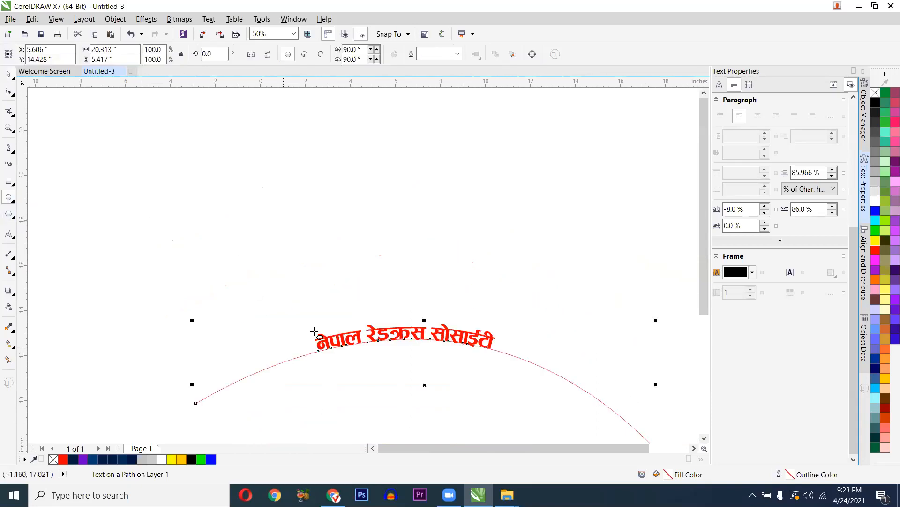
mouse_move(311, 197)
mouse_down()
mouse_move(374, 260)
mouse_move(414, 282)
mouse_up()
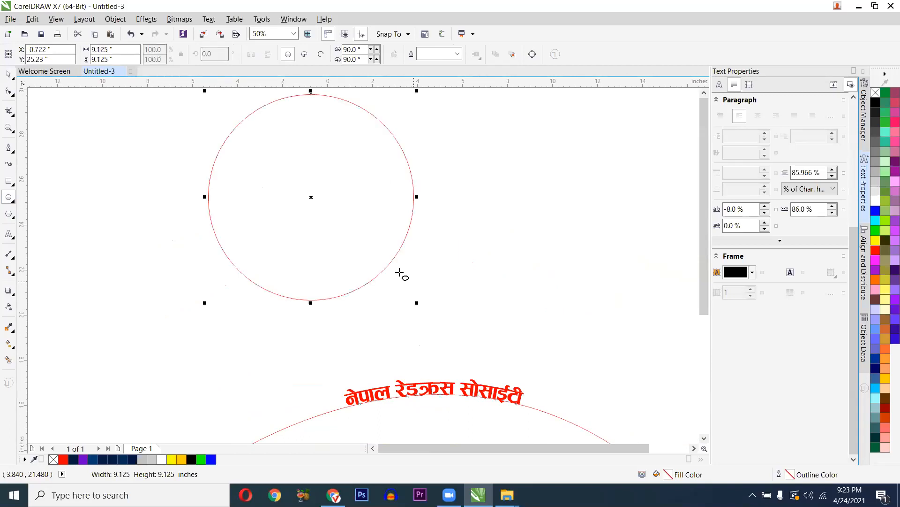
key(space)
drag(320, 200, 315, 228)
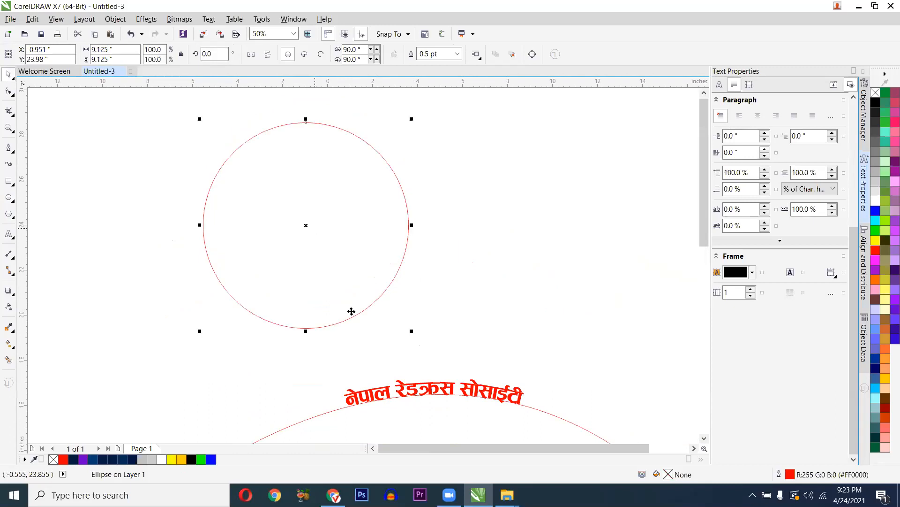
drag(311, 123, 311, 123)
- Start text on the circle's top in ARAP 002 and type नेपाल रेडक्रस सोसाईटी
key(F8)
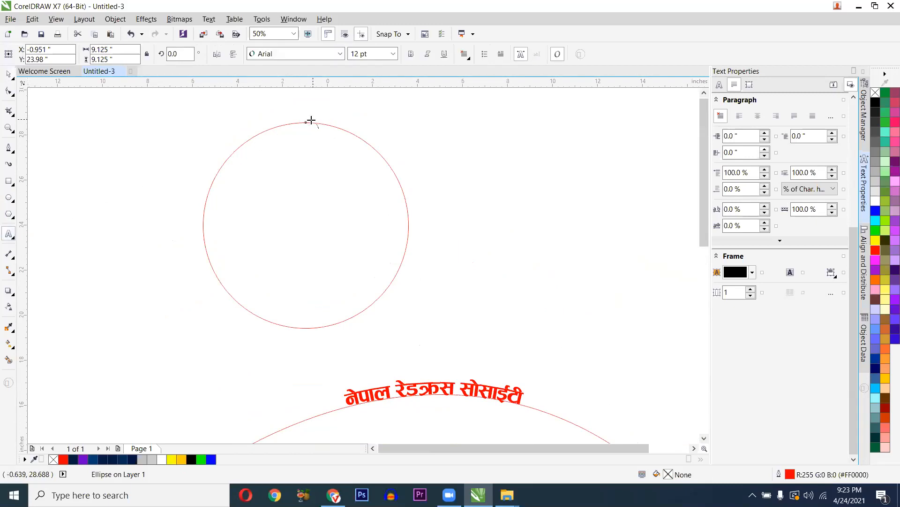
click(311, 123)
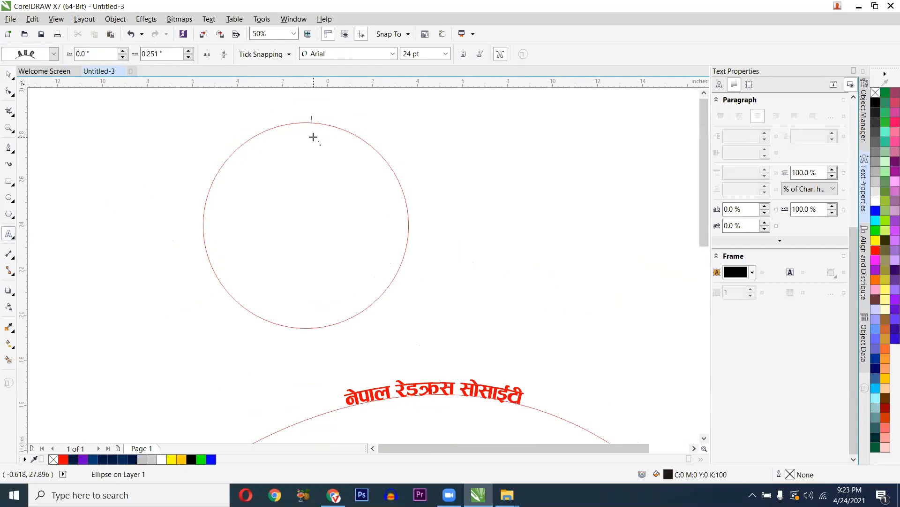
click(368, 54)
click(396, 89)
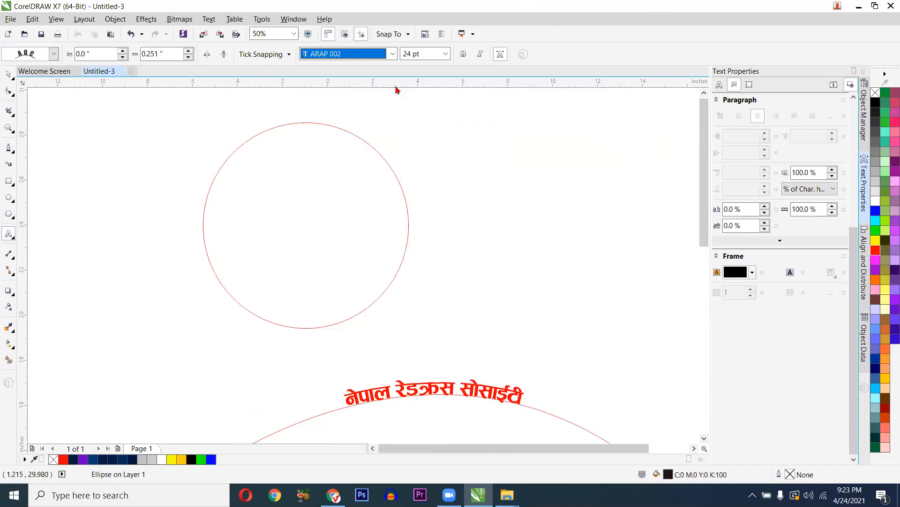
scroll(321, 120, up, 1)
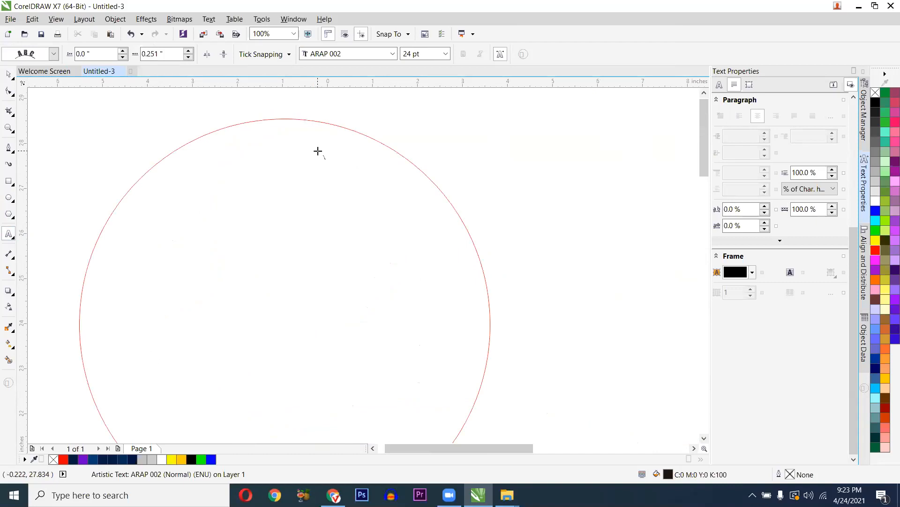
text(पाल र)
text(ेडक्रस)
text( सा)
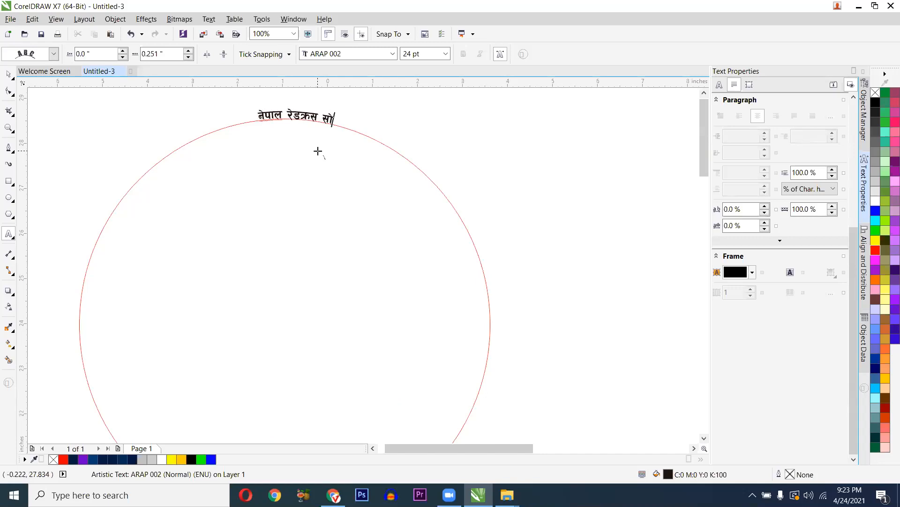
text(साइ)
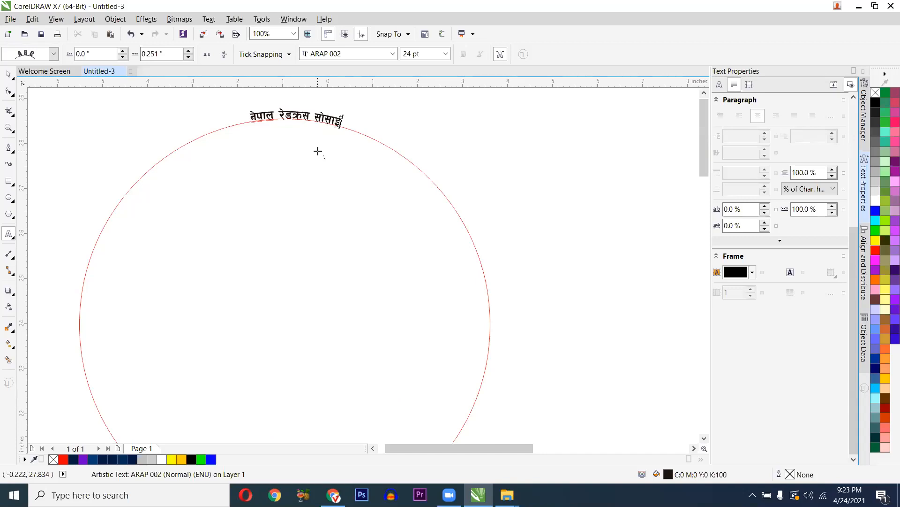
text(टी)
- Set the curved Nepali text to 100 pt and finish editing it
key(ctrl+a)
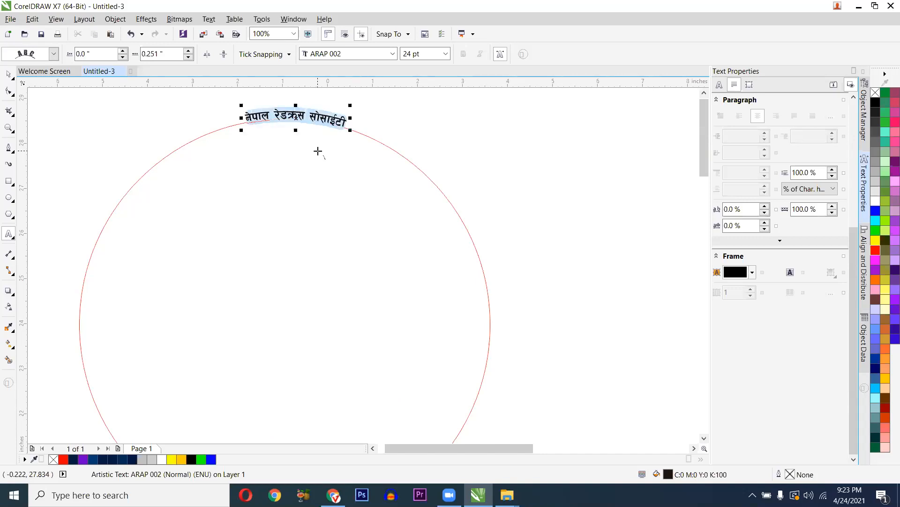
scroll(306, 115, up, 1)
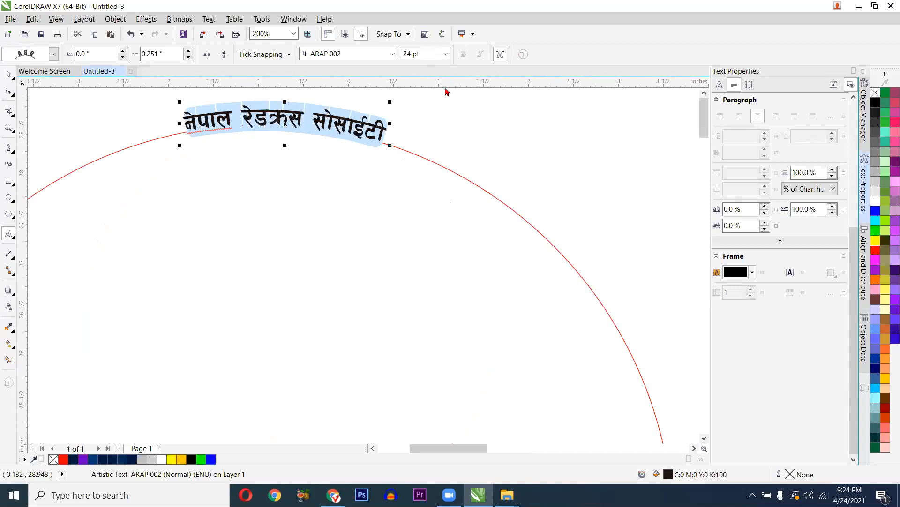
click(446, 53)
click(422, 148)
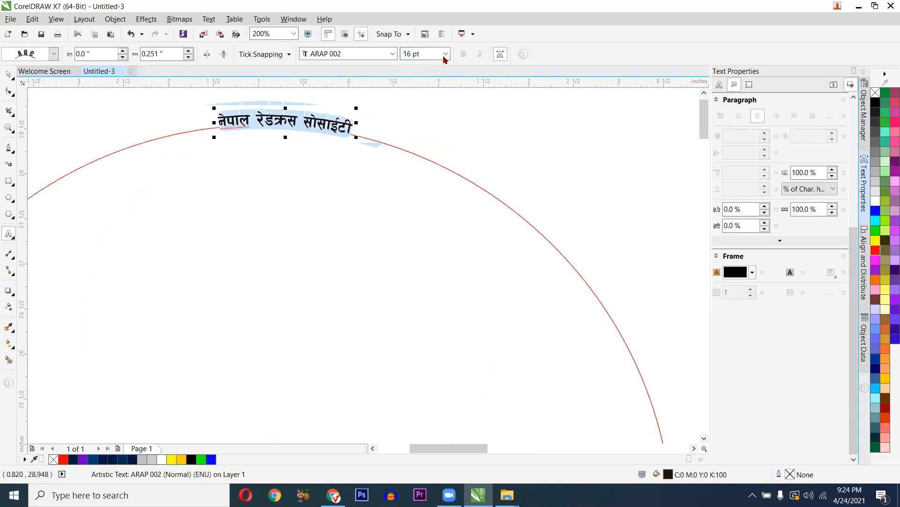
click(446, 54)
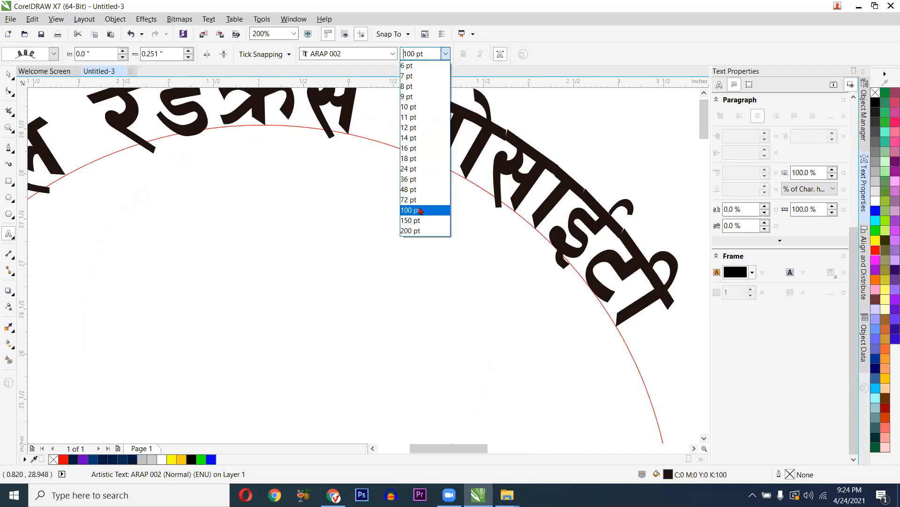
click(420, 210)
scroll(401, 200, down, 2)
key(ctrl+space)
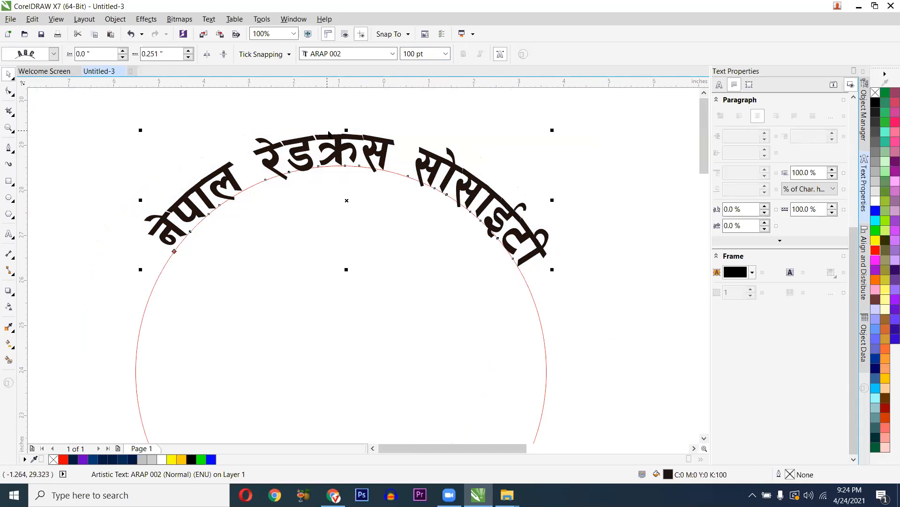
scroll(327, 137, down, 1)
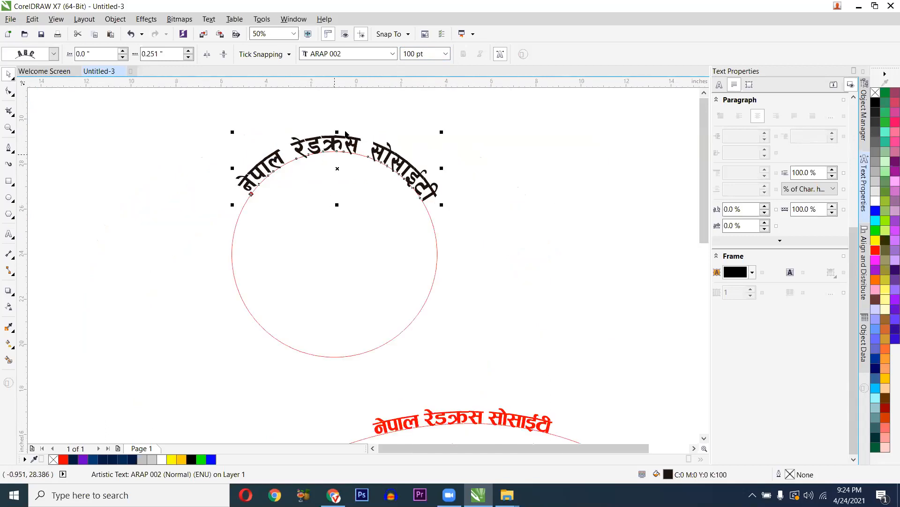
scroll(345, 127, up, 1)
key(F10)
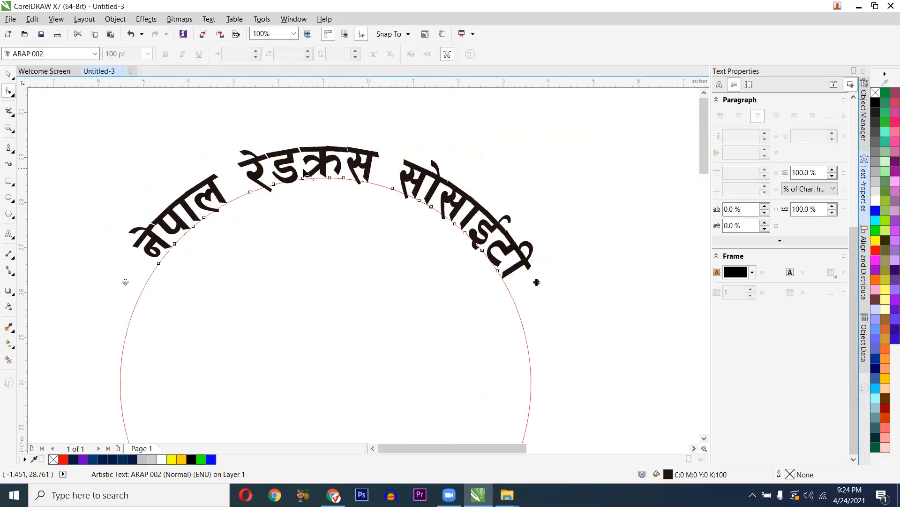
scroll(305, 173, down, 1)
scroll(305, 173, down, 1)
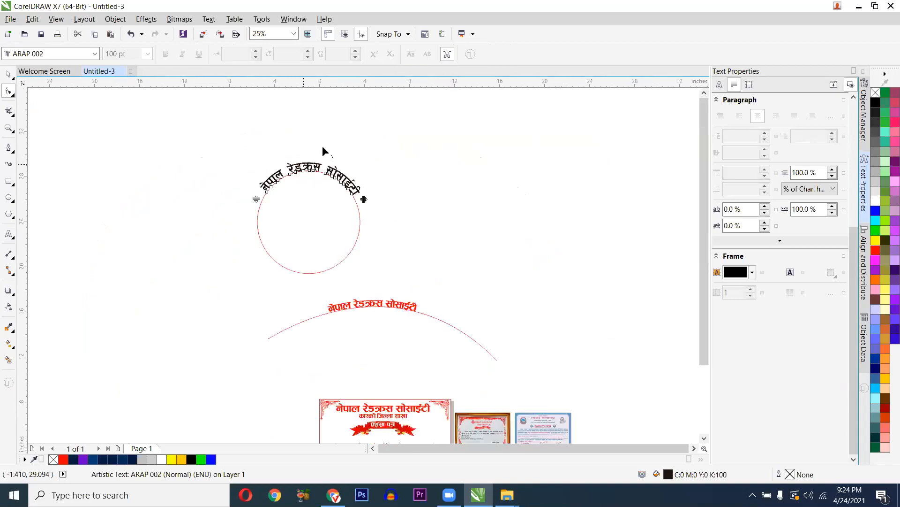
scroll(300, 159, up, 1)
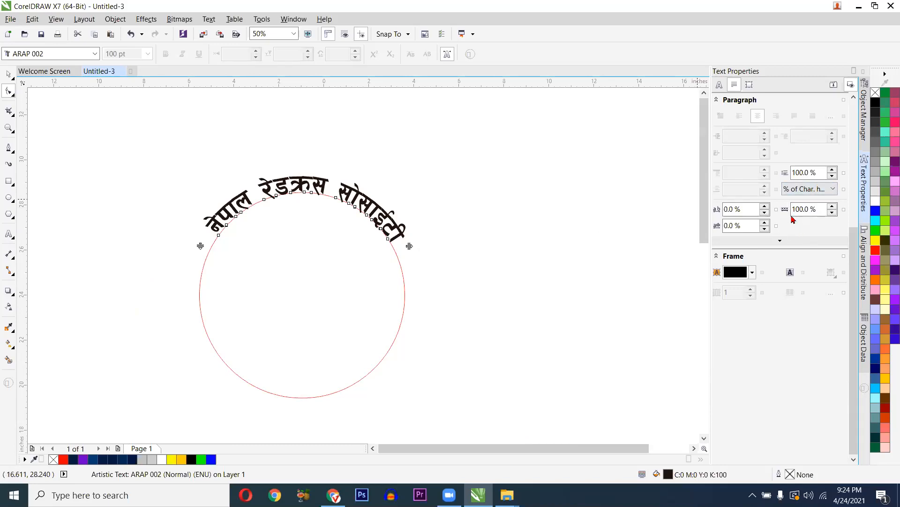
- Set the curved text's character spacing to -5% in Text Properties
scroll(752, 228, up, 1)
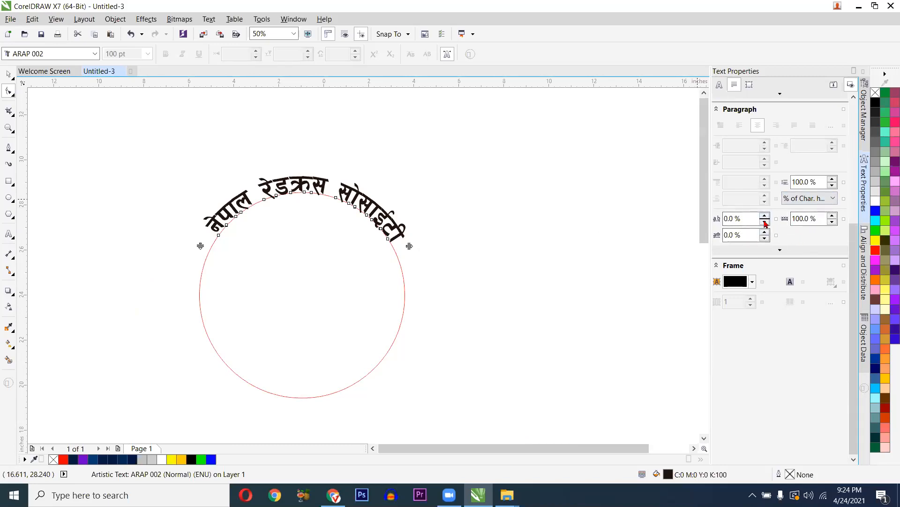
click(764, 222)
click(764, 222)
click(764, 222)
click(765, 222)
click(764, 222)
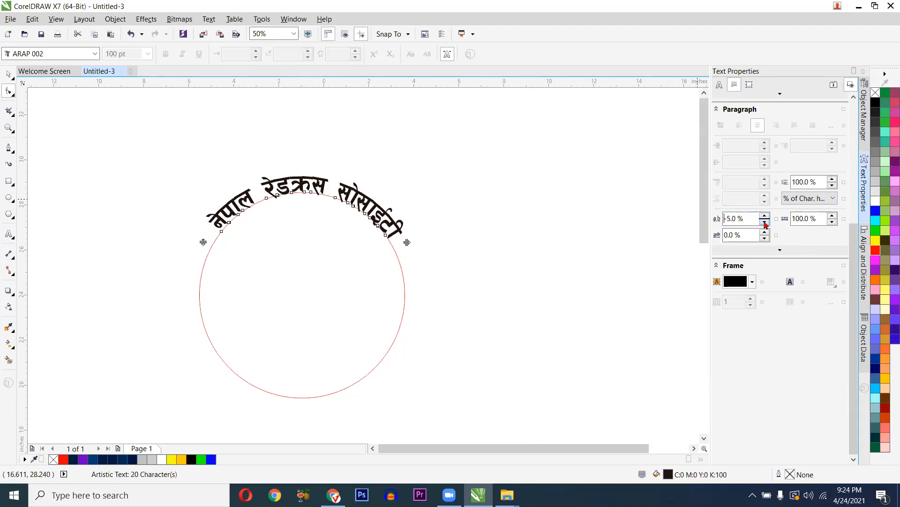
click(764, 222)
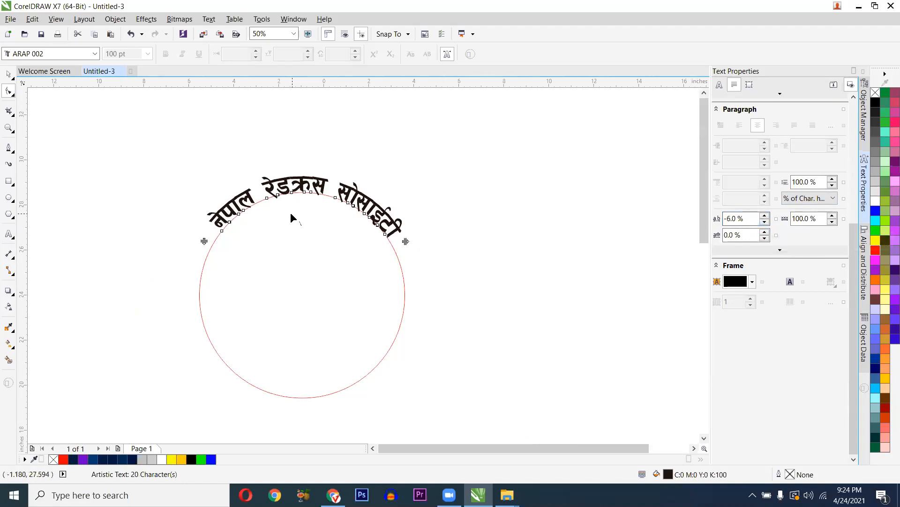
scroll(290, 212, up, 1)
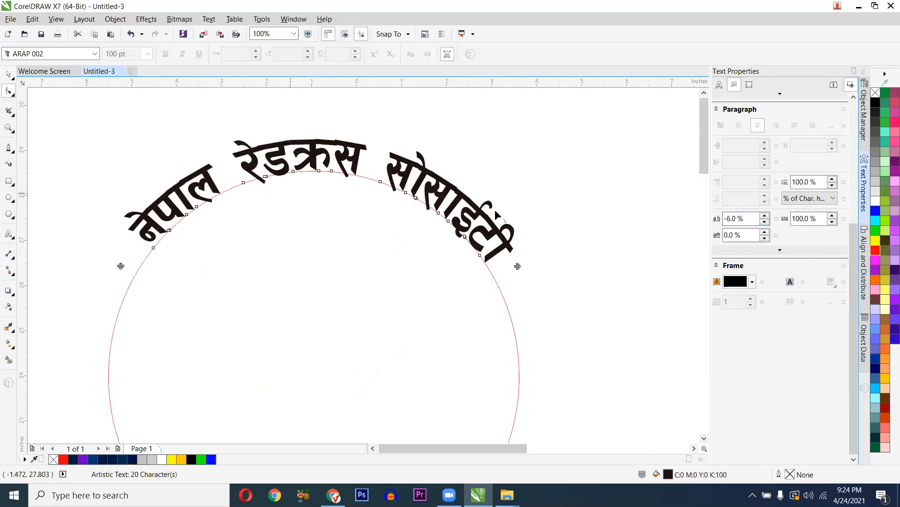
click(764, 222)
click(764, 222)
click(765, 222)
click(764, 222)
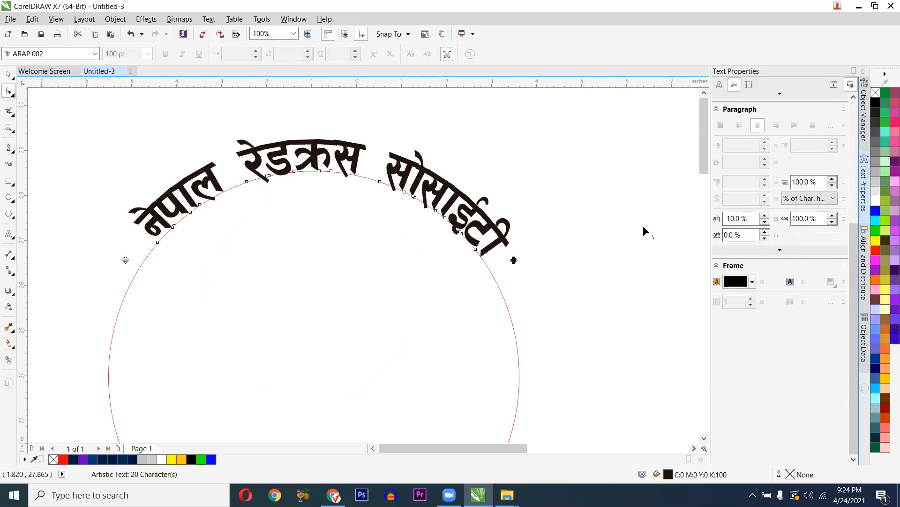
click(765, 215)
click(765, 216)
click(765, 215)
click(765, 215)
click(765, 215)
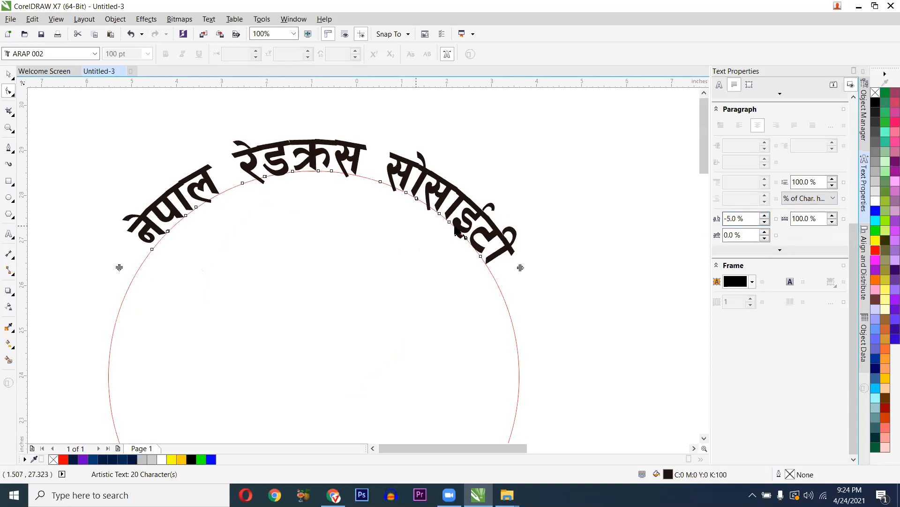
scroll(456, 228, down, 2)
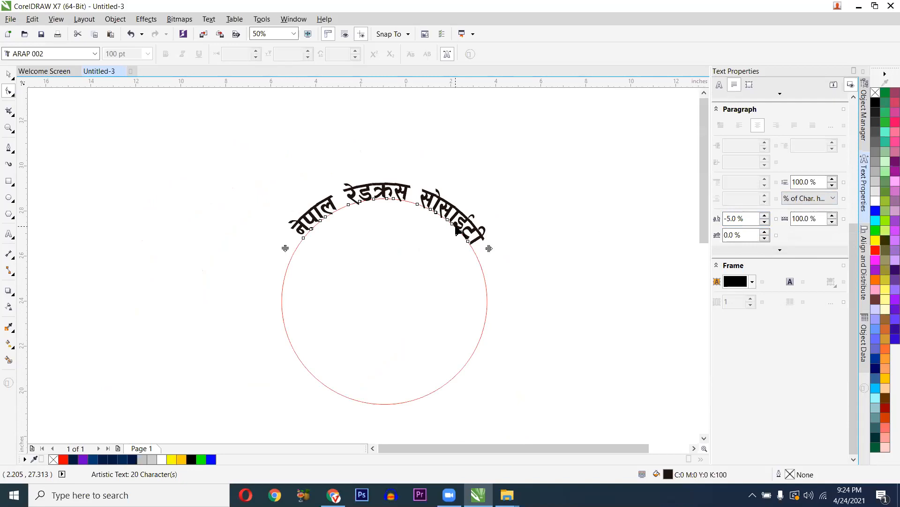
scroll(404, 197, up, 2)
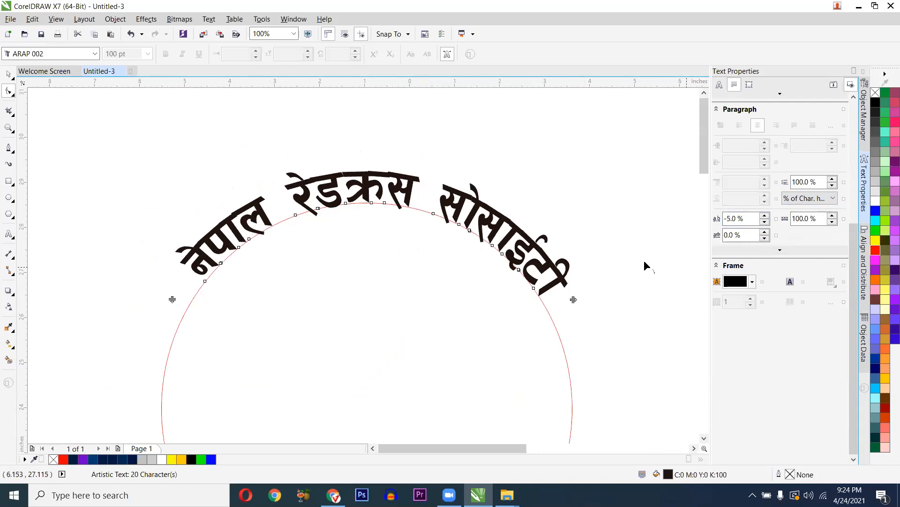
- Set word spacing to 48% on the text-on-path object, then deselect everything
key(space)
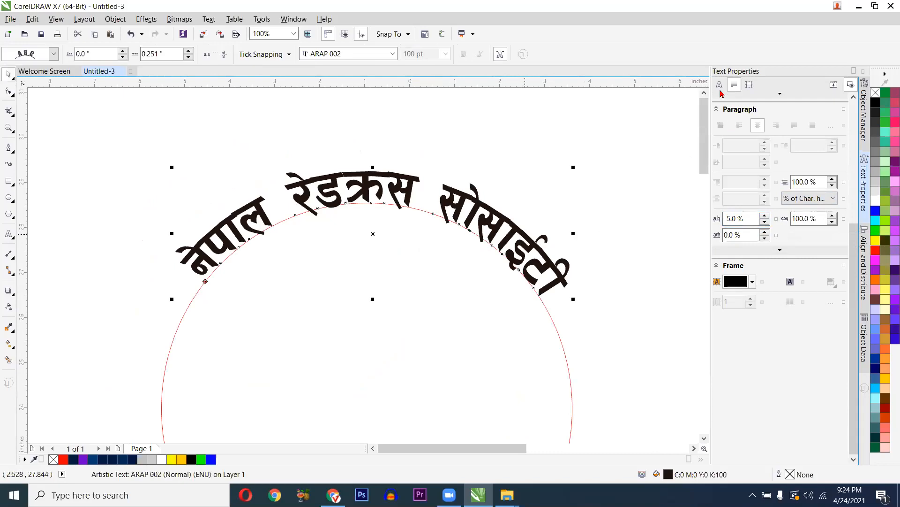
scroll(773, 387, down, 3)
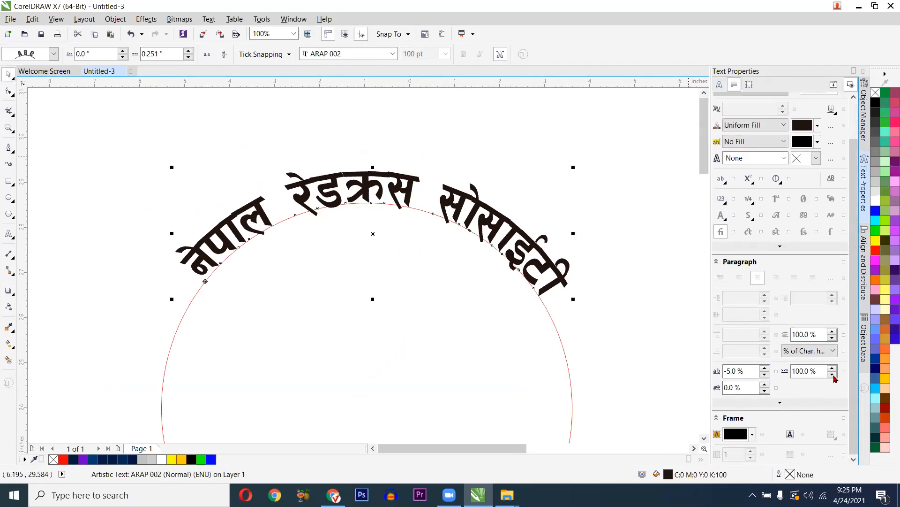
click(832, 374)
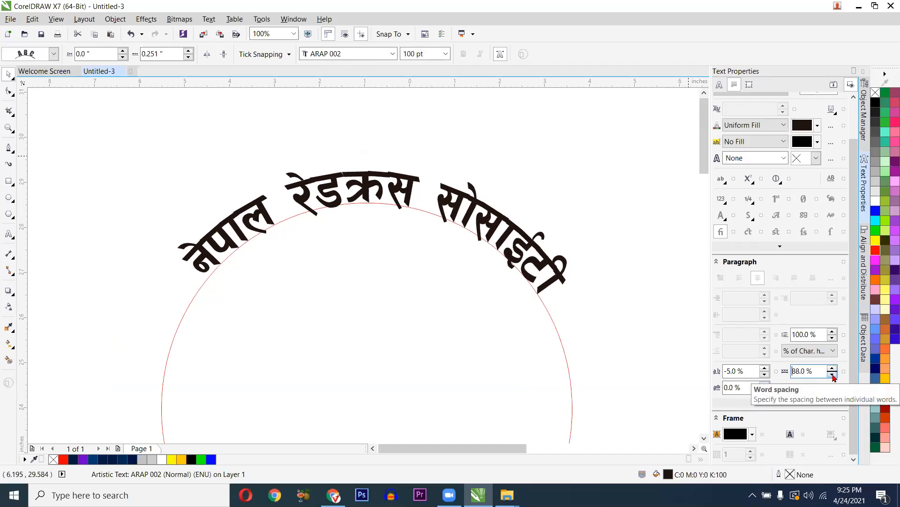
drag(833, 373, 833, 374)
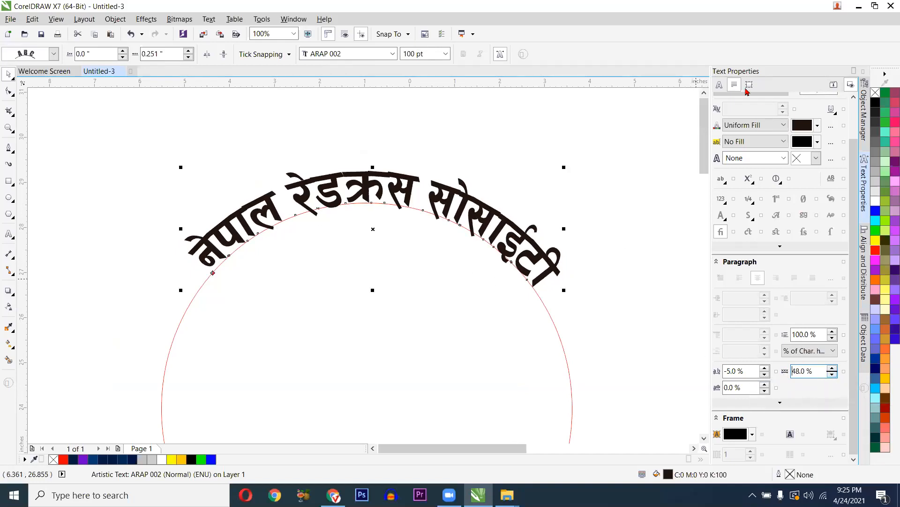
scroll(779, 265, up, 1)
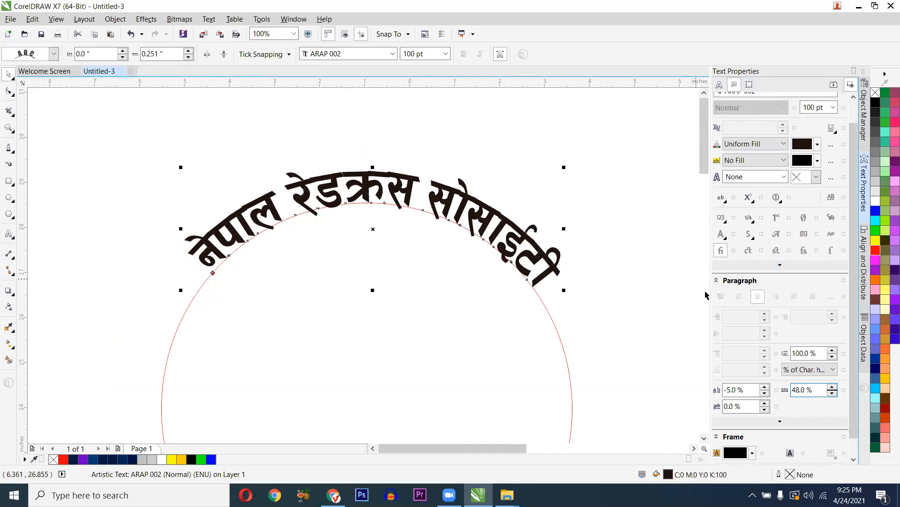
scroll(540, 222, down, 1)
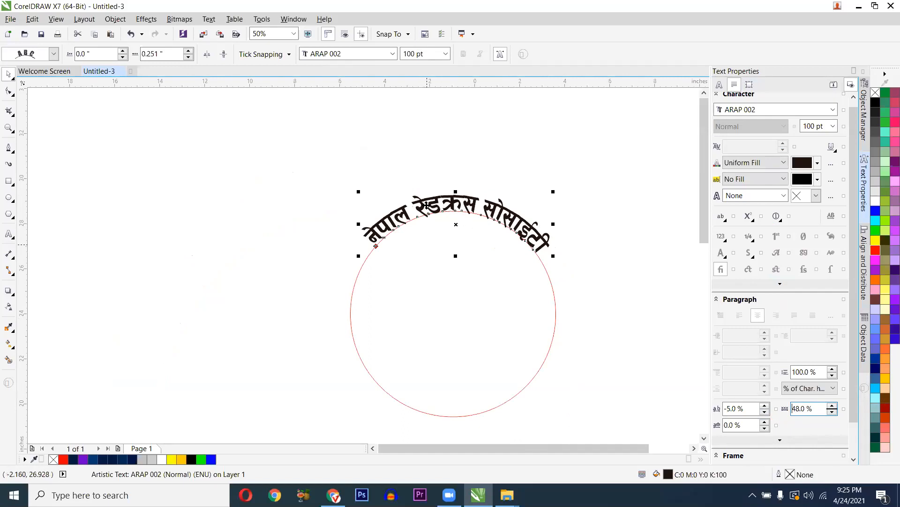
scroll(418, 212, down, 1)
drag(358, 154, 516, 315)
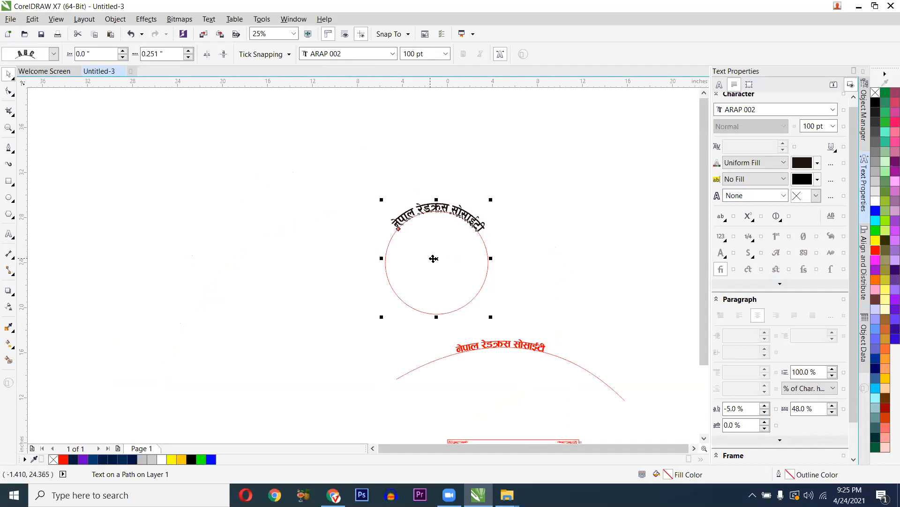
scroll(418, 245, up, 1)
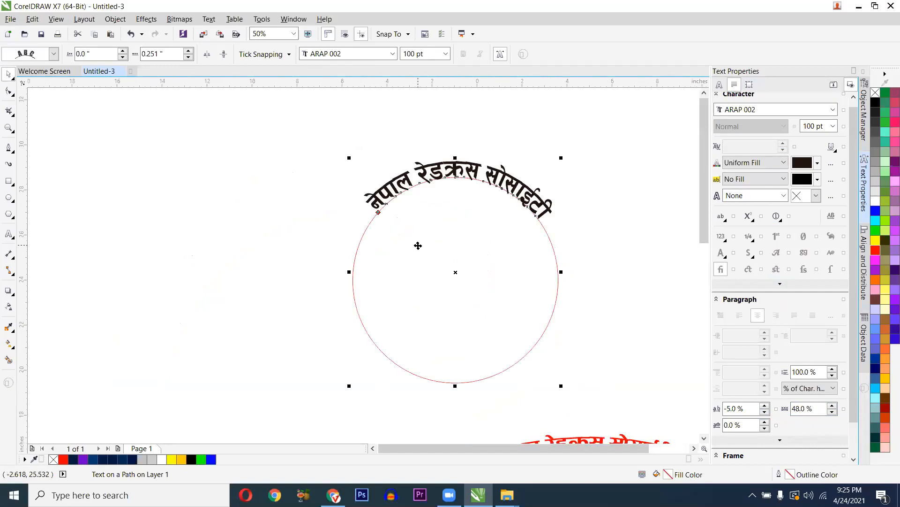
scroll(398, 221, down, 2)
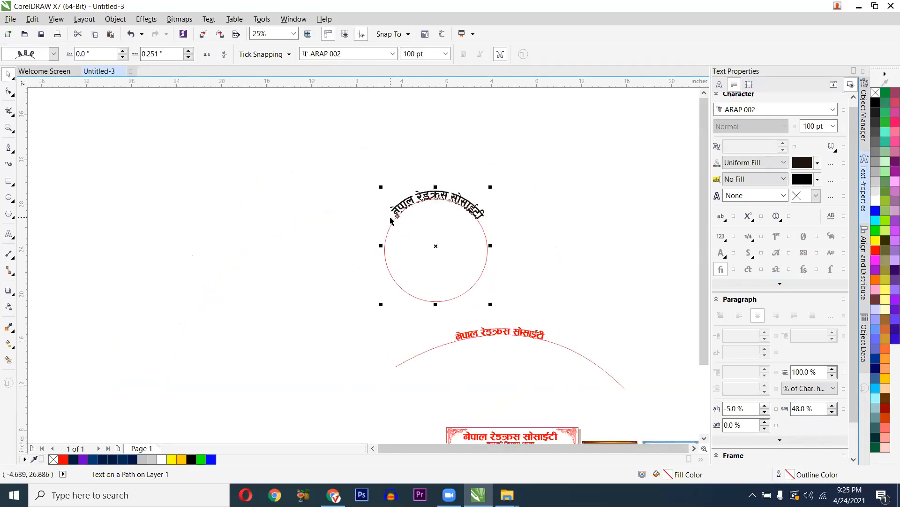
click(349, 189)
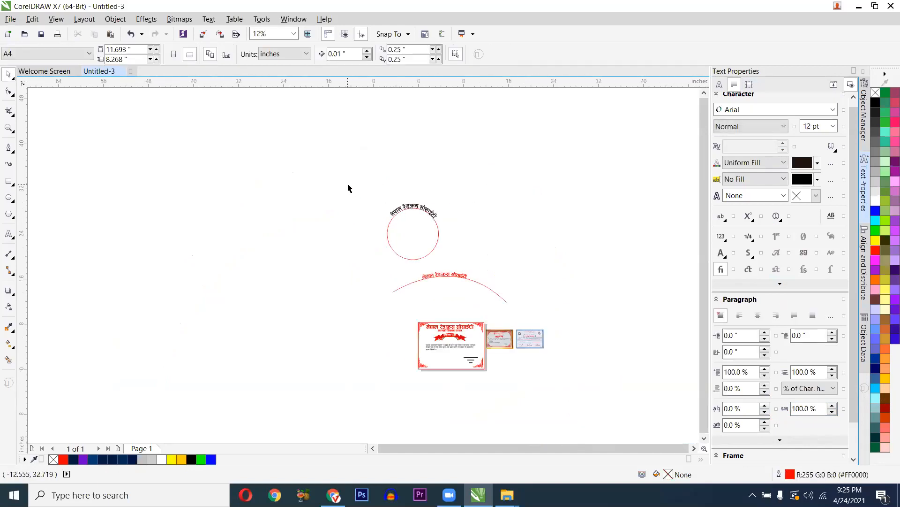
- Import the rosette ribbon PNG and place it on the canvas
key(ctrl+i)
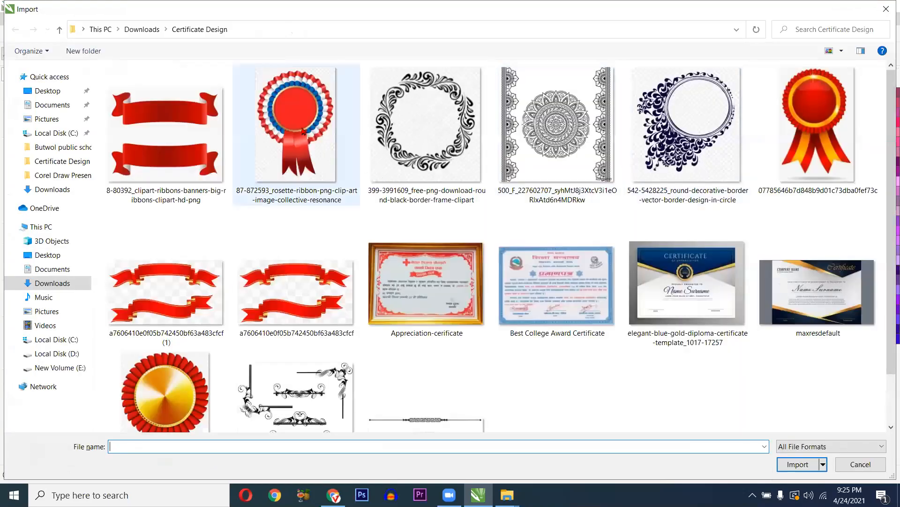
double_click(301, 129)
drag(168, 128, 394, 391)
scroll(228, 225, up, 1)
- Move the circle with its curved Nepali text onto the rosette's red centre
drag(627, 231, 309, 205)
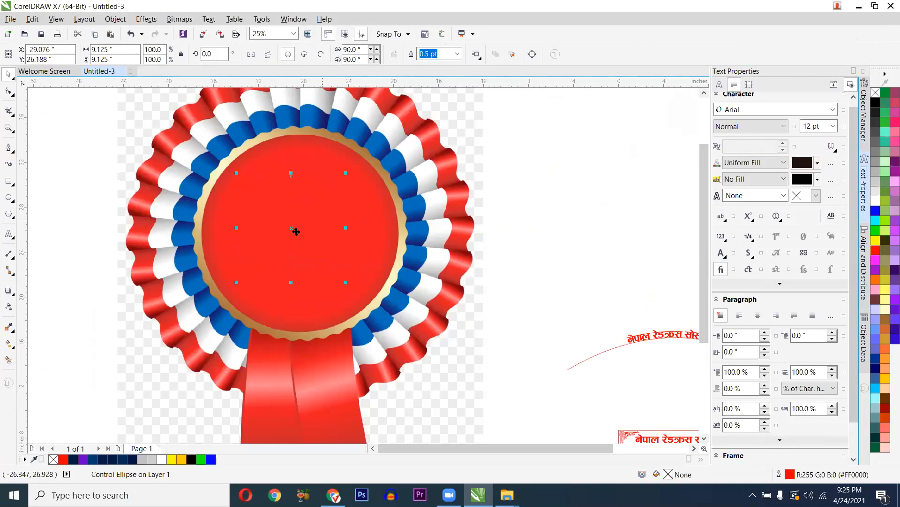
scroll(277, 226, down, 2)
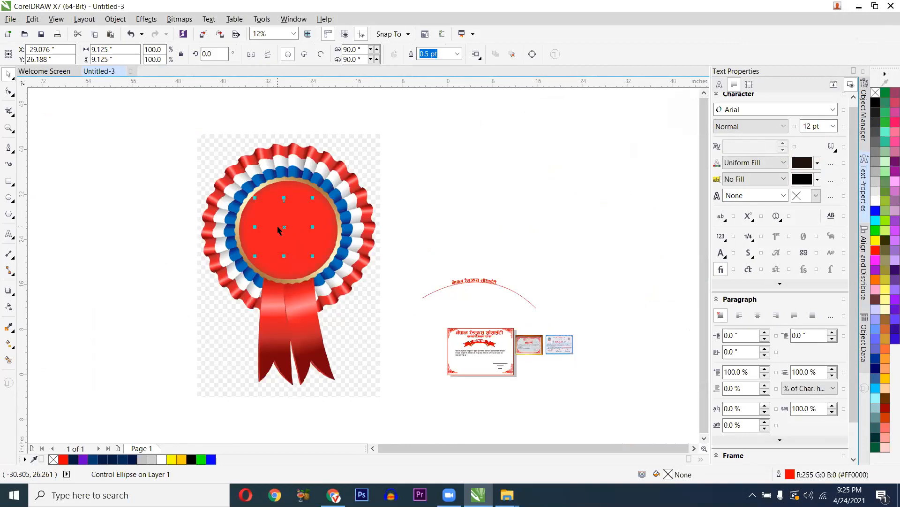
key(ctrl+z)
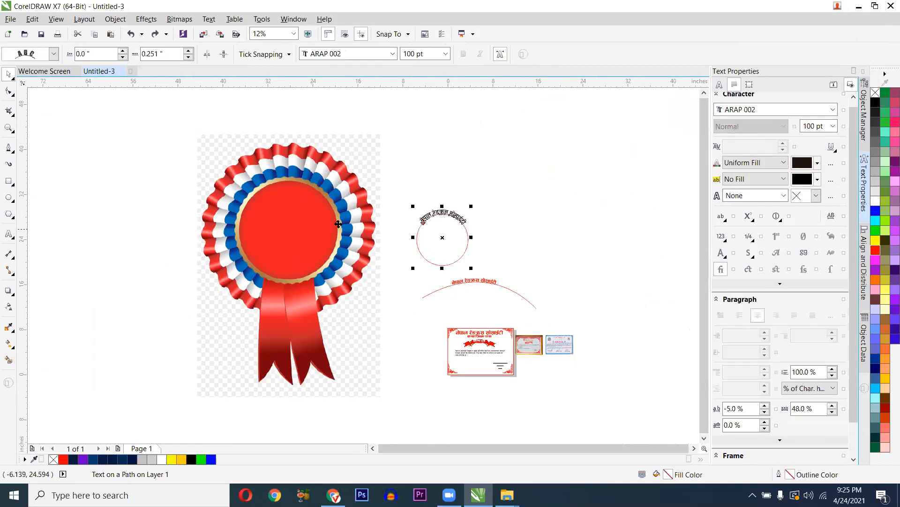
click(331, 219)
right_click(311, 199)
key(Escape)
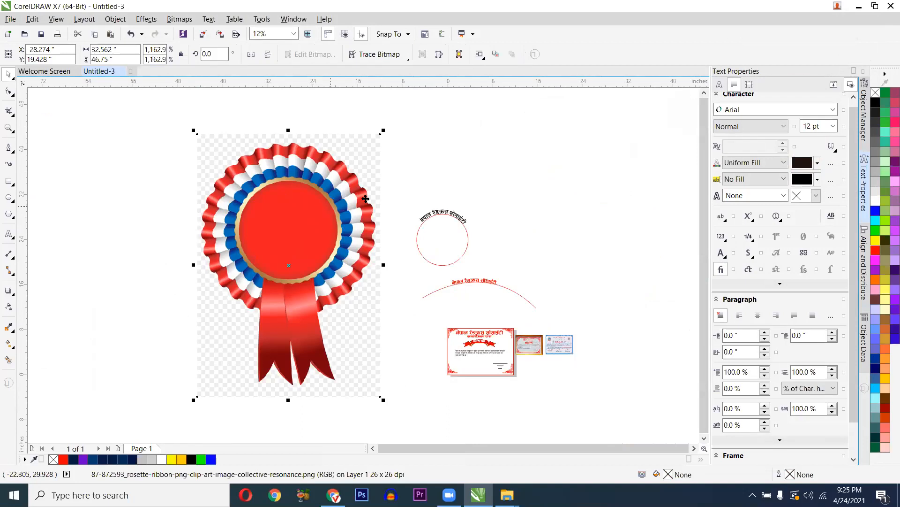
drag(485, 198, 384, 277)
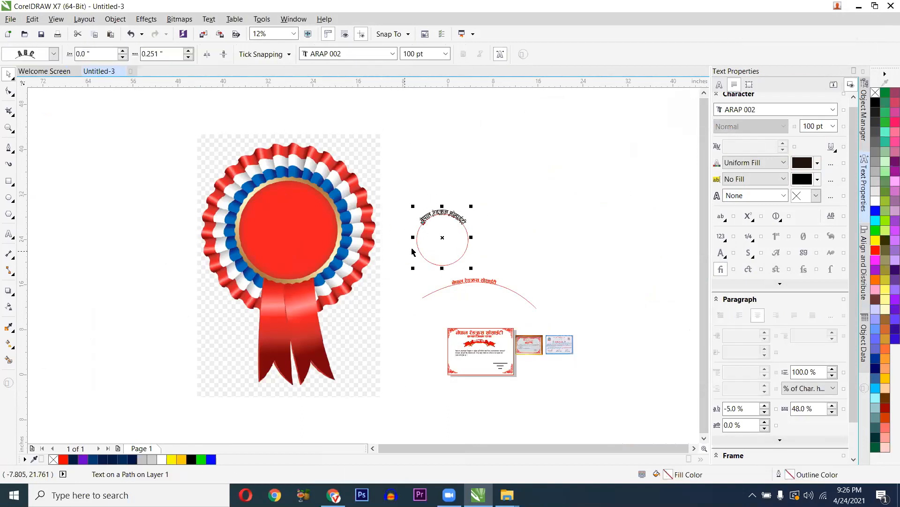
drag(434, 239, 275, 228)
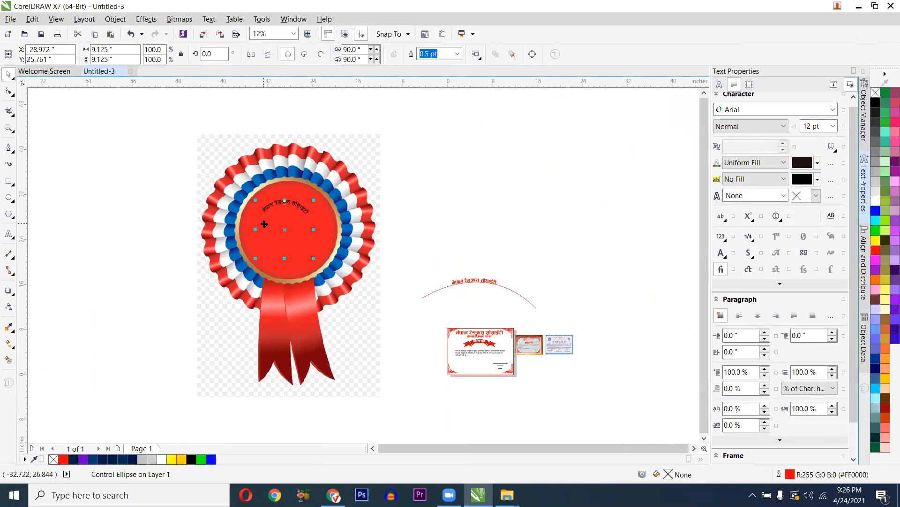
scroll(259, 224, up, 2)
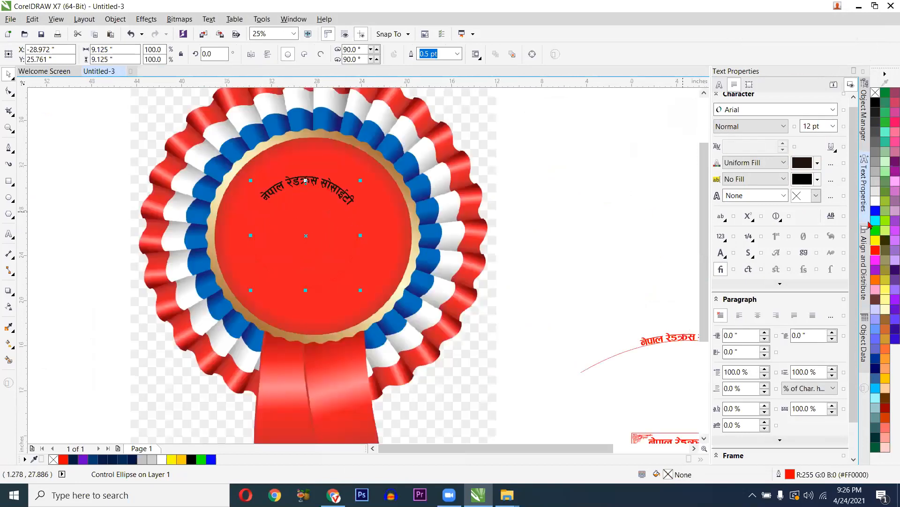
- Make the curved Nepali text white with no outline
click(876, 201)
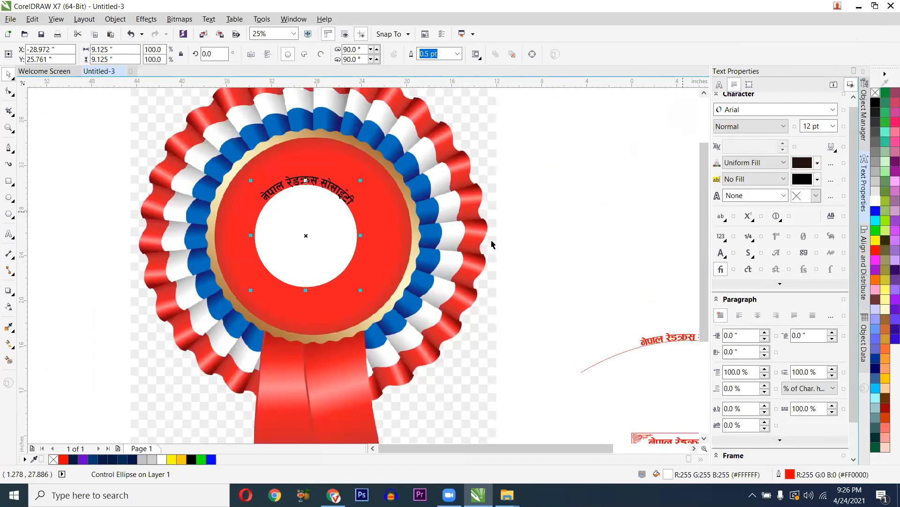
click(267, 225)
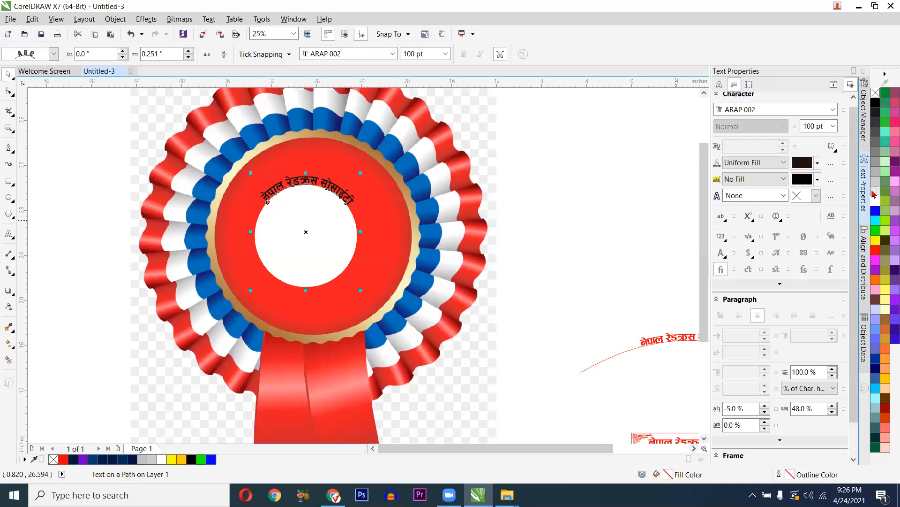
click(876, 92)
right_click(876, 200)
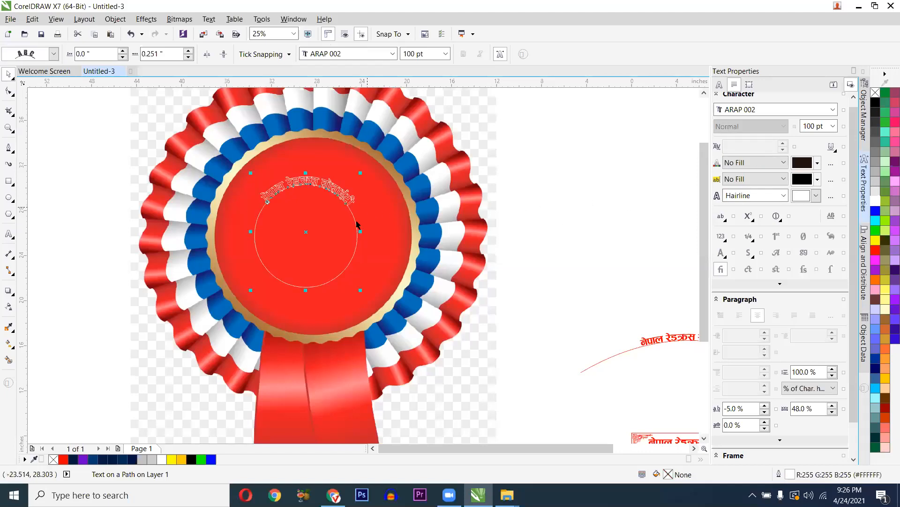
scroll(308, 182, up, 1)
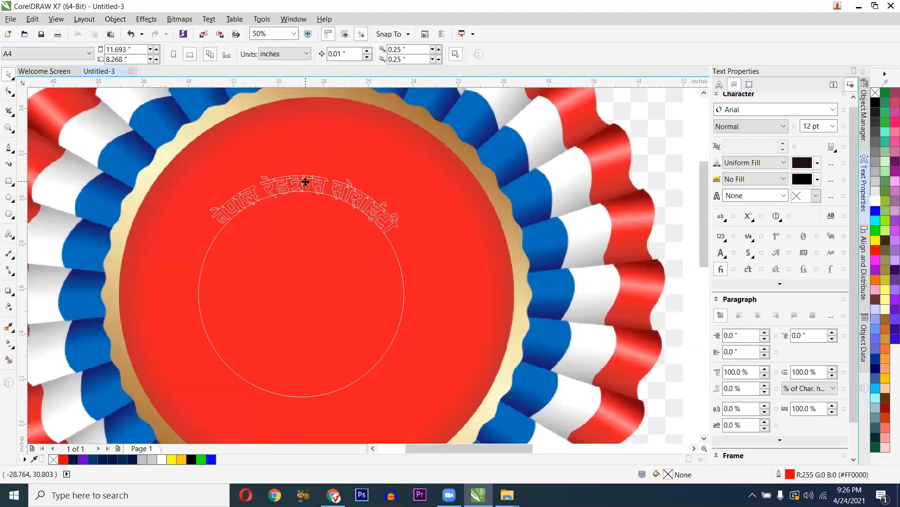
click(311, 184)
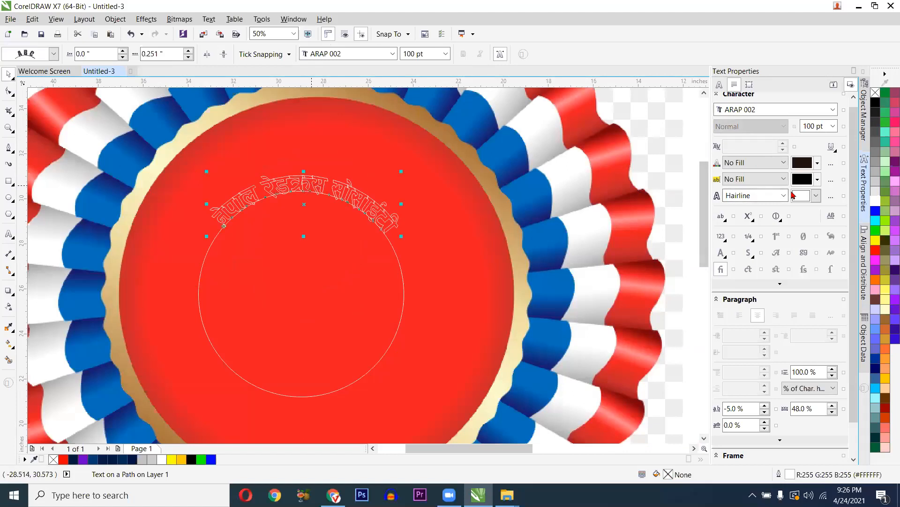
click(875, 201)
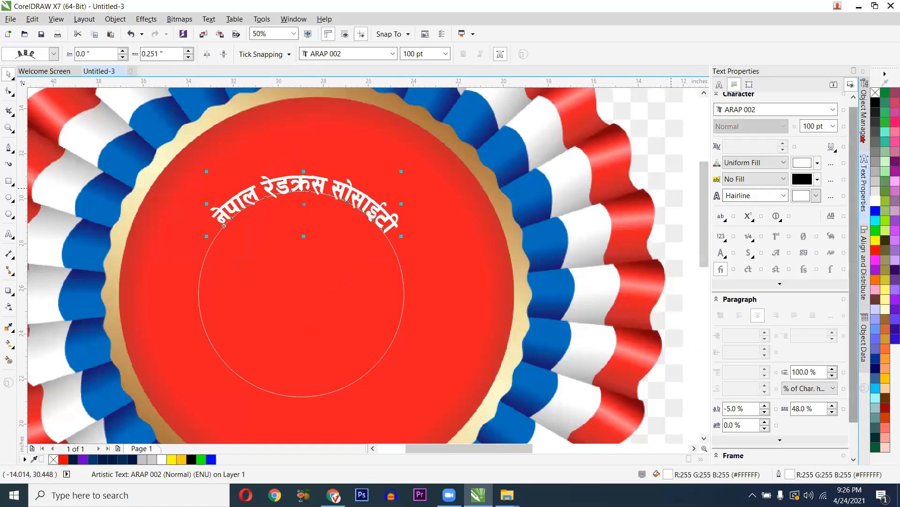
right_click(875, 93)
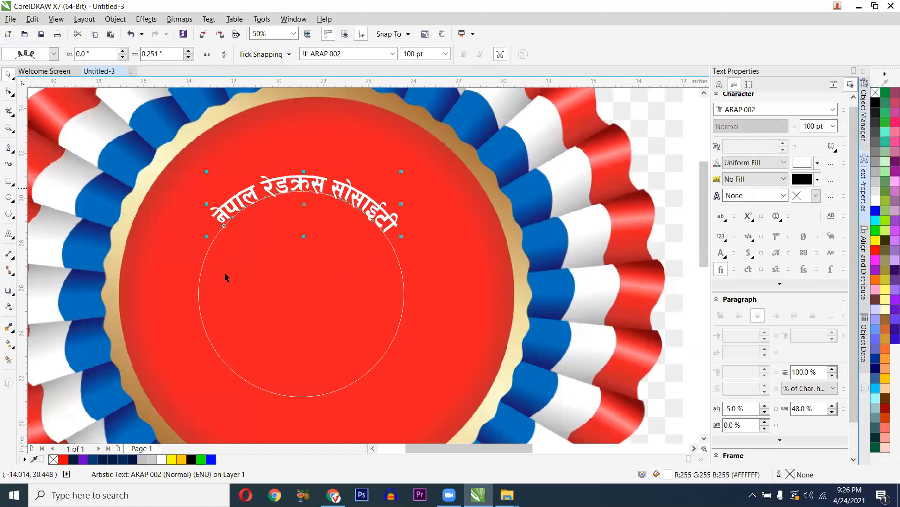
- Give the circle beneath the text an 8.0 pt white outline
double_click(398, 308)
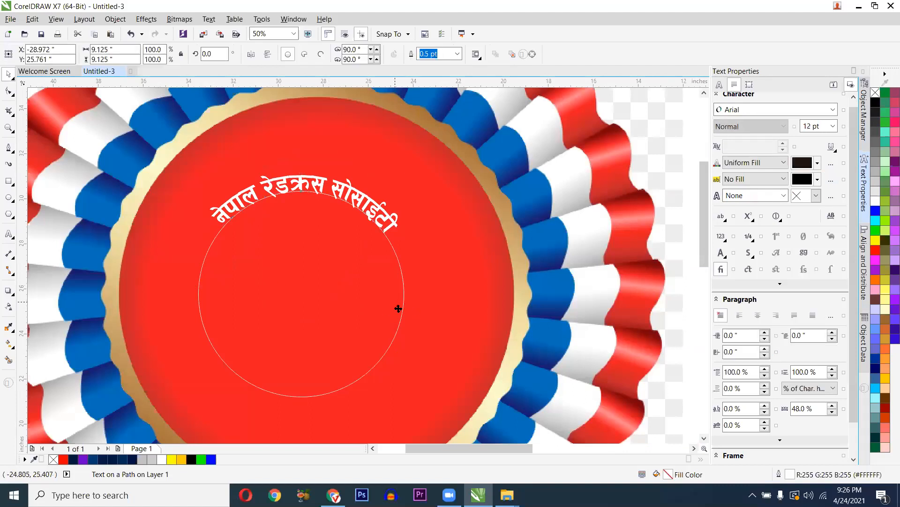
click(457, 54)
click(436, 149)
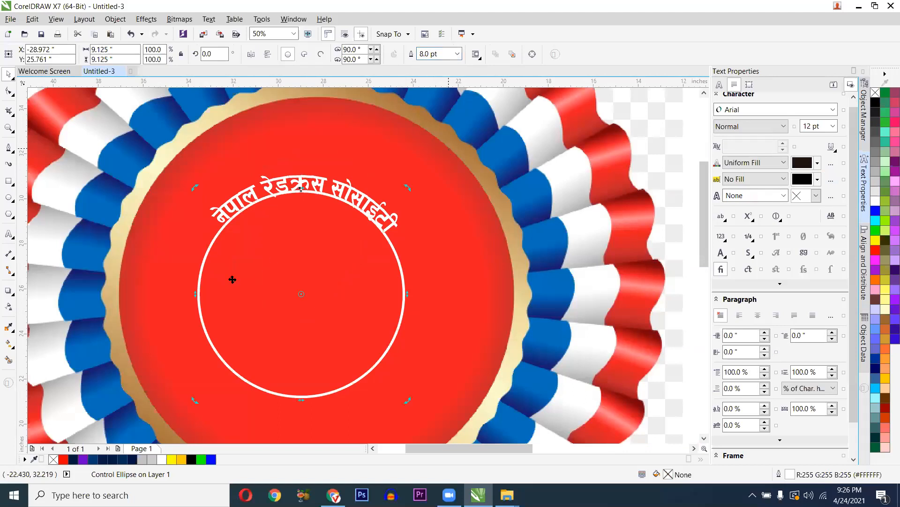
click(250, 184)
scroll(248, 173, up, 2)
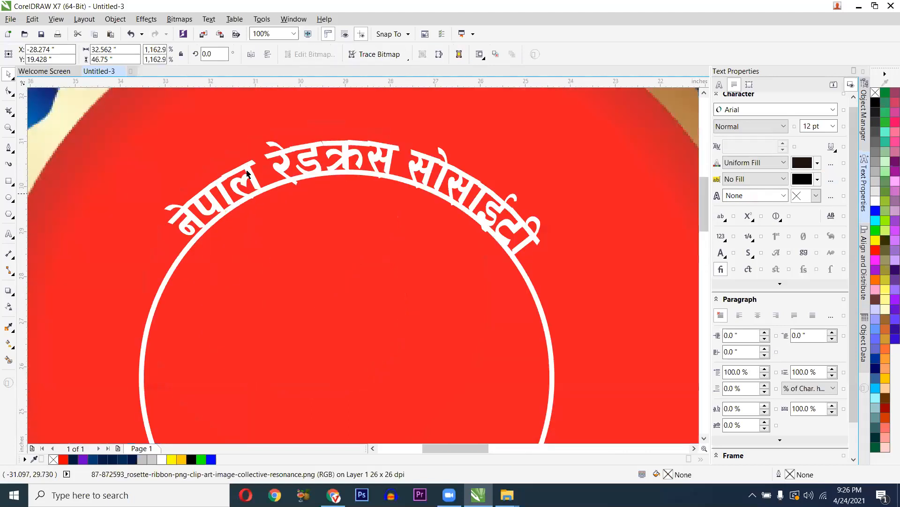
- Raise the curved title's Distance from Path to 0.45"
click(248, 173)
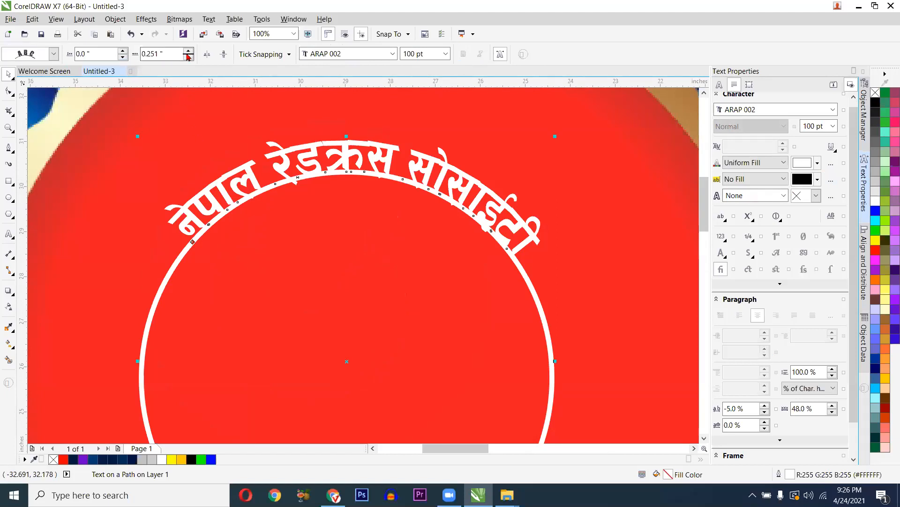
click(123, 51)
click(123, 52)
click(124, 52)
click(123, 51)
click(123, 51)
click(124, 52)
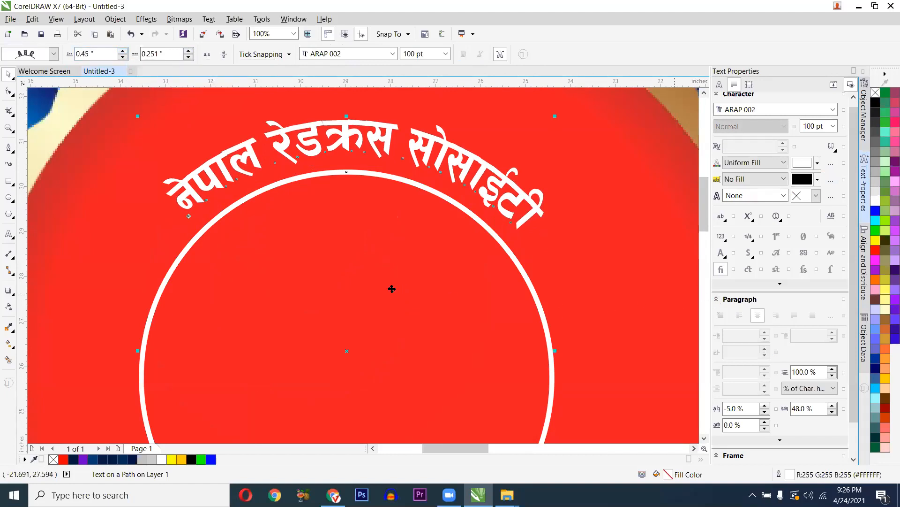
scroll(385, 287, down, 2)
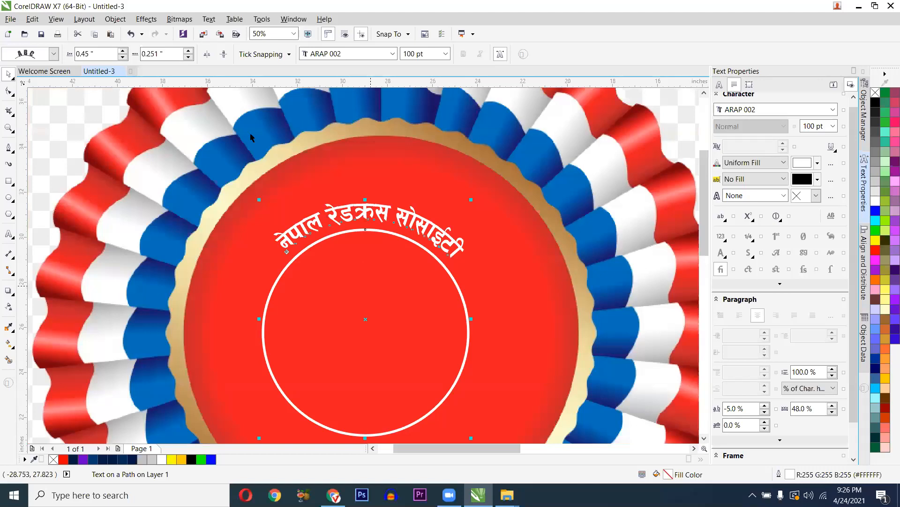
- Set the curved title's Offset along the arc to 0.451", then deselect it
click(190, 54)
click(189, 53)
click(190, 54)
click(190, 54)
click(190, 53)
click(190, 54)
click(190, 53)
click(190, 53)
click(186, 60)
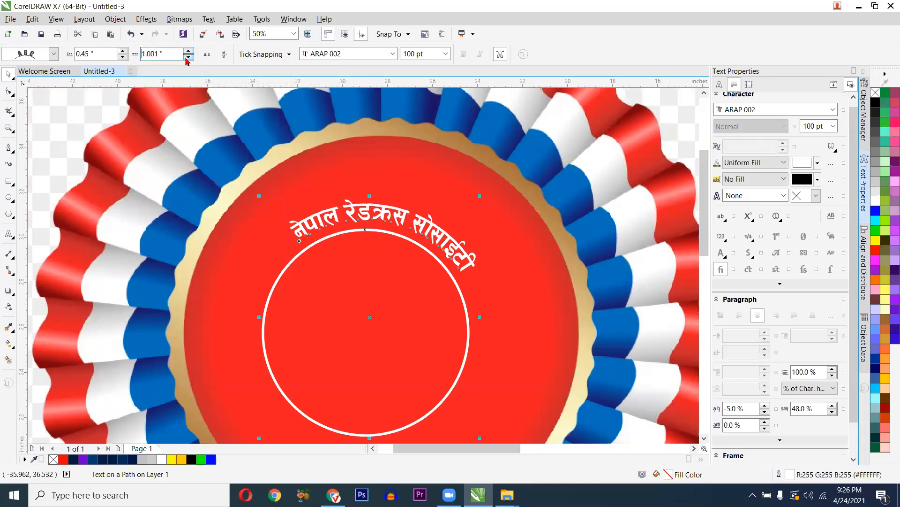
click(187, 60)
click(186, 60)
click(186, 59)
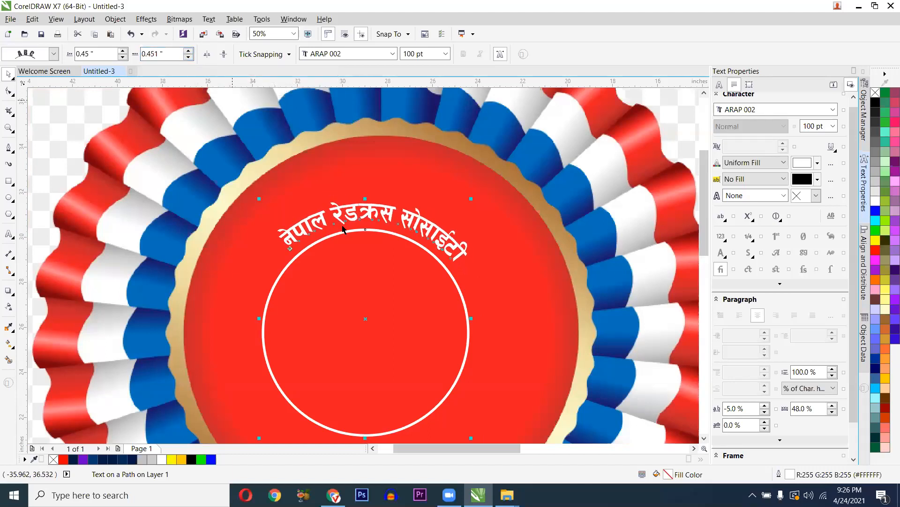
key(F10)
scroll(352, 329, down, 1)
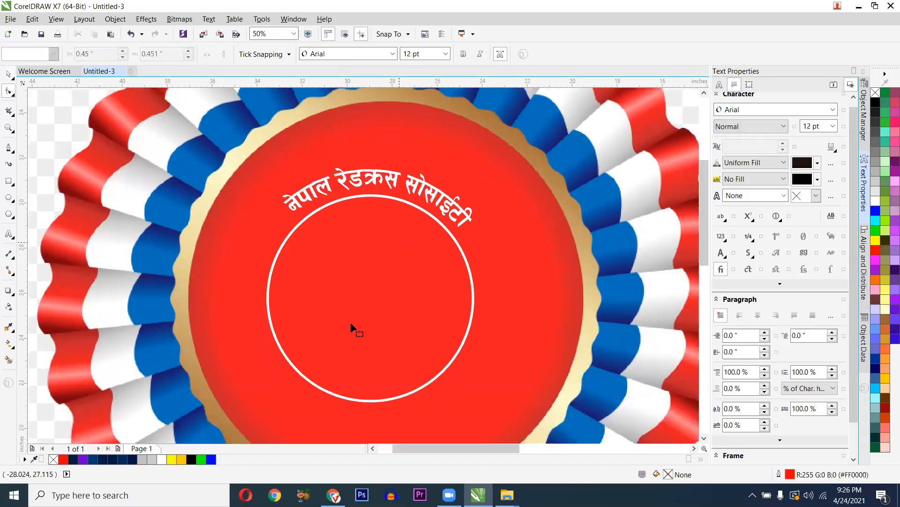
scroll(350, 324, down, 1)
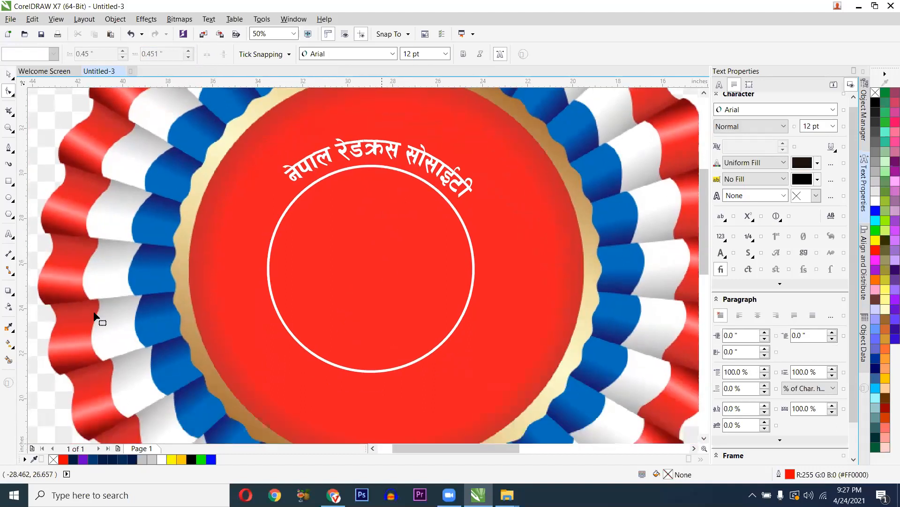
- Start placeholder text along the ring's bottom edge in ARAP 002 font
key(F8)
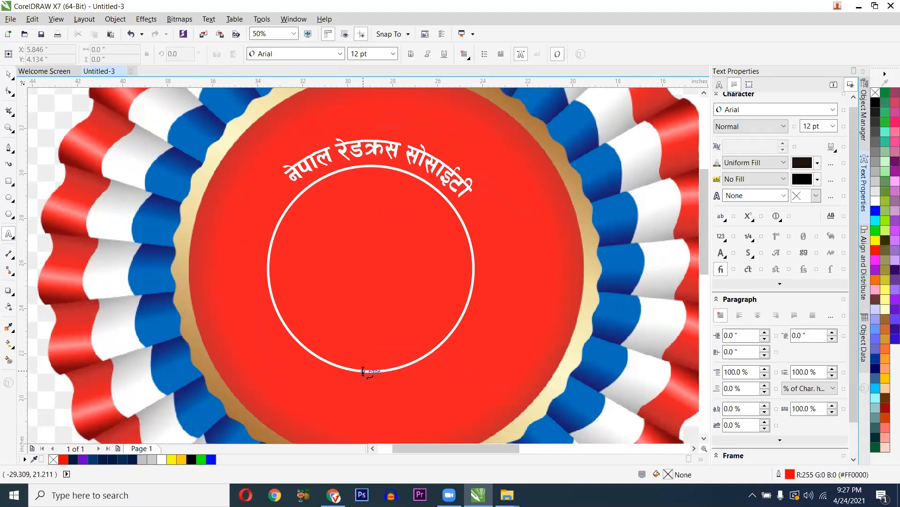
click(363, 372)
text(sd)
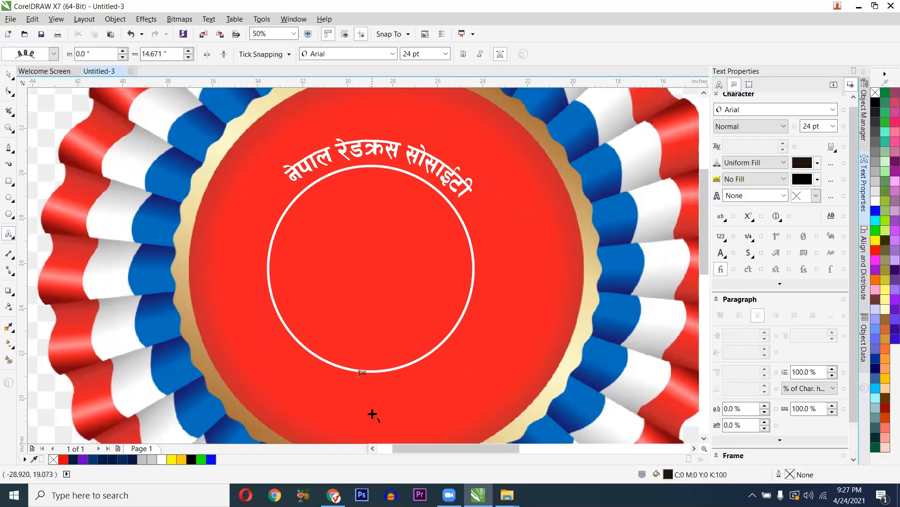
scroll(372, 414, up, 1)
text(fsd)
double_click(350, 341)
scroll(349, 339, down, 1)
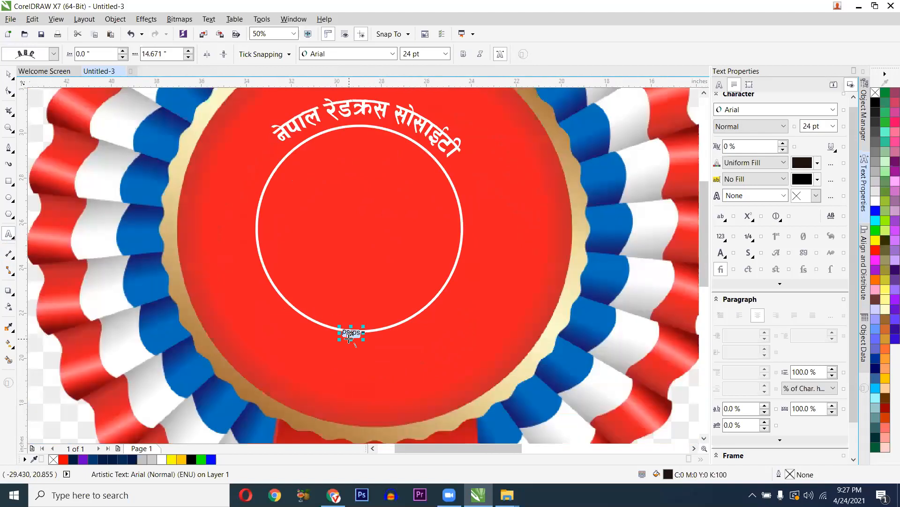
click(369, 55)
click(508, 321)
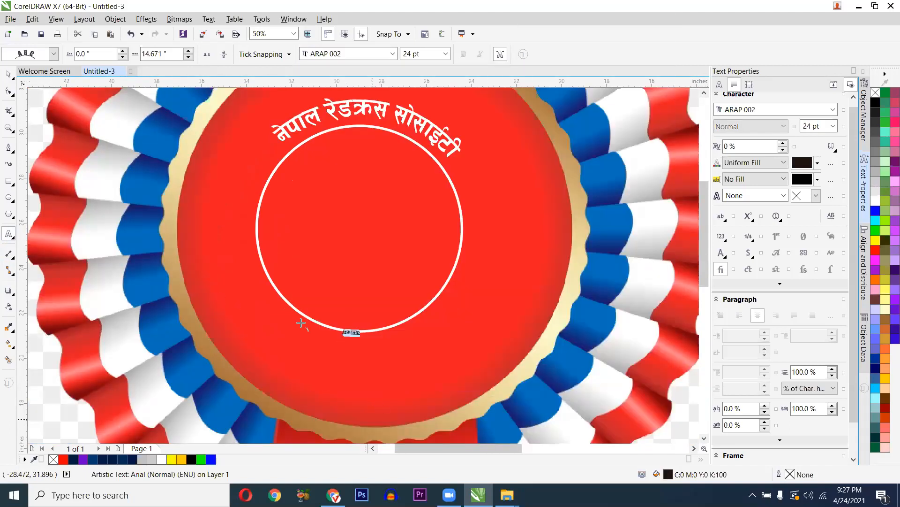
scroll(301, 323, up, 2)
text(ls)
key(BackSpace)
key(BackSpace)
scroll(492, 337, down, 1)
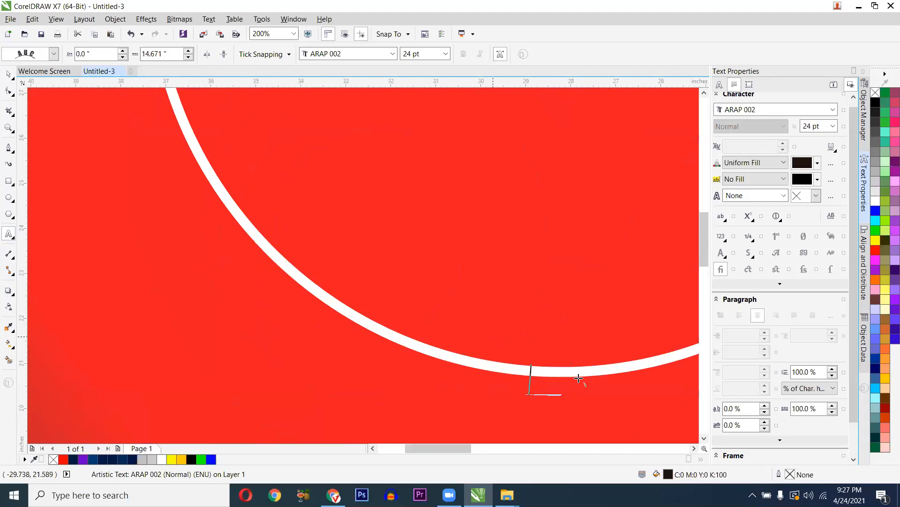
text(dkdkdkdkdkdk)
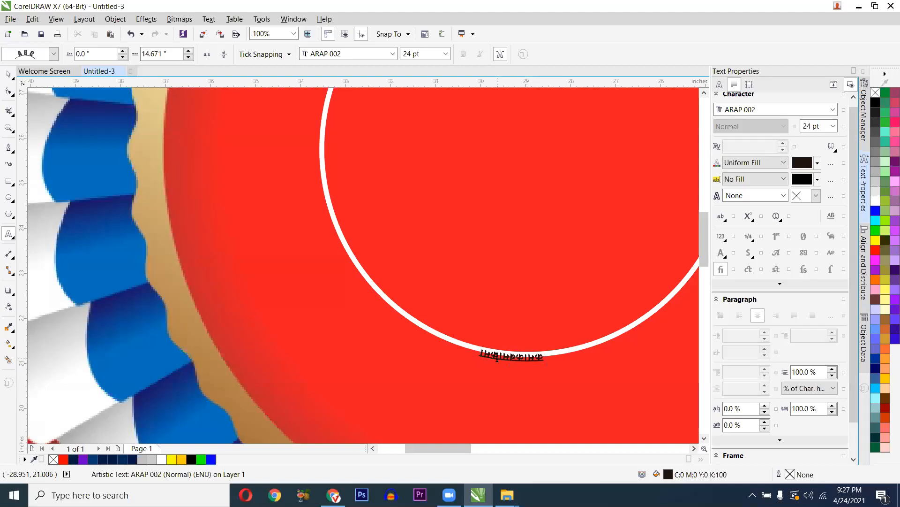
- Mirror the bottom path text vertically and horizontally so it reads upright
key(ctrl+a)
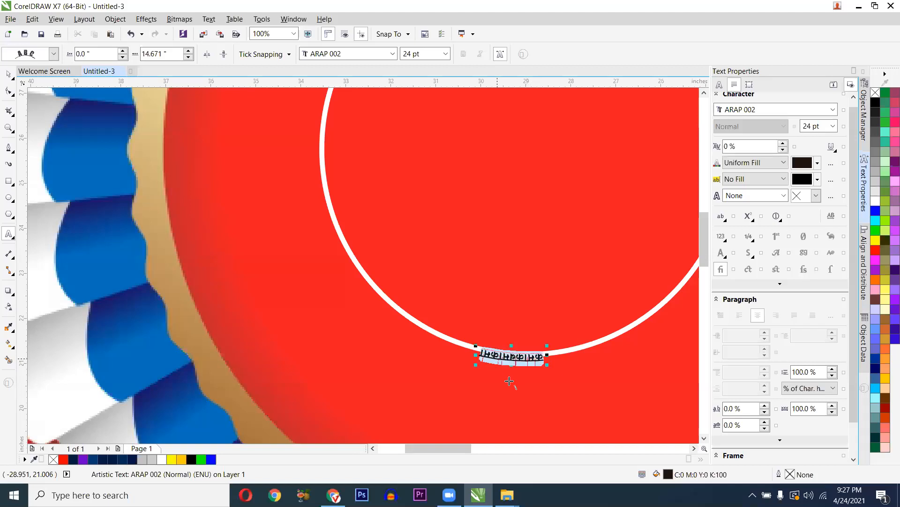
click(223, 55)
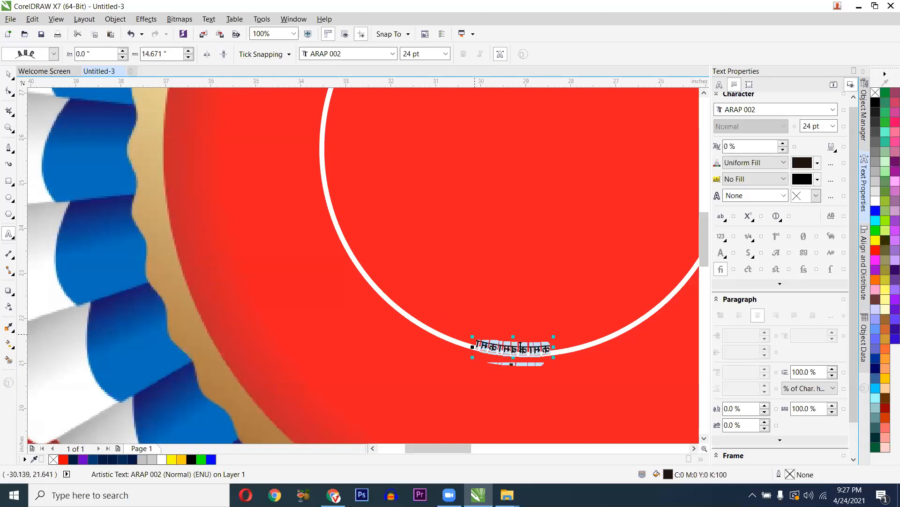
scroll(520, 347, up, 2)
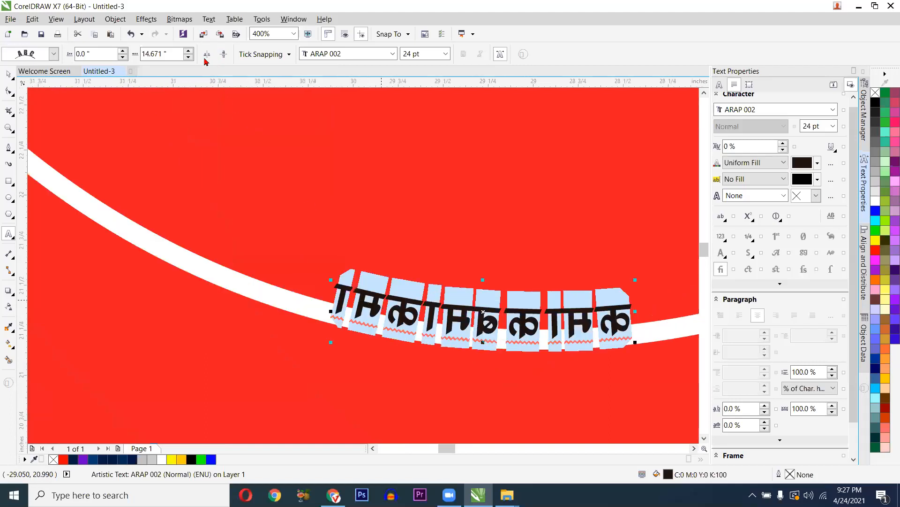
click(209, 56)
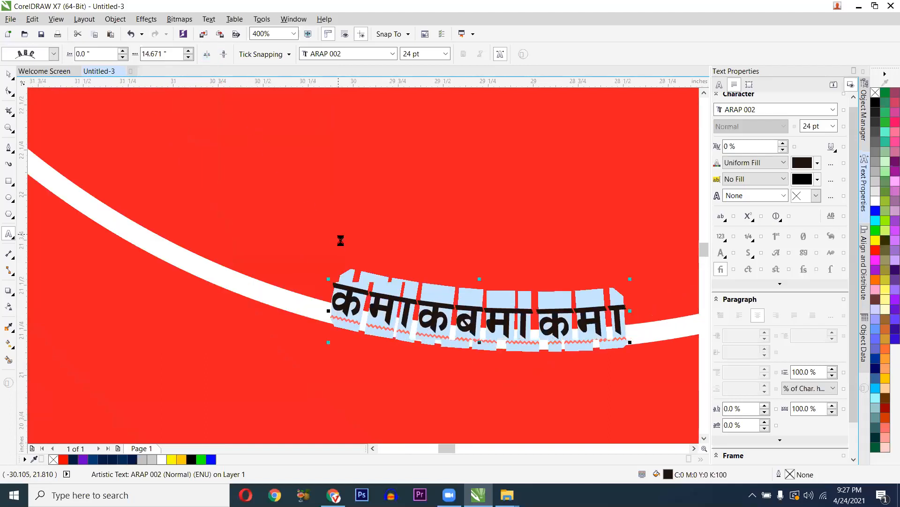
scroll(377, 277, down, 2)
scroll(365, 269, up, 1)
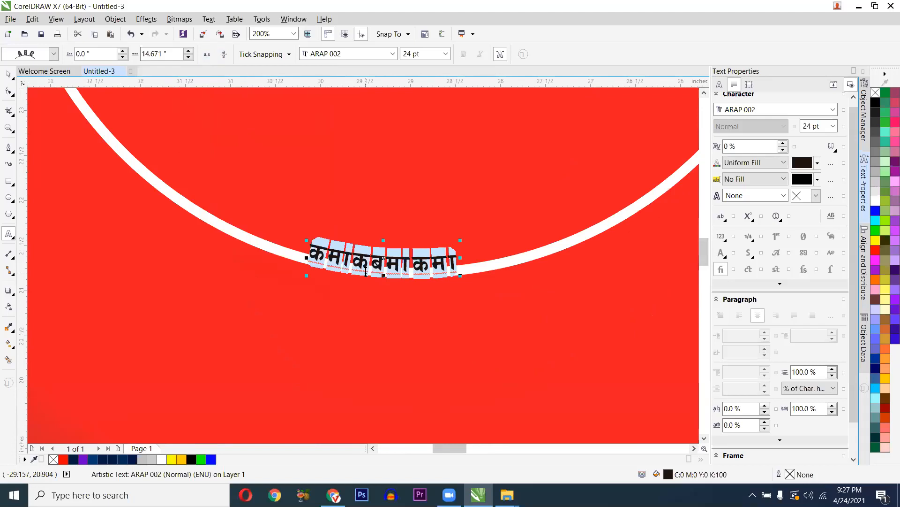
- Retype the bottom text as जिल्ला कास्की साखा and finish editing
text(kj)
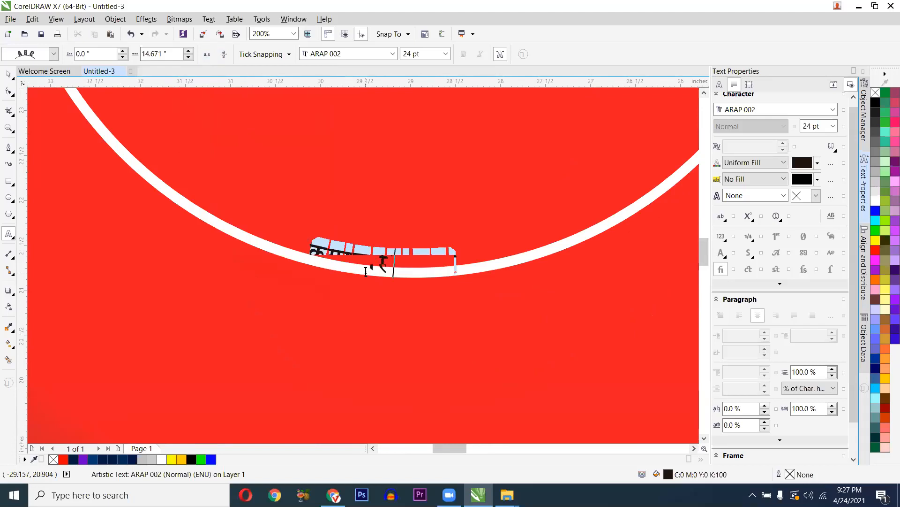
text(gyksa dk)
key(BackSpace)
text(kLrkL ;fvf)
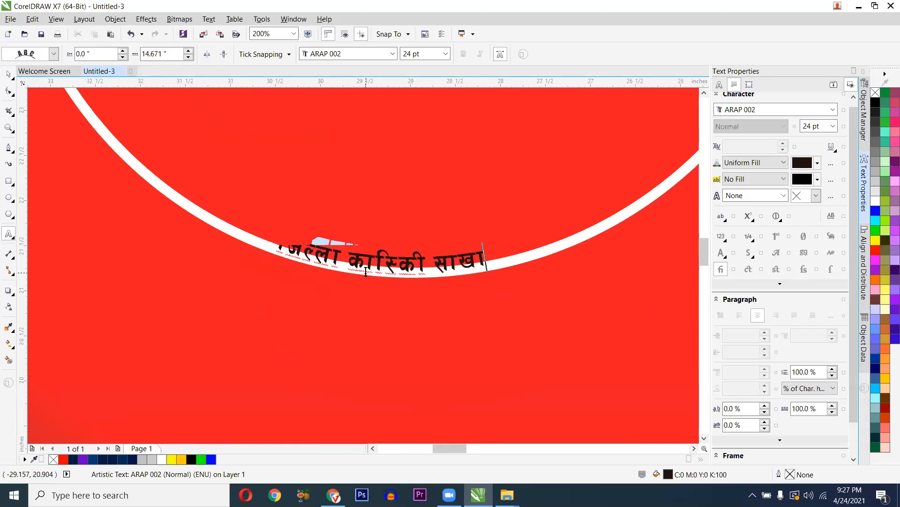
key(ctrl+space)
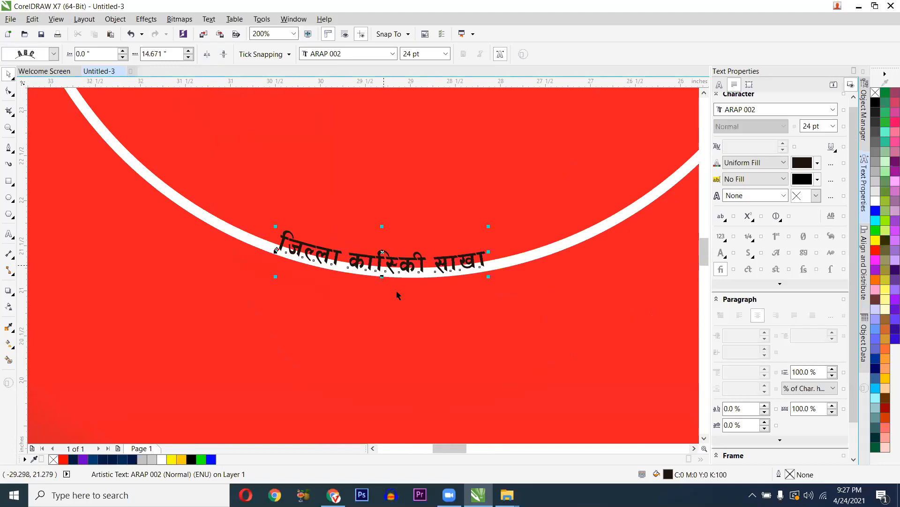
- Slide the bottom curved branch text along the arc with the offset control
click(123, 56)
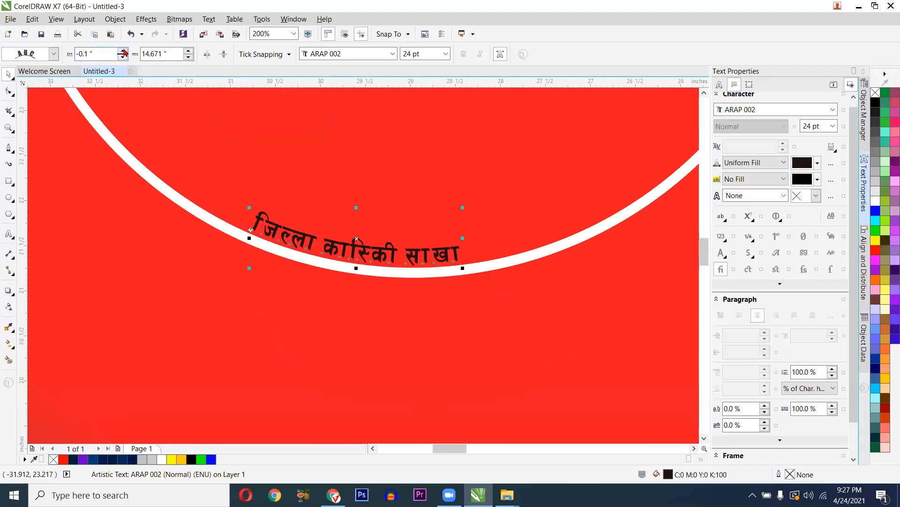
click(123, 51)
click(122, 51)
click(123, 51)
click(123, 51)
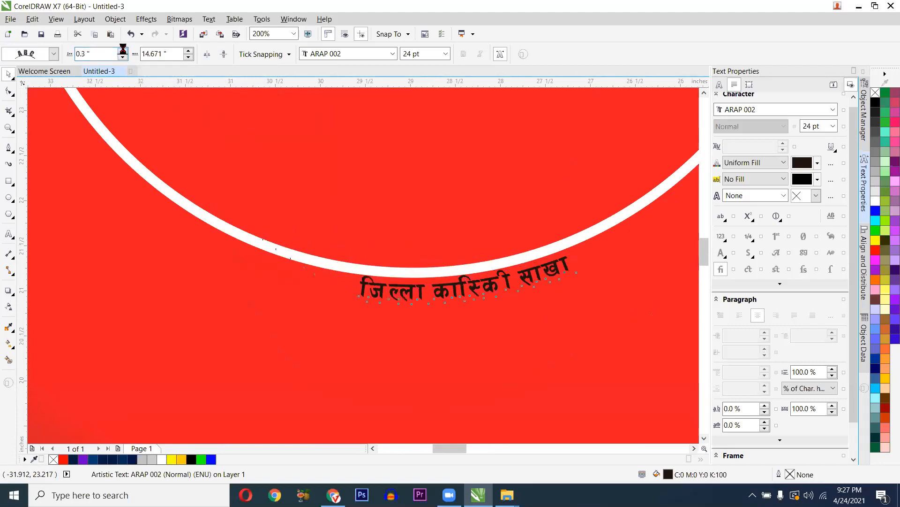
click(123, 51)
click(123, 51)
click(123, 51)
click(122, 51)
click(123, 51)
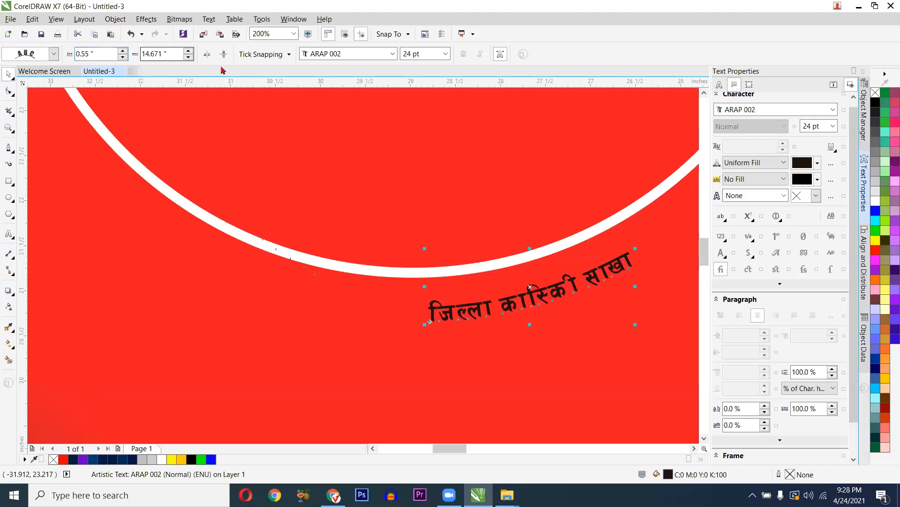
- Enlarge the bottom curved text to 36 pt, then to 48 pt
click(445, 53)
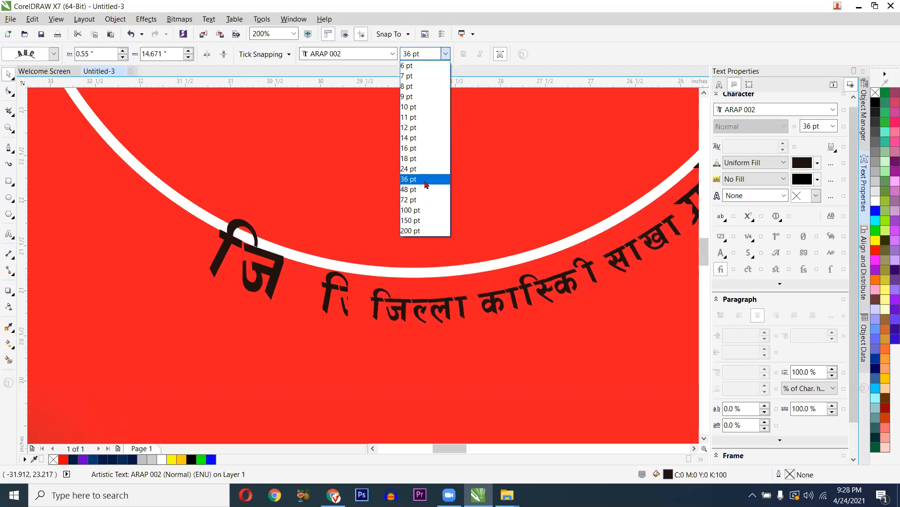
click(397, 204)
scroll(398, 202, down, 1)
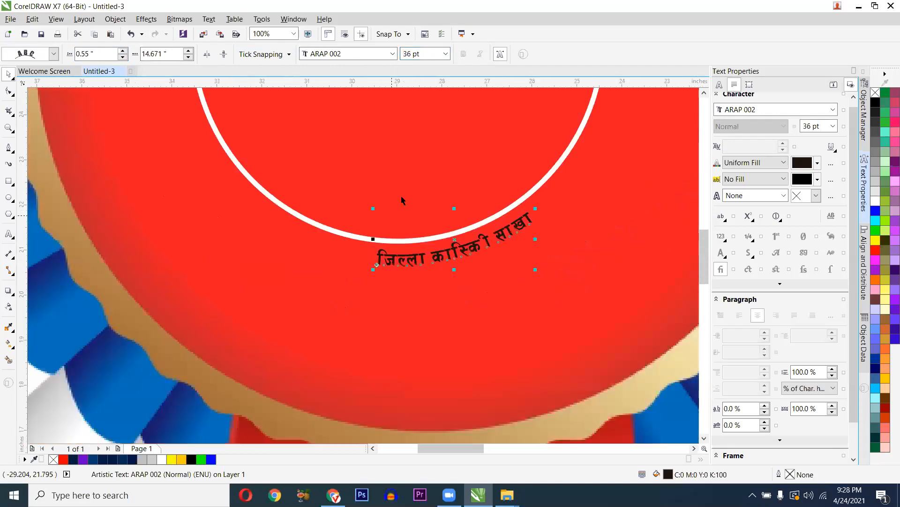
scroll(402, 199, up, 1)
click(446, 53)
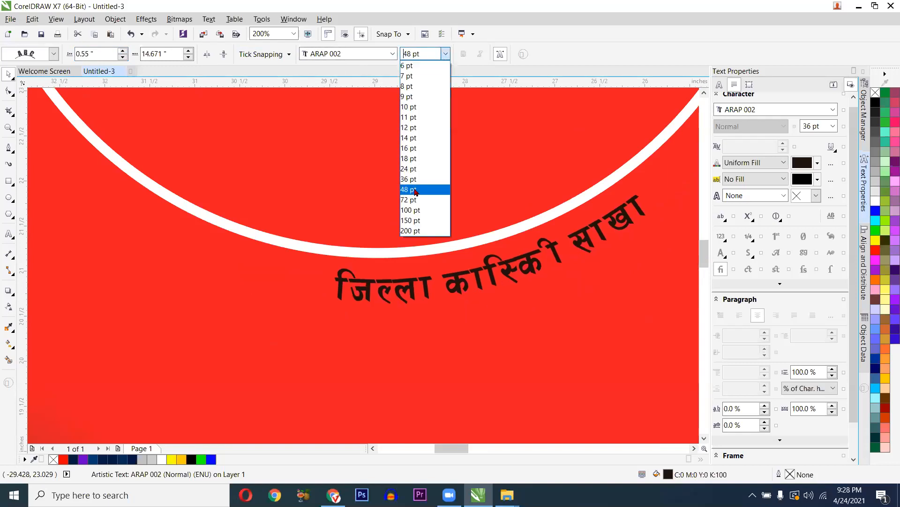
click(414, 189)
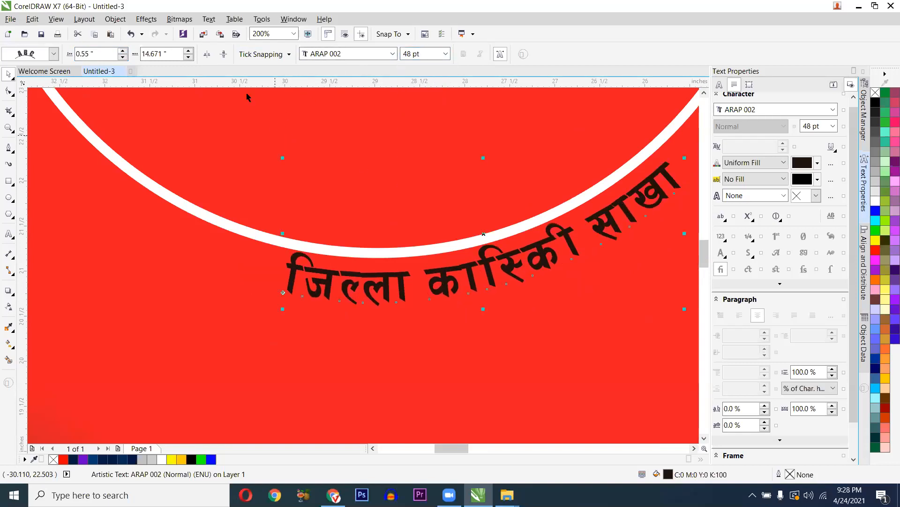
- Shift the bottom text left along the arc to centre it under the ring
click(187, 52)
click(187, 52)
click(188, 52)
click(188, 52)
click(187, 53)
click(188, 52)
click(188, 52)
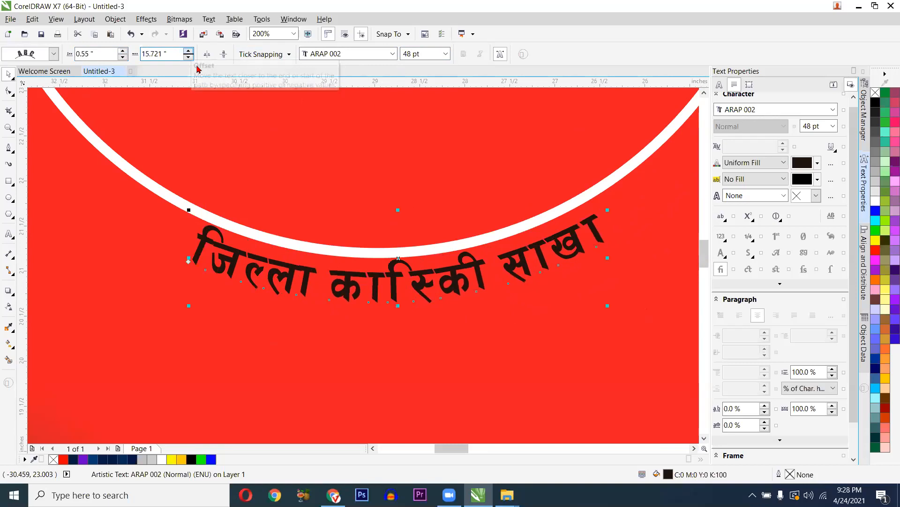
- Tighten the bottom curved text's character spacing to -38%
scroll(249, 195, down, 1)
double_click(322, 224)
key(ctrl+space)
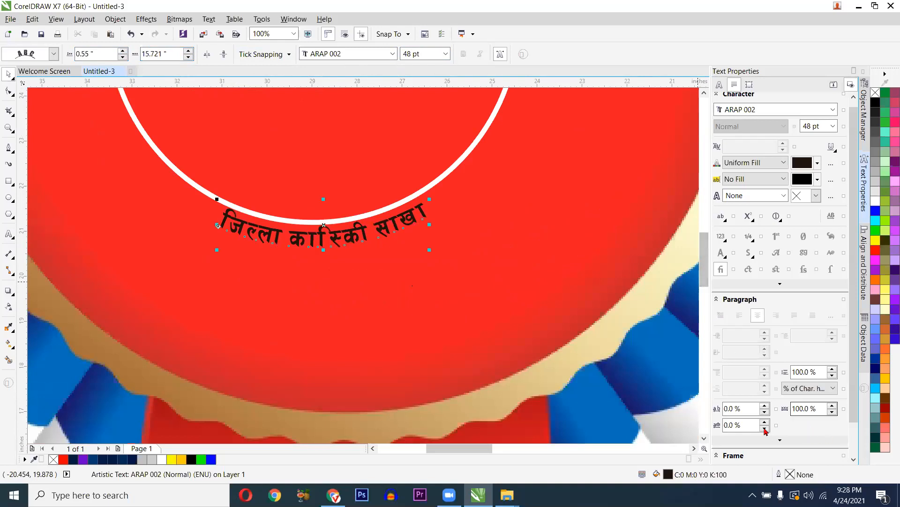
click(765, 412)
click(765, 412)
click(765, 412)
click(765, 412)
click(765, 412)
click(765, 412)
click(765, 412)
click(765, 412)
click(765, 412)
click(765, 412)
click(765, 412)
click(765, 413)
click(765, 412)
click(764, 412)
click(765, 412)
click(765, 412)
click(765, 413)
click(765, 412)
click(765, 413)
click(765, 412)
click(765, 412)
click(765, 412)
click(765, 413)
click(765, 412)
click(765, 412)
click(765, 412)
click(765, 413)
click(765, 412)
click(765, 413)
click(765, 412)
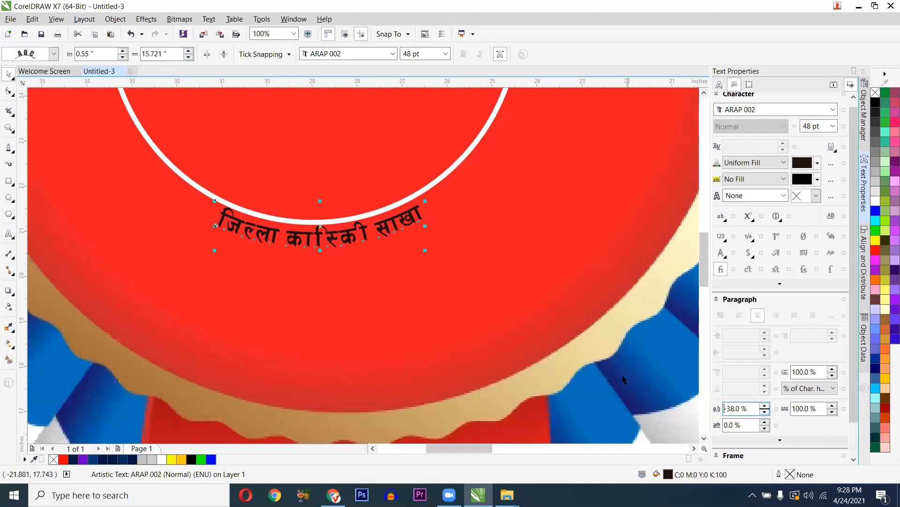
scroll(574, 330, down, 1)
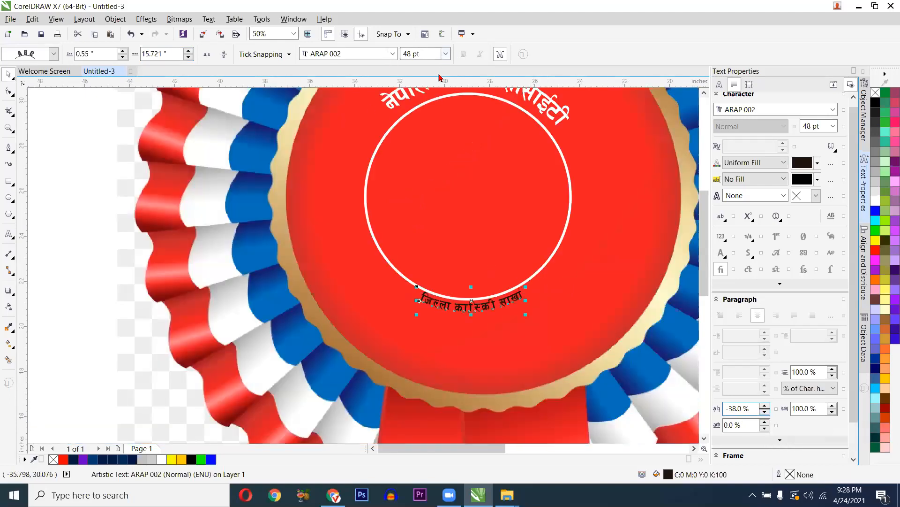
- Set the curved text to 72 pt and raise its distance from path to 0.9"
click(446, 53)
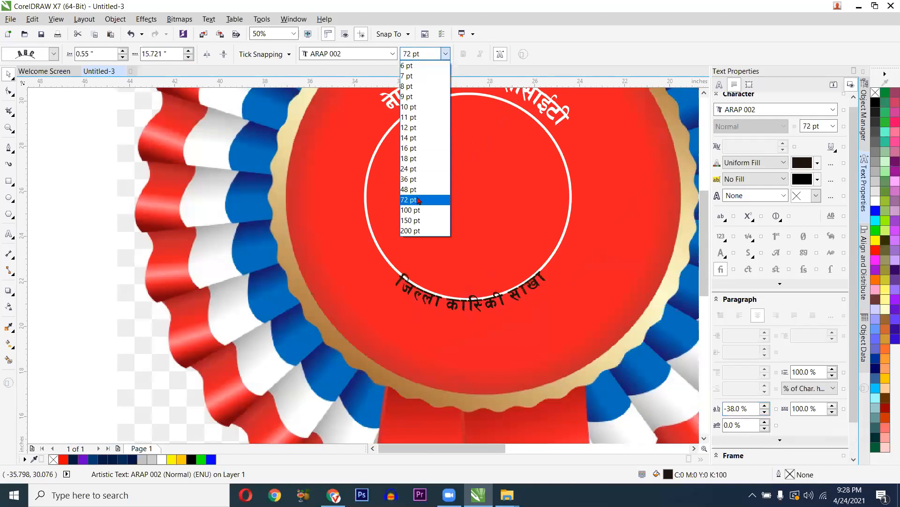
click(458, 284)
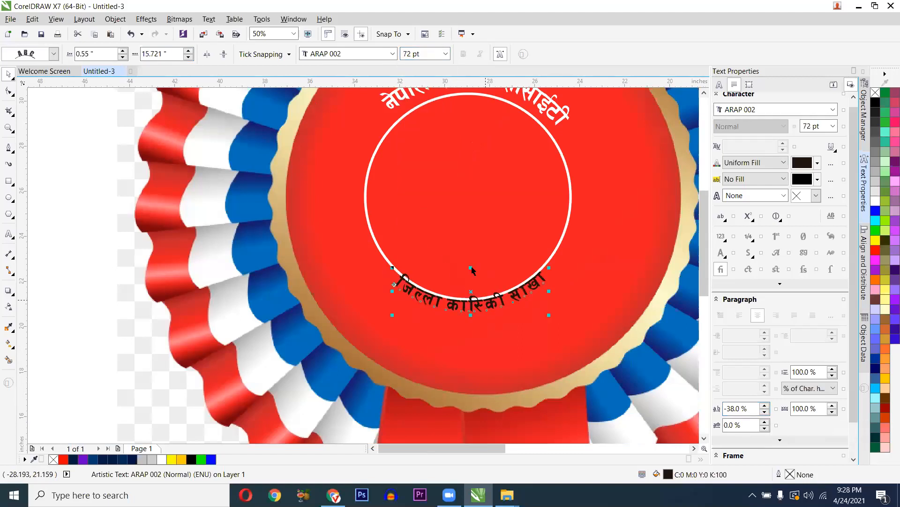
click(122, 51)
click(122, 51)
click(122, 52)
click(122, 51)
click(122, 52)
click(122, 51)
click(122, 52)
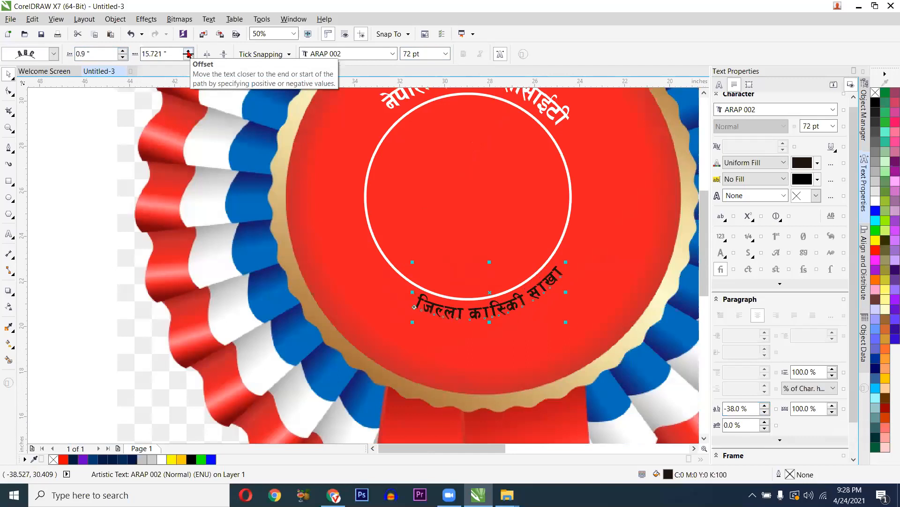
- Raise the text's offset to 16.921" so it sits centred under the circle
click(189, 53)
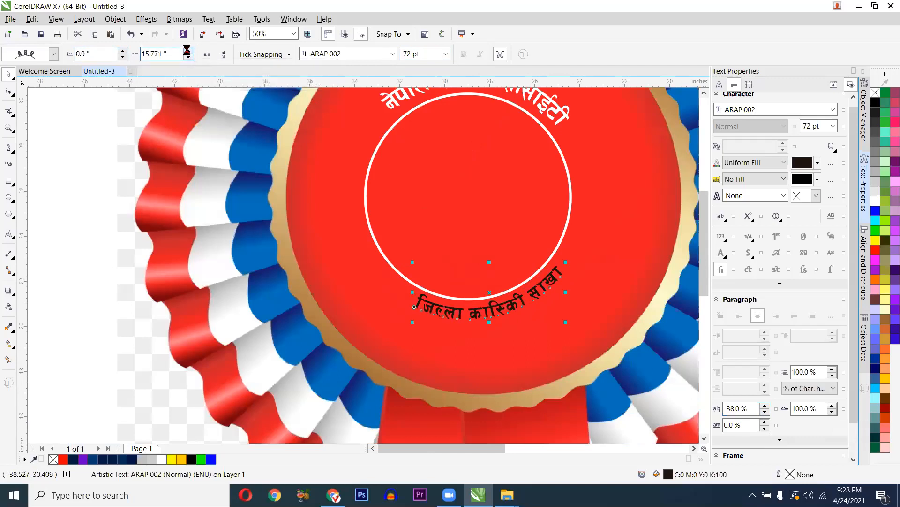
click(188, 53)
click(189, 53)
click(188, 51)
click(188, 51)
click(189, 52)
click(188, 52)
click(189, 53)
click(188, 53)
click(188, 53)
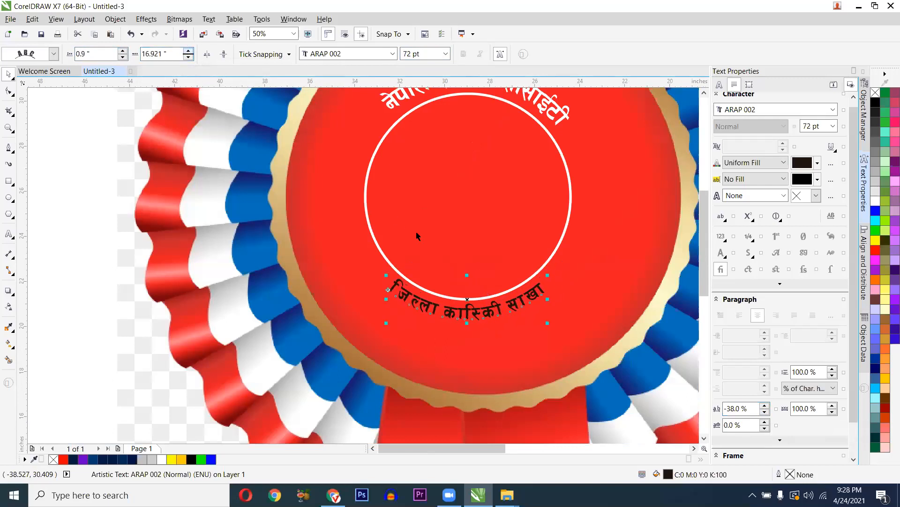
key(ctrl+space)
- Make the curved branch text white and add a new text label on the badge
click(110, 209)
scroll(259, 284, down, 1)
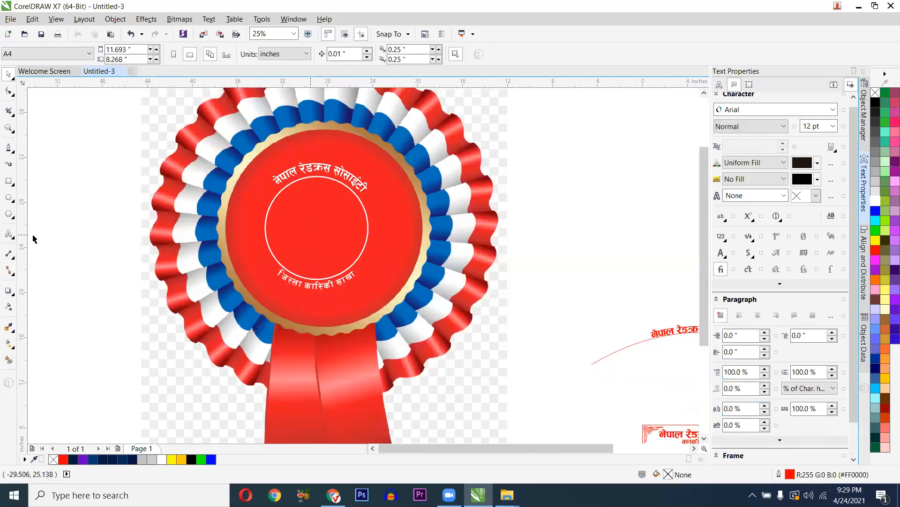
key(F8)
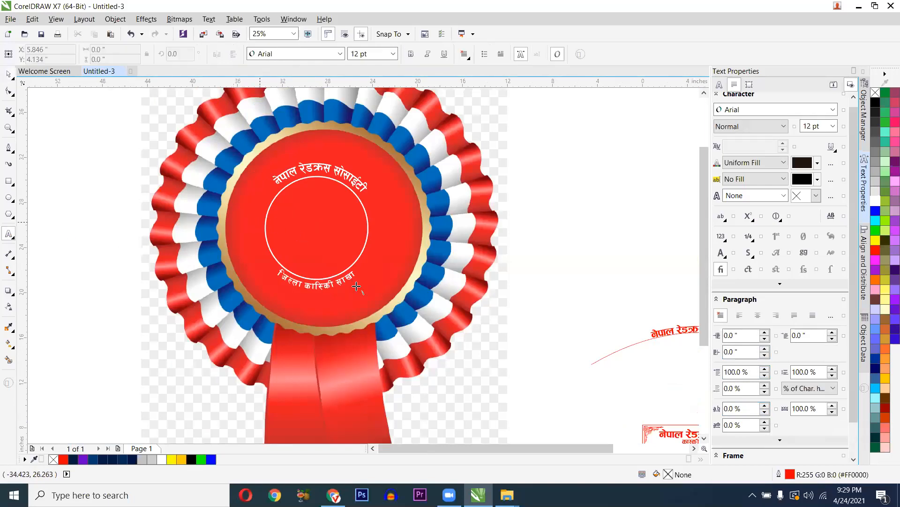
click(297, 235)
text(c)
key(ctrl+space)
- Give the अतिथि label the ARAP 002 font, enlarge it and move it to the badge centre
click(339, 55)
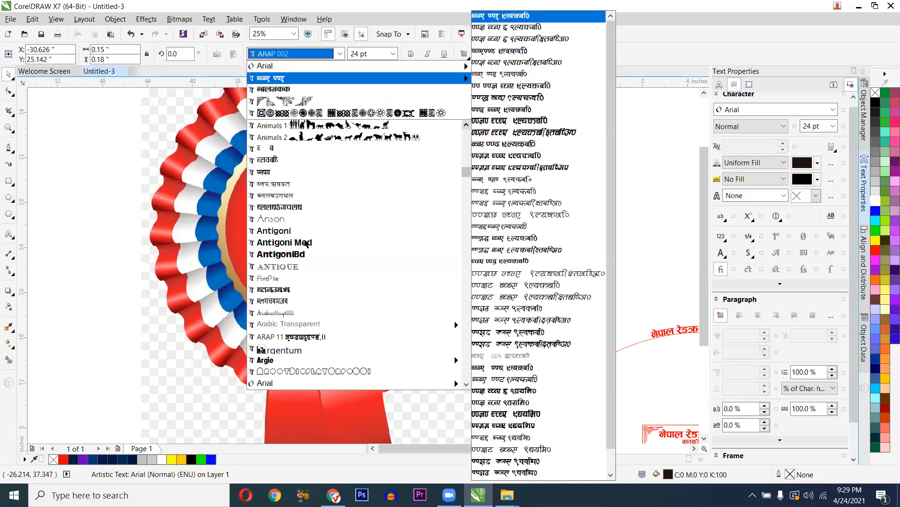
key(Return)
scroll(314, 230, up, 2)
drag(362, 244, 360, 243)
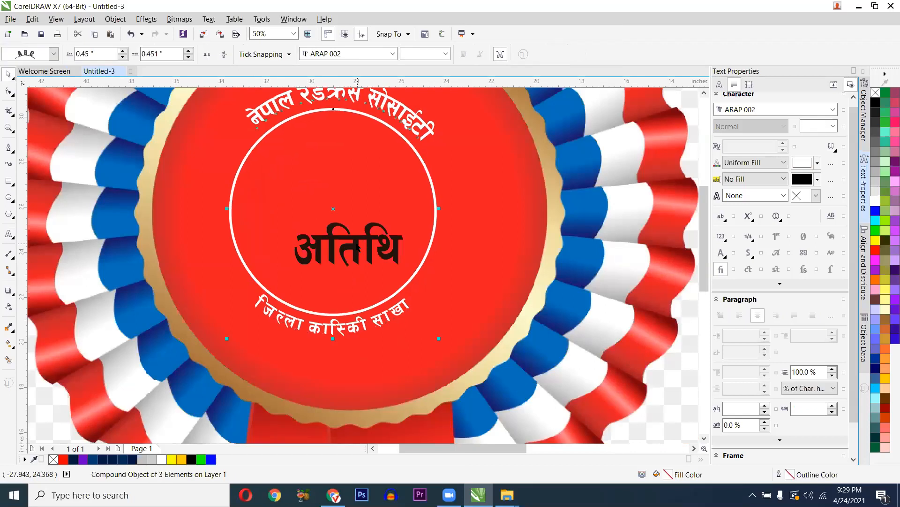
key(ctrl+z)
drag(329, 216, 307, 184)
- Colour the अतिथि label yellow and nudge the whole badge group up-right
click(875, 240)
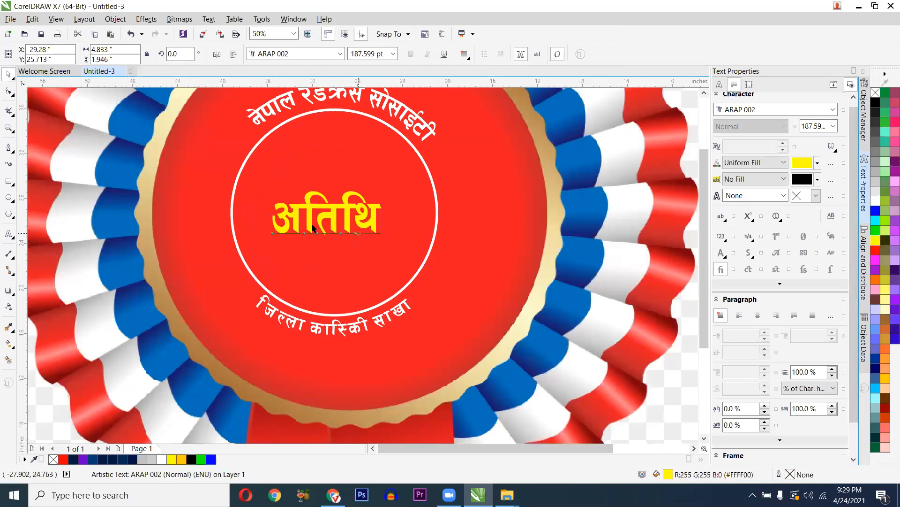
key(F3)
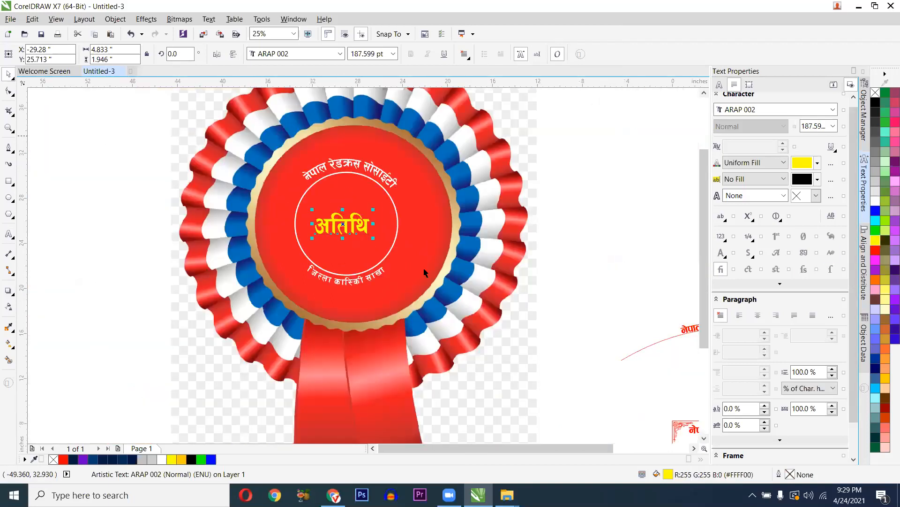
drag(100, 133, 419, 310)
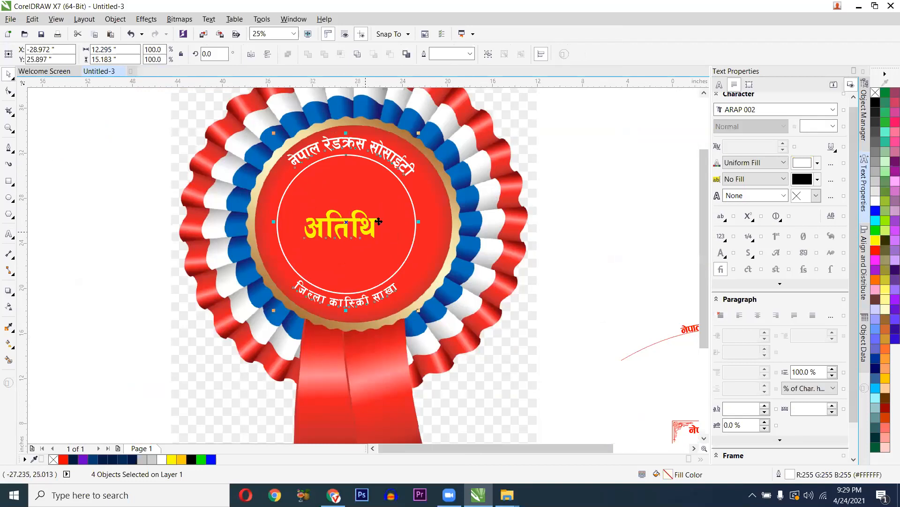
drag(407, 220, 413, 218)
- Select the red guide curve under the arc title and set its outline to None
click(160, 218)
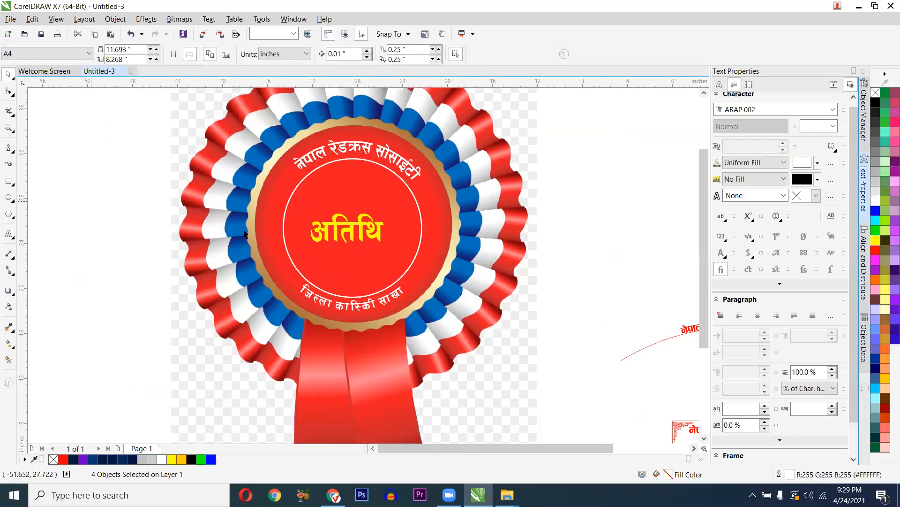
scroll(249, 281, down, 2)
scroll(358, 281, up, 1)
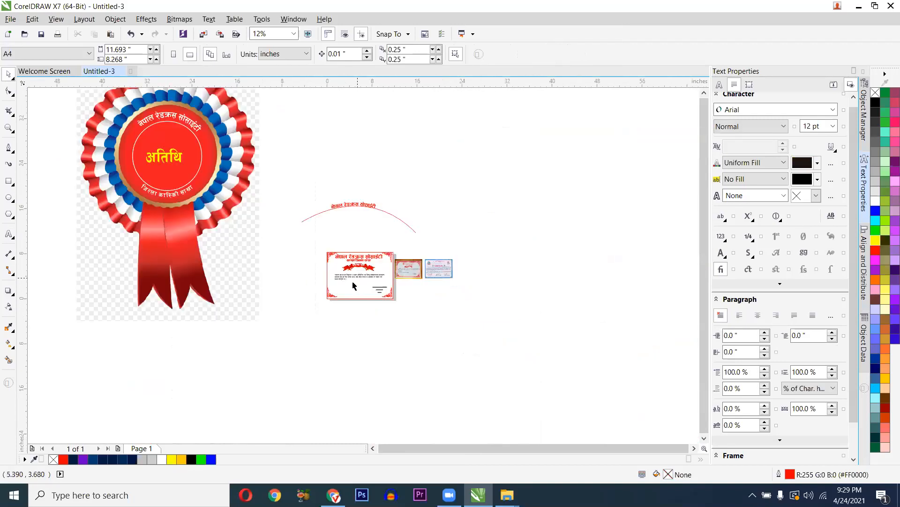
scroll(314, 236, up, 2)
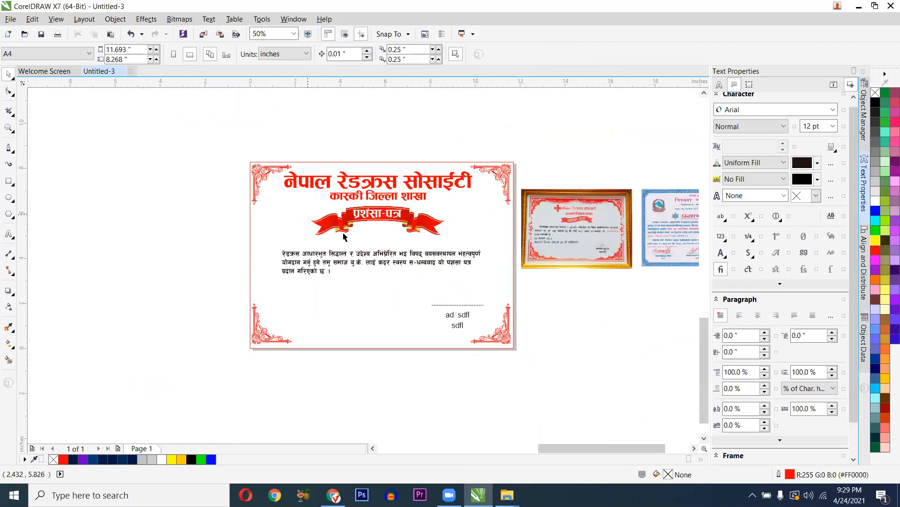
scroll(349, 99, down, 1)
scroll(551, 169, up, 2)
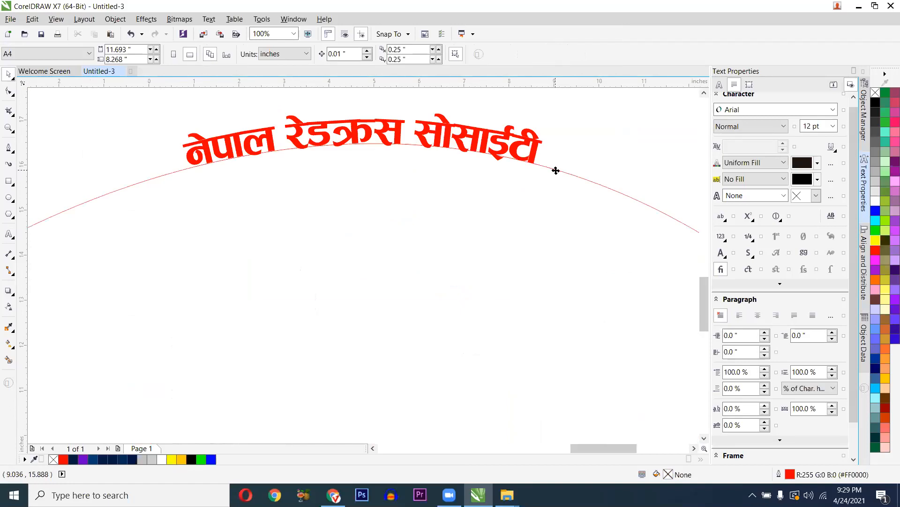
click(555, 172)
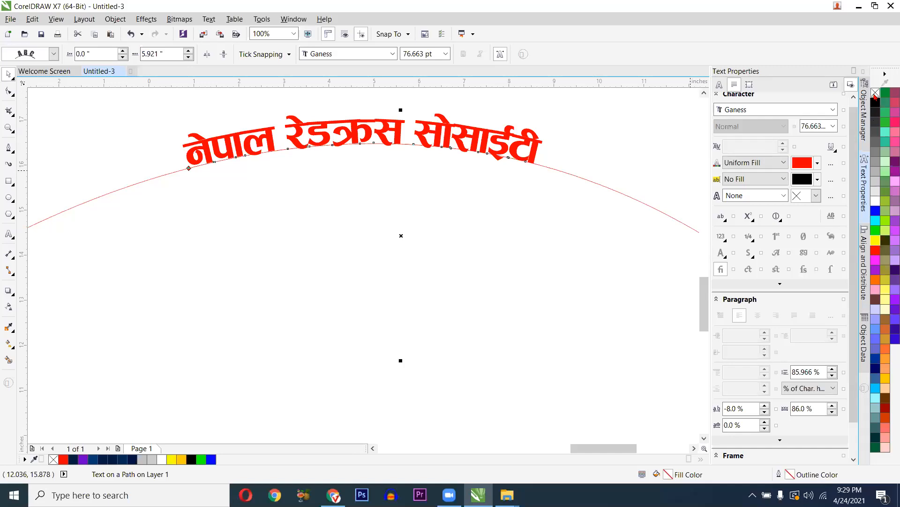
click(607, 187)
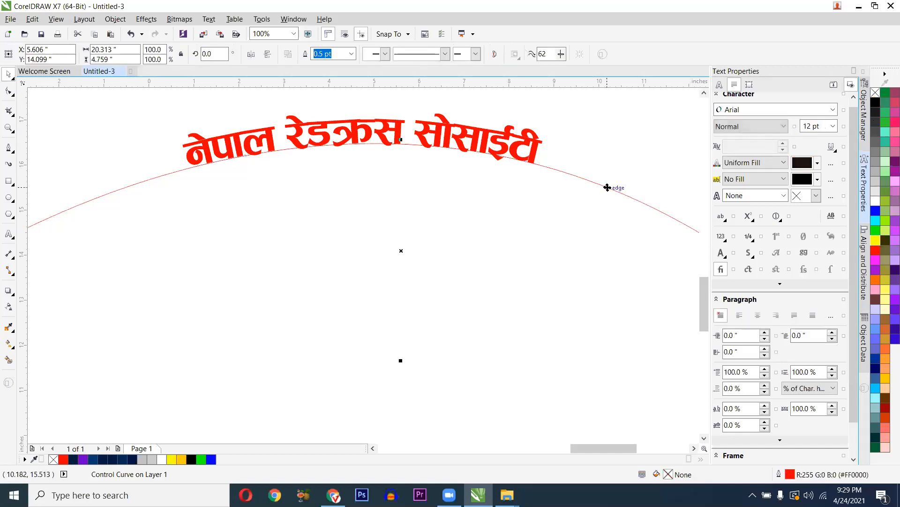
scroll(474, 178, down, 1)
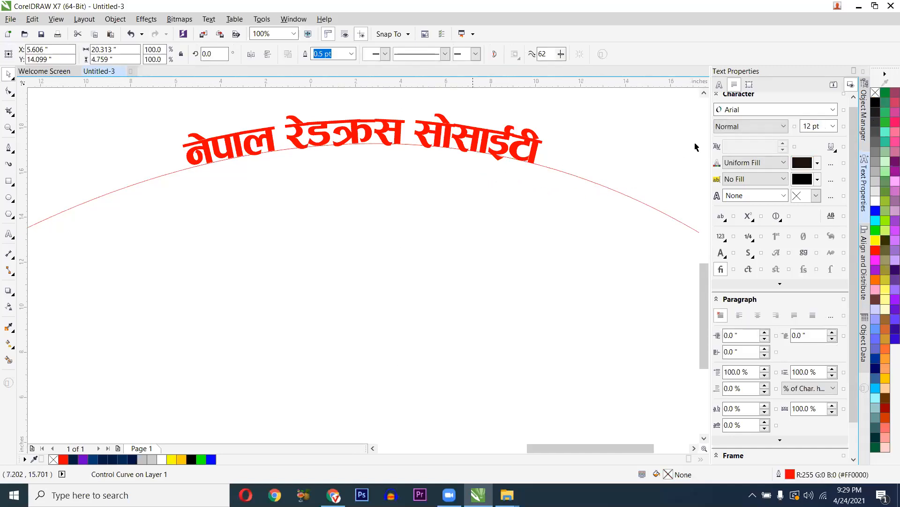
right_click(875, 92)
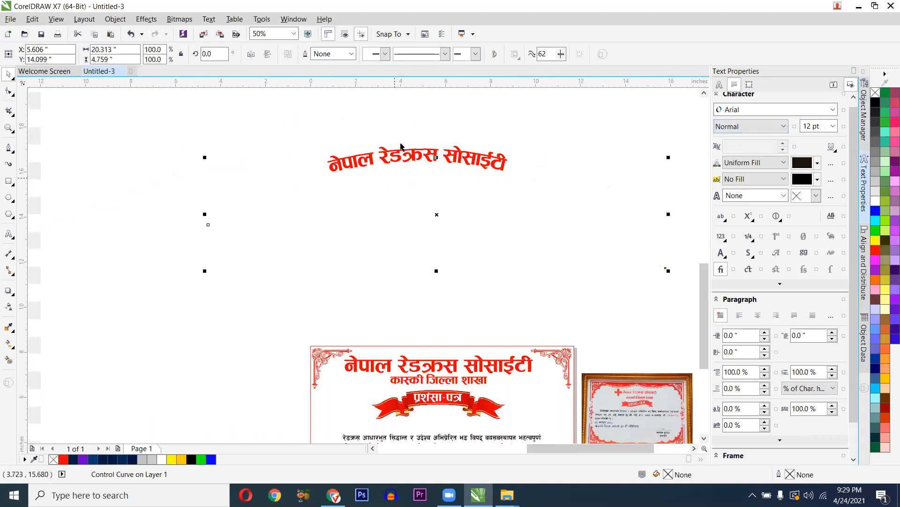
click(399, 160)
drag(406, 161, 425, 314)
drag(435, 367, 428, 257)
scroll(436, 360, down, 1)
drag(569, 321, 318, 175)
click(445, 364)
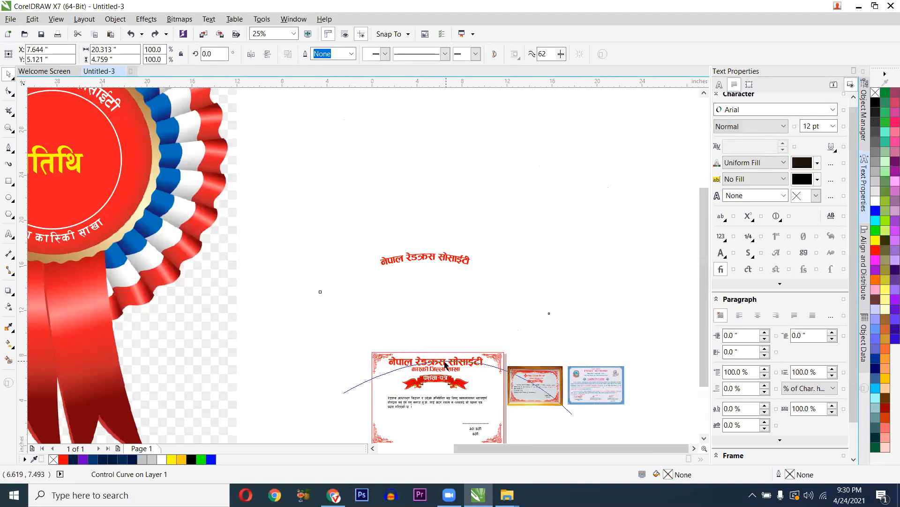
scroll(434, 347, up, 2)
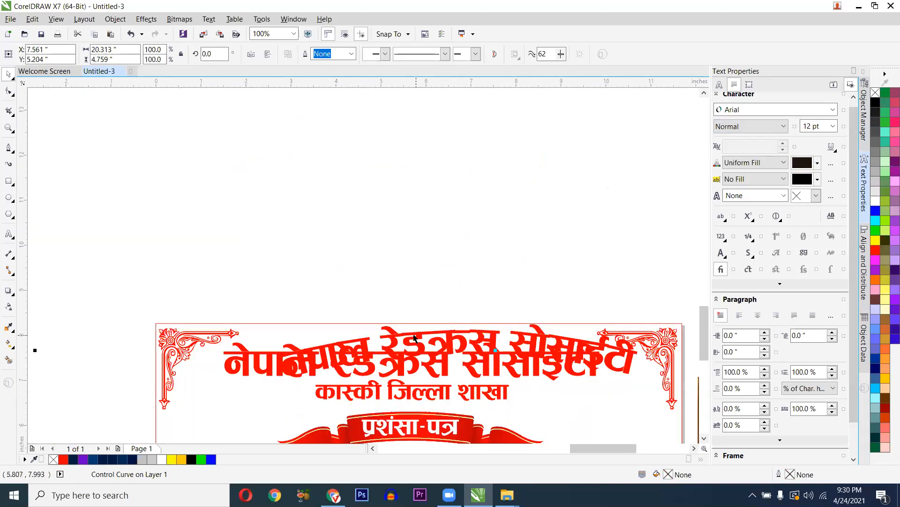
scroll(449, 337, down, 1)
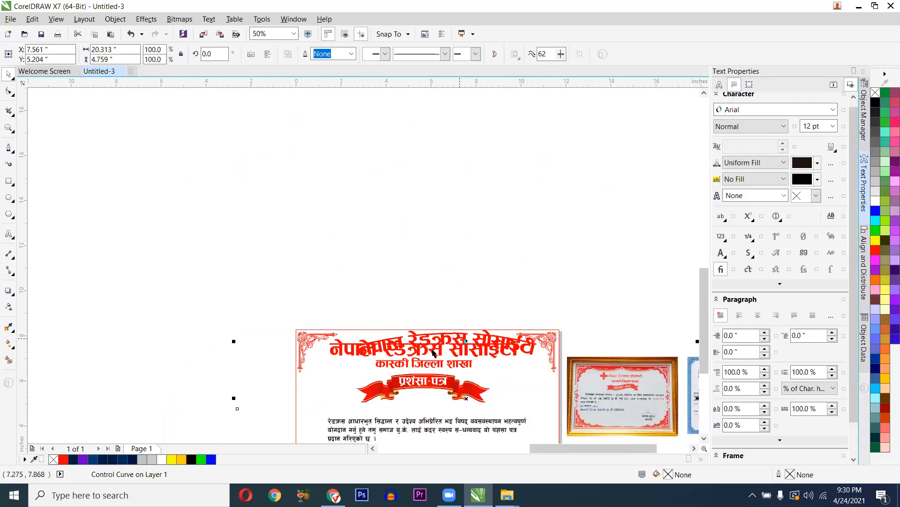
key(ctrl+z)
click(369, 350)
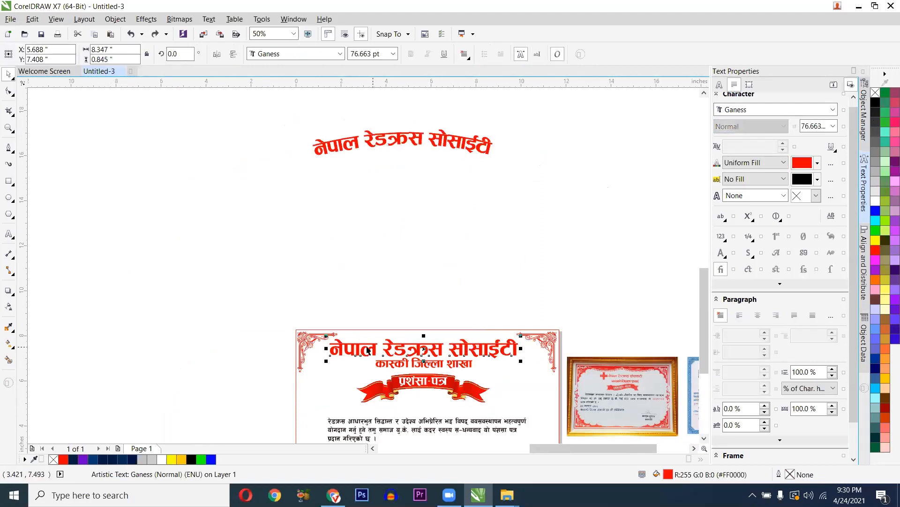
click(366, 144)
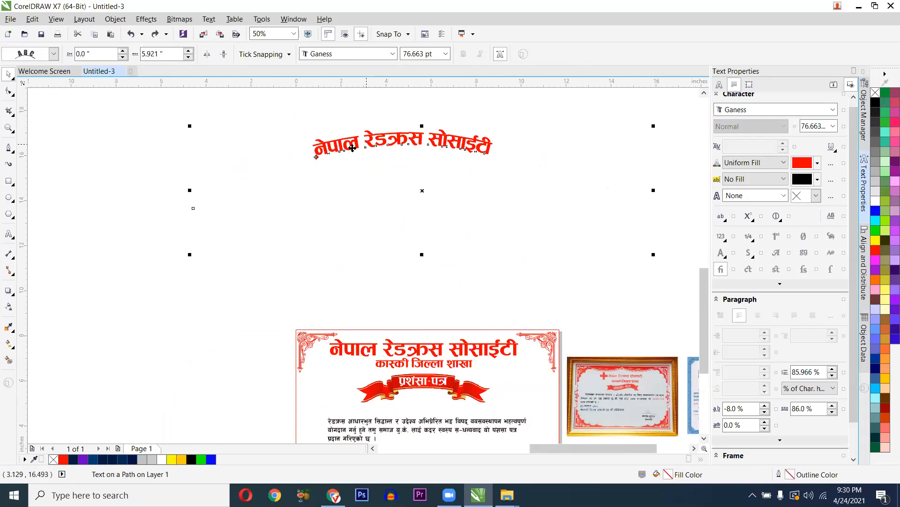
click(323, 189)
scroll(324, 189, down, 1)
scroll(351, 329, up, 1)
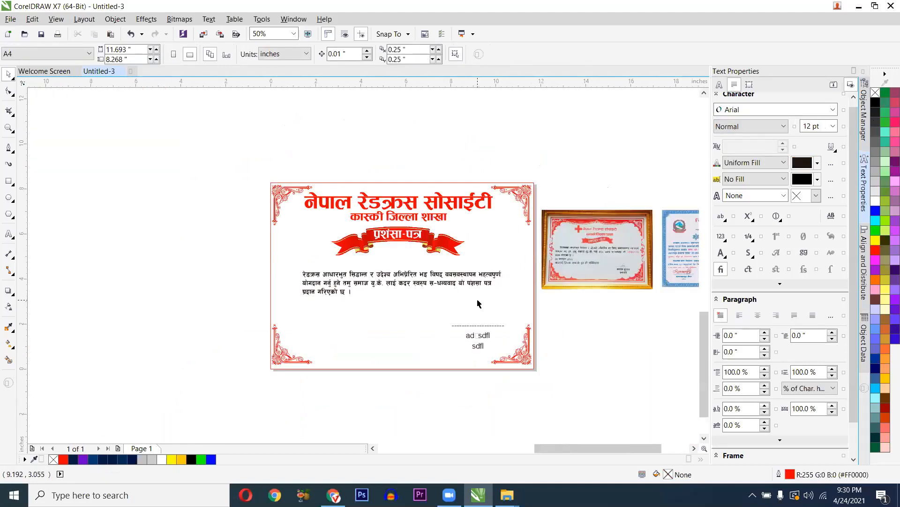
- Drag the reference photo to the right and marquee-select all certificate objects
drag(570, 243, 666, 160)
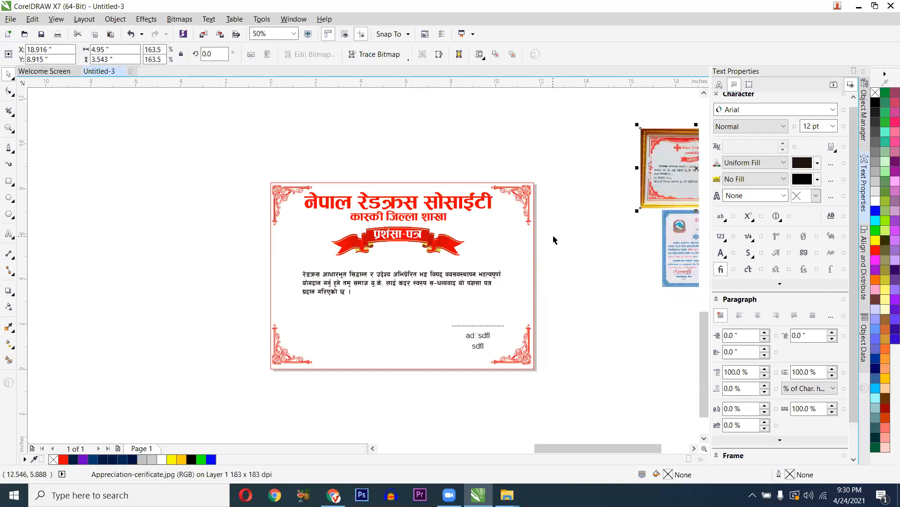
drag(242, 151, 544, 392)
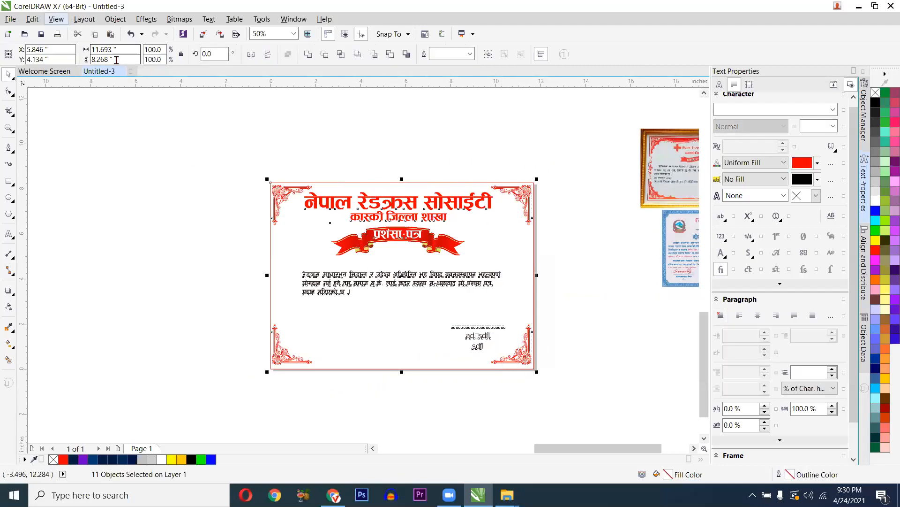
- Export the selected certificate as a JPEG named 'certificate design redcross'
click(10, 18)
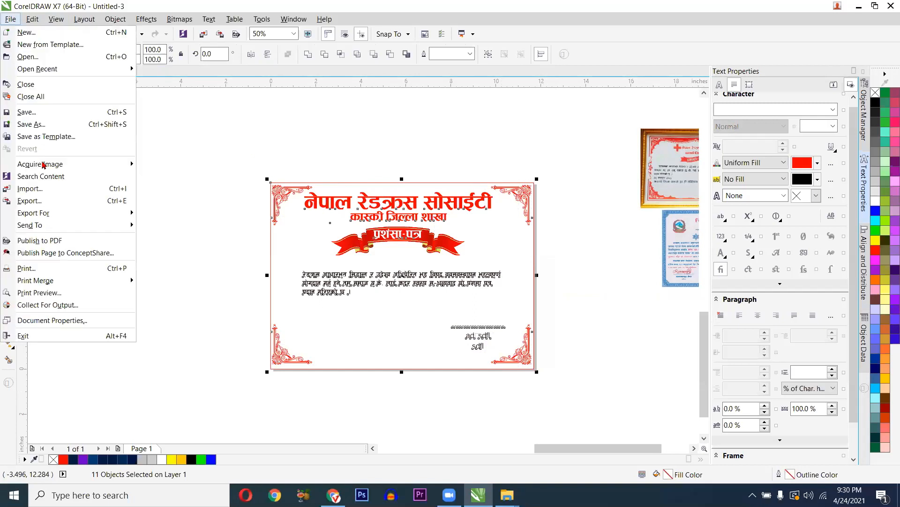
click(50, 201)
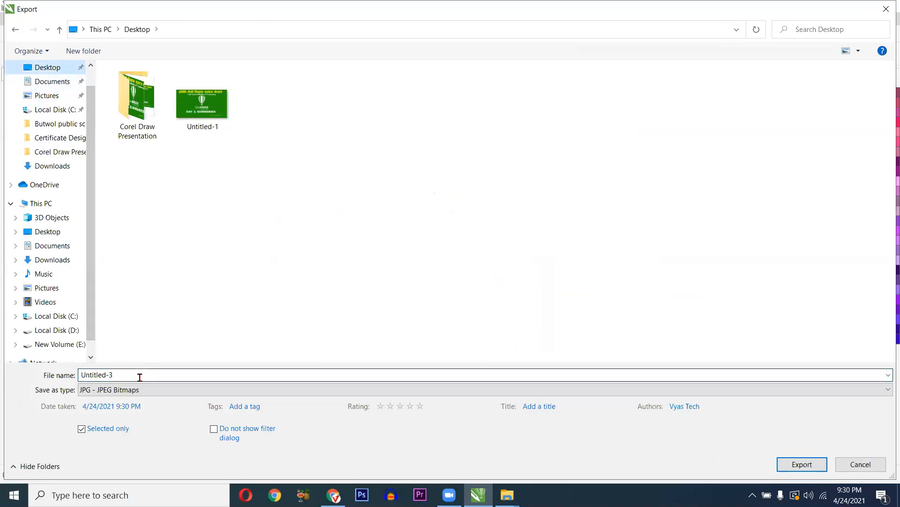
text(certificate design redcross)
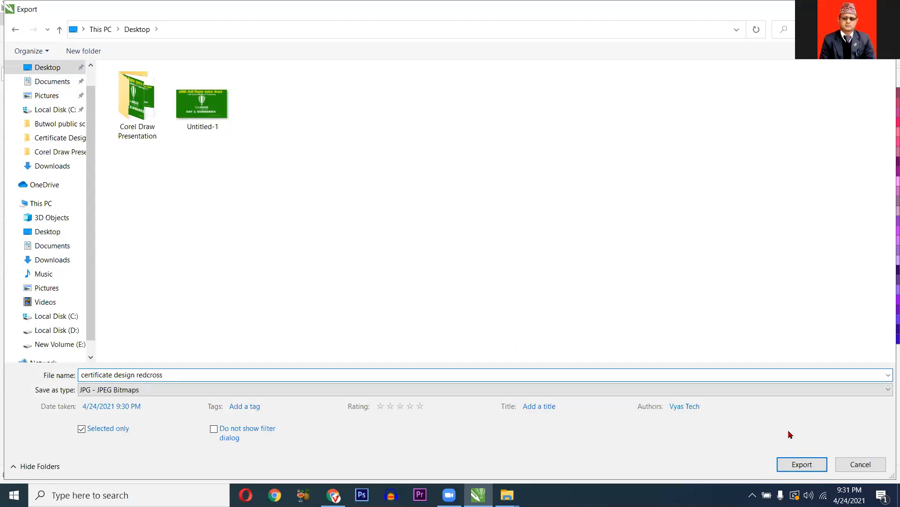
click(799, 464)
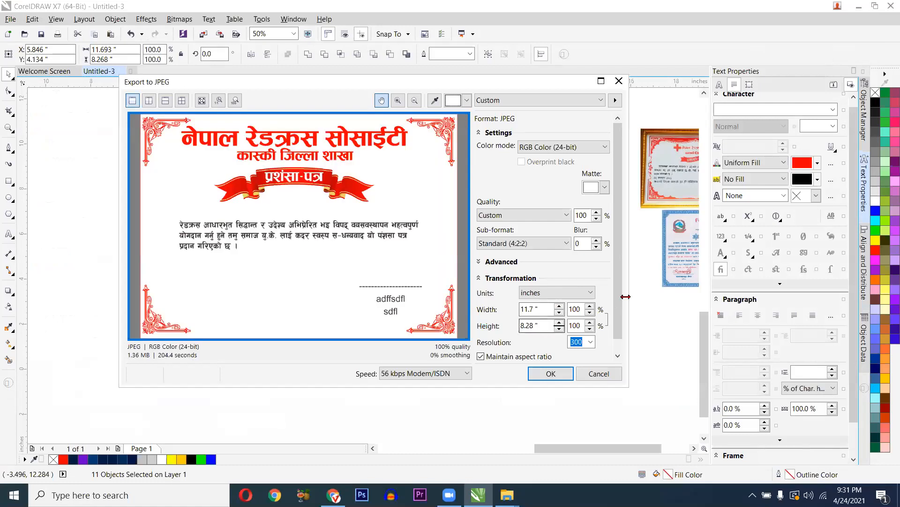
scroll(615, 306, down, 1)
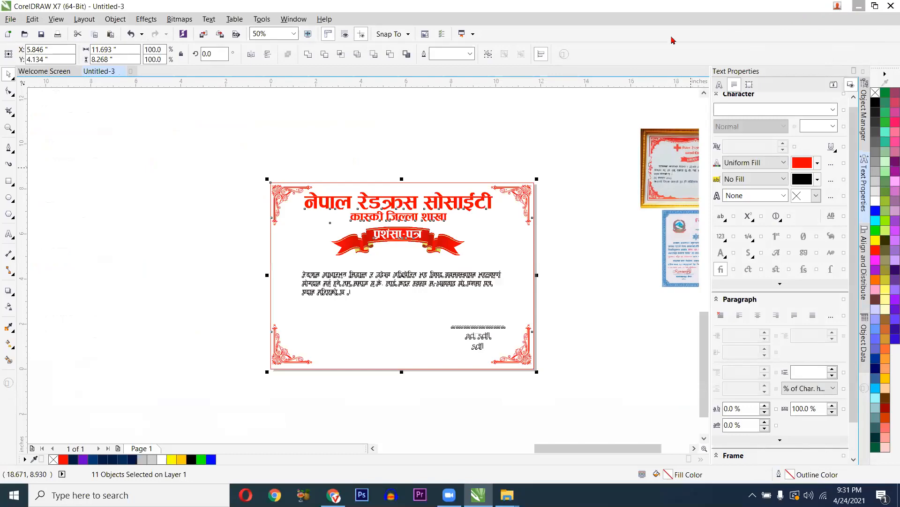
click(859, 5)
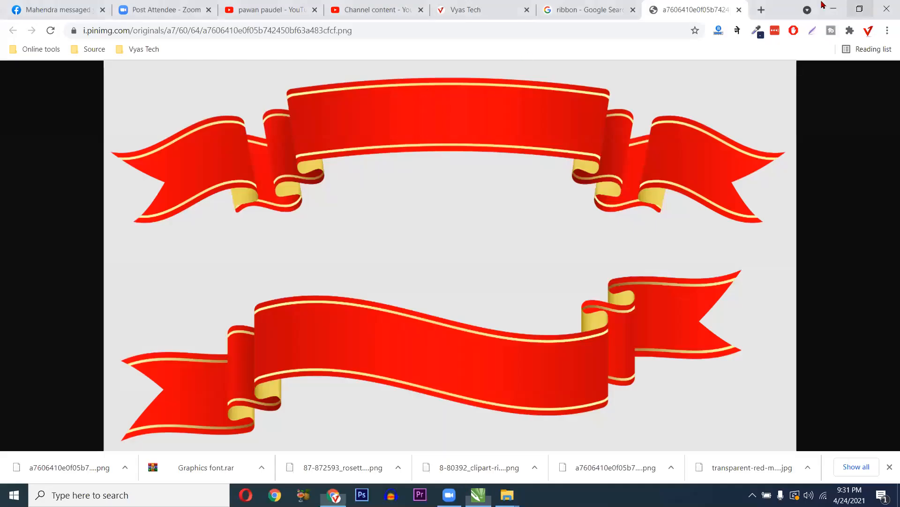
key(super+d)
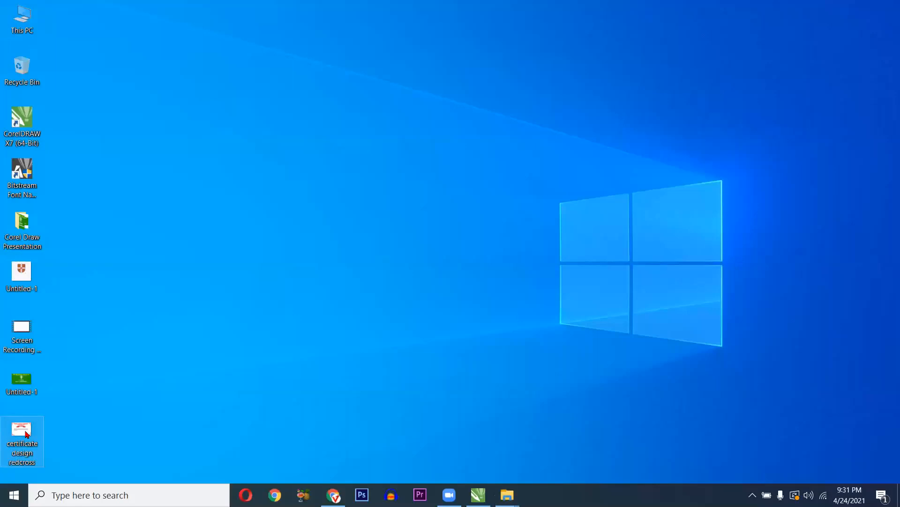
right_click(35, 424)
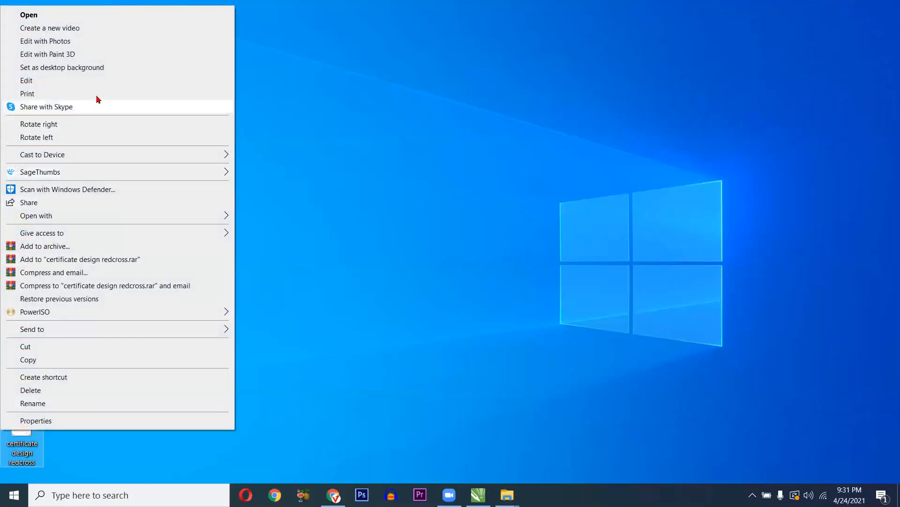
click(163, 97)
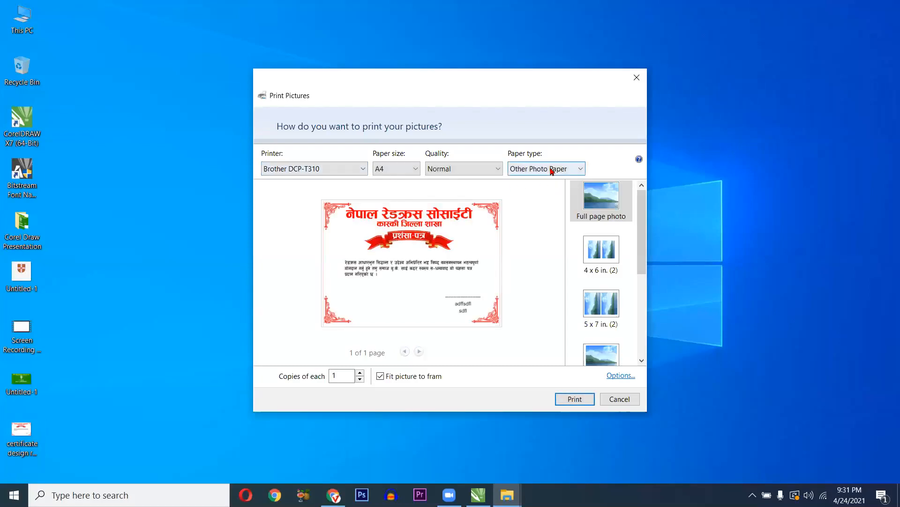
click(621, 375)
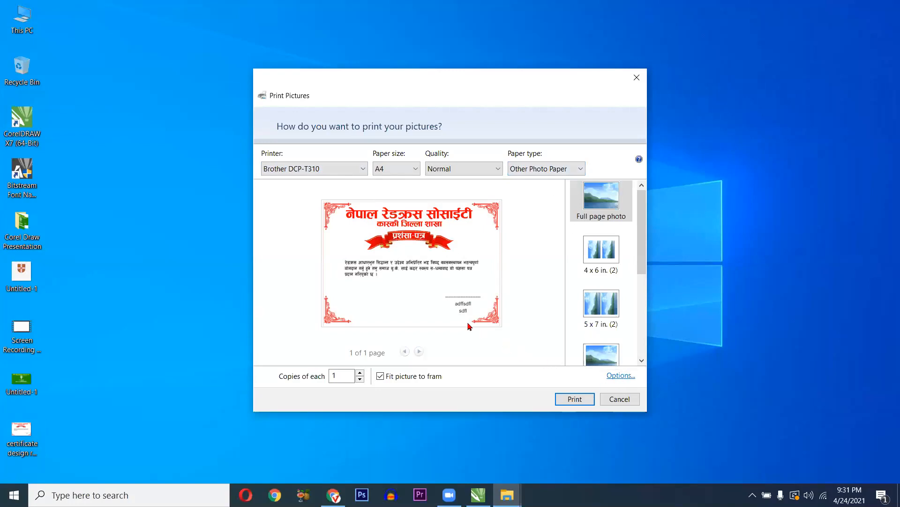
click(369, 275)
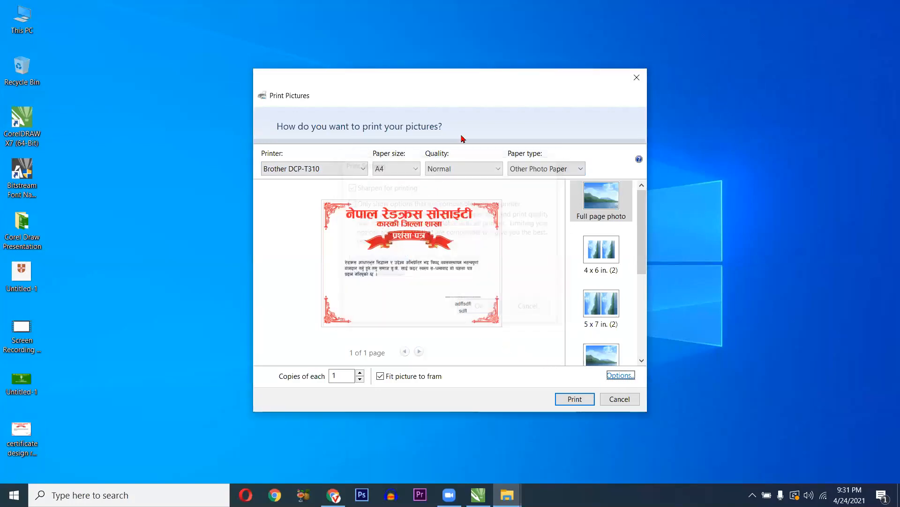
click(470, 113)
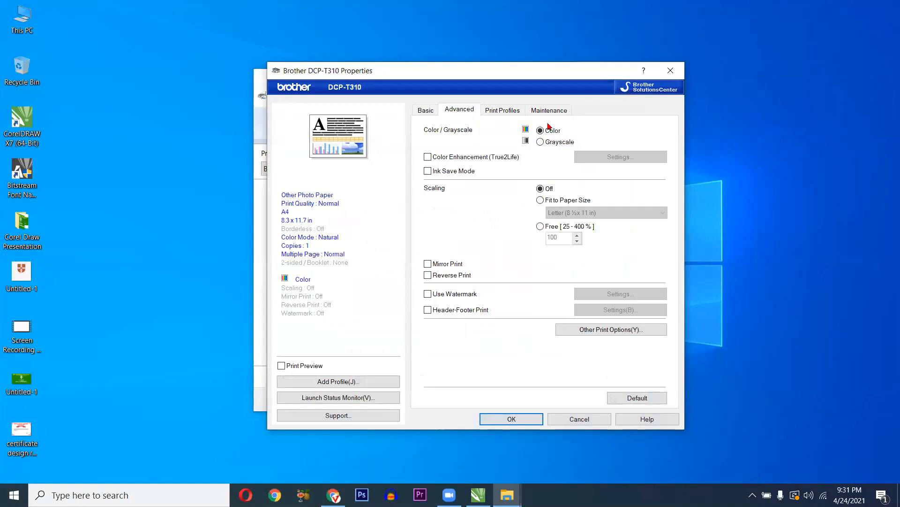
click(429, 111)
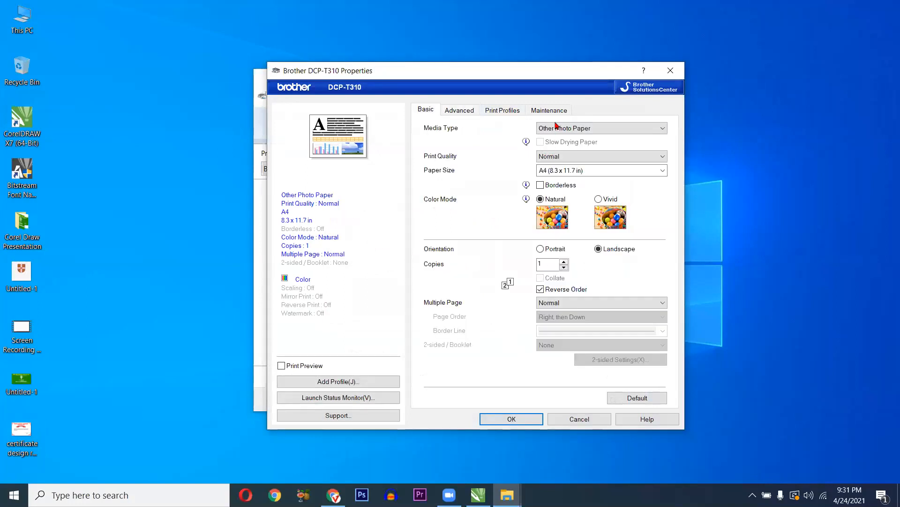
click(558, 126)
click(557, 145)
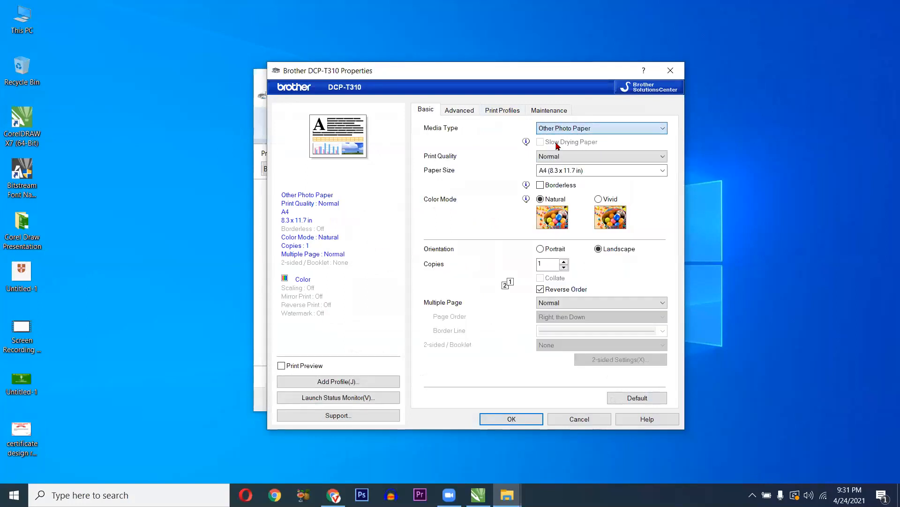
click(564, 157)
click(553, 167)
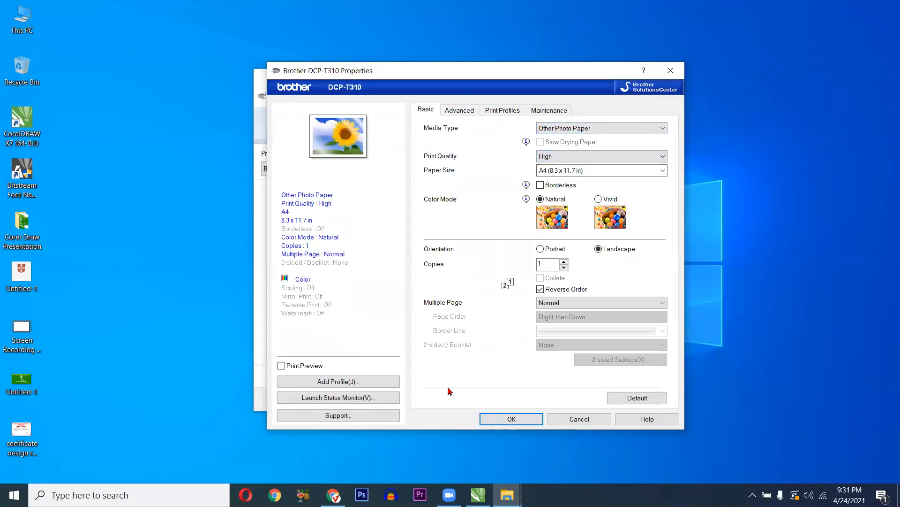
click(505, 419)
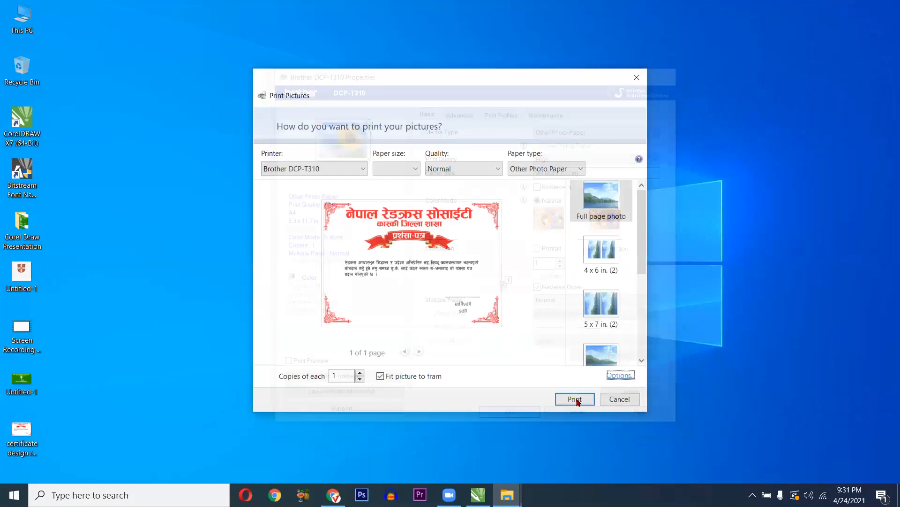
click(611, 401)
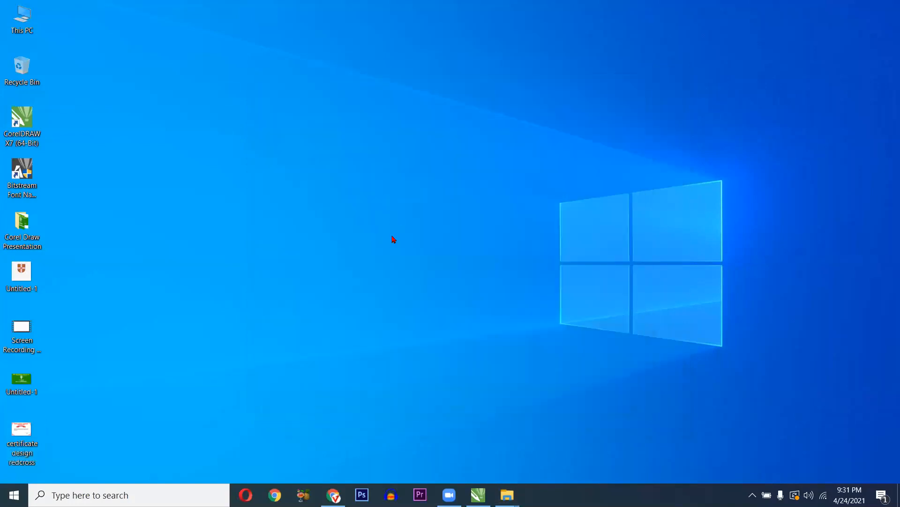
right_click(388, 198)
click(20, 425)
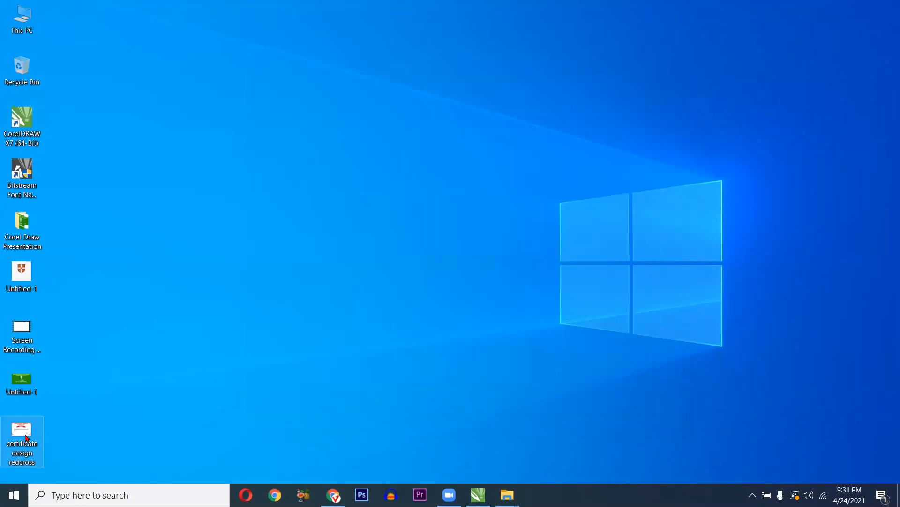
click(376, 350)
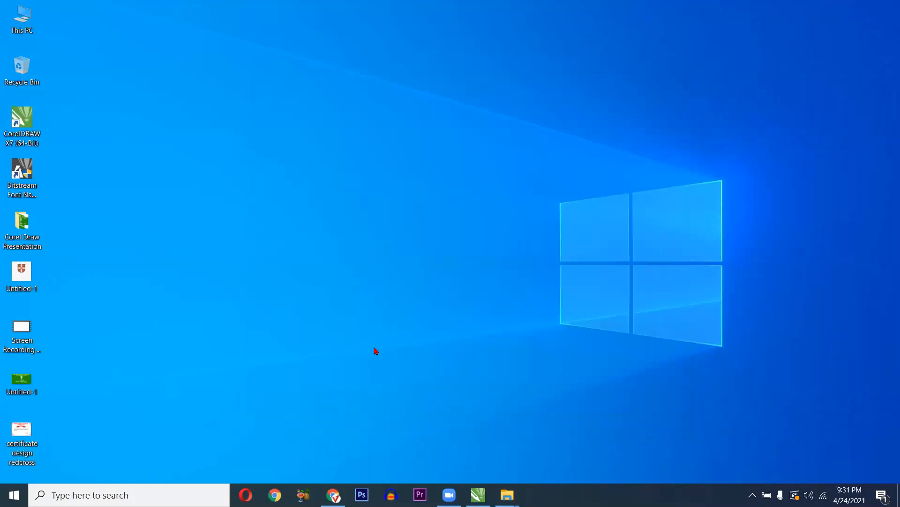
click(475, 493)
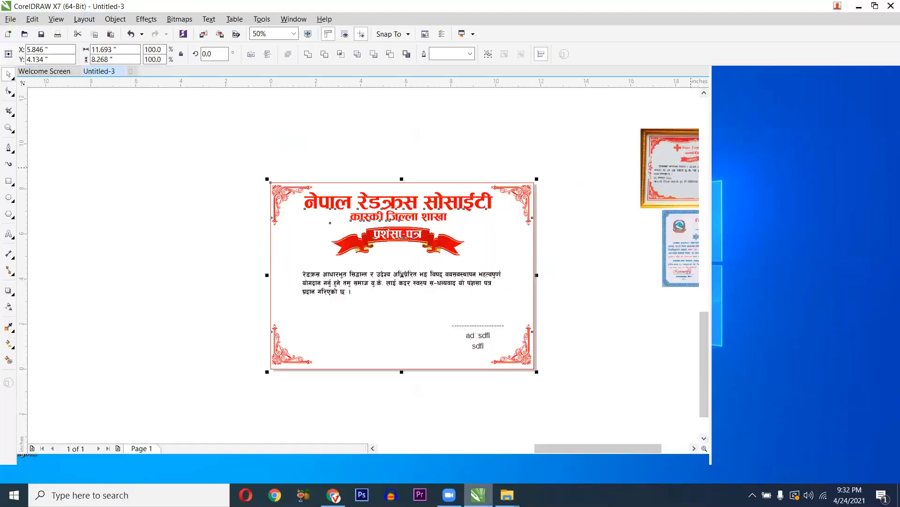
- Zoom and pan over the finished certificate, clear the selection, and switch to Chrome
scroll(443, 357, up, 2)
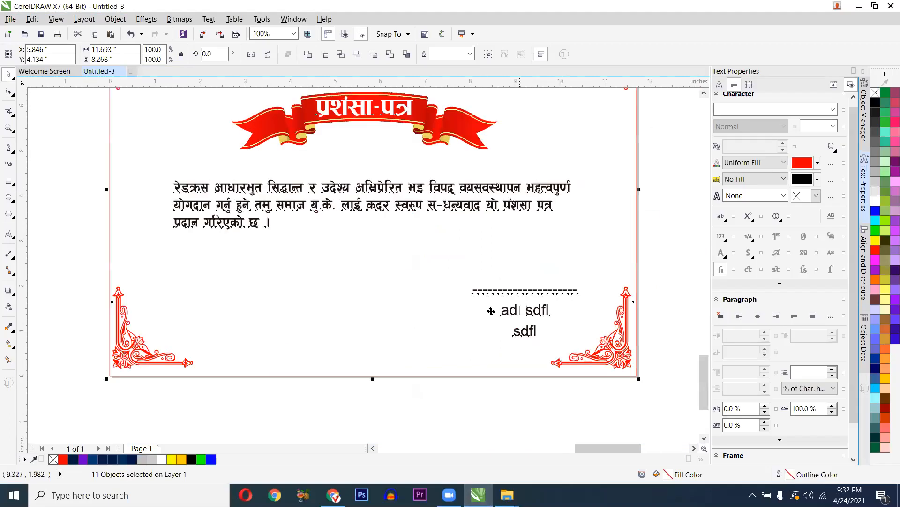
scroll(492, 288, down, 2)
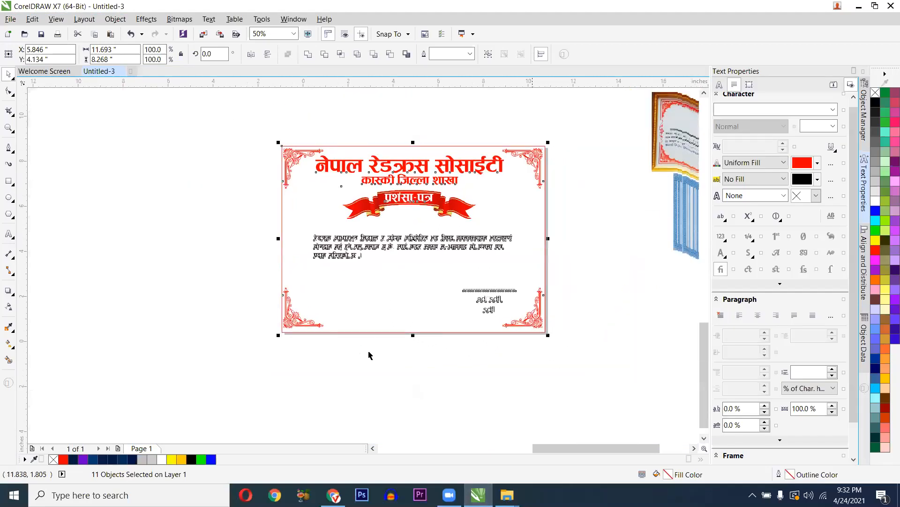
drag(426, 283, 426, 269)
key(Escape)
scroll(427, 270, up, 1)
scroll(659, 212, down, 1)
scroll(658, 212, up, 1)
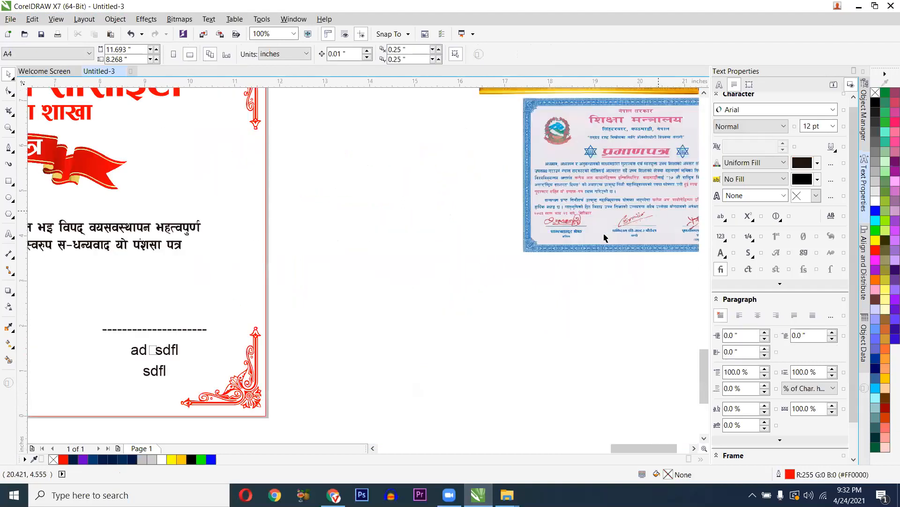
scroll(658, 211, up, 1)
scroll(605, 237, up, 1)
scroll(601, 236, down, 2)
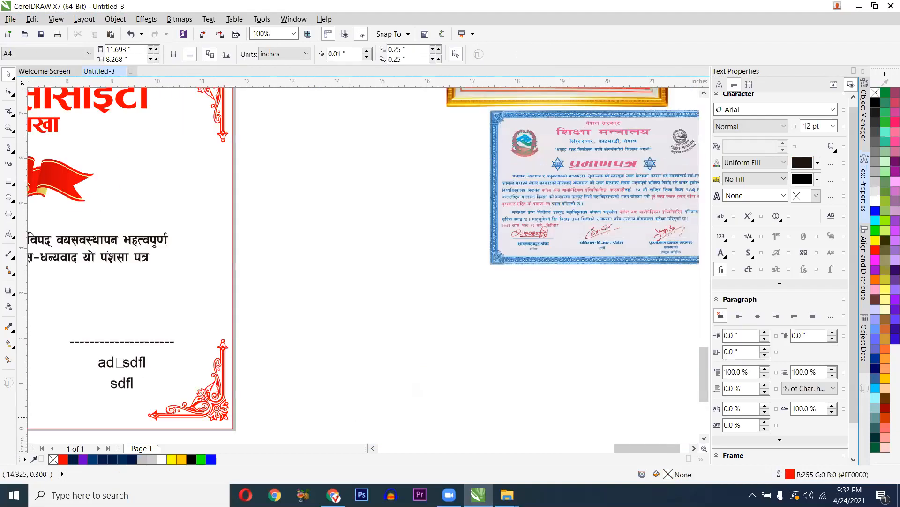
click(334, 495)
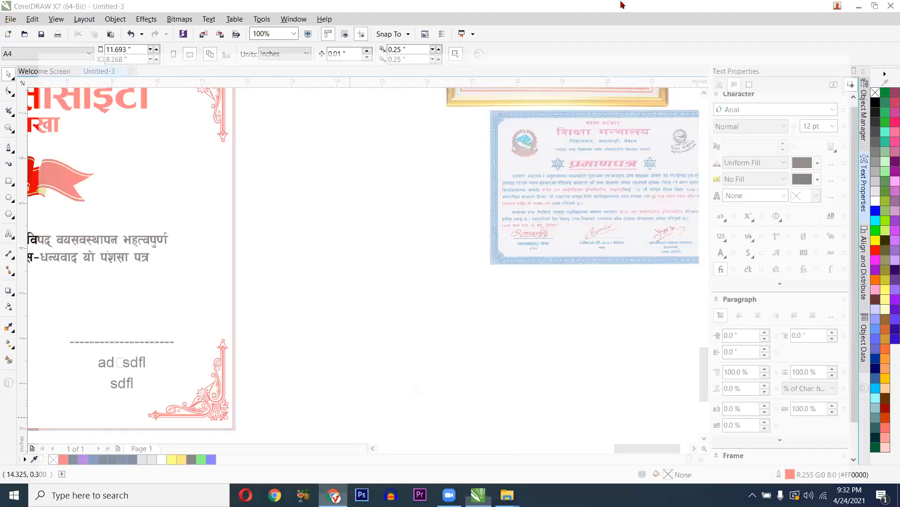
- Replace the ribbon image search with a Google Images search for 'signature'
key(ctrl+shift+Tab)
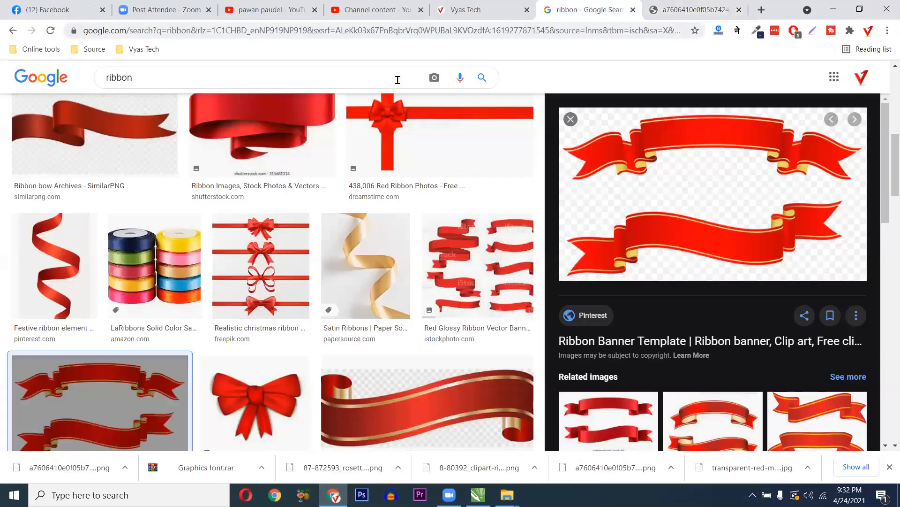
click(398, 80)
key(ctrl+a)
text(sign)
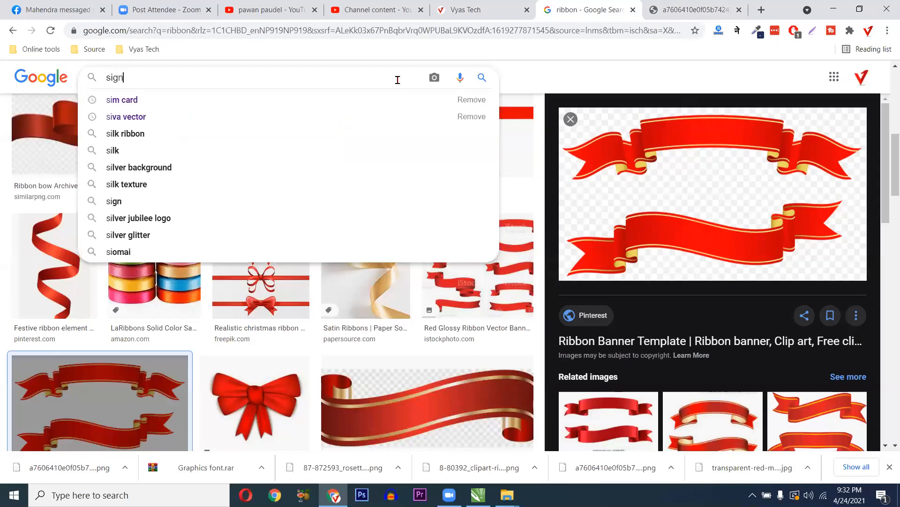
key(Return)
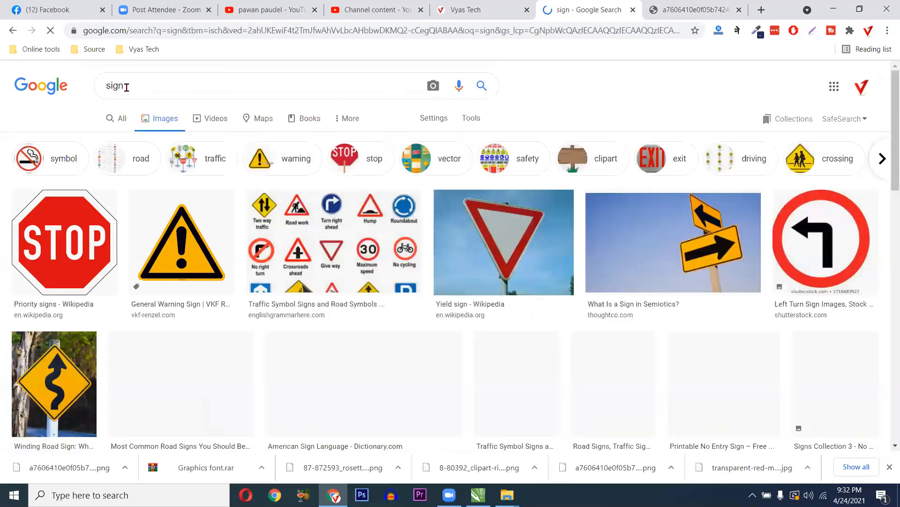
click(92, 92)
text(a)
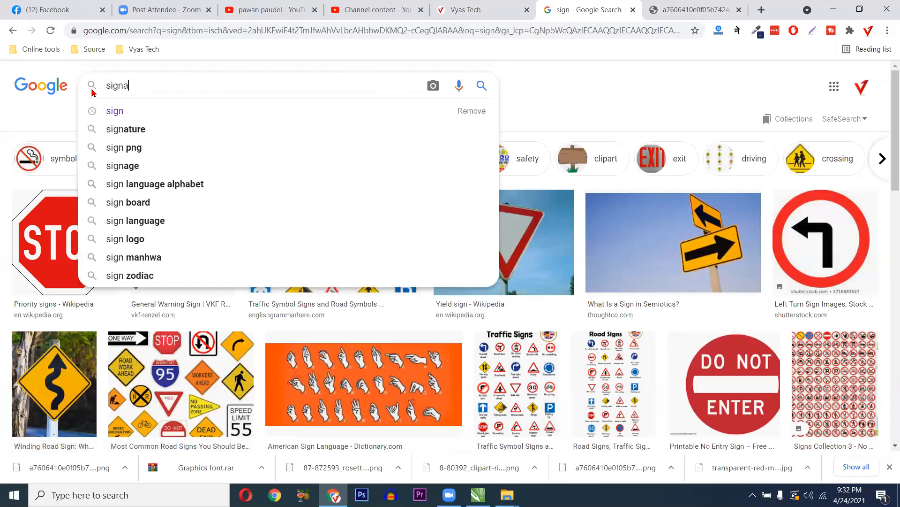
click(117, 129)
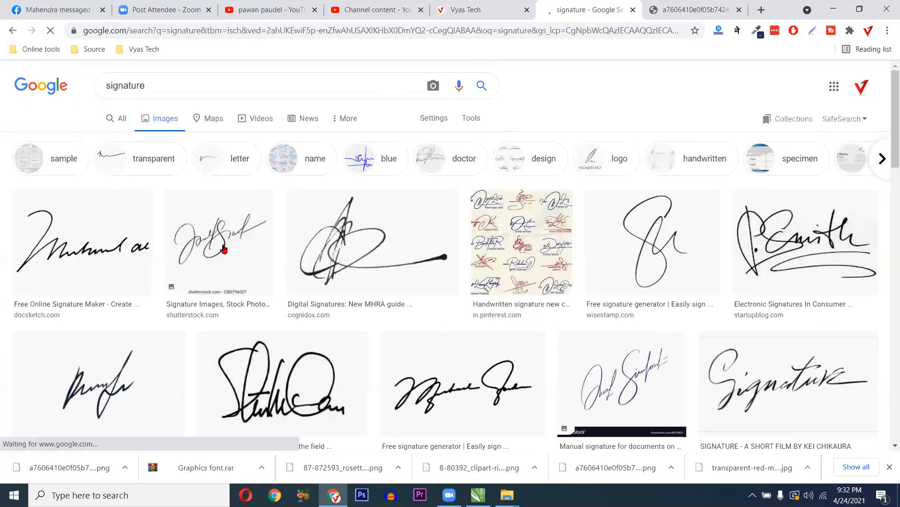
scroll(527, 282, down, 1)
- Open a handwritten signature image full-size in a new tab, then return to Facebook
click(735, 225)
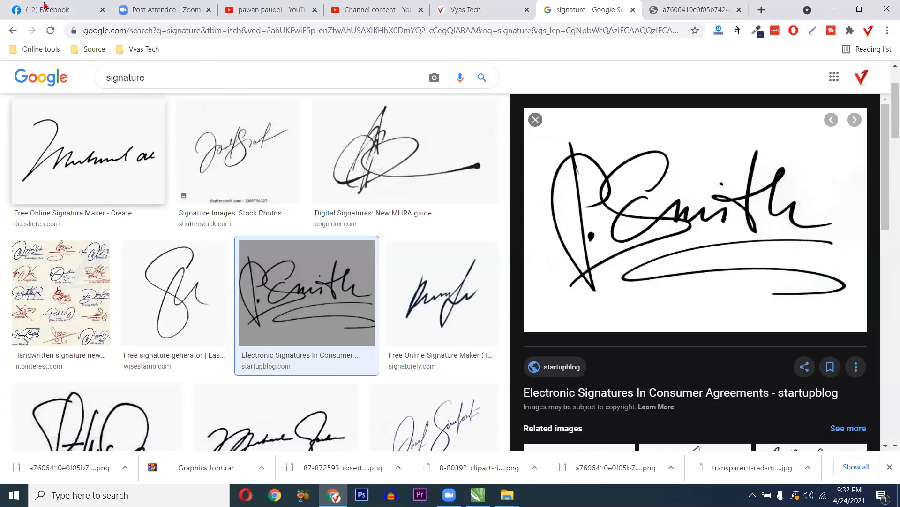
key(ctrl+1)
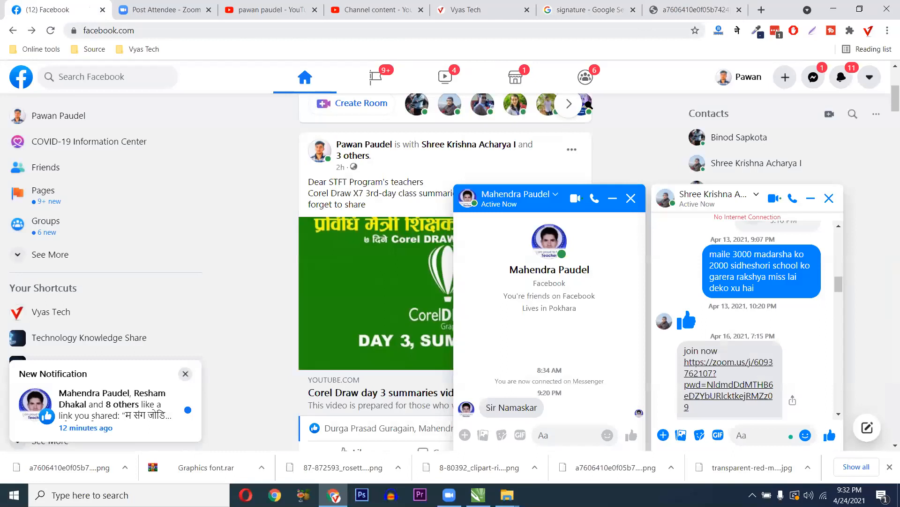
key(ctrl+9)
key(ctrl+2)
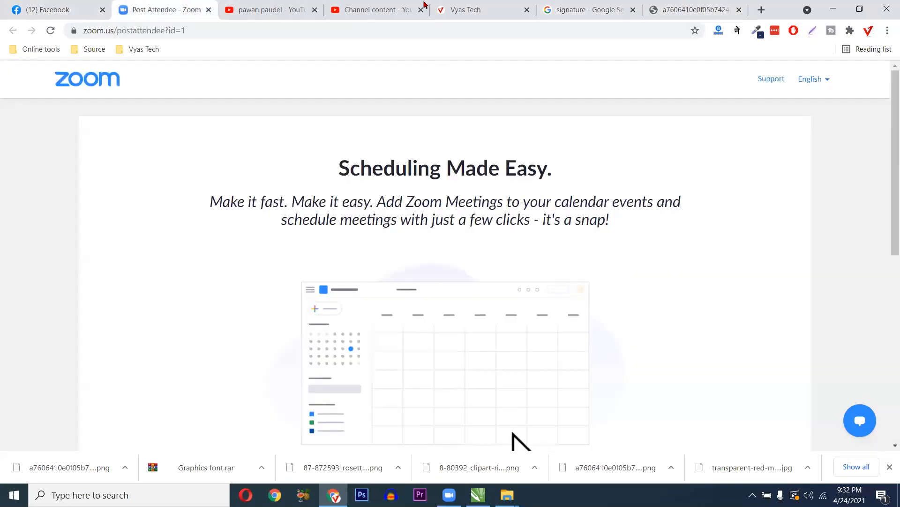
click(582, 9)
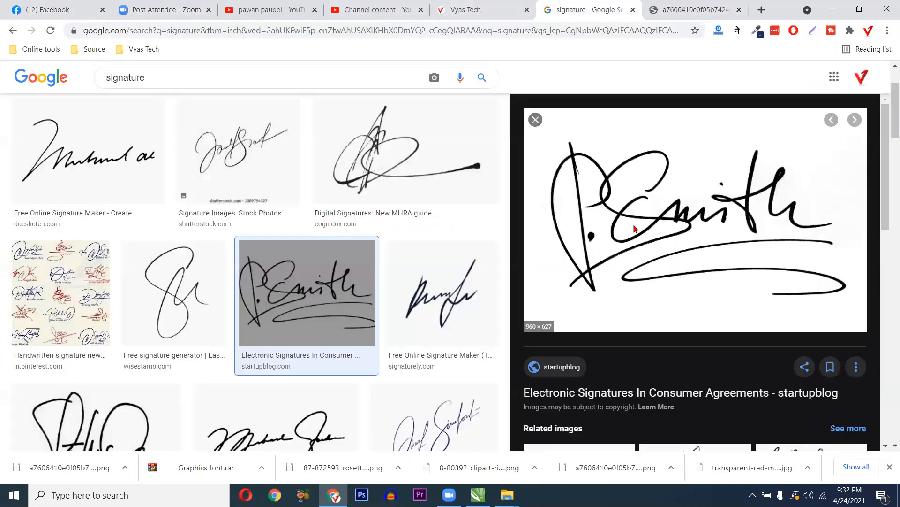
right_click(623, 214)
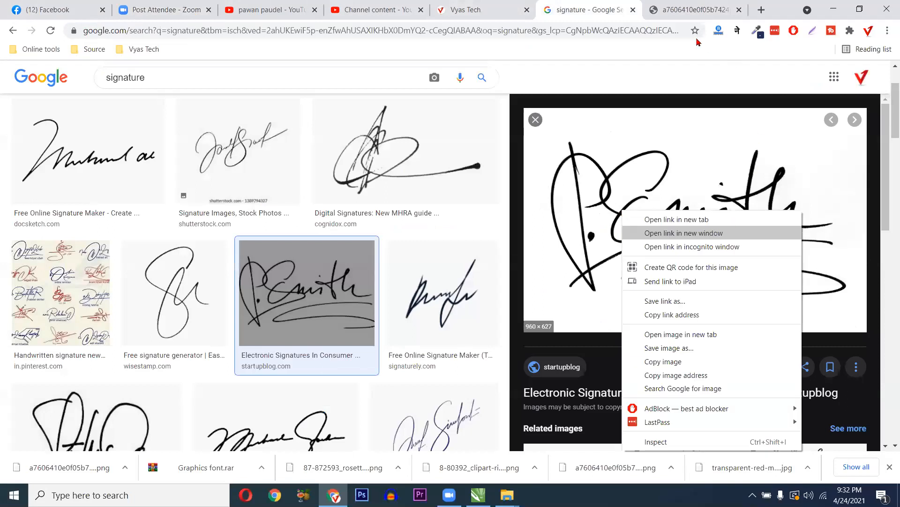
click(680, 335)
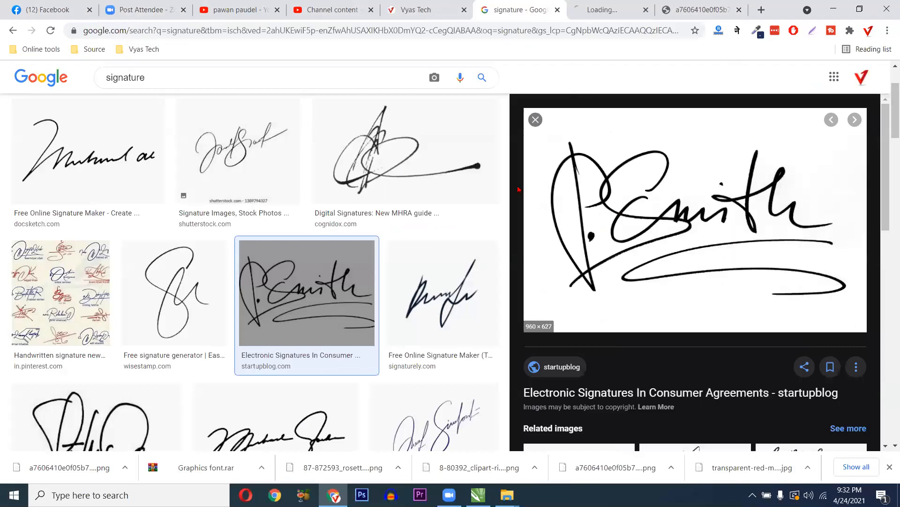
click(605, 9)
click(43, 15)
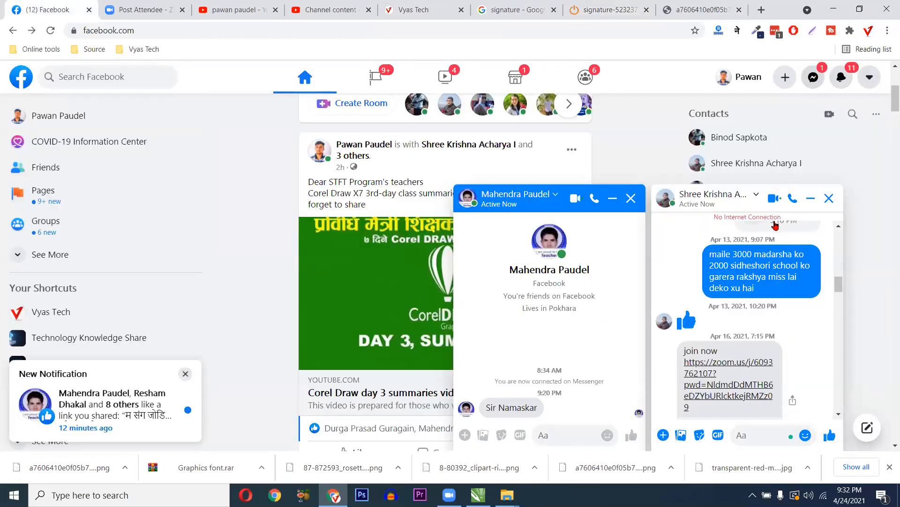
- Open the CorelDRAW error screenshot from a Messenger chat in its own tab
click(814, 76)
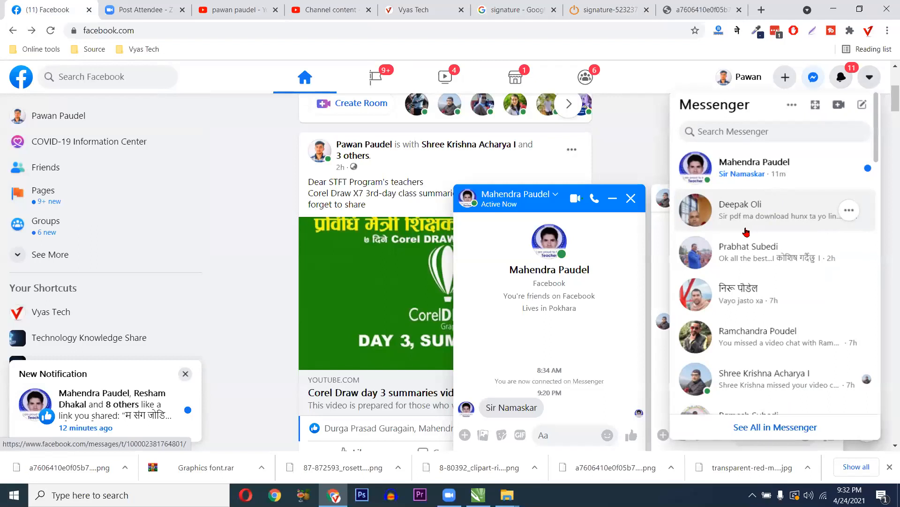
scroll(737, 237, down, 1)
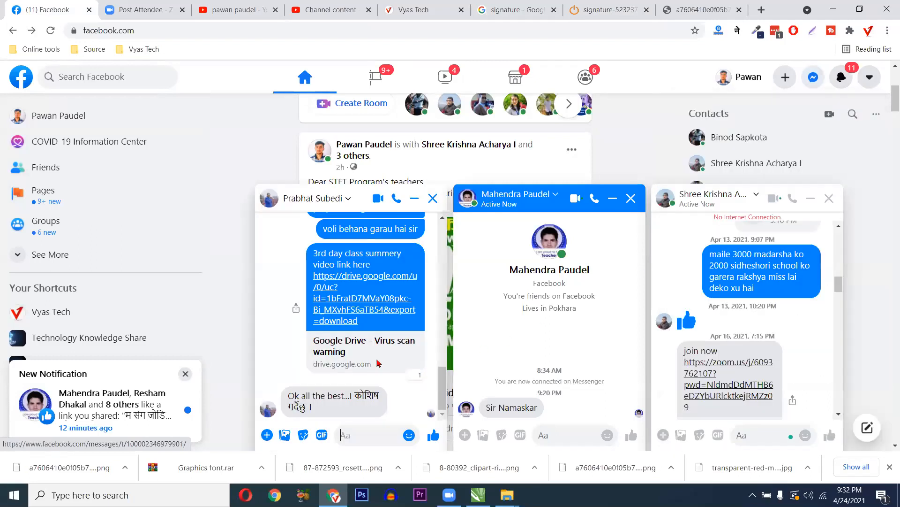
scroll(419, 272, up, 5)
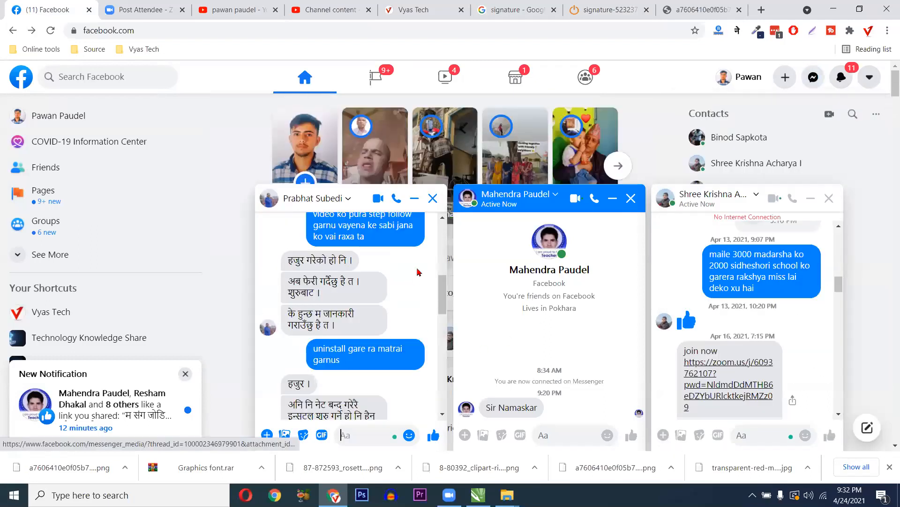
click(419, 271)
right_click(419, 252)
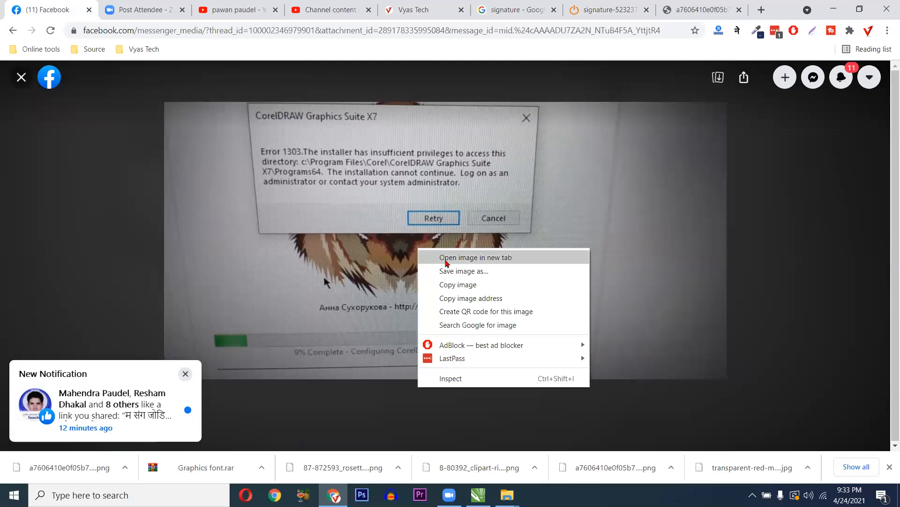
click(446, 258)
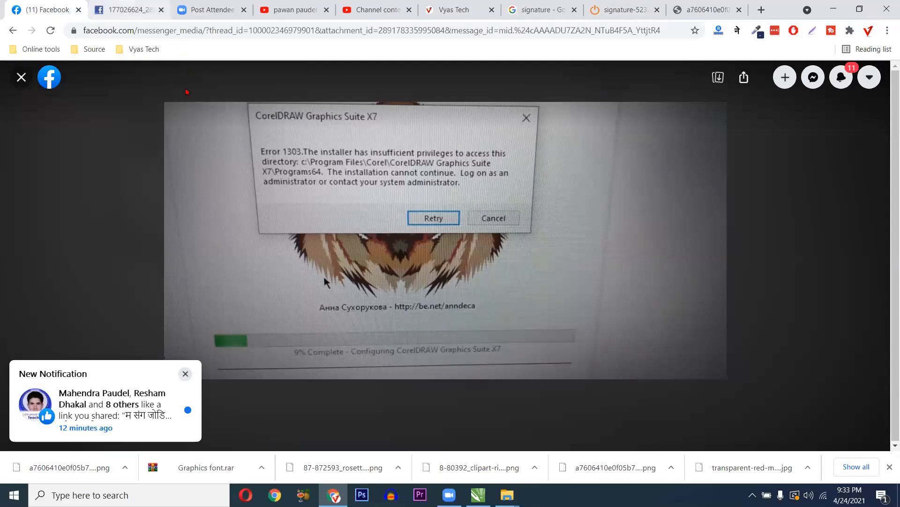
key(ctrl+Tab)
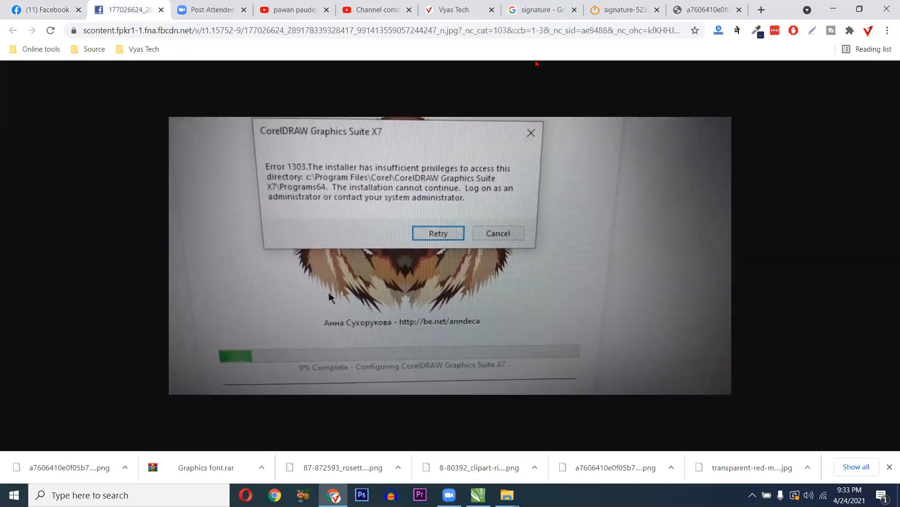
- Back on the full-size signature tab, start saving the signature image to disk
click(620, 9)
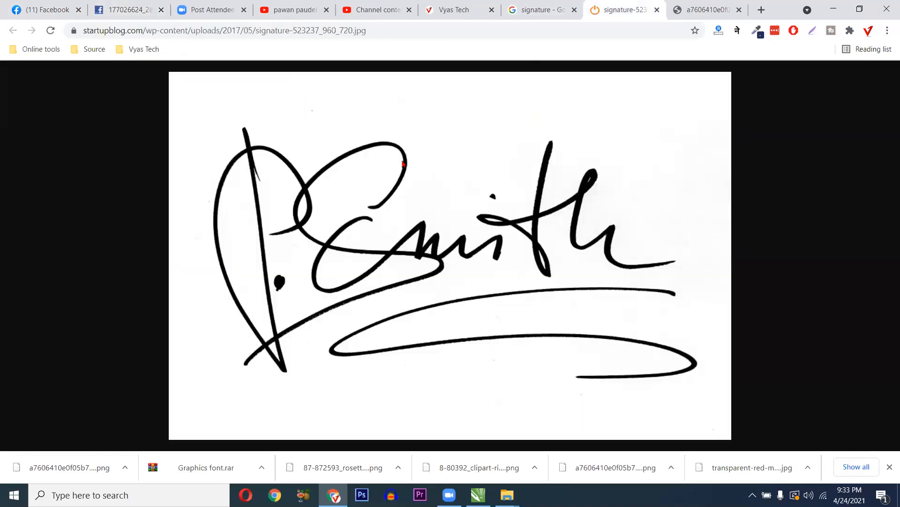
right_click(402, 159)
click(422, 180)
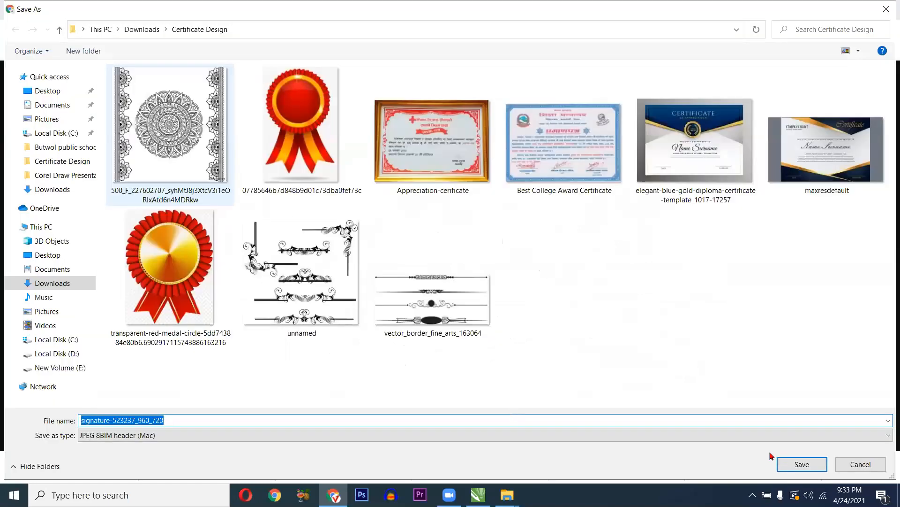
- Save the signature image into Downloads\Certificate Design and return to CorelDRAW
key(Return)
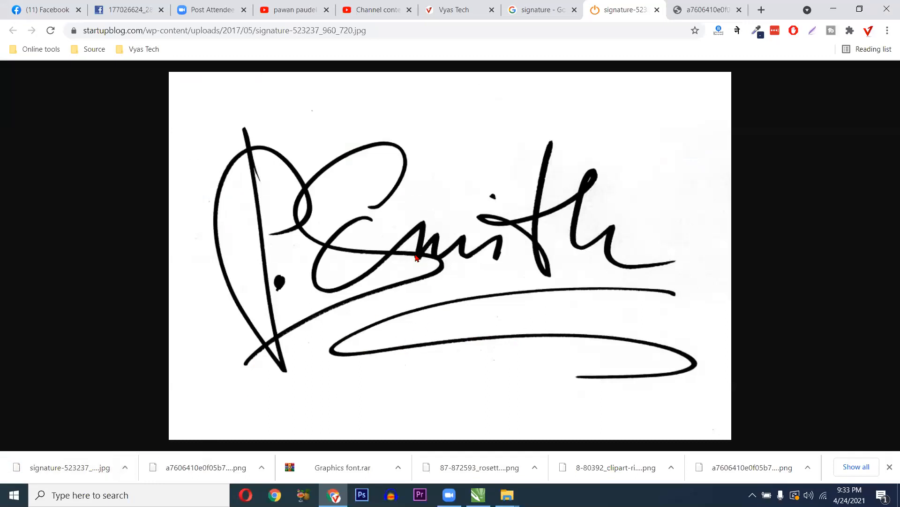
click(479, 495)
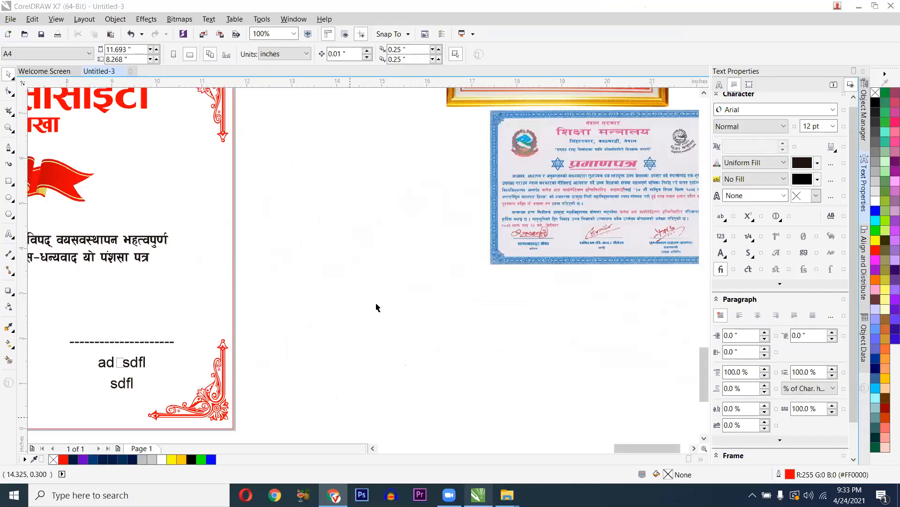
- Pan to the signature area, import the signature JPEG with Ctrl+I, then delete the misplaced copy
drag(167, 343, 294, 313)
scroll(376, 307, left, 3)
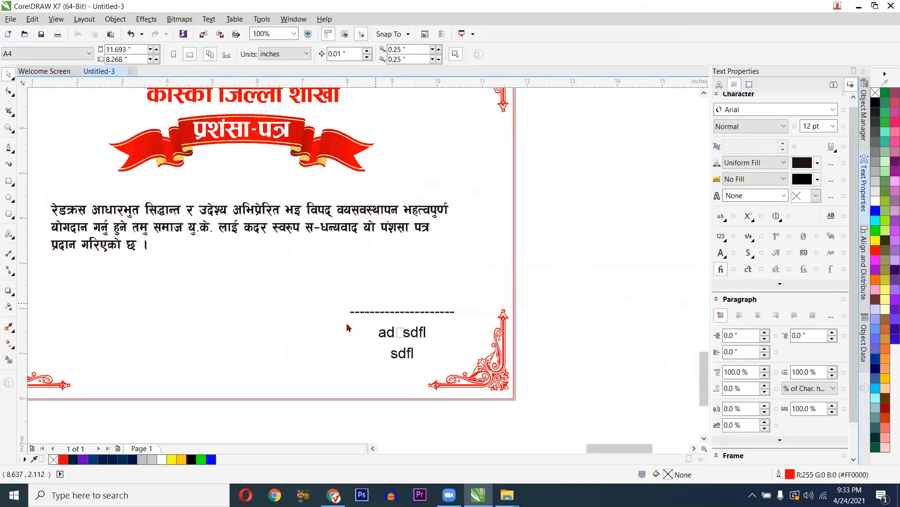
key(ctrl+i)
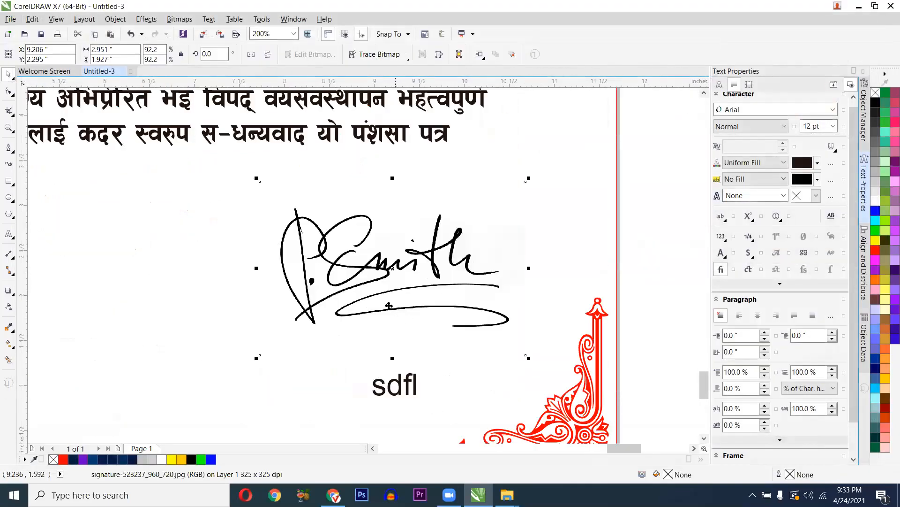
drag(373, 295, 392, 296)
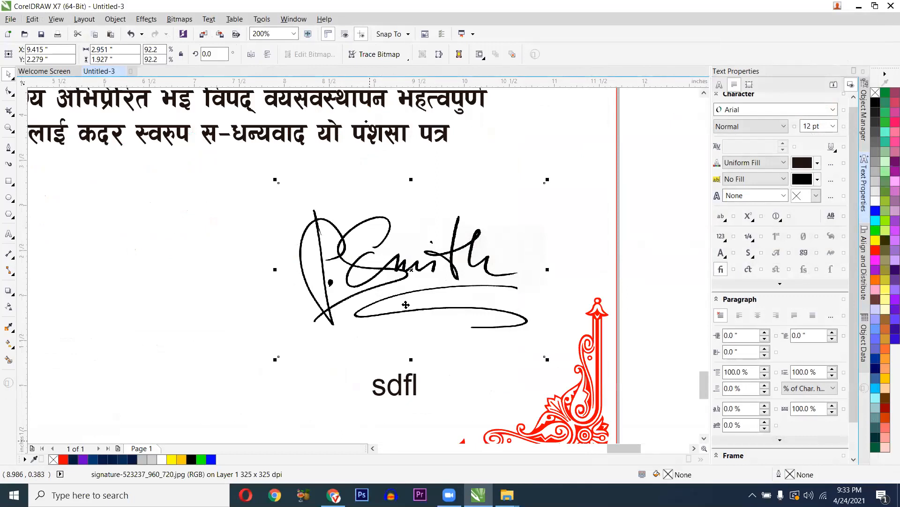
key(Delete)
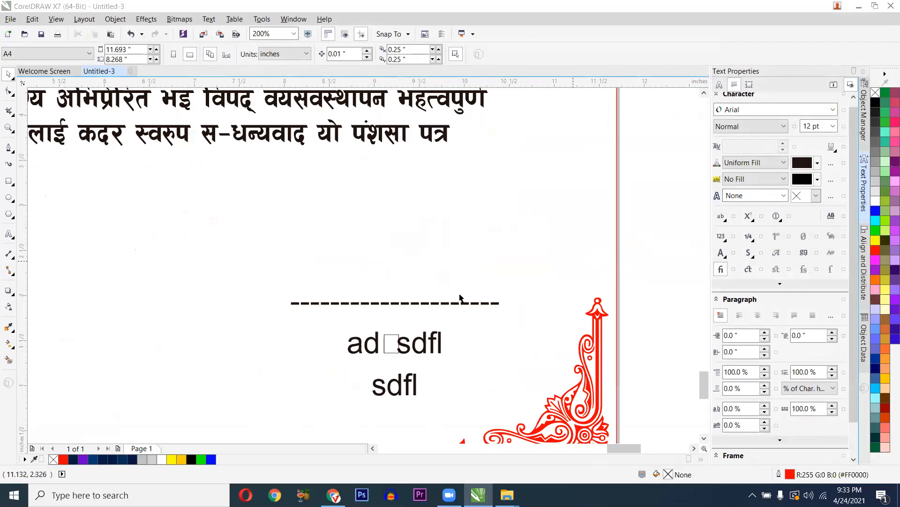
- Place the signature image onto the dashed signature line and switch to Photoshop
click(283, 303)
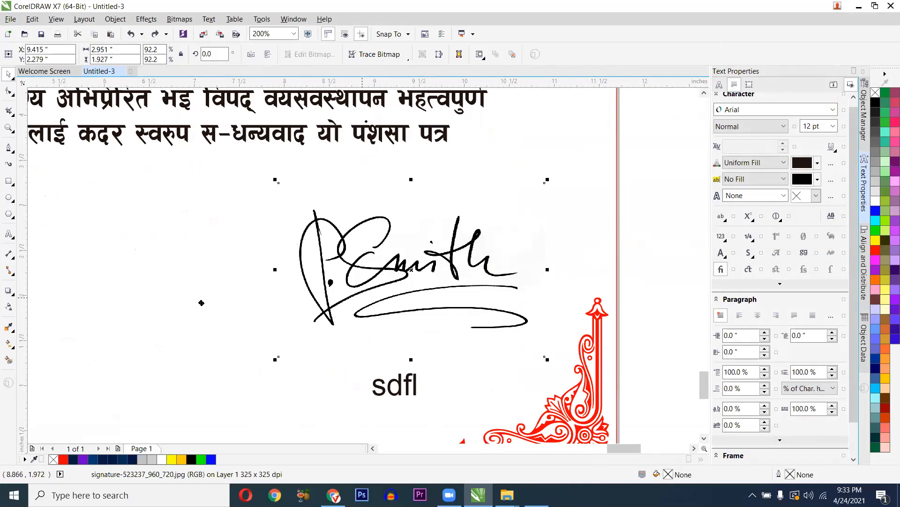
drag(327, 306, 156, 323)
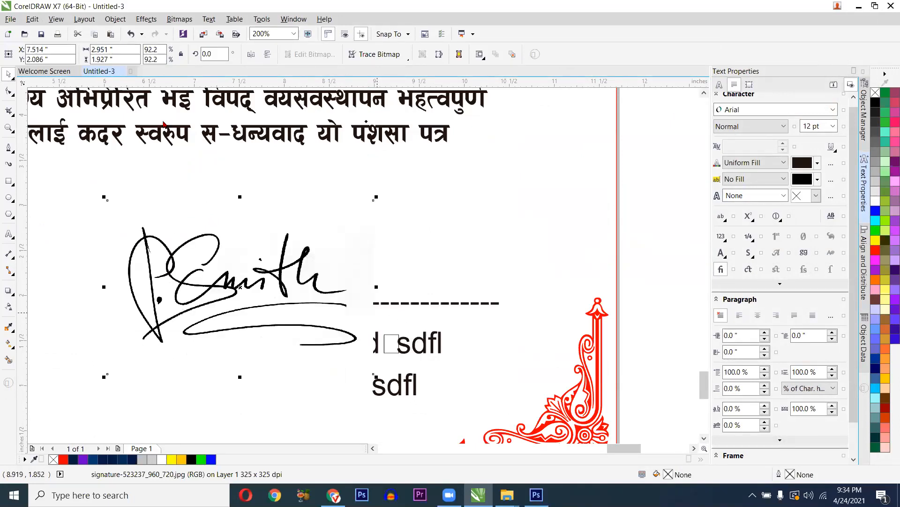
key(alt+Tab)
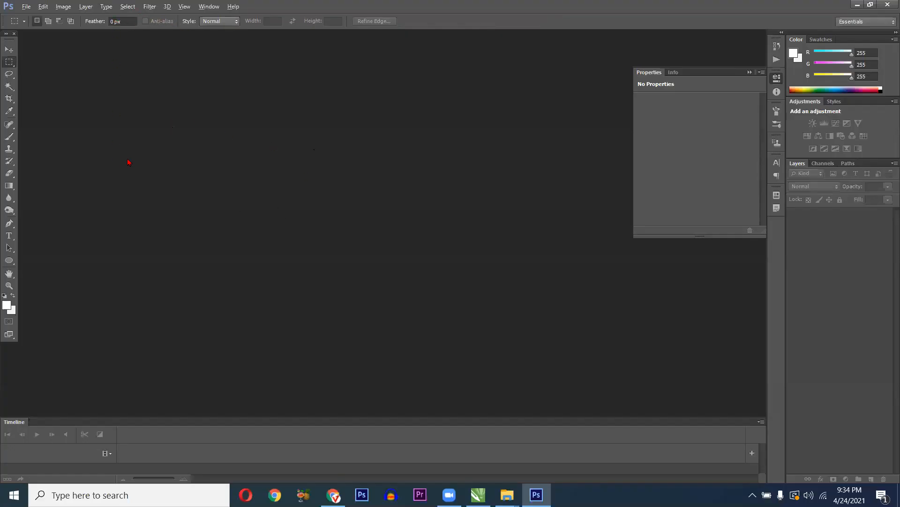
key(alt+Tab)
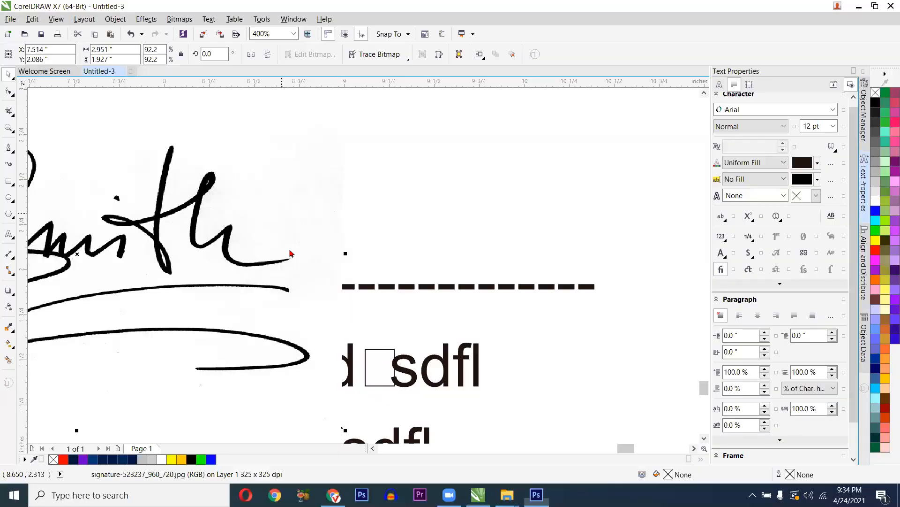
click(115, 20)
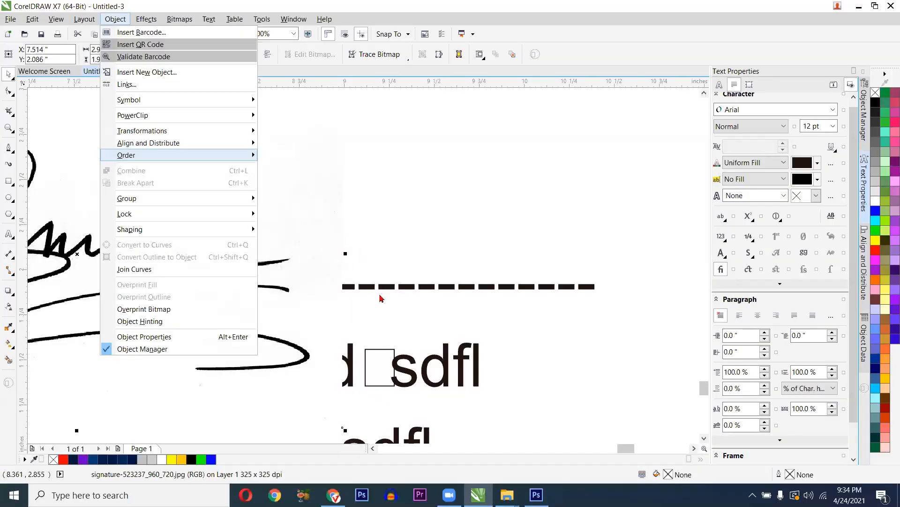
key(Right)
key(b)
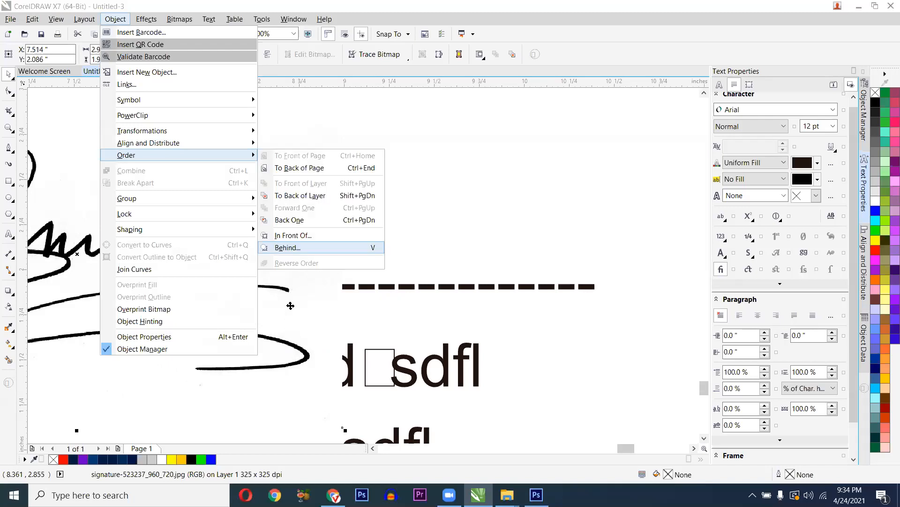
key(Return)
click(388, 287)
scroll(385, 282, down, 1)
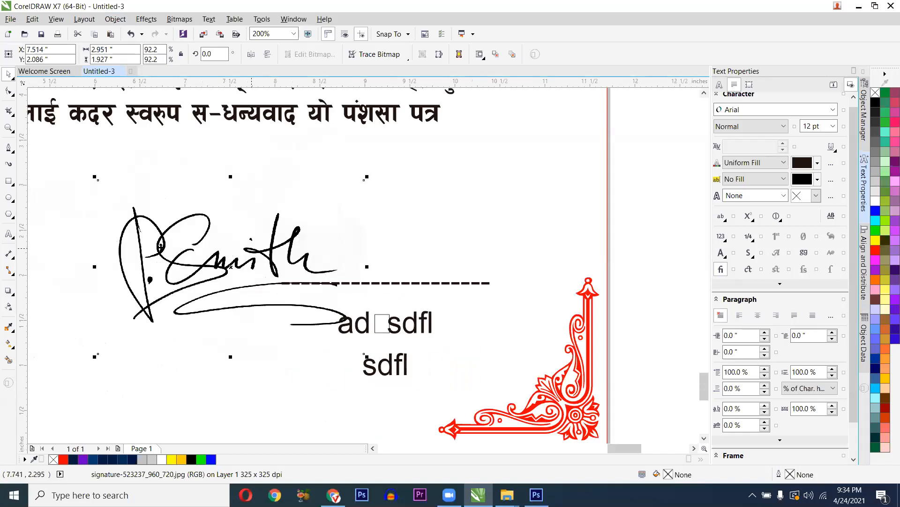
scroll(163, 247, down, 1)
click(163, 247)
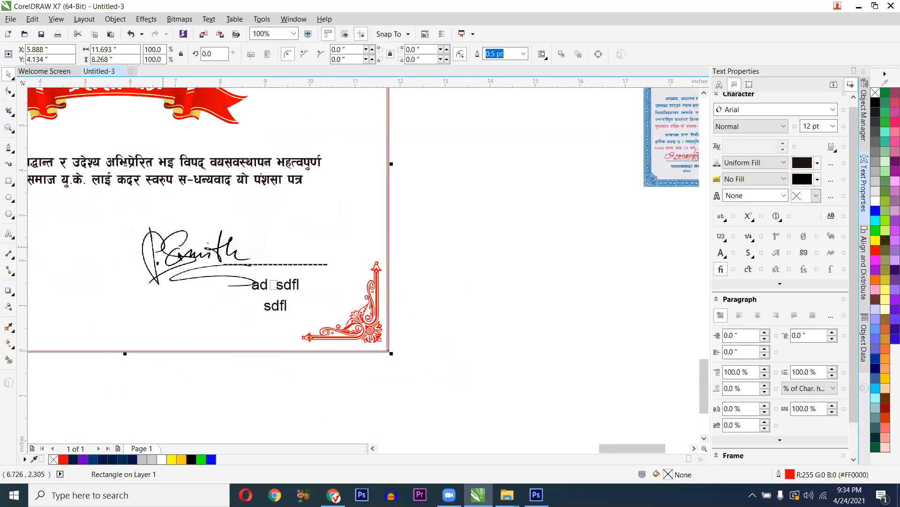
key(ctrl+z)
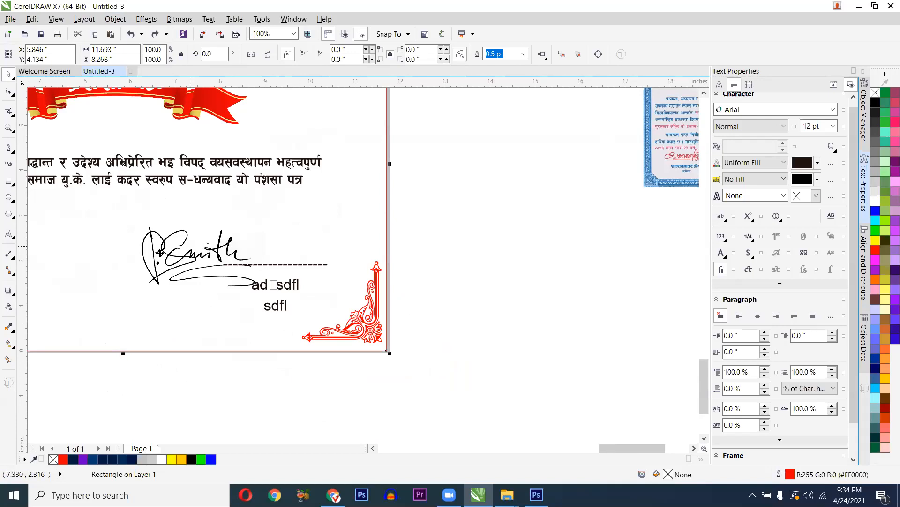
scroll(158, 250, up, 1)
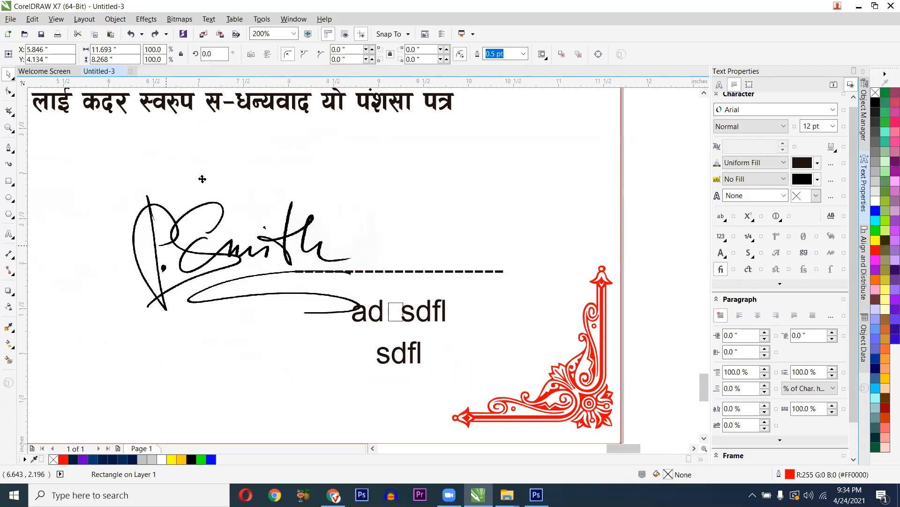
scroll(368, 225, down, 1)
scroll(368, 225, up, 1)
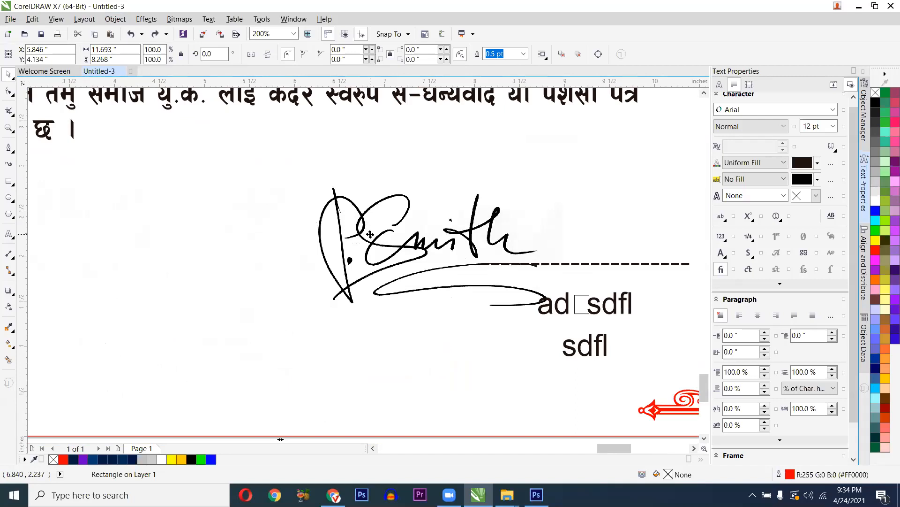
click(348, 226)
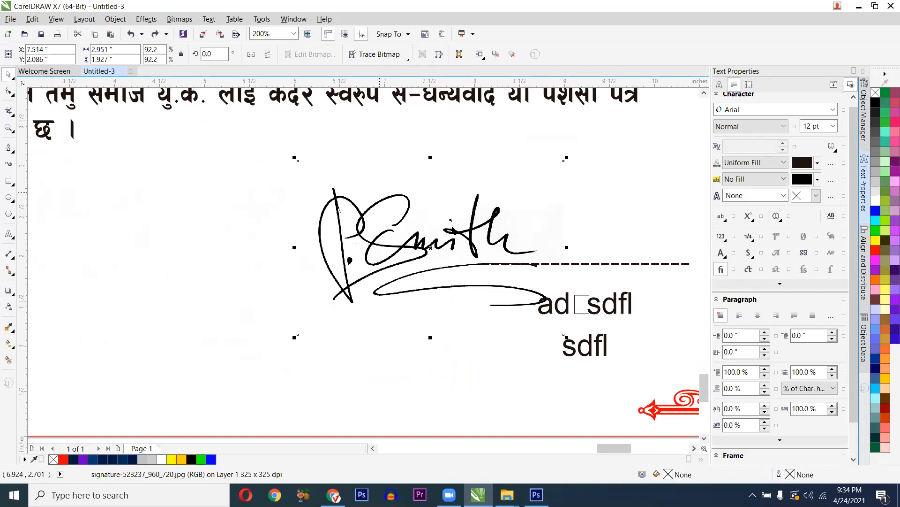
scroll(316, 260, down, 2)
scroll(315, 278, up, 2)
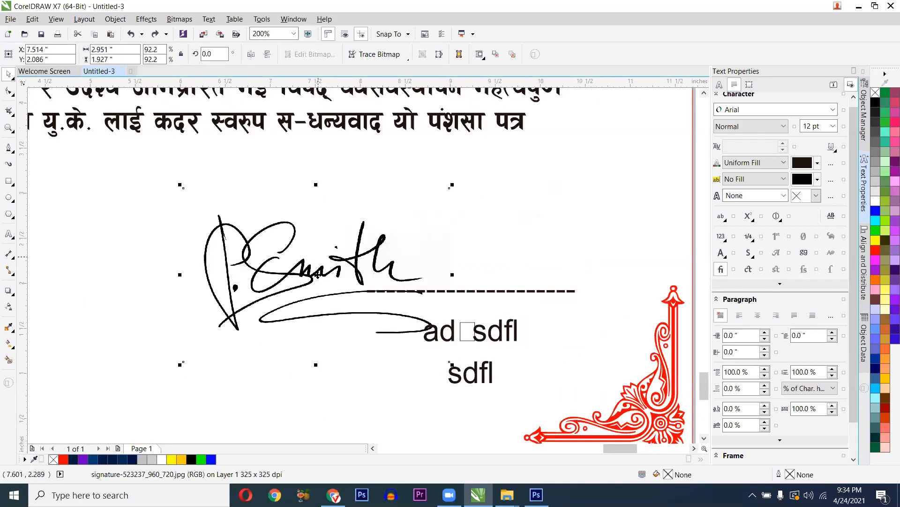
mouse_move(317, 275)
mouse_down()
mouse_move(511, 265)
mouse_move(485, 266)
mouse_up()
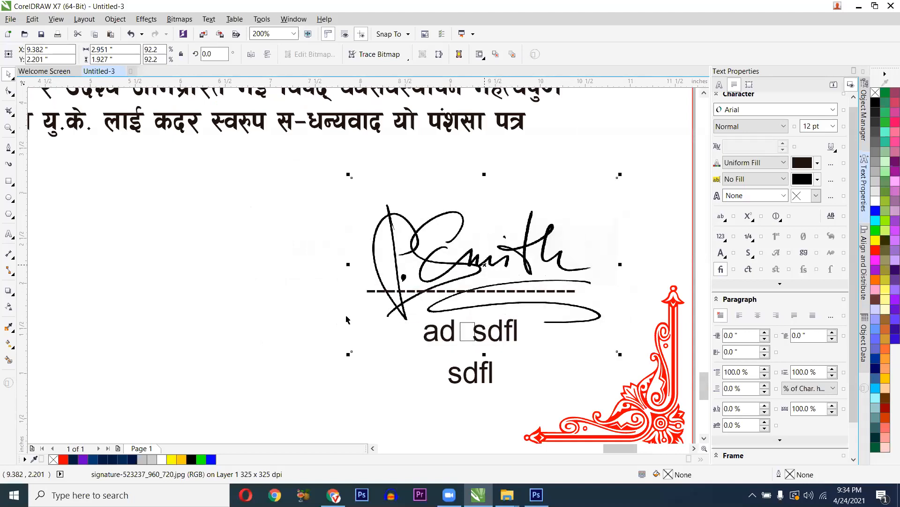
scroll(305, 313, down, 2)
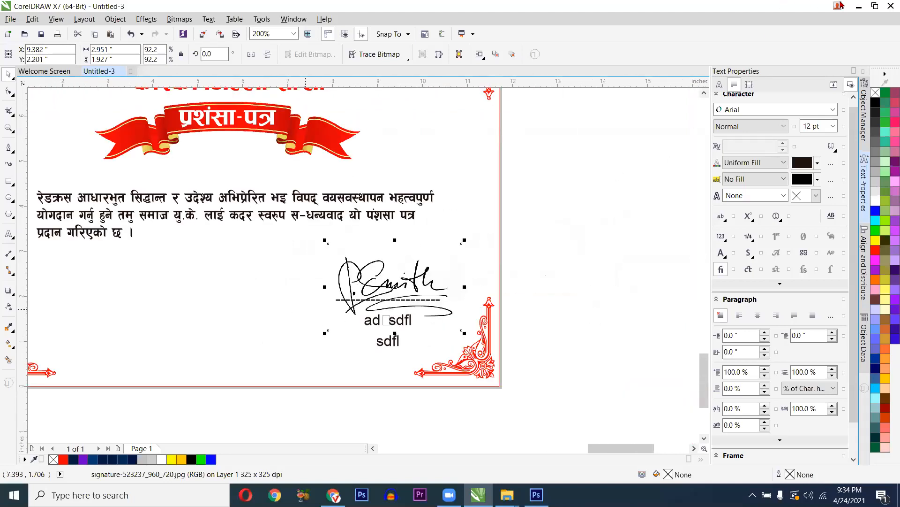
key(alt+Tab)
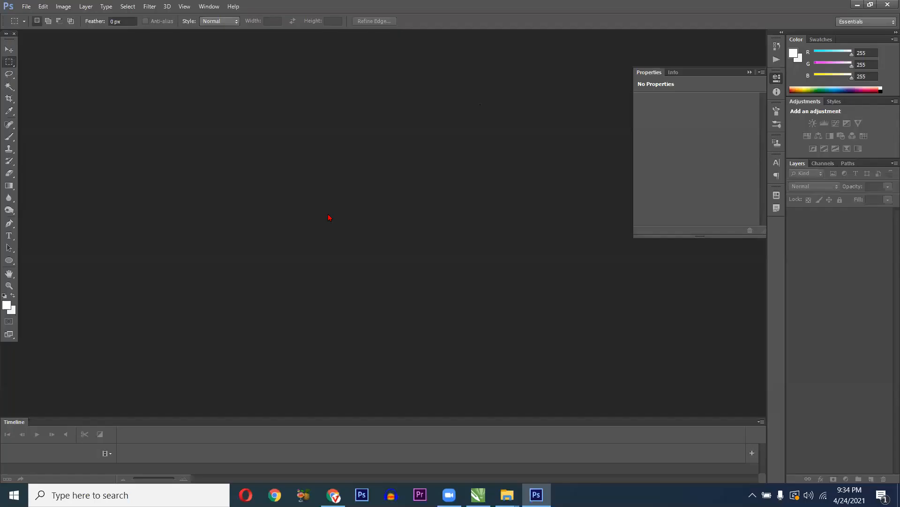
key(ctrl+o)
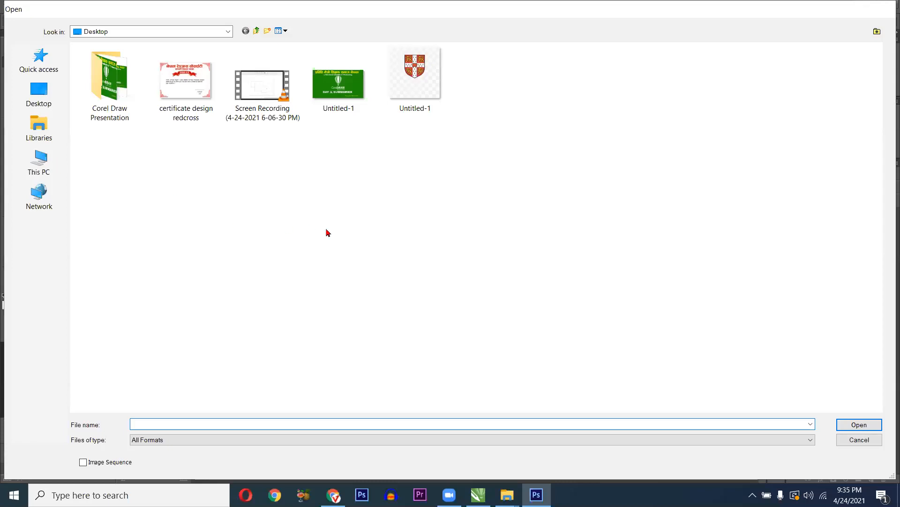
key(Escape)
key(alt+Tab)
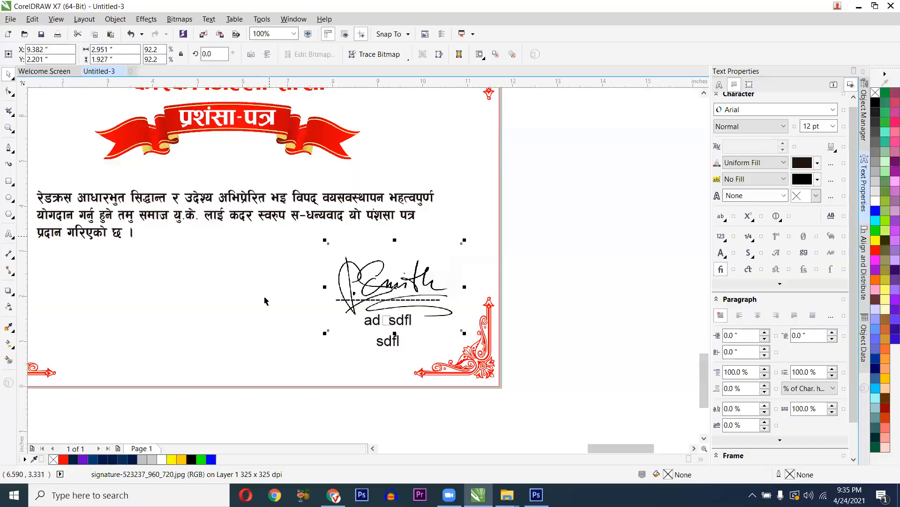
click(263, 297)
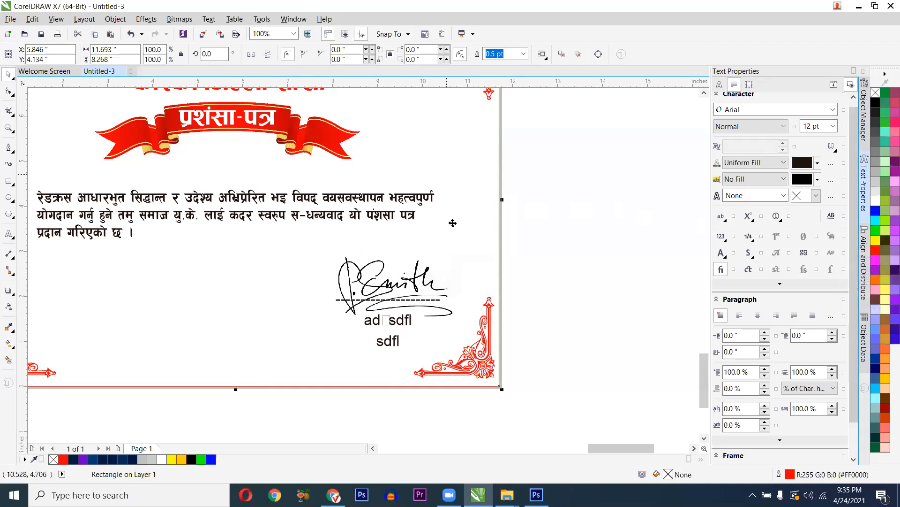
- Select the signature image hidden behind the yellow background and bring it to the front
scroll(406, 292, up, 1)
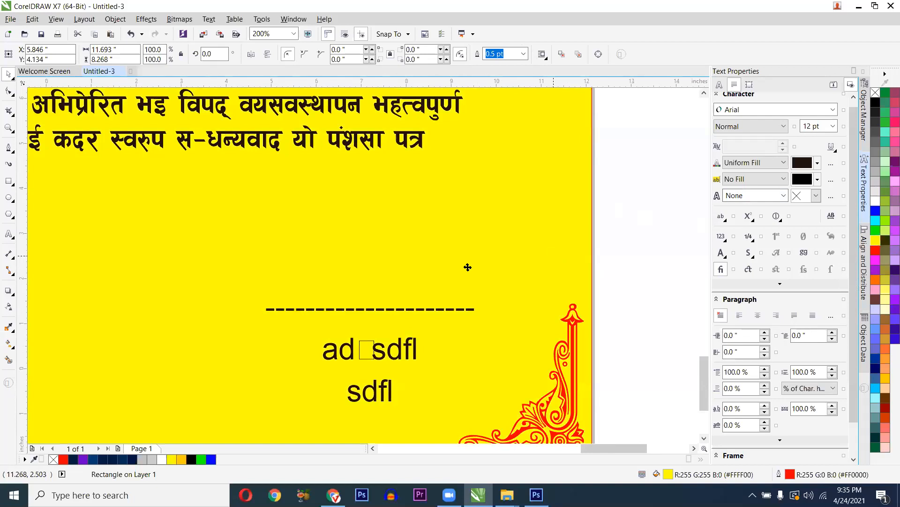
key(F3)
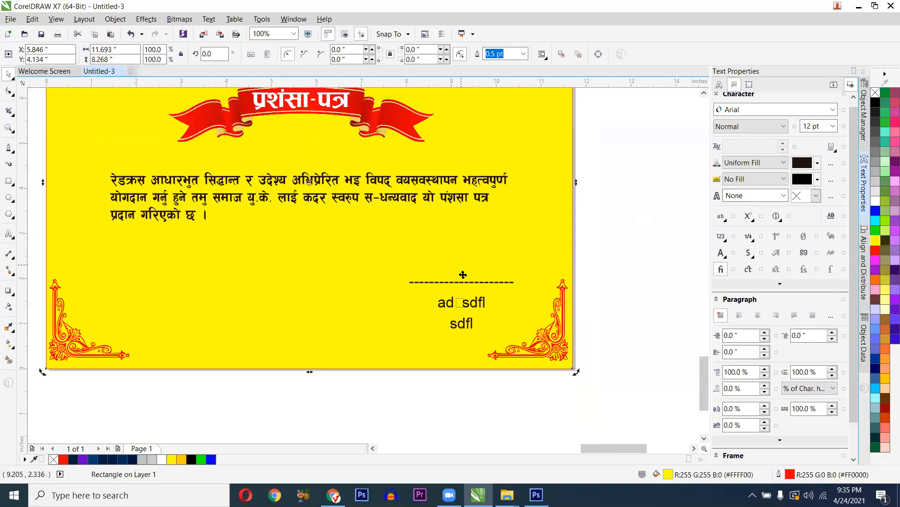
key(Escape)
click(467, 265)
alt+click(466, 265)
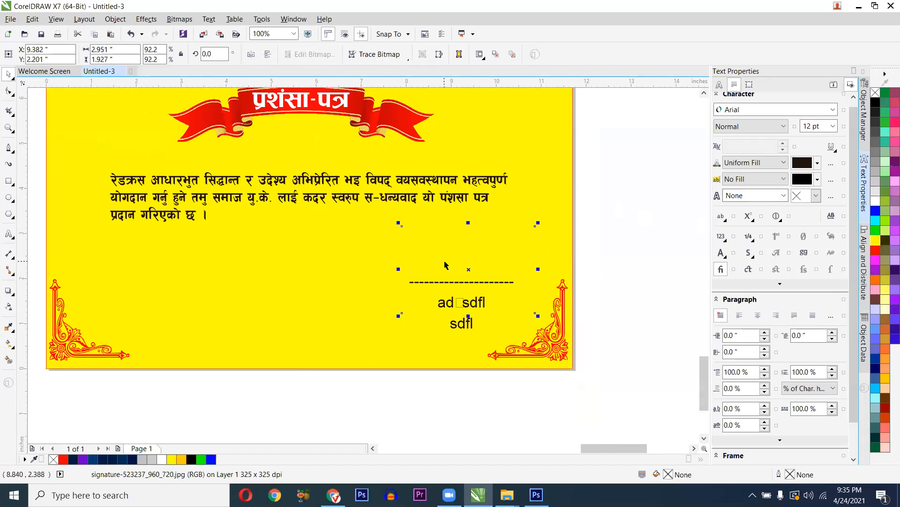
key(shift+Page_Up)
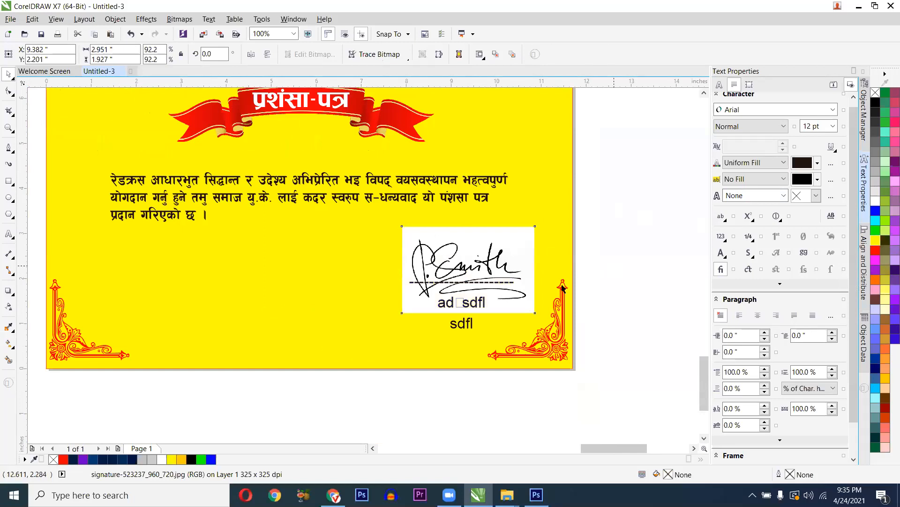
key(Escape)
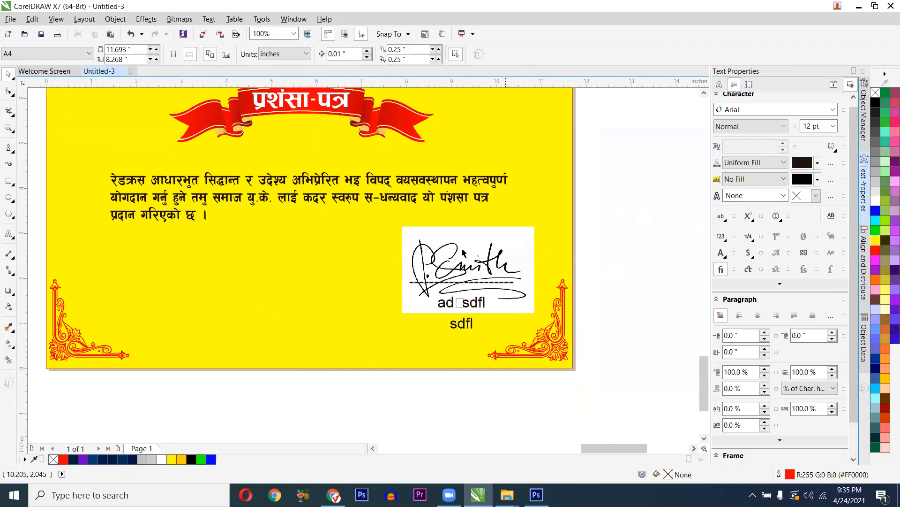
- Move the signature slightly up to X 9.231", Y 2.227" above the signature line
scroll(463, 252, up, 1)
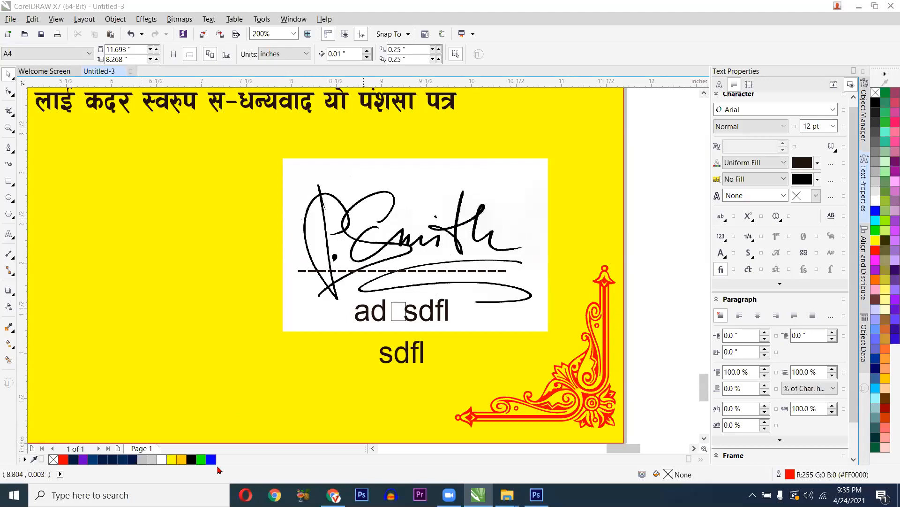
click(487, 186)
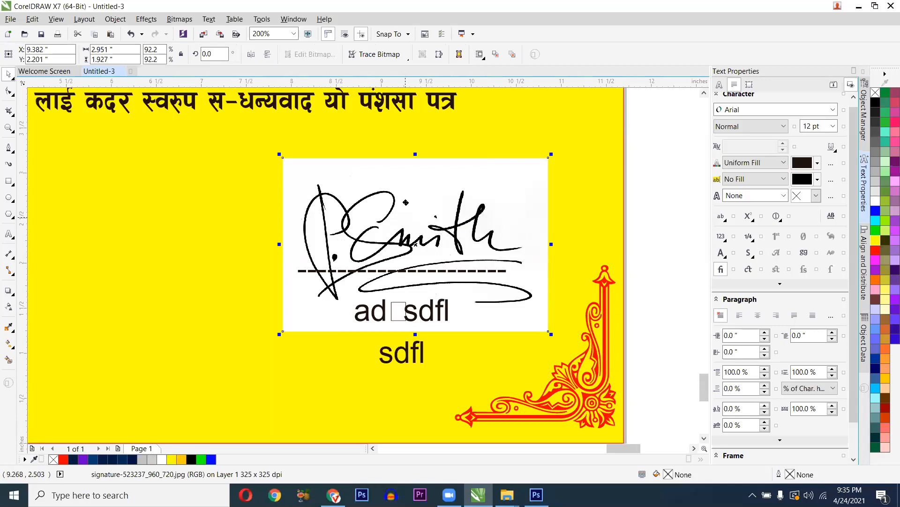
mouse_move(417, 215)
mouse_down()
mouse_move(424, 212)
mouse_move(401, 242)
mouse_up()
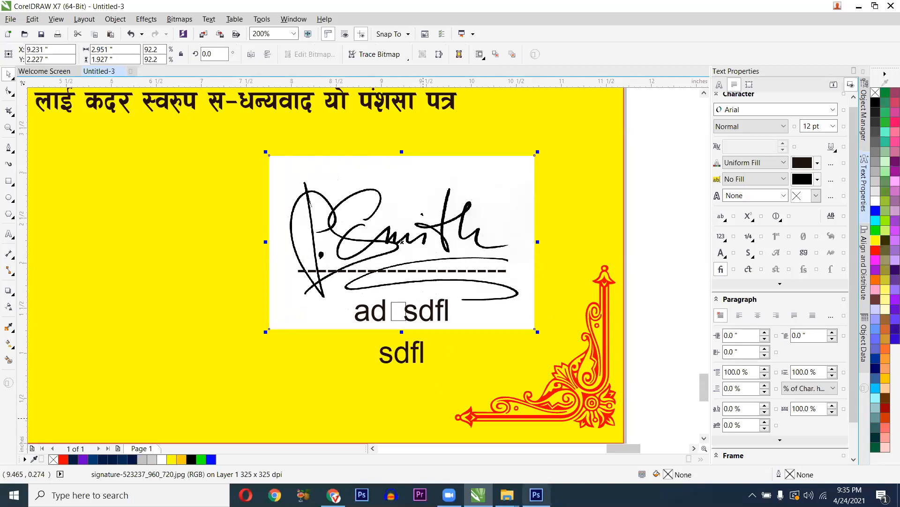
- Open signature-523237_960_720 from Downloads > Certificate Design and start unlocking its Background layer
click(536, 495)
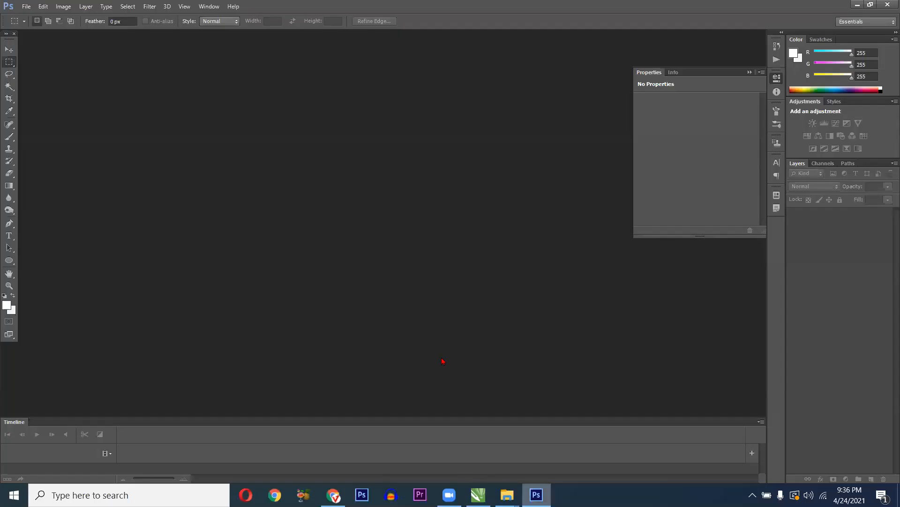
double_click(338, 222)
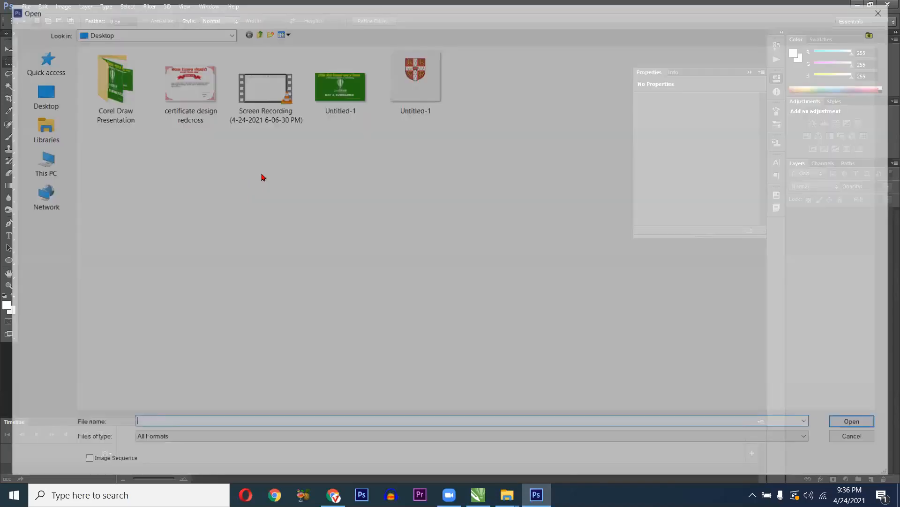
click(63, 70)
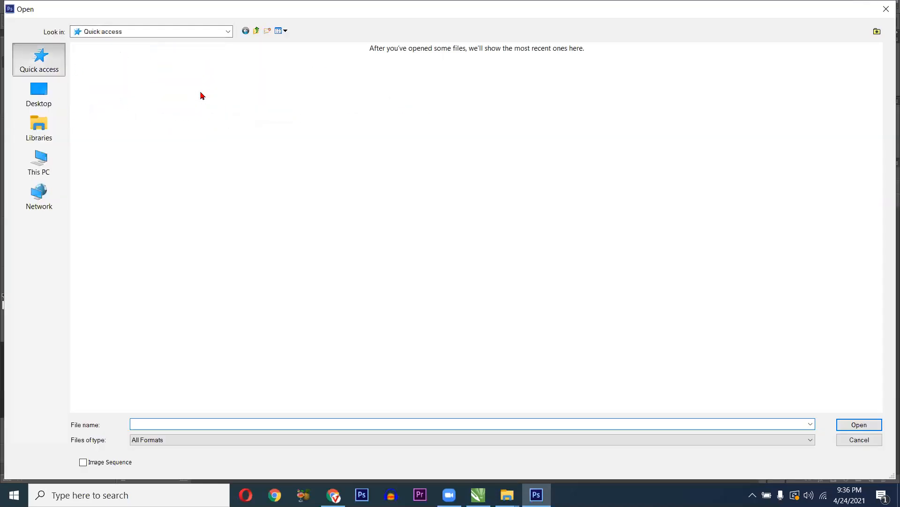
double_click(252, 111)
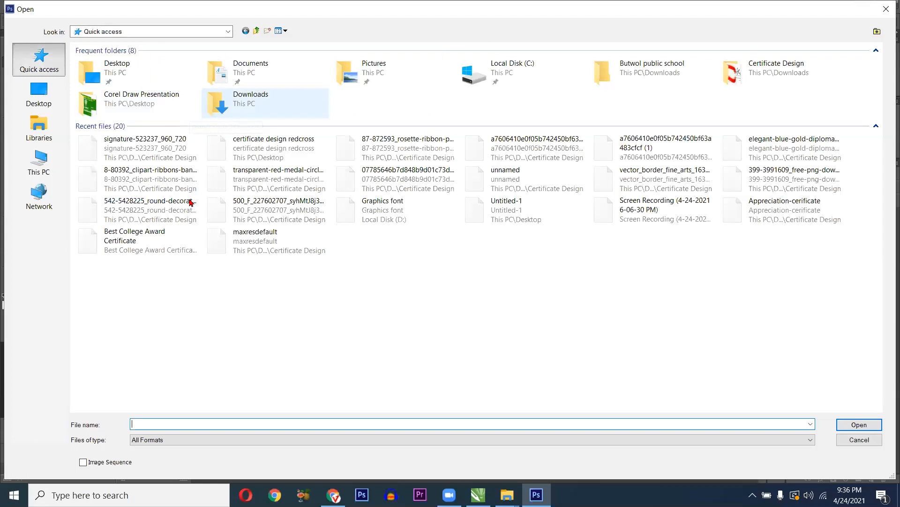
double_click(233, 151)
double_click(265, 183)
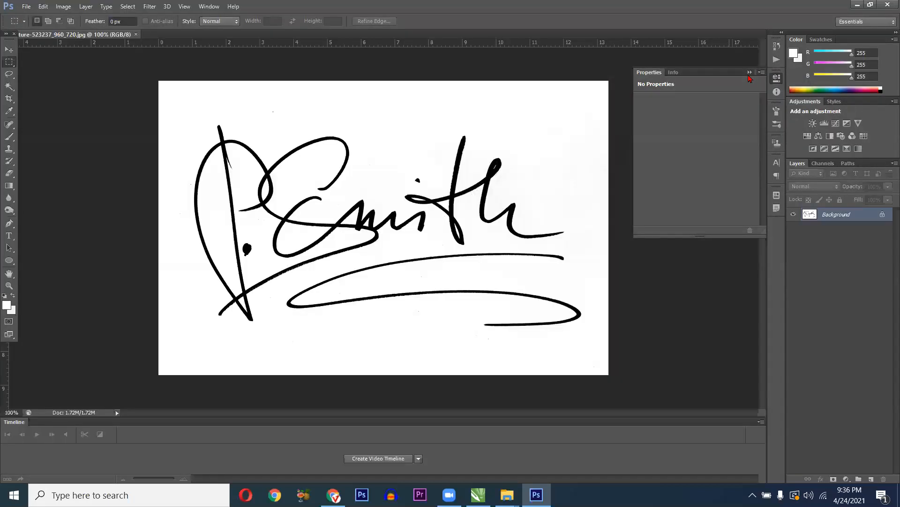
click(860, 216)
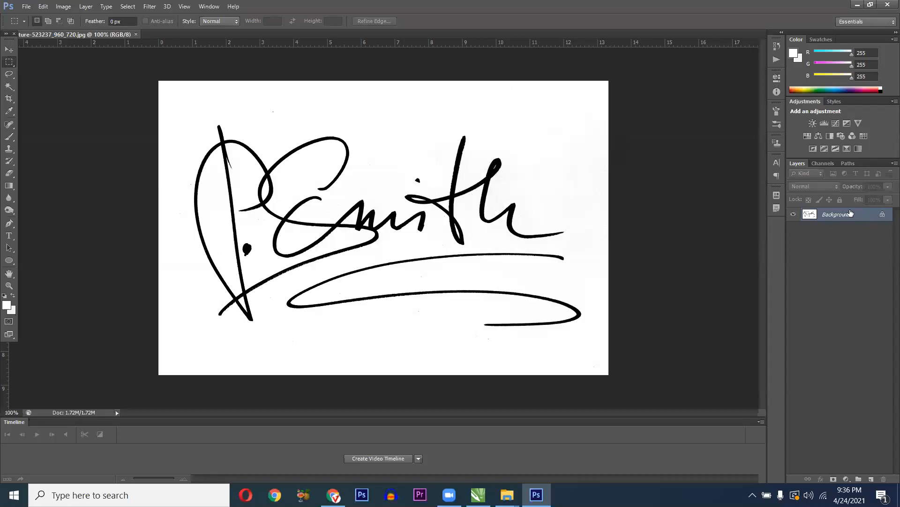
double_click(861, 218)
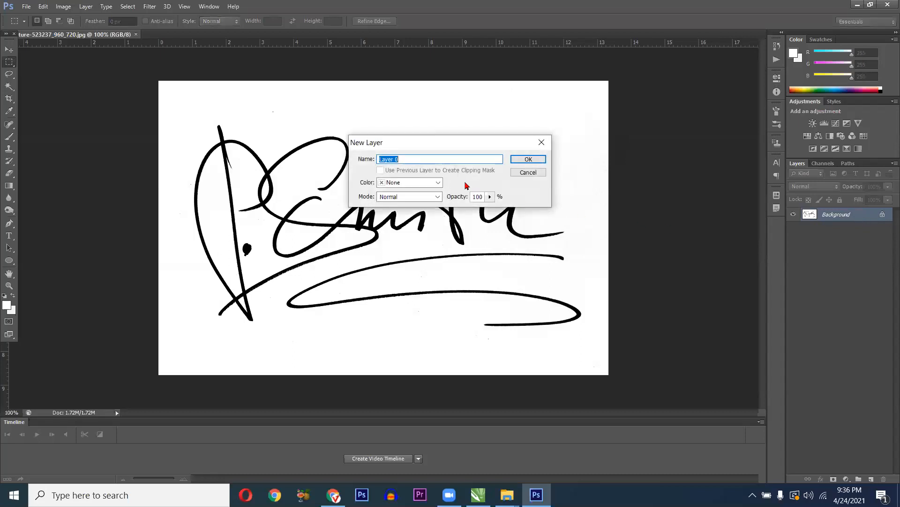
- Convert the Background into Layer 0 and browse the selection tools, including Quick Selection
click(525, 159)
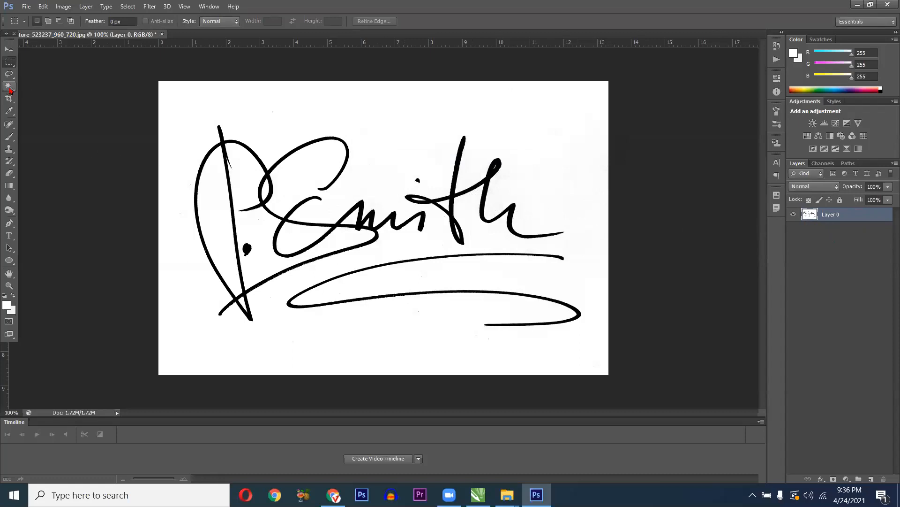
click(10, 88)
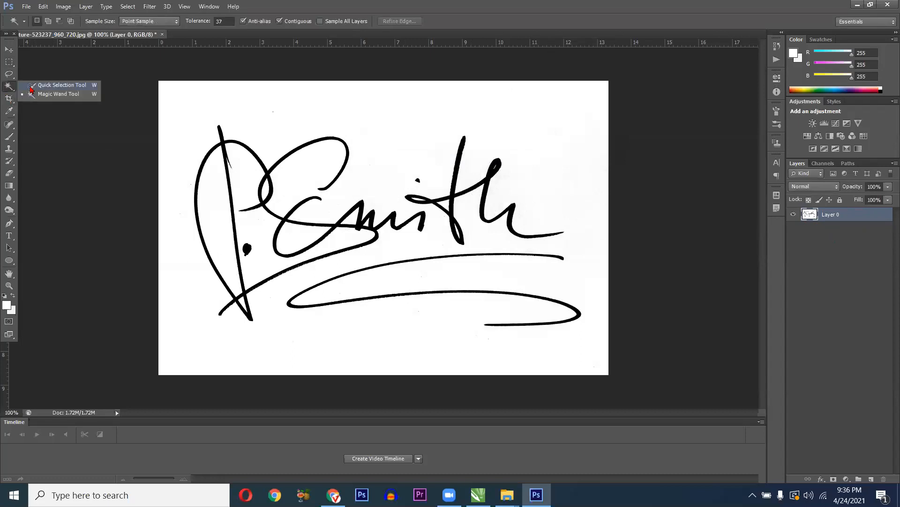
click(19, 86)
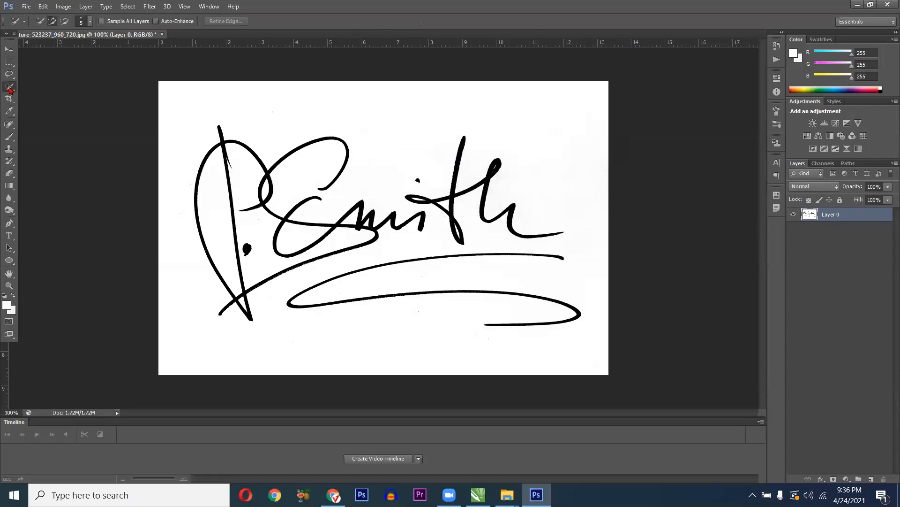
click(9, 88)
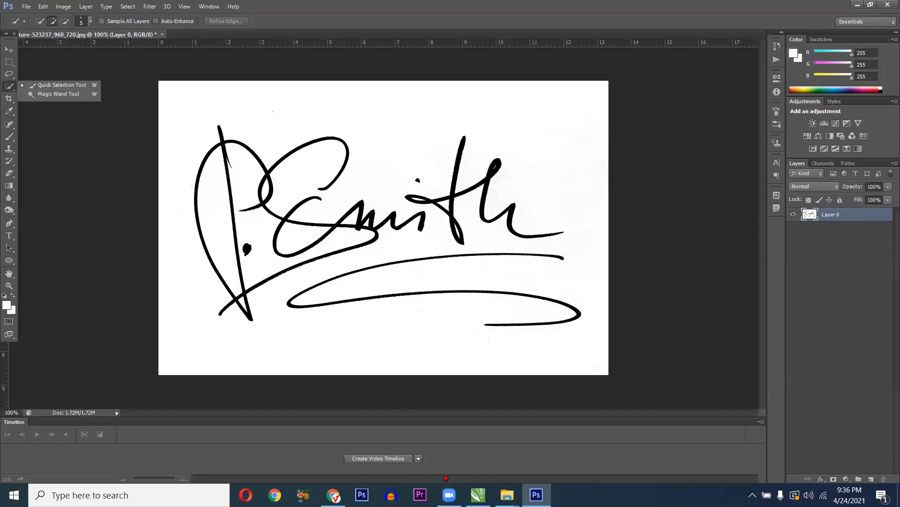
click(446, 477)
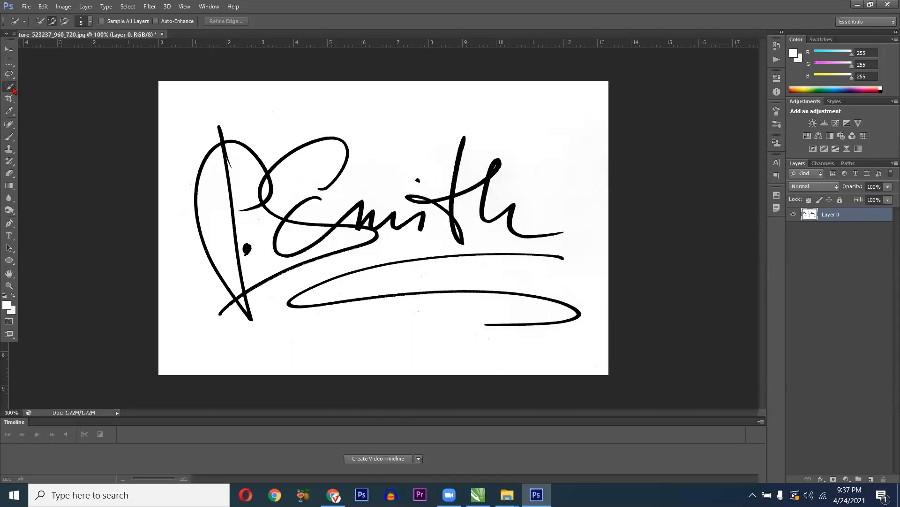
- Use the Magic Wand to delete the white background and the white inside the heart and E loops
right_click(12, 88)
click(34, 95)
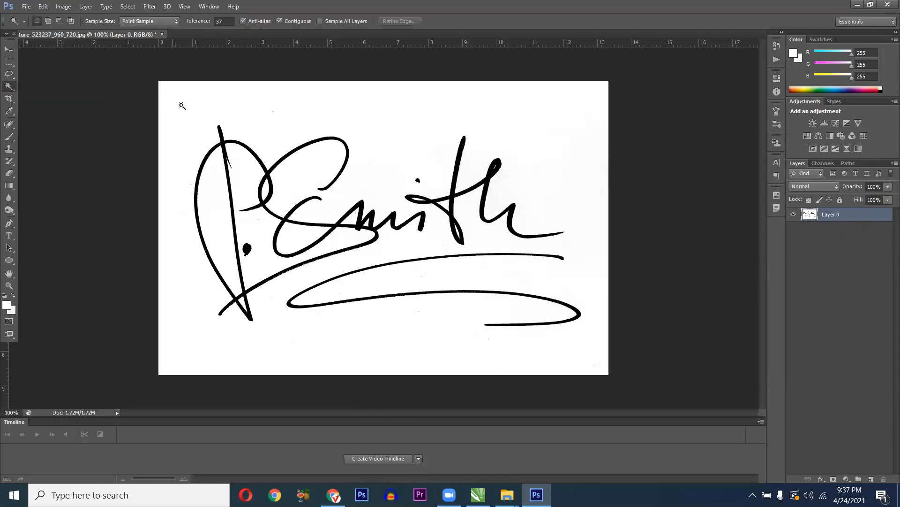
click(255, 172)
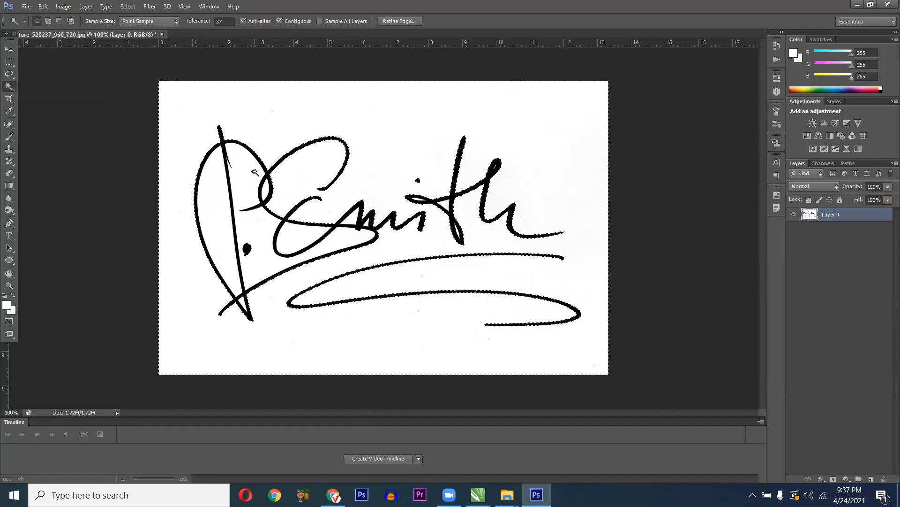
key(Delete)
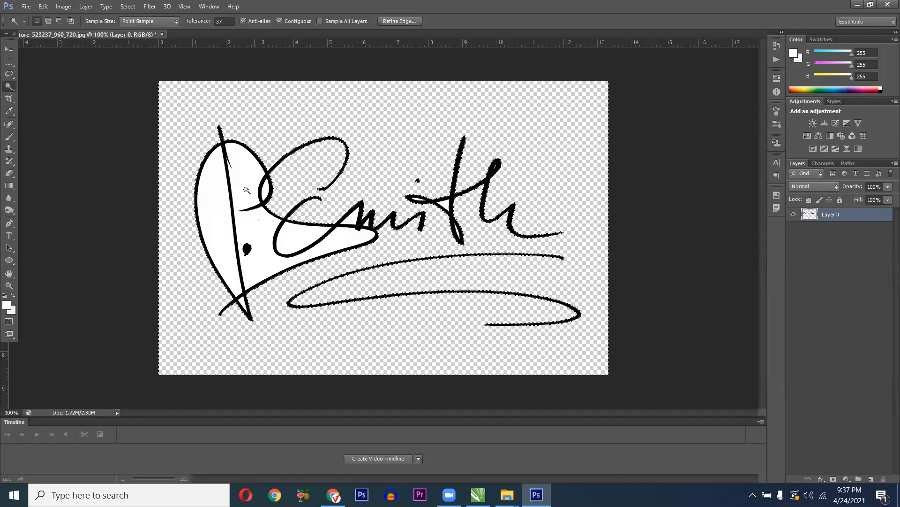
click(245, 189)
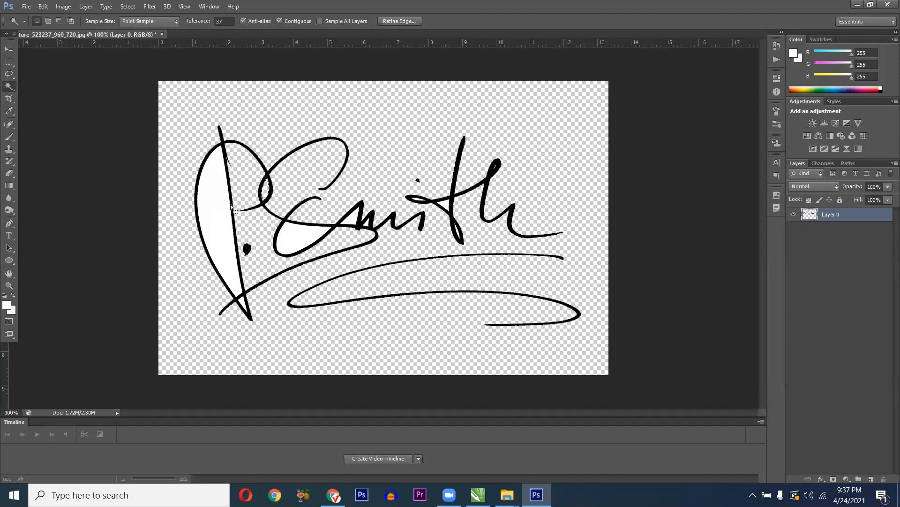
key(Delete)
click(307, 236)
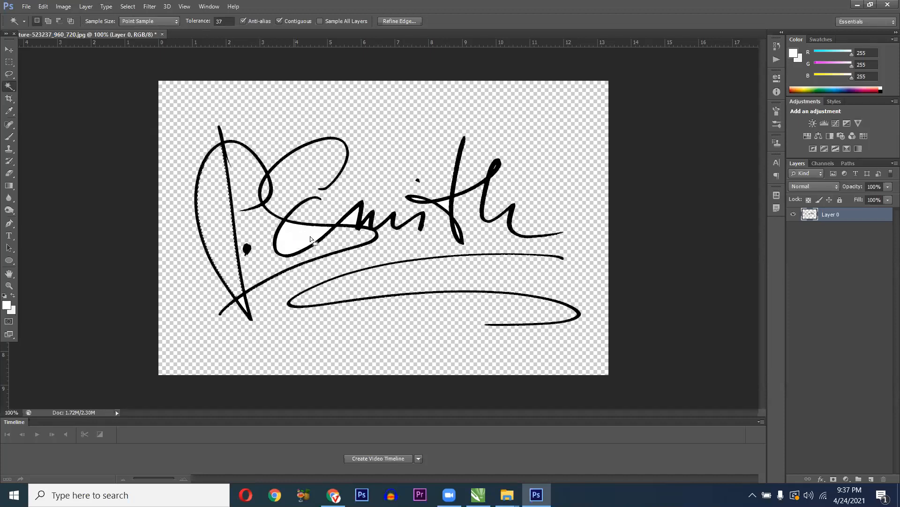
key(Delete)
click(358, 227)
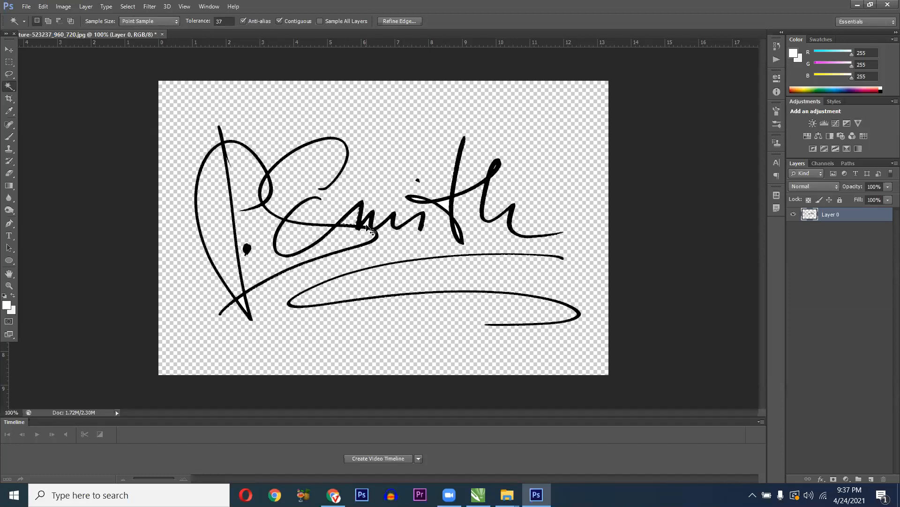
- Undo the deletions so the background is white again, and clear the selection
key(ctrl+alt+z)
key(ctrl+alt+z)
key(ctrl+alt+z)
key(ctrl+alt+z)
key(ctrl+alt+z)
key(ctrl+alt+z)
key(ctrl+alt+z)
key(ctrl+alt+z)
key(ctrl+d)
click(127, 7)
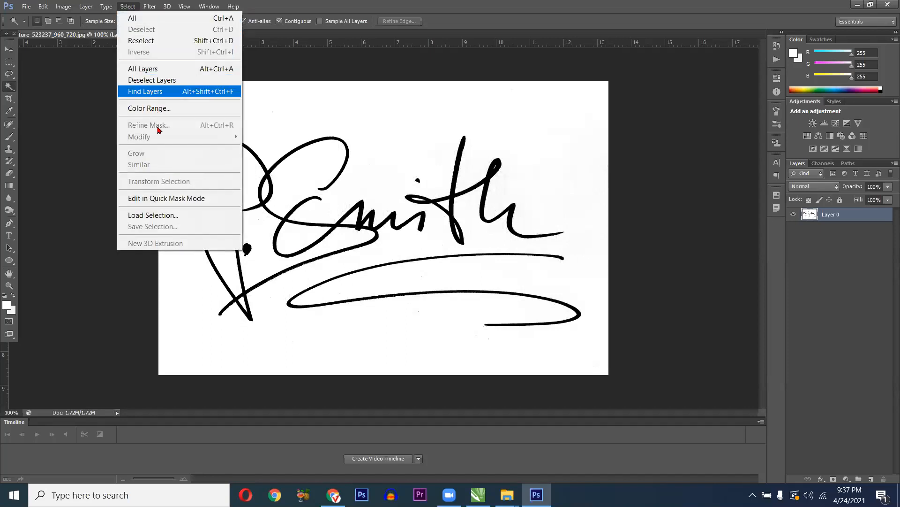
- Select the signature's white with Color Range, raising Fuzziness from 64 to 139
click(171, 108)
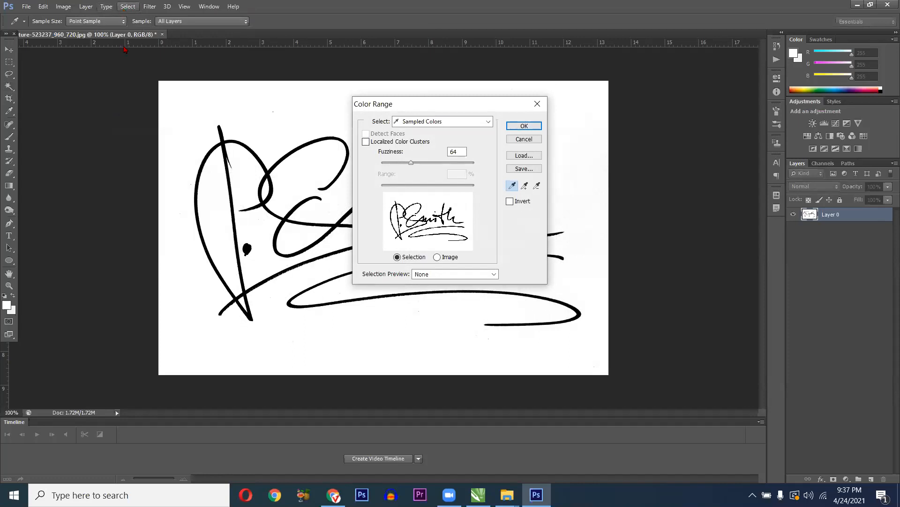
click(127, 6)
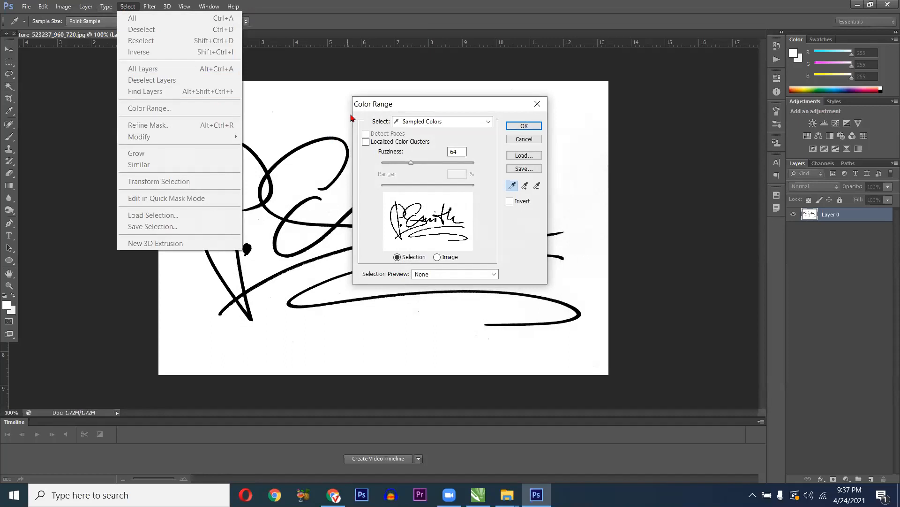
click(379, 105)
drag(380, 105, 499, 107)
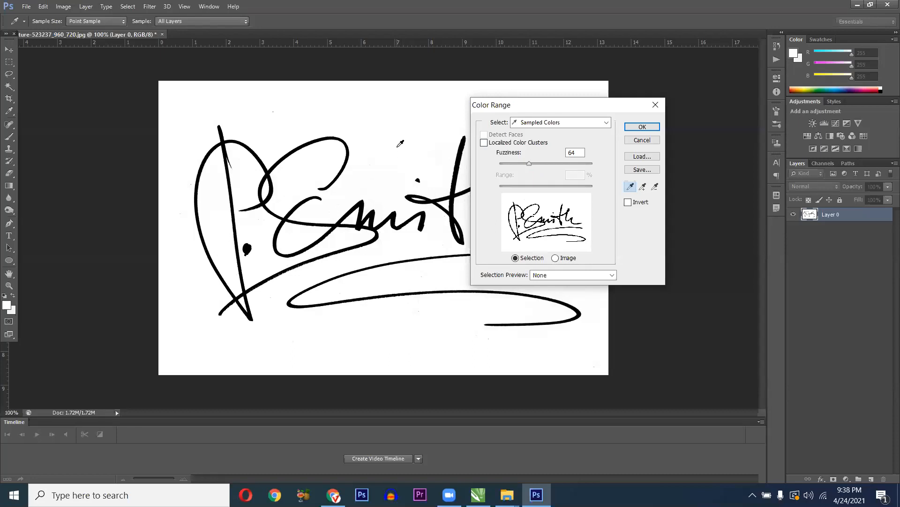
drag(529, 164, 546, 164)
click(564, 163)
click(641, 127)
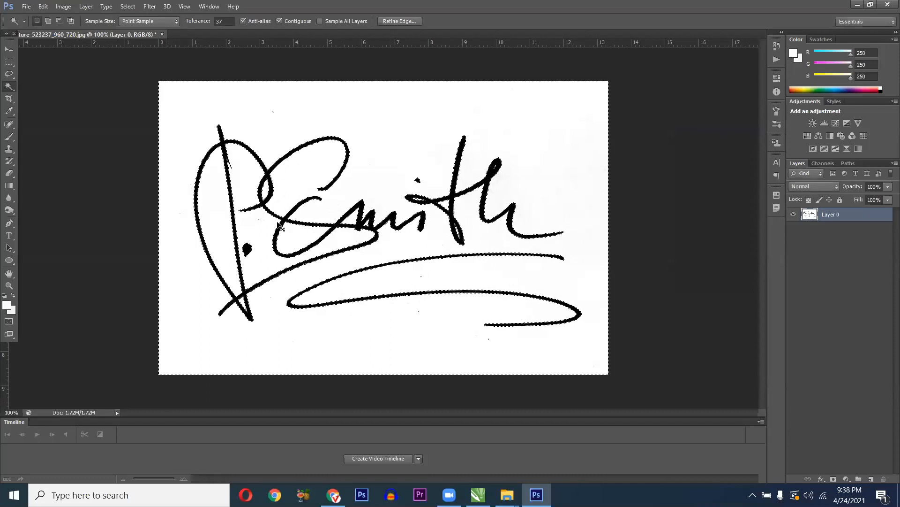
- Check the colour-range selection up close, then delete the selected white background
mouse_move(270, 250)
mouse_down()
mouse_move(318, 264)
mouse_move(351, 300)
mouse_up()
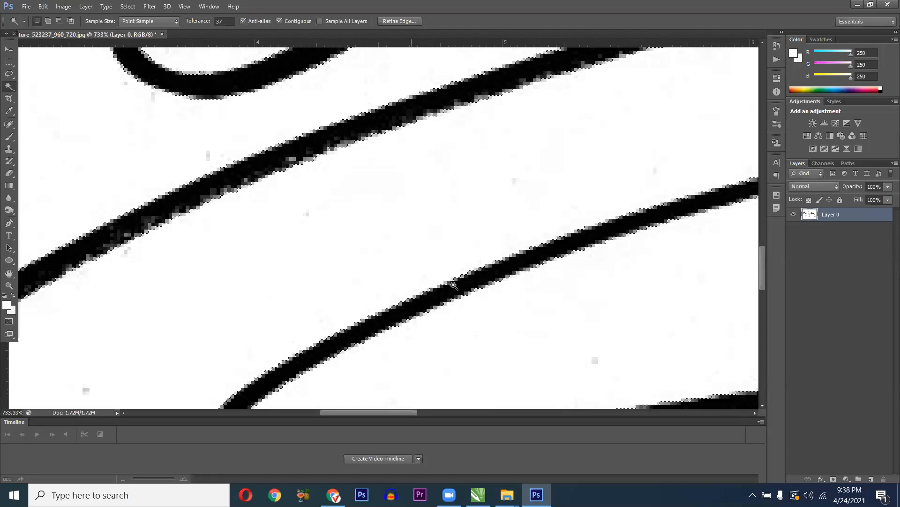
drag(418, 283, 336, 280)
click(336, 280)
click(335, 278)
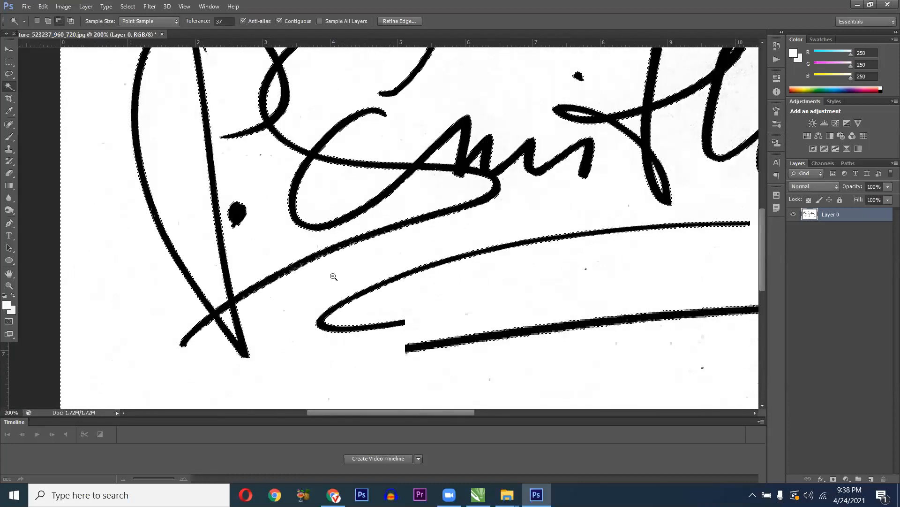
alt+click(333, 276)
alt+click(333, 276)
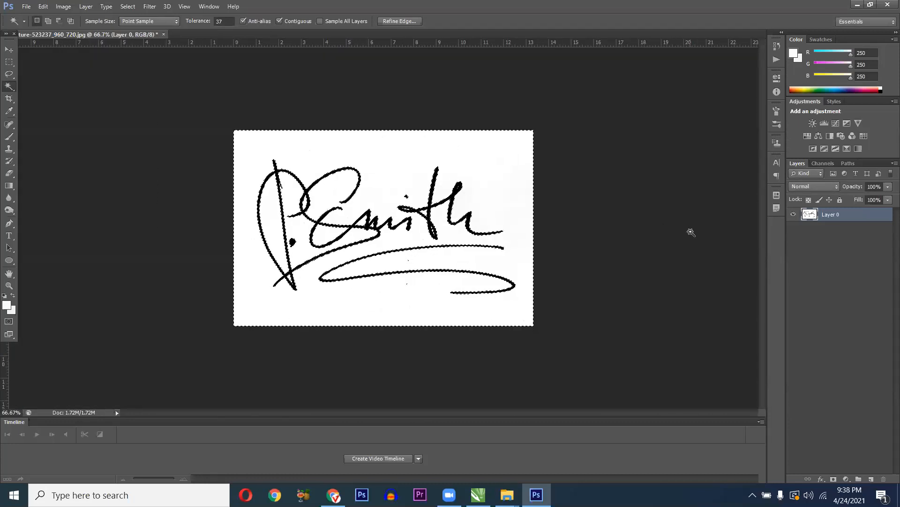
key(Delete)
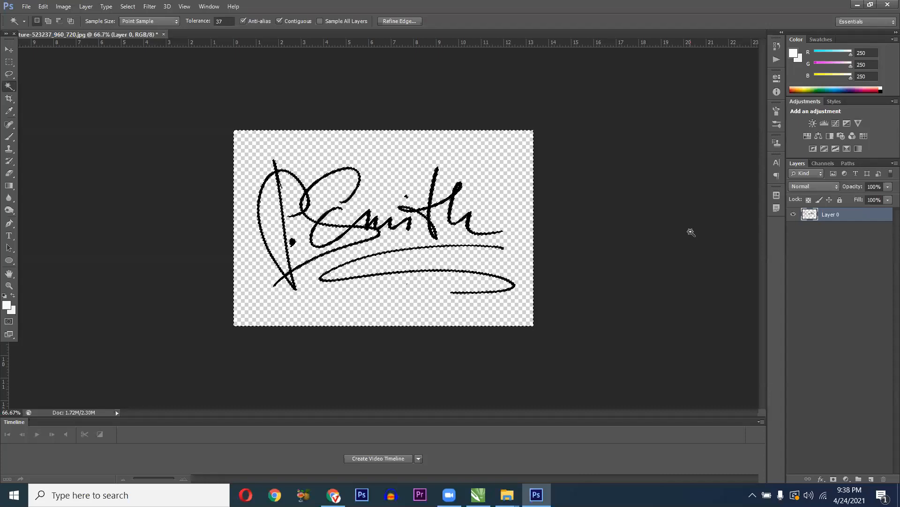
- Clear the selection and view the transparent signature at 100%
key(m)
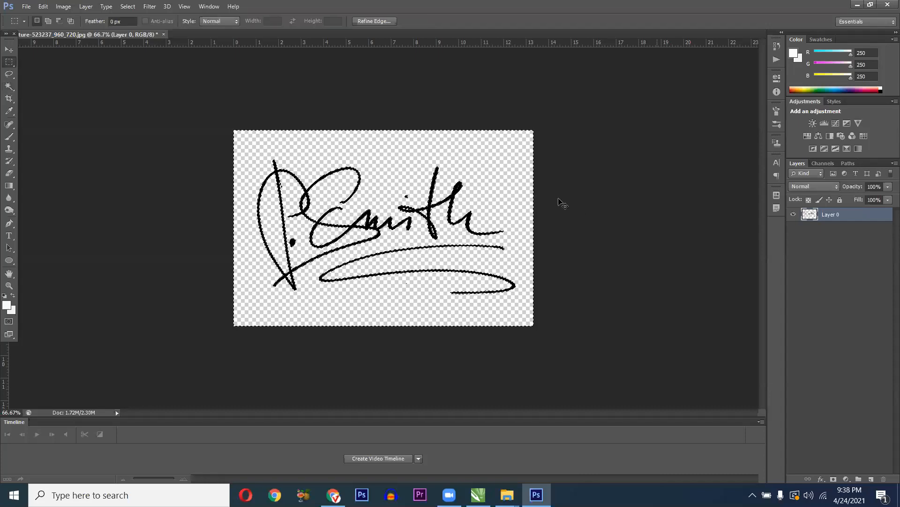
key(ctrl+d)
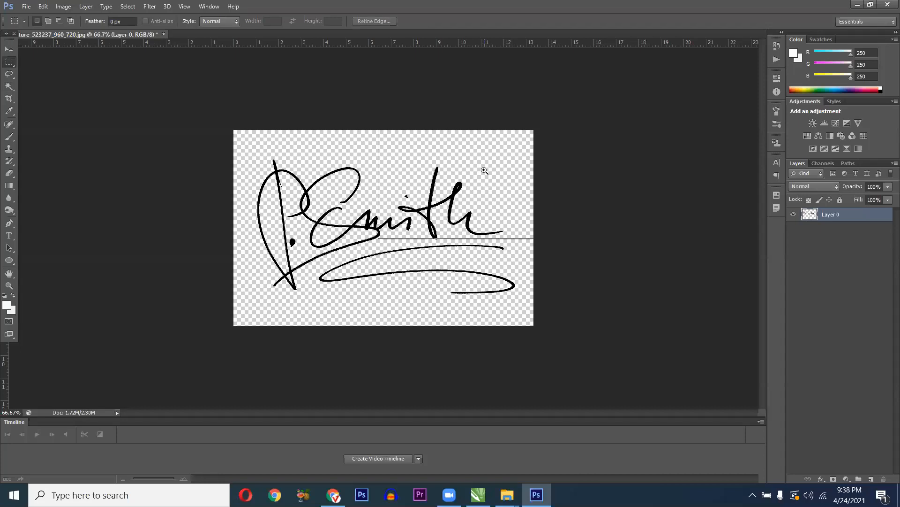
key(ctrl+plus)
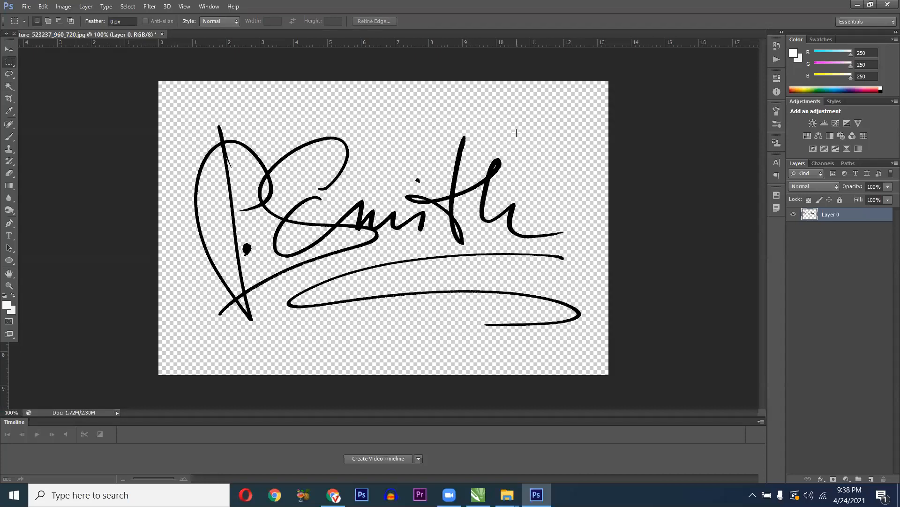
drag(498, 111, 524, 142)
click(528, 116)
- Save the signature to the Desktop as signature-523237_960_720.png, accepting the PNG options
click(26, 7)
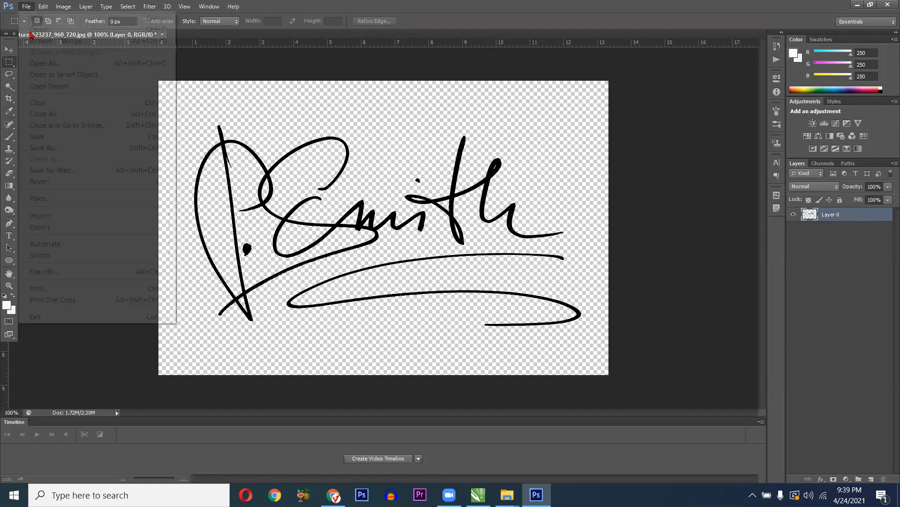
click(55, 137)
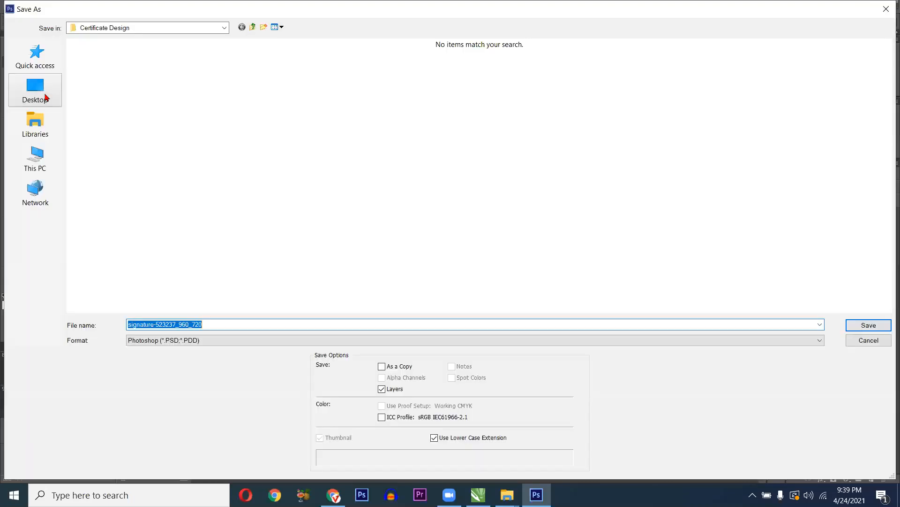
click(45, 96)
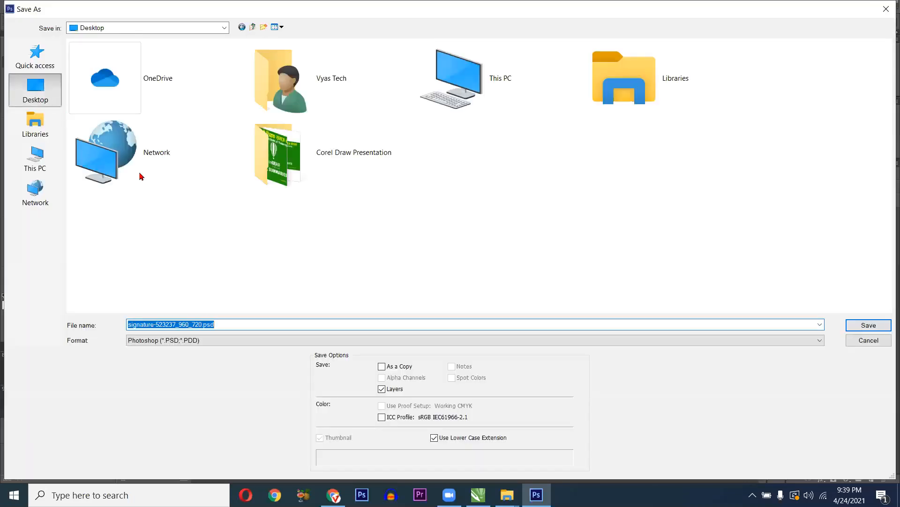
click(202, 340)
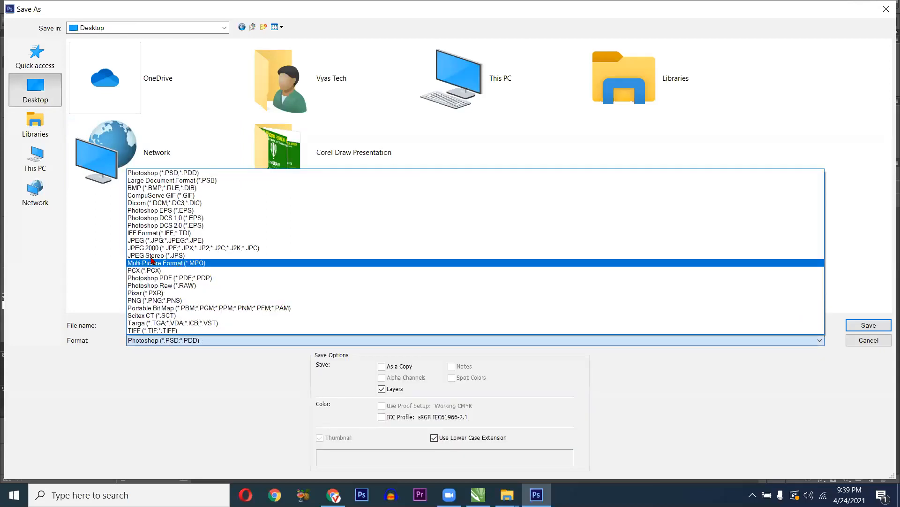
click(170, 301)
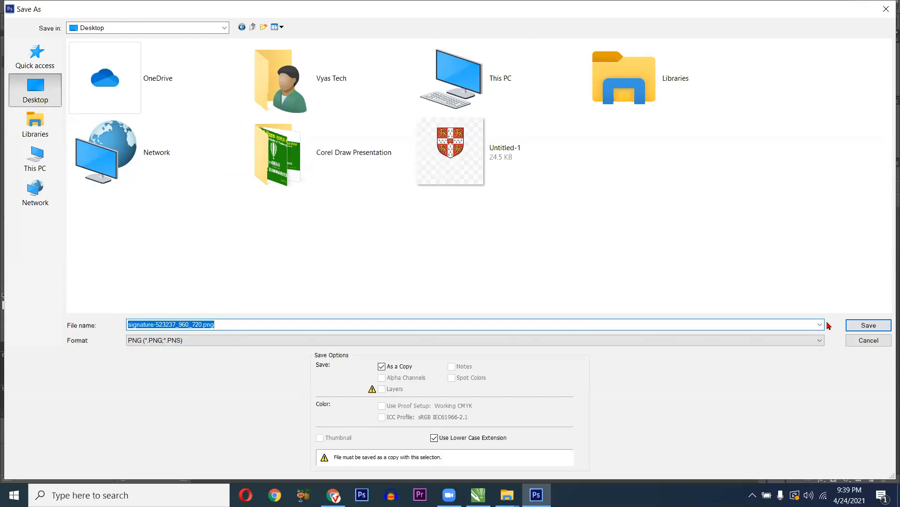
click(865, 324)
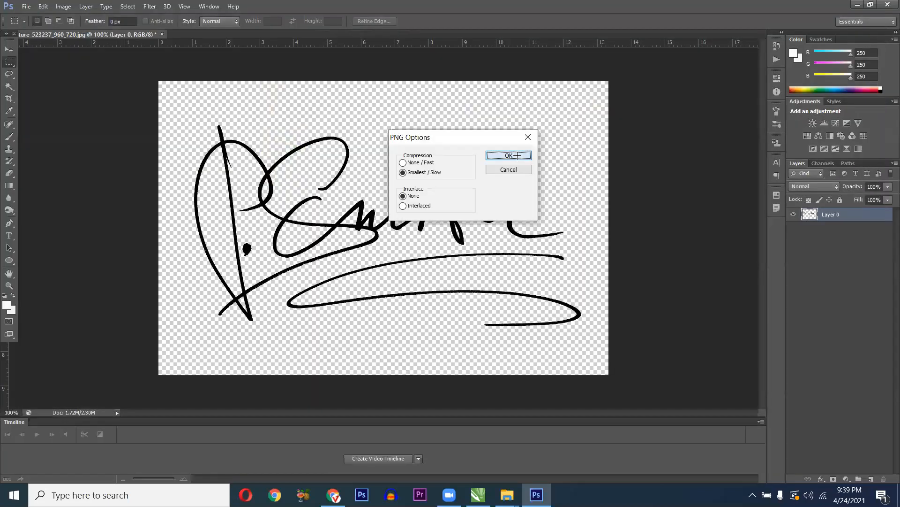
click(519, 154)
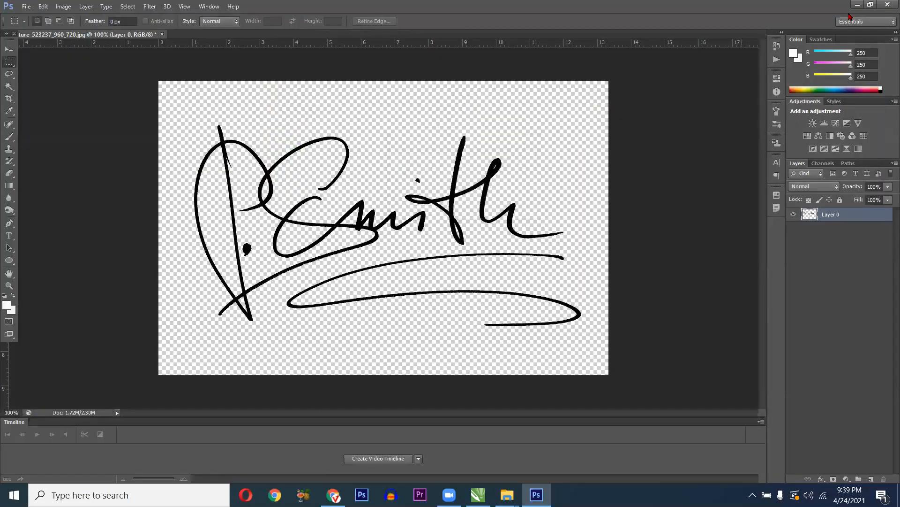
- Delete the old white-background signature from the CorelDRAW certificate
key(alt+Tab)
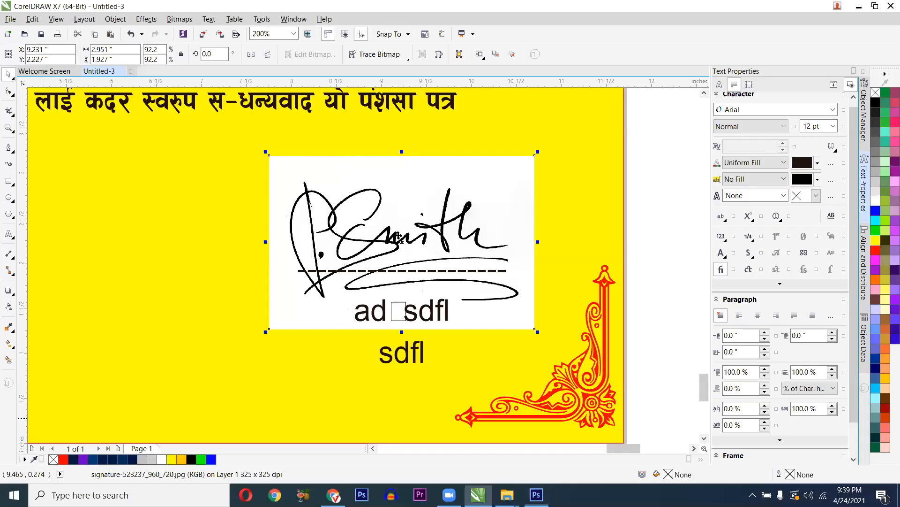
scroll(398, 236, down, 1)
click(398, 237)
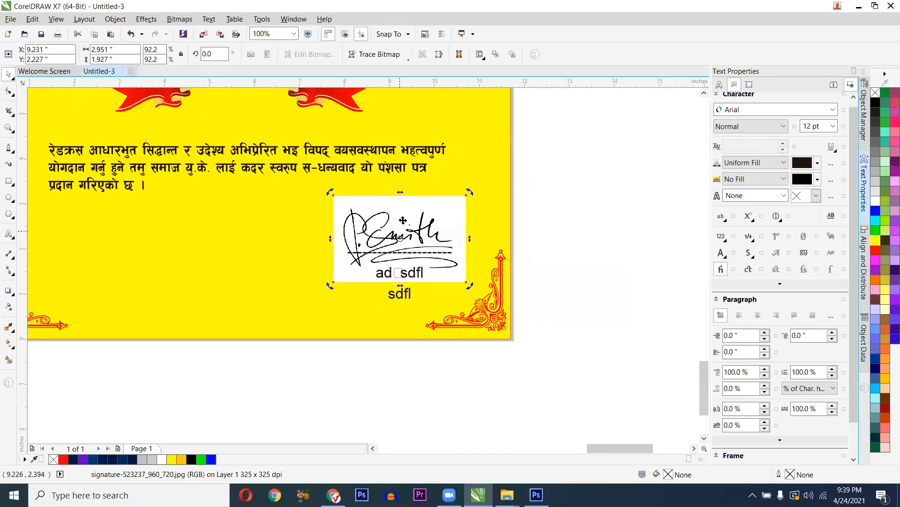
click(403, 218)
key(Delete)
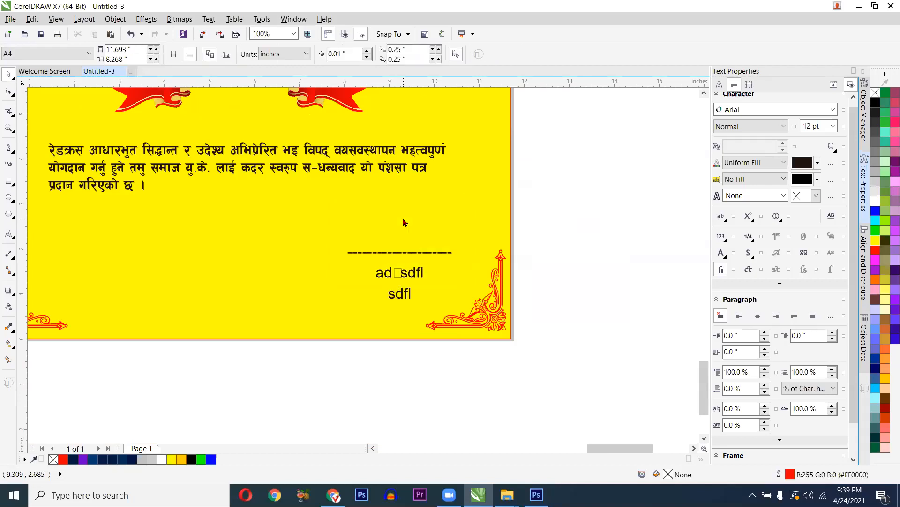
- Import signature-523237_960_720.png from the Desktop
key(ctrl+i)
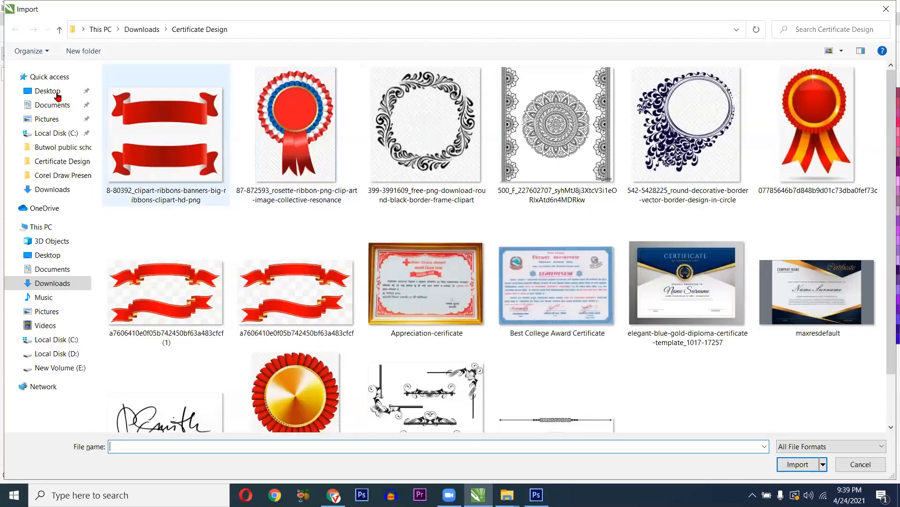
click(56, 93)
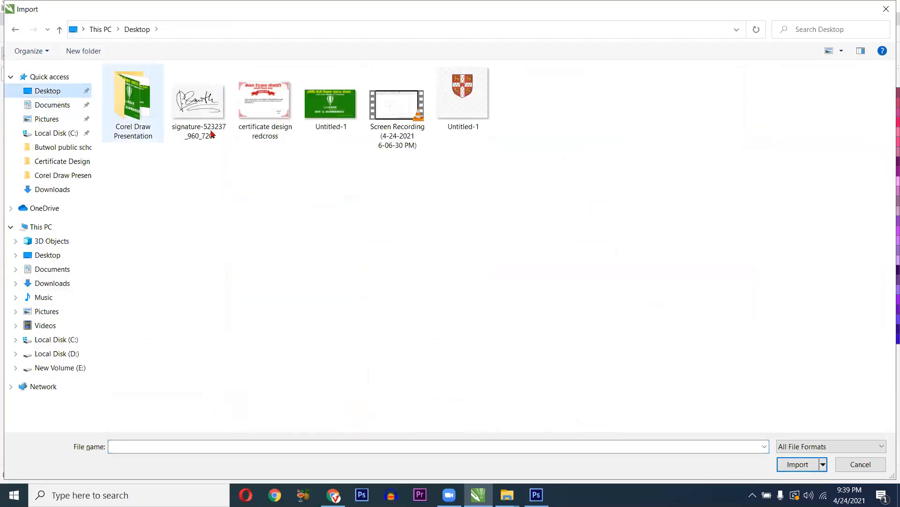
click(201, 115)
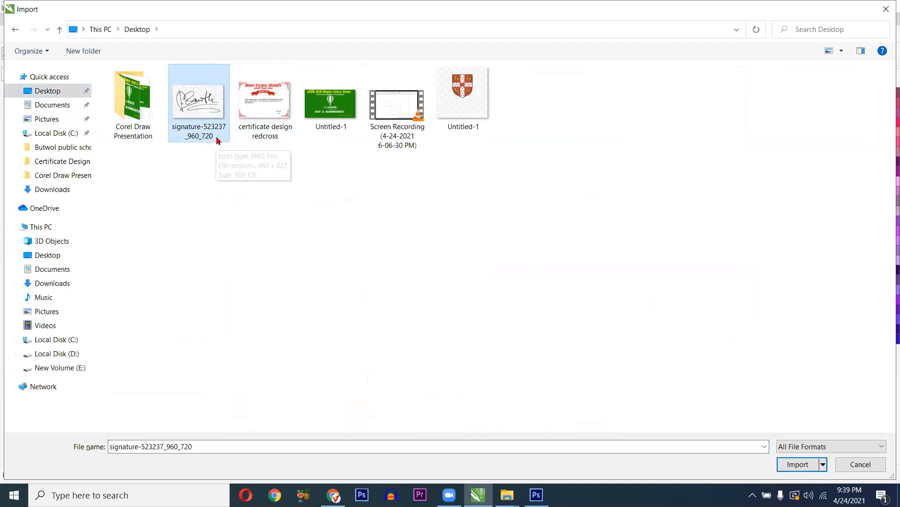
double_click(199, 107)
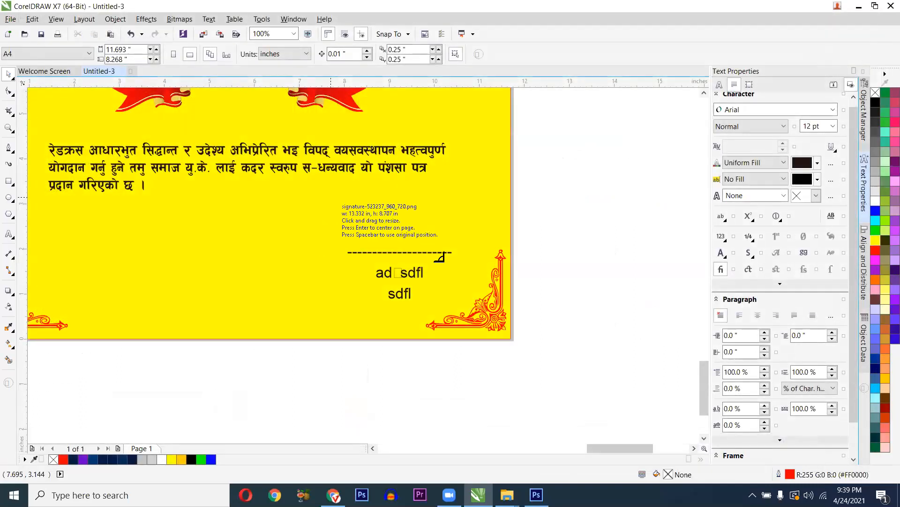
- Place the transparent signature above the dashed line and shift it slightly right
drag(335, 195, 467, 276)
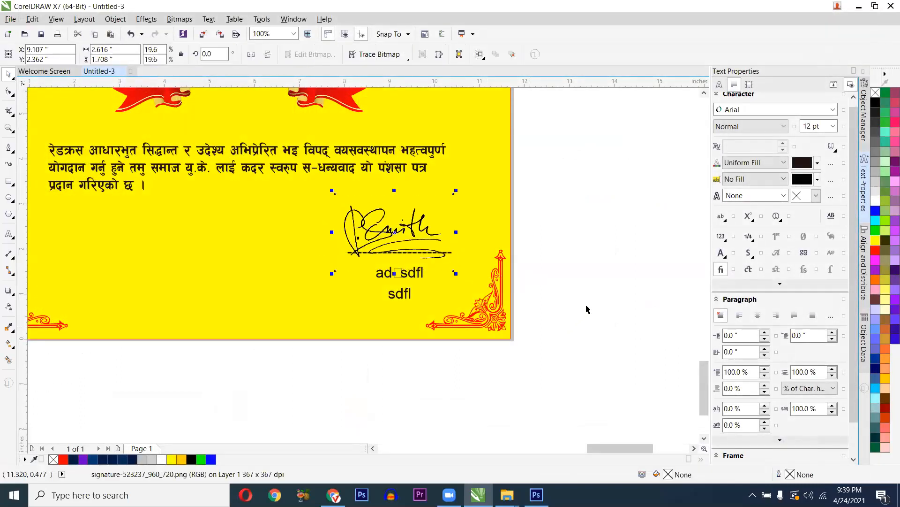
scroll(390, 258, up, 1)
click(374, 231)
mouse_move(357, 205)
mouse_down()
mouse_move(365, 217)
mouse_move(354, 229)
mouse_up()
scroll(354, 228, down, 1)
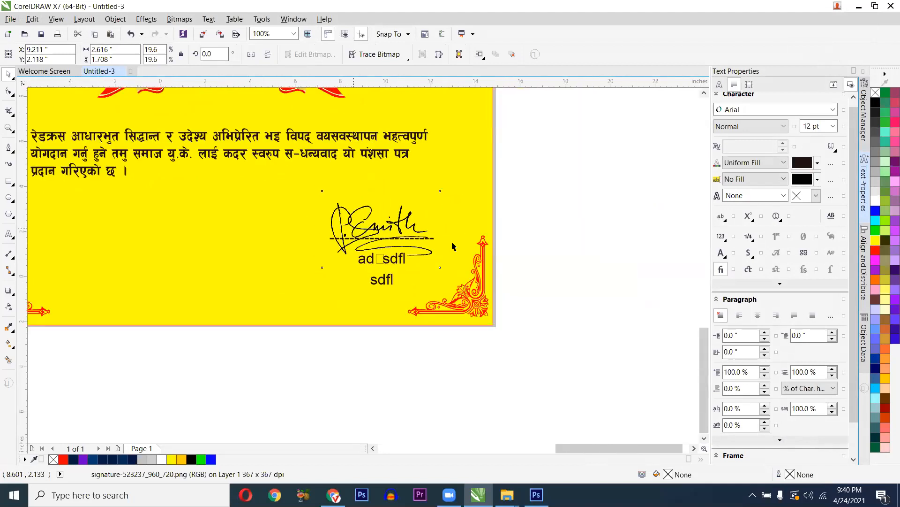
scroll(359, 214, down, 1)
click(451, 237)
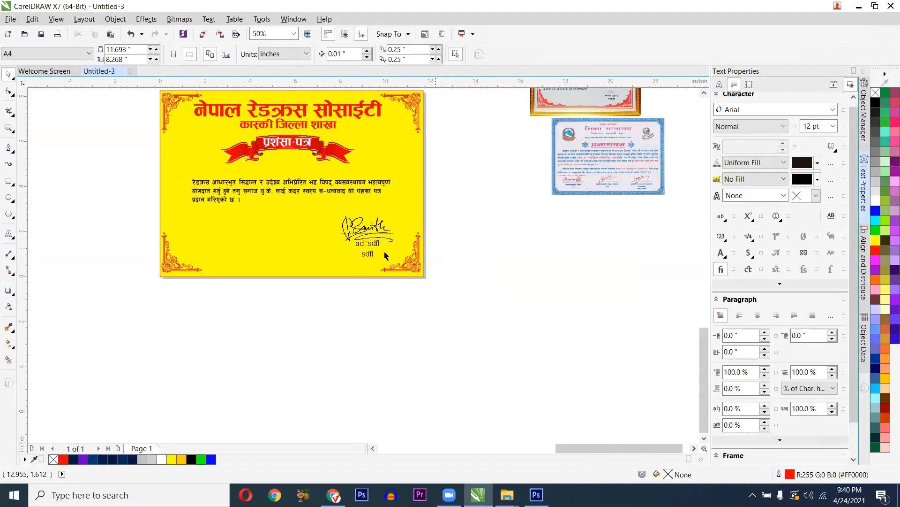
click(311, 243)
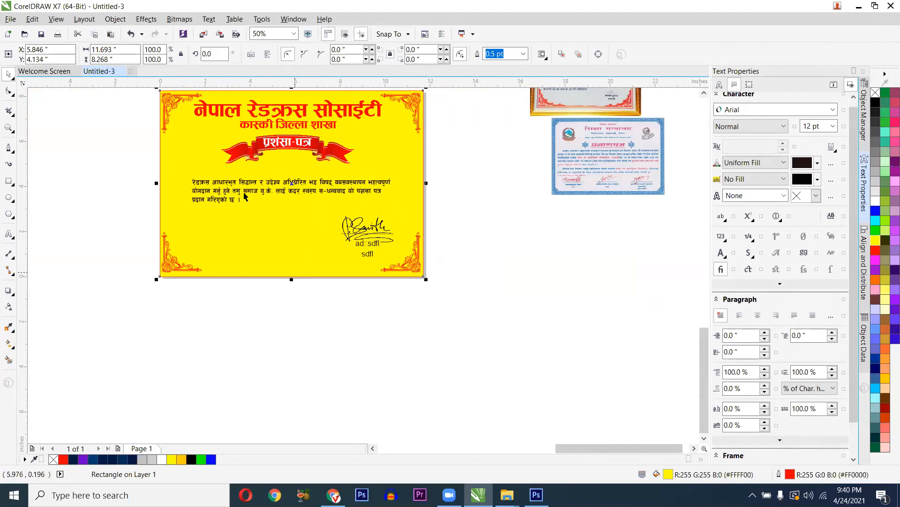
scroll(287, 279, down, 1)
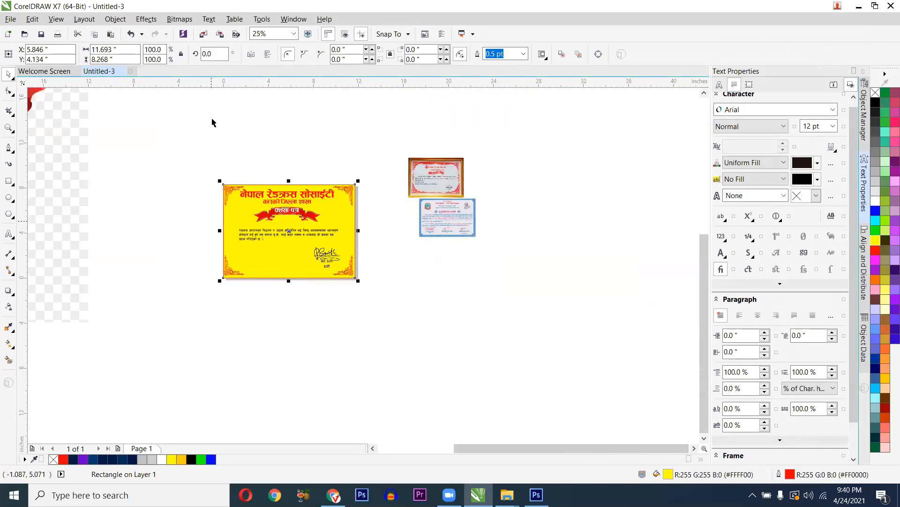
- Marquee-select all twelve objects of the yellow certificate
scroll(216, 229, up, 1)
drag(518, 370, 520, 364)
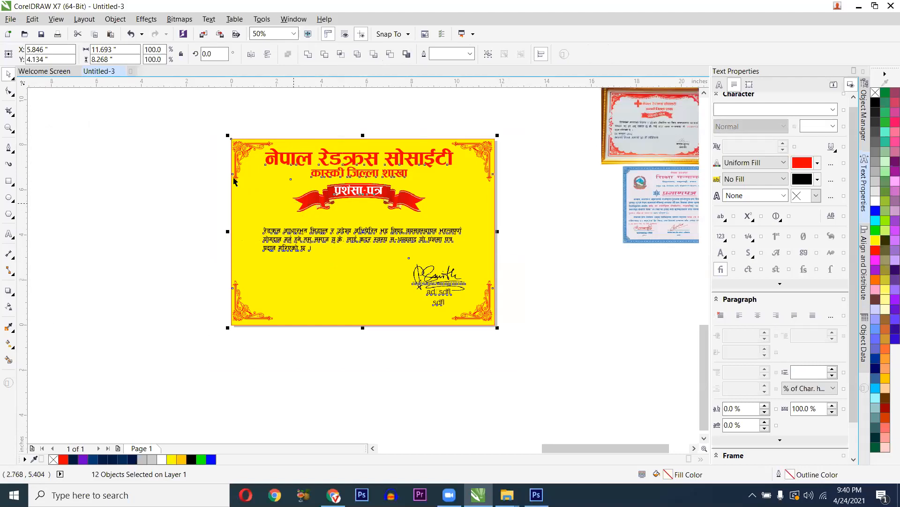
click(222, 181)
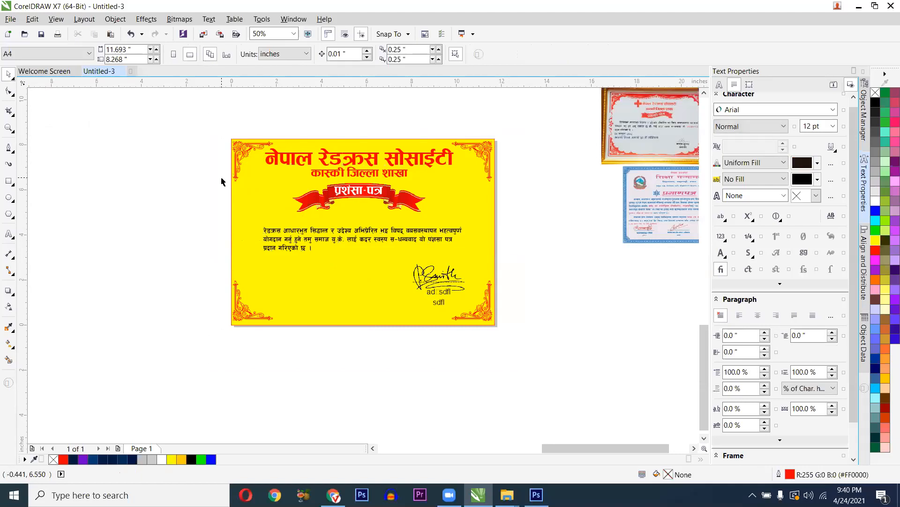
key(ctrl+e)
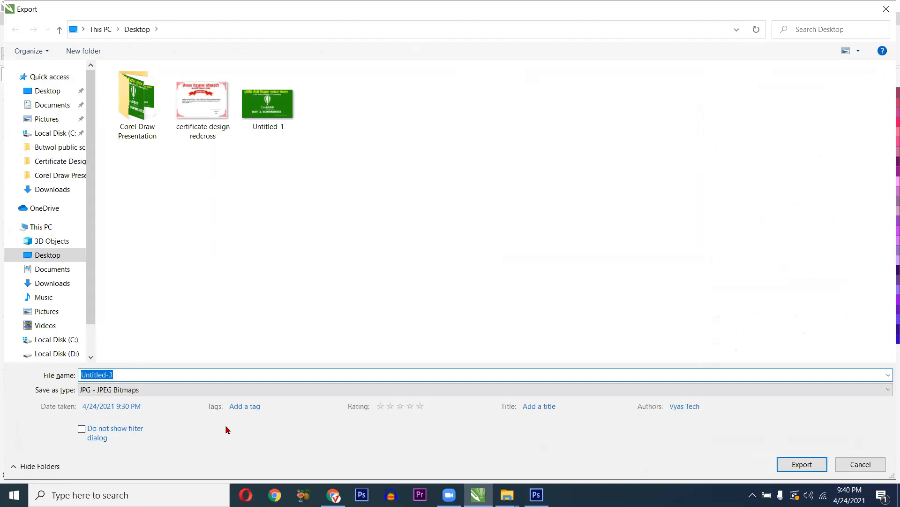
click(849, 466)
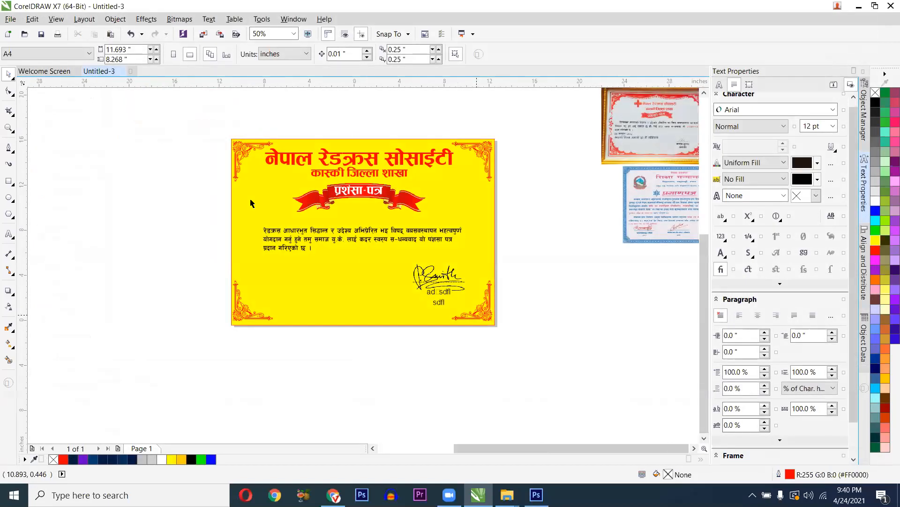
scroll(469, 309, down, 4)
click(531, 283)
click(522, 265)
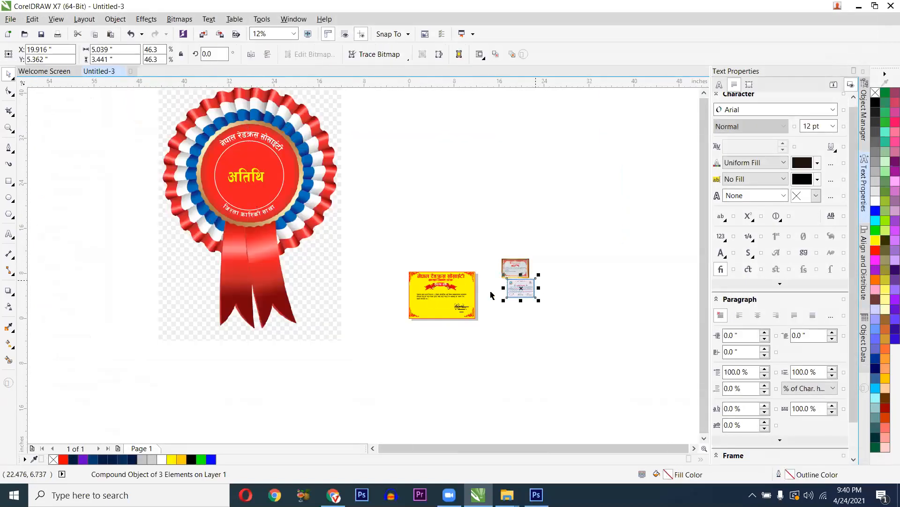
scroll(334, 230, up, 2)
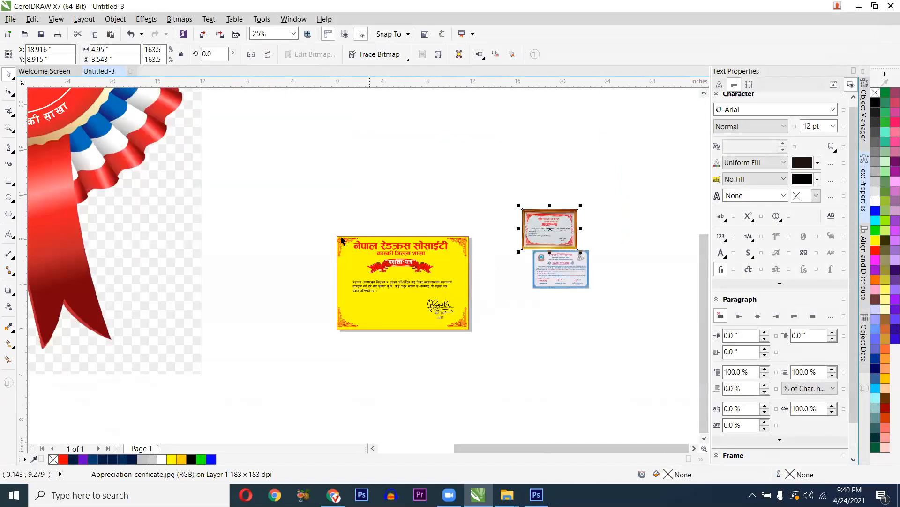
scroll(295, 196, up, 2)
drag(278, 171, 605, 404)
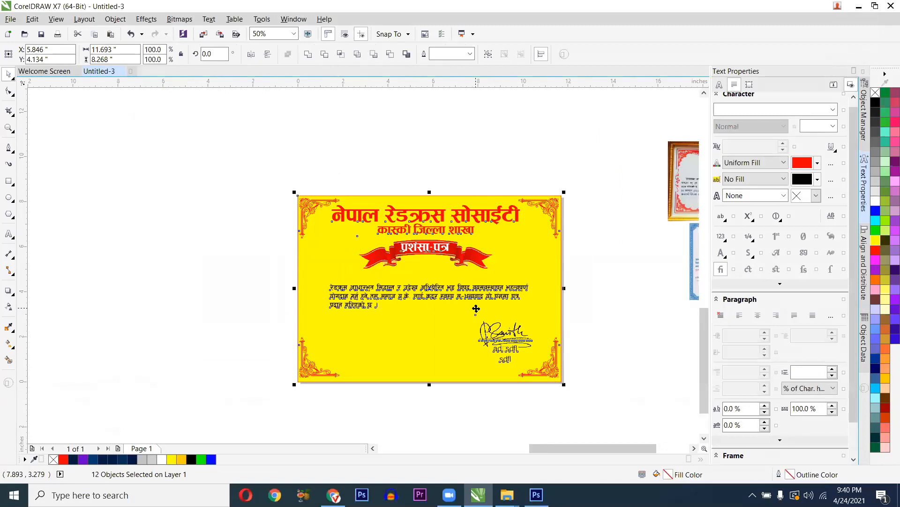
- Export the selected certificate as a JPG named 'certificate design redcross2'
key(ctrl+e)
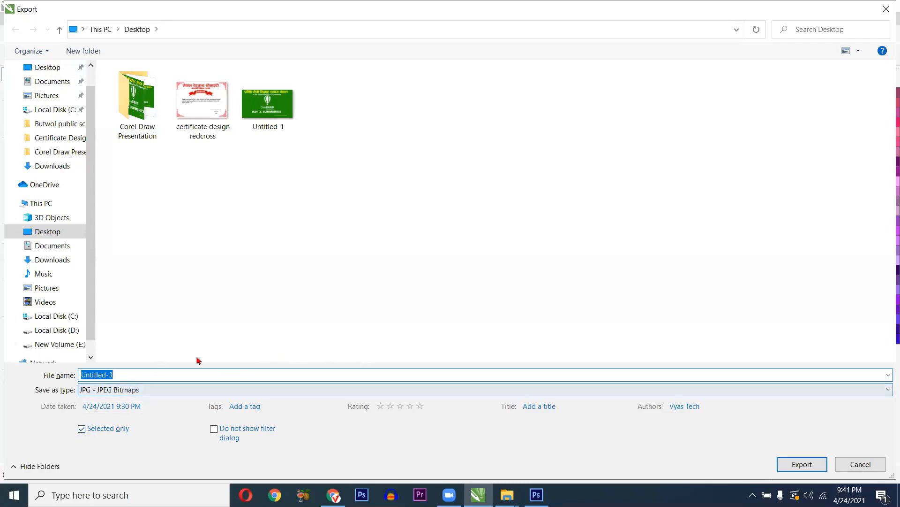
click(206, 126)
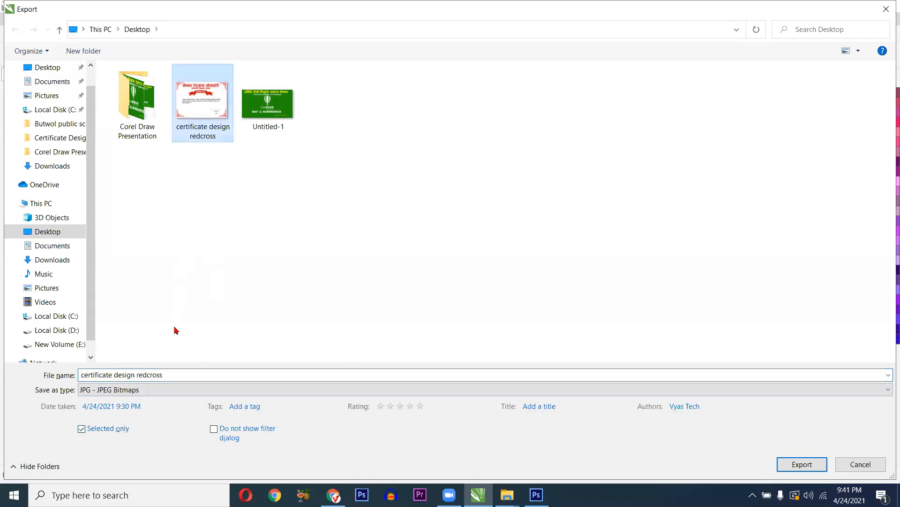
click(175, 376)
click(188, 374)
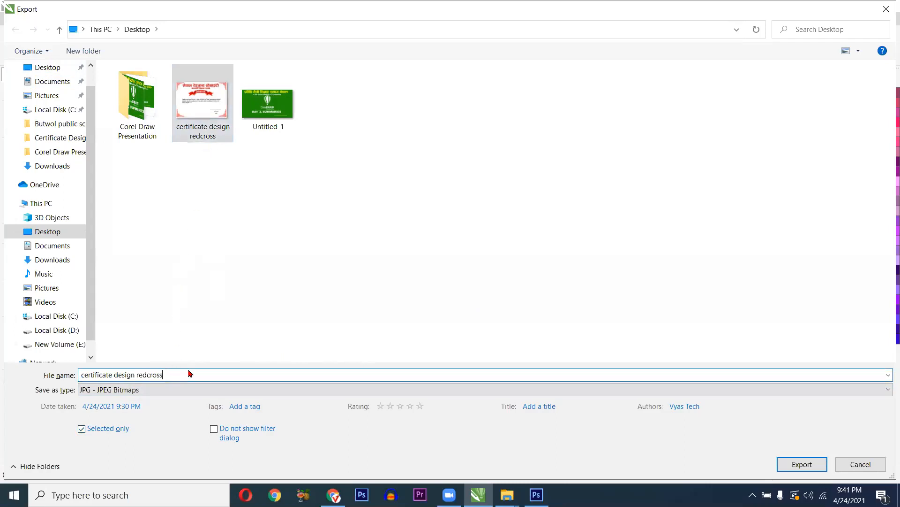
text(2)
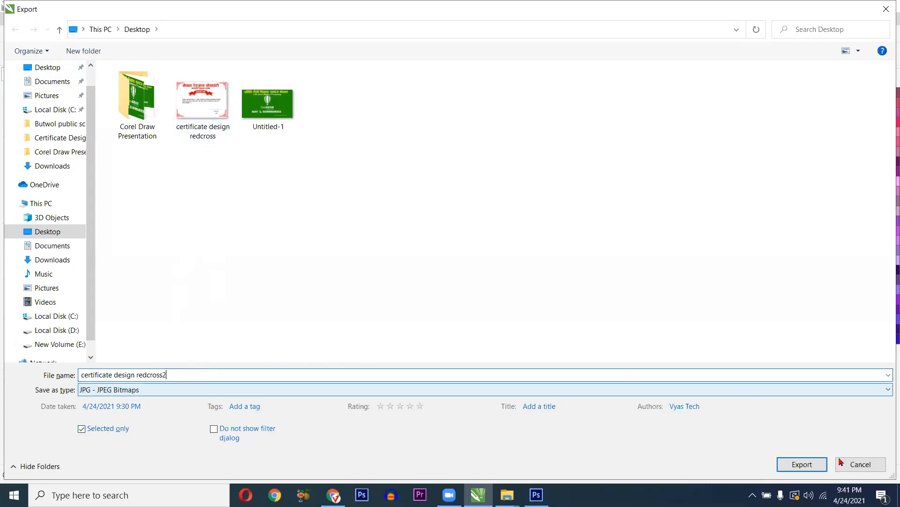
click(802, 464)
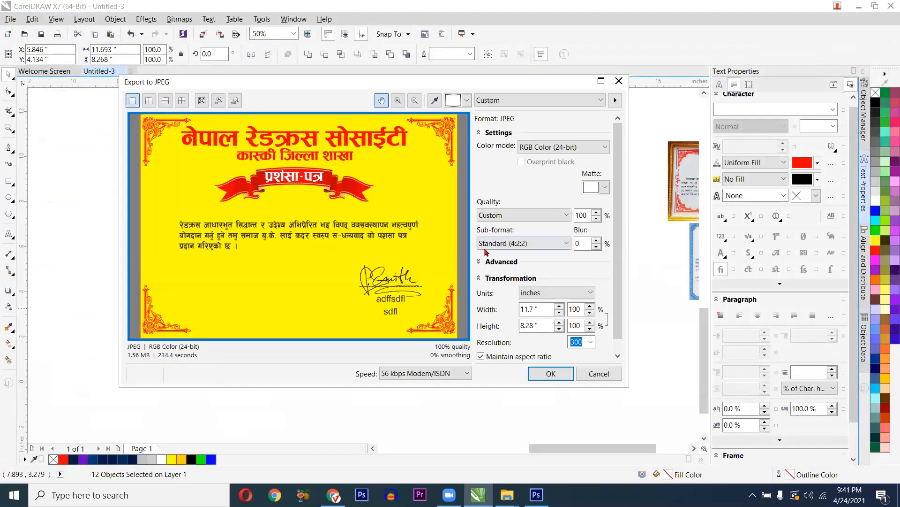
- Set the JPEG export to RGB Color (24-bit) at 300 dpi and confirm
click(557, 151)
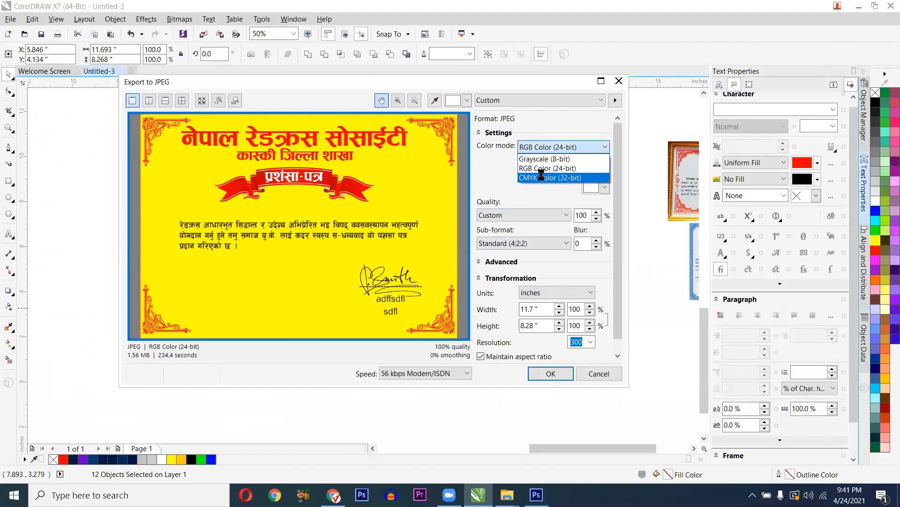
click(537, 180)
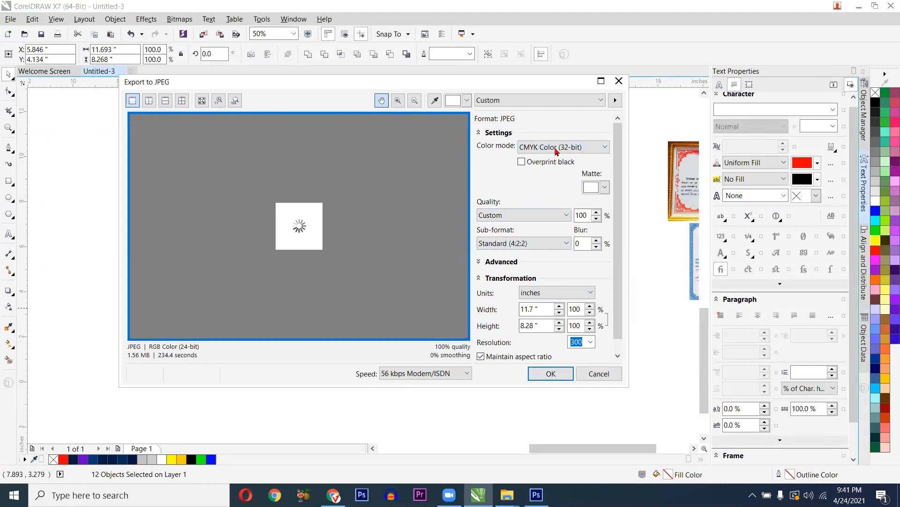
click(552, 148)
click(540, 169)
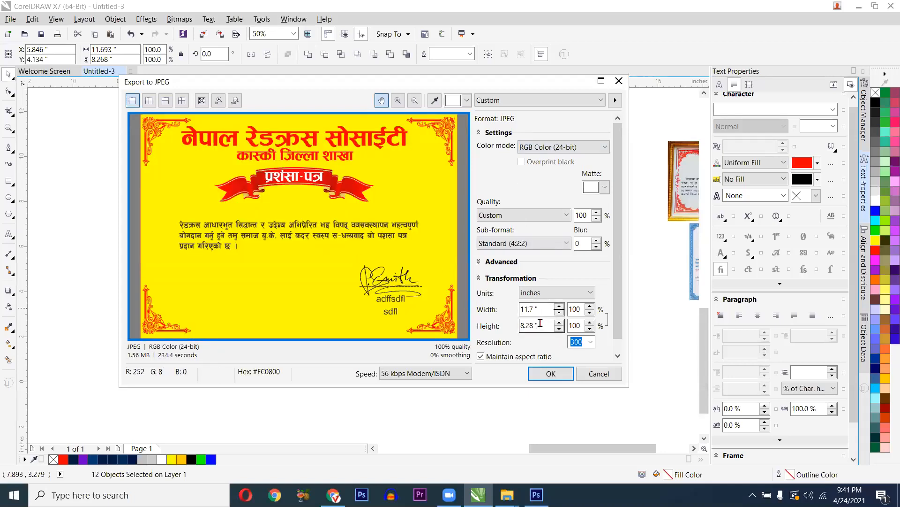
click(591, 342)
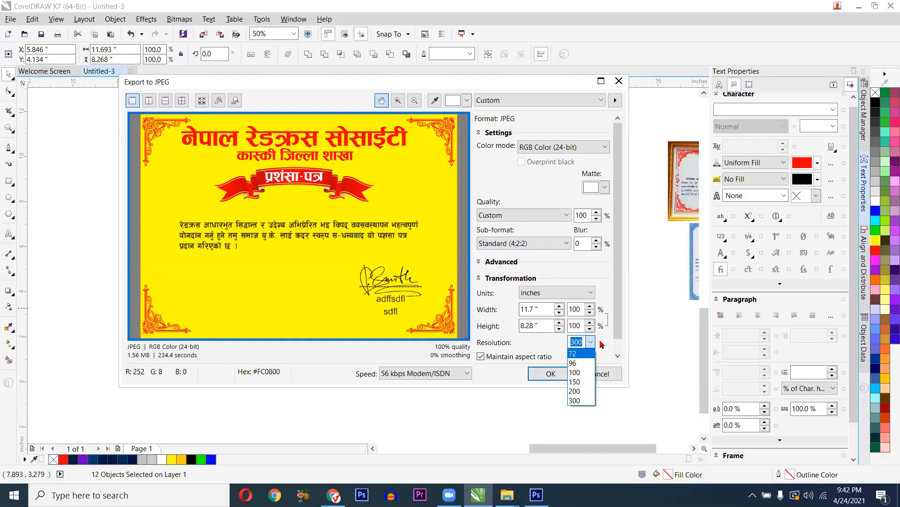
click(583, 400)
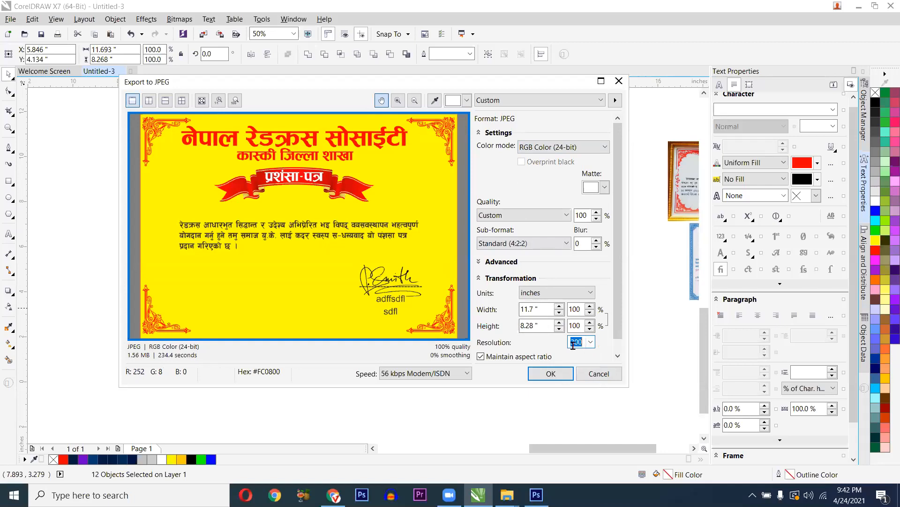
click(552, 374)
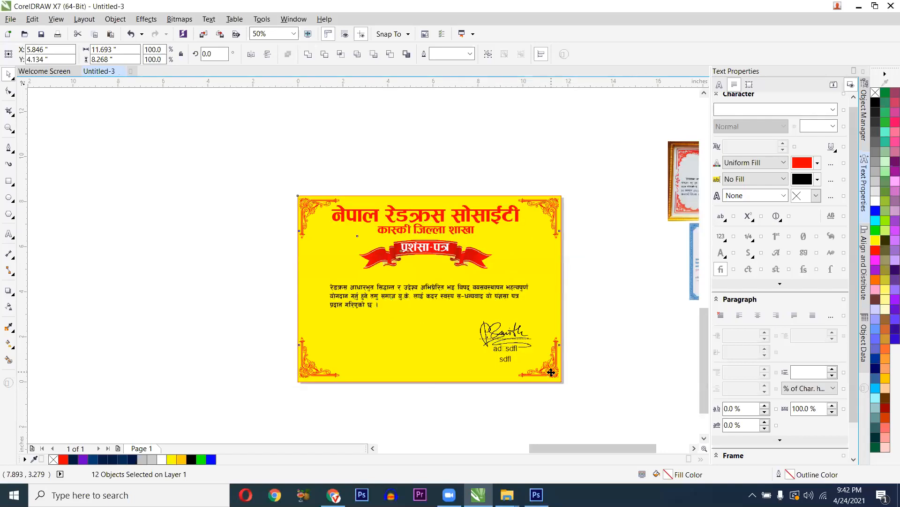
- Open certificate design redcross2.jpg from the desktop in Photos, then close it
click(860, 6)
click(826, 4)
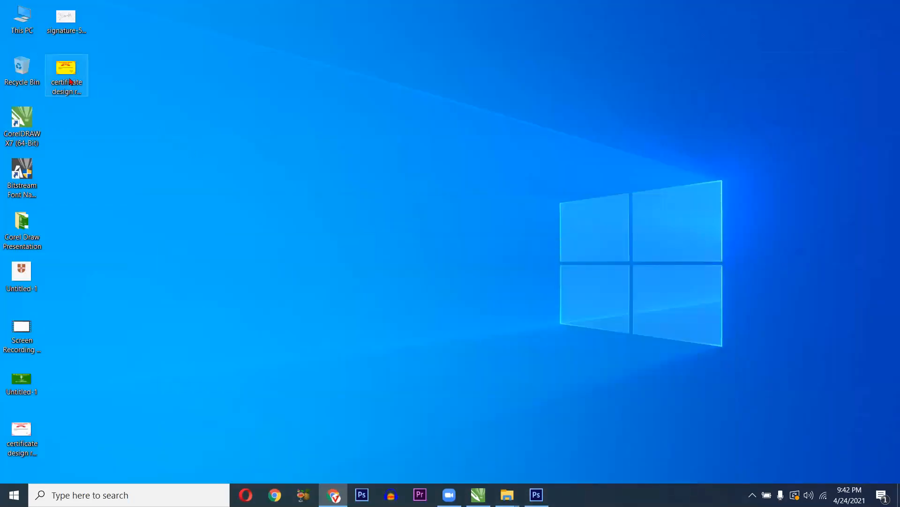
double_click(70, 78)
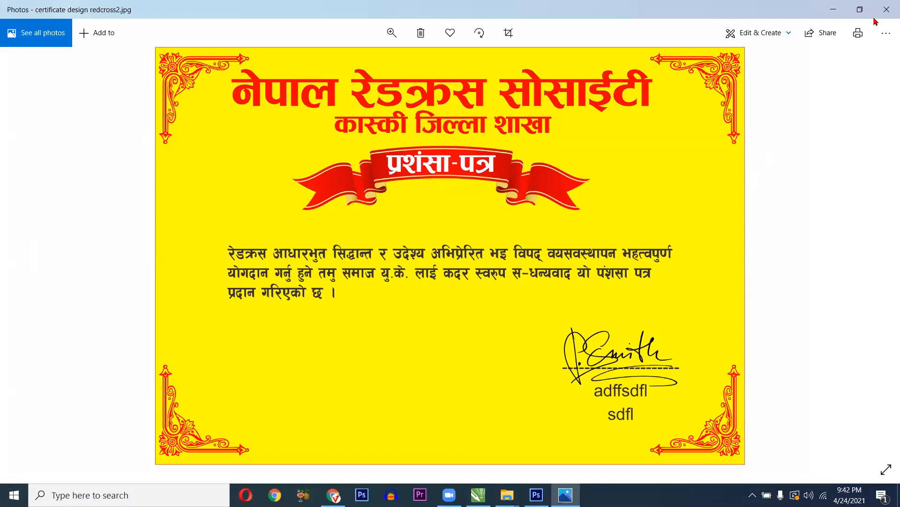
click(887, 9)
- Refresh the desktop three times
right_click(368, 118)
click(354, 126)
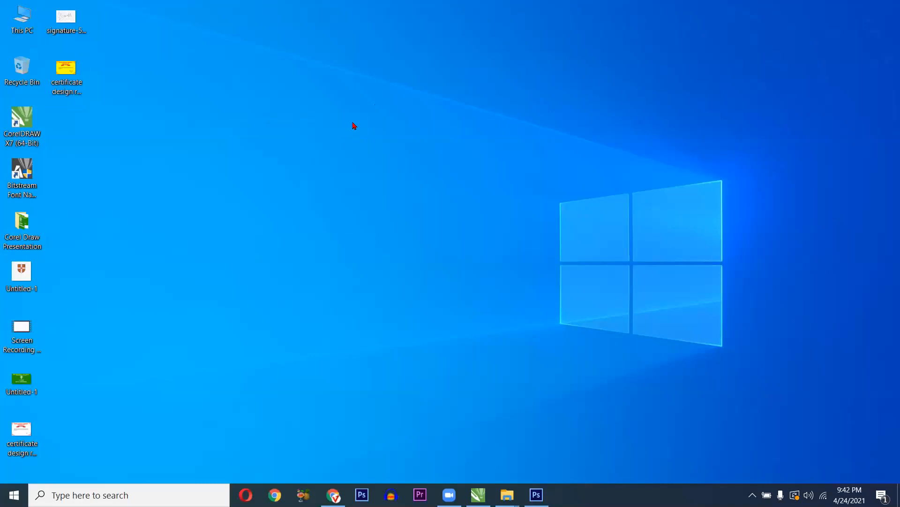
right_click(368, 147)
click(328, 201)
right_click(292, 174)
click(285, 226)
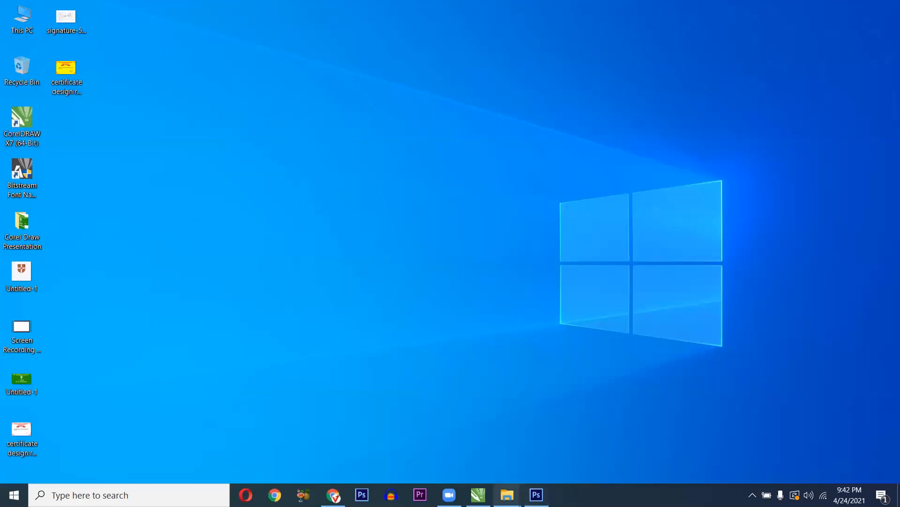
click(477, 493)
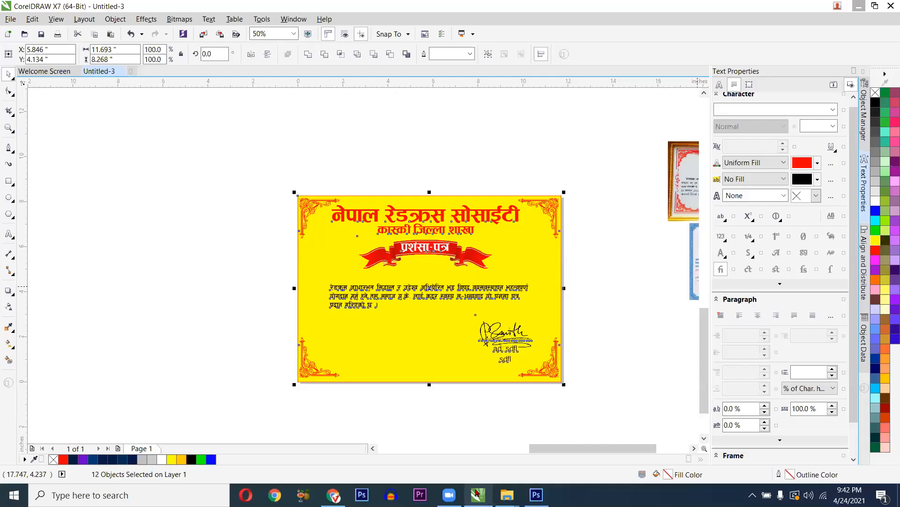
drag(456, 371, 348, 344)
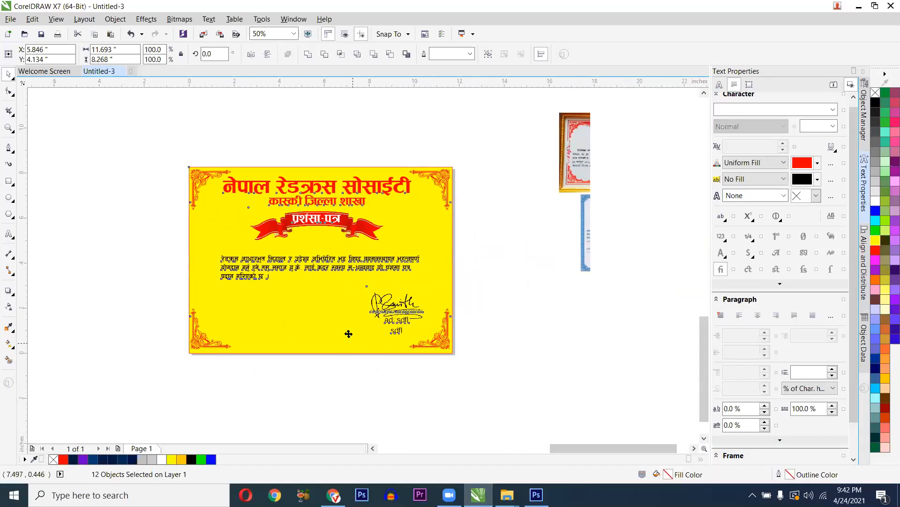
click(857, 5)
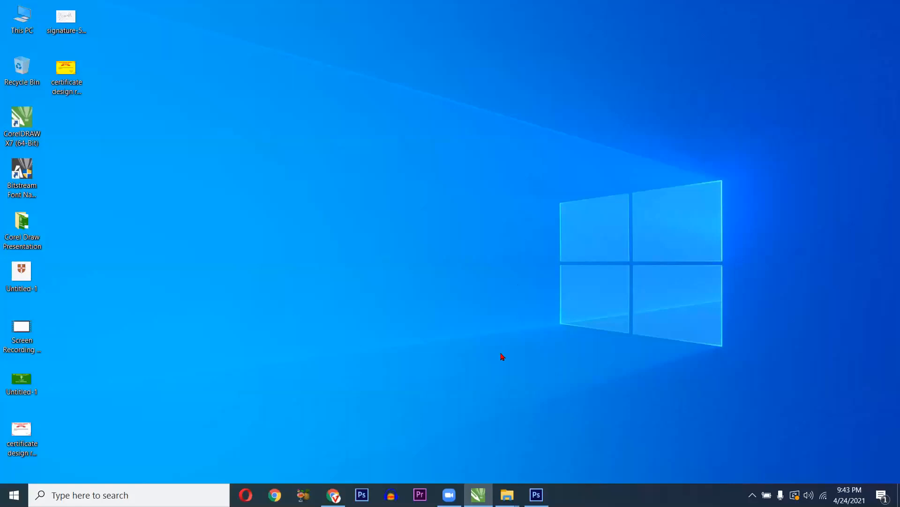
click(476, 490)
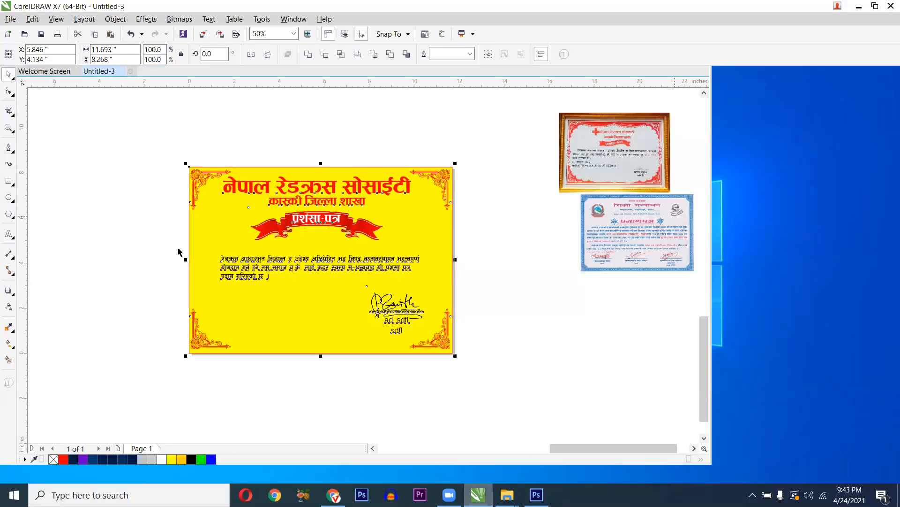
click(9, 234)
click(133, 146)
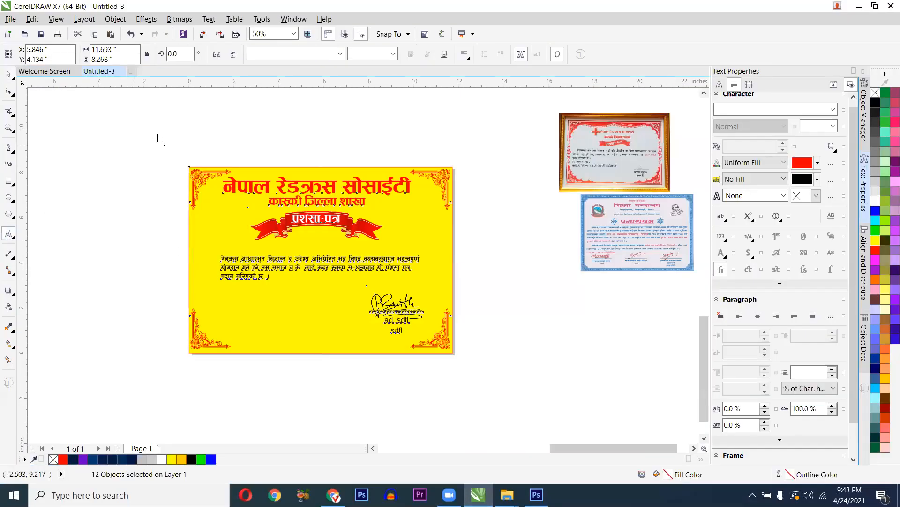
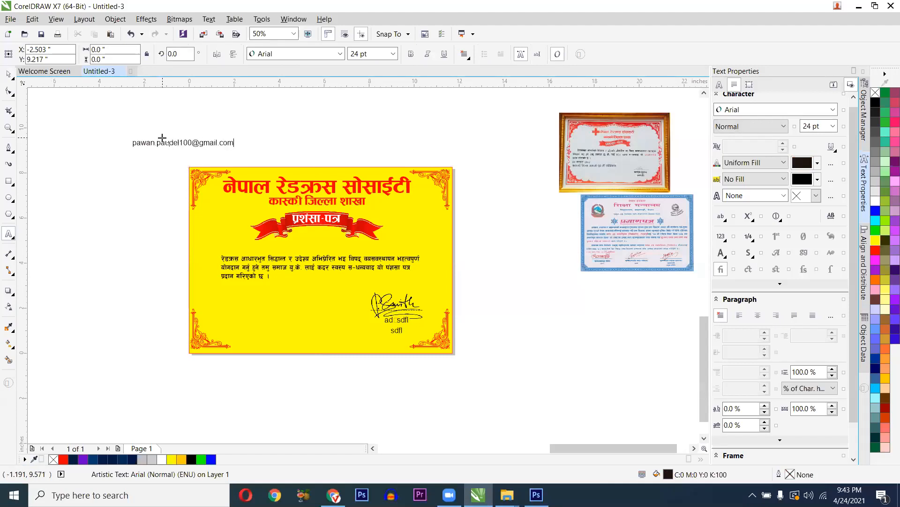
key(ctrl+a)
key(ctrl+space)
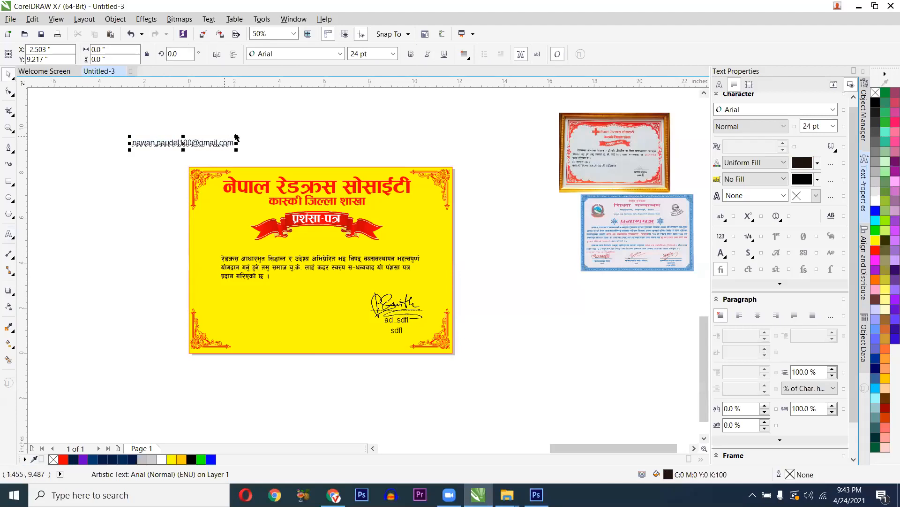
- Enlarge the e-mail text to 105.811 pt and position it above the certificate
drag(321, 104, 449, 84)
drag(324, 160, 369, 150)
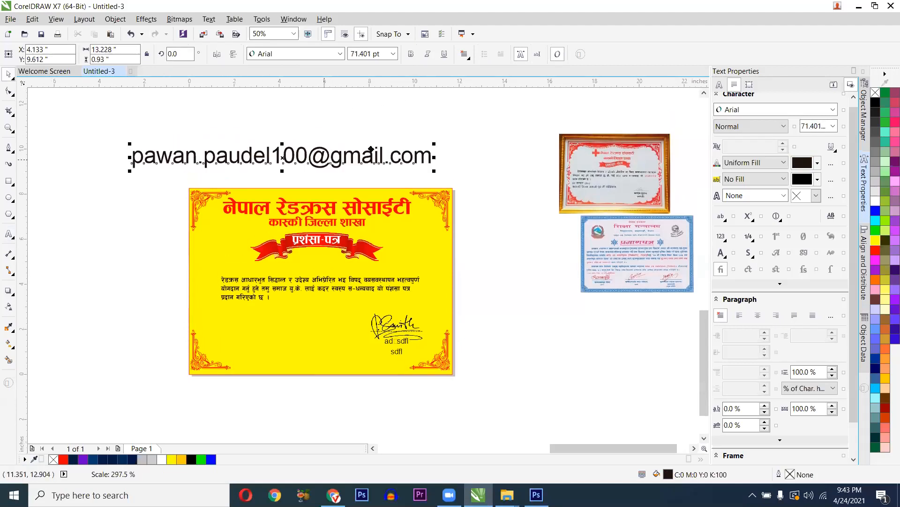
drag(482, 161, 536, 215)
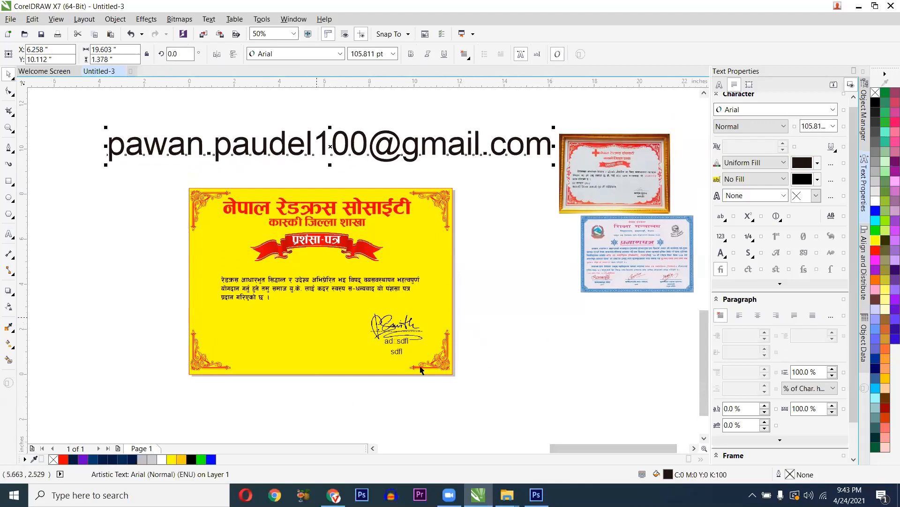
click(516, 205)
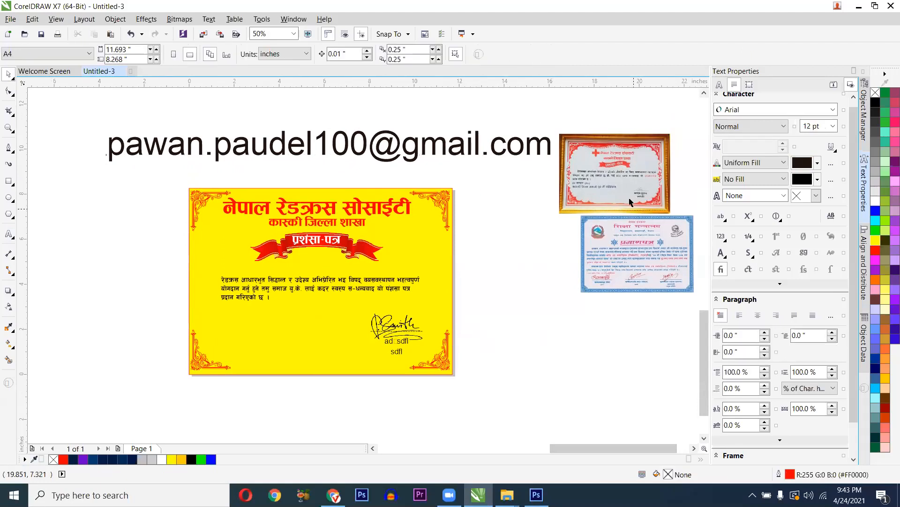
click(860, 7)
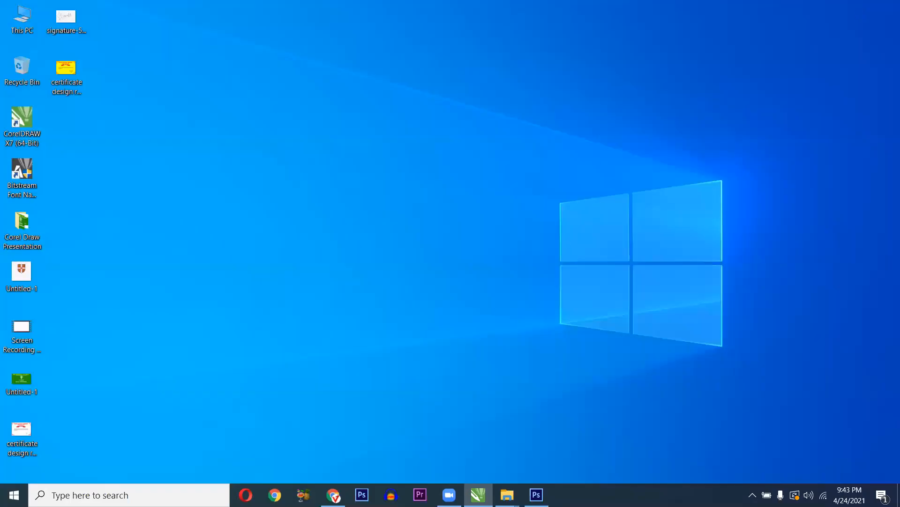
click(478, 495)
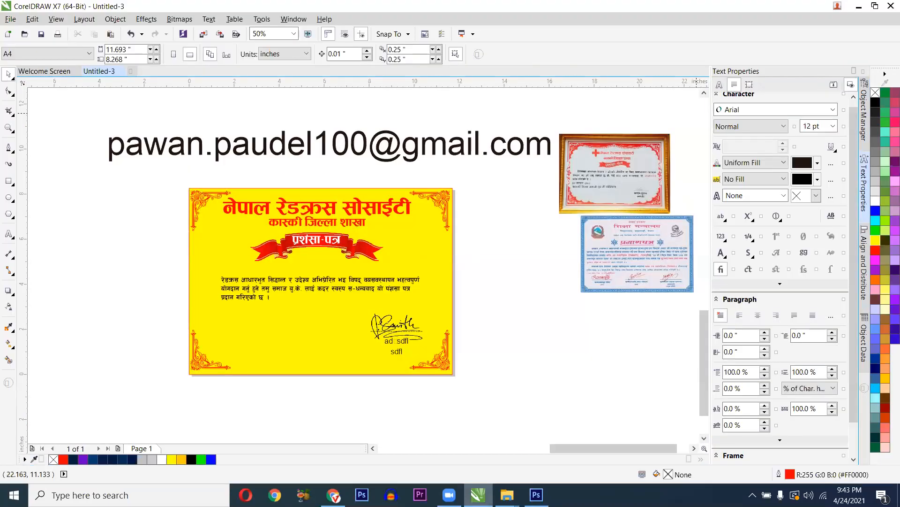